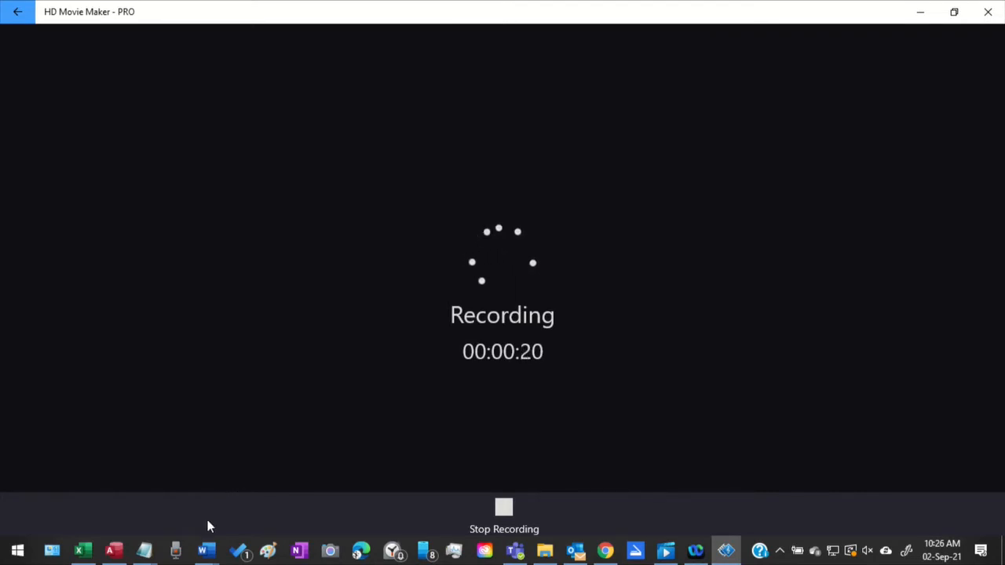
Switch to the SEPT2021 SFENT-PROJECTS(09) meeting details document in Word
{"action": "mouse_move", "coordinate": [205, 550]}
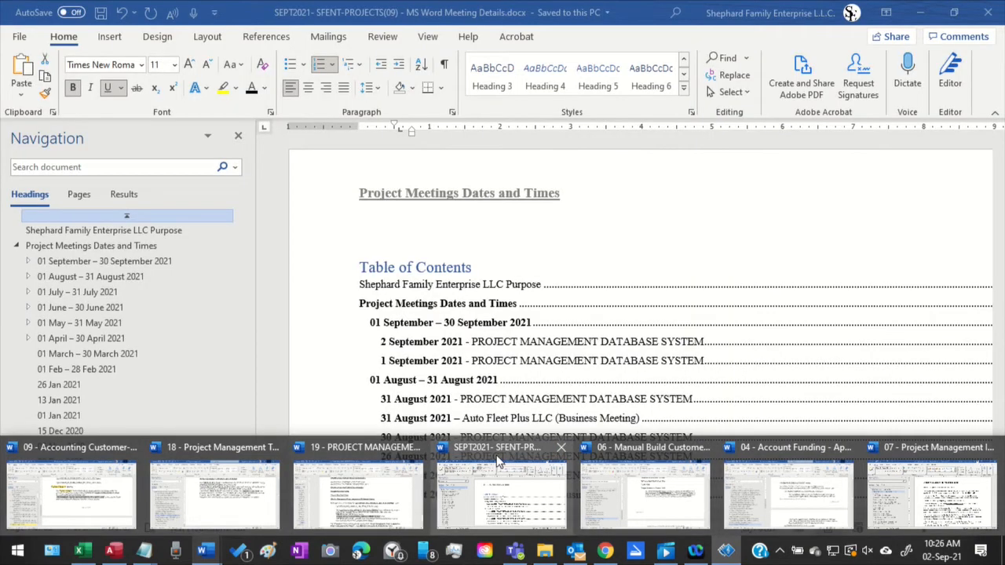
{"action": "left_click", "coordinate": [499, 462]}
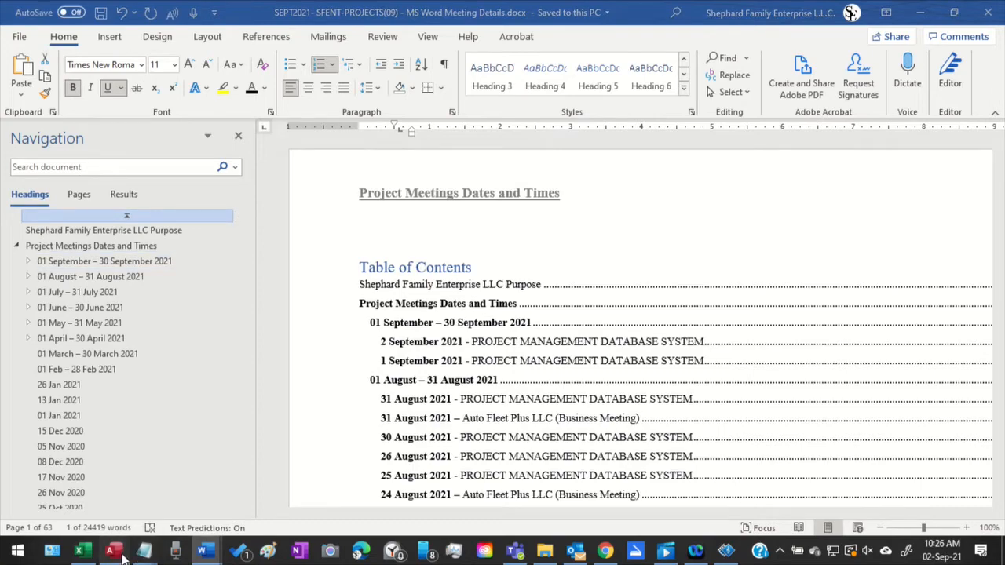
Switch to Access, show the frm_PROJECT_INTRO_PM00001 form in Form View, maximize it and display its project identification fields
{"action": "left_click", "coordinate": [124, 552]}
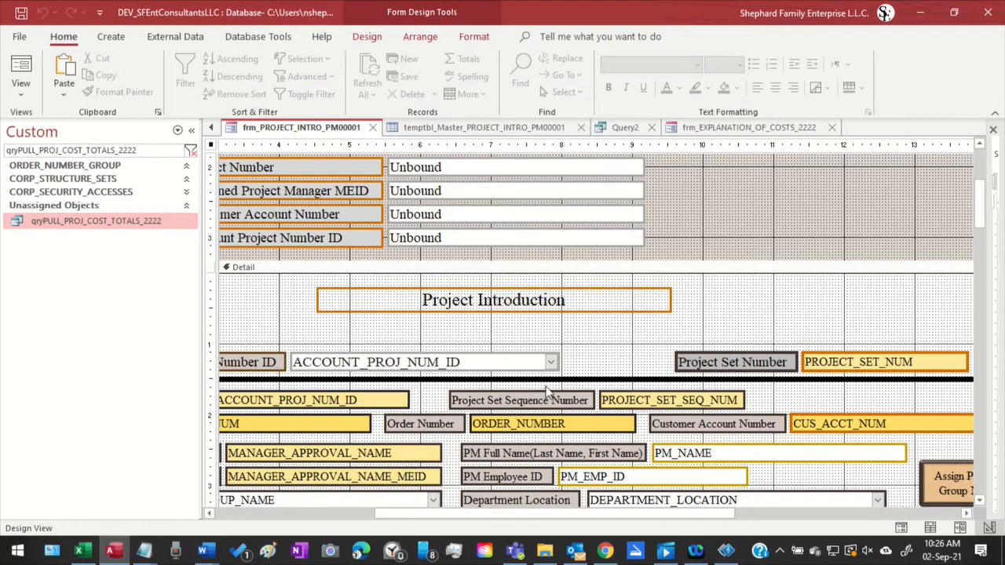
{"action": "scroll", "coordinate": [550, 388], "scroll_direction": "up", "scroll_amount": 3}
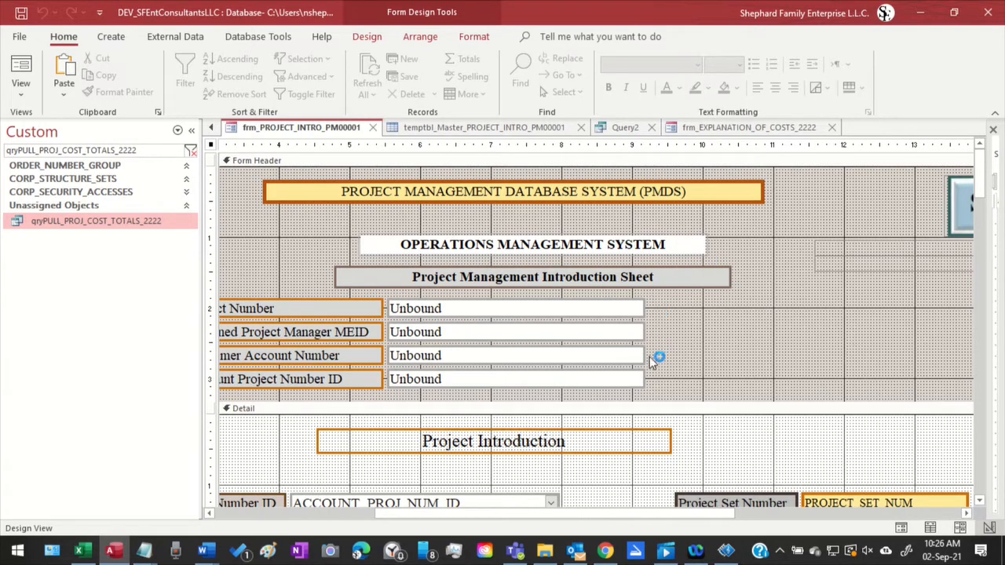
{"action": "scroll", "coordinate": [669, 355], "scroll_direction": "down", "scroll_amount": 2}
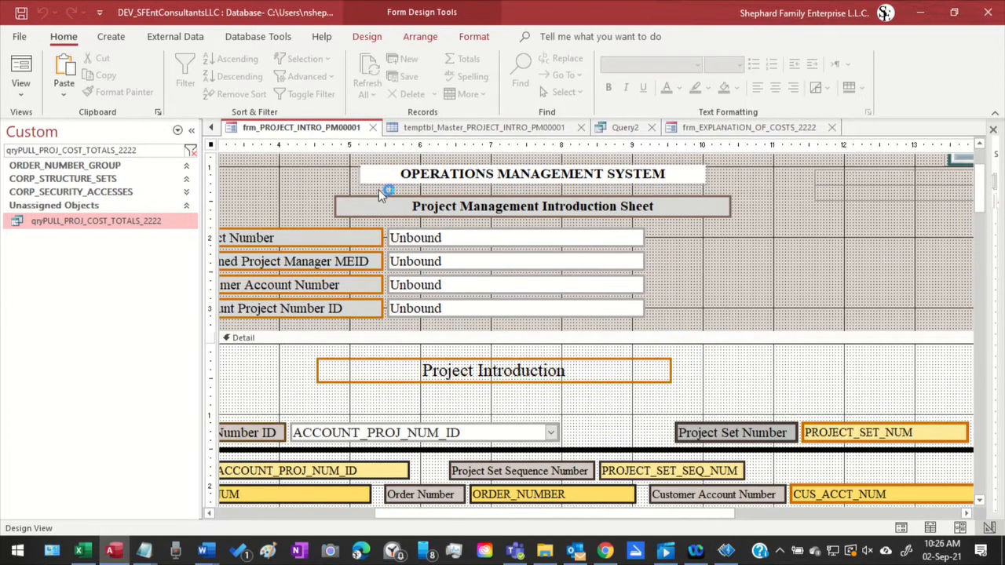
{"action": "right_click", "coordinate": [296, 132]}
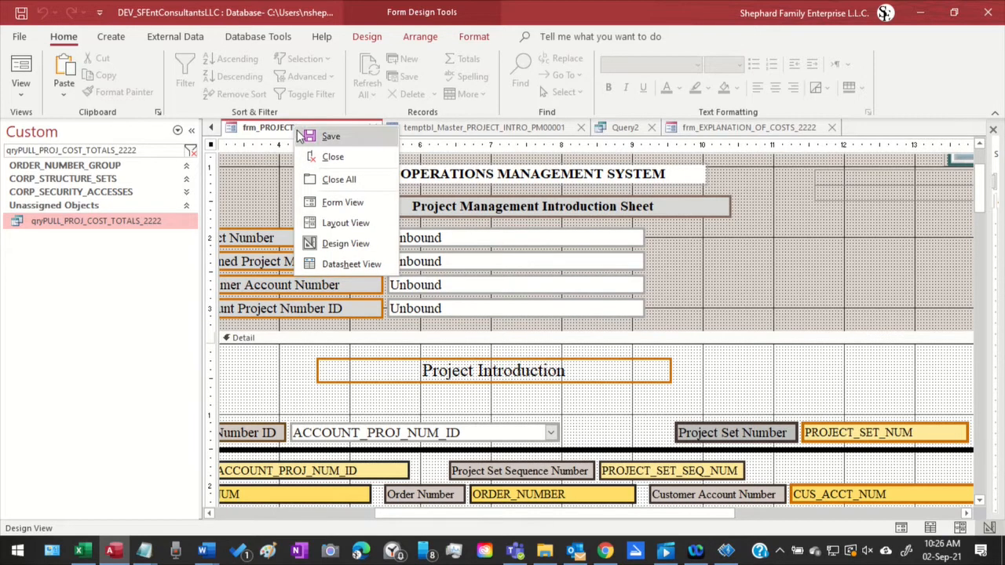
{"action": "left_click", "coordinate": [342, 205]}
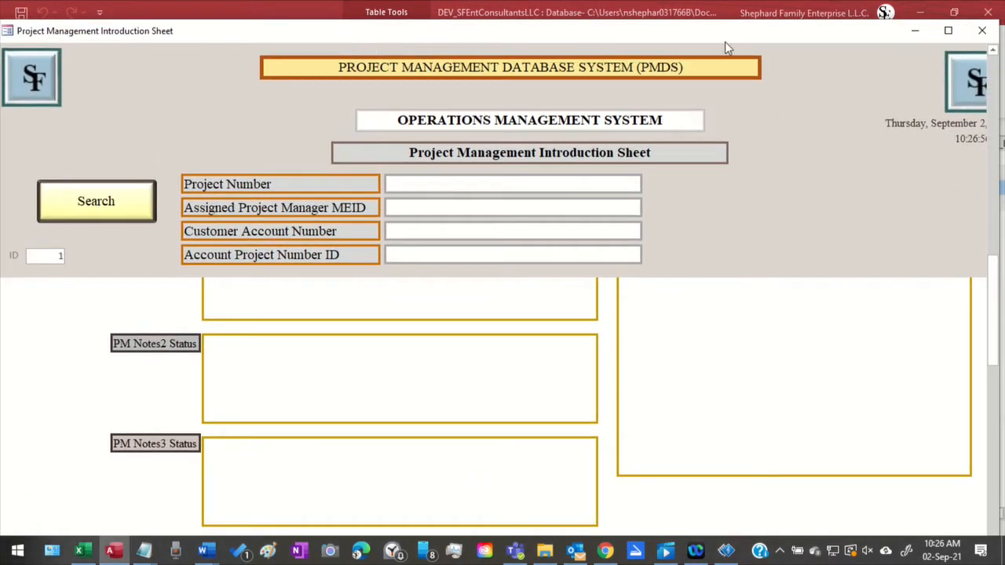
{"action": "left_click", "coordinate": [947, 29]}
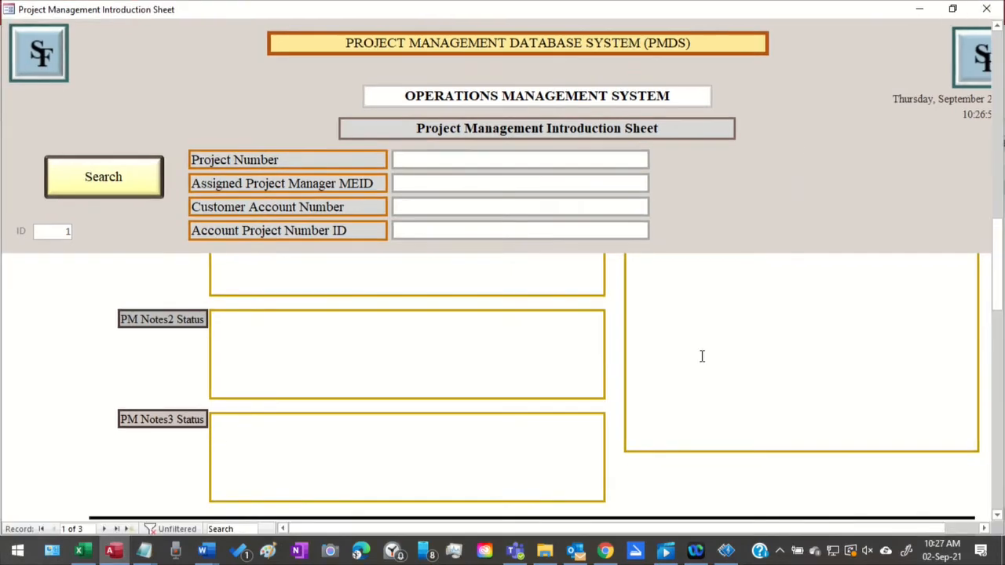
{"action": "scroll", "coordinate": [691, 362], "scroll_direction": "up", "scroll_amount": 5}
{"action": "scroll", "coordinate": [683, 370], "scroll_direction": "up", "scroll_amount": 3}
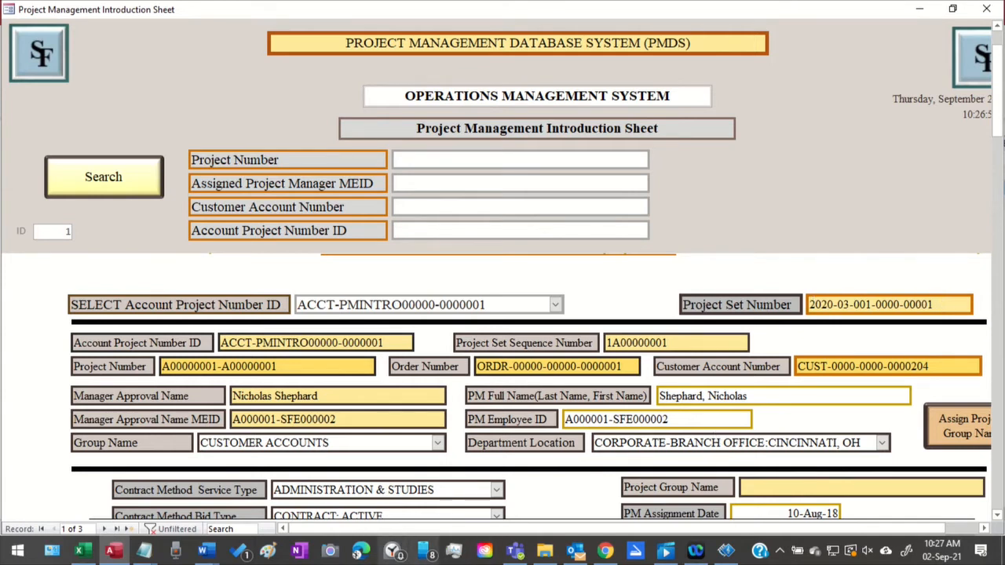
Preview the open Word documents and switch to the "18 - Project Management Team" document describing the PROJECT_SET_NUM field
{"action": "mouse_move", "coordinate": [206, 552]}
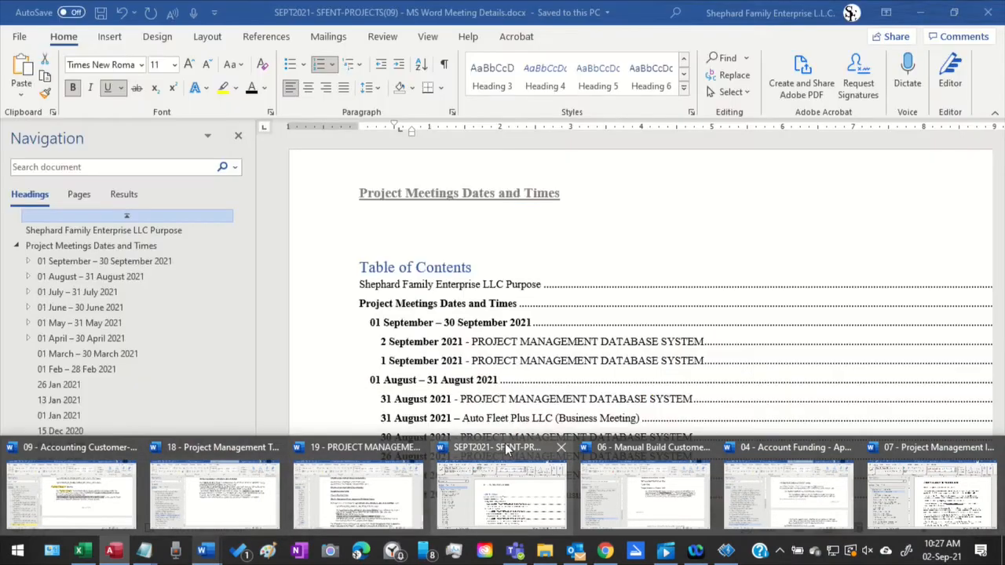
{"action": "mouse_move", "coordinate": [362, 449]}
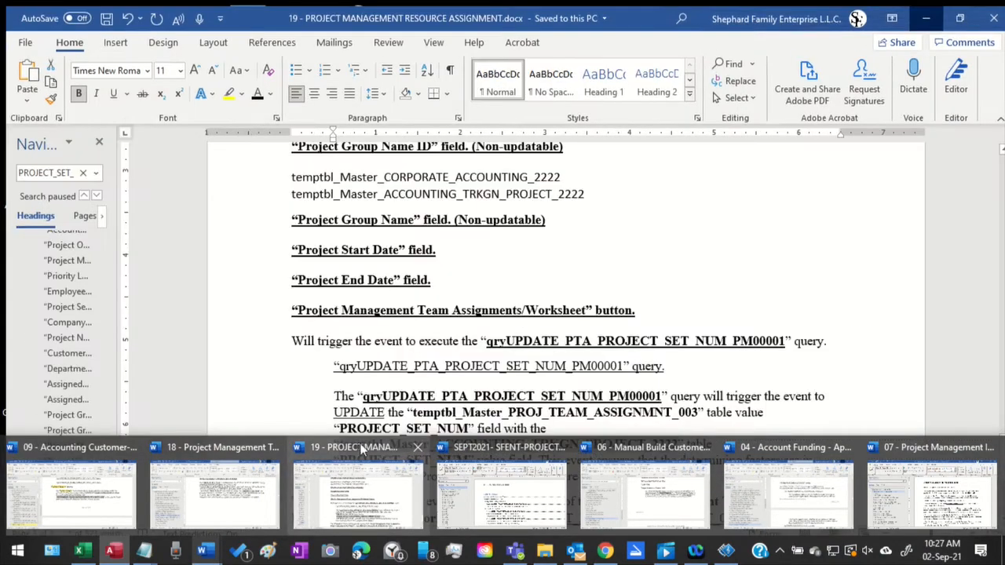
{"action": "mouse_move", "coordinate": [946, 456]}
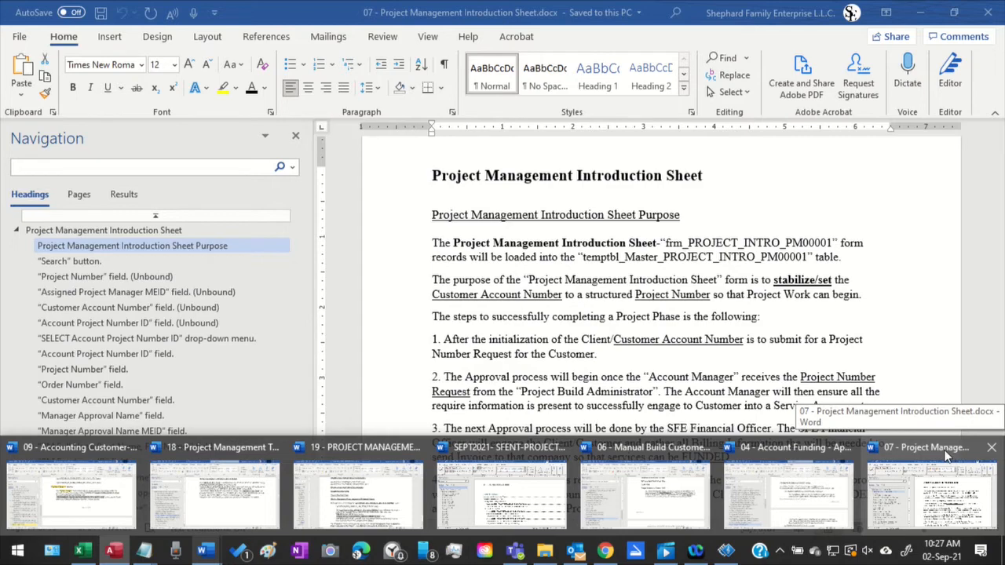
{"action": "mouse_move", "coordinate": [805, 464]}
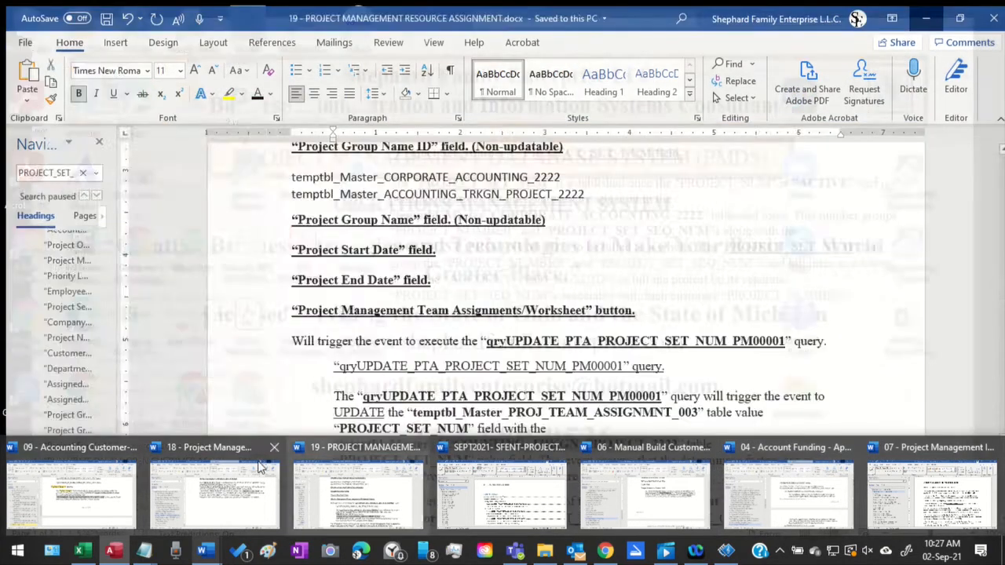
{"action": "mouse_move", "coordinate": [36, 448]}
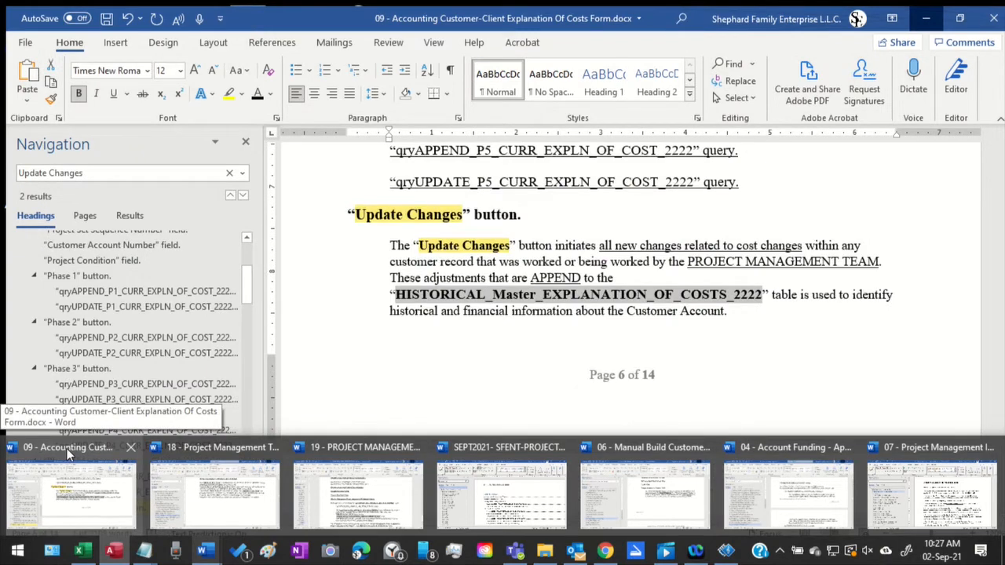
{"action": "mouse_move", "coordinate": [237, 442]}
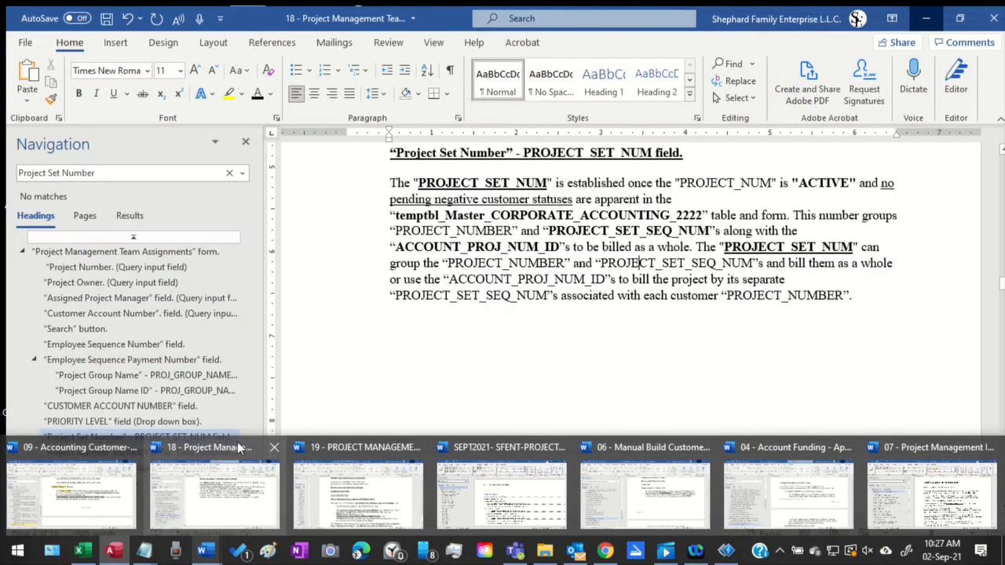
{"action": "left_click", "coordinate": [237, 442]}
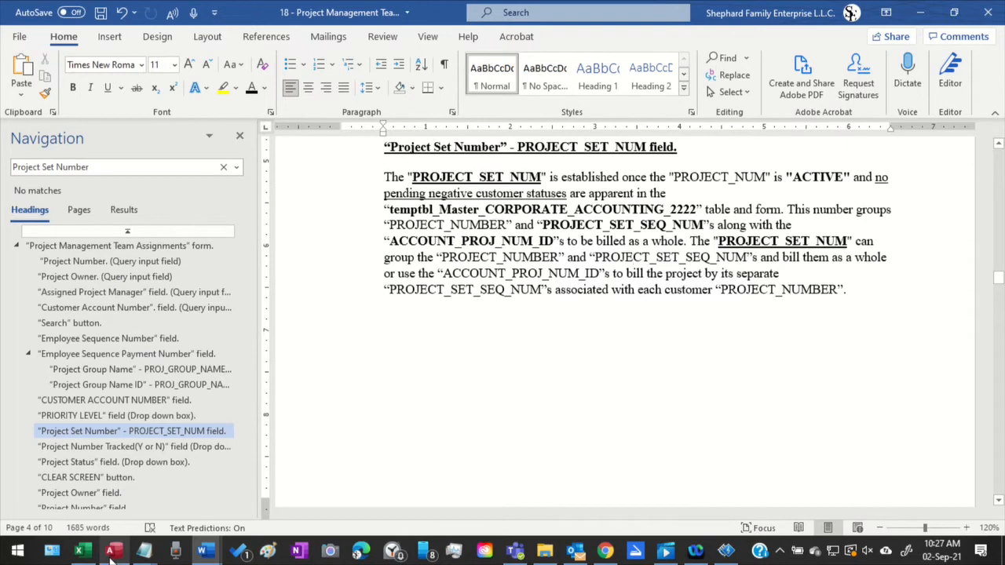
Return to the Project Management Introduction Sheet form in Access and minimize it
{"action": "mouse_move", "coordinate": [113, 553]}
{"action": "left_click", "coordinate": [119, 459]}
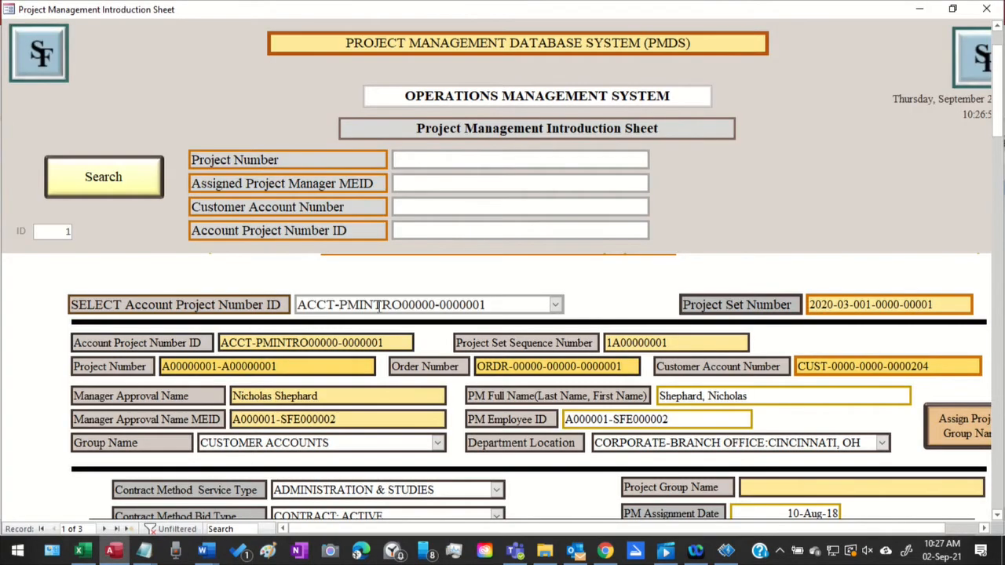
{"action": "left_click", "coordinate": [917, 13]}
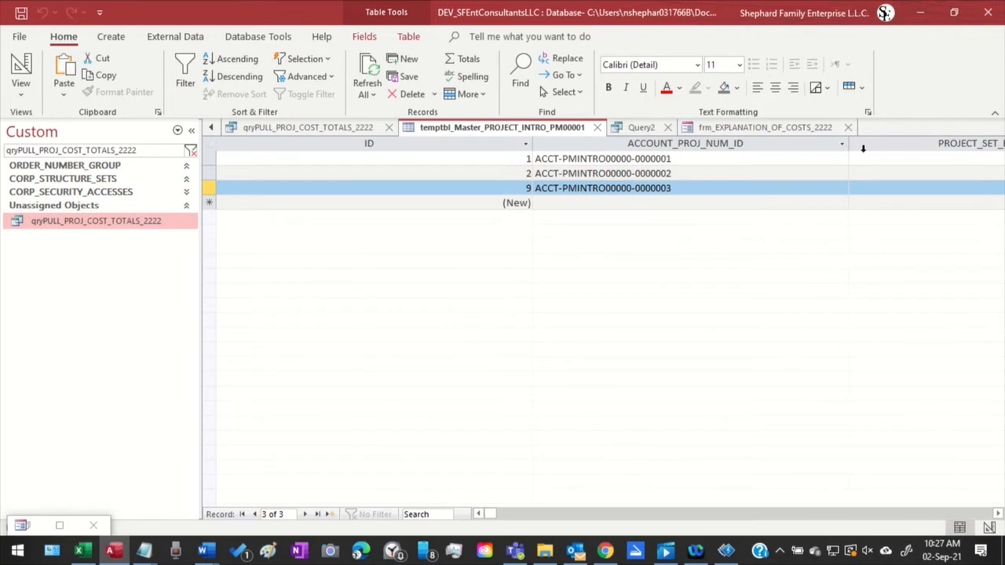
Look back through the earlier open database objects for the project managers worksheet form
{"action": "left_click", "coordinate": [214, 130]}
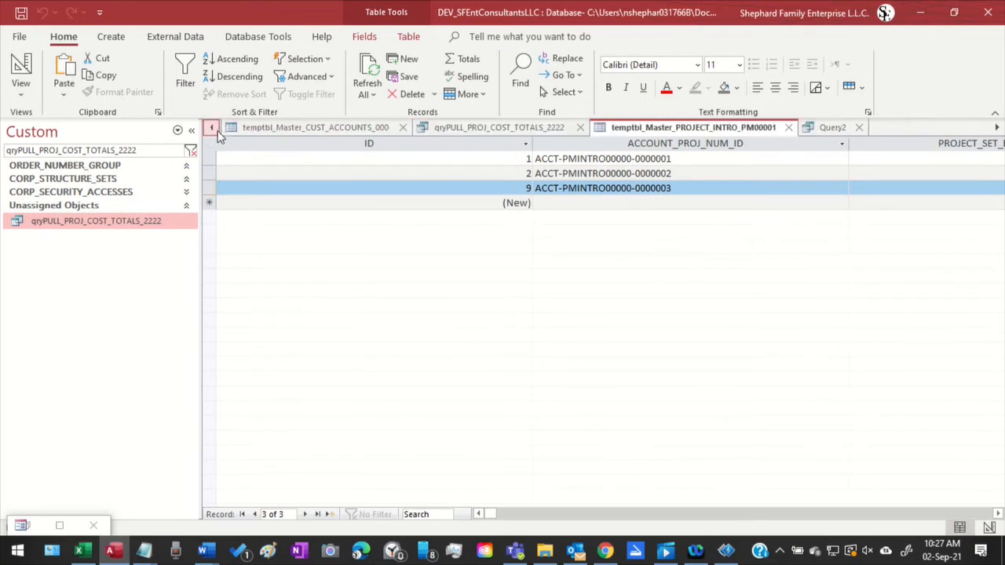
{"action": "left_click", "coordinate": [214, 130]}
{"action": "left_click", "coordinate": [212, 129]}
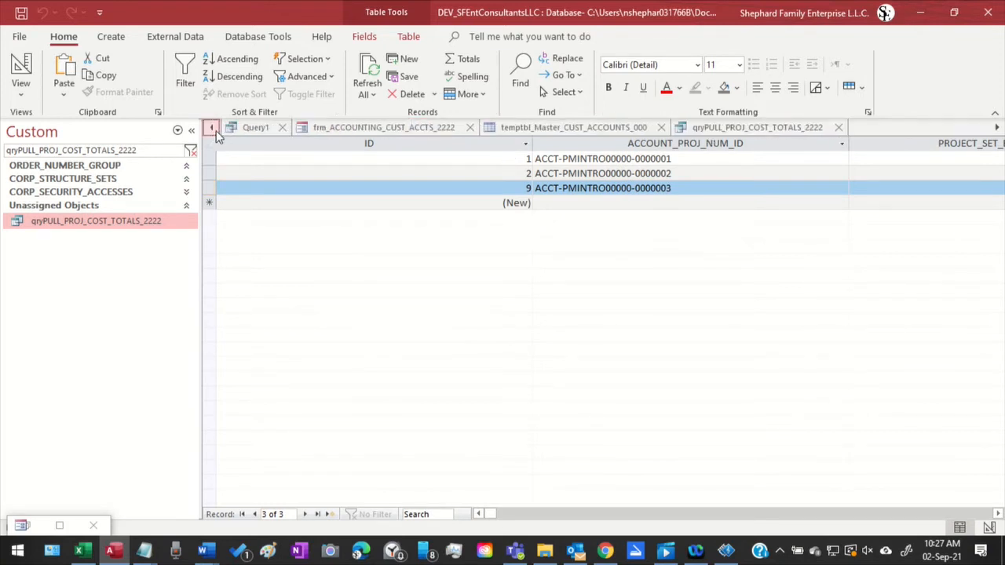
{"action": "left_click", "coordinate": [212, 129]}
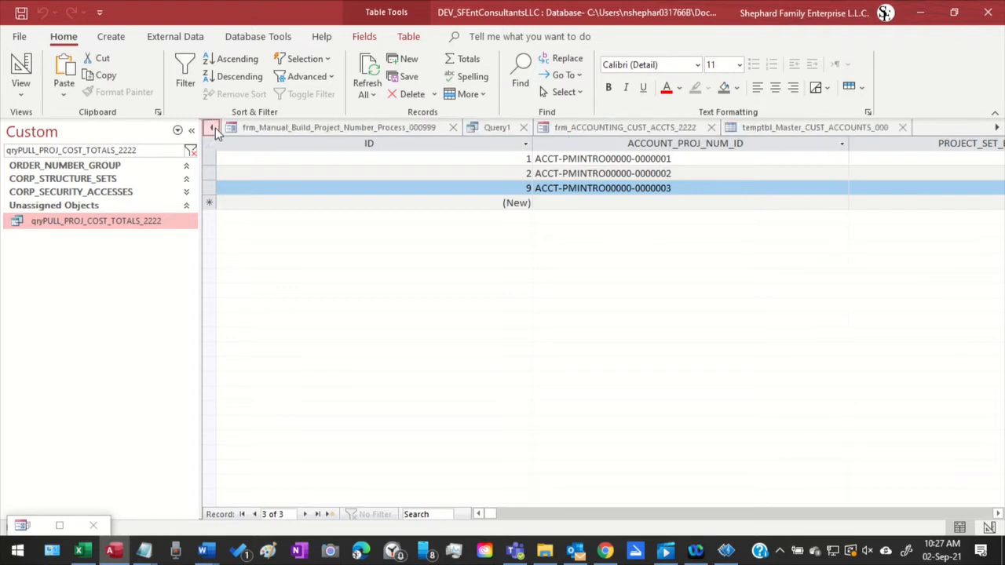
{"action": "left_click", "coordinate": [212, 128]}
{"action": "left_click", "coordinate": [212, 129]}
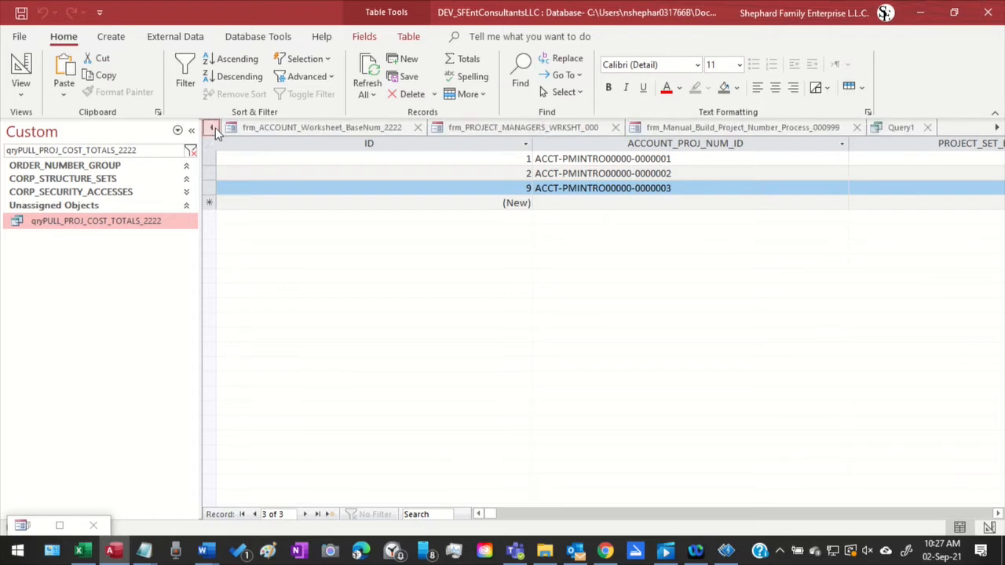
{"action": "left_click", "coordinate": [213, 129]}
{"action": "left_click", "coordinate": [212, 128]}
{"action": "left_click", "coordinate": [213, 128]}
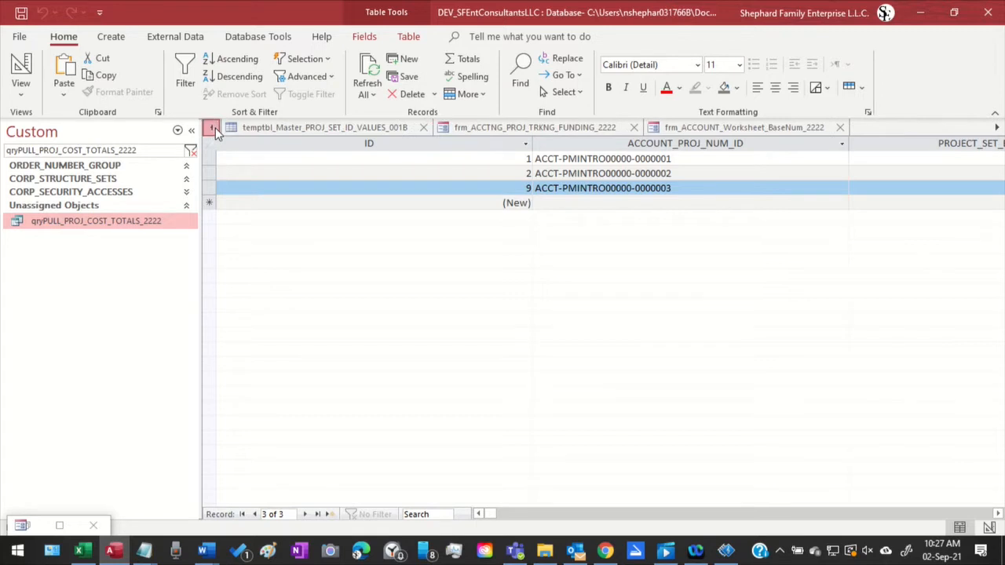
{"action": "left_click", "coordinate": [212, 129]}
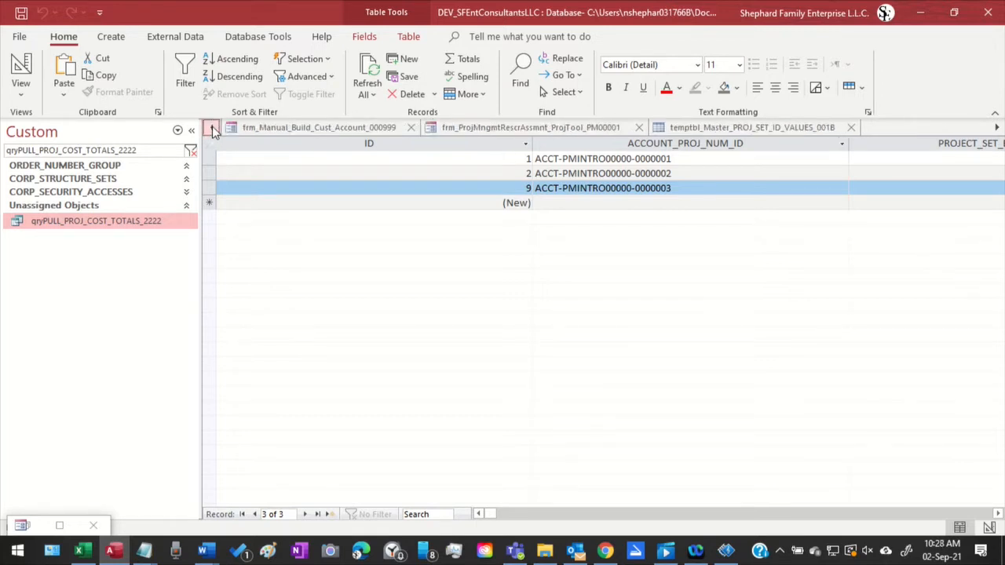
{"action": "left_click", "coordinate": [213, 129]}
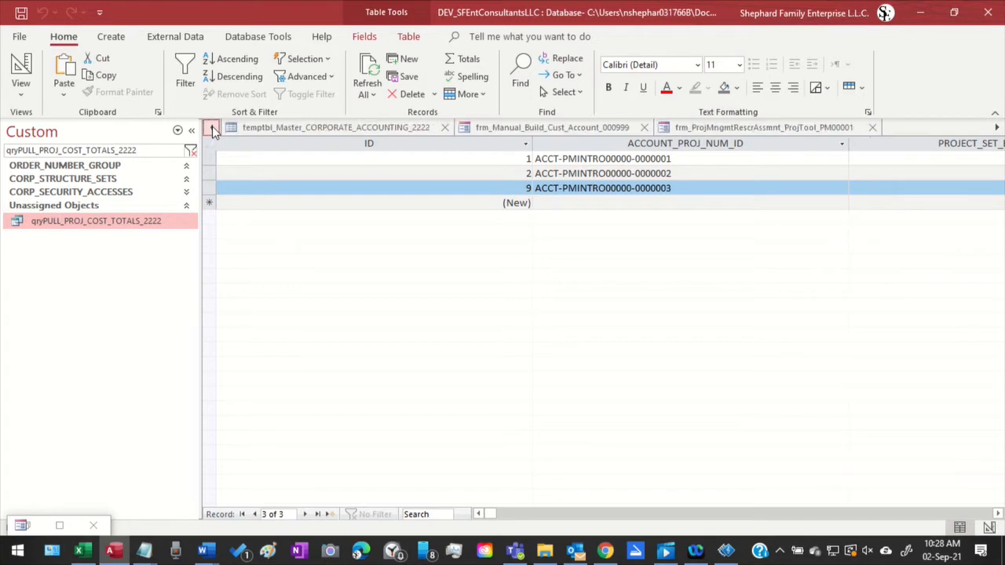
{"action": "left_click", "coordinate": [213, 129]}
{"action": "left_click", "coordinate": [213, 129]}
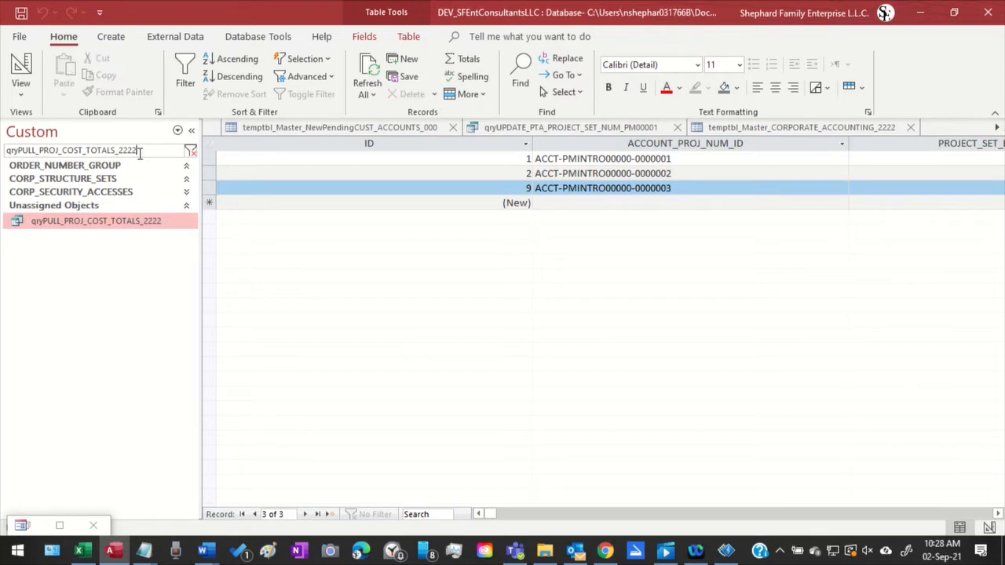
Filter the database objects by "frm_PR" and open the frm_PROJECT_MANAGERS_WRKSHT_000 form in Design View
{"action": "left_click_drag", "start_coordinate": [139, 150], "coordinate": [2, 141]}
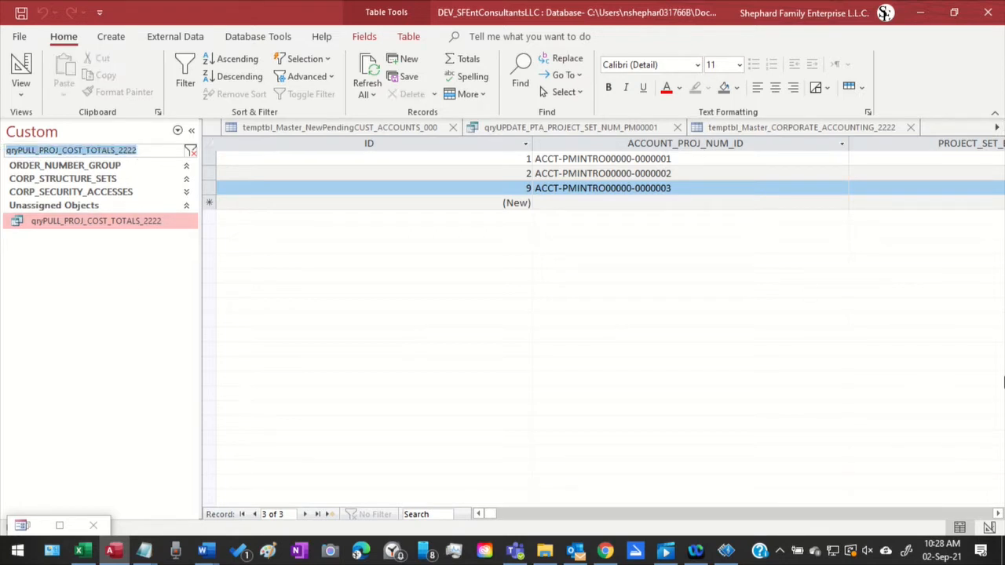
{"action": "type", "text": "frm"}
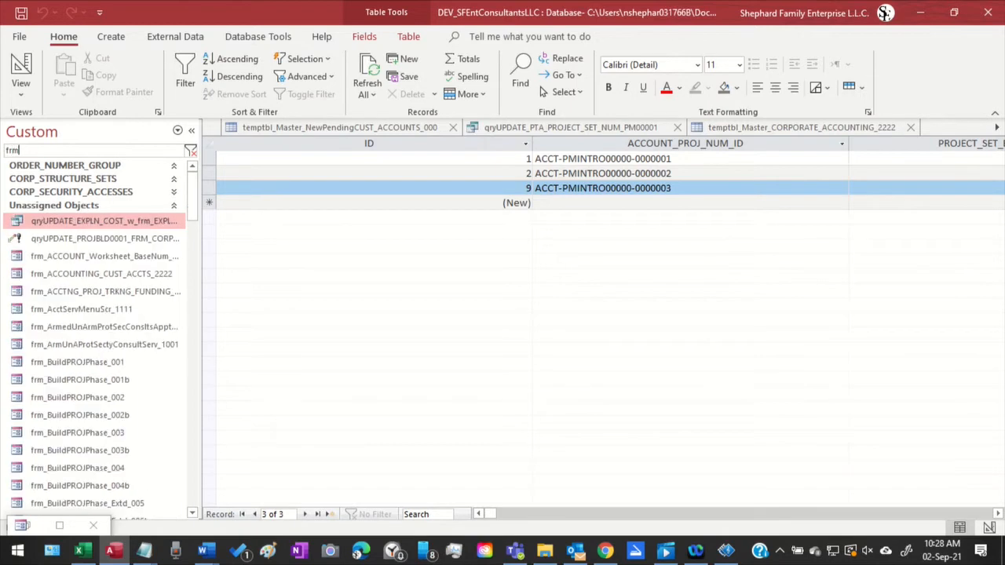
{"action": "key", "text": "Caps_Lock"}
{"action": "type", "text": "_PR"}
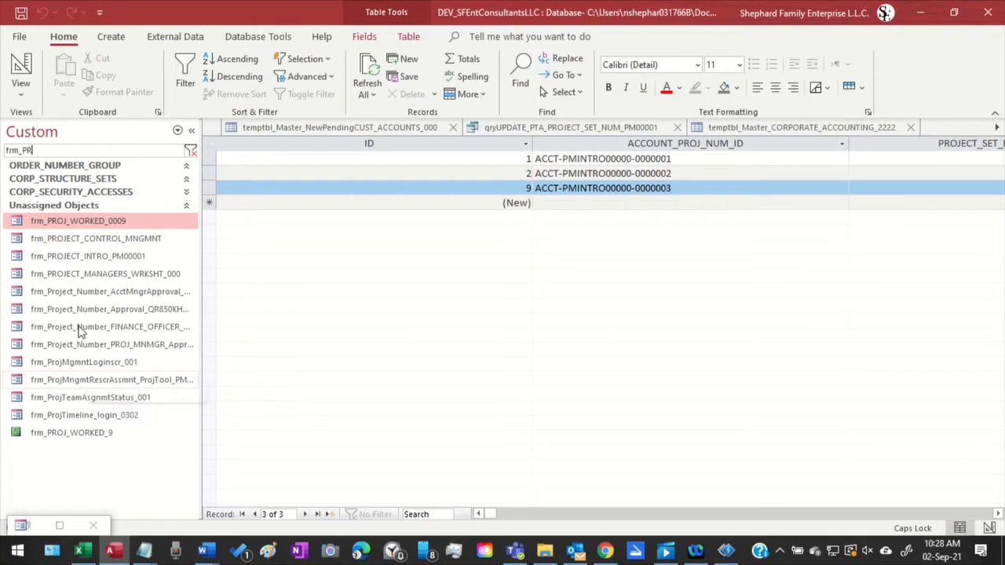
{"action": "left_click", "coordinate": [64, 280]}
{"action": "right_click", "coordinate": [64, 281]}
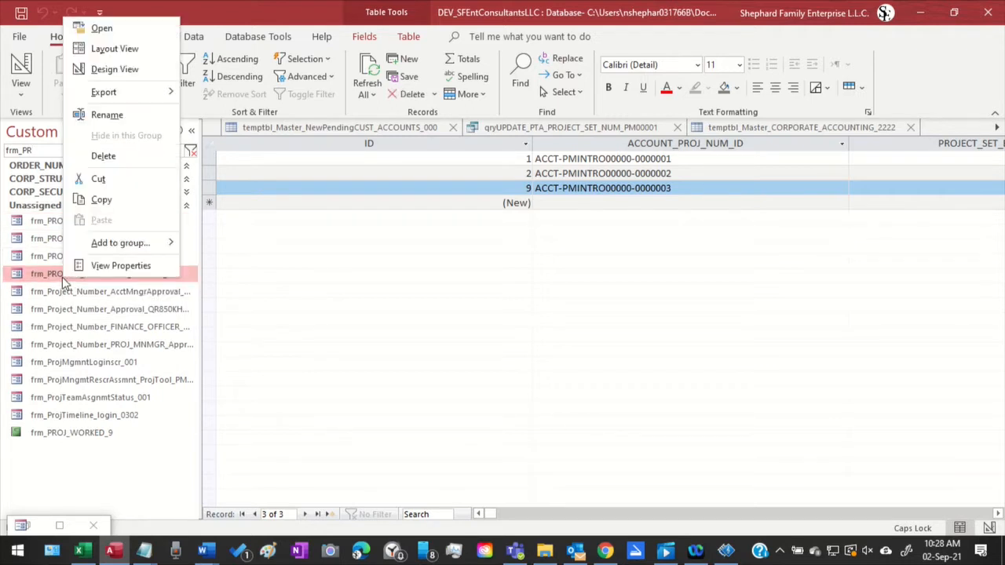
{"action": "left_click", "coordinate": [108, 75]}
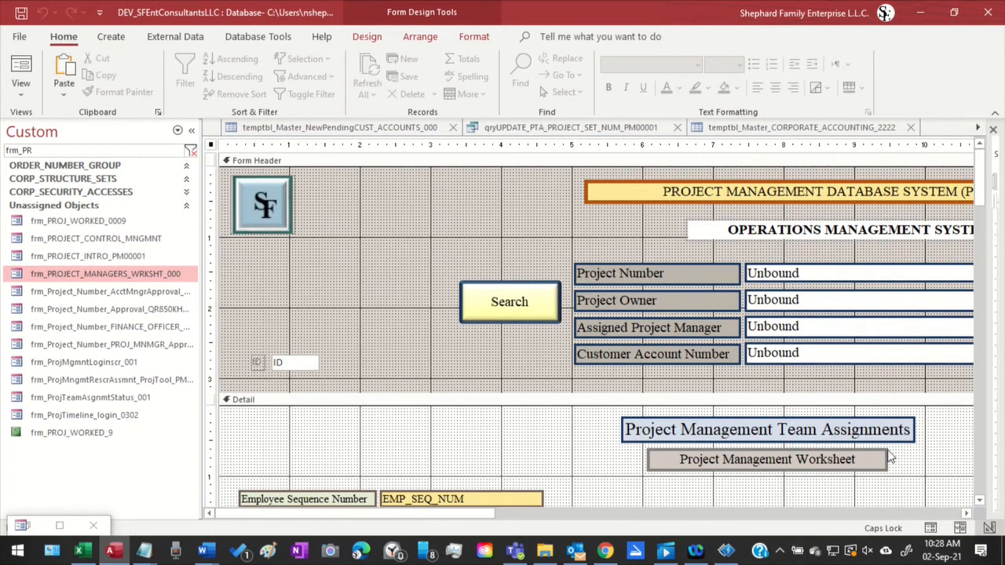
Locate frm_PROJECT_MANAGERS_WRKSHT_000 among the open objects and show it in Form View
{"action": "left_click", "coordinate": [977, 128]}
{"action": "left_click", "coordinate": [978, 128]}
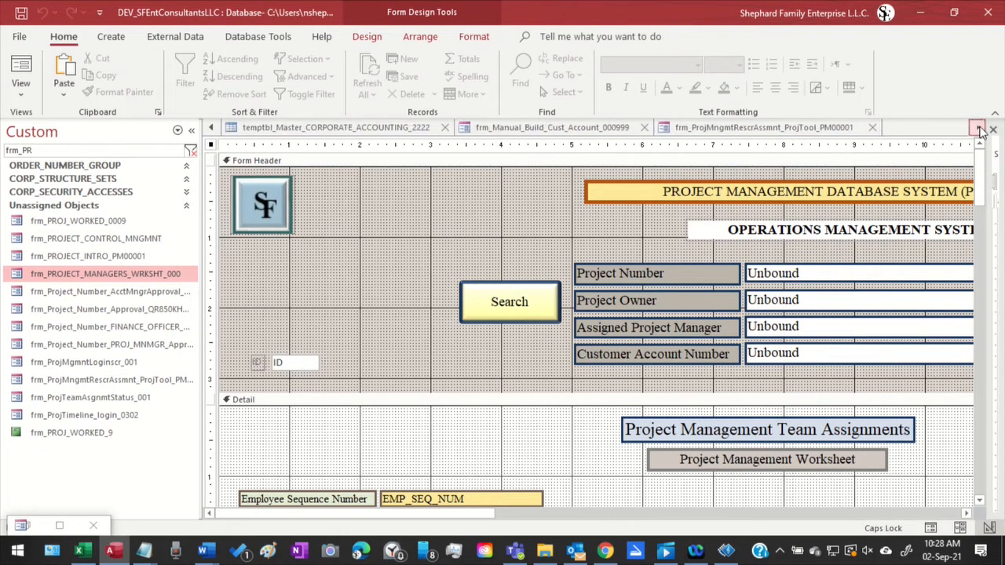
{"action": "left_click", "coordinate": [977, 128]}
{"action": "left_click", "coordinate": [977, 128]}
{"action": "left_click", "coordinate": [978, 128]}
{"action": "left_click", "coordinate": [977, 128]}
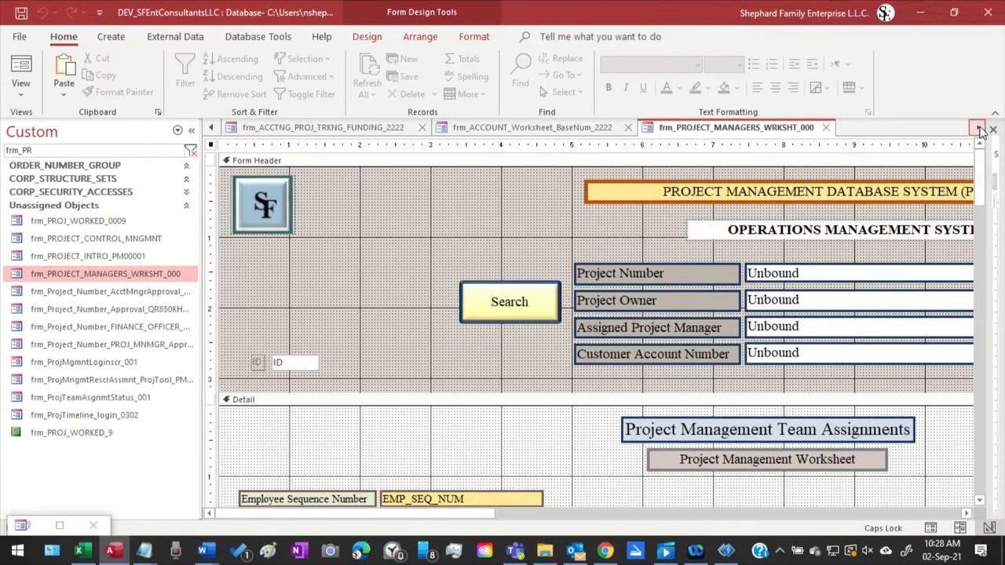
{"action": "right_click", "coordinate": [759, 135]}
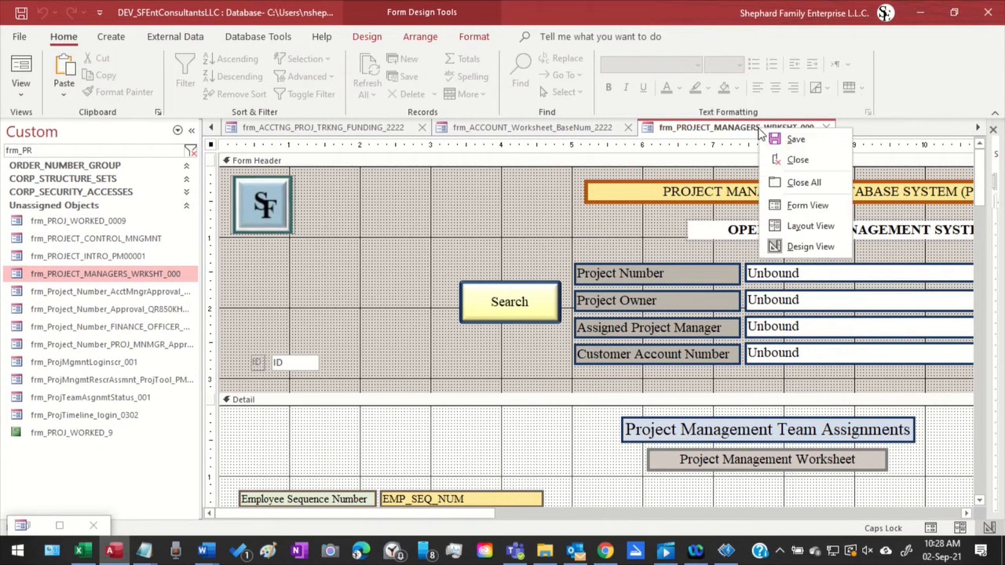
{"action": "left_click", "coordinate": [802, 207]}
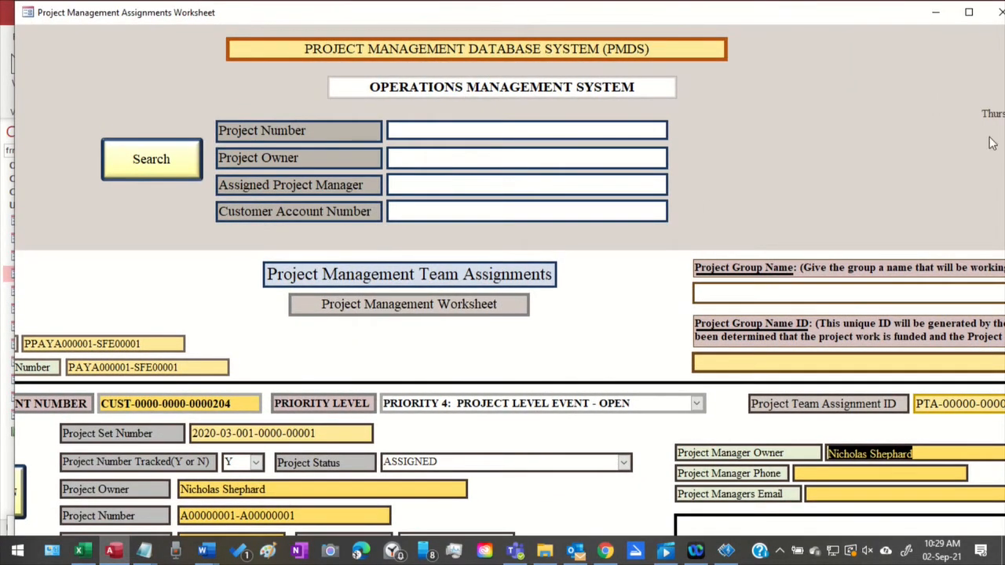
Maximize the Project Management Assignments Worksheet form and advance to record 9
{"action": "left_click", "coordinate": [969, 11]}
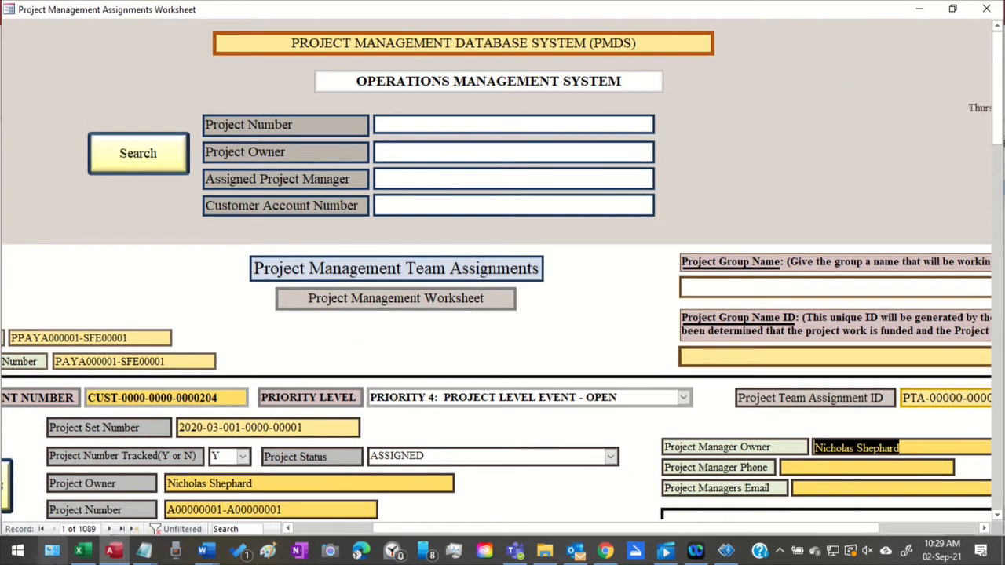
{"action": "left_click", "coordinate": [111, 529]}
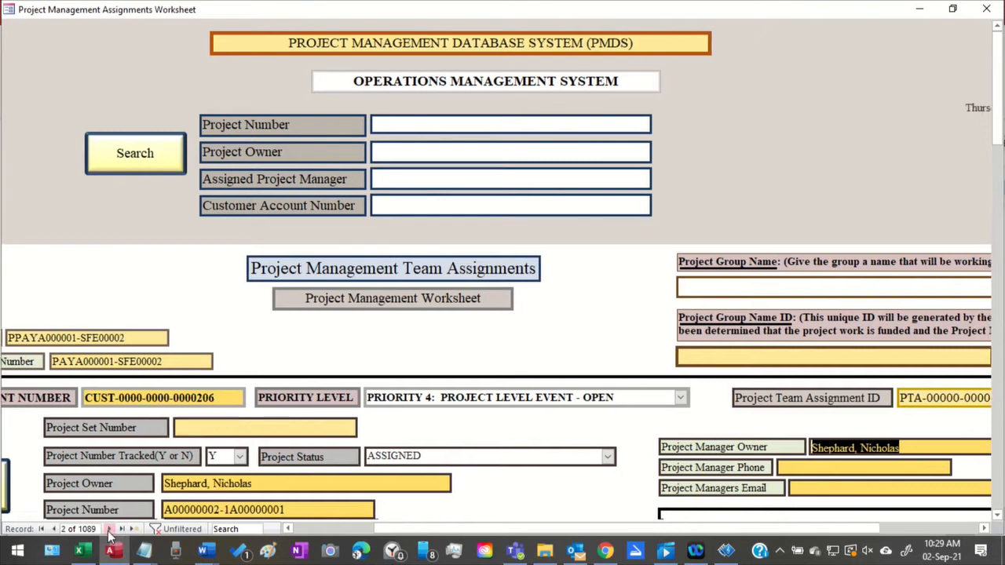
{"action": "left_click", "coordinate": [110, 529]}
{"action": "left_click", "coordinate": [111, 529]}
{"action": "left_click", "coordinate": [110, 529]}
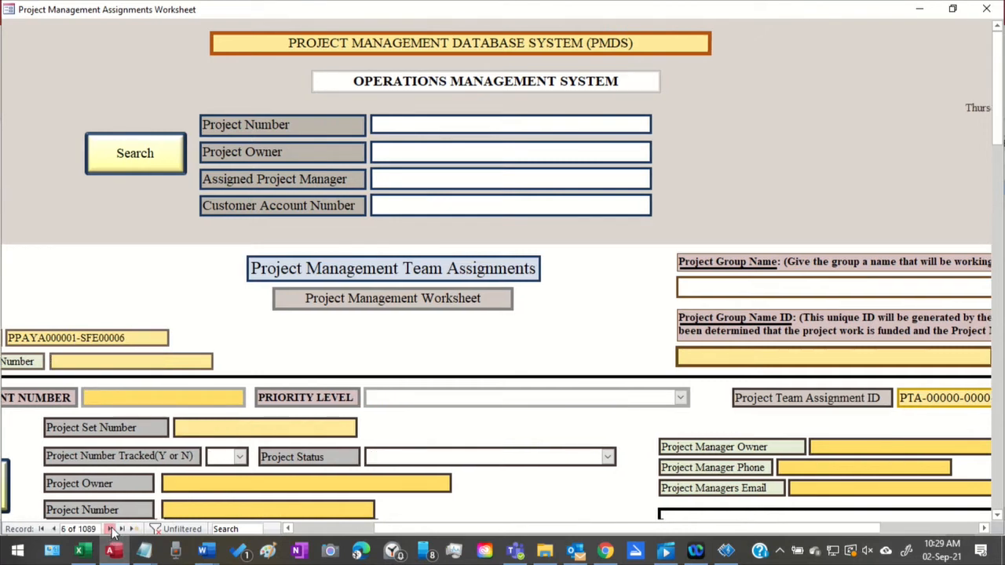
{"action": "left_click", "coordinate": [110, 529]}
{"action": "left_click", "coordinate": [110, 529]}
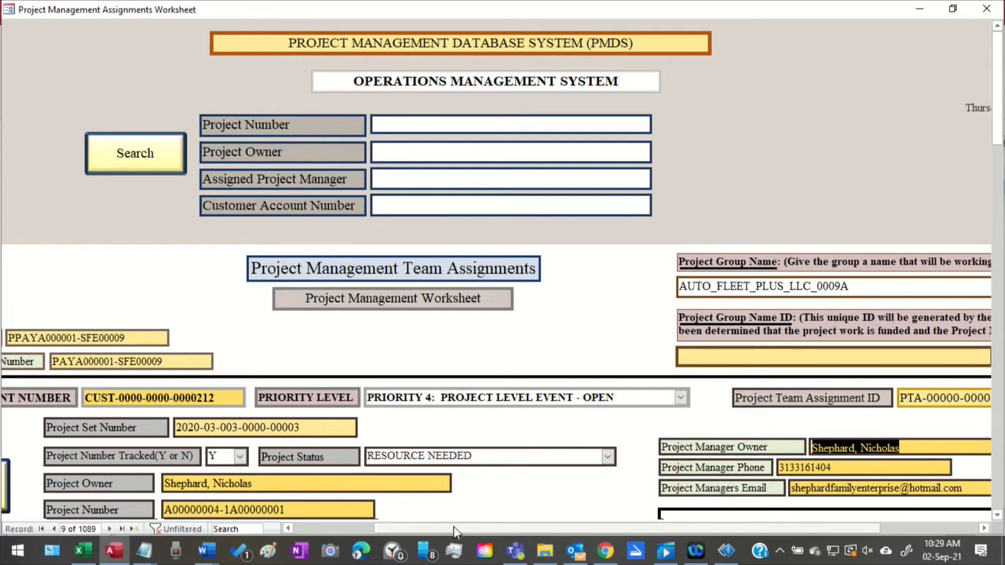
Examine record 9's employee sequence, customer account, project group and project manager fields across the full width of the worksheet
{"action": "left_click_drag", "start_coordinate": [444, 529], "coordinate": [353, 547]}
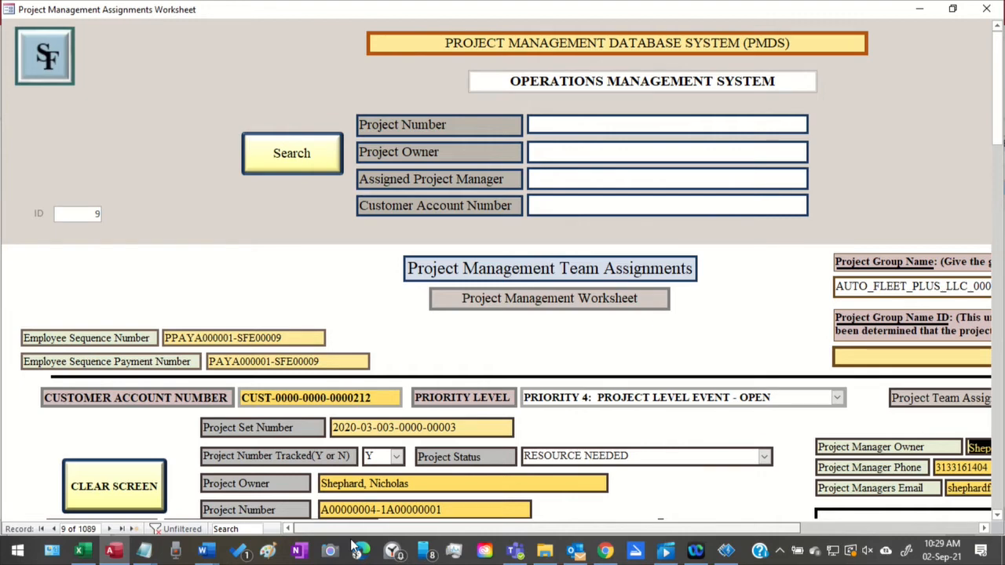
{"action": "left_click_drag", "start_coordinate": [353, 547], "coordinate": [396, 557]}
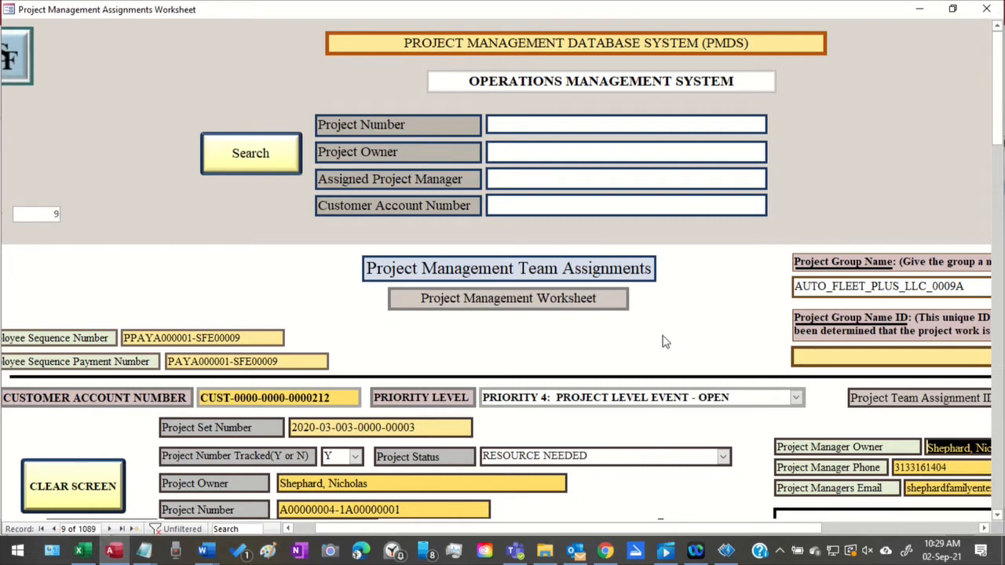
{"action": "scroll", "coordinate": [663, 342], "scroll_direction": "down", "scroll_amount": 3}
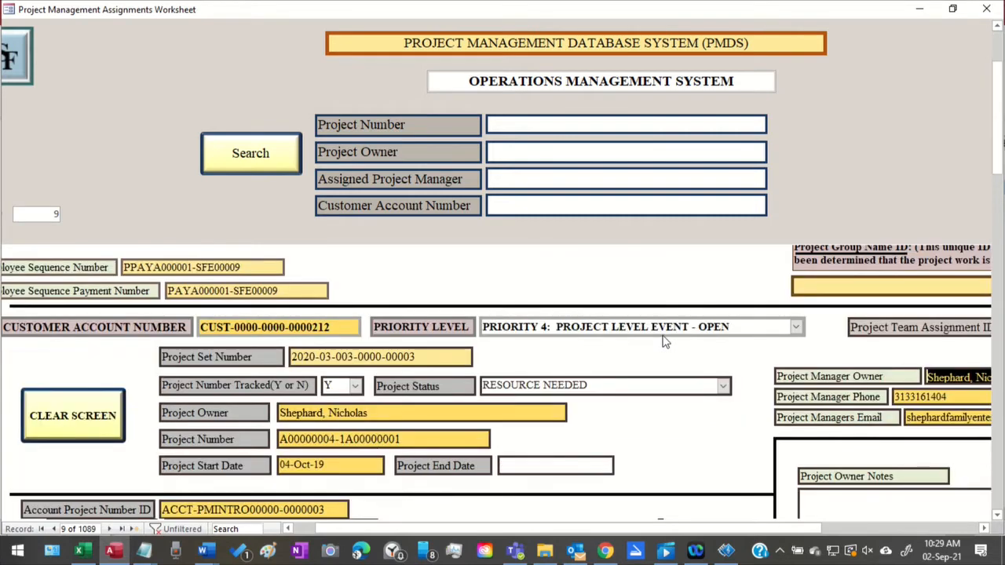
{"action": "scroll", "coordinate": [667, 335], "scroll_direction": "up", "scroll_amount": 3}
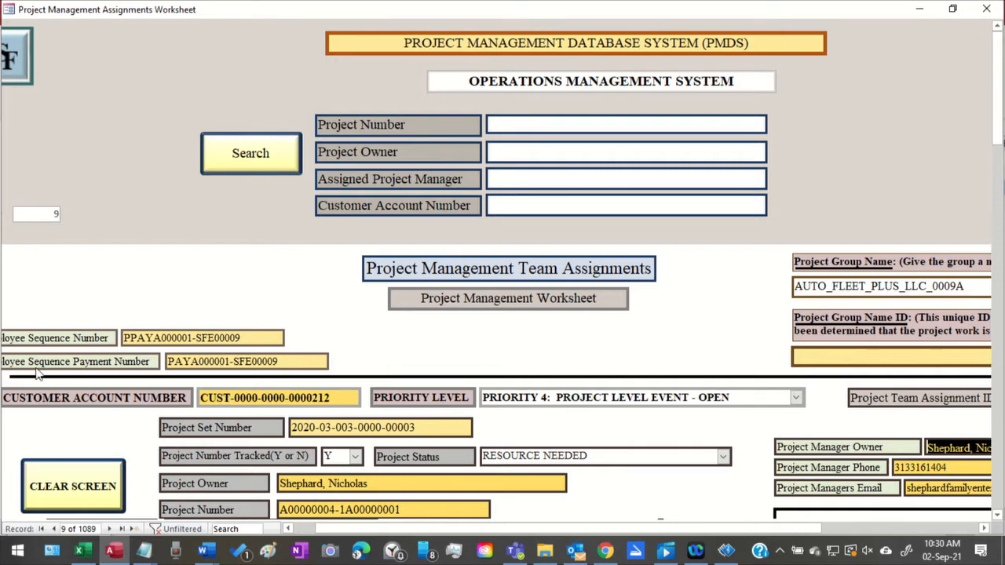
{"action": "left_click_drag", "start_coordinate": [401, 529], "coordinate": [330, 531]}
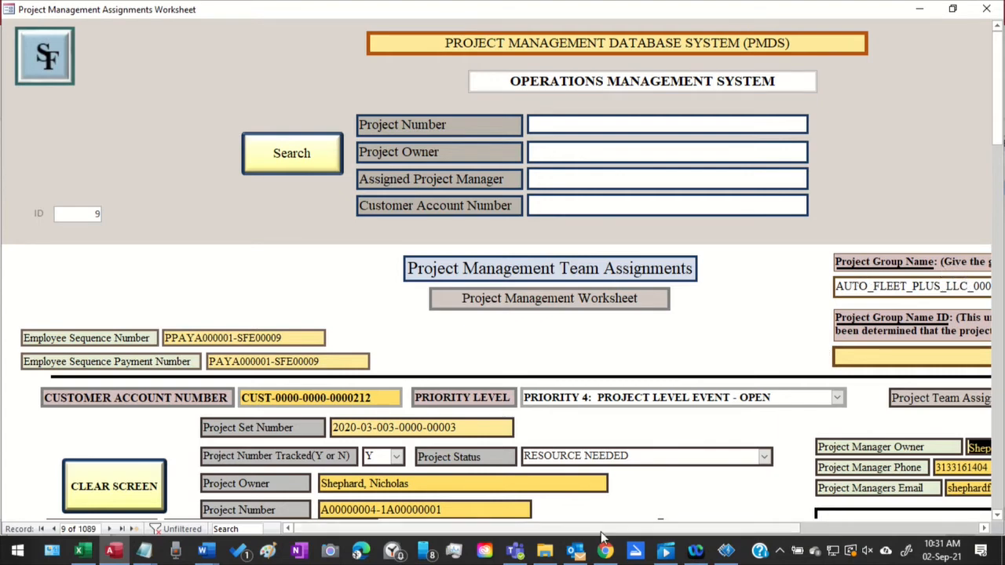
{"action": "left_click_drag", "start_coordinate": [602, 530], "coordinate": [691, 510]}
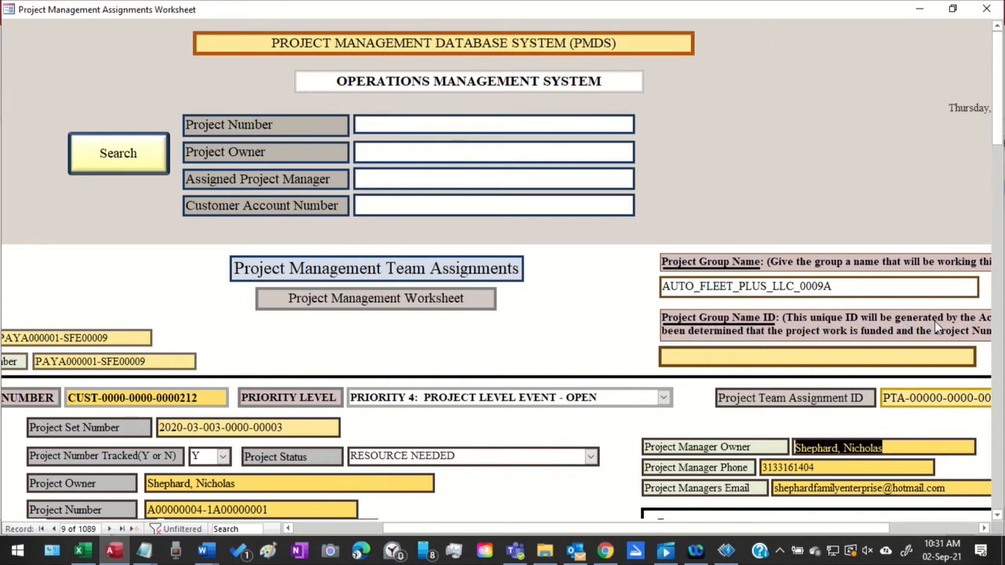
{"action": "left_click_drag", "start_coordinate": [534, 530], "coordinate": [618, 520]}
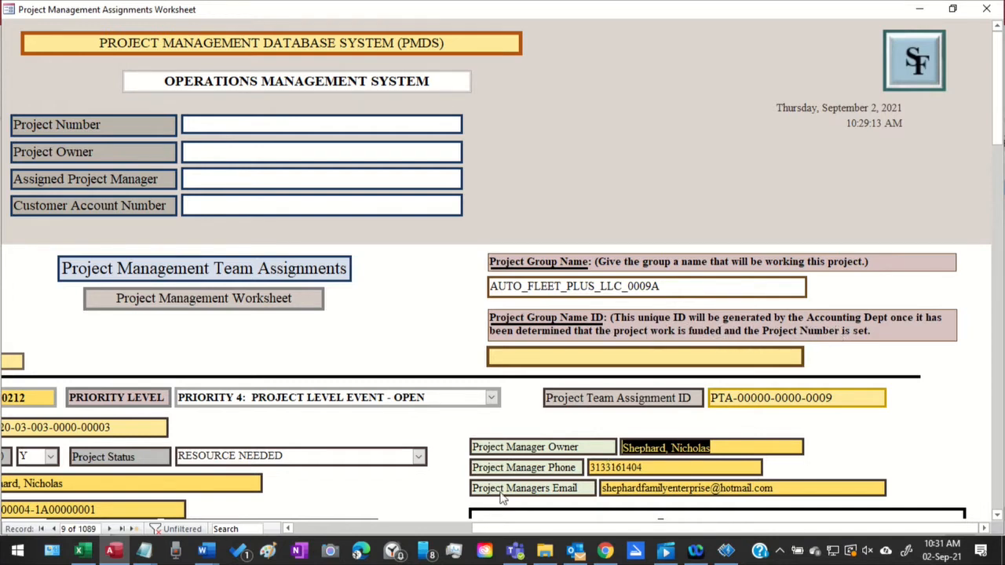
{"action": "left_click_drag", "start_coordinate": [486, 530], "coordinate": [315, 538]}
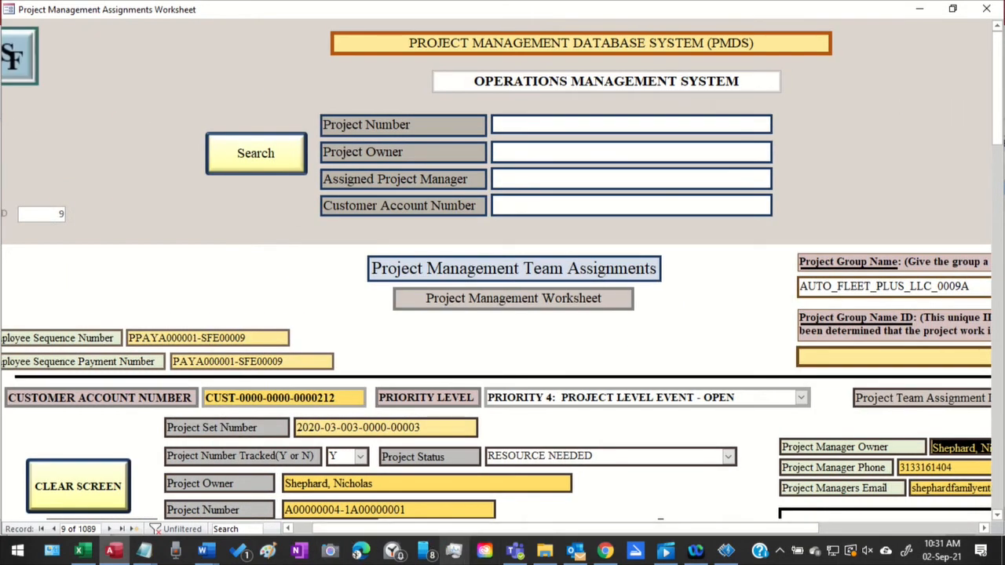
Examine the Project Number and Project Set Number values, highlighting each one and the part of the Project Number after the hyphen
{"action": "scroll", "coordinate": [469, 487], "scroll_direction": "down", "scroll_amount": 2}
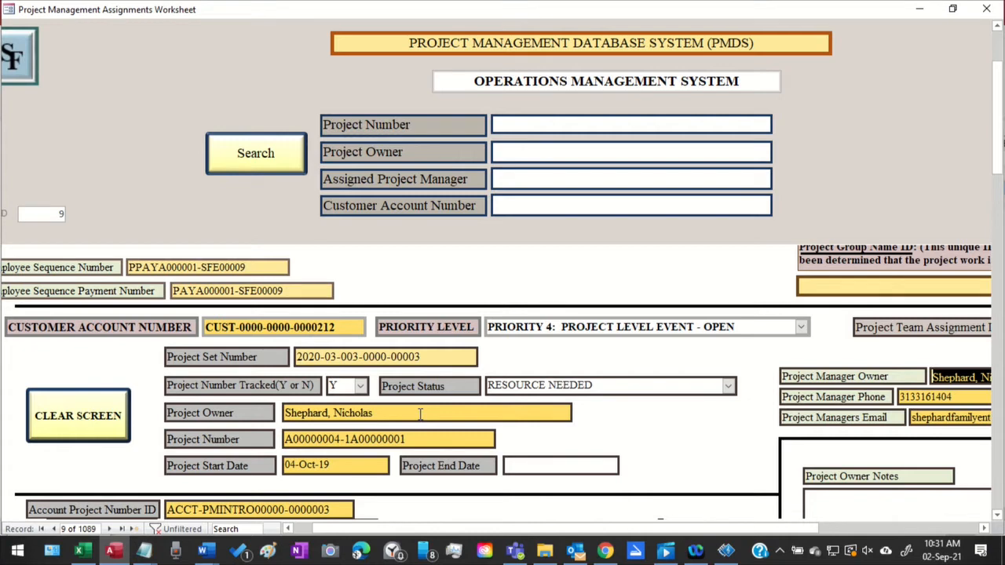
{"action": "scroll", "coordinate": [430, 424], "scroll_direction": "down", "scroll_amount": 1}
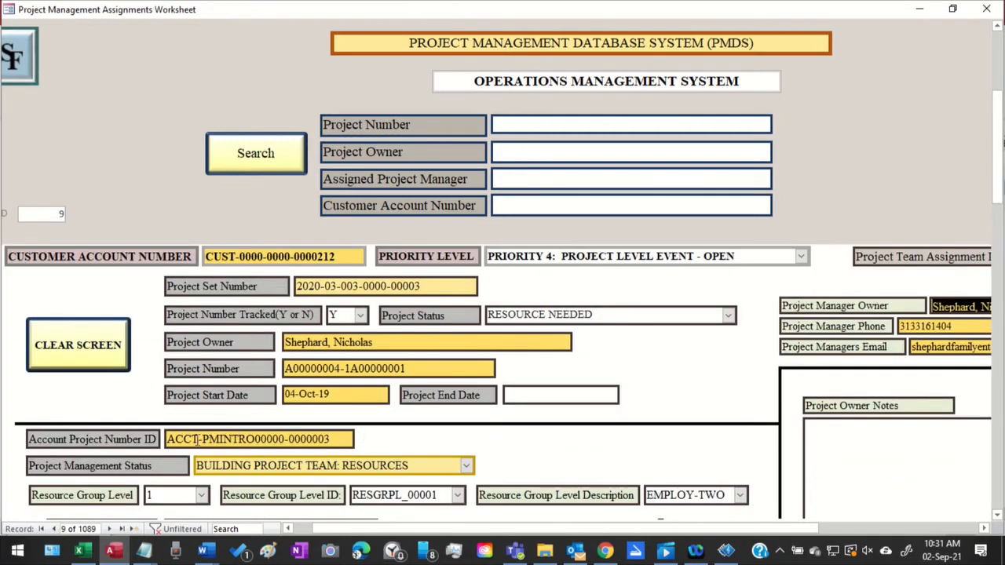
{"action": "left_click", "coordinate": [343, 439]}
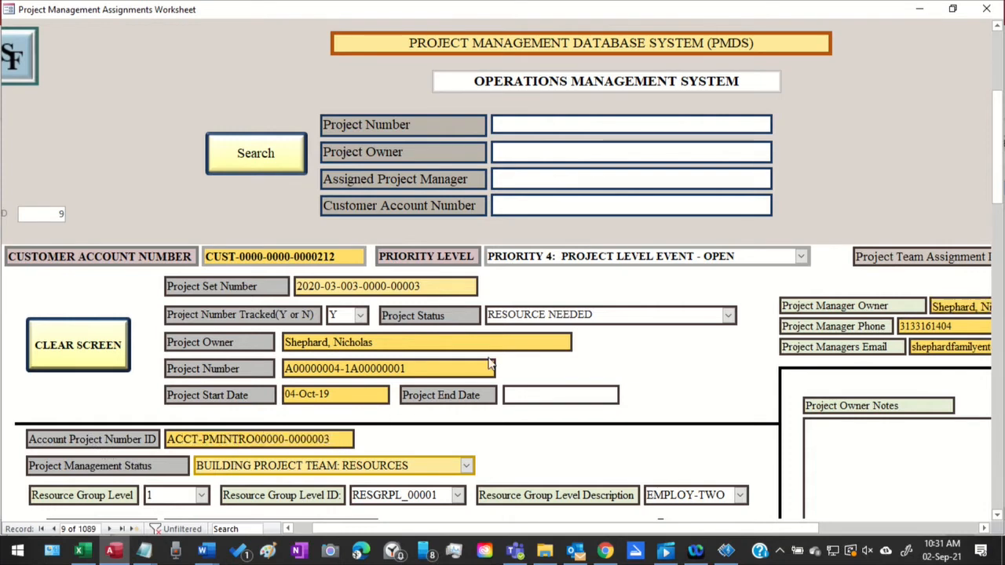
{"action": "left_click_drag", "start_coordinate": [426, 368], "coordinate": [264, 368]}
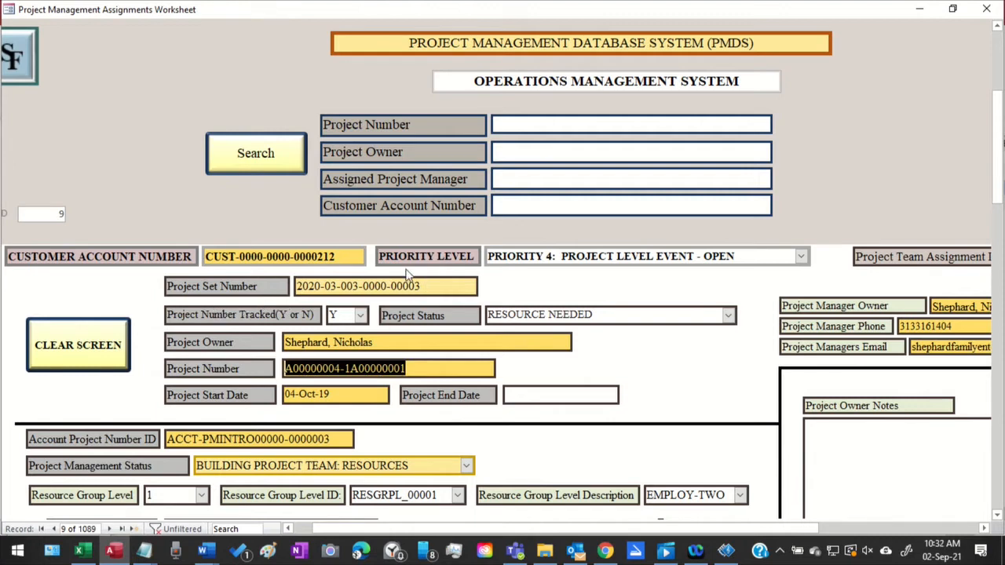
{"action": "left_click", "coordinate": [440, 283]}
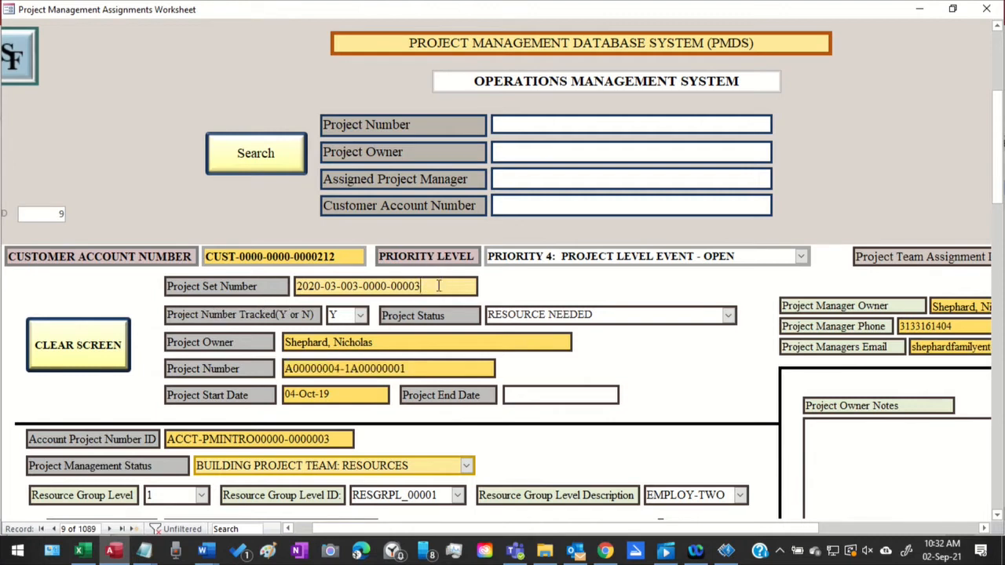
{"action": "left_click", "coordinate": [286, 289]}
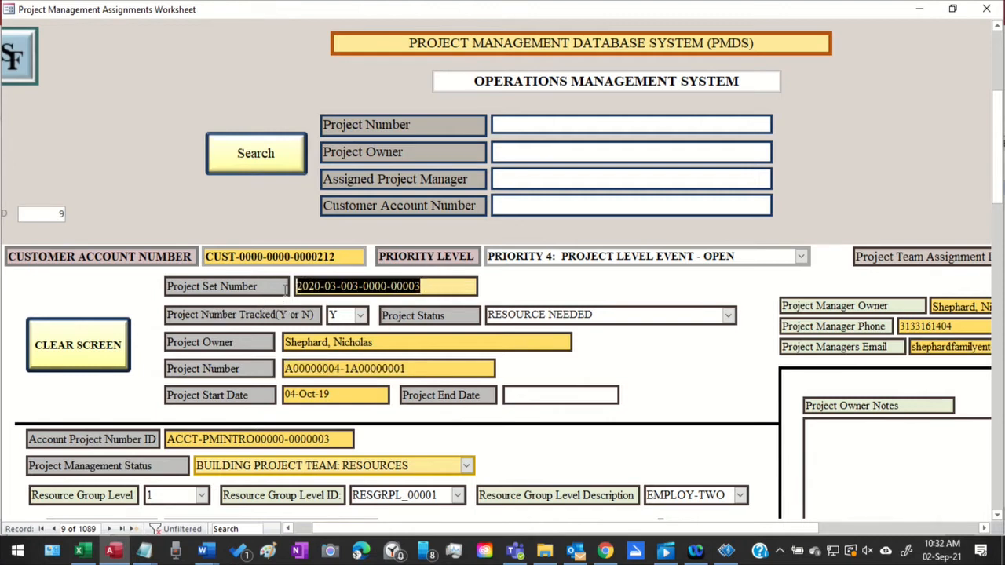
{"action": "left_click", "coordinate": [422, 371]}
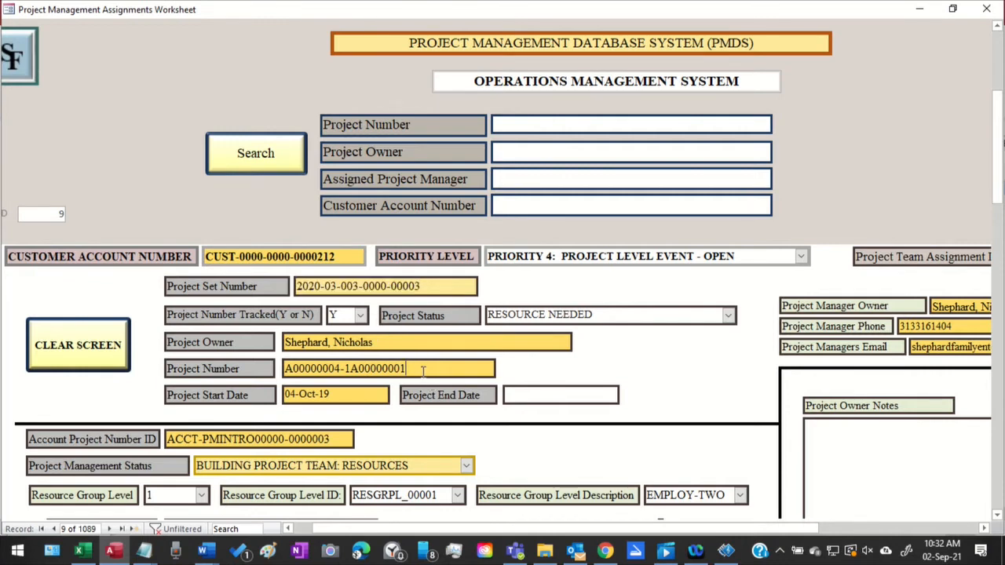
{"action": "left_click_drag", "start_coordinate": [422, 371], "coordinate": [342, 368]}
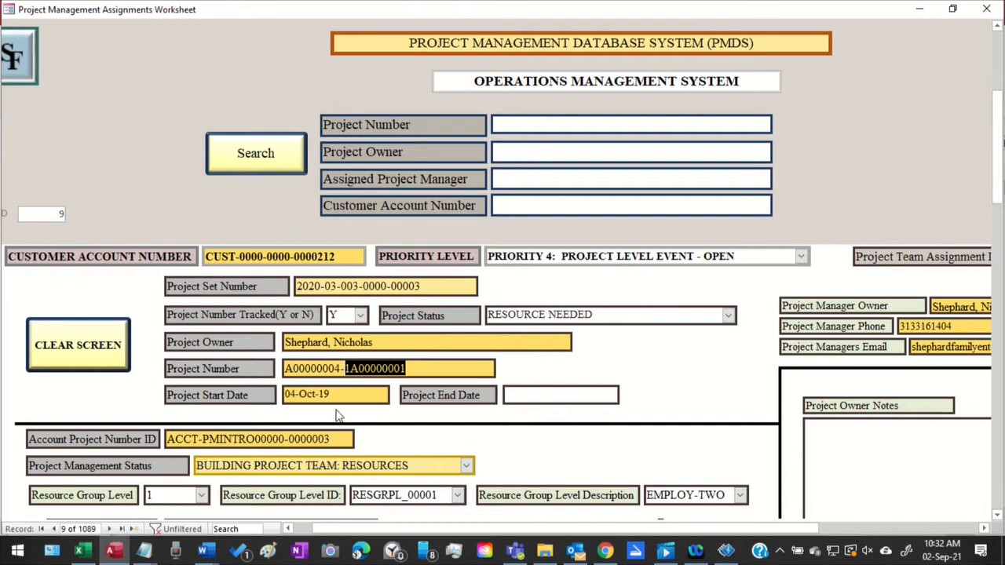
Compare the Account Project Number ID with the second part of the Project Number by highlighting them alternately
{"action": "left_click", "coordinate": [342, 439]}
{"action": "left_click_drag", "start_coordinate": [343, 440], "coordinate": [168, 444]}
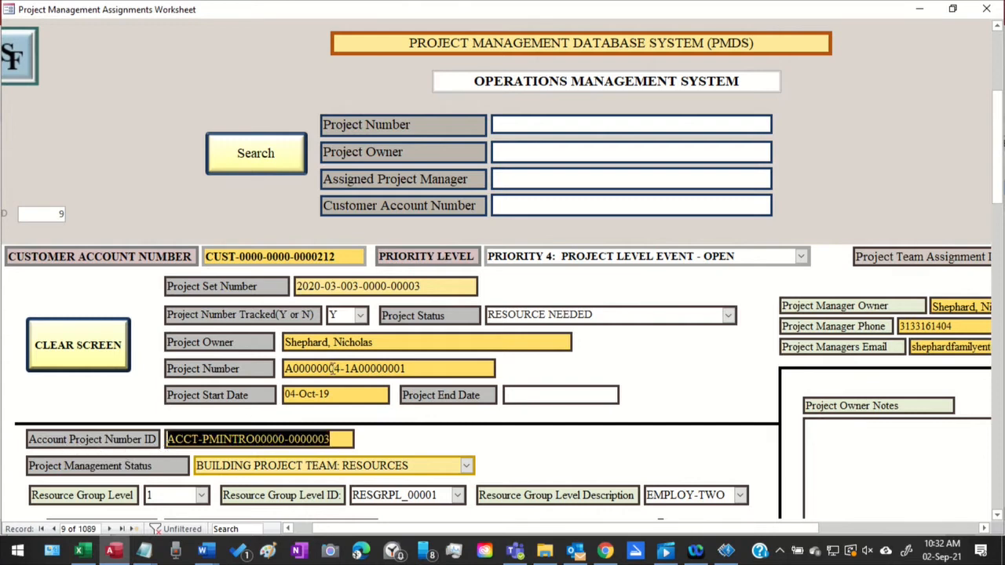
{"action": "left_click_drag", "start_coordinate": [426, 368], "coordinate": [345, 368]}
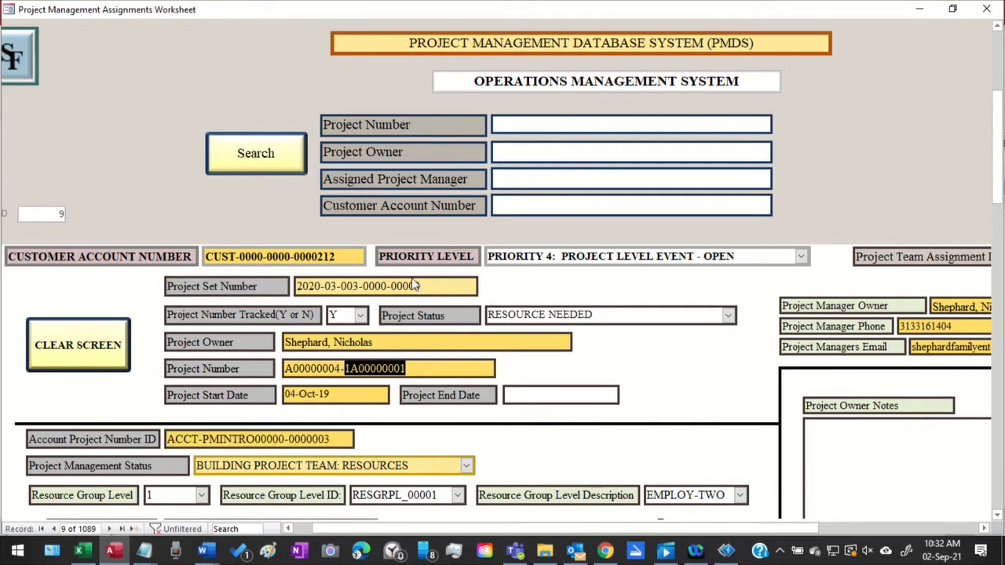
{"action": "left_click", "coordinate": [437, 286]}
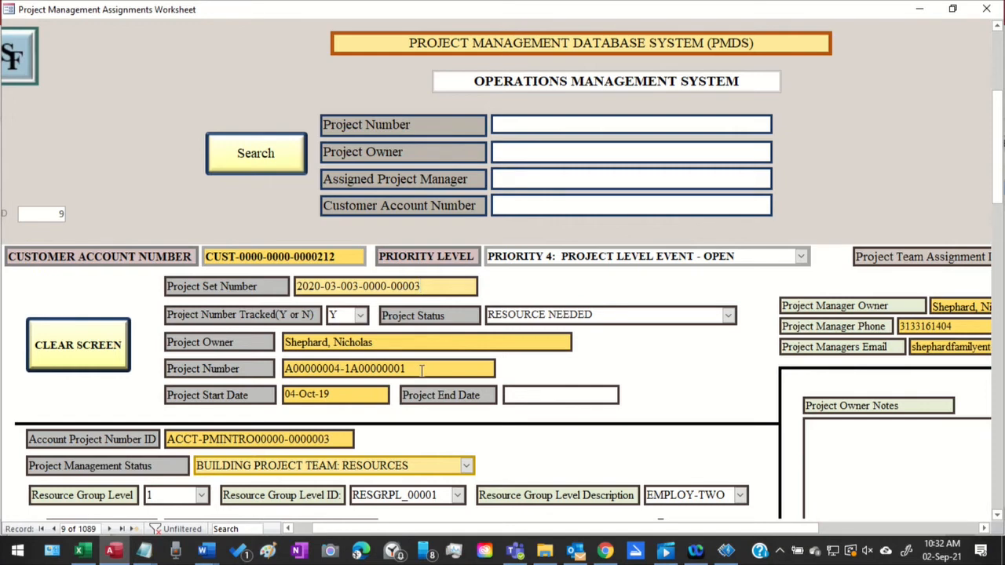
{"action": "left_click_drag", "start_coordinate": [422, 371], "coordinate": [347, 369]}
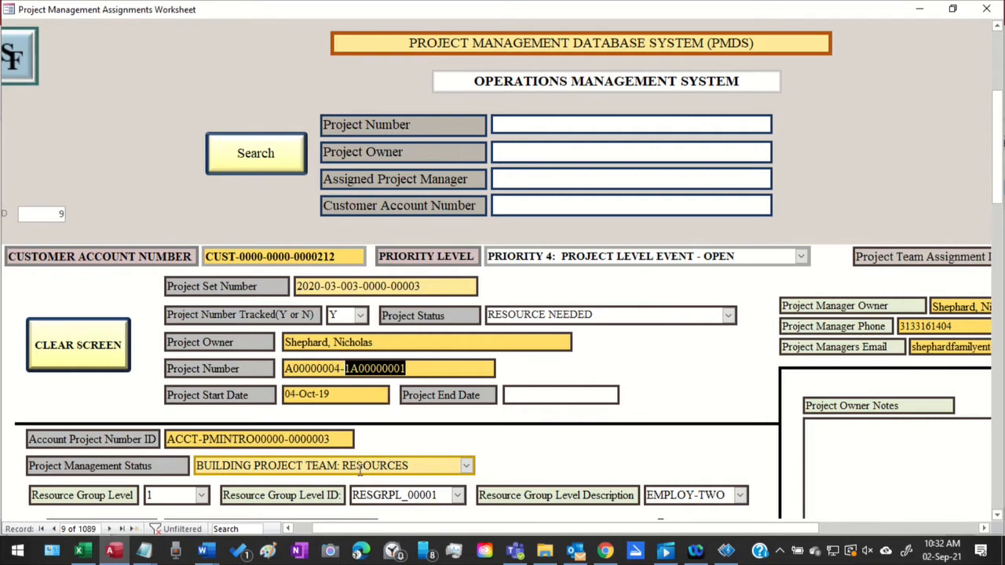
{"action": "left_click_drag", "start_coordinate": [337, 439], "coordinate": [142, 445]}
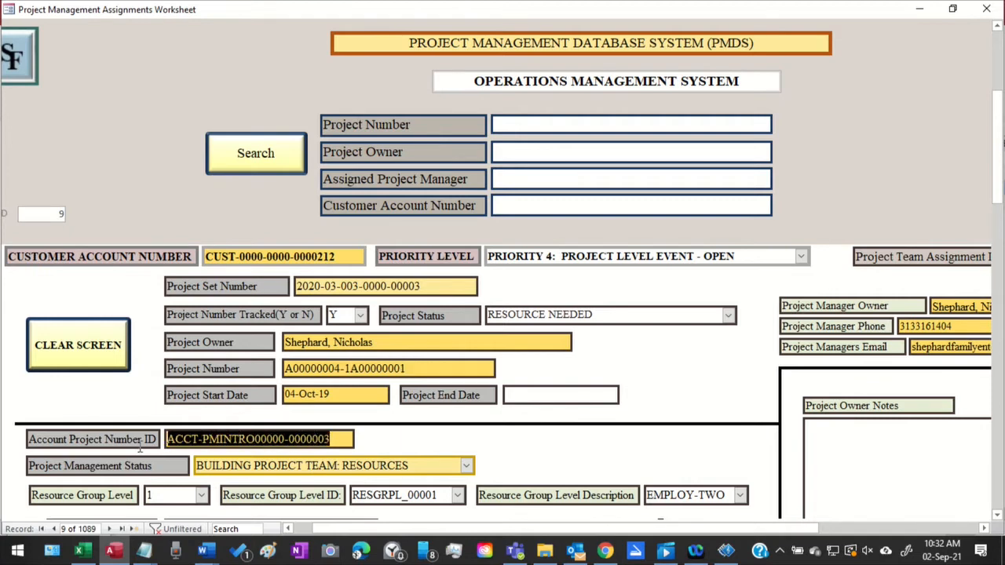
Review how the Project Set Number relates to the Project Number's second part and the Account Project Number ID, highlighting each value in turn
{"action": "left_click", "coordinate": [426, 284]}
{"action": "left_click", "coordinate": [290, 288]}
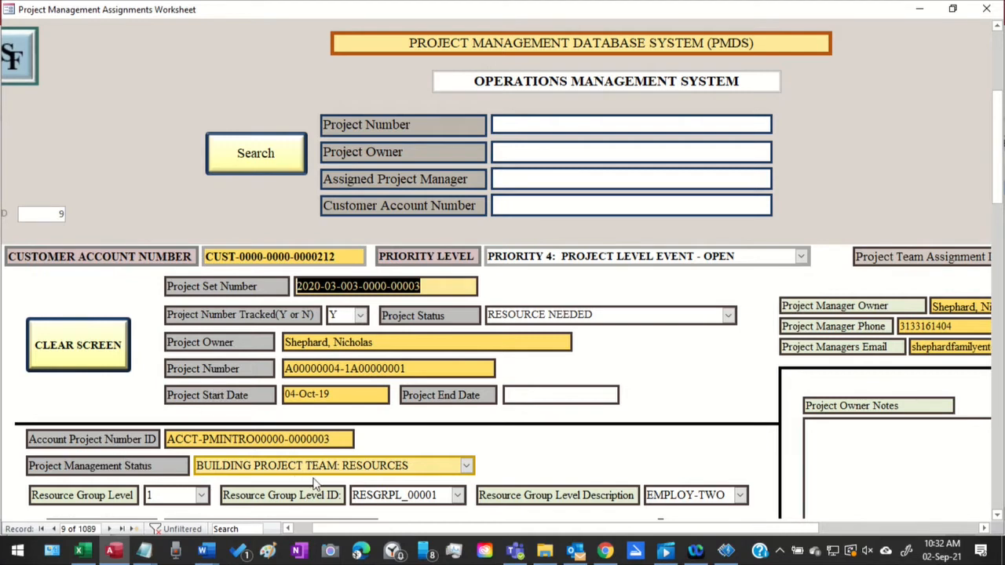
{"action": "left_click_drag", "start_coordinate": [415, 368], "coordinate": [351, 377]}
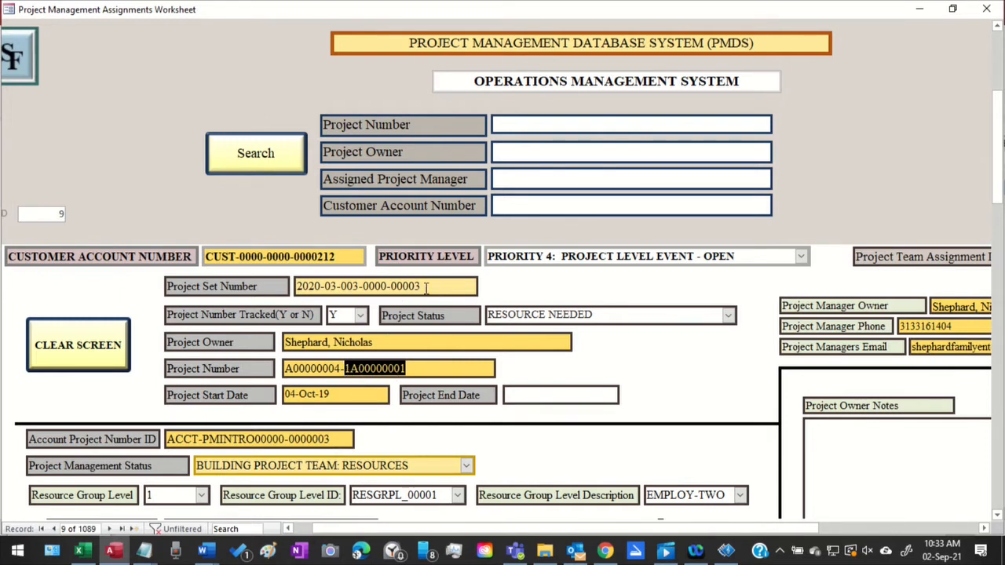
{"action": "left_click_drag", "start_coordinate": [426, 288], "coordinate": [289, 290]}
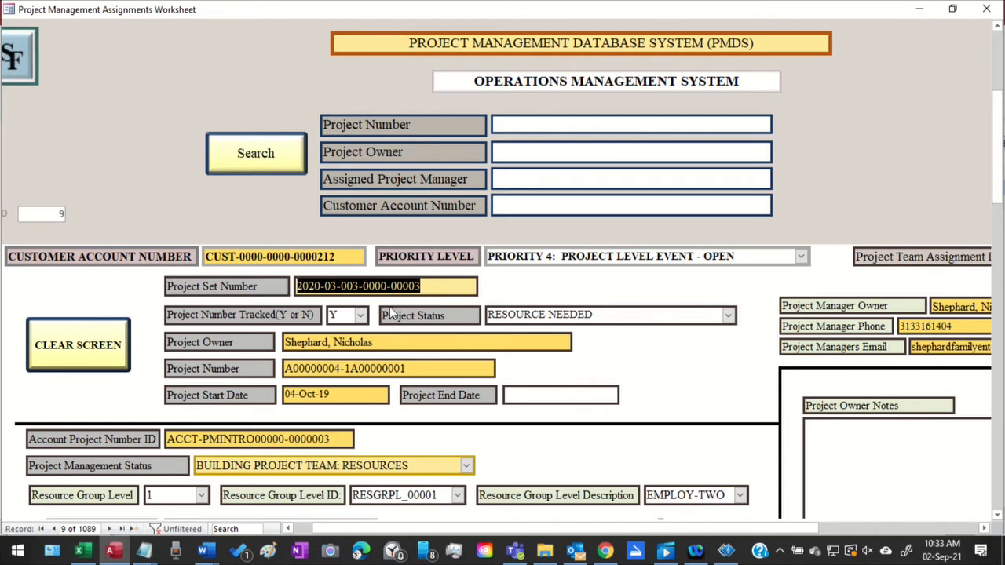
{"action": "left_click_drag", "start_coordinate": [417, 367], "coordinate": [346, 288]}
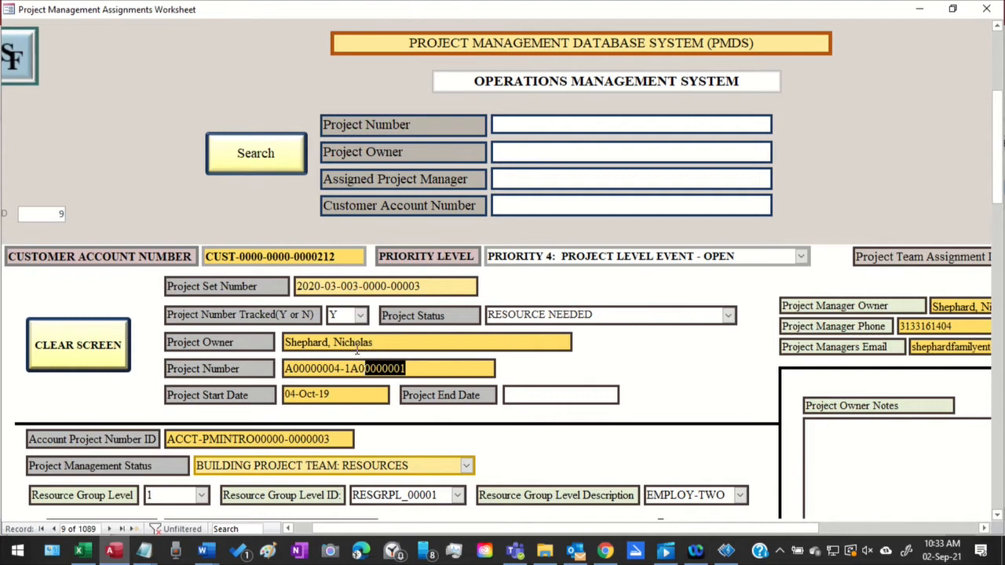
{"action": "left_click_drag", "start_coordinate": [409, 368], "coordinate": [346, 368]}
{"action": "left_click", "coordinate": [348, 441]}
{"action": "left_click_drag", "start_coordinate": [346, 438], "coordinate": [158, 432]}
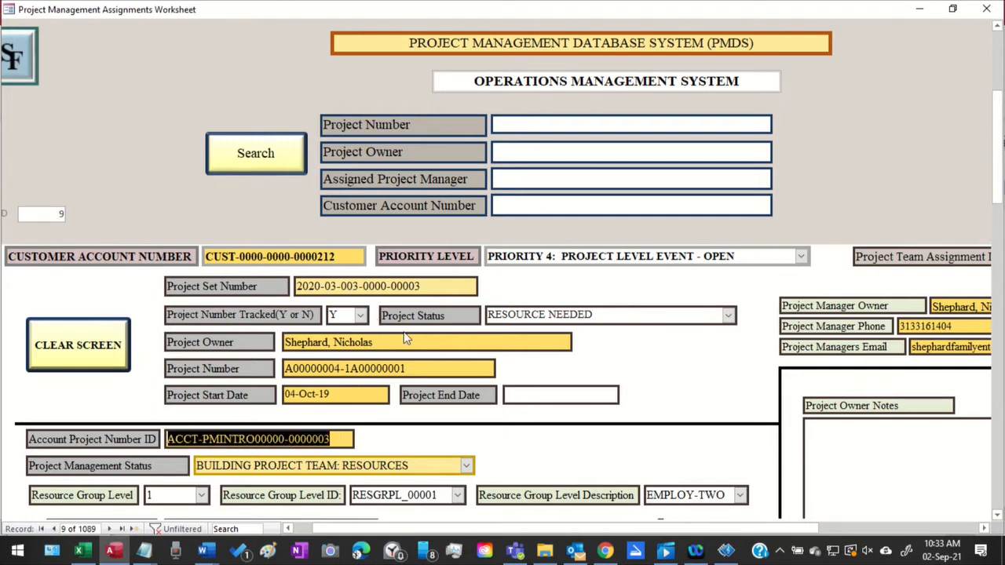
{"action": "left_click_drag", "start_coordinate": [440, 289], "coordinate": [295, 287]}
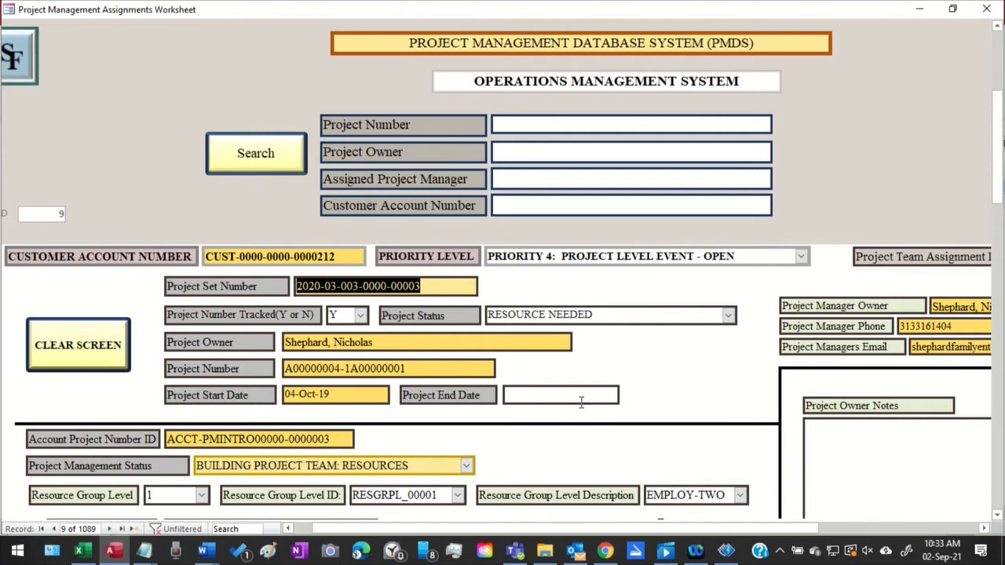
Look over the project comments and team member sections, and return to the Project Team Assignment ID and project manager fields
{"action": "scroll", "coordinate": [581, 402], "scroll_direction": "down", "scroll_amount": 3}
{"action": "scroll", "coordinate": [574, 399], "scroll_direction": "down", "scroll_amount": 2}
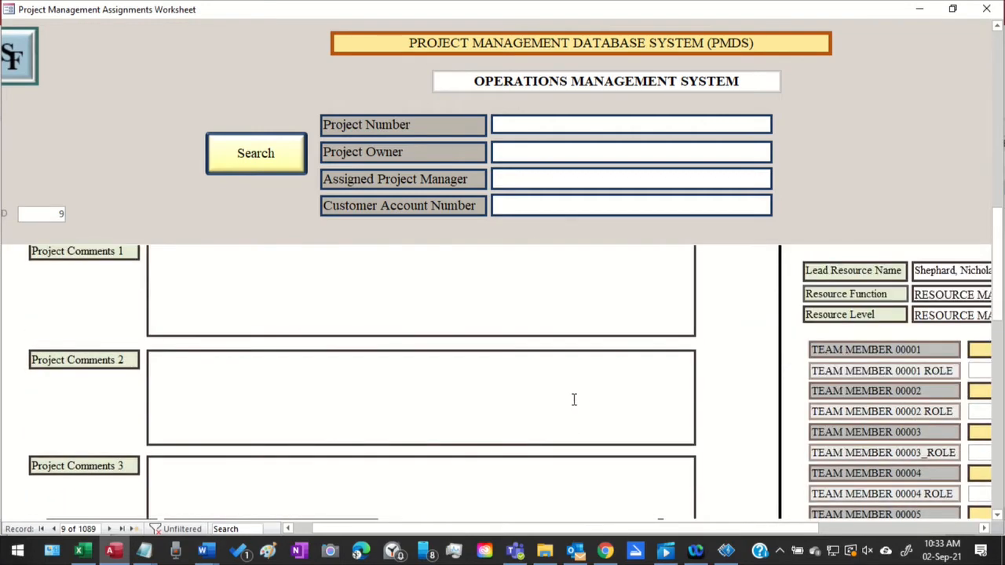
{"action": "scroll", "coordinate": [594, 394], "scroll_direction": "up", "scroll_amount": 4}
{"action": "scroll", "coordinate": [593, 390], "scroll_direction": "up", "scroll_amount": 2}
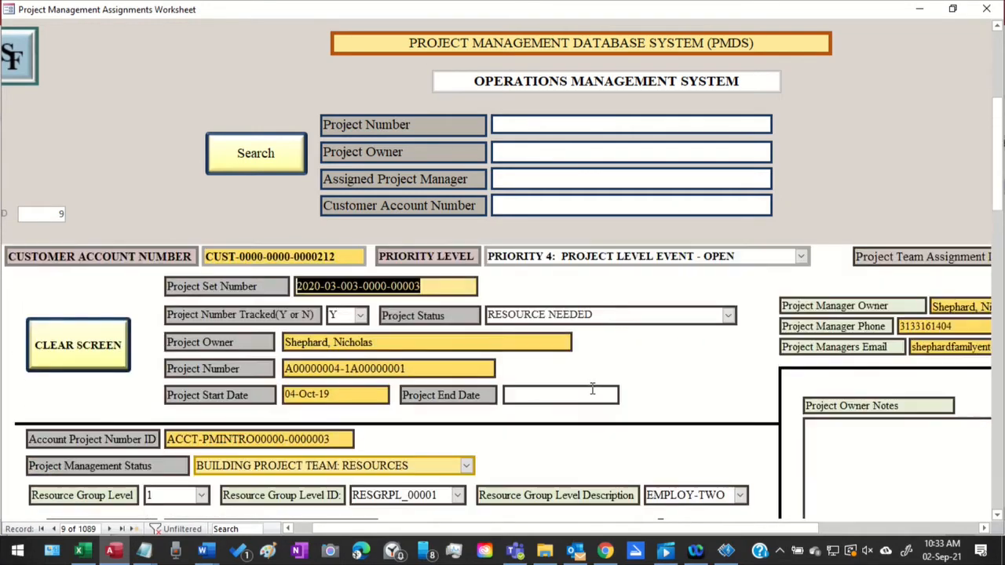
{"action": "scroll", "coordinate": [636, 374], "scroll_direction": "up", "scroll_amount": 2}
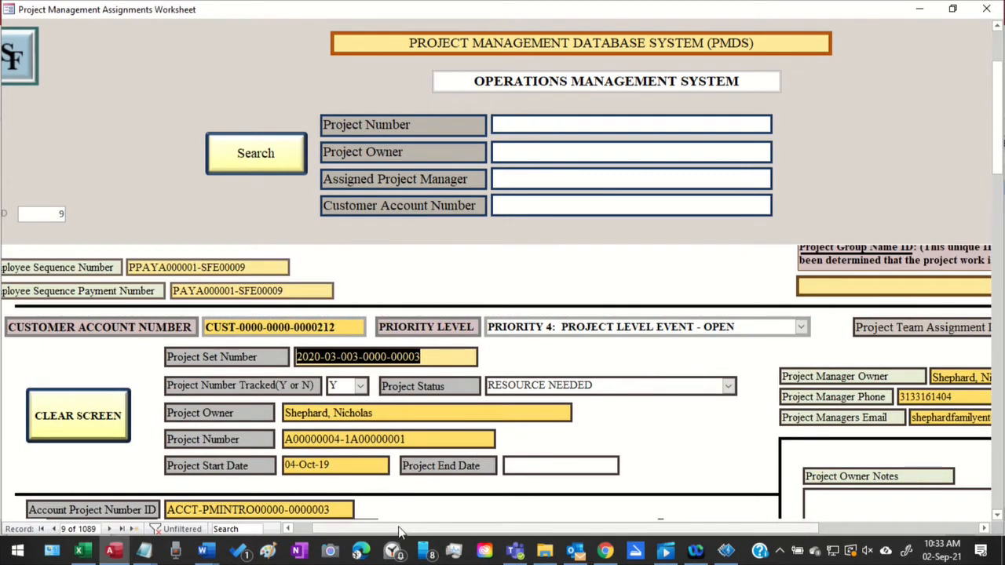
{"action": "left_click_drag", "start_coordinate": [399, 532], "coordinate": [528, 564]}
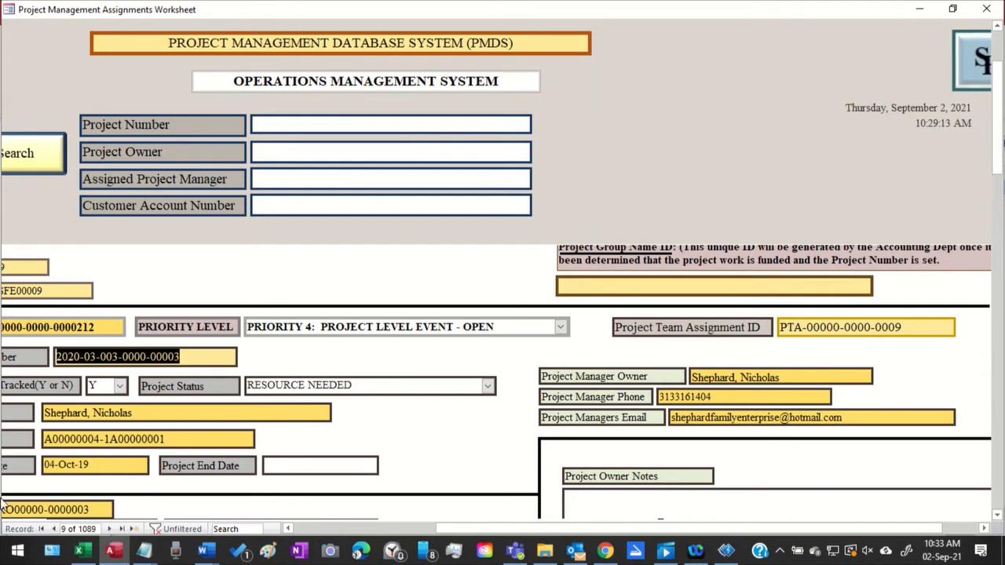
Look over the lead resource, team member, issues and project comments sections, and return to the worksheet's heading
{"action": "scroll", "coordinate": [628, 487], "scroll_direction": "down", "scroll_amount": 6}
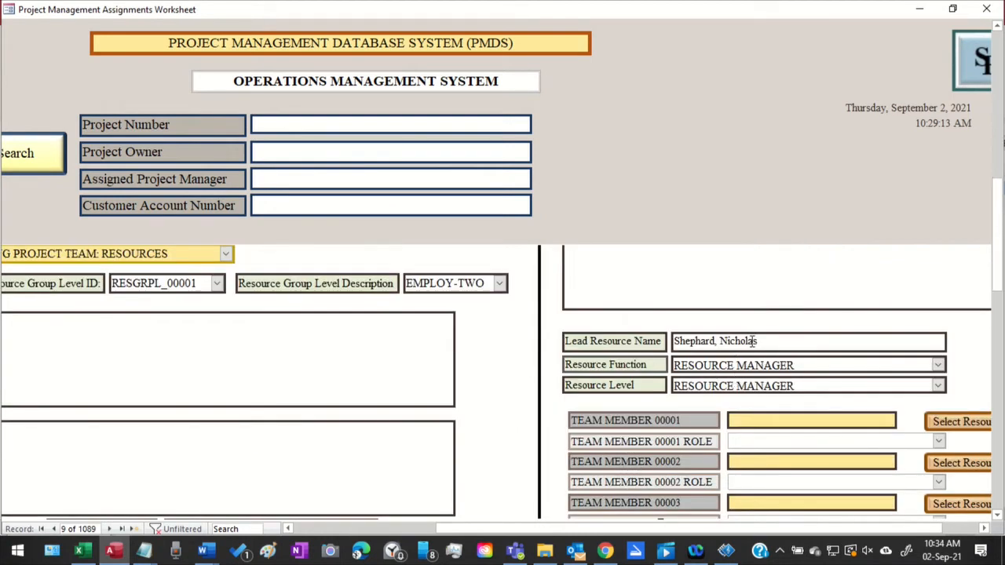
{"action": "scroll", "coordinate": [664, 408], "scroll_direction": "down", "scroll_amount": 9}
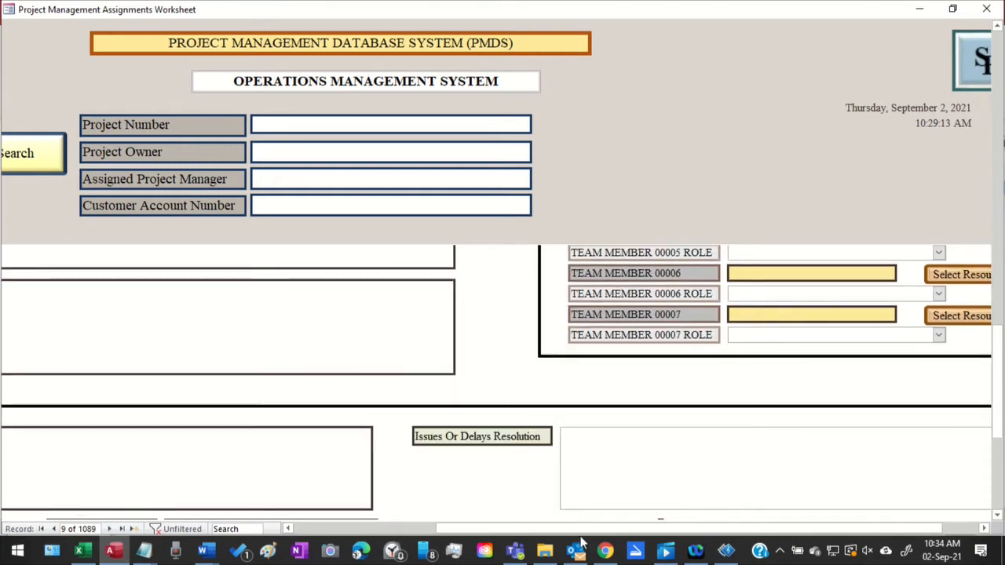
{"action": "left_click_drag", "start_coordinate": [532, 532], "coordinate": [149, 525]}
{"action": "scroll", "coordinate": [321, 430], "scroll_direction": "up", "scroll_amount": 1}
{"action": "scroll", "coordinate": [321, 428], "scroll_direction": "up", "scroll_amount": 4}
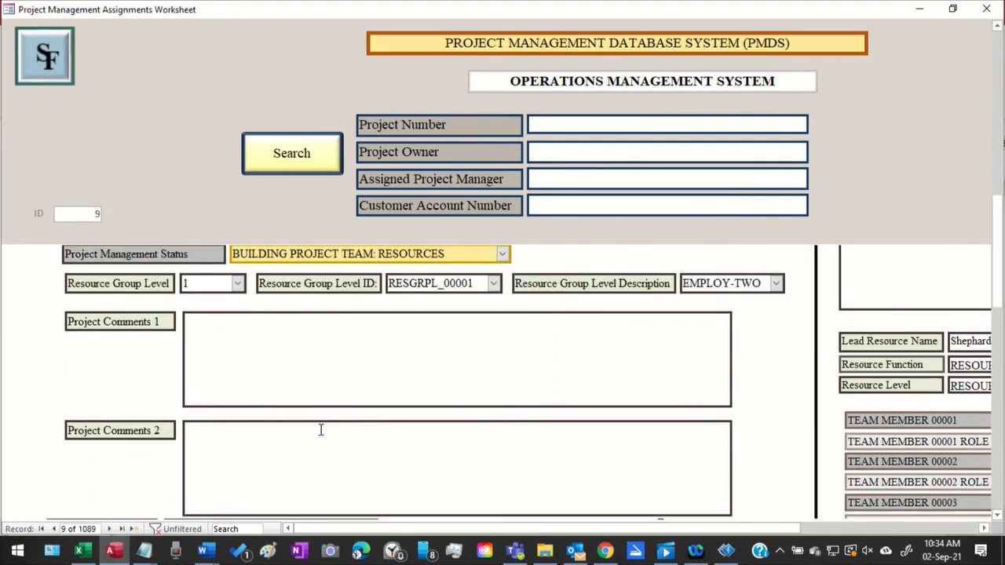
{"action": "scroll", "coordinate": [318, 424], "scroll_direction": "up", "scroll_amount": 2}
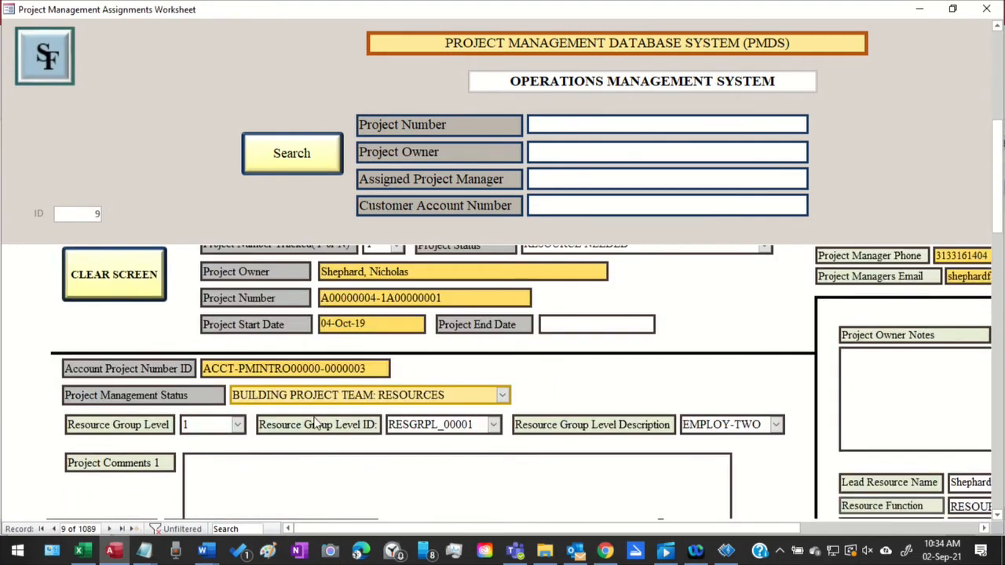
{"action": "scroll", "coordinate": [621, 444], "scroll_direction": "up", "scroll_amount": 4}
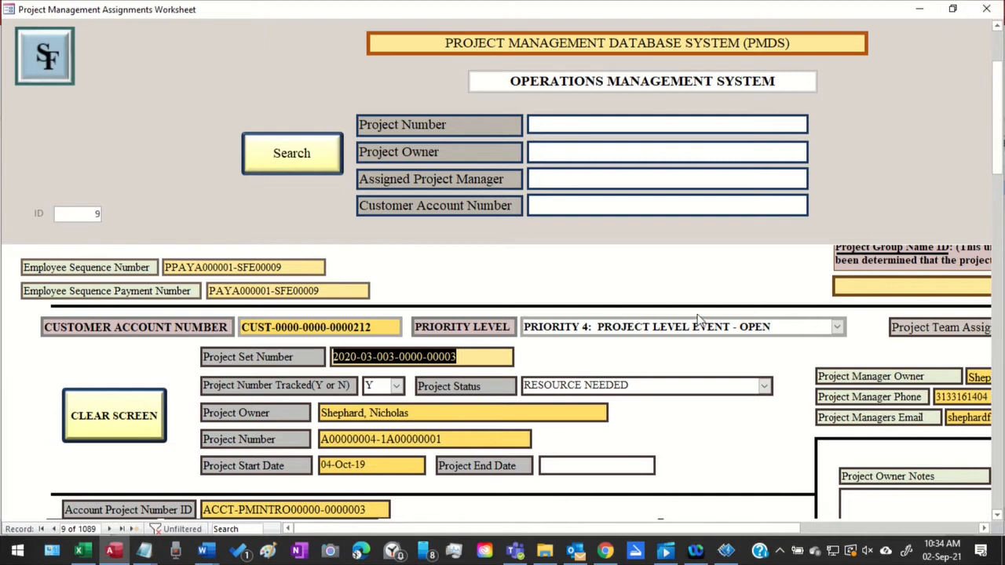
{"action": "scroll", "coordinate": [677, 340], "scroll_direction": "up", "scroll_amount": 2}
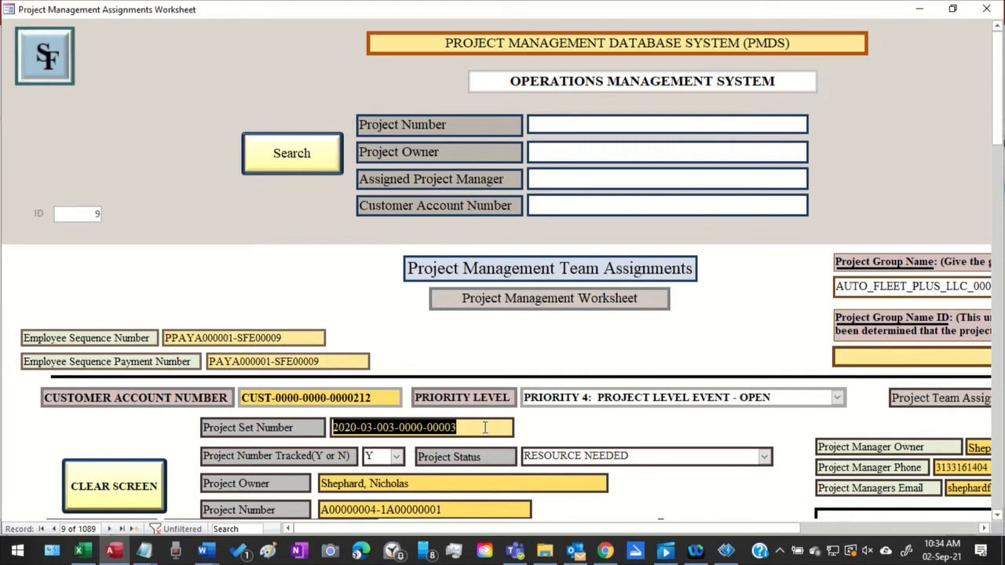
Highlight the Project Set Number and check it against the Project Number and Account Project Number ID
{"action": "left_click_drag", "start_coordinate": [485, 427], "coordinate": [330, 427]}
{"action": "scroll", "coordinate": [583, 304], "scroll_direction": "down", "scroll_amount": 3}
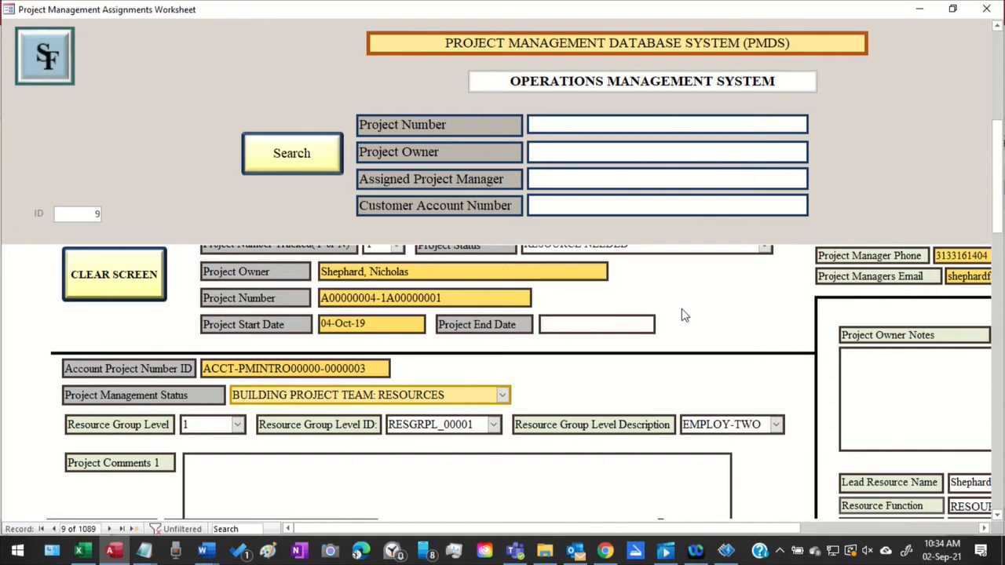
{"action": "scroll", "coordinate": [647, 309], "scroll_direction": "up", "scroll_amount": 1}
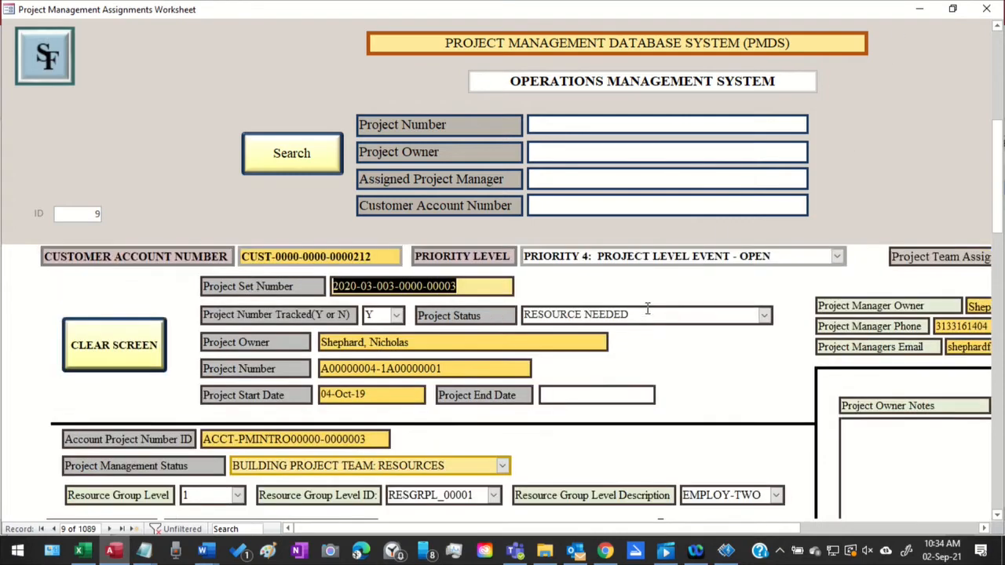
{"action": "scroll", "coordinate": [647, 308], "scroll_direction": "up", "scroll_amount": 2}
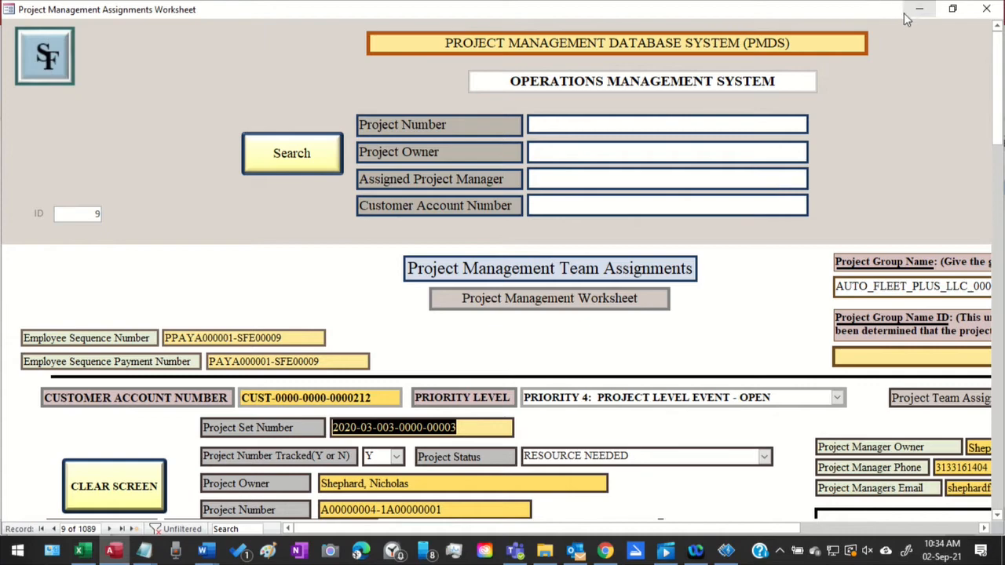
Switch to the Project Management Introduction Sheet and highlight its Account Project Number ID, Project Set Sequence Number and Project Set Number in turn
{"action": "left_click", "coordinate": [927, 15]}
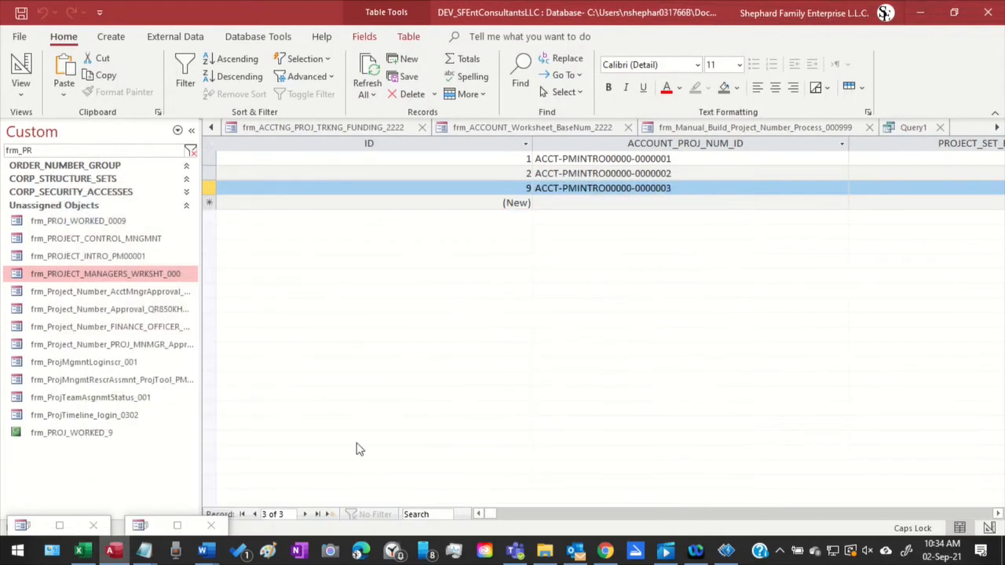
{"action": "left_click", "coordinate": [61, 527]}
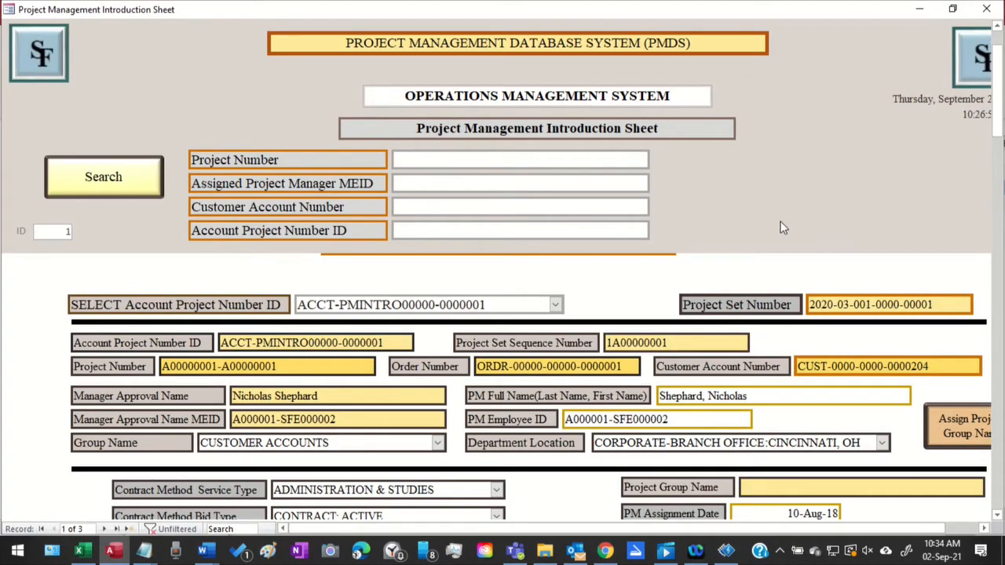
{"action": "scroll", "coordinate": [714, 130], "scroll_direction": "down", "scroll_amount": 3}
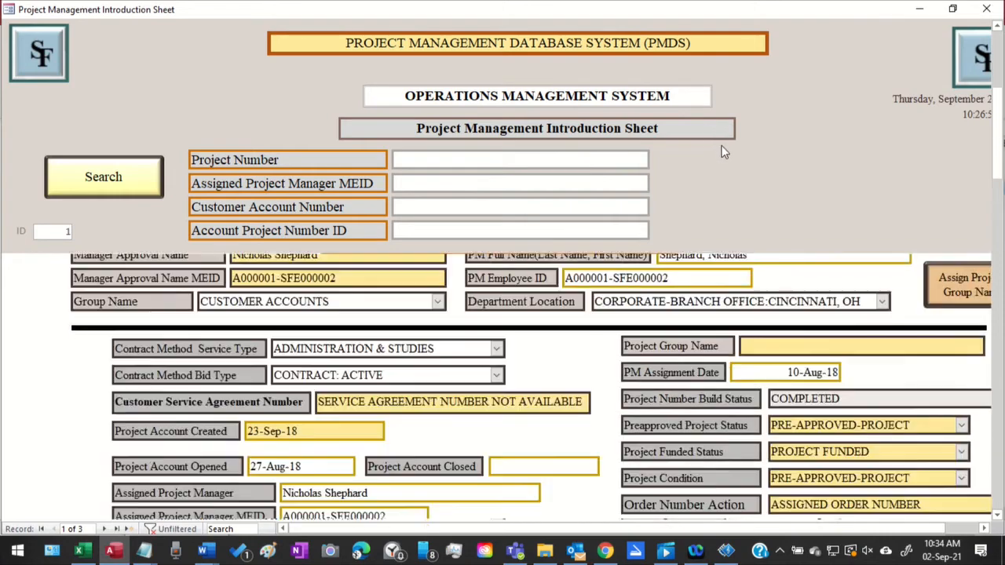
{"action": "scroll", "coordinate": [722, 149], "scroll_direction": "up", "scroll_amount": 3}
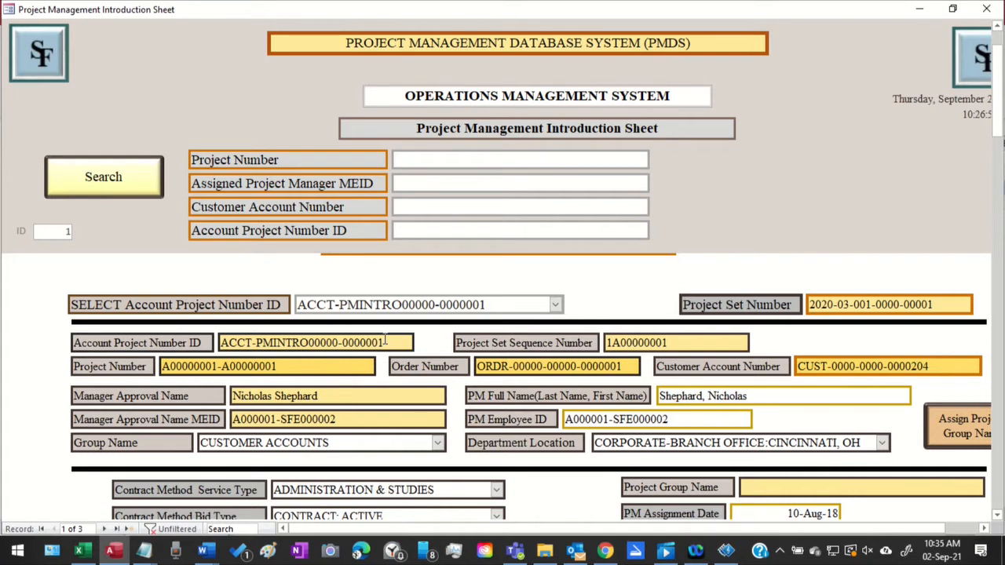
{"action": "left_click_drag", "start_coordinate": [387, 339], "coordinate": [197, 328]}
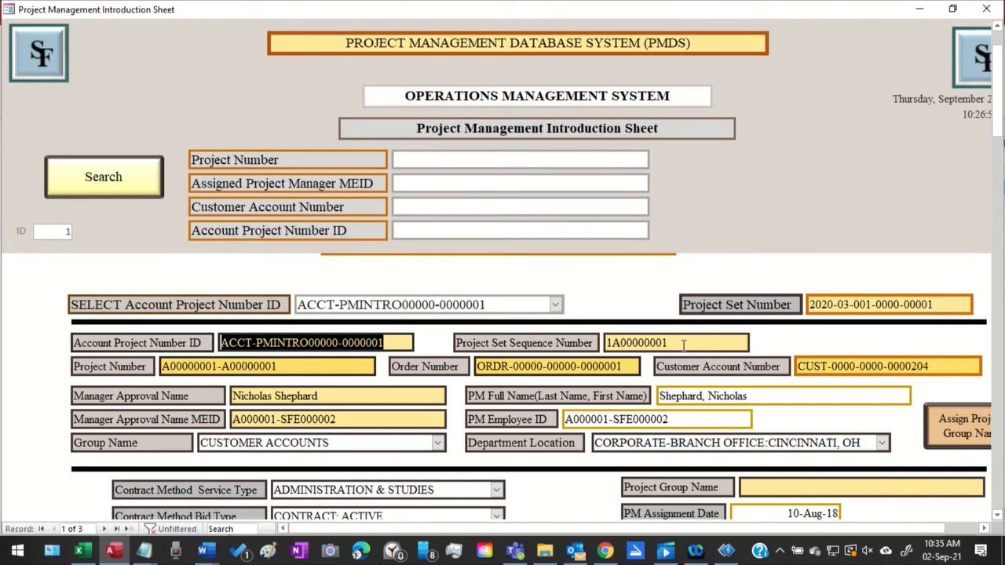
{"action": "left_click_drag", "start_coordinate": [718, 337], "coordinate": [602, 338]}
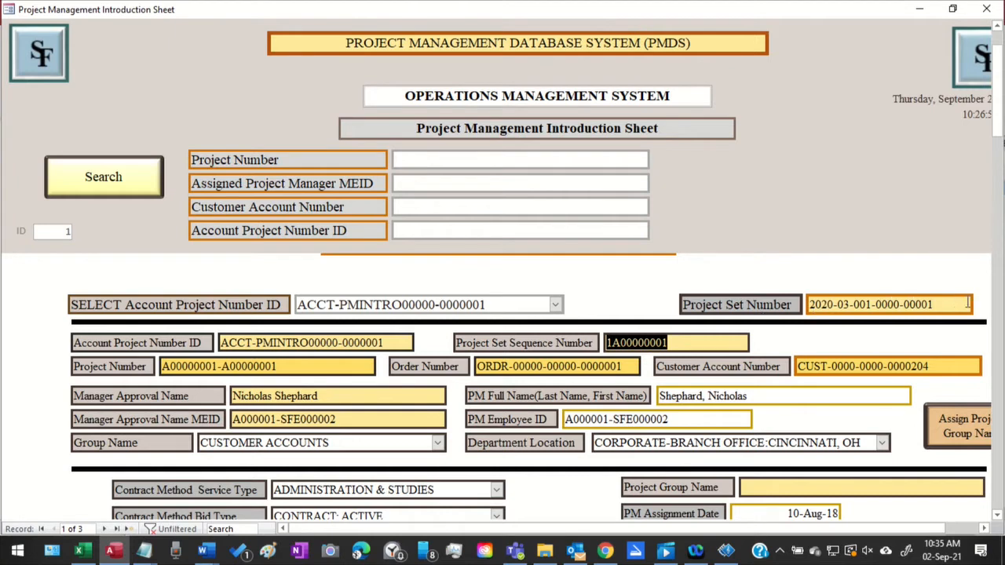
{"action": "left_click_drag", "start_coordinate": [967, 304], "coordinate": [781, 297]}
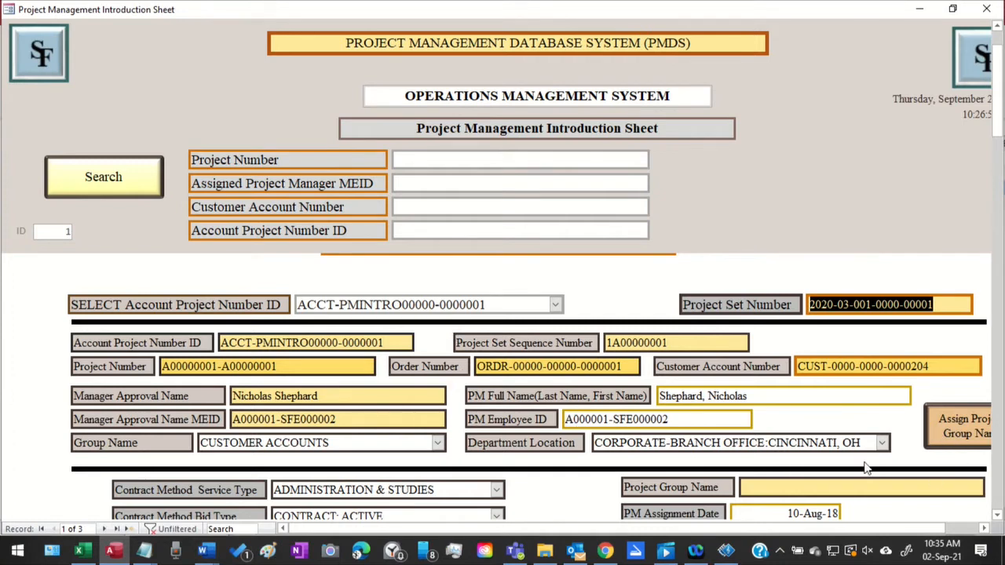
Examine the Project Group Name, project manager and status fields, continuing to the plan phase and business subject section
{"action": "left_click_drag", "start_coordinate": [647, 529], "coordinate": [692, 529]}
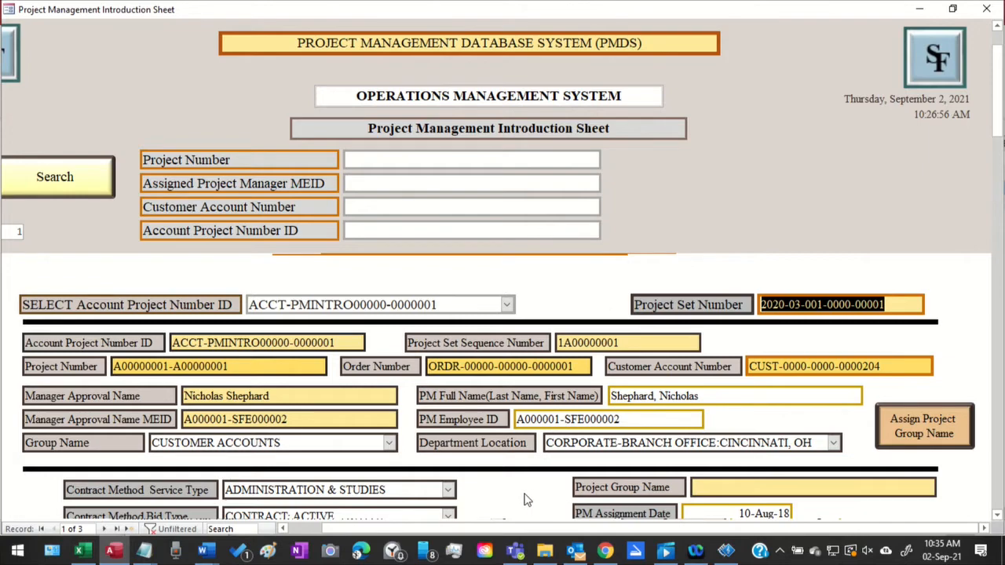
{"action": "scroll", "coordinate": [526, 500], "scroll_direction": "down", "scroll_amount": 1}
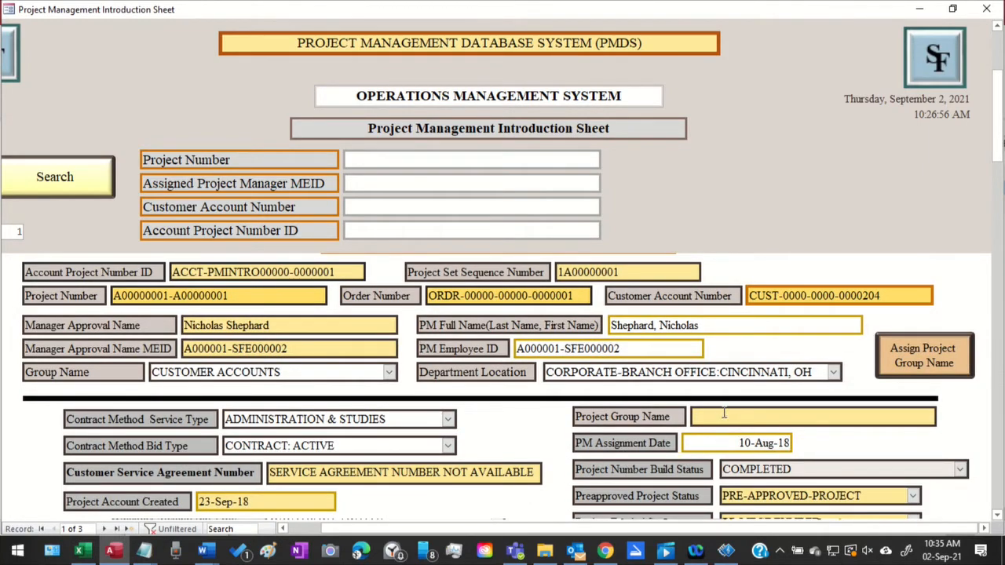
{"action": "scroll", "coordinate": [730, 464], "scroll_direction": "up", "scroll_amount": 1}
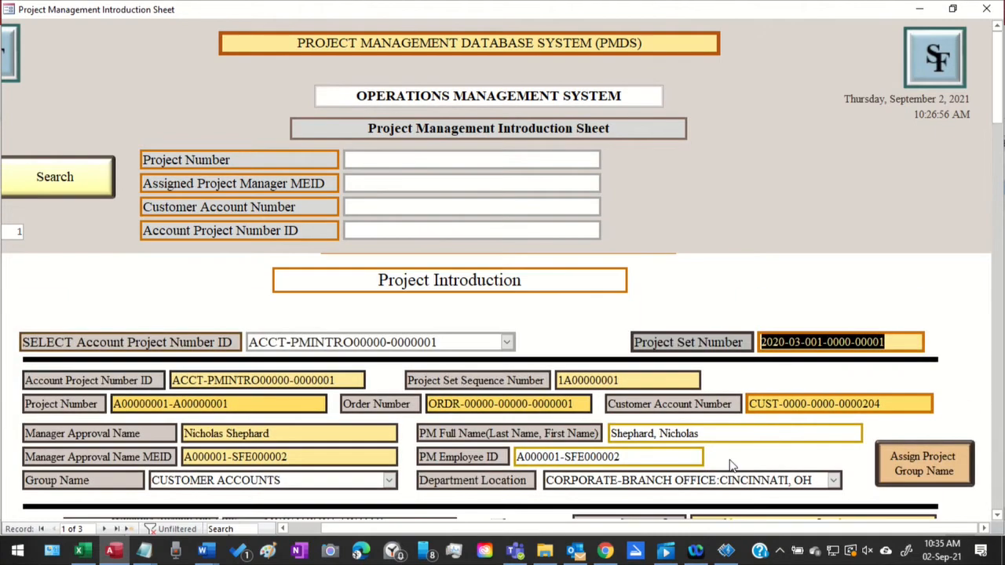
{"action": "scroll", "coordinate": [732, 465], "scroll_direction": "down", "scroll_amount": 2}
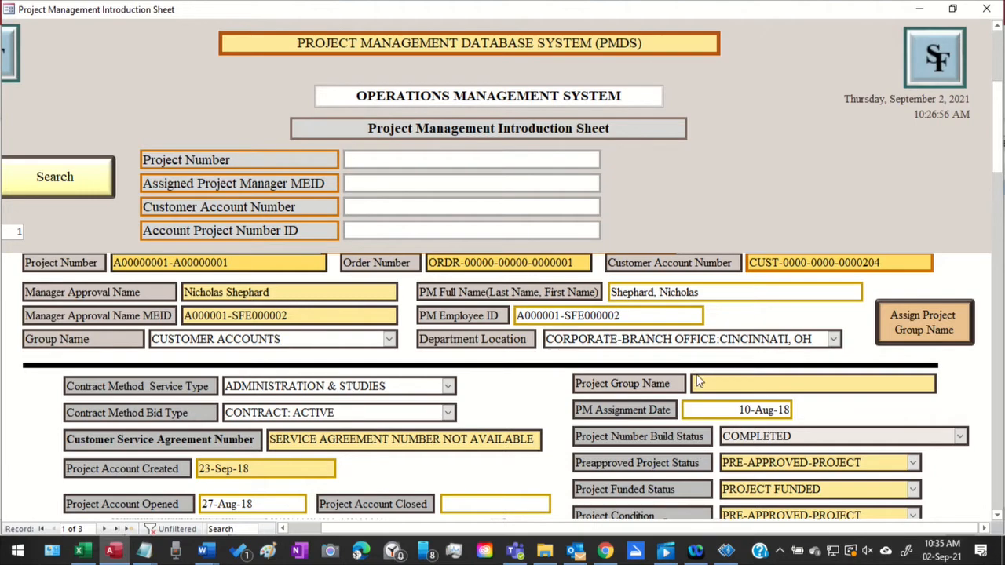
{"action": "scroll", "coordinate": [698, 377], "scroll_direction": "down", "scroll_amount": 6}
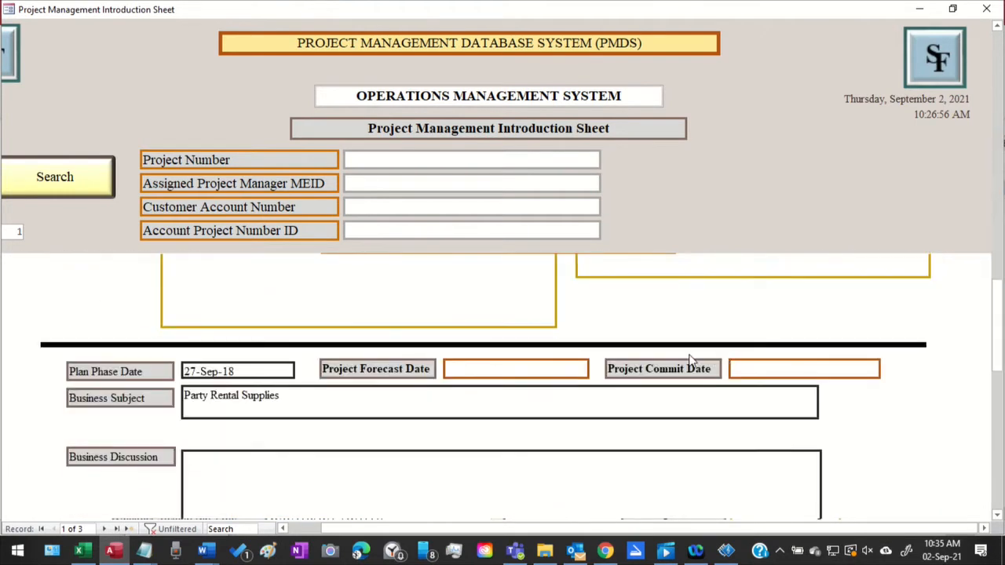
Save and update the introduction sheet's record, accepting every update query confirmation
{"action": "scroll", "coordinate": [689, 361], "scroll_direction": "down", "scroll_amount": 5}
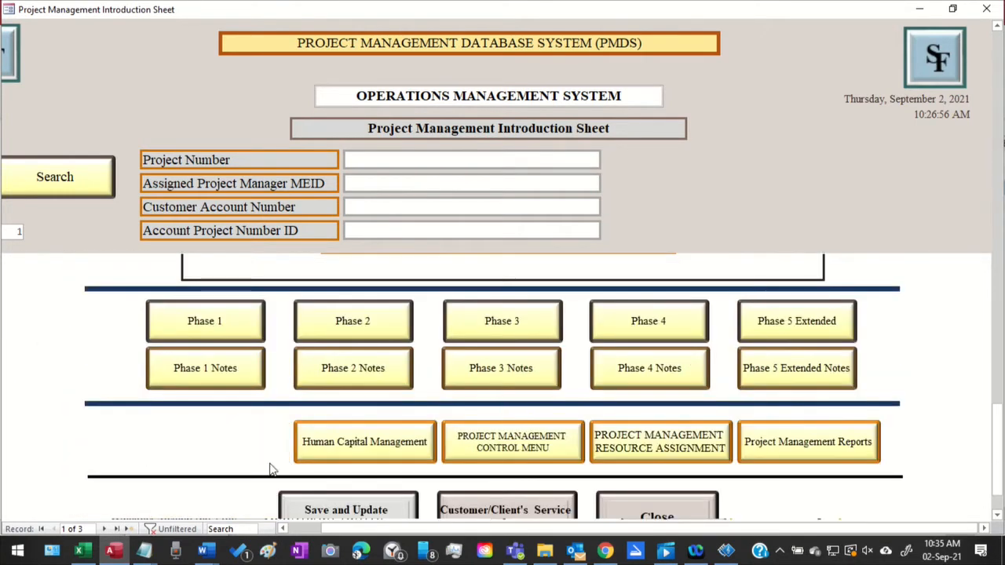
{"action": "left_click", "coordinate": [317, 507]}
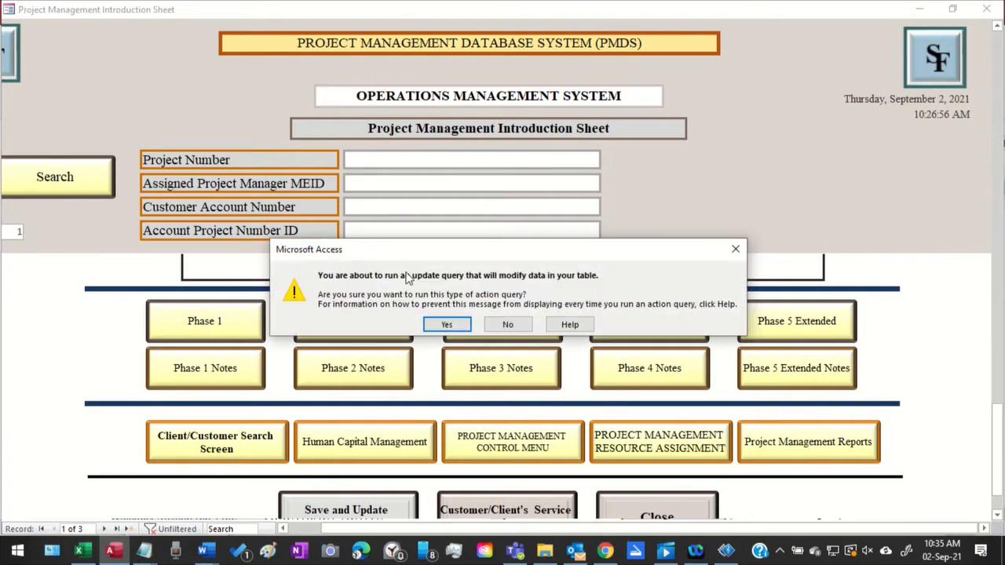
{"action": "left_click", "coordinate": [446, 325]}
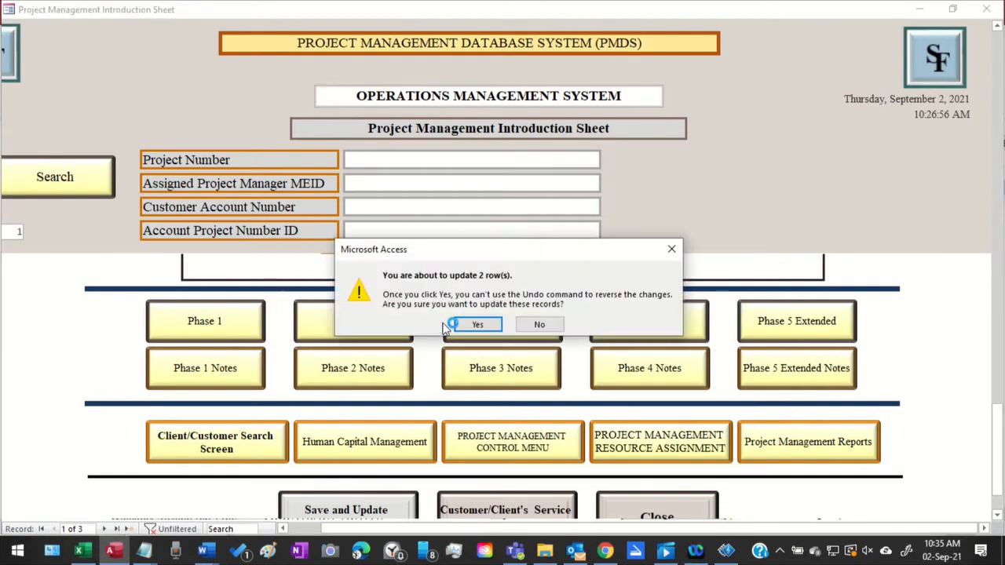
{"action": "left_click", "coordinate": [459, 324]}
{"action": "left_click", "coordinate": [457, 327]}
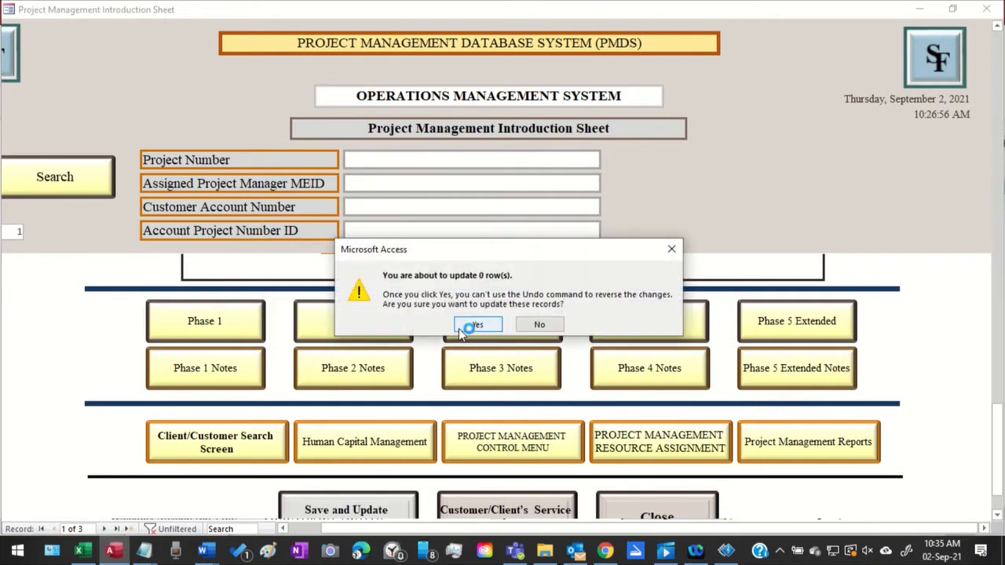
{"action": "left_click", "coordinate": [462, 328]}
{"action": "left_click", "coordinate": [456, 324]}
{"action": "left_click", "coordinate": [457, 326]}
{"action": "left_click", "coordinate": [454, 325]}
{"action": "left_click", "coordinate": [478, 324]}
Review the updated introduction record from its plan phase section back to the Project Group Name and account fields
{"action": "scroll", "coordinate": [521, 307], "scroll_direction": "down", "scroll_amount": 5}
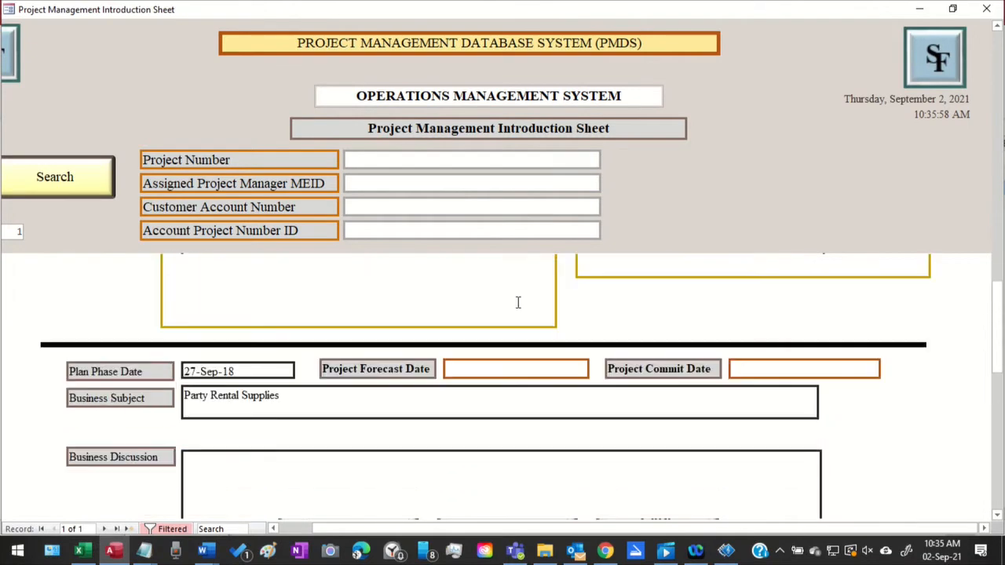
{"action": "scroll", "coordinate": [518, 302], "scroll_direction": "up", "scroll_amount": 3}
{"action": "scroll", "coordinate": [518, 302], "scroll_direction": "up", "scroll_amount": 2}
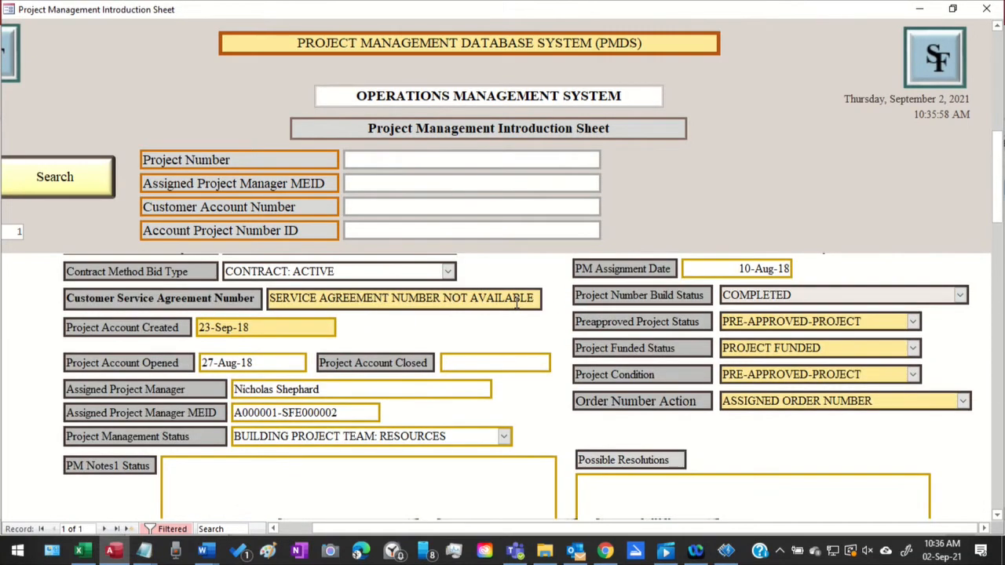
{"action": "scroll", "coordinate": [516, 306], "scroll_direction": "up", "scroll_amount": 3}
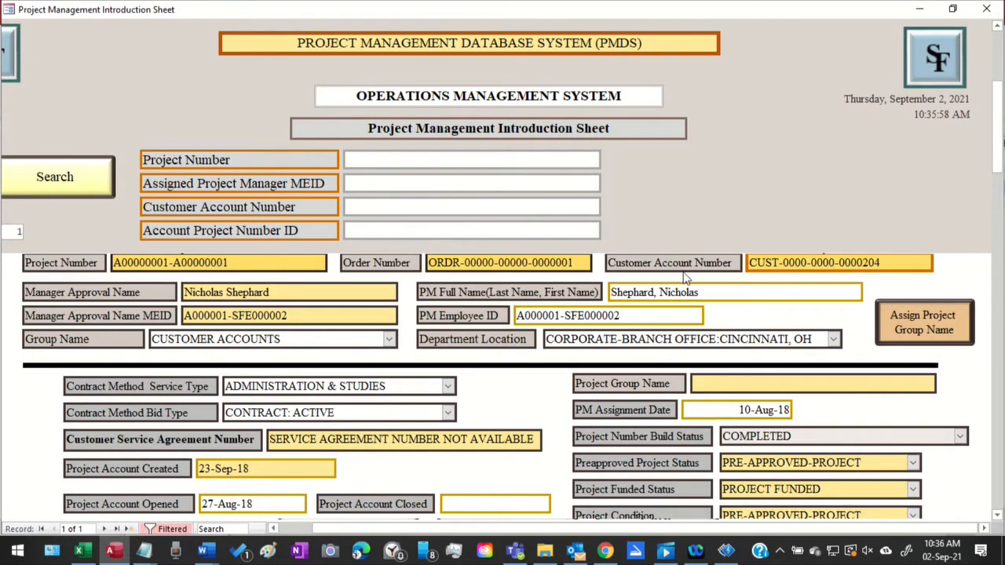
{"action": "scroll", "coordinate": [658, 285], "scroll_direction": "up", "scroll_amount": 3}
{"action": "scroll", "coordinate": [652, 353], "scroll_direction": "down", "scroll_amount": 3}
Minimize the introduction sheet, bring back the Project Management Assignments Worksheet and look over its Project Set Number and account fields
{"action": "left_click", "coordinate": [919, 9]}
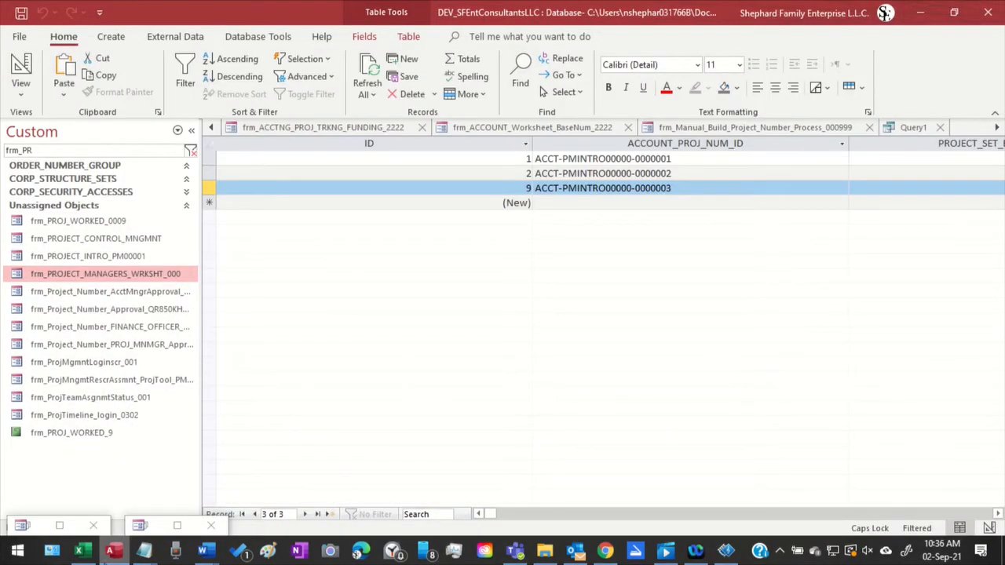
{"action": "left_click", "coordinate": [60, 525]}
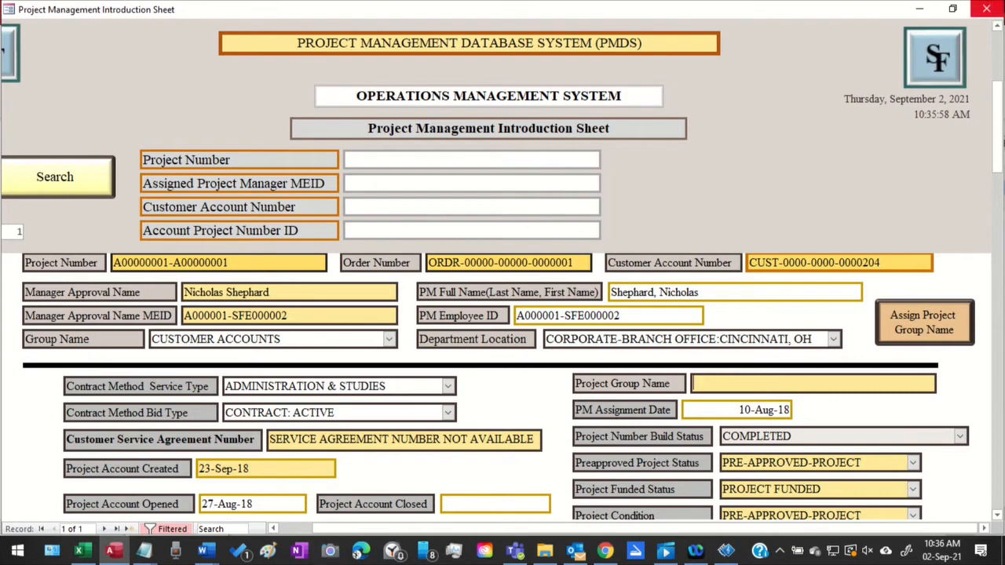
{"action": "left_click", "coordinate": [919, 9]}
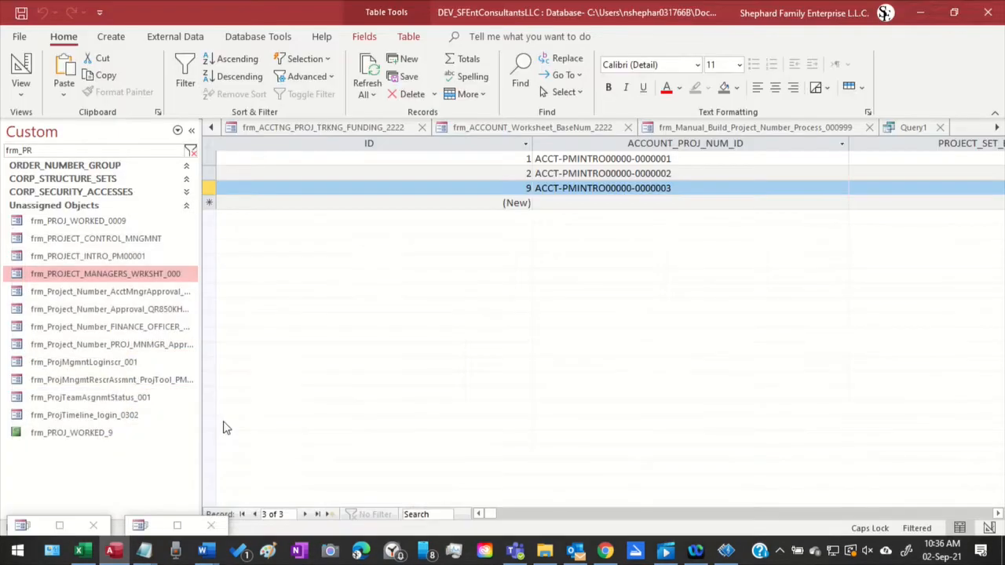
{"action": "left_click", "coordinate": [178, 526]}
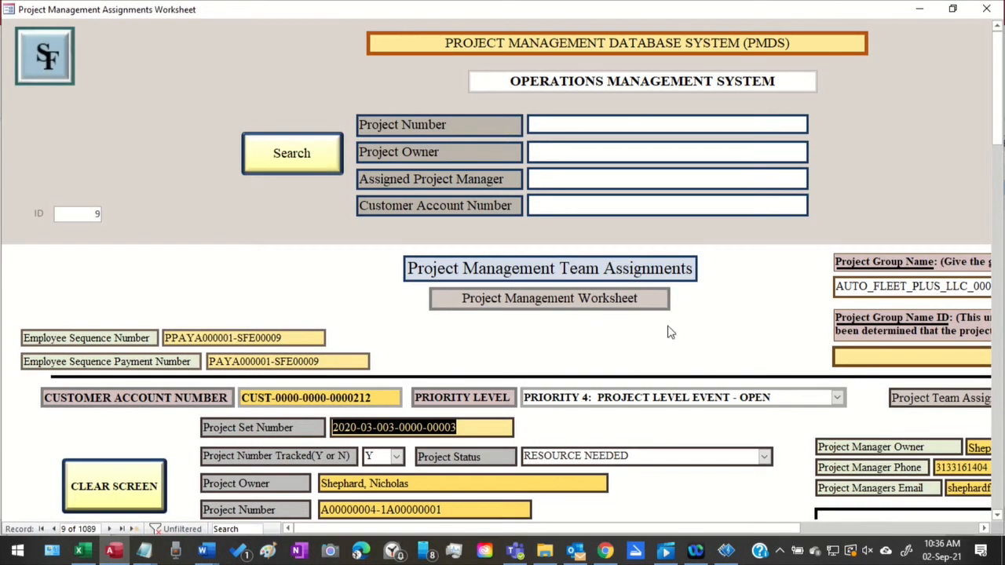
{"action": "scroll", "coordinate": [605, 316], "scroll_direction": "down", "scroll_amount": 1}
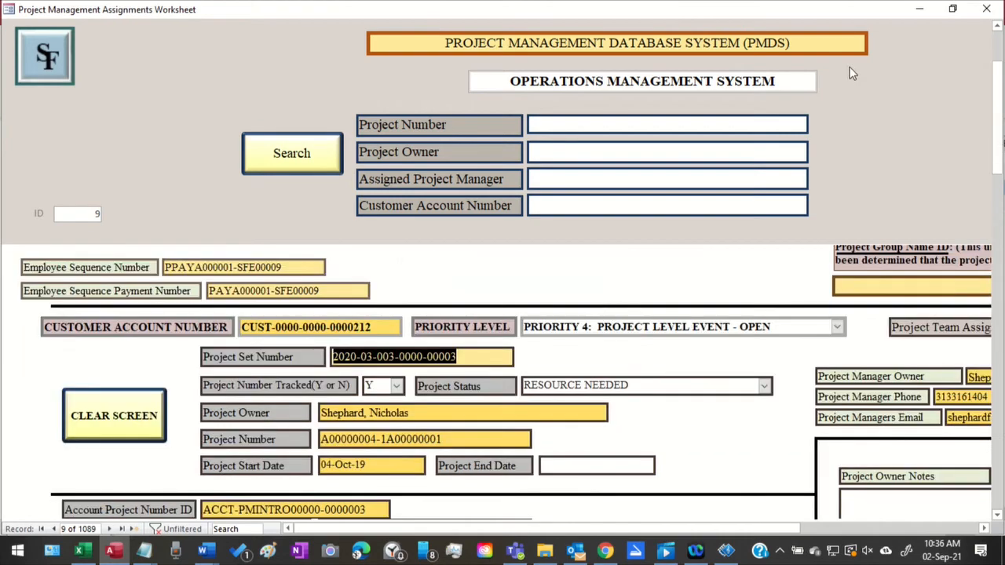
{"action": "scroll", "coordinate": [780, 204], "scroll_direction": "up", "scroll_amount": 1}
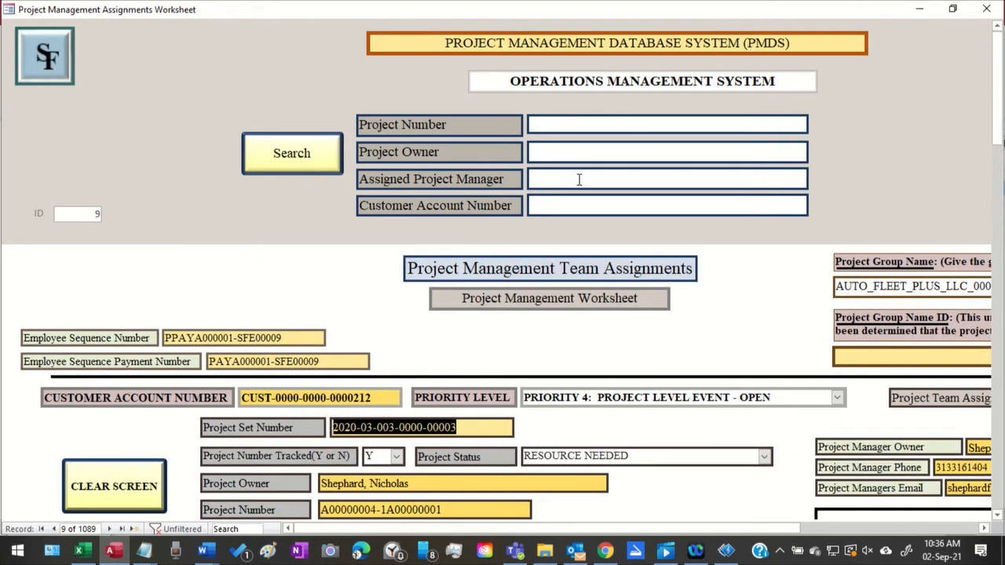
Save the assignments worksheet's record, accepting every update and append query confirmation
{"action": "scroll", "coordinate": [577, 196], "scroll_direction": "down", "scroll_amount": 10}
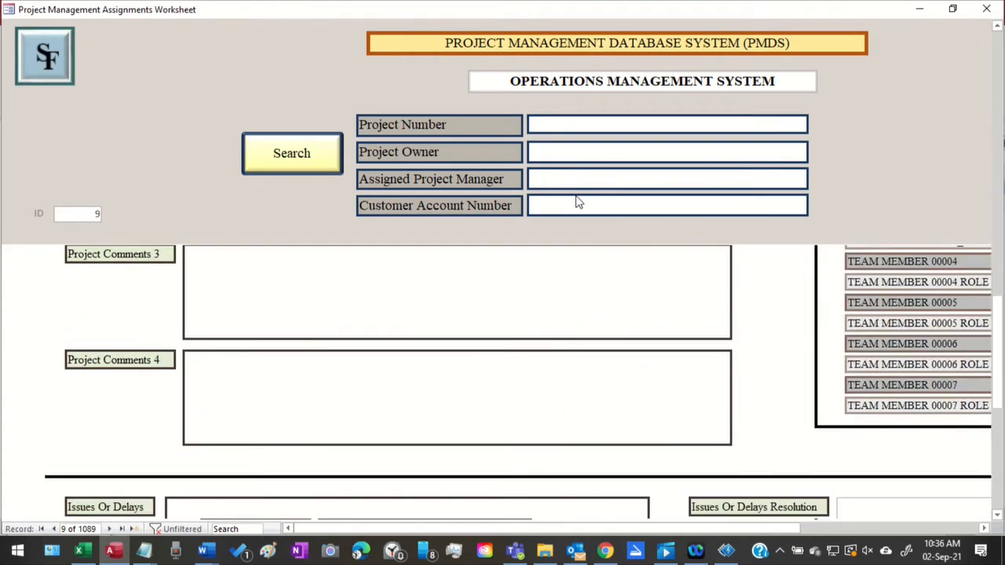
{"action": "scroll", "coordinate": [579, 201], "scroll_direction": "down", "scroll_amount": 3}
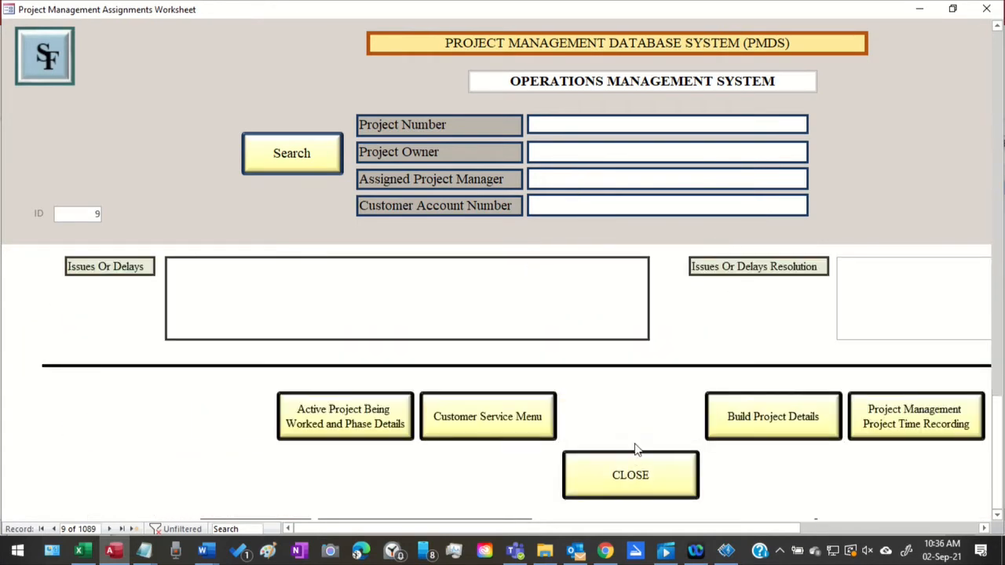
{"action": "left_click", "coordinate": [633, 422]}
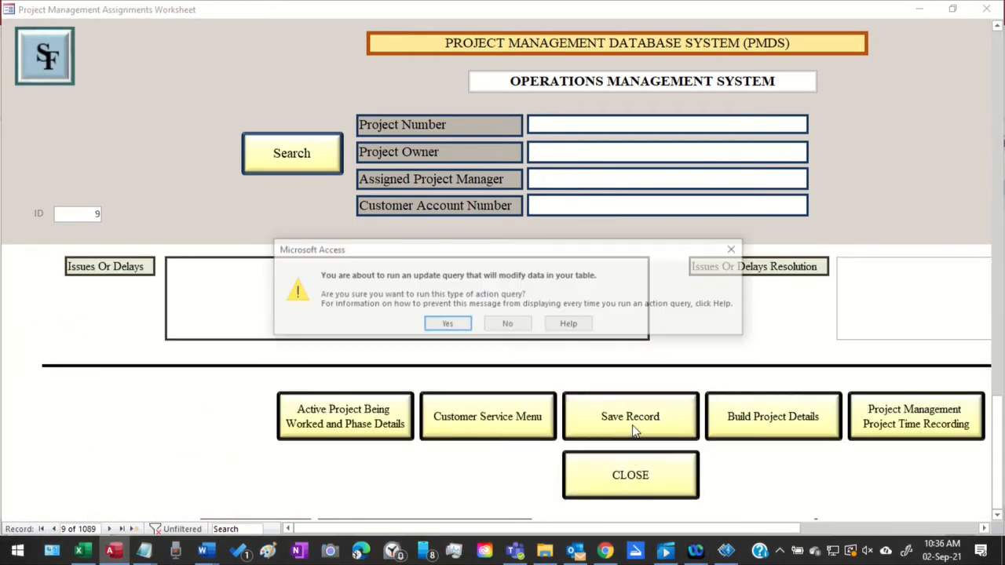
{"action": "left_click", "coordinate": [459, 329]}
{"action": "left_click", "coordinate": [461, 328]}
{"action": "left_click", "coordinate": [462, 328]}
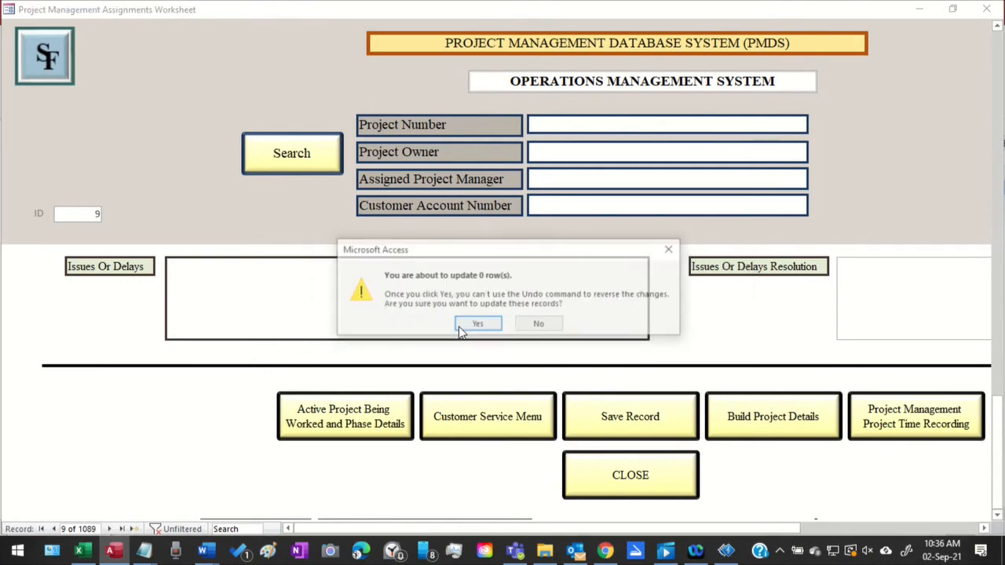
{"action": "left_click", "coordinate": [461, 328]}
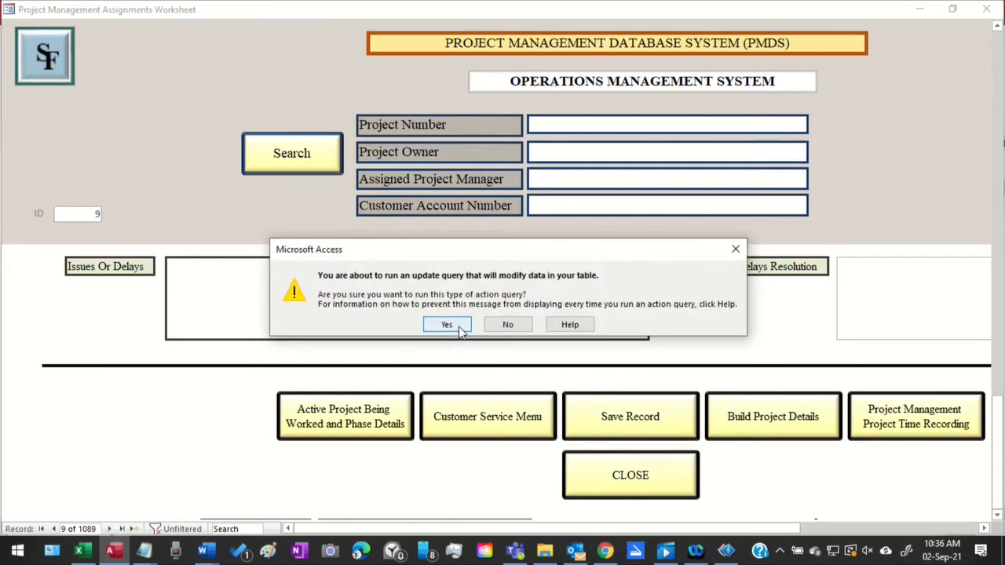
{"action": "left_click", "coordinate": [462, 328]}
{"action": "left_click", "coordinate": [462, 328]}
{"action": "left_click", "coordinate": [462, 328]}
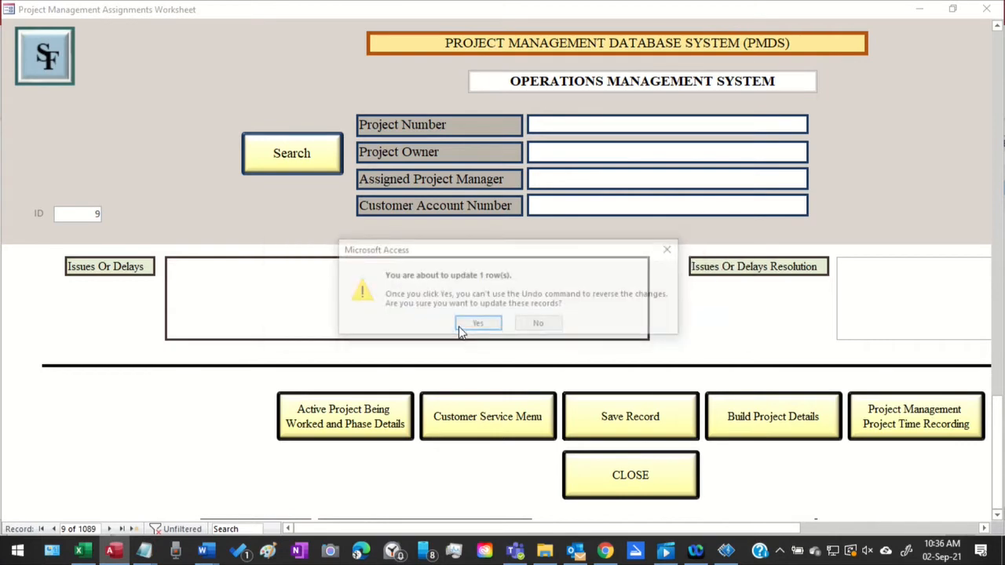
{"action": "left_click", "coordinate": [461, 328]}
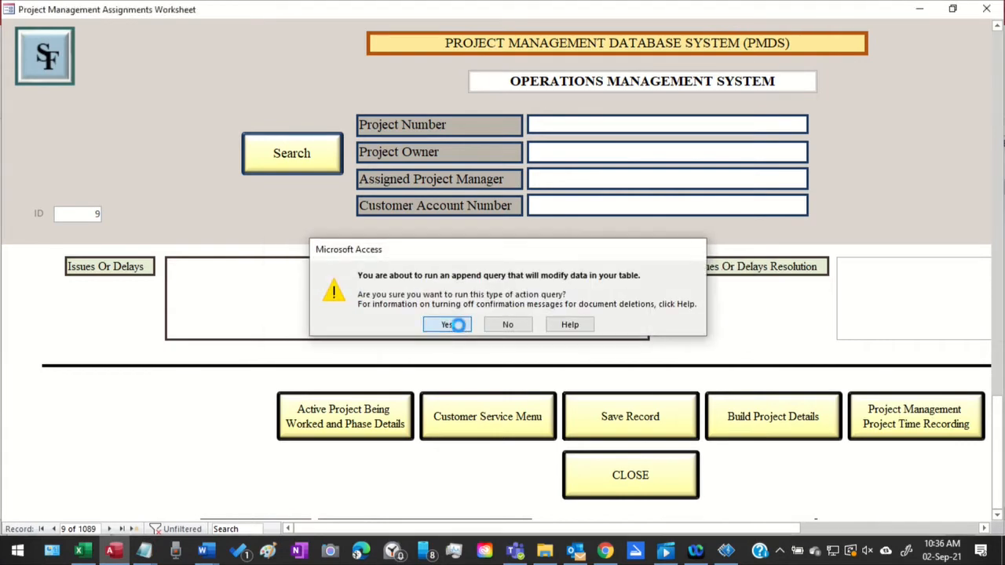
{"action": "left_click", "coordinate": [462, 328]}
{"action": "left_click", "coordinate": [461, 328]}
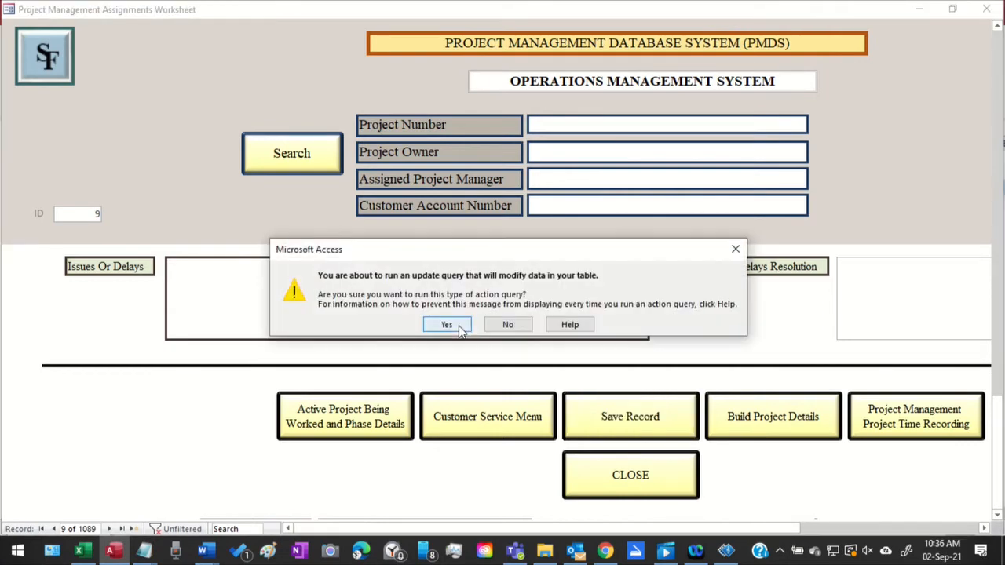
{"action": "left_click", "coordinate": [462, 328]}
{"action": "left_click", "coordinate": [461, 328]}
{"action": "left_click", "coordinate": [461, 328]}
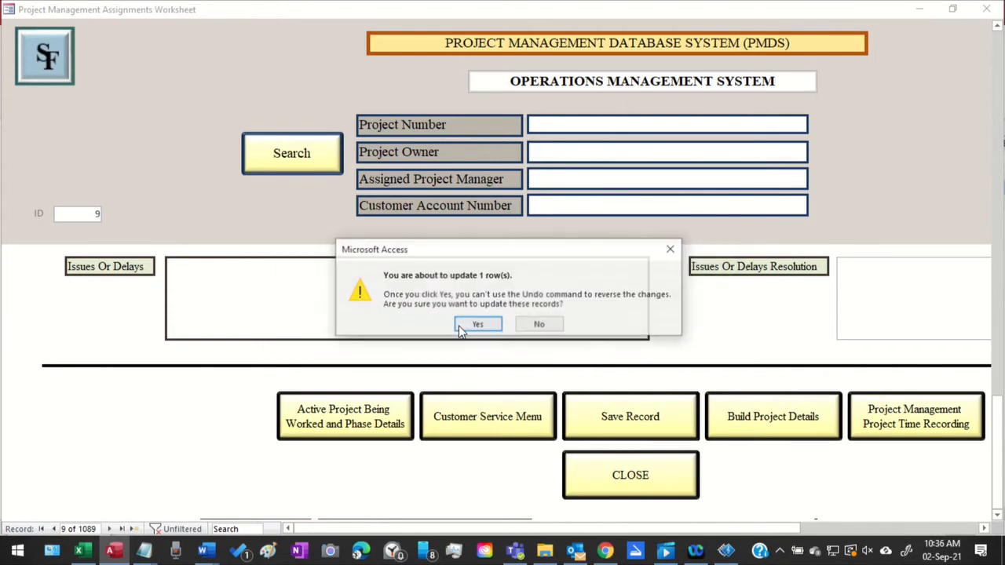
{"action": "left_click", "coordinate": [461, 328]}
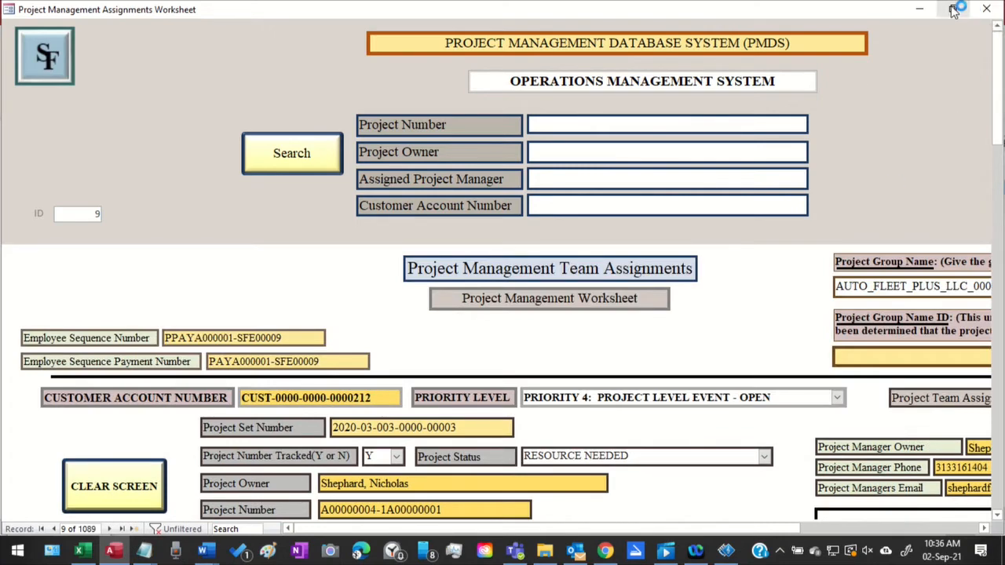
Minimize the worksheet, restore the Project Management Introduction Sheet, and remove its filter to move to the third record
{"action": "left_click", "coordinate": [920, 11]}
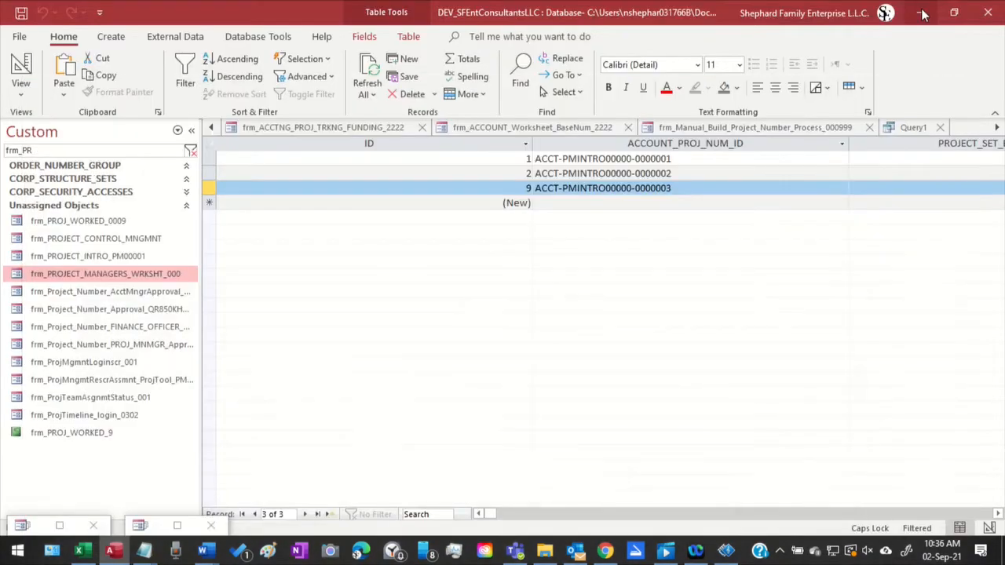
{"action": "left_click", "coordinate": [59, 524]}
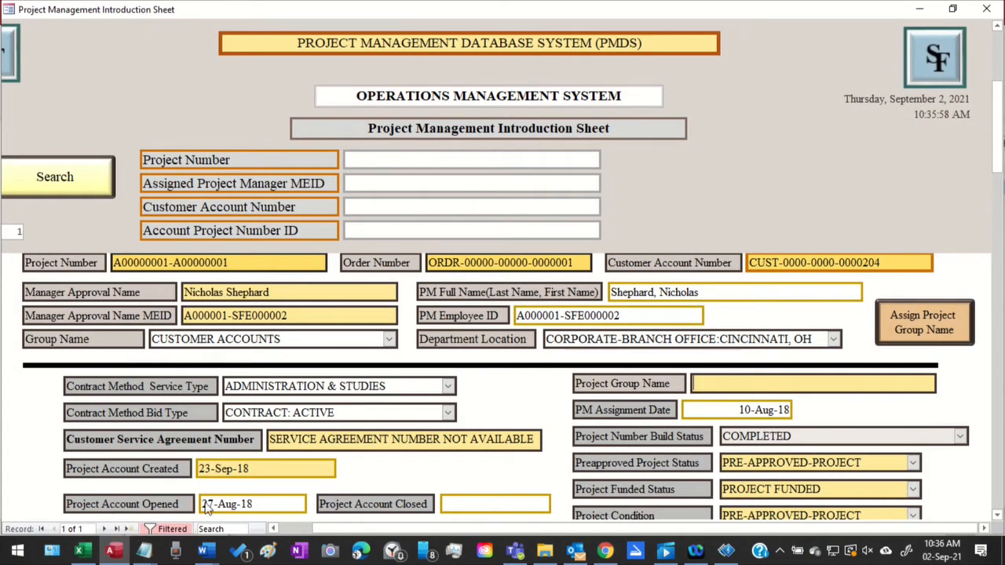
{"action": "right_click", "coordinate": [518, 26]}
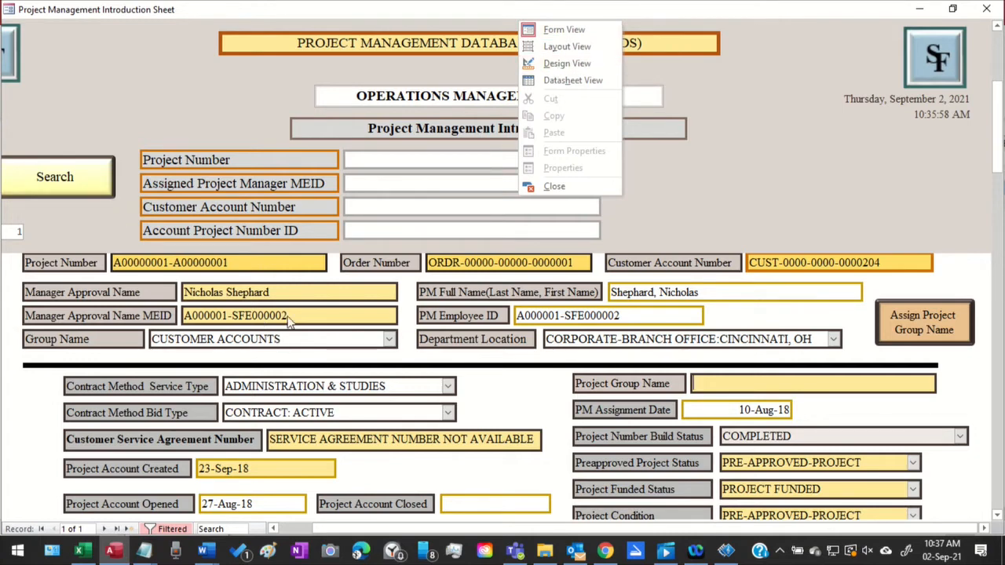
{"action": "scroll", "coordinate": [469, 308], "scroll_direction": "up", "scroll_amount": 3}
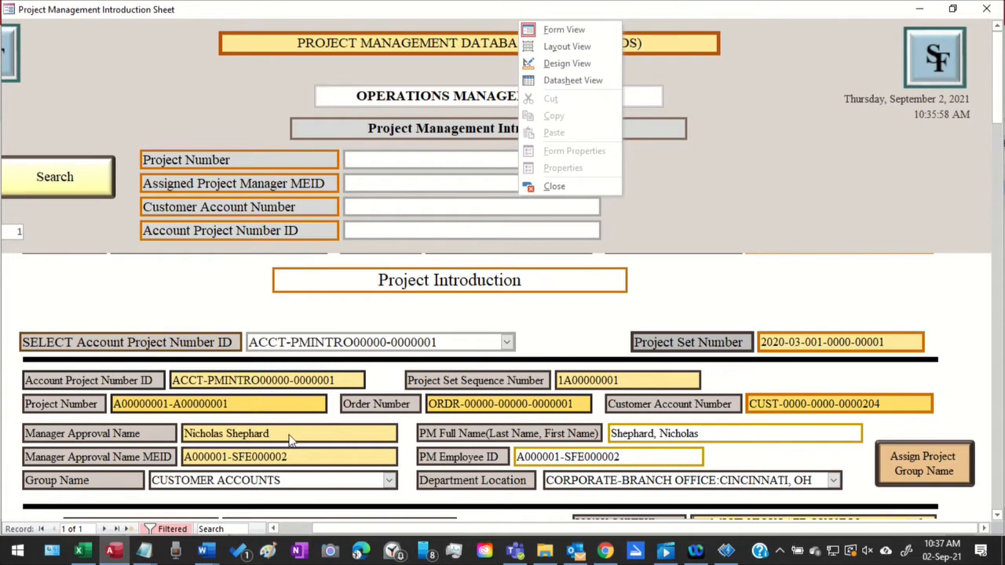
{"action": "left_click", "coordinate": [152, 526]}
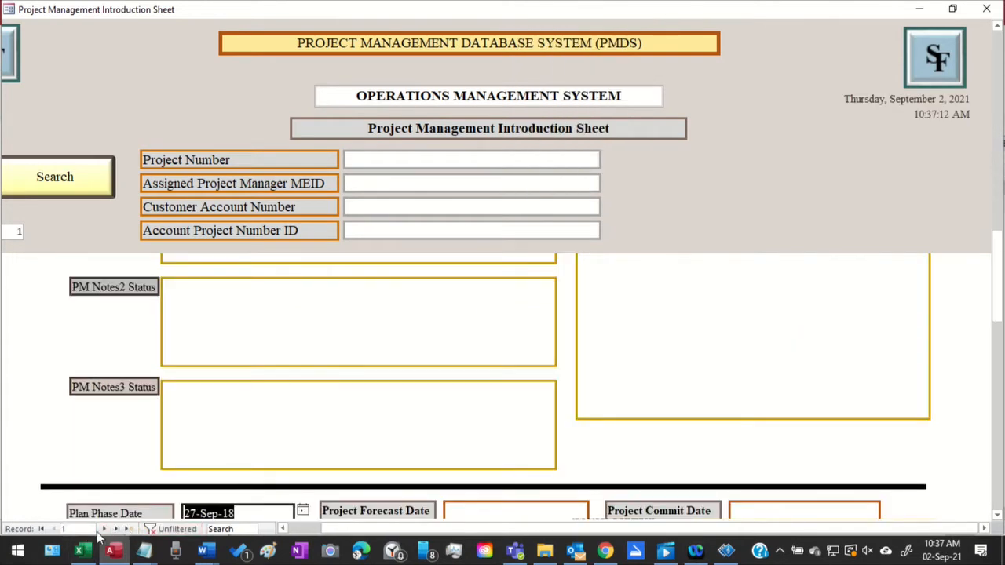
{"action": "left_click", "coordinate": [105, 529]}
{"action": "left_click", "coordinate": [106, 530]}
Review the third introduction record's Project Group Name, status fields and PM notes, ending at its Project Set Number
{"action": "scroll", "coordinate": [671, 333], "scroll_direction": "up", "scroll_amount": 5}
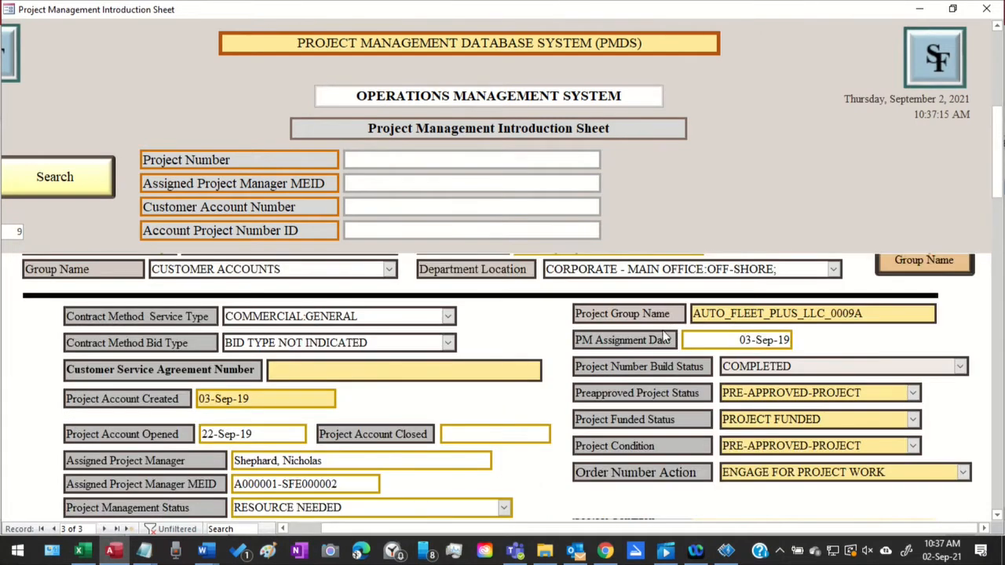
{"action": "scroll", "coordinate": [659, 339], "scroll_direction": "up", "scroll_amount": 3}
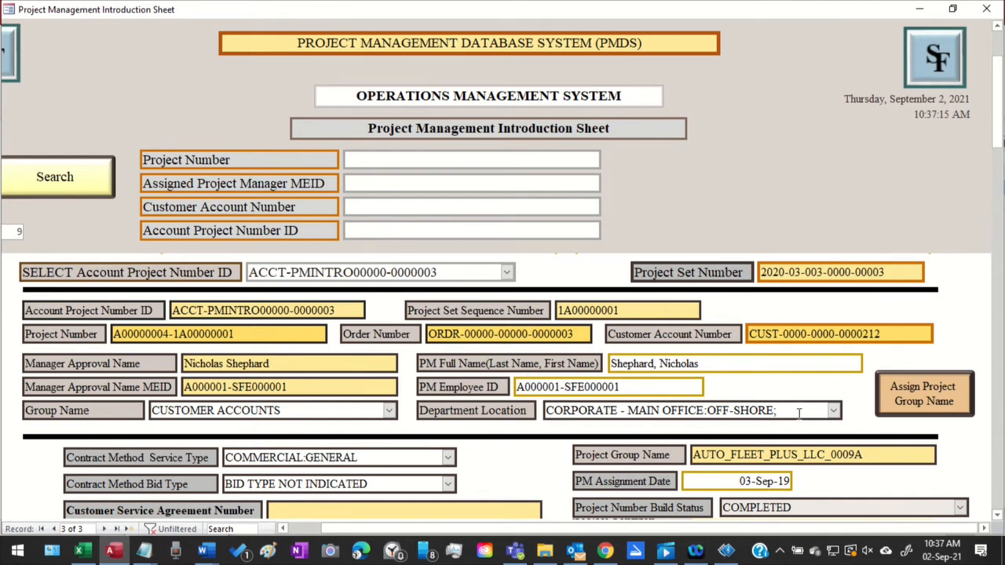
{"action": "scroll", "coordinate": [801, 428], "scroll_direction": "up", "scroll_amount": 1}
{"action": "scroll", "coordinate": [801, 427], "scroll_direction": "down", "scroll_amount": 1}
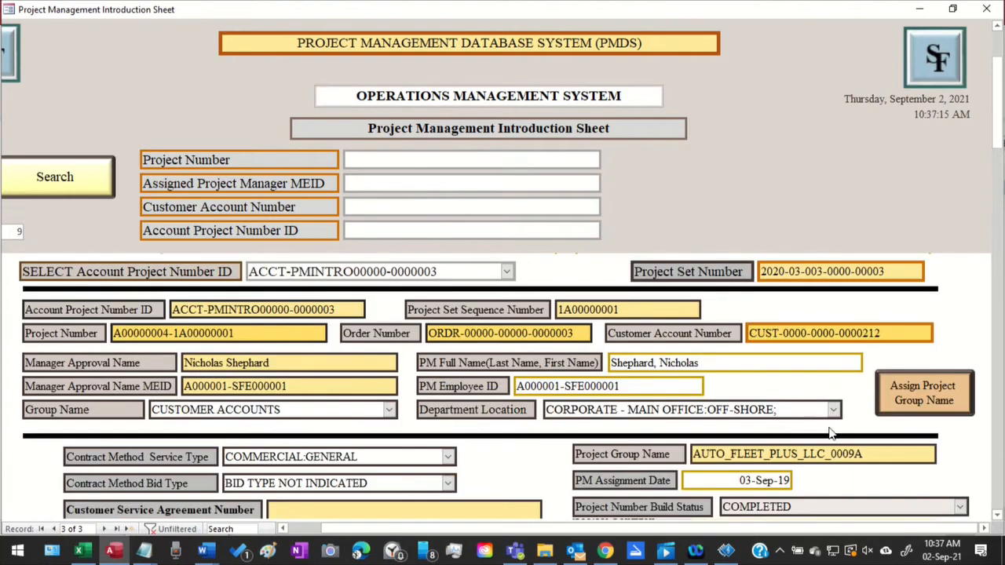
{"action": "scroll", "coordinate": [830, 432], "scroll_direction": "down", "scroll_amount": 1}
{"action": "scroll", "coordinate": [839, 385], "scroll_direction": "down", "scroll_amount": 1}
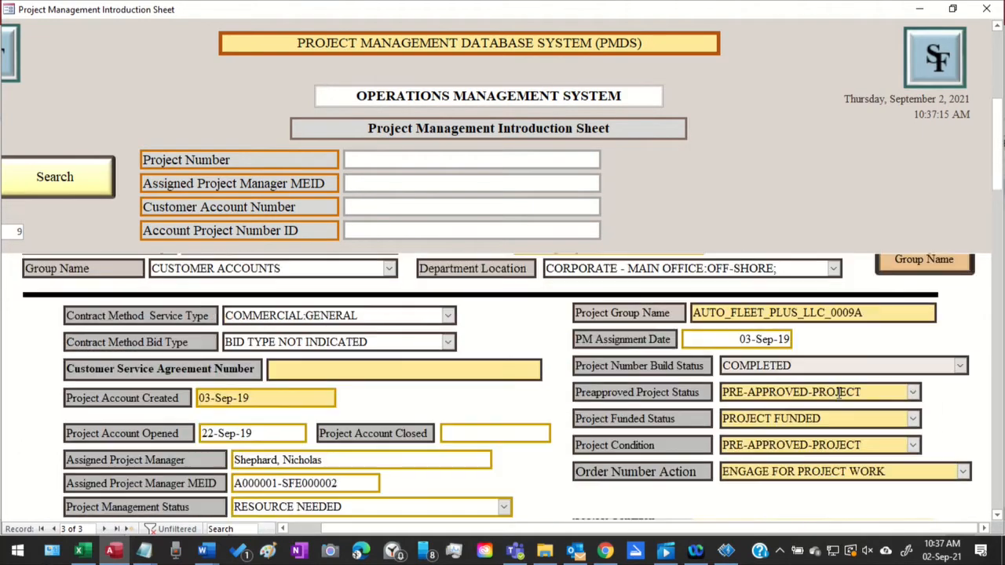
{"action": "scroll", "coordinate": [681, 367], "scroll_direction": "down", "scroll_amount": 3}
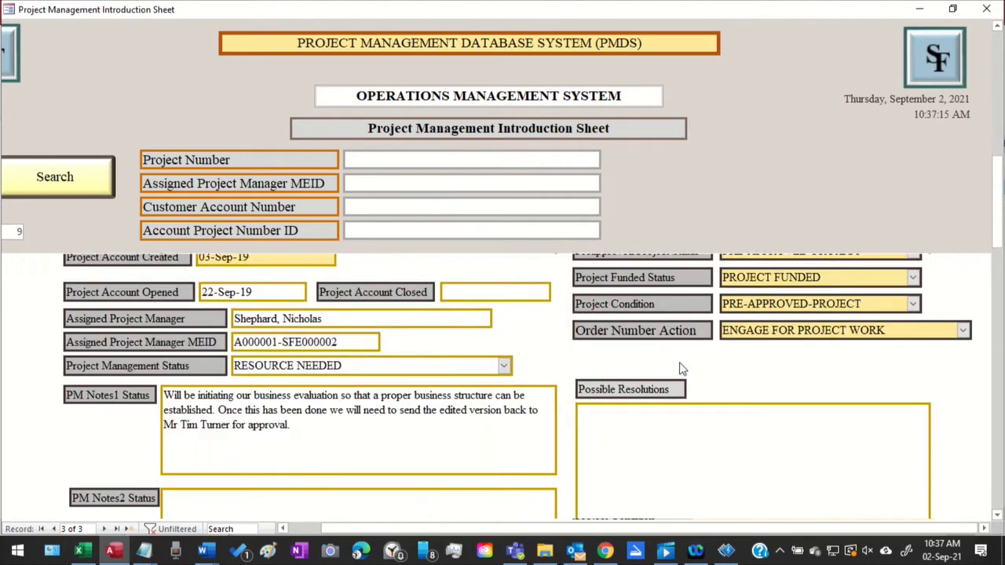
{"action": "scroll", "coordinate": [681, 368], "scroll_direction": "up", "scroll_amount": 3}
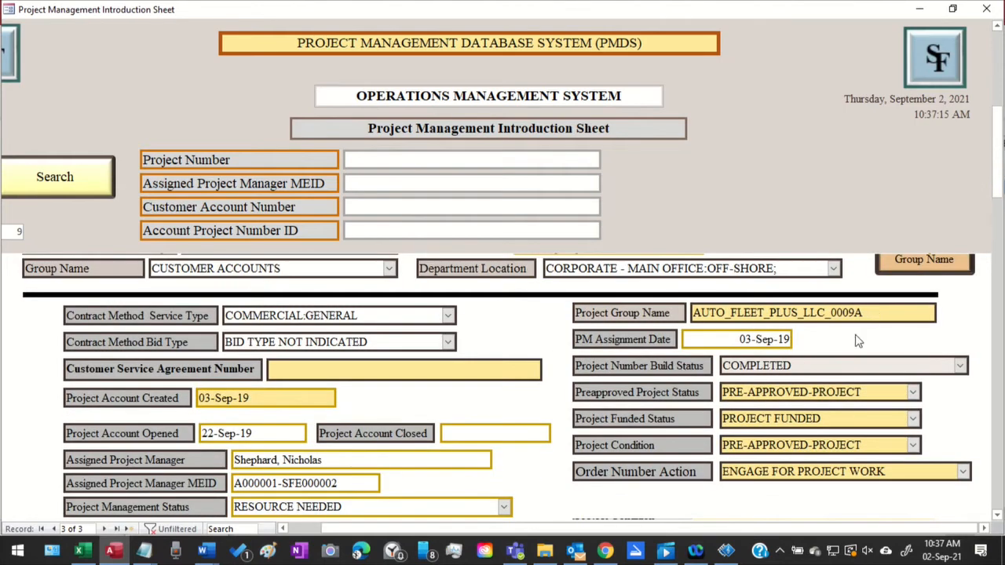
{"action": "scroll", "coordinate": [675, 385], "scroll_direction": "up", "scroll_amount": 2}
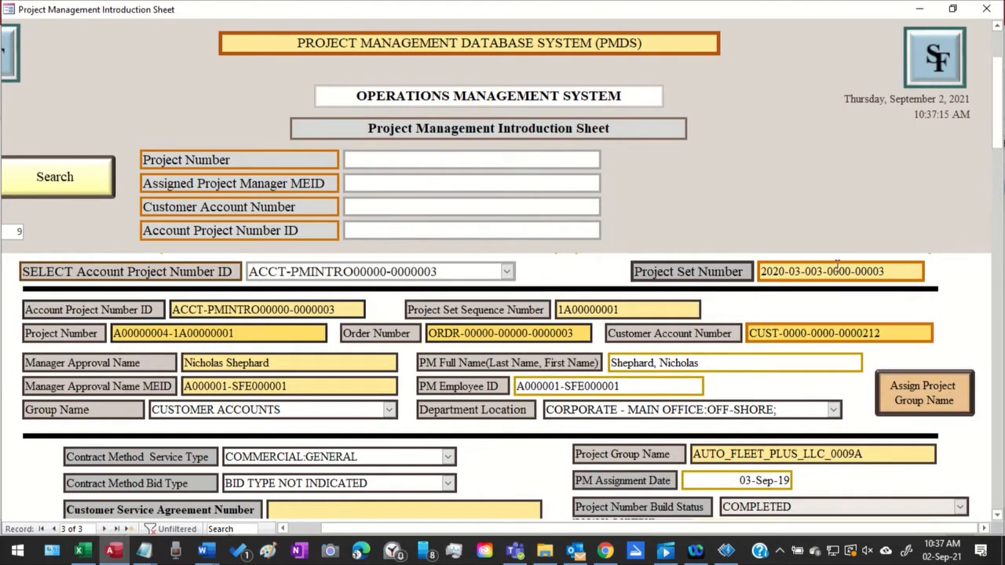
{"action": "left_click_drag", "start_coordinate": [826, 259], "coordinate": [728, 259]}
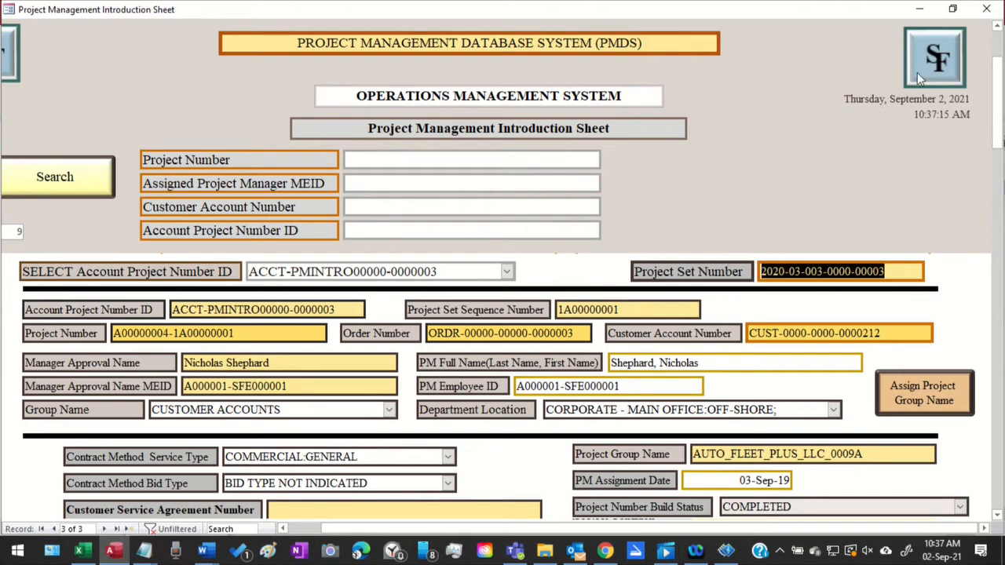
Minimize the introduction sheet and show frm_ACCTNG_PROJ_TRKNG_FUNDING_2222 in Form View, maximized
{"action": "left_click", "coordinate": [921, 9]}
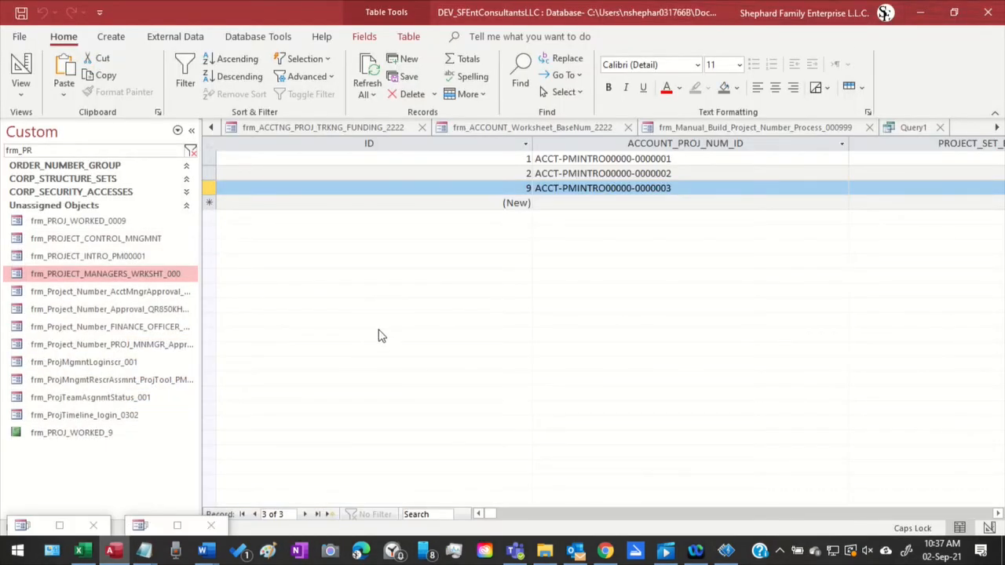
{"action": "left_click", "coordinate": [306, 129]}
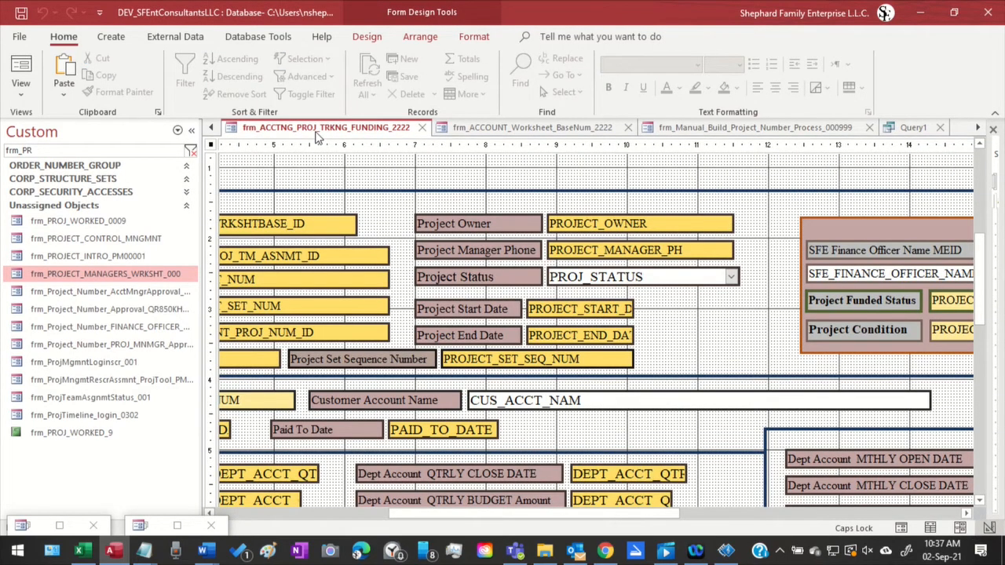
{"action": "right_click", "coordinate": [317, 137]}
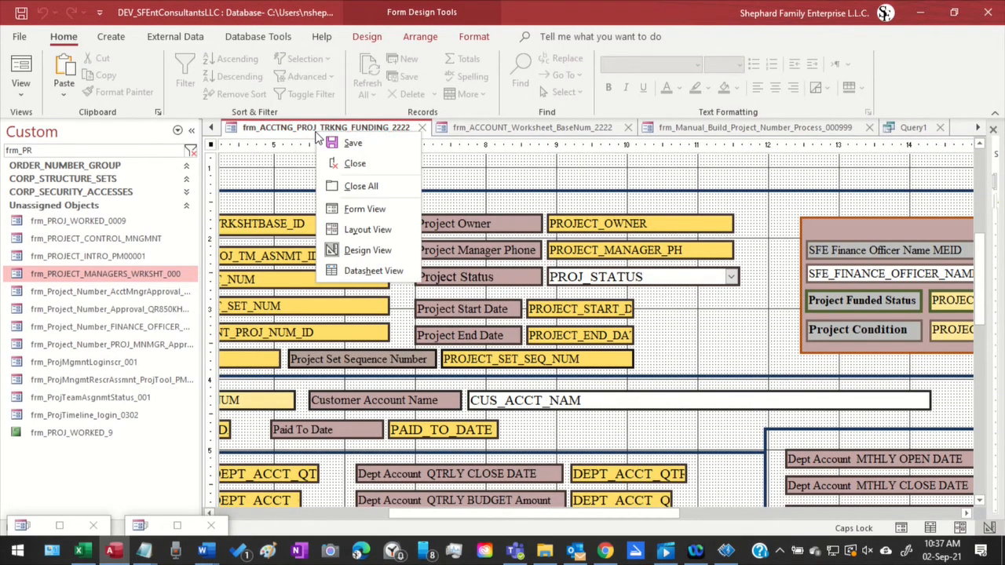
{"action": "left_click", "coordinate": [360, 206]}
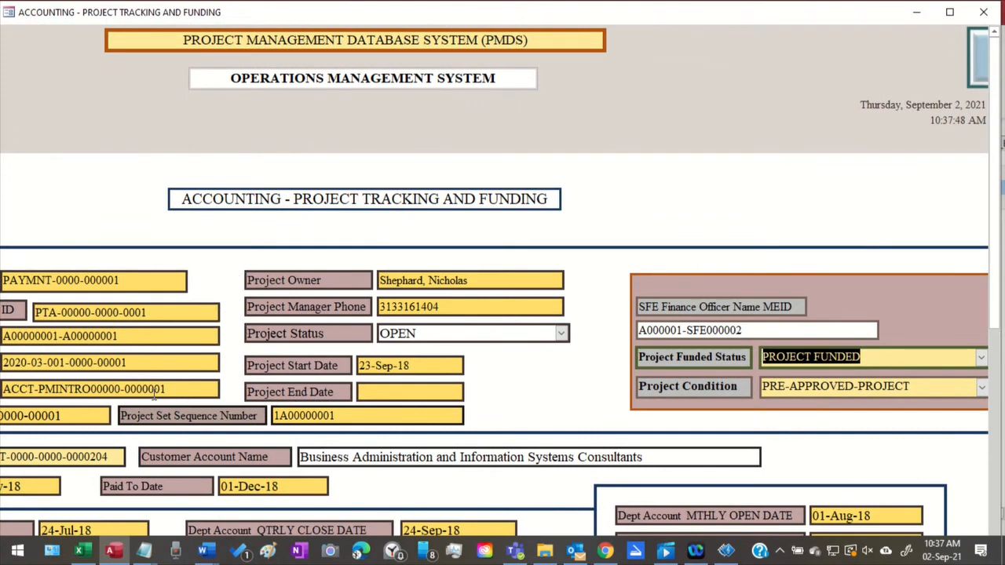
{"action": "left_click", "coordinate": [956, 11]}
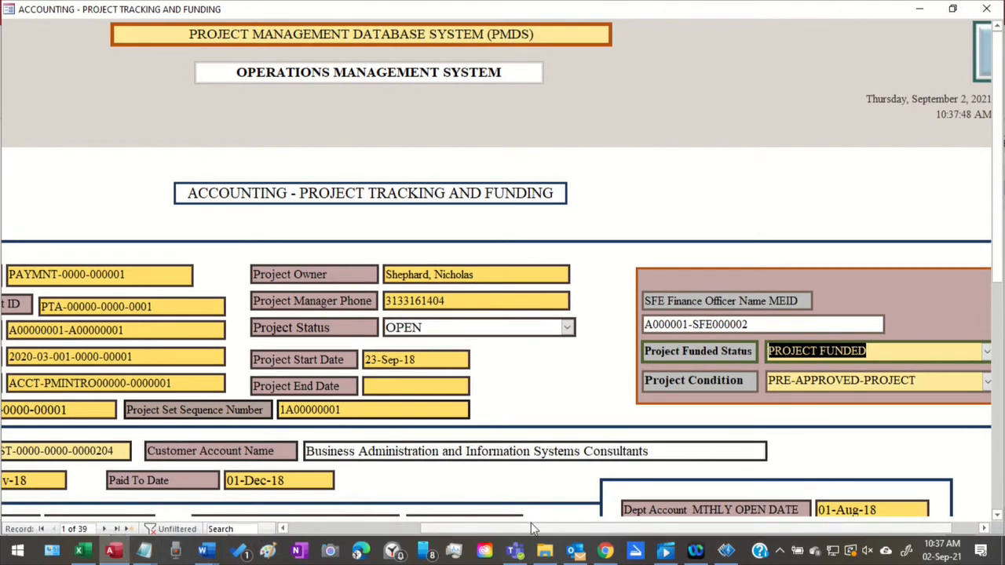
Examine the accounting form's funding status, quarterly, yearly and monthly department account fields, and its budget and accounts posting options
{"action": "scroll", "coordinate": [547, 465], "scroll_direction": "down", "scroll_amount": 3}
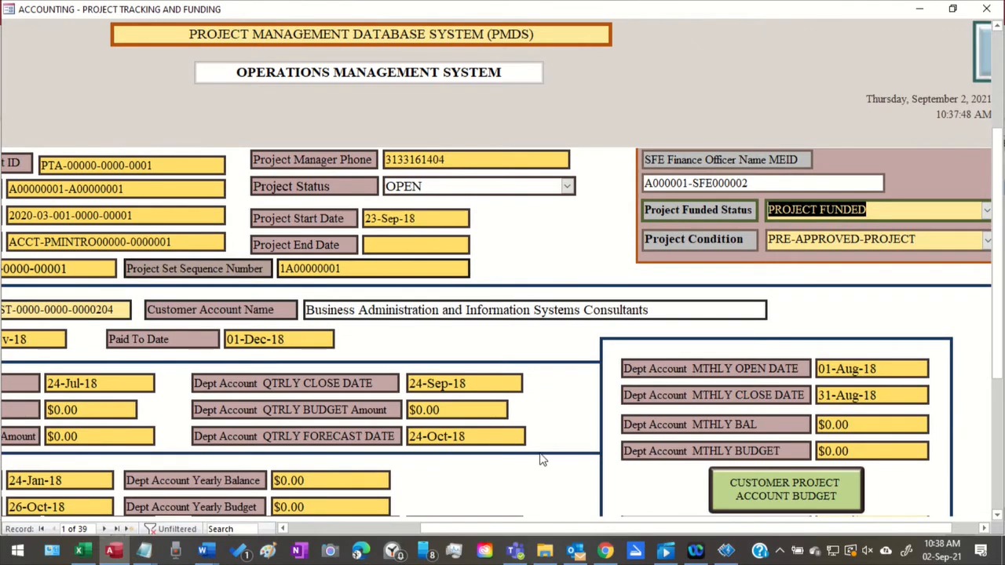
{"action": "scroll", "coordinate": [541, 460], "scroll_direction": "down", "scroll_amount": 2}
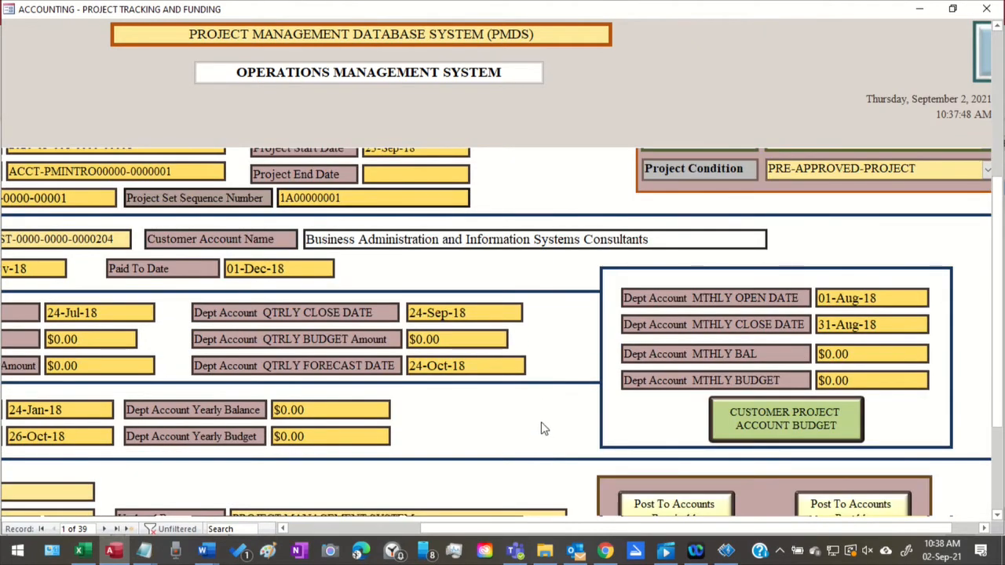
{"action": "scroll", "coordinate": [514, 462], "scroll_direction": "down", "scroll_amount": 3}
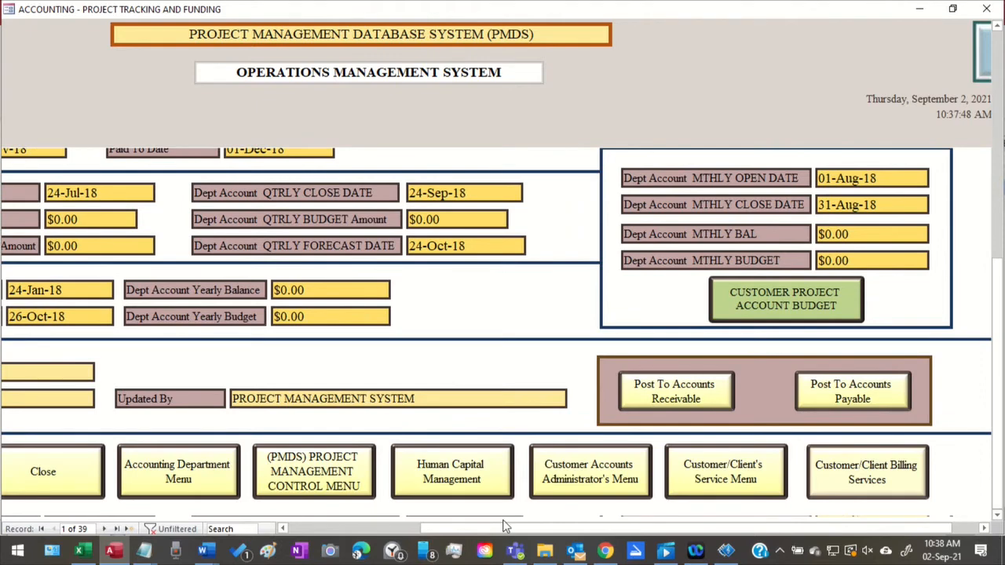
{"action": "left_click_drag", "start_coordinate": [505, 526], "coordinate": [581, 541]}
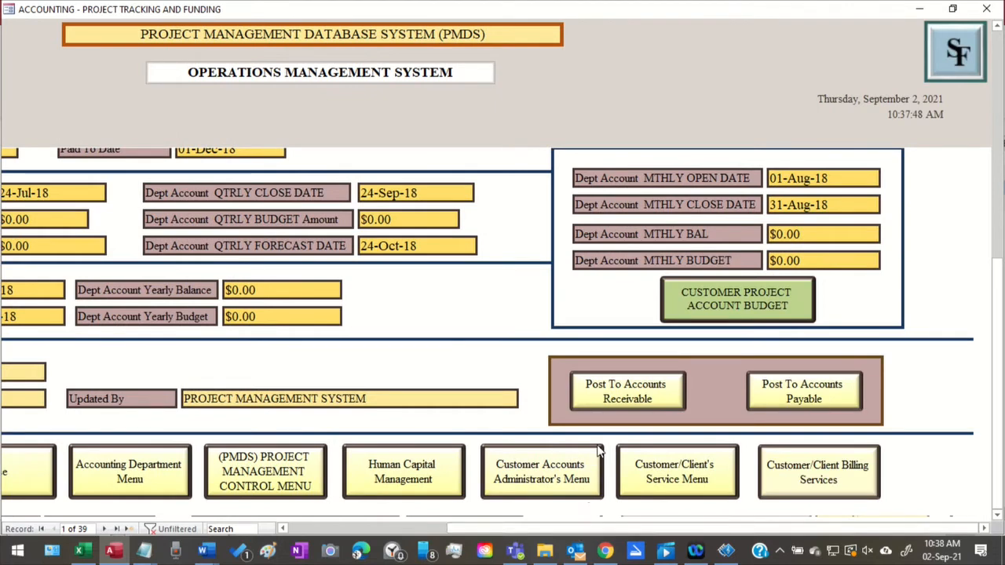
{"action": "scroll", "coordinate": [601, 434], "scroll_direction": "up", "scroll_amount": 3}
{"action": "scroll", "coordinate": [598, 435], "scroll_direction": "up", "scroll_amount": 3}
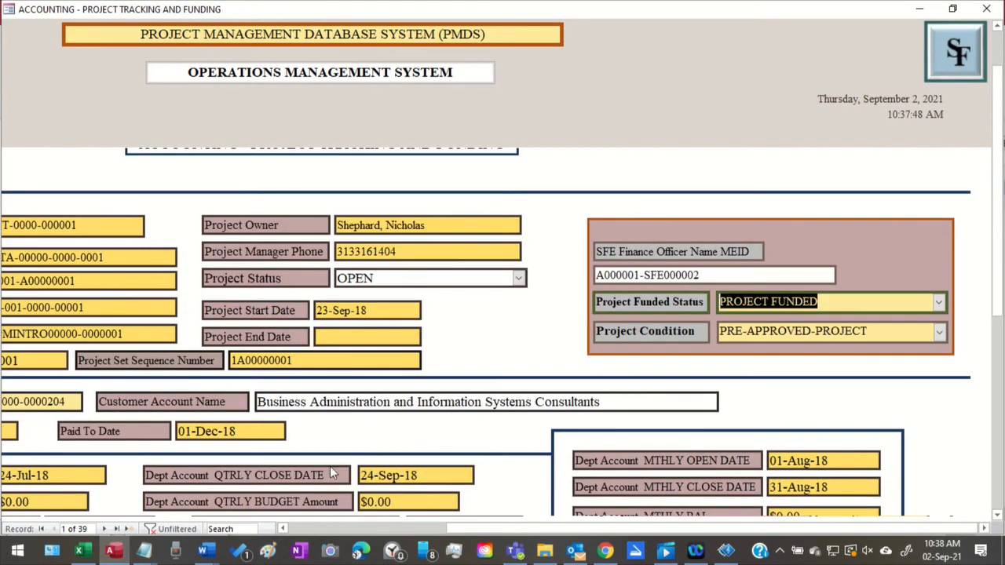
{"action": "scroll", "coordinate": [447, 459], "scroll_direction": "down", "scroll_amount": 2}
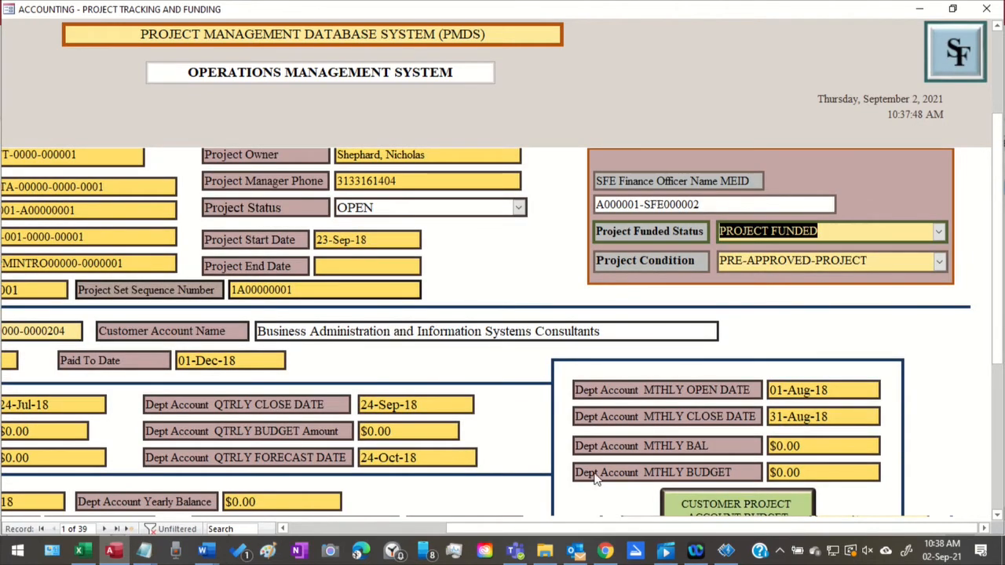
{"action": "scroll", "coordinate": [479, 506], "scroll_direction": "down", "scroll_amount": 2}
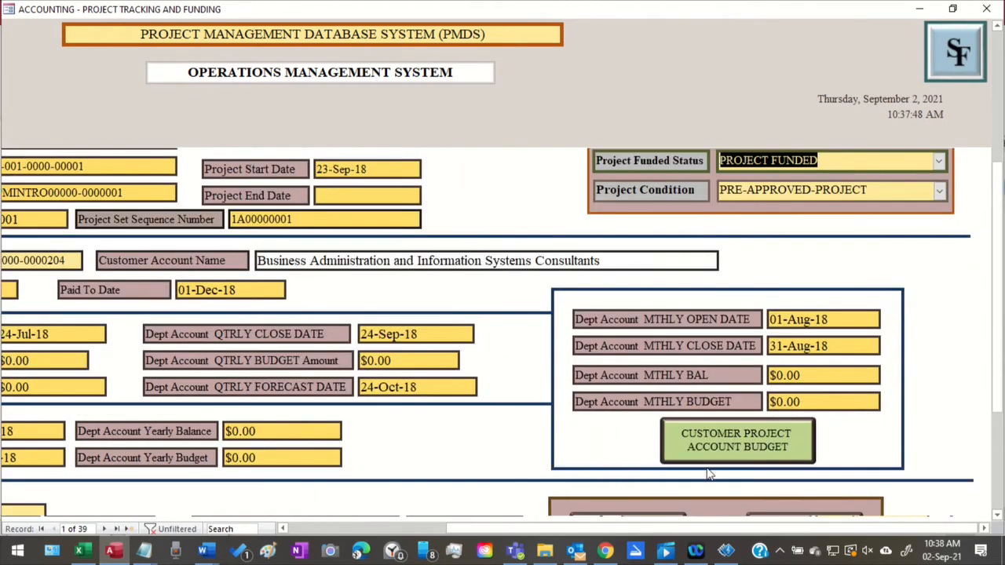
Open the first record's Customer Project Account Budget worksheet, review its department account fields and disabled posting options, and close it
{"action": "left_click", "coordinate": [738, 440]}
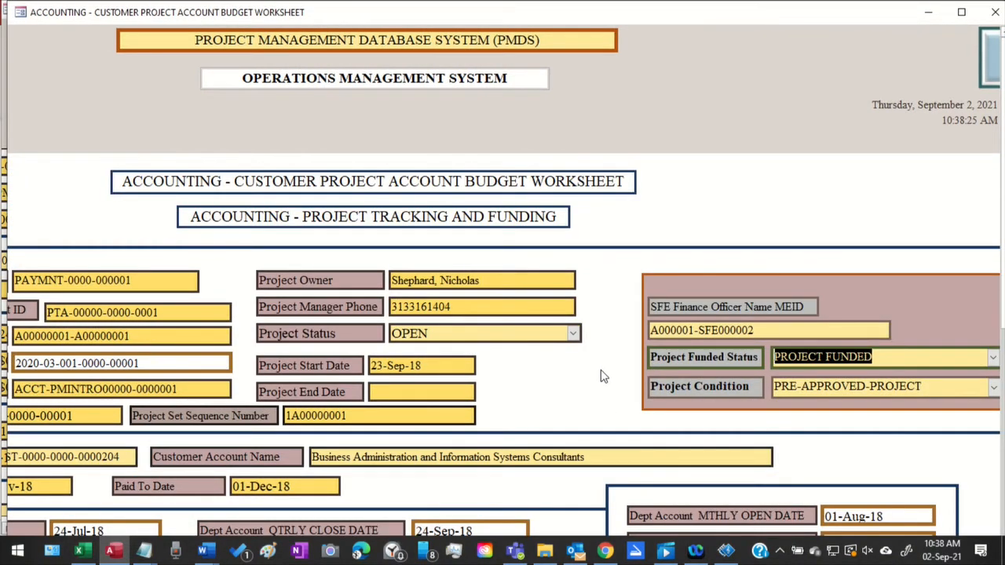
{"action": "scroll", "coordinate": [601, 377], "scroll_direction": "down", "scroll_amount": 3}
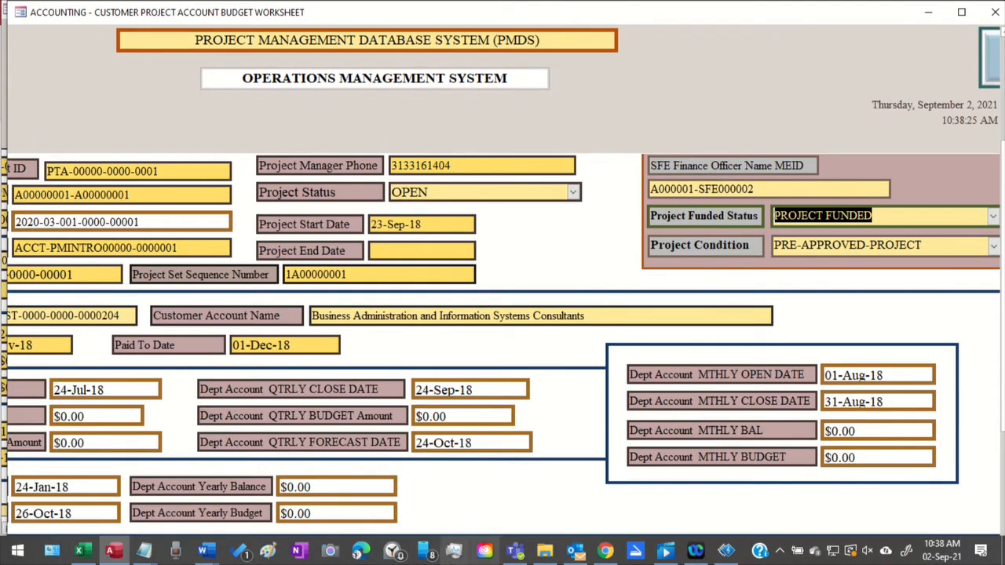
{"action": "scroll", "coordinate": [427, 524], "scroll_direction": "down", "scroll_amount": 2}
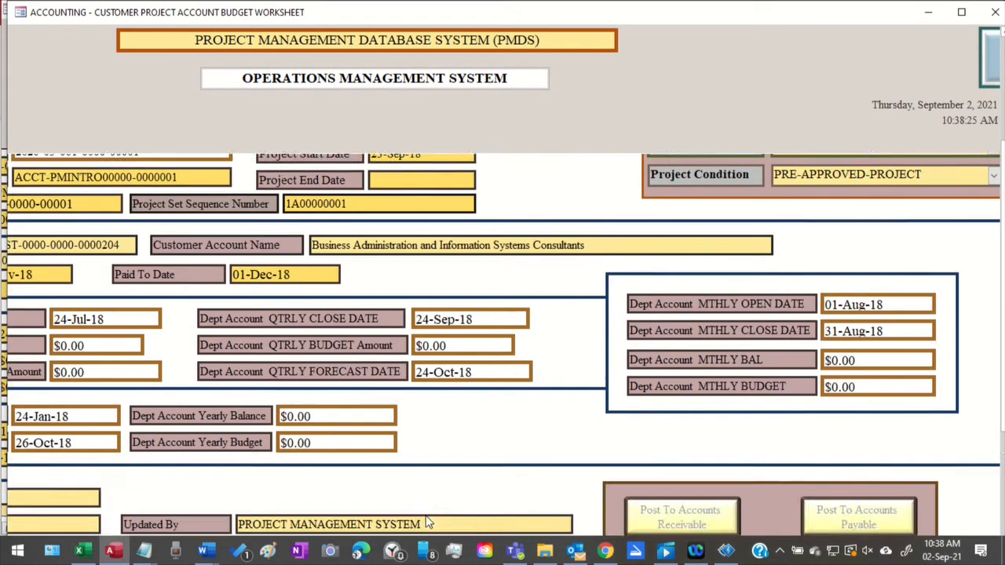
{"action": "scroll", "coordinate": [426, 515], "scroll_direction": "down", "scroll_amount": 3}
{"action": "scroll", "coordinate": [425, 509], "scroll_direction": "up", "scroll_amount": 6}
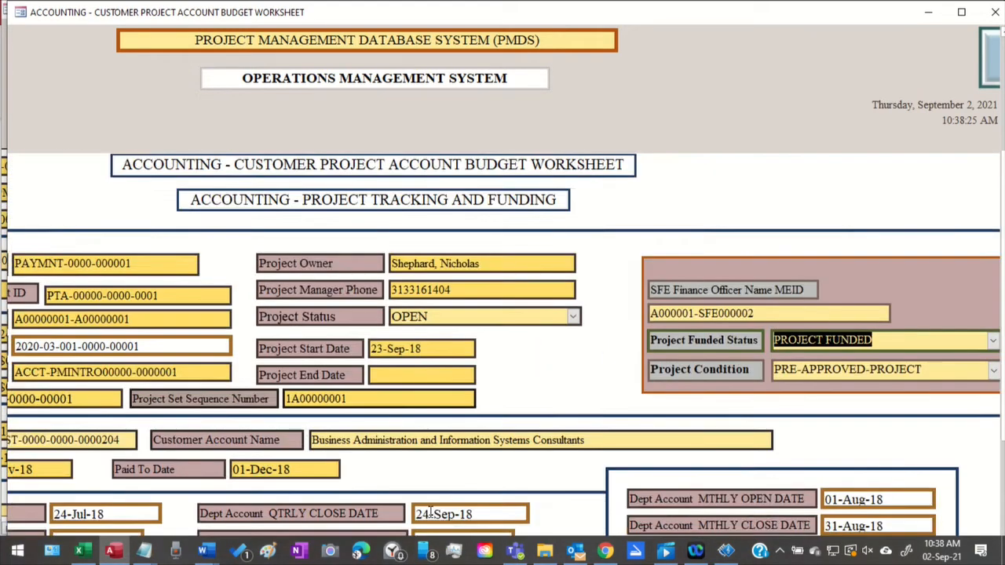
{"action": "scroll", "coordinate": [427, 510], "scroll_direction": "down", "scroll_amount": 5}
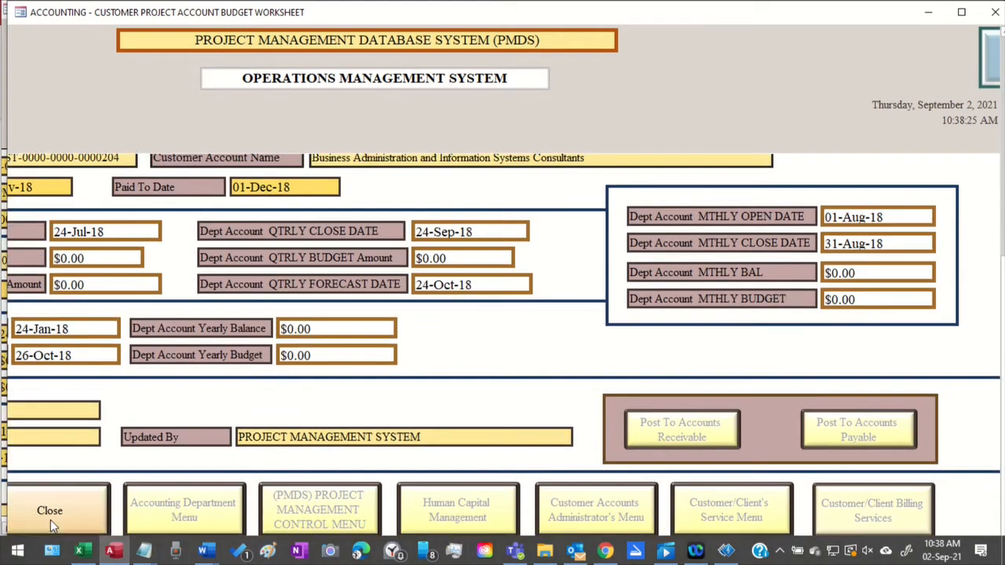
{"action": "left_click", "coordinate": [49, 512]}
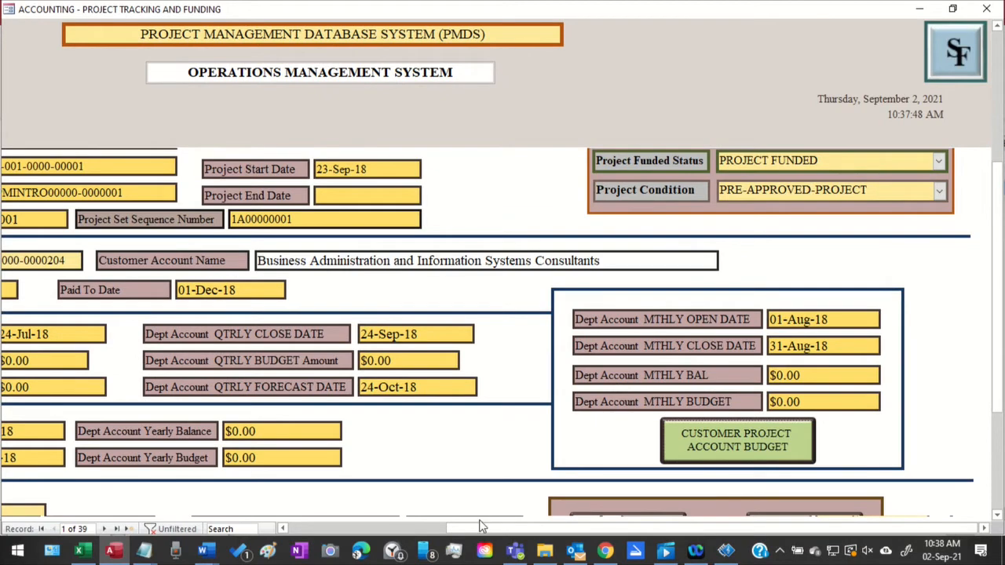
Review the first funding record's quarterly and yearly department account fields, and advance to the third record
{"action": "left_click_drag", "start_coordinate": [475, 547], "coordinate": [386, 547]}
{"action": "left_click", "coordinate": [382, 529]}
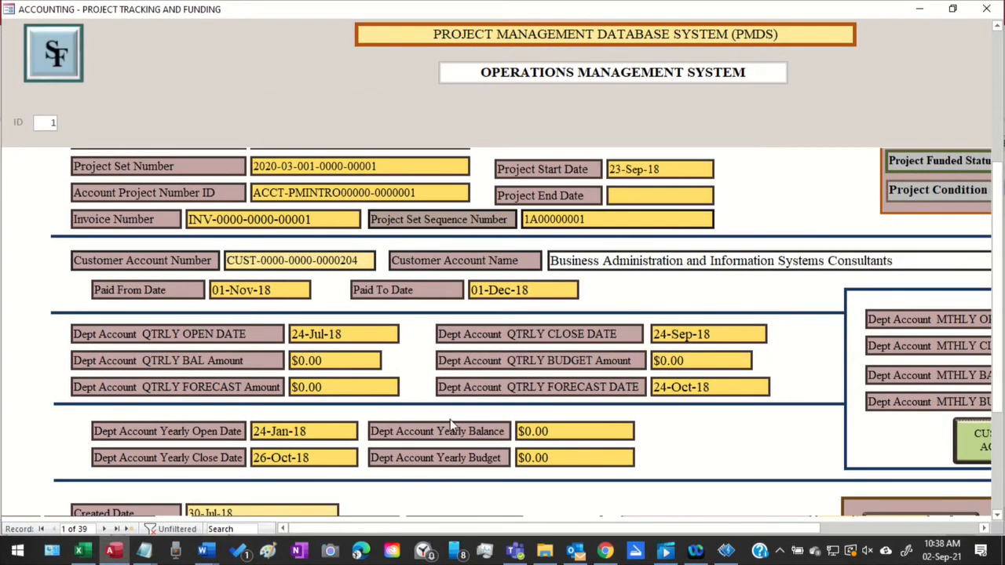
{"action": "scroll", "coordinate": [460, 410], "scroll_direction": "down", "scroll_amount": 3}
{"action": "scroll", "coordinate": [479, 404], "scroll_direction": "up", "scroll_amount": 1}
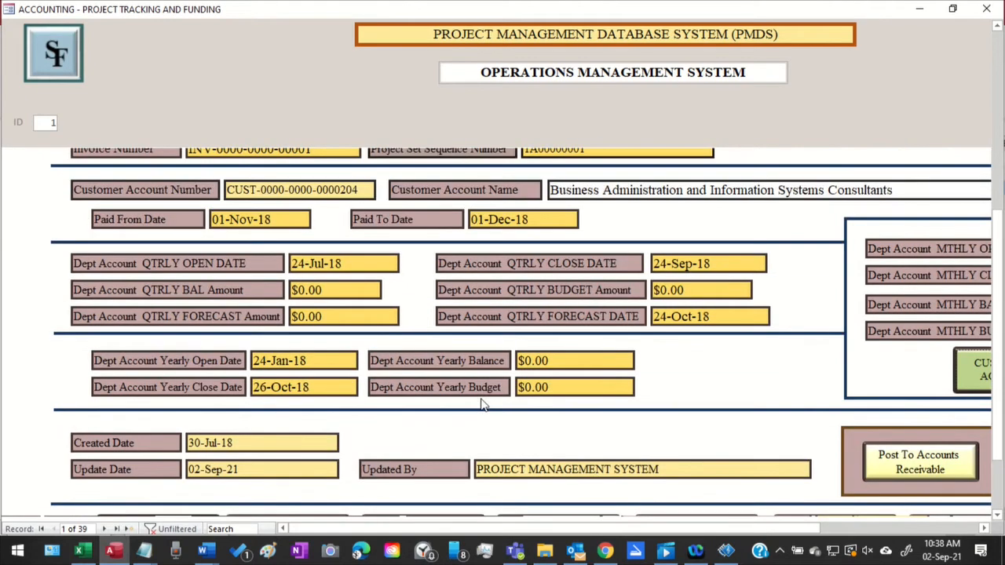
{"action": "scroll", "coordinate": [482, 404], "scroll_direction": "up", "scroll_amount": 1}
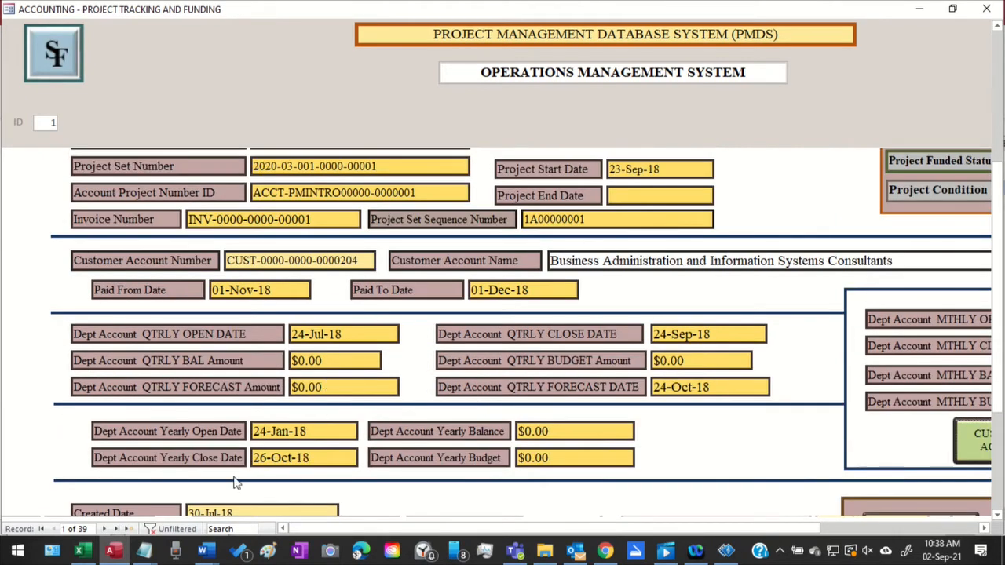
{"action": "left_click", "coordinate": [105, 529]}
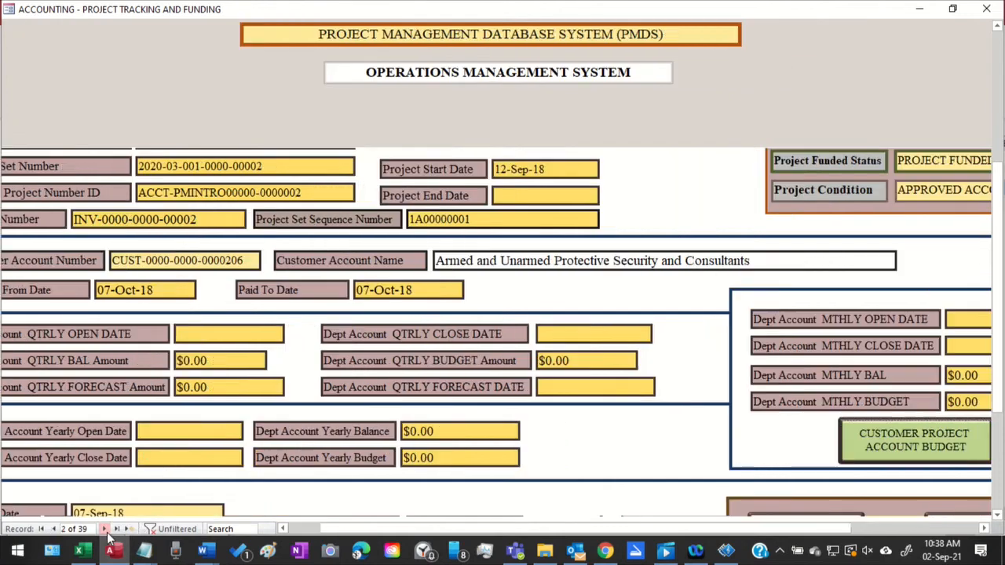
{"action": "left_click", "coordinate": [105, 530]}
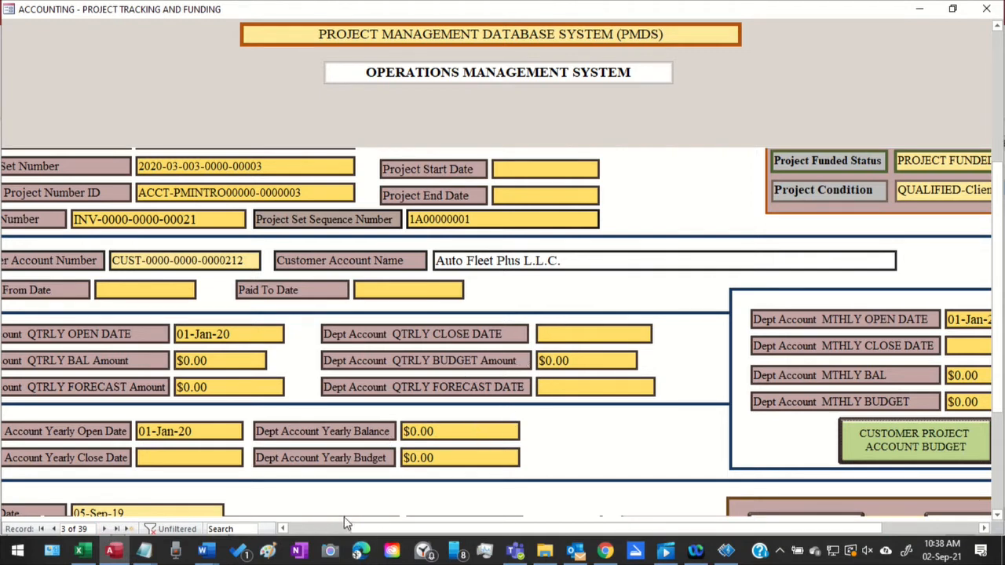
Open the third record's Customer Project Account Budget worksheet, review its fields in a maximized window, and close it
{"action": "left_click_drag", "start_coordinate": [368, 521], "coordinate": [481, 528]}
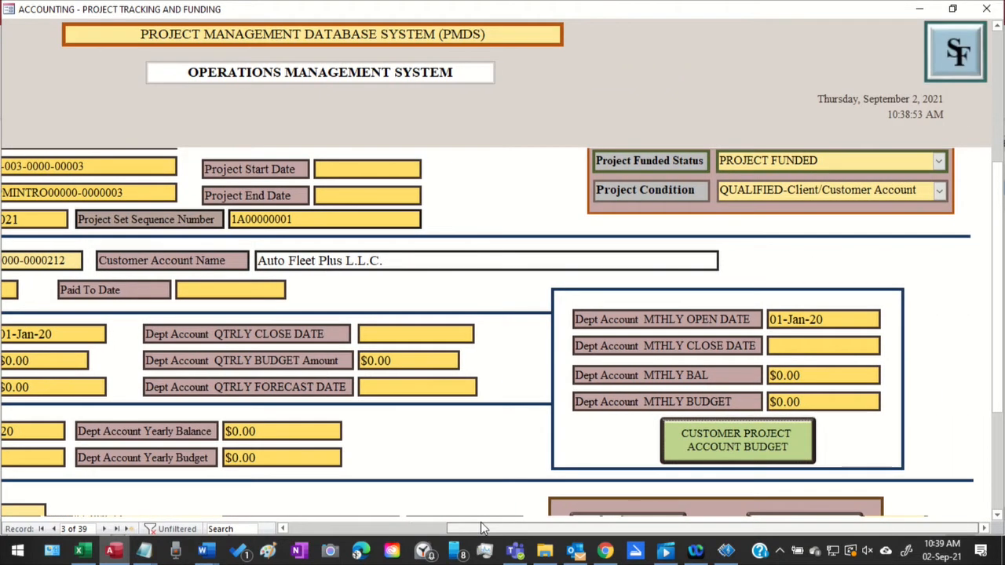
{"action": "left_click", "coordinate": [742, 438]}
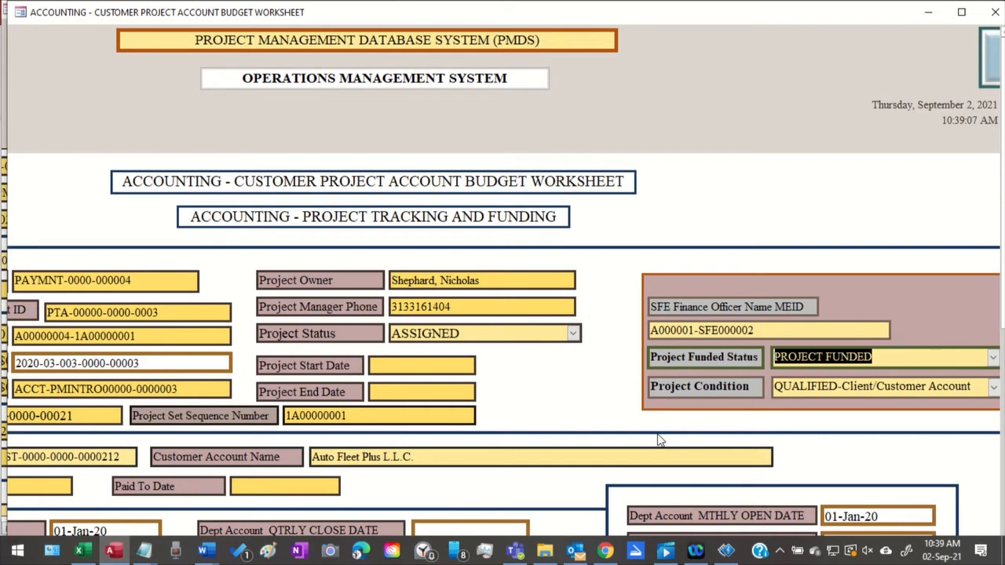
{"action": "scroll", "coordinate": [659, 439], "scroll_direction": "down", "scroll_amount": 3}
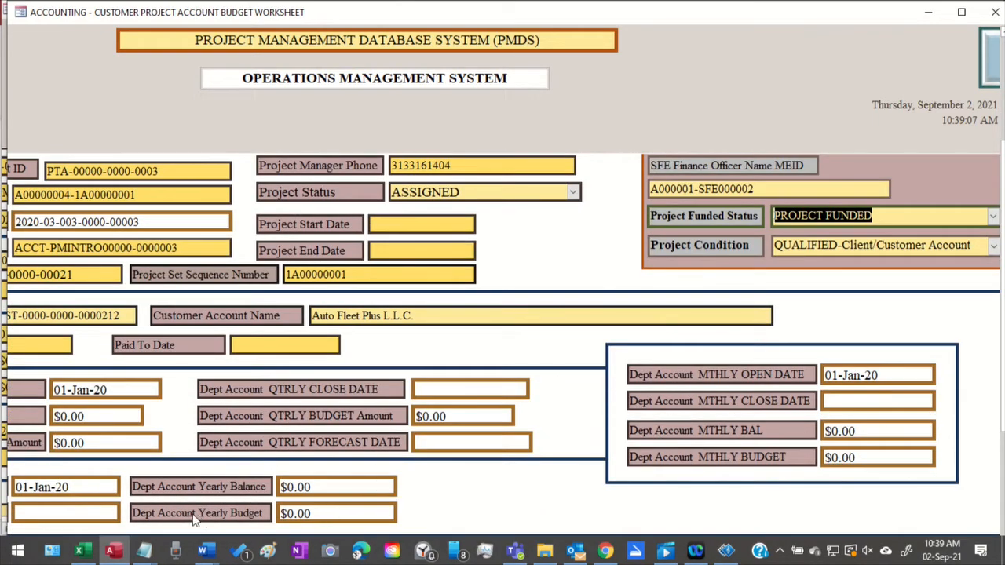
{"action": "scroll", "coordinate": [485, 491], "scroll_direction": "down", "scroll_amount": 2}
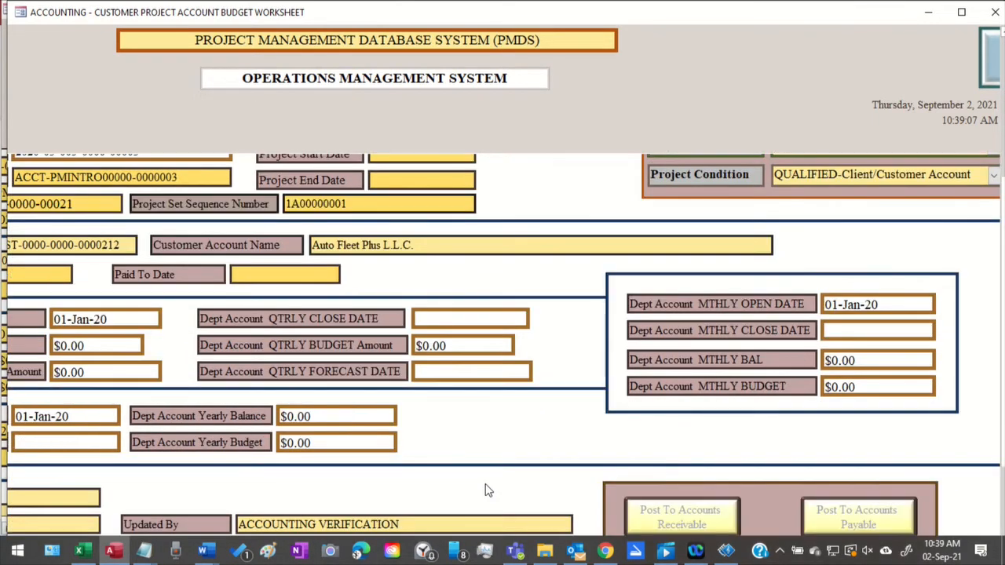
{"action": "left_click", "coordinate": [961, 12]}
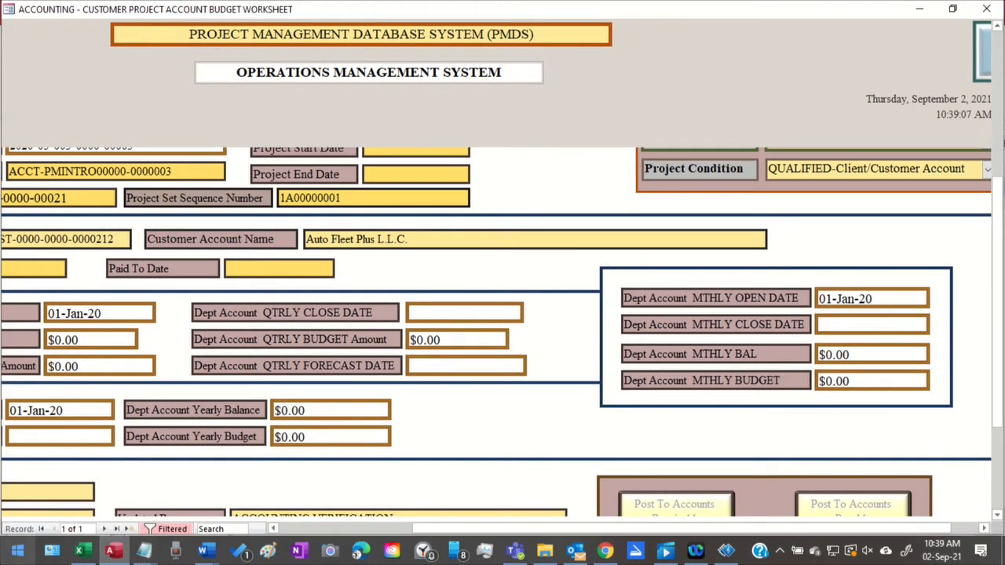
{"action": "scroll", "coordinate": [182, 441], "scroll_direction": "down", "scroll_amount": 3}
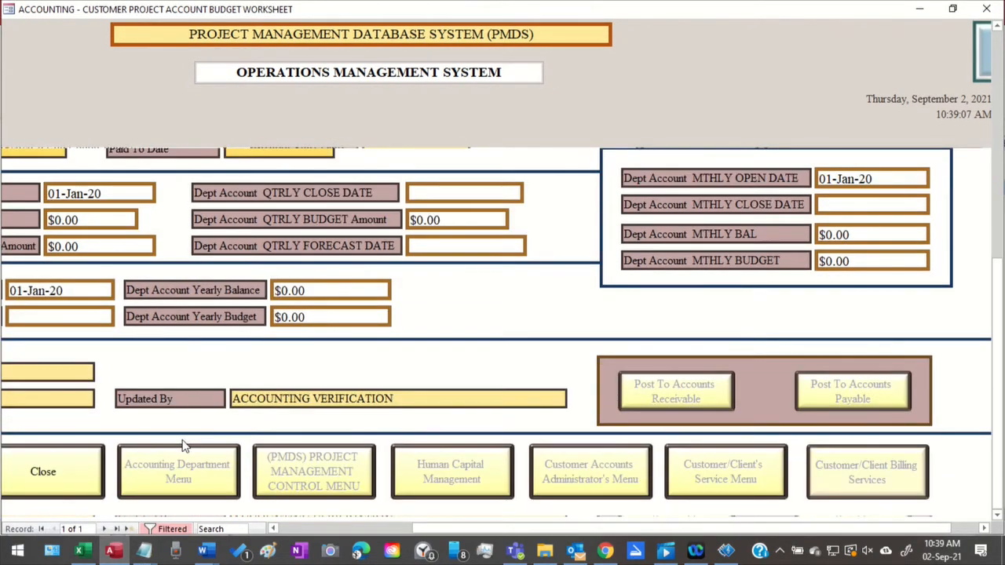
{"action": "left_click", "coordinate": [67, 473]}
Review the third funding record from its update details up to its project identifiers, and select its Project Set Number
{"action": "scroll", "coordinate": [490, 319], "scroll_direction": "down", "scroll_amount": 3}
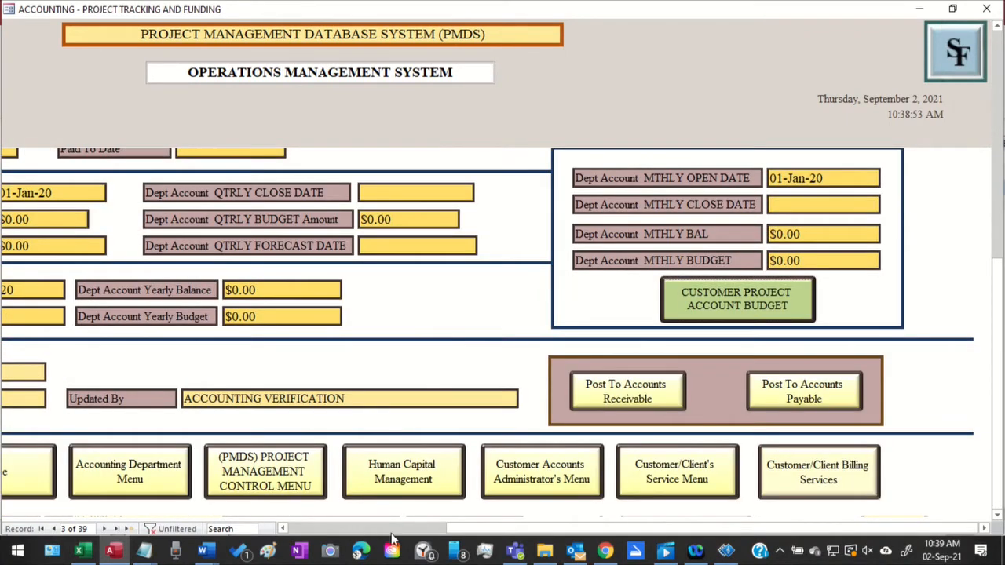
{"action": "left_click_drag", "start_coordinate": [473, 528], "coordinate": [393, 532]}
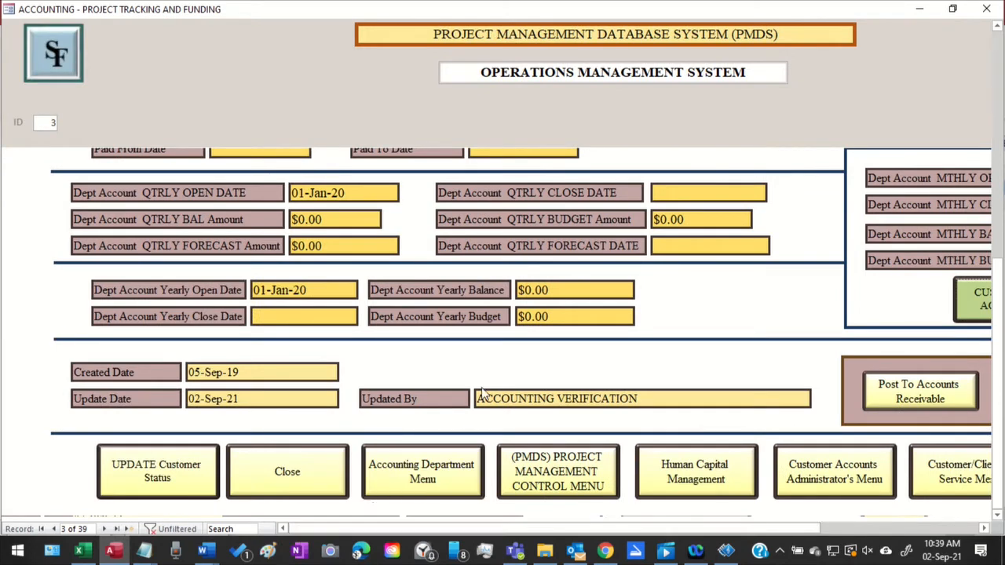
{"action": "scroll", "coordinate": [522, 355], "scroll_direction": "up", "scroll_amount": 5}
{"action": "scroll", "coordinate": [522, 356], "scroll_direction": "up", "scroll_amount": 2}
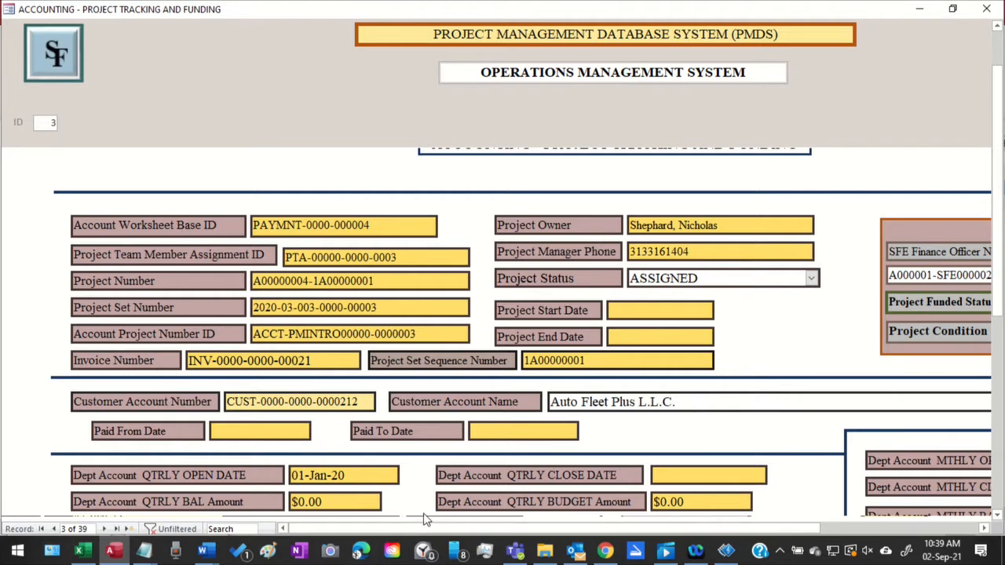
{"action": "scroll", "coordinate": [591, 410], "scroll_direction": "down", "scroll_amount": 1}
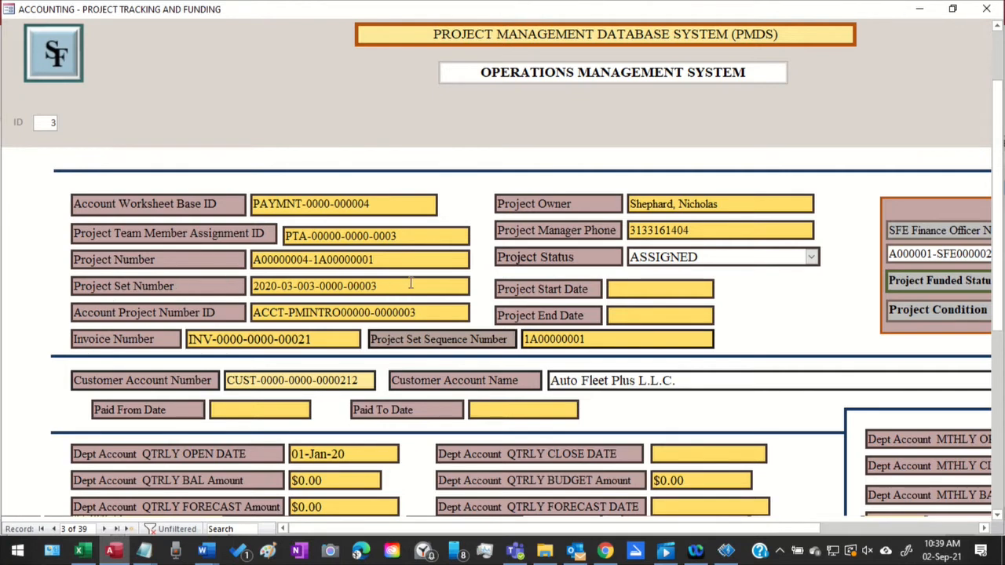
{"action": "left_click_drag", "start_coordinate": [410, 284], "coordinate": [174, 273]}
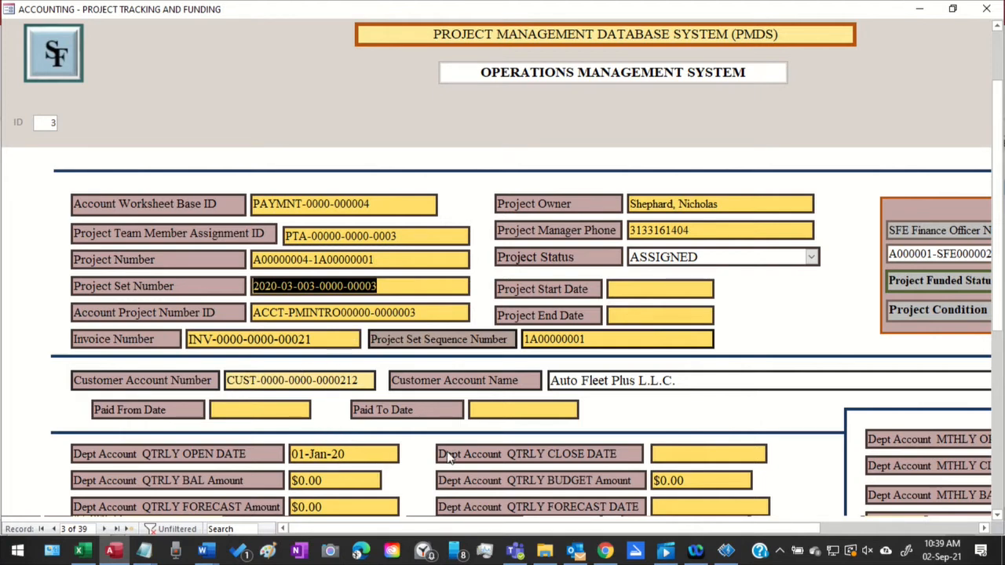
Review the third record's department account fields and accounts receivable posting option, and switch the funding form to Design View
{"action": "scroll", "coordinate": [679, 457], "scroll_direction": "down", "scroll_amount": 3}
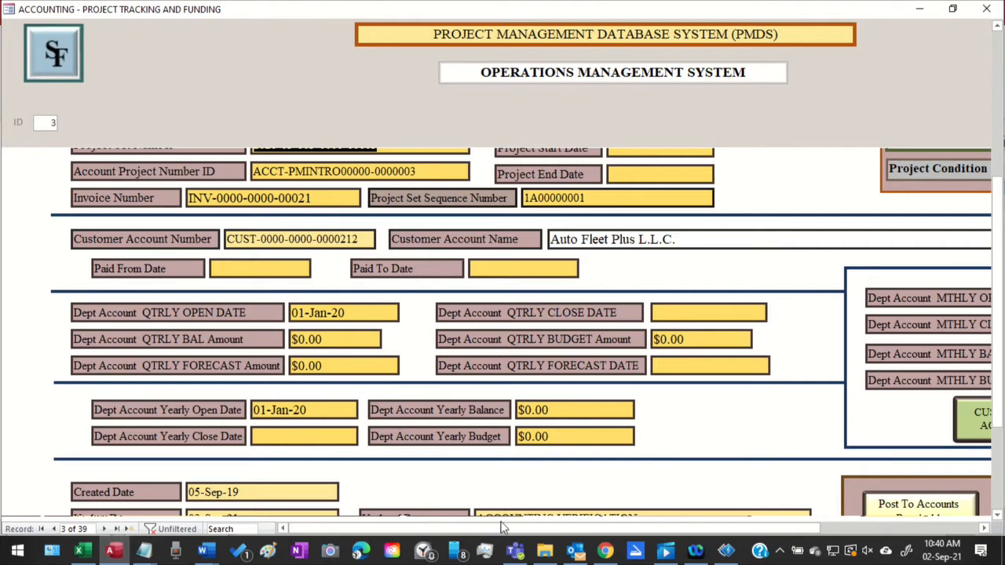
{"action": "left_click_drag", "start_coordinate": [503, 527], "coordinate": [440, 514]}
{"action": "scroll", "coordinate": [605, 111], "scroll_direction": "down", "scroll_amount": 2}
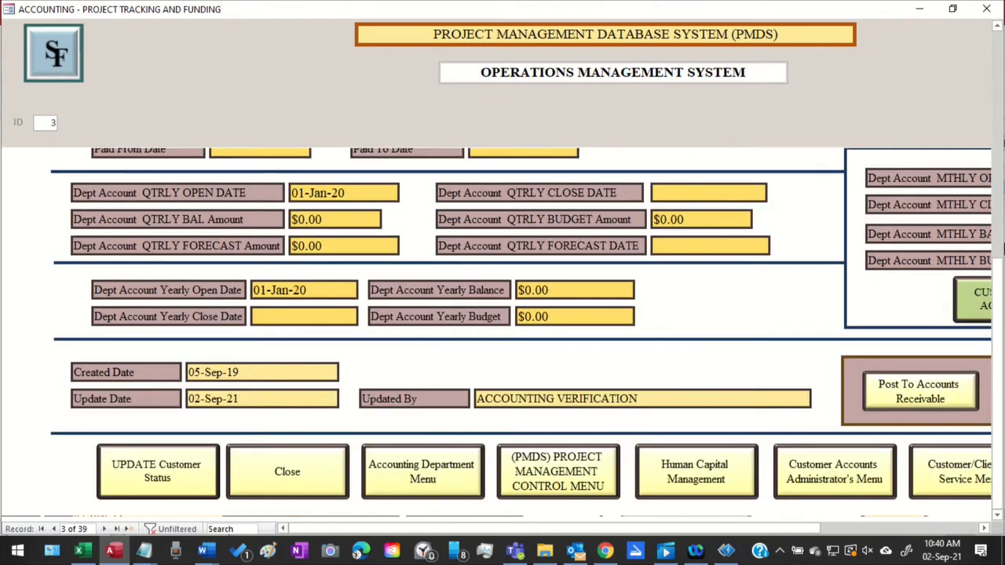
{"action": "left_click", "coordinate": [919, 393]}
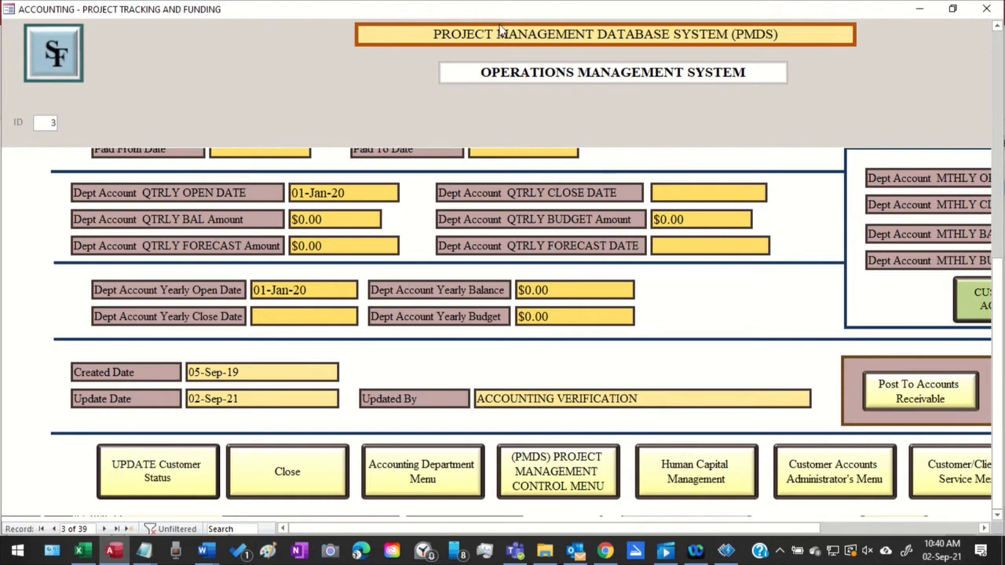
{"action": "right_click", "coordinate": [554, 14]}
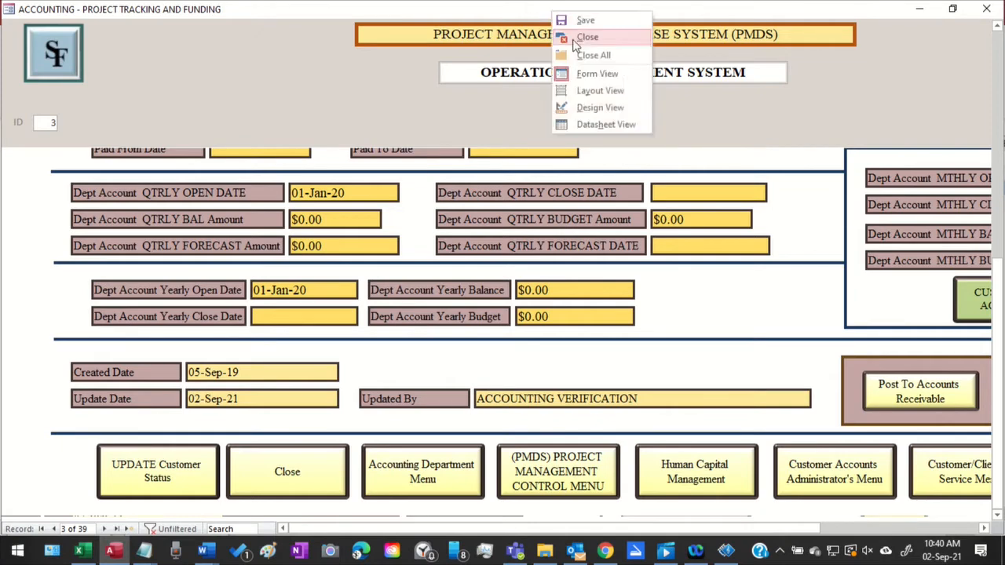
{"action": "left_click", "coordinate": [601, 110]}
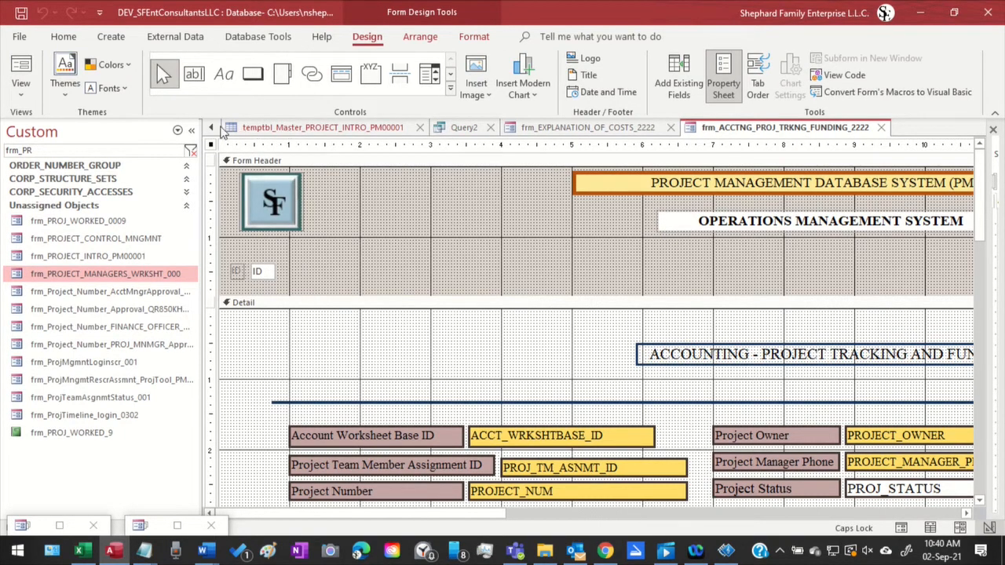
Show the temptbl_Master_CUST_ACCOUNTS_000 table and examine the third account's ACCT_STATUS, ACCT_ACTION, CREATE_DATE and UPDATE_DATE columns
{"action": "left_click", "coordinate": [213, 130]}
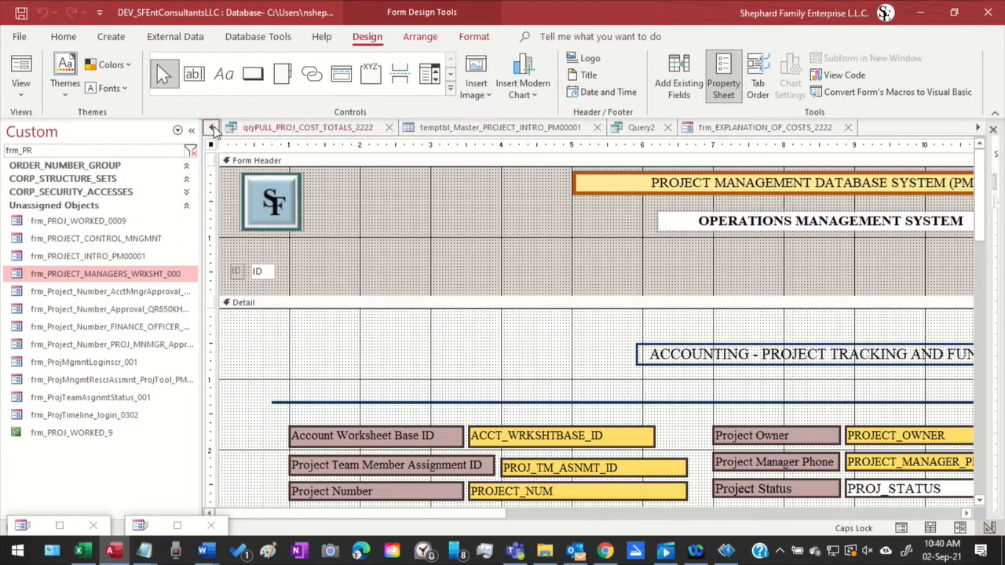
{"action": "left_click", "coordinate": [212, 130]}
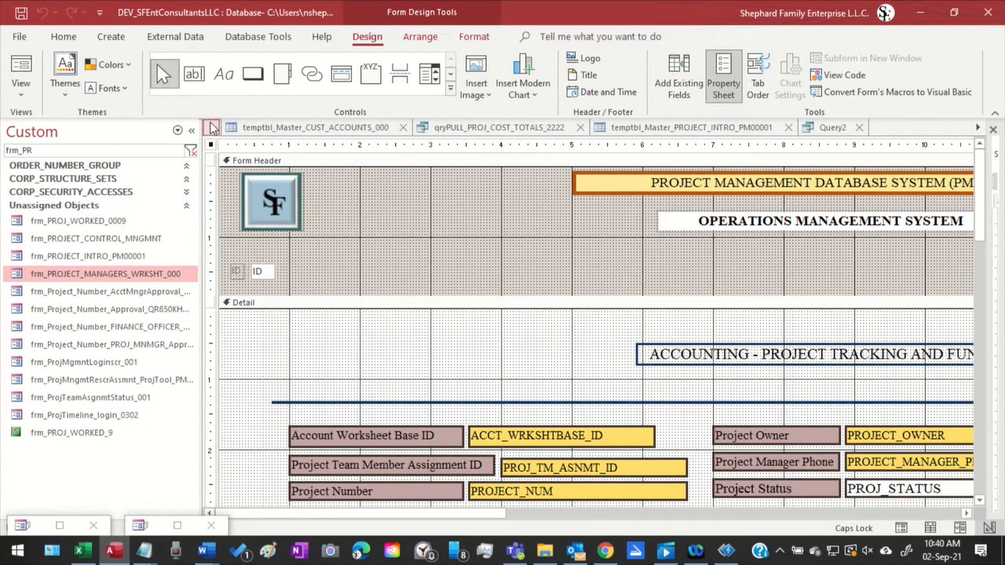
{"action": "left_click", "coordinate": [310, 134]}
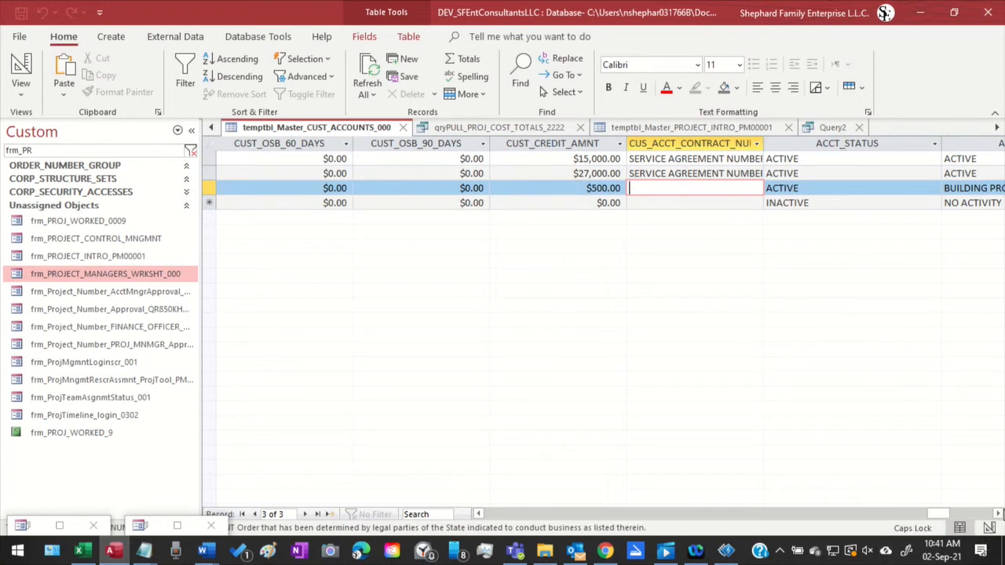
{"action": "left_click", "coordinate": [999, 514]}
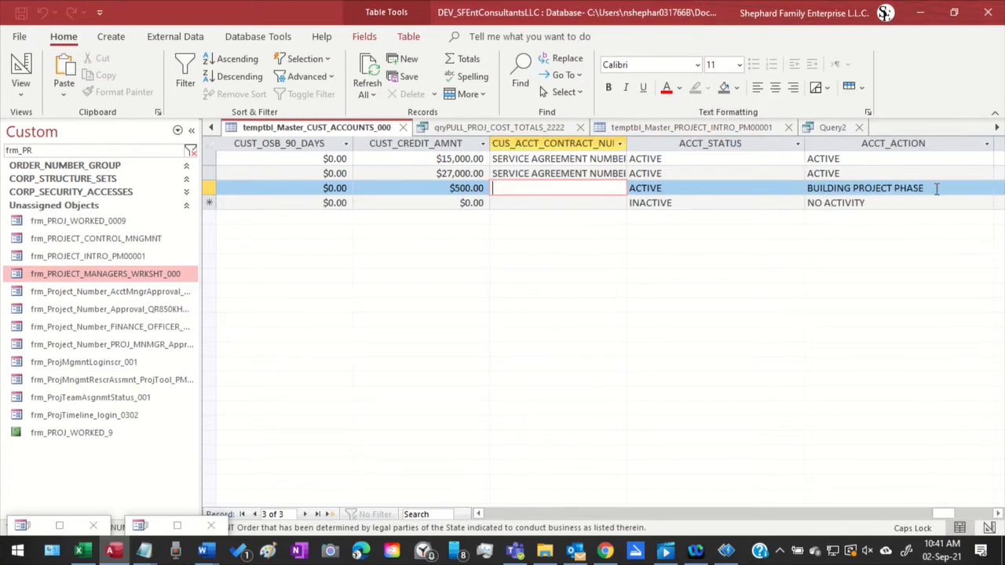
{"action": "left_click", "coordinate": [958, 512]}
{"action": "left_click", "coordinate": [958, 512]}
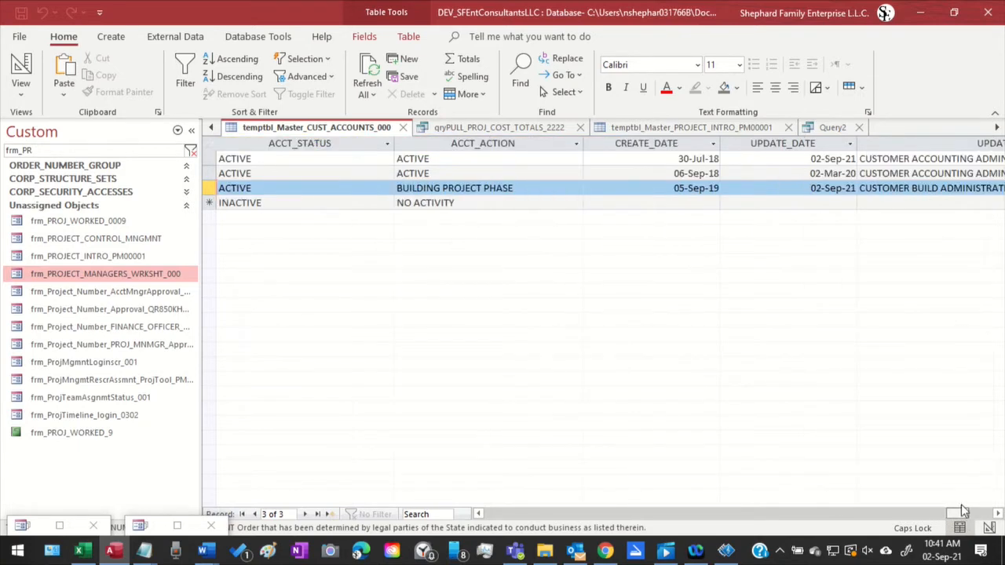
Examine the third account's PROJ_GROUP_NAME, PROJECT_CONDITION and CUS_ACCT_NUM columns, and minimize the database to show the Word document
{"action": "left_click_drag", "start_coordinate": [964, 511], "coordinate": [597, 514]}
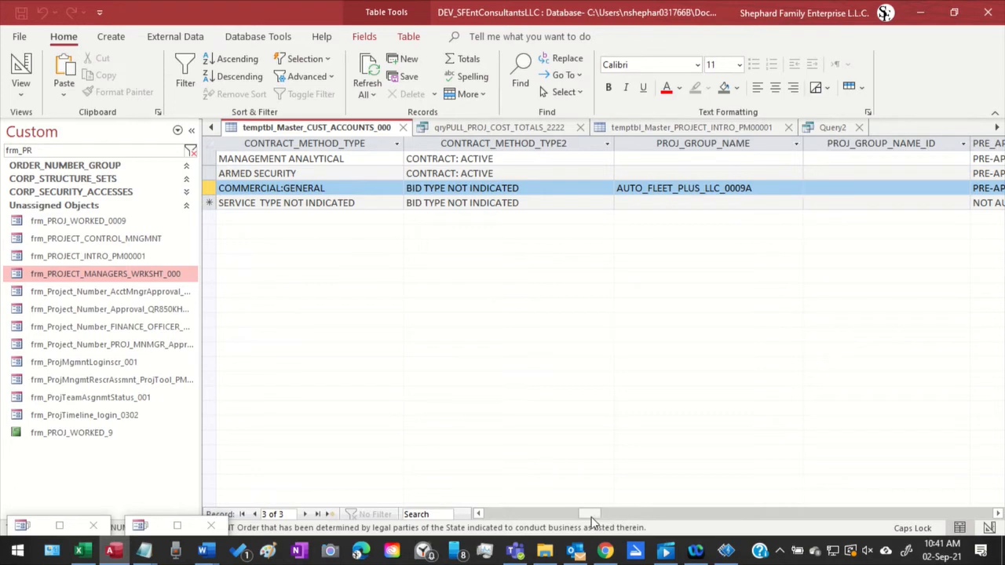
{"action": "left_click_drag", "start_coordinate": [592, 519], "coordinate": [606, 520]}
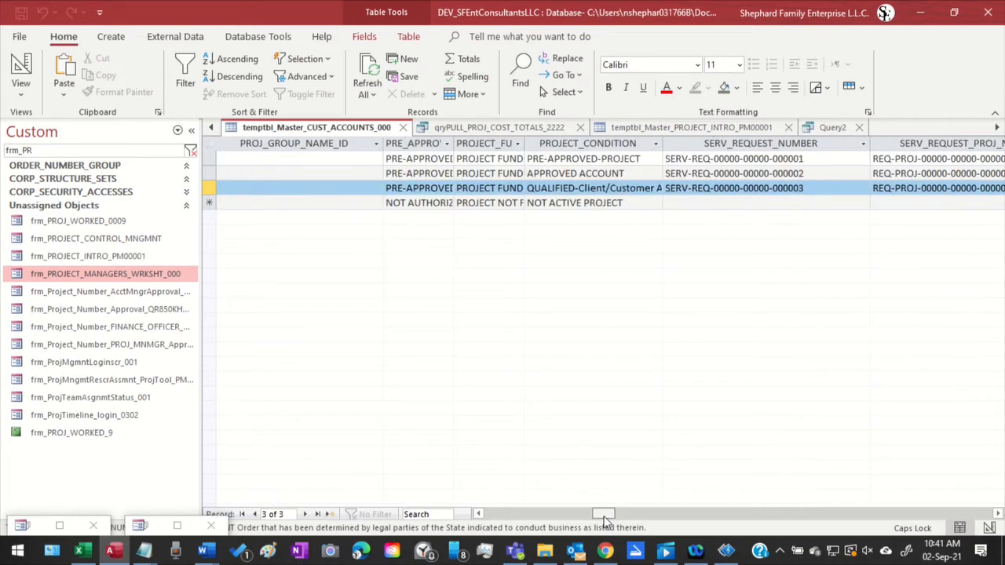
{"action": "left_click_drag", "start_coordinate": [605, 520], "coordinate": [306, 493]}
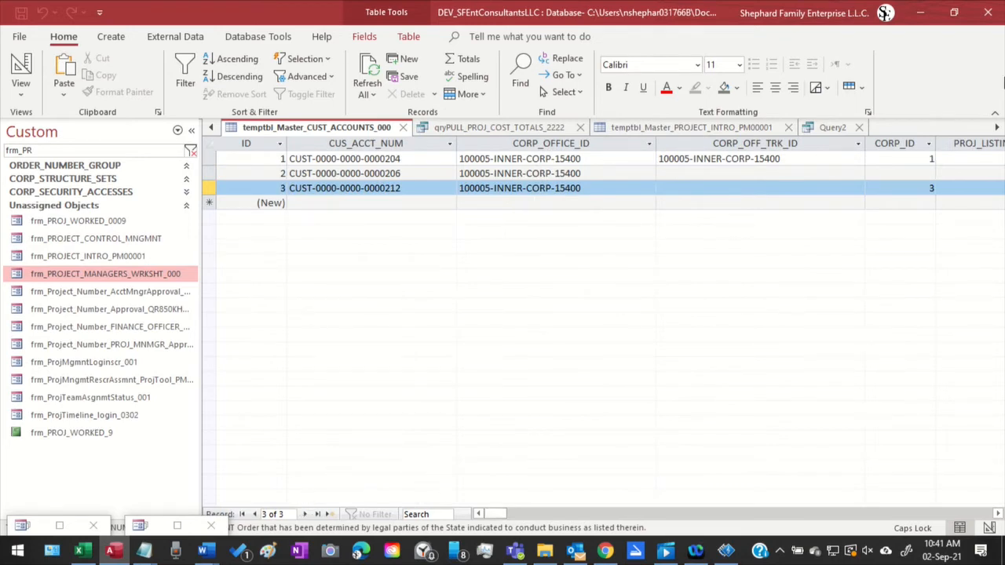
{"action": "left_click", "coordinate": [920, 12]}
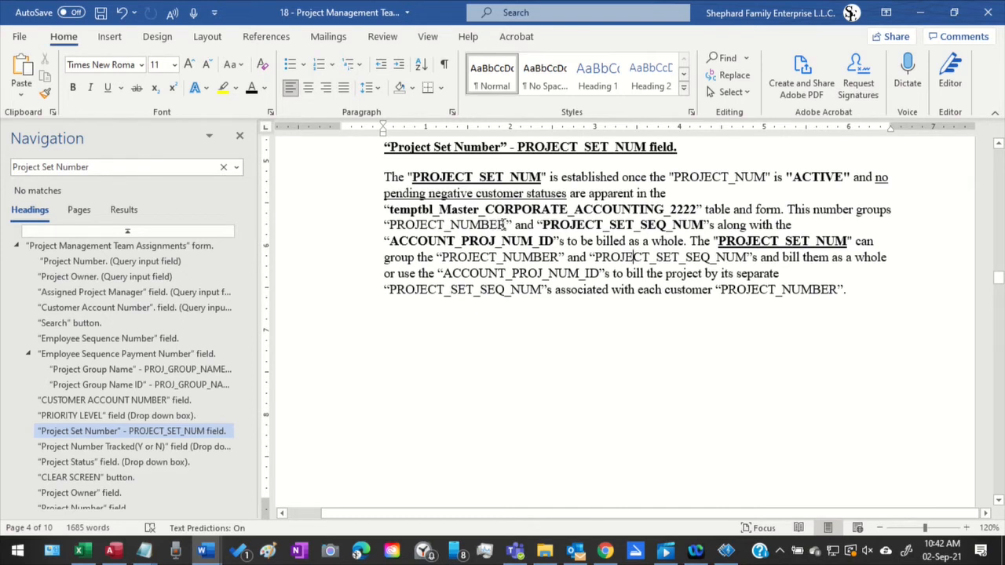
Bold the first PROJECT_NUMBER, the last ACCOUNT_PROJ_NUM_ID and the second PROJECT_SET_SEQ_NUM in the Project Set Number field description
{"action": "left_click_drag", "start_coordinate": [503, 225], "coordinate": [396, 225]}
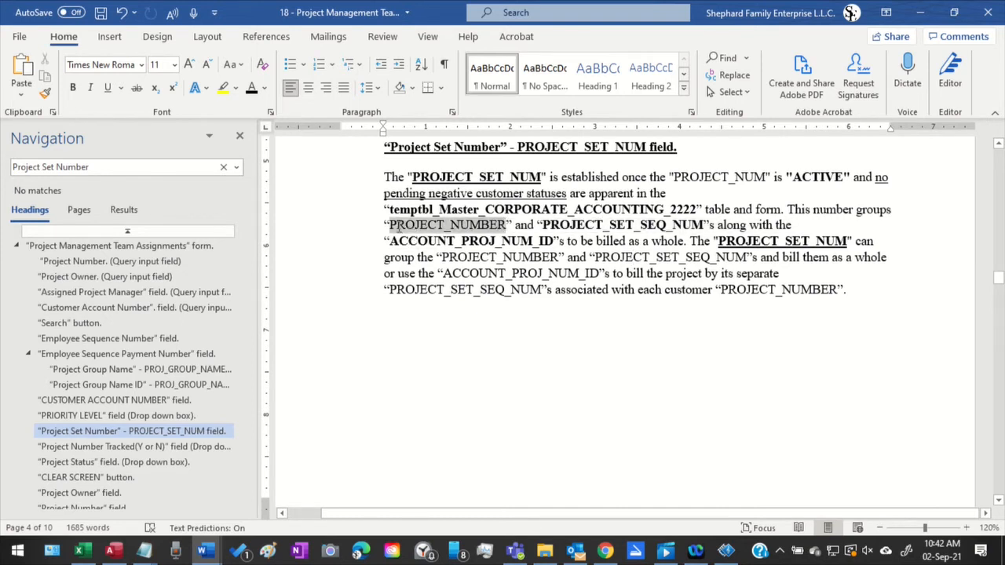
{"action": "left_click", "coordinate": [73, 87]}
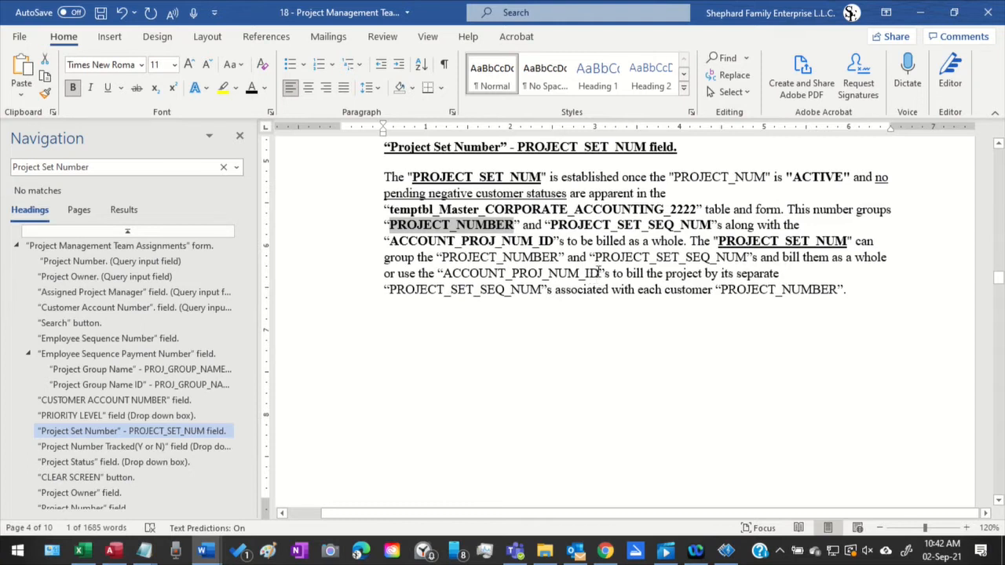
{"action": "left_click_drag", "start_coordinate": [601, 273], "coordinate": [443, 273]}
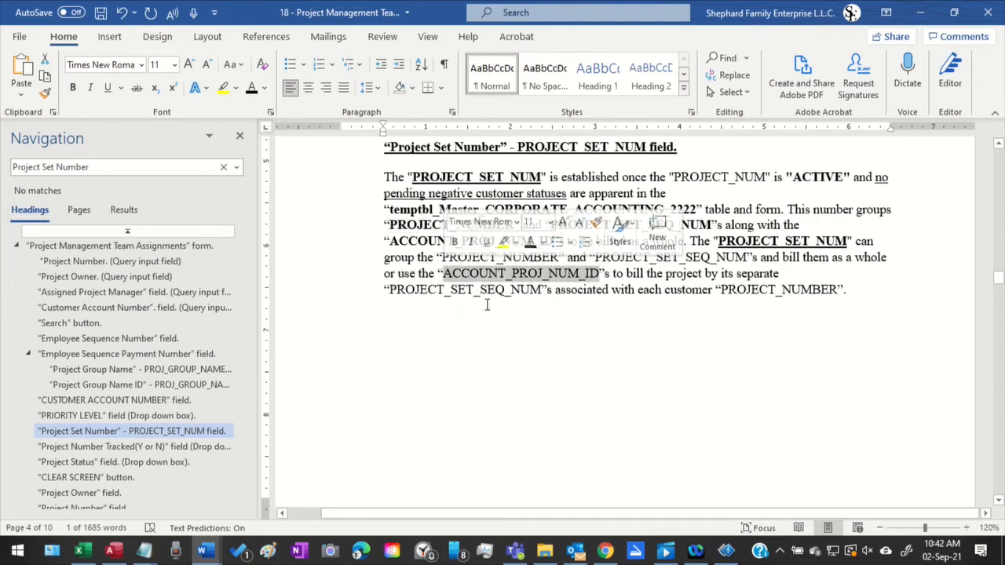
{"action": "left_click", "coordinate": [73, 88]}
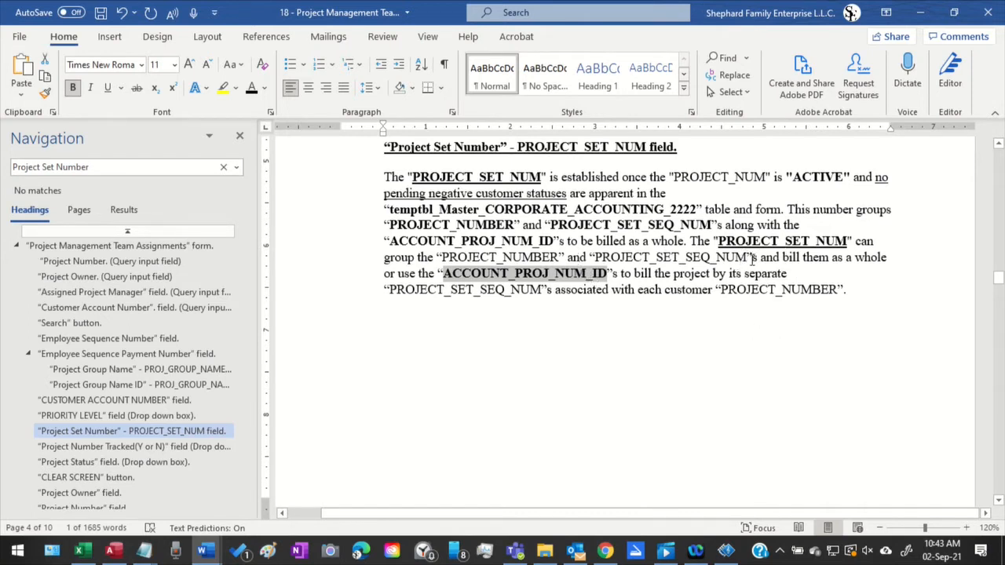
{"action": "left_click_drag", "start_coordinate": [747, 257], "coordinate": [594, 257]}
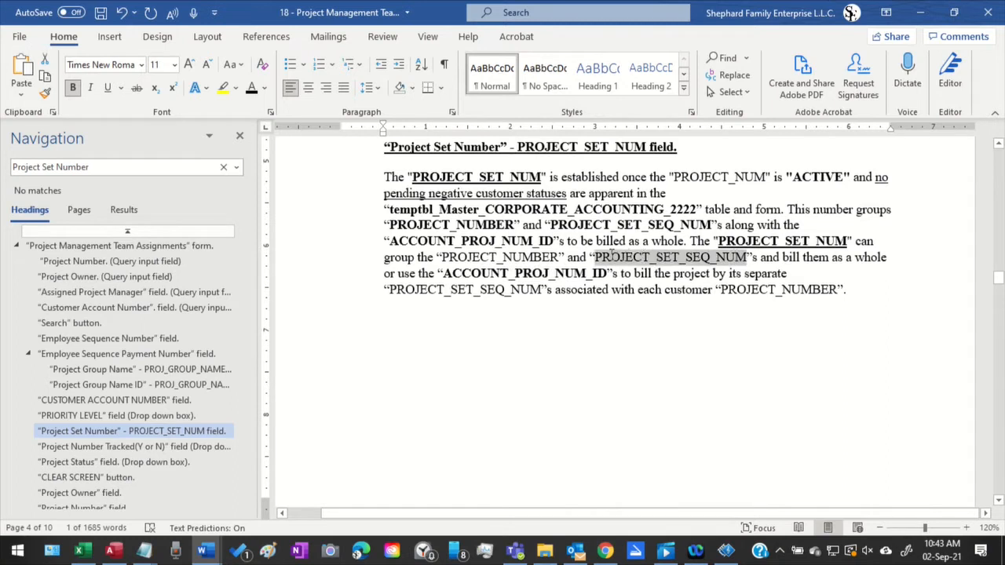
{"action": "left_click", "coordinate": [74, 89]}
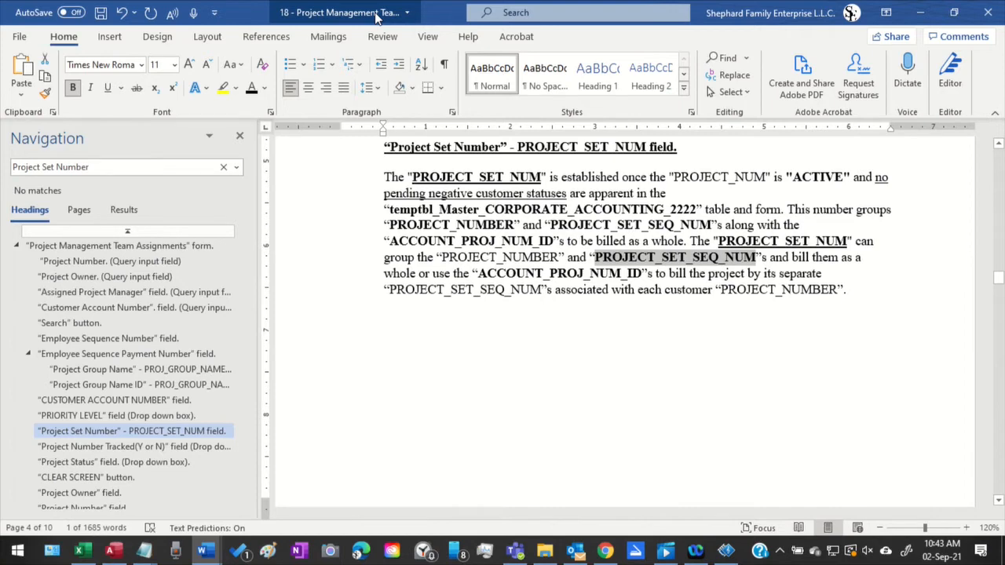
Switch to the meeting details document, go to the 2 September 2021 entry and review its 29 August 2021 important notice
{"action": "left_click", "coordinate": [919, 13]}
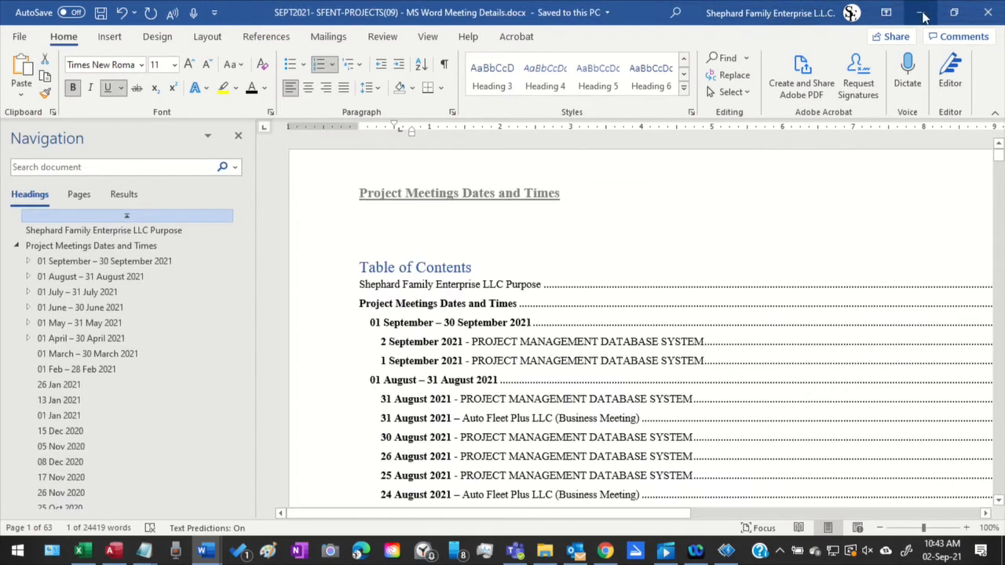
{"action": "left_click", "coordinate": [29, 263]}
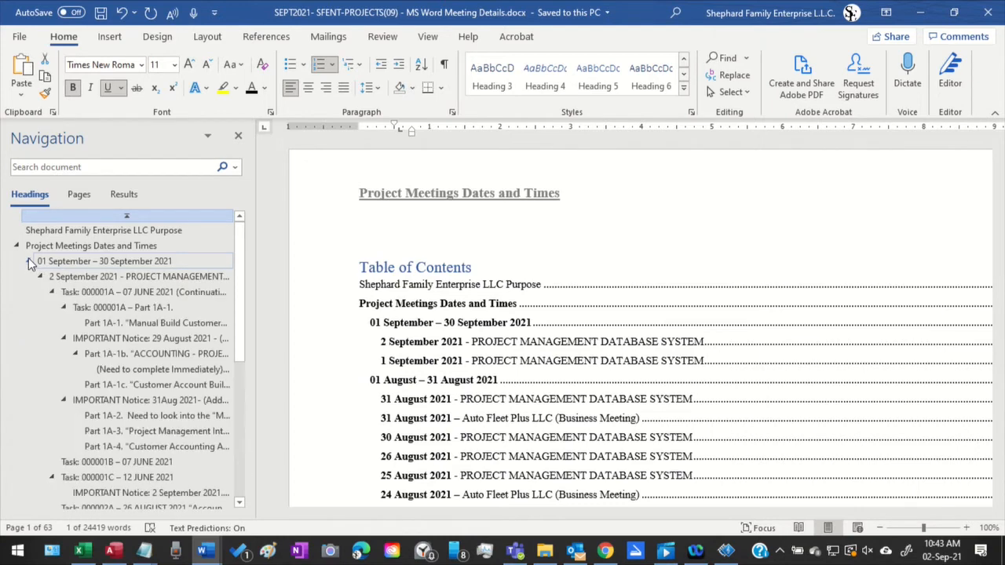
{"action": "left_click", "coordinate": [68, 277]}
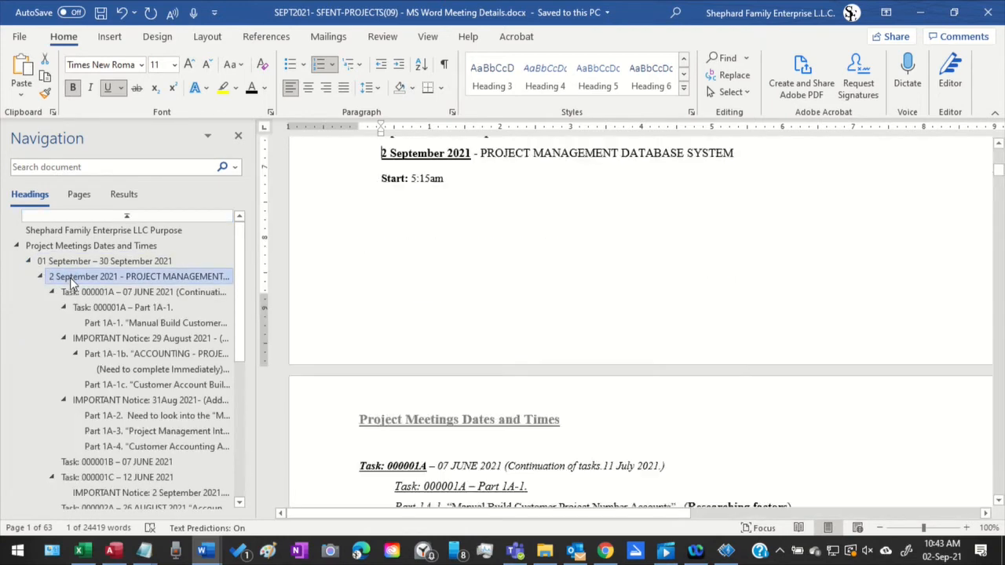
{"action": "scroll", "coordinate": [541, 294], "scroll_direction": "down", "scroll_amount": 5}
{"action": "scroll", "coordinate": [723, 382], "scroll_direction": "down", "scroll_amount": 15}
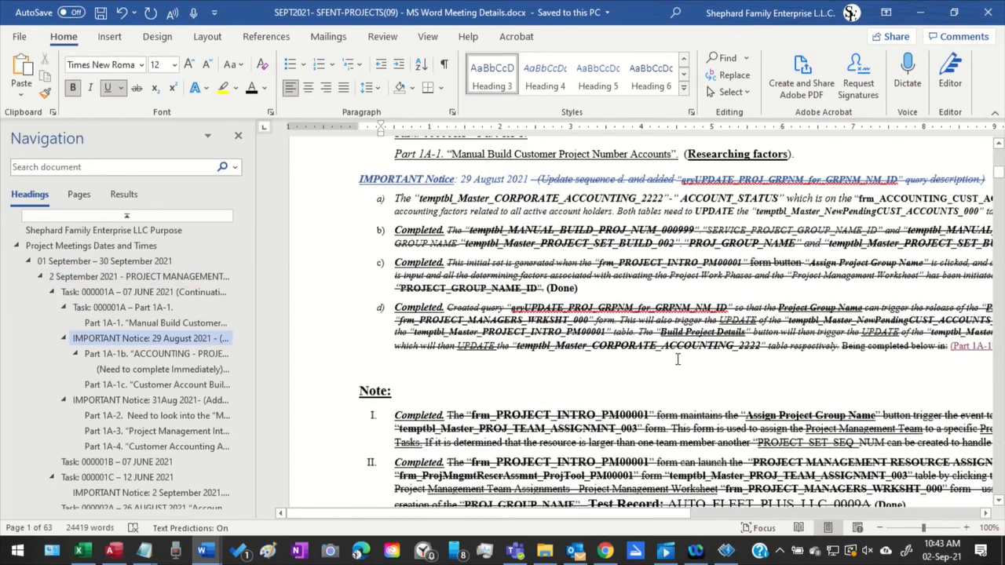
{"action": "scroll", "coordinate": [821, 224], "scroll_direction": "down", "scroll_amount": 8}
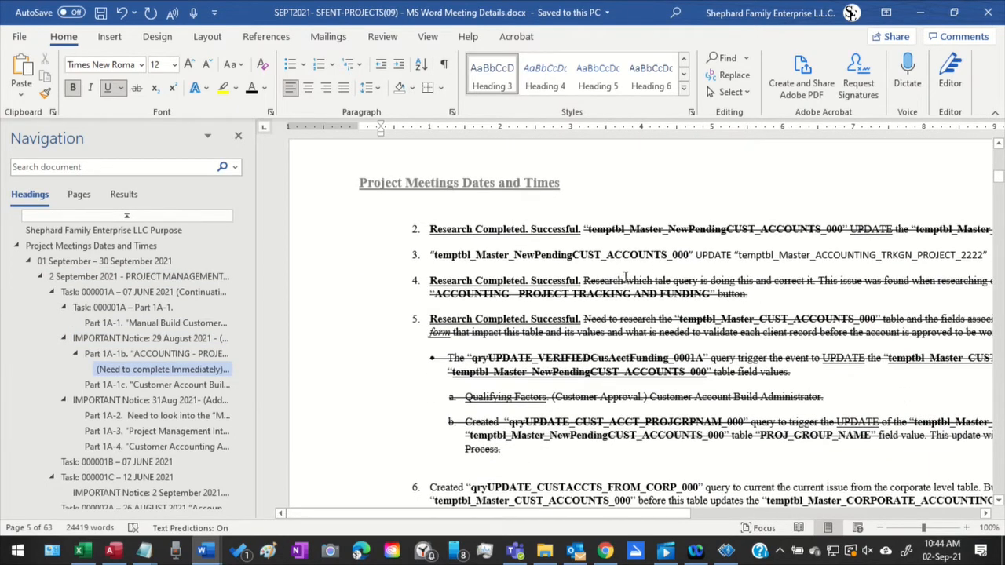
Review items 2 to 6 on customer account table updates, selecting temptbl_Master_NewPendingCUST_ACCOUNTS_000 in item 3
{"action": "left_click_drag", "start_coordinate": [412, 514], "coordinate": [487, 504]}
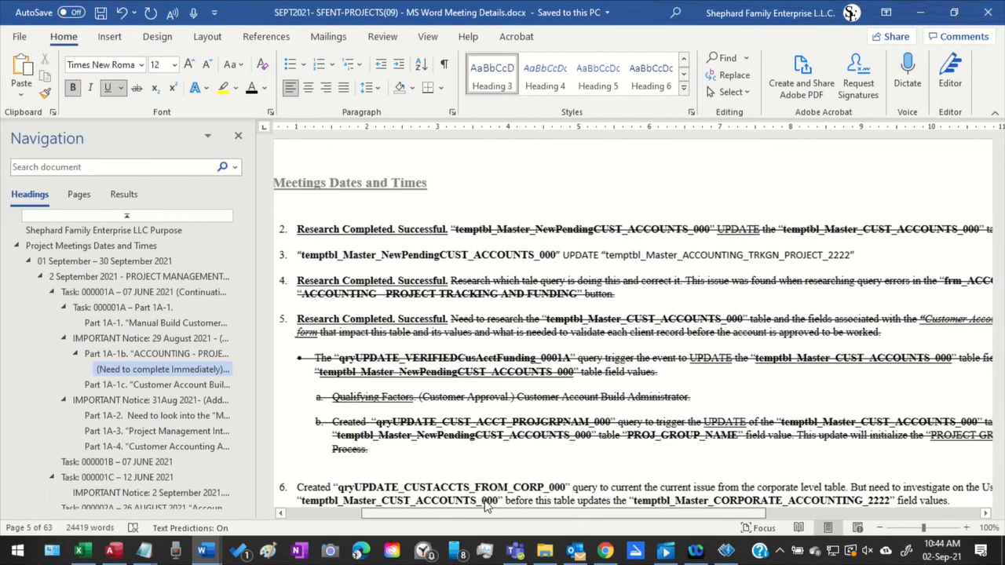
{"action": "scroll", "coordinate": [631, 214], "scroll_direction": "down", "scroll_amount": 1}
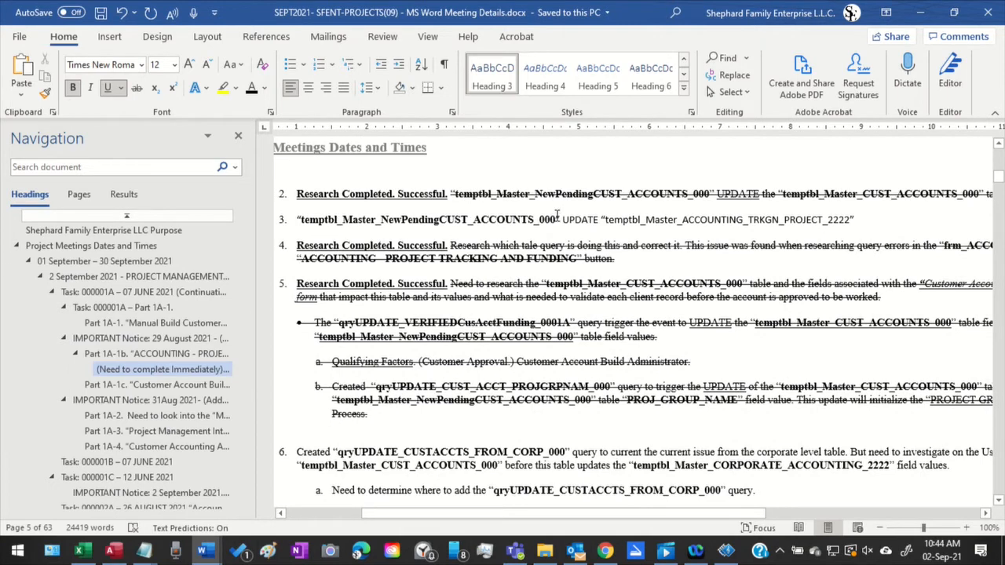
{"action": "left_click_drag", "start_coordinate": [557, 216], "coordinate": [317, 229]}
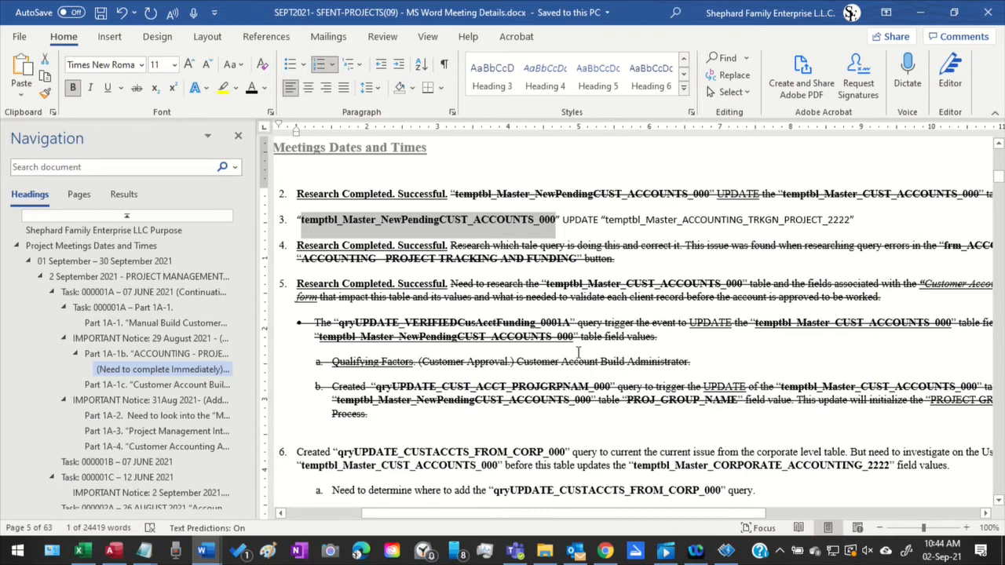
{"action": "scroll", "coordinate": [731, 333], "scroll_direction": "down", "scroll_amount": 4}
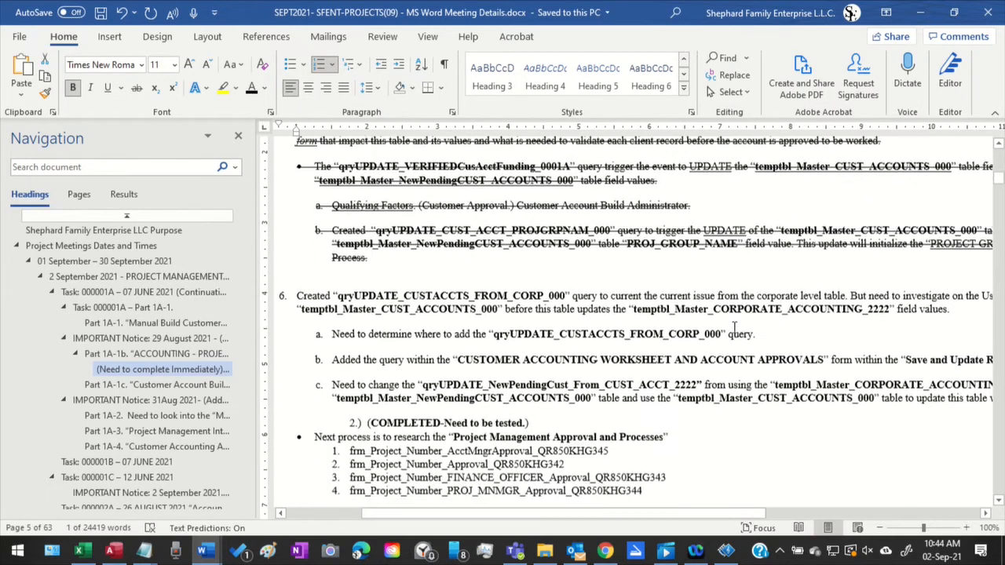
{"action": "scroll", "coordinate": [733, 319], "scroll_direction": "down", "scroll_amount": 2}
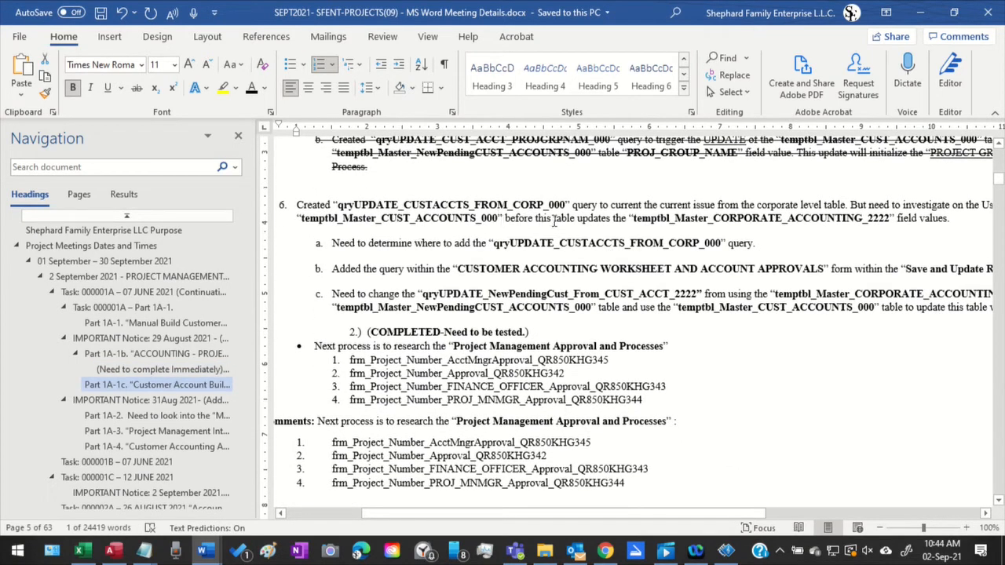
Read from Part 1A-2 to Task 000002A, examining the 2 September 2021 notice about the undefined PROJECT_SET_NUM
{"action": "scroll", "coordinate": [555, 219], "scroll_direction": "down", "scroll_amount": 10}
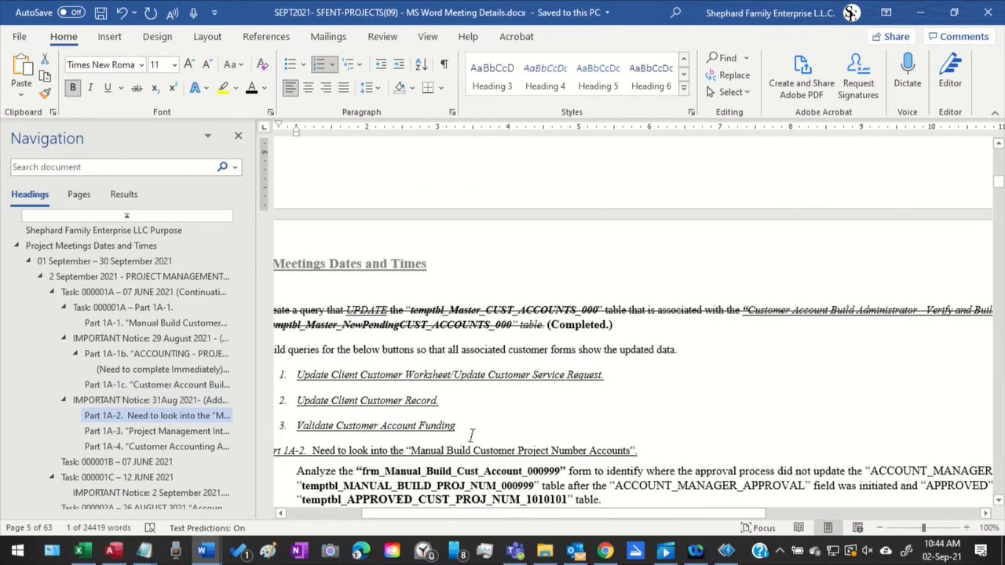
{"action": "scroll", "coordinate": [483, 439], "scroll_direction": "down", "scroll_amount": 6}
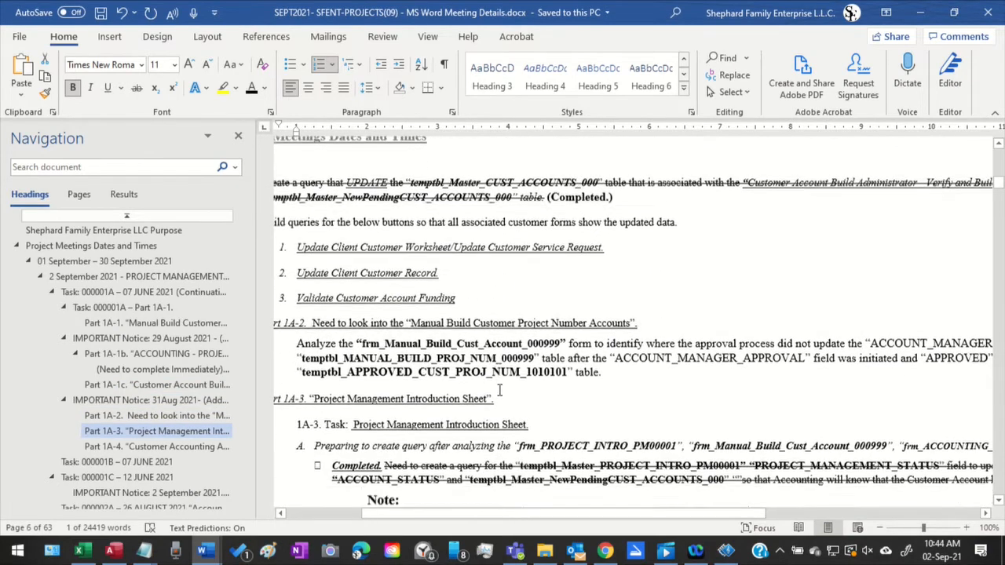
{"action": "scroll", "coordinate": [634, 374], "scroll_direction": "down", "scroll_amount": 5}
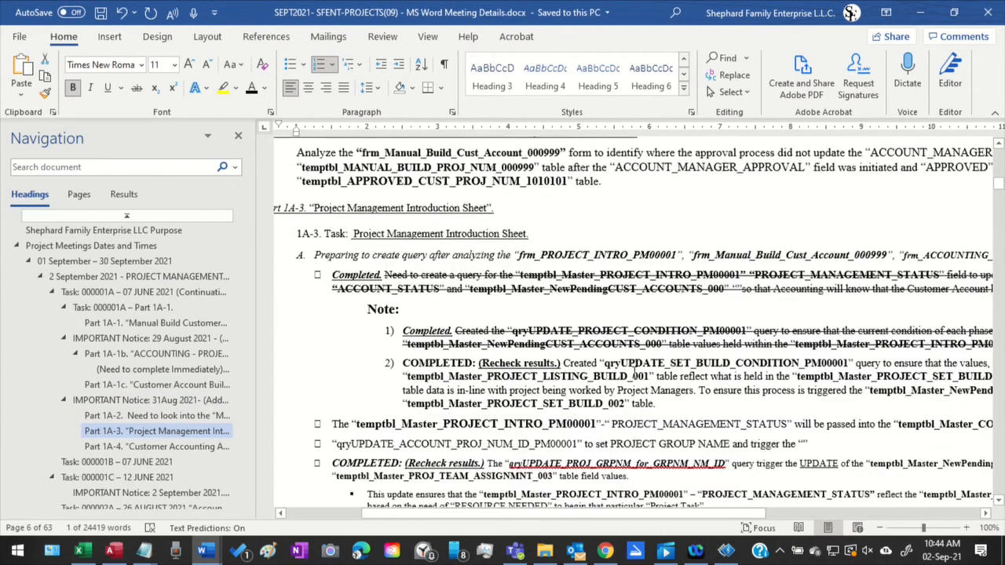
{"action": "scroll", "coordinate": [635, 373], "scroll_direction": "down", "scroll_amount": 12}
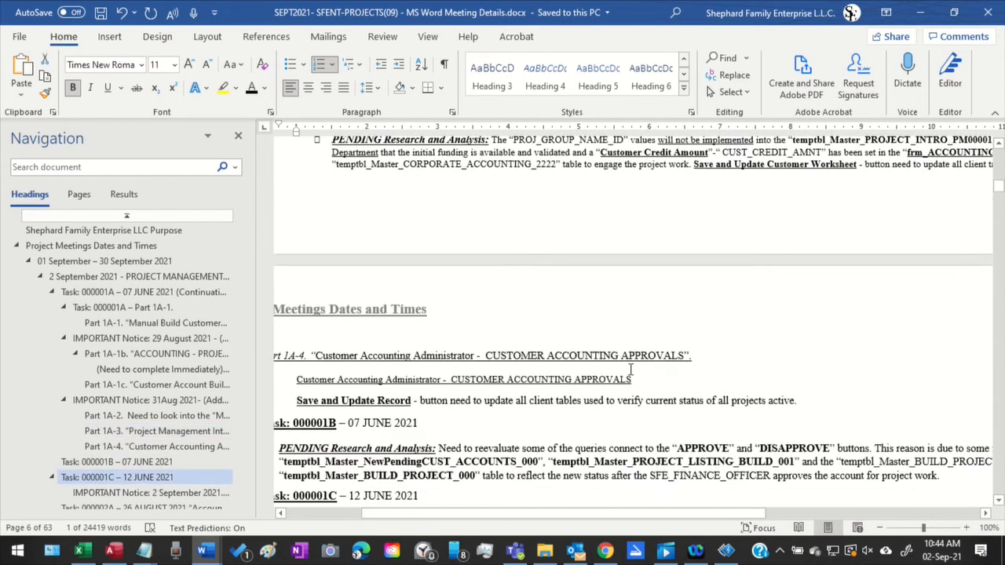
{"action": "scroll", "coordinate": [628, 369], "scroll_direction": "down", "scroll_amount": 1}
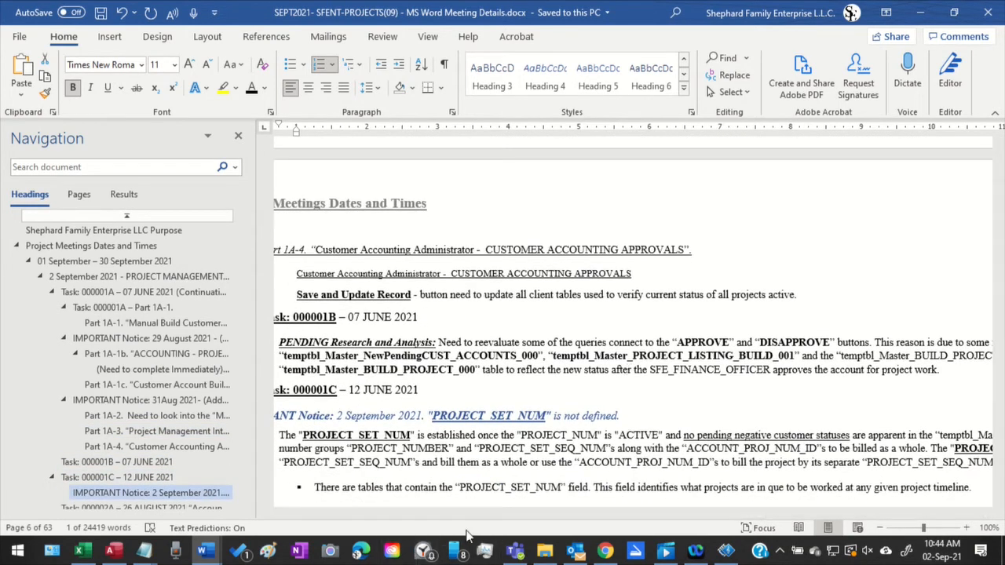
{"action": "scroll", "coordinate": [490, 495], "scroll_direction": "down", "scroll_amount": 2}
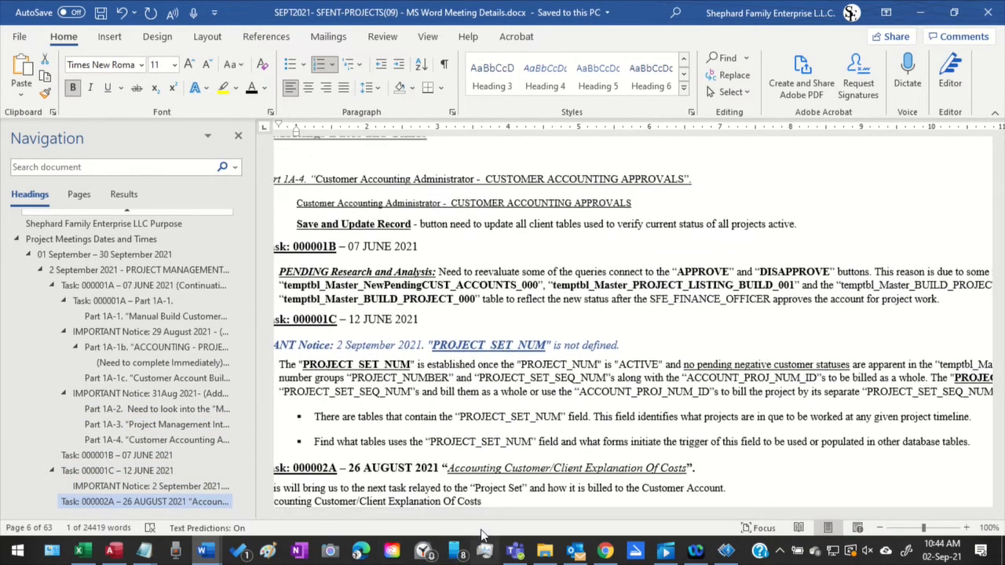
{"action": "left_click_drag", "start_coordinate": [471, 516], "coordinate": [452, 537]}
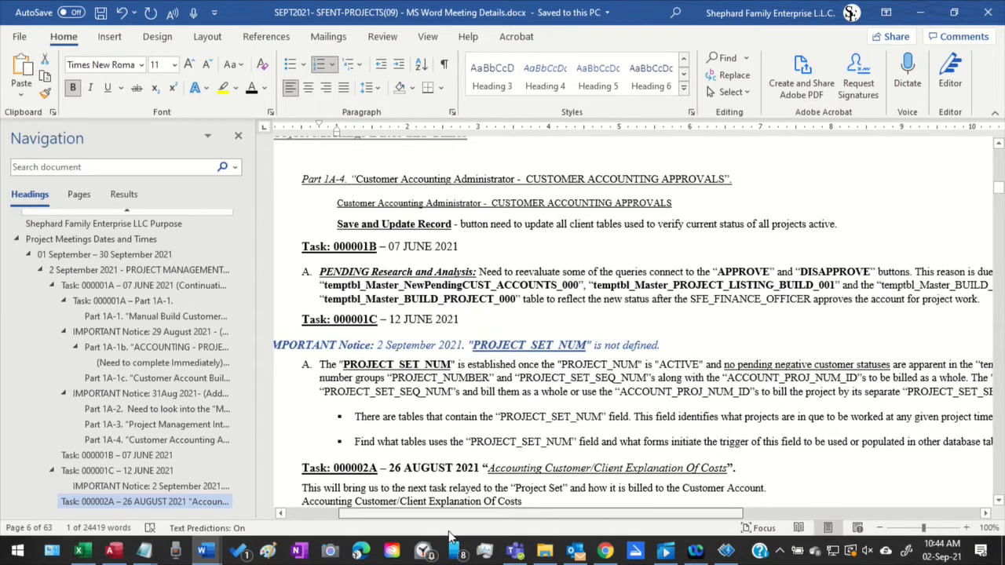
{"action": "mouse_move", "coordinate": [451, 536]}
{"action": "left_mouse_down"}
{"action": "mouse_move", "coordinate": [501, 540]}
{"action": "mouse_move", "coordinate": [454, 552]}
{"action": "left_mouse_up"}
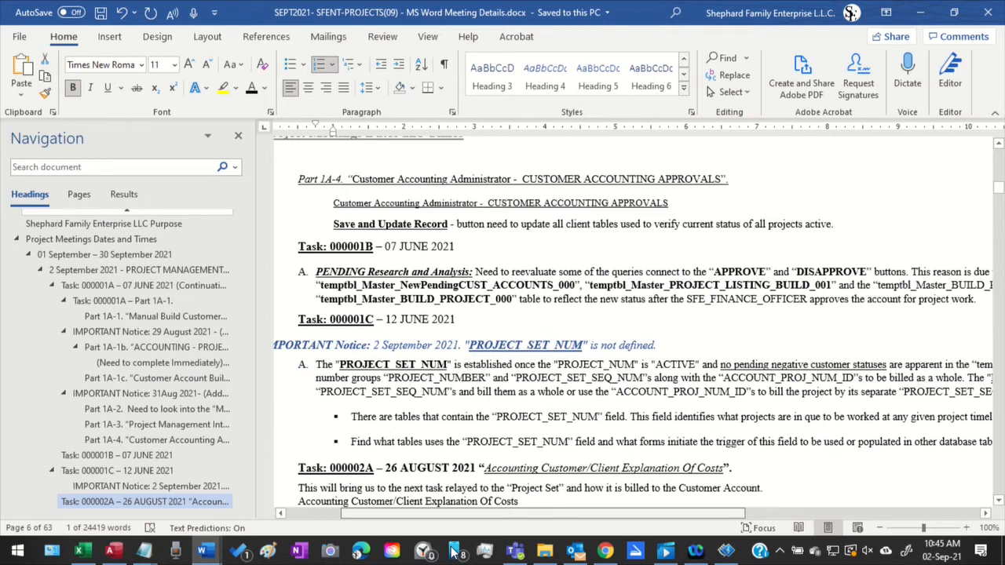
{"action": "left_click_drag", "start_coordinate": [451, 547], "coordinate": [370, 555]}
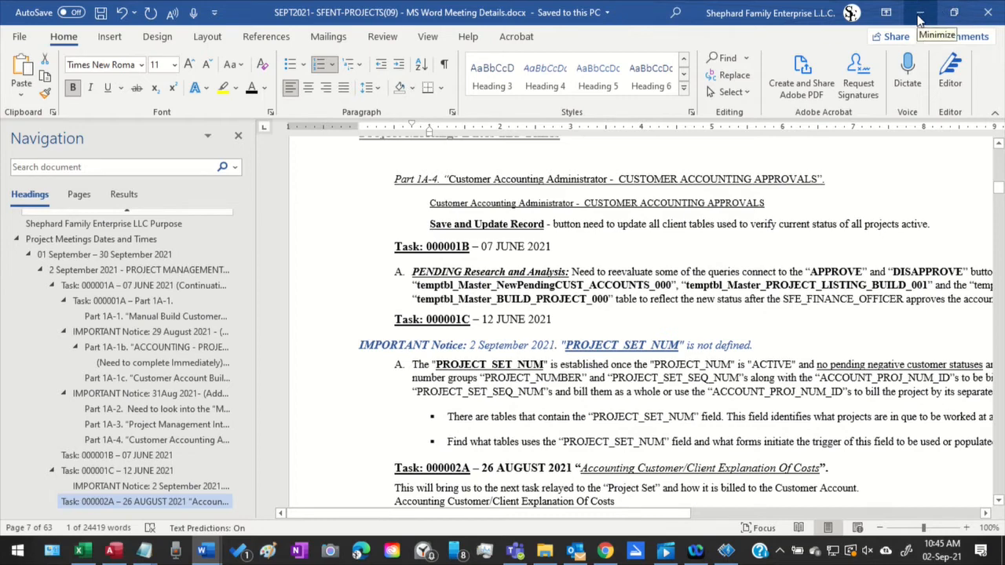
Switch to the Access database and minimize the Project Management Introduction Sheet and the Assignments Worksheet
{"action": "left_click", "coordinate": [920, 16]}
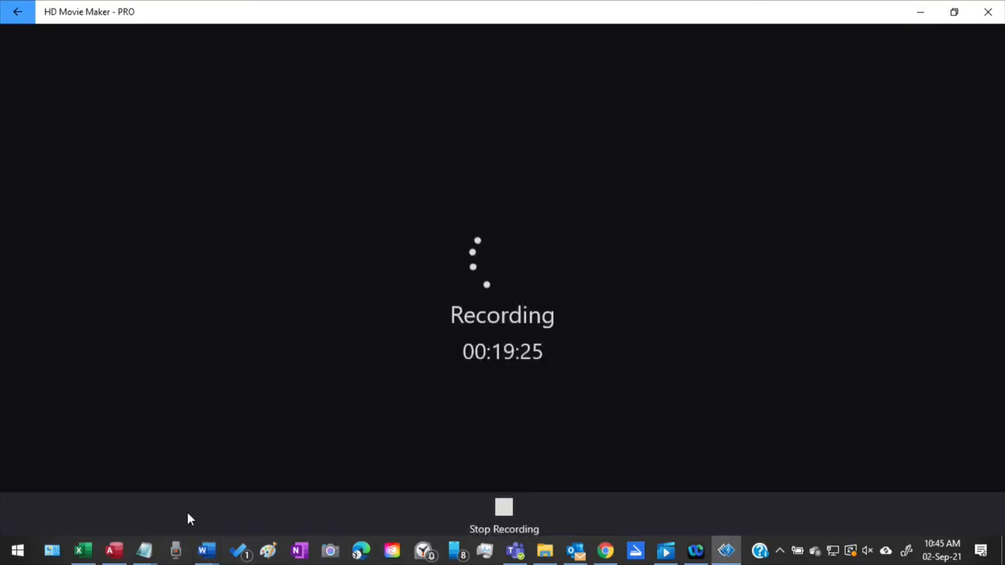
{"action": "left_click", "coordinate": [113, 550]}
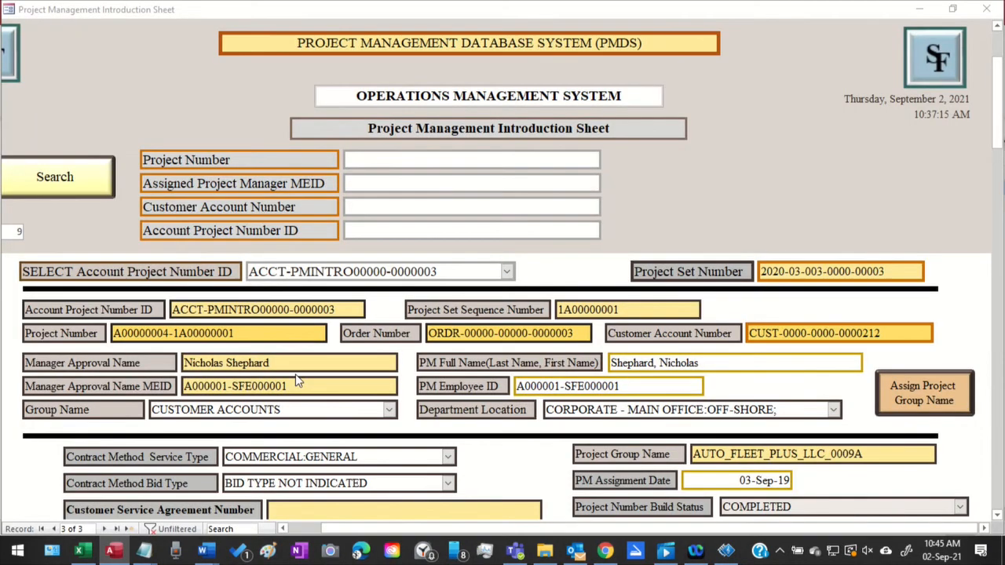
{"action": "left_click", "coordinate": [914, 14]}
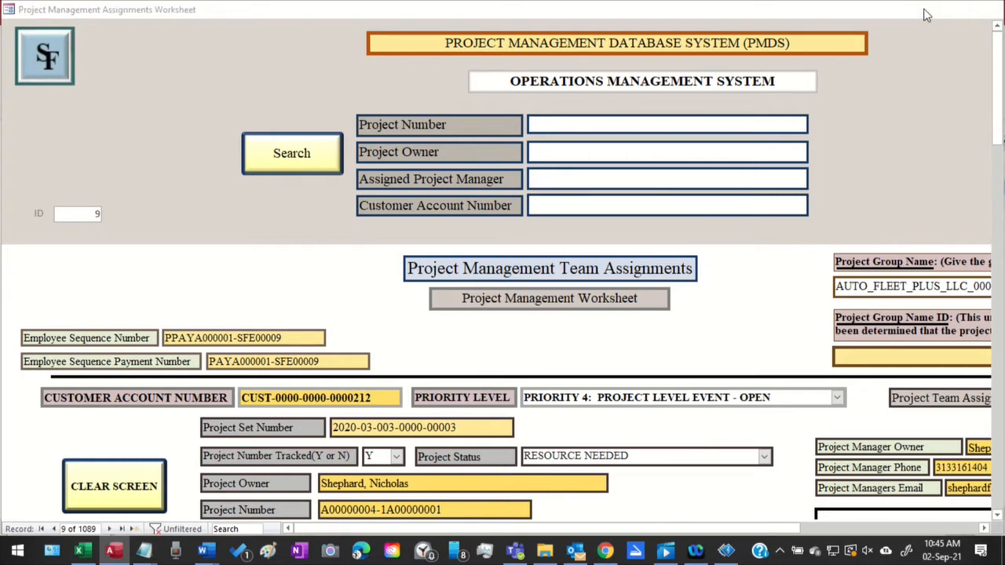
{"action": "left_click", "coordinate": [922, 10]}
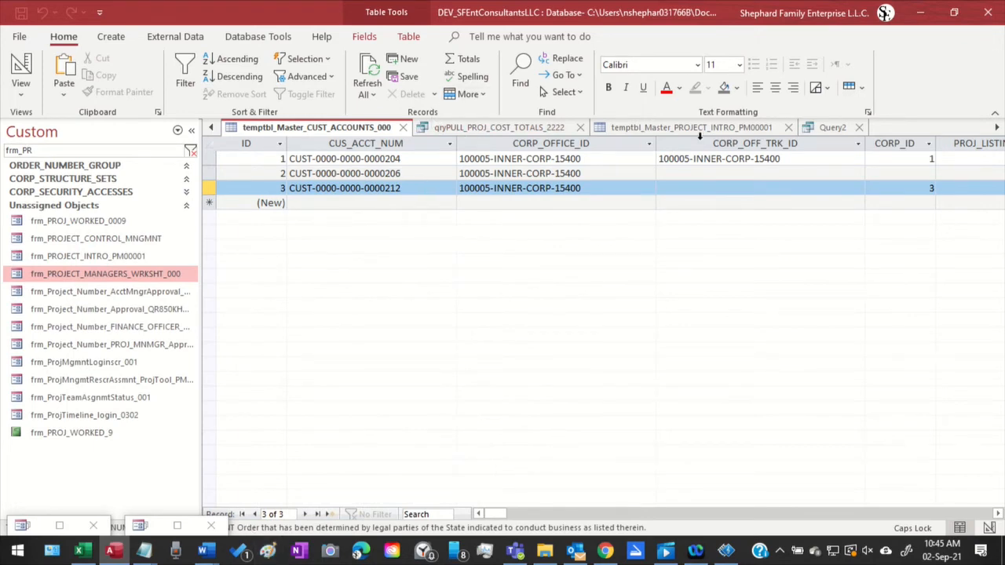
Show the frm_ACCTNG_PROJ_TRKNG_FUNDING_2222 design and examine its project identifier, customer account and department account fields
{"action": "left_click", "coordinate": [997, 128]}
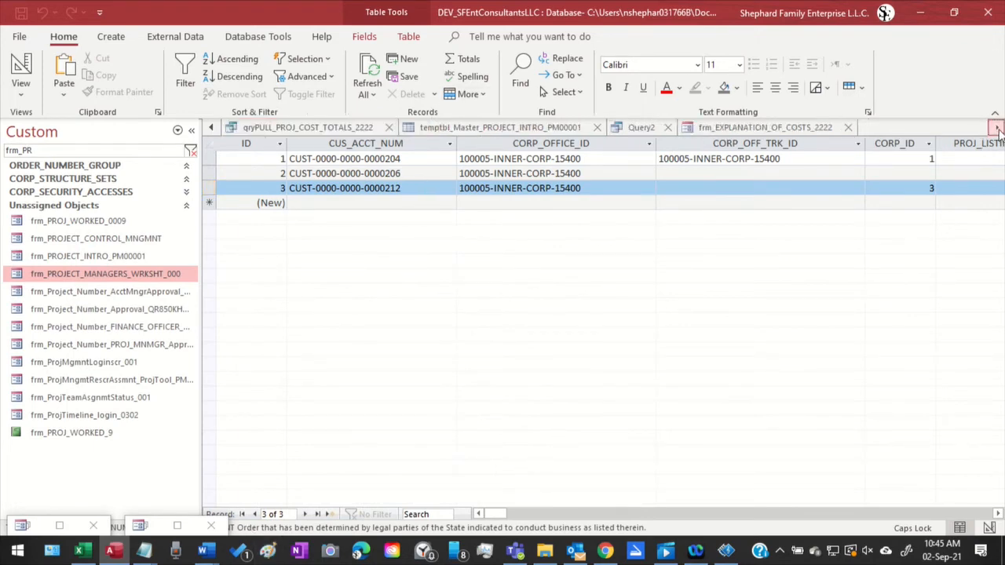
{"action": "left_click", "coordinate": [997, 128]}
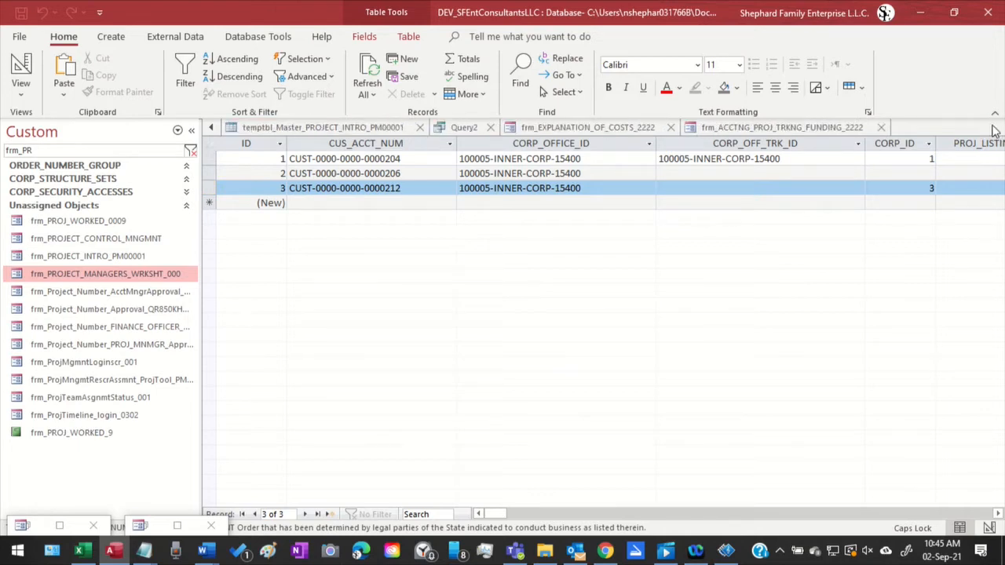
{"action": "left_click", "coordinate": [790, 128]}
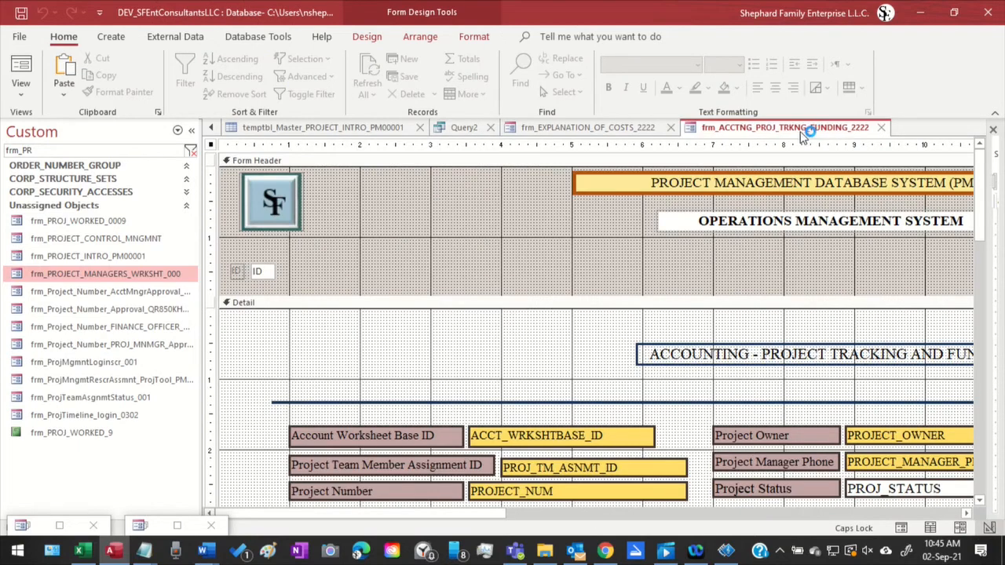
{"action": "scroll", "coordinate": [653, 341], "scroll_direction": "down", "scroll_amount": 5}
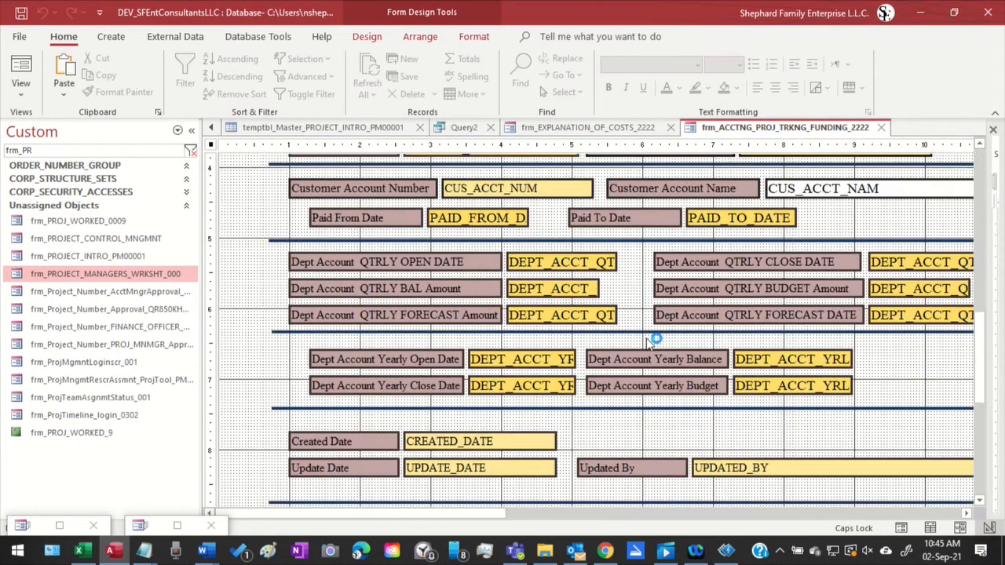
{"action": "scroll", "coordinate": [654, 339], "scroll_direction": "up", "scroll_amount": 1}
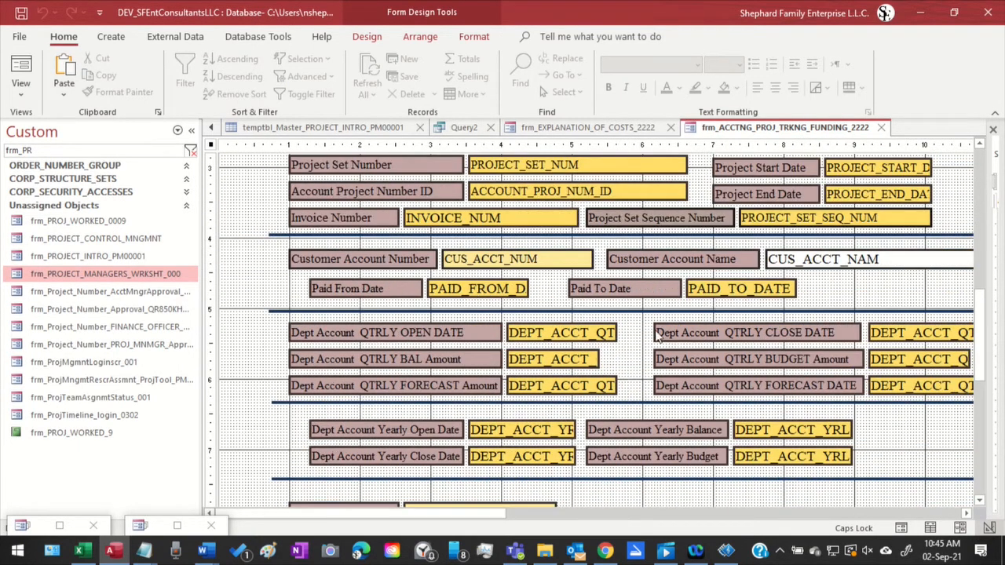
{"action": "left_click", "coordinate": [215, 128]}
{"action": "left_click", "coordinate": [215, 128]}
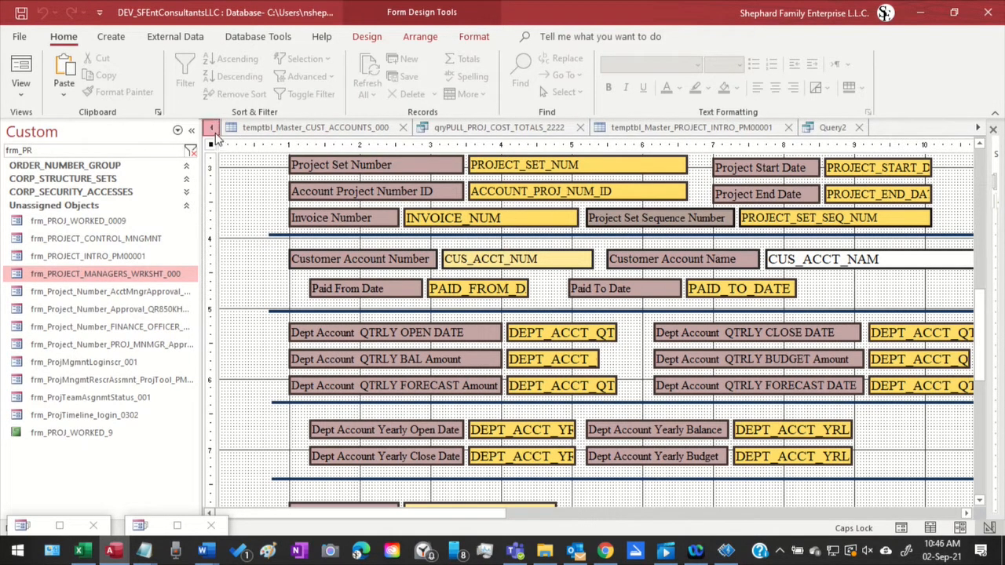
Show frm_ACCOUNTING_CUST_ACCTS_2222 in Form View, maximize the worksheet window, and go to the third customer record
{"action": "left_click", "coordinate": [212, 128]}
{"action": "left_click", "coordinate": [306, 130]}
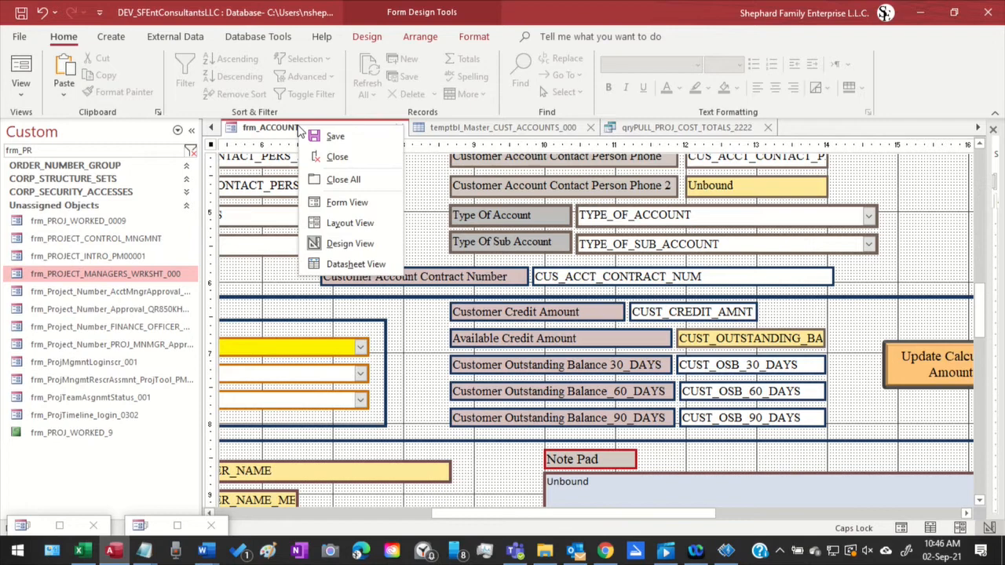
{"action": "left_click", "coordinate": [343, 202]}
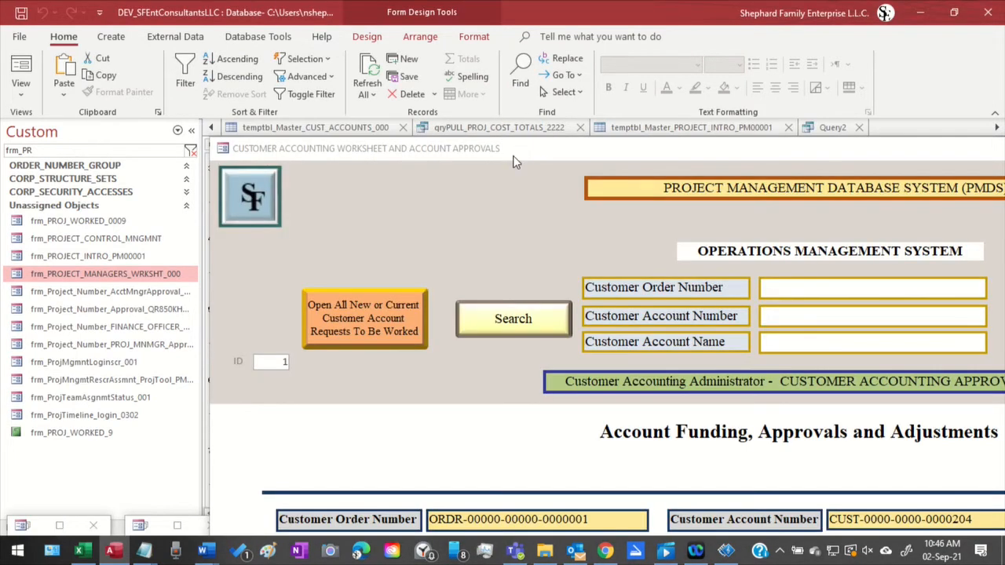
{"action": "left_click_drag", "start_coordinate": [512, 155], "coordinate": [303, 0]}
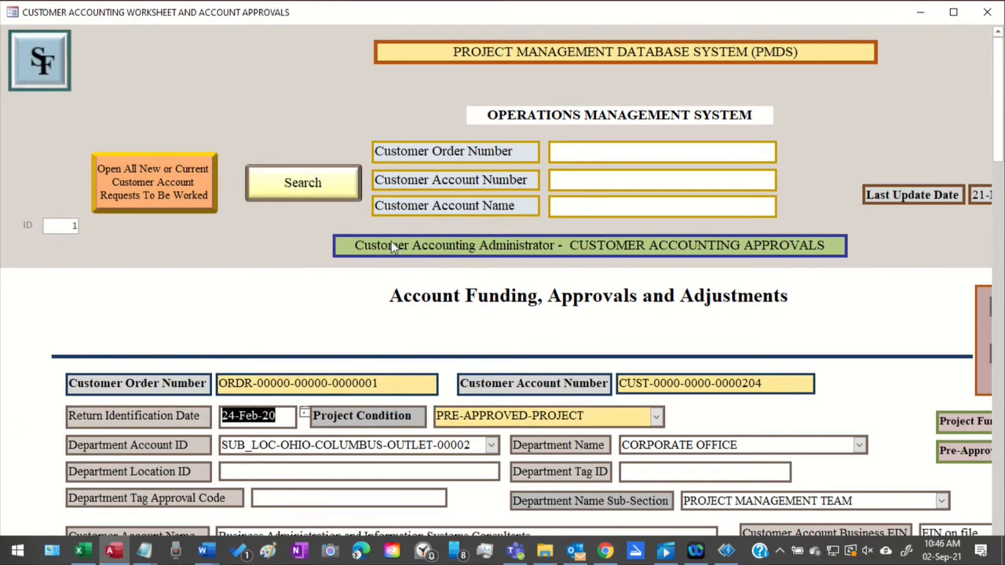
{"action": "left_click", "coordinate": [956, 11]}
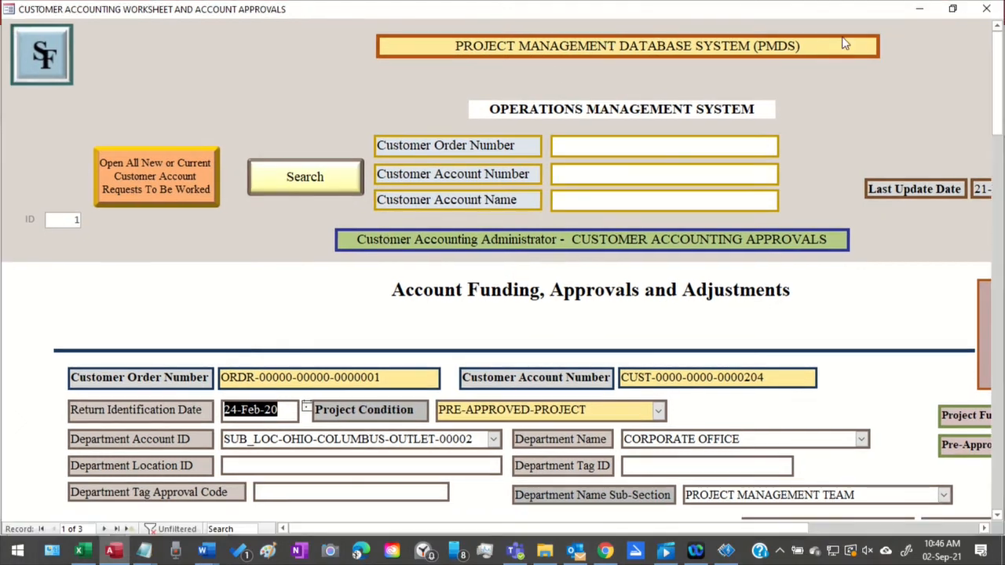
{"action": "left_click", "coordinate": [104, 529]}
{"action": "left_click", "coordinate": [104, 529]}
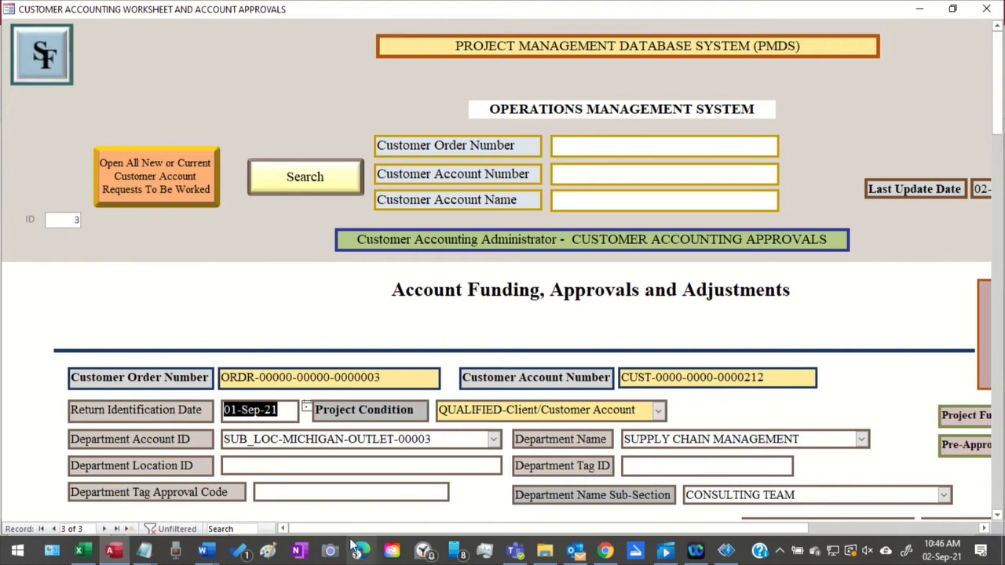
Examine the record's last update date, project funding statuses, department fields and customer contact details
{"action": "left_click_drag", "start_coordinate": [358, 529], "coordinate": [565, 527]}
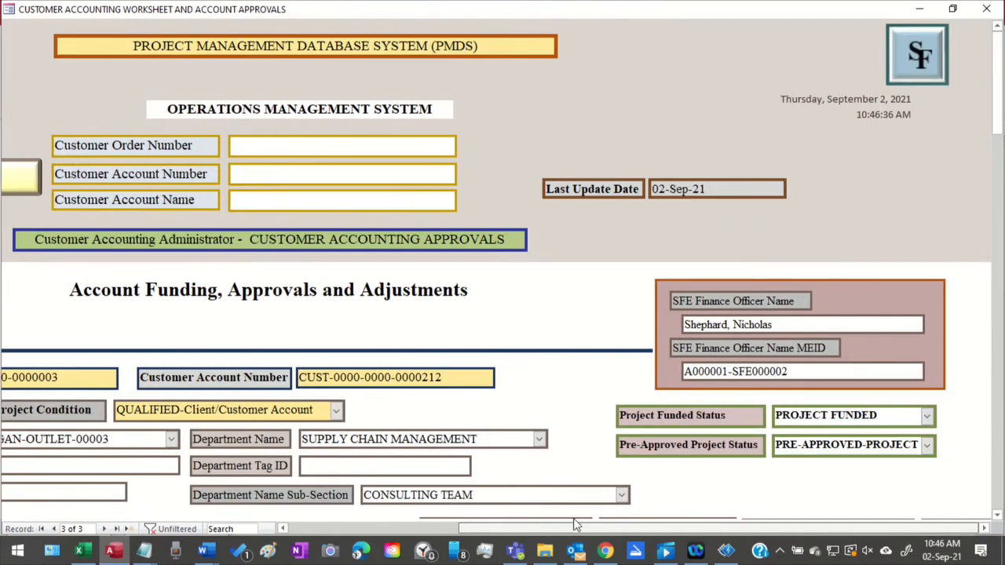
{"action": "scroll", "coordinate": [606, 389], "scroll_direction": "down", "scroll_amount": 2}
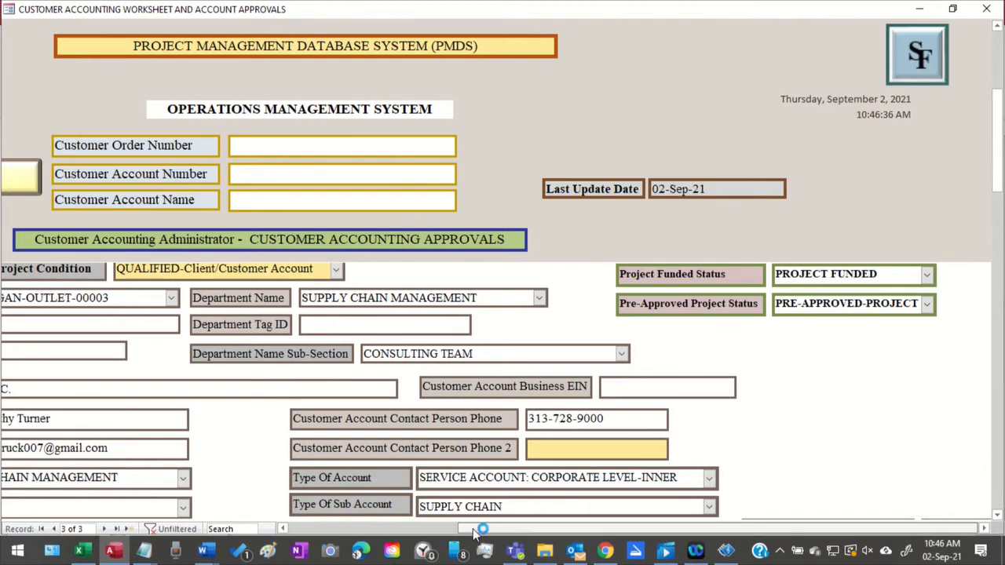
{"action": "left_click_drag", "start_coordinate": [471, 528], "coordinate": [292, 529]}
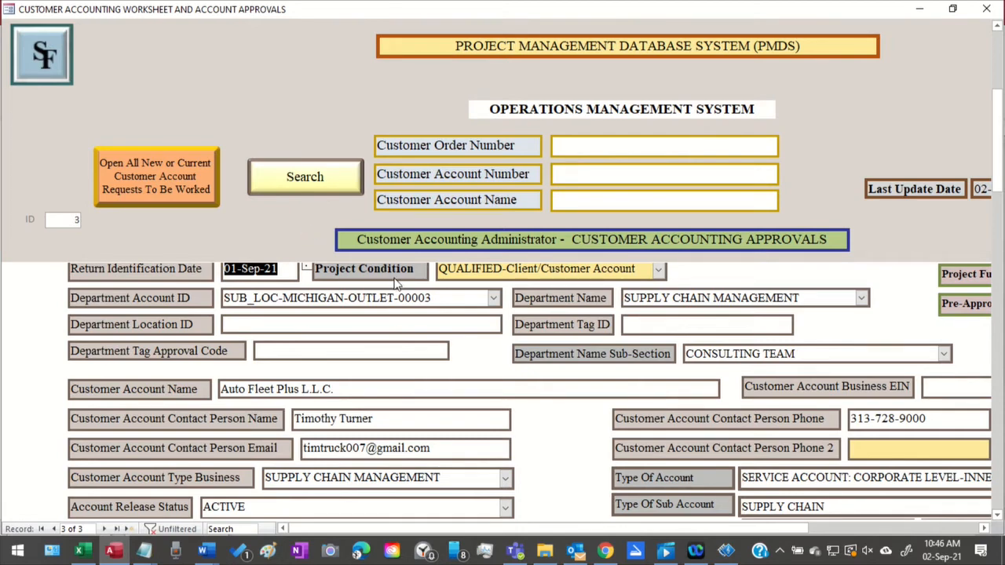
{"action": "scroll", "coordinate": [413, 353], "scroll_direction": "up", "scroll_amount": 3}
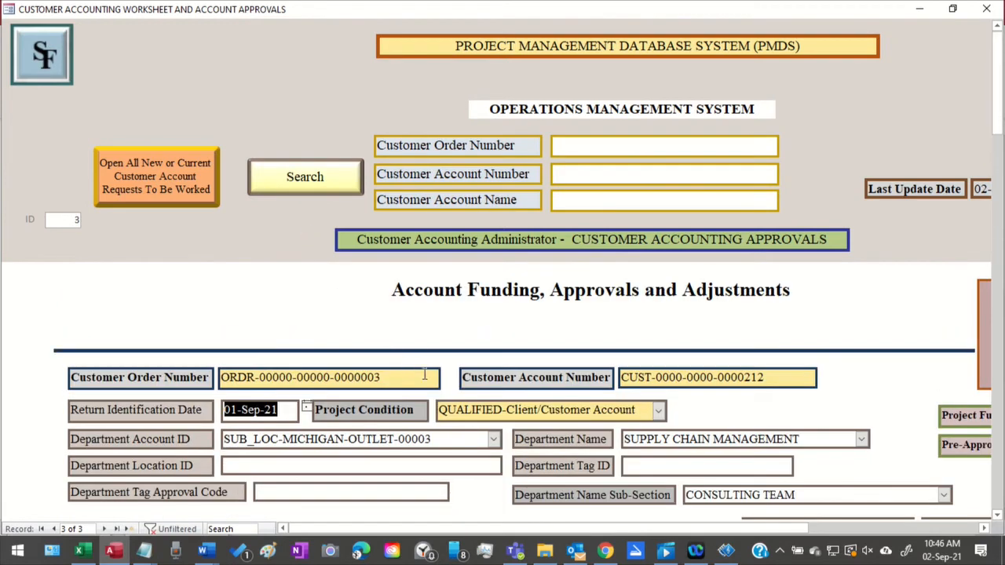
{"action": "scroll", "coordinate": [423, 371], "scroll_direction": "down", "scroll_amount": 1}
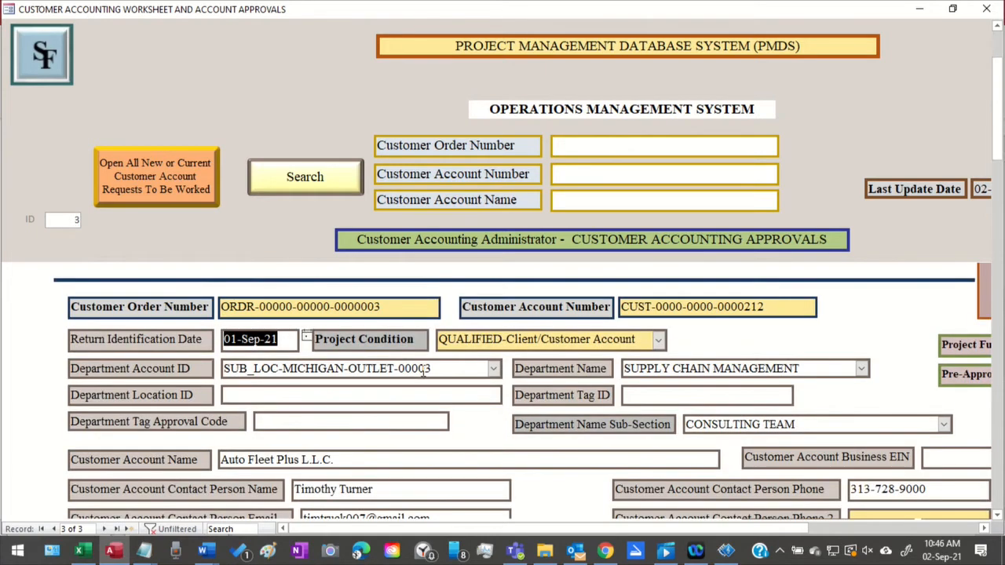
{"action": "scroll", "coordinate": [425, 368], "scroll_direction": "down", "scroll_amount": 1}
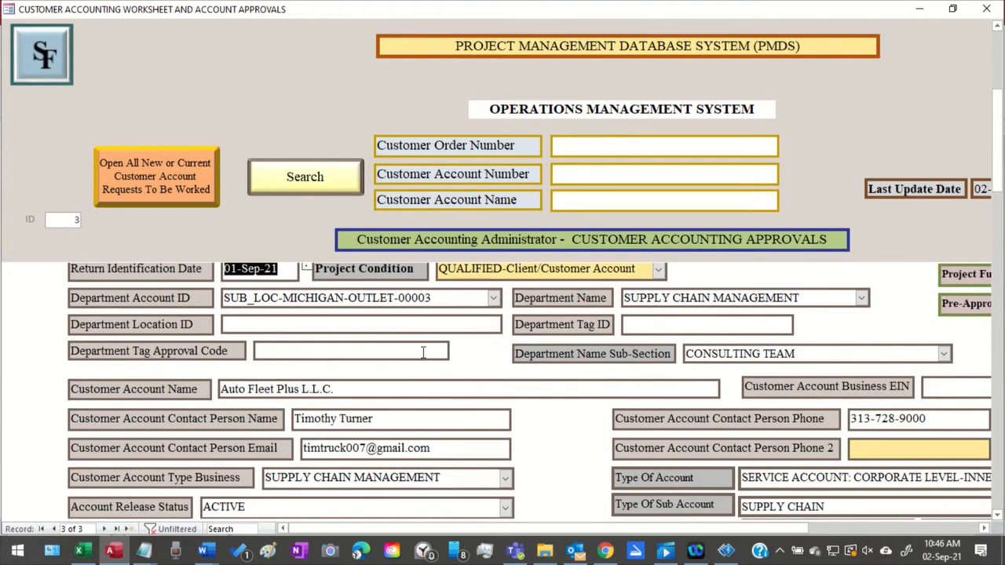
Review the record's credit and outstanding balances, account statuses, manager details, fiscal period and ledger log fields
{"action": "scroll", "coordinate": [422, 350], "scroll_direction": "down", "scroll_amount": 3}
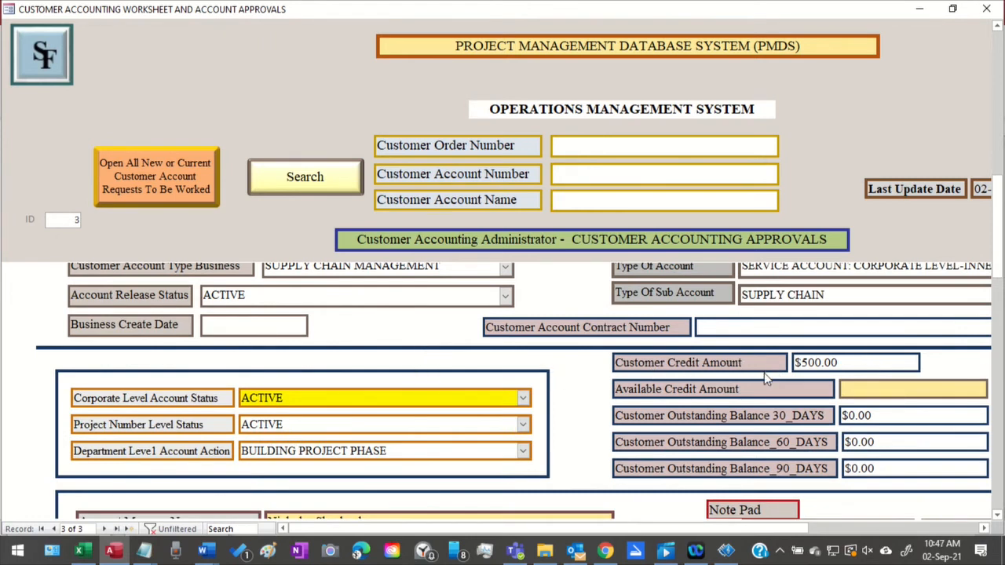
{"action": "scroll", "coordinate": [767, 379], "scroll_direction": "down", "scroll_amount": 3}
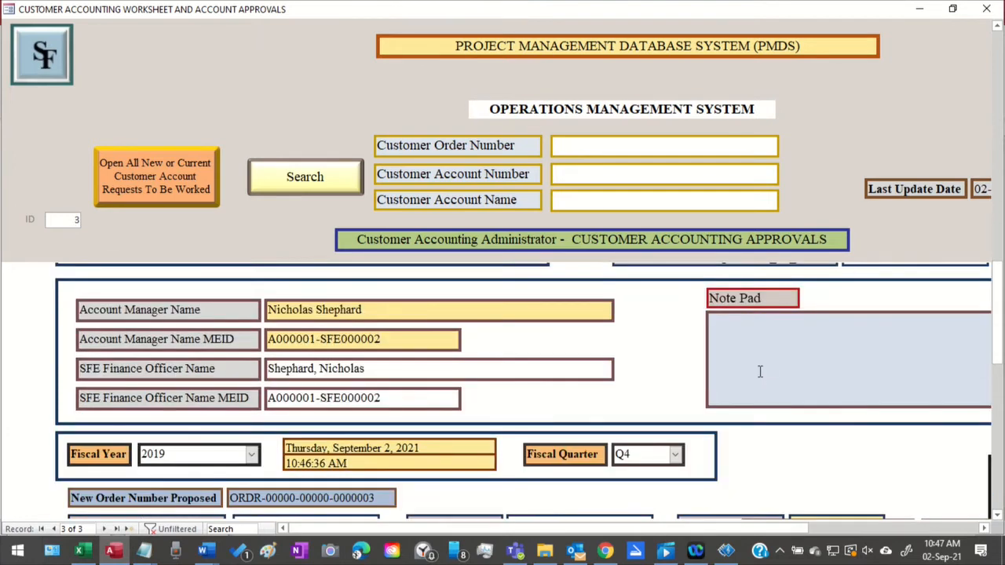
{"action": "scroll", "coordinate": [760, 374], "scroll_direction": "down", "scroll_amount": 1}
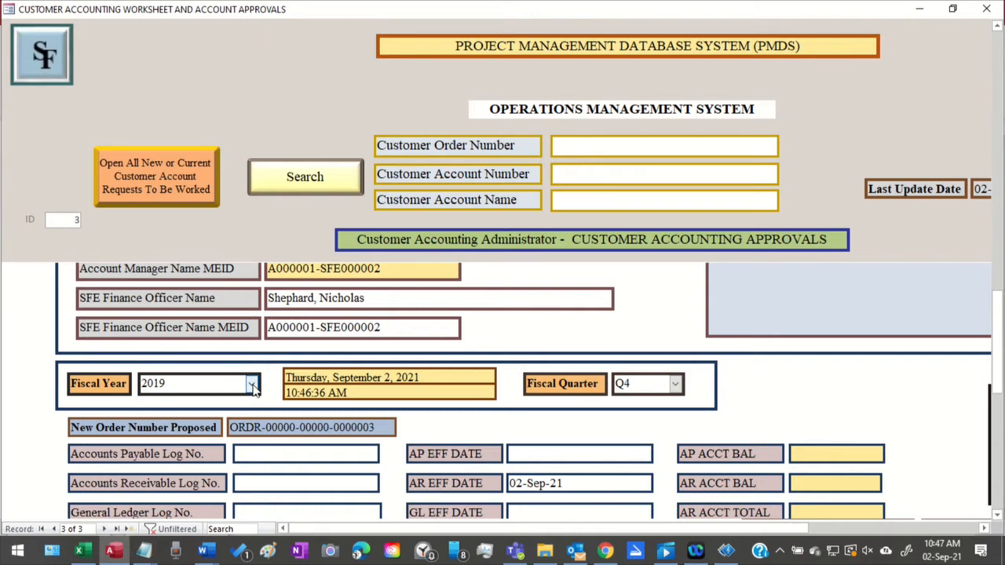
{"action": "scroll", "coordinate": [511, 400], "scroll_direction": "down", "scroll_amount": 2}
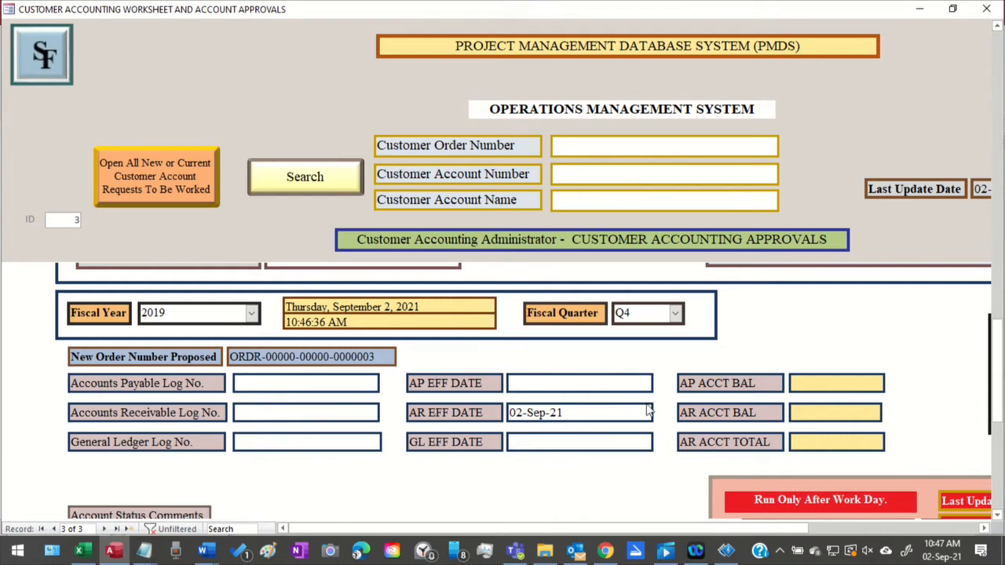
{"action": "scroll", "coordinate": [636, 412], "scroll_direction": "down", "scroll_amount": 3}
{"action": "scroll", "coordinate": [613, 408], "scroll_direction": "up", "scroll_amount": 3}
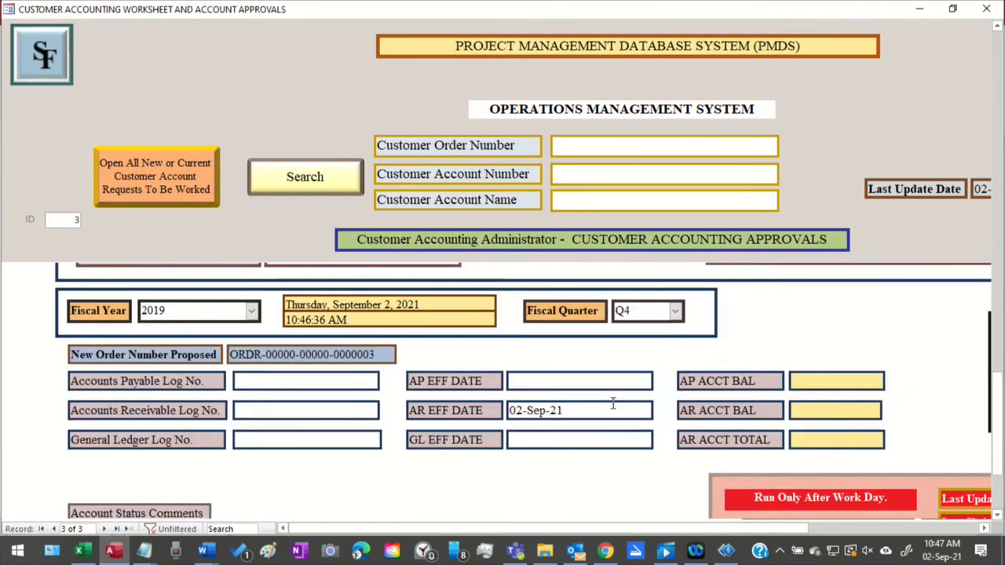
Recheck the customer account number and project status fields, and minimize the Customer Accounting Worksheet
{"action": "scroll", "coordinate": [613, 403], "scroll_direction": "up", "scroll_amount": 8}
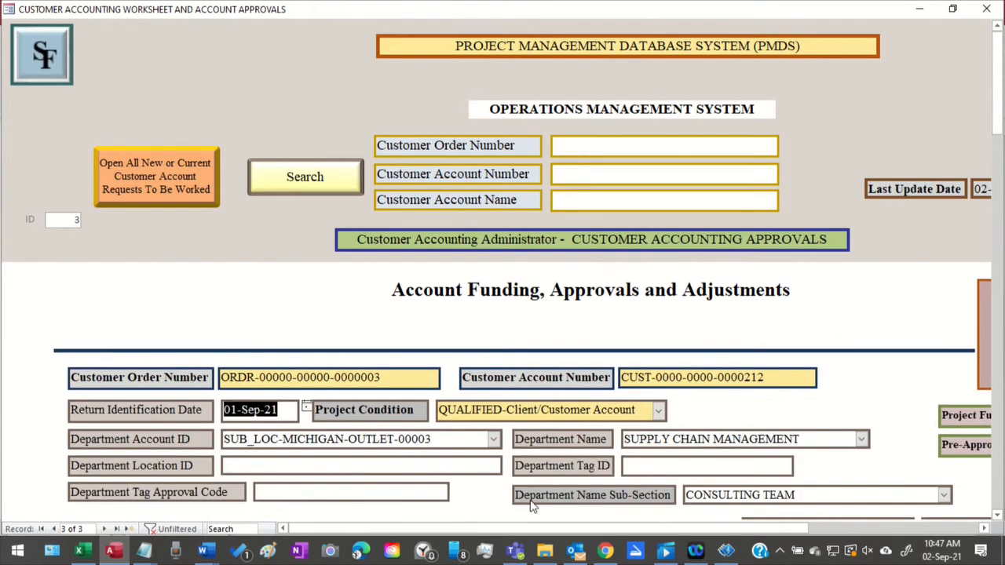
{"action": "left_click_drag", "start_coordinate": [466, 528], "coordinate": [611, 538]}
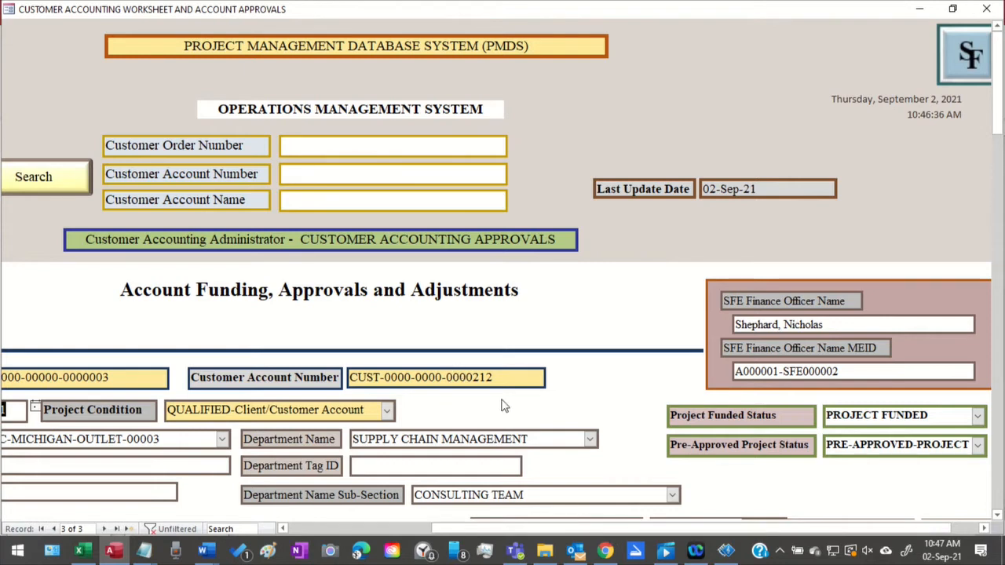
{"action": "left_click_drag", "start_coordinate": [493, 527], "coordinate": [389, 538]}
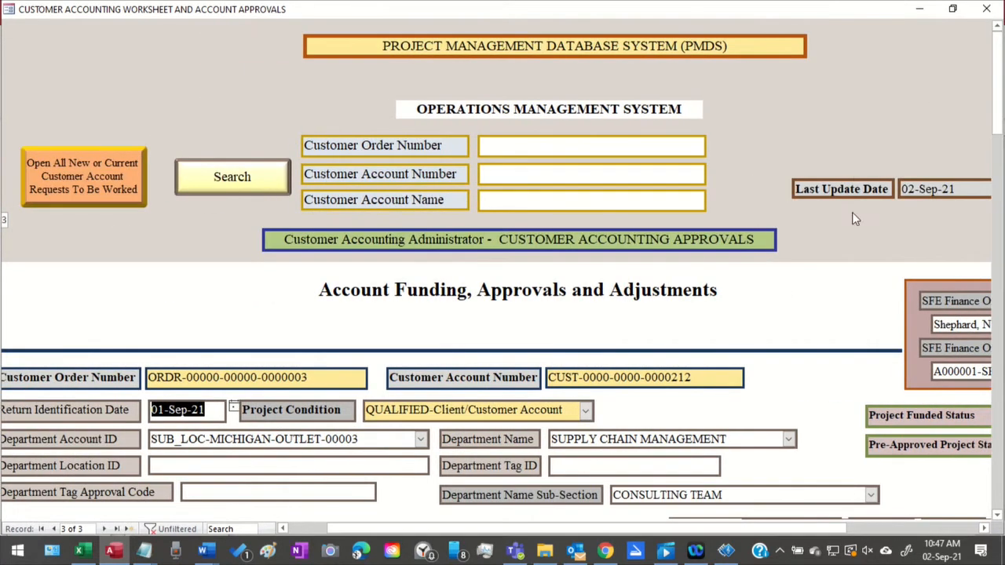
{"action": "left_click", "coordinate": [919, 10]}
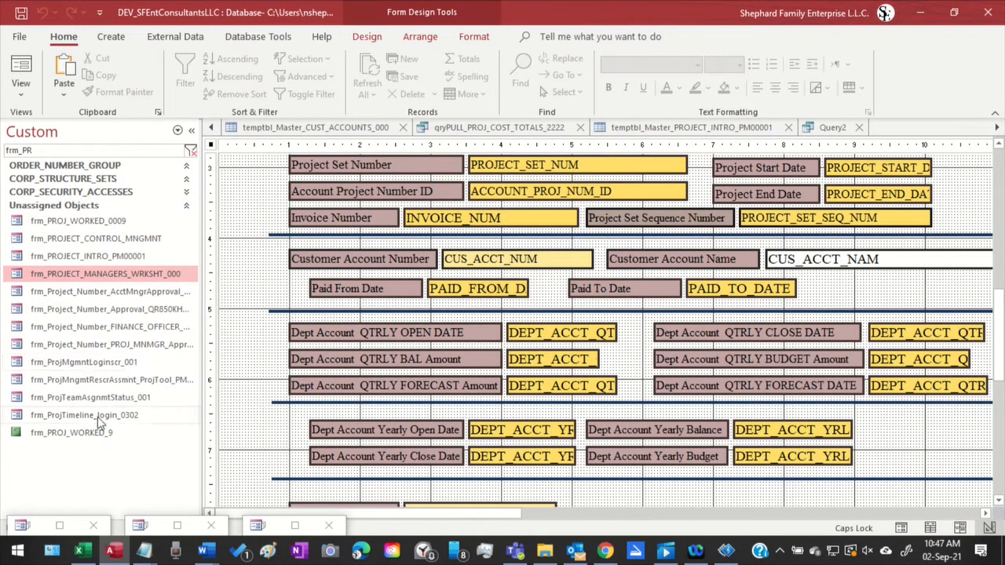
Open Query2 and clear the Update To expression for TASK_1_ITEM_1_CURRENT_COST
{"action": "left_click", "coordinate": [830, 128]}
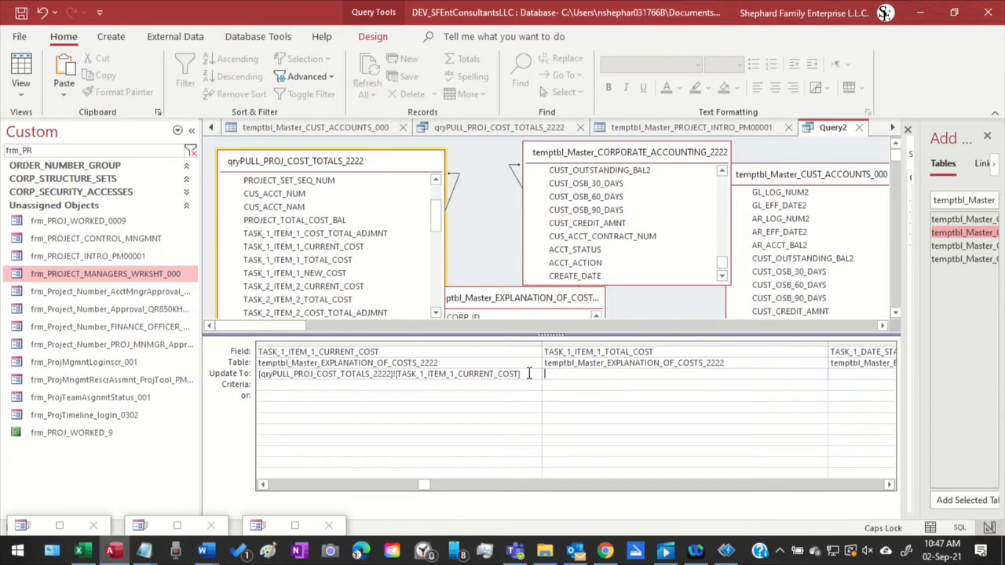
{"action": "key", "text": "ctrl+a"}
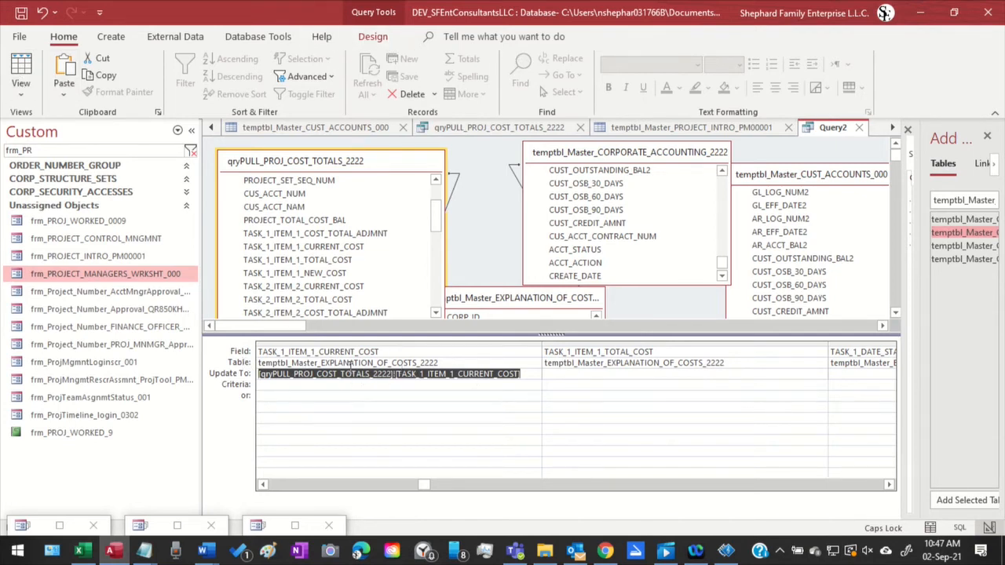
{"action": "key", "text": "Delete"}
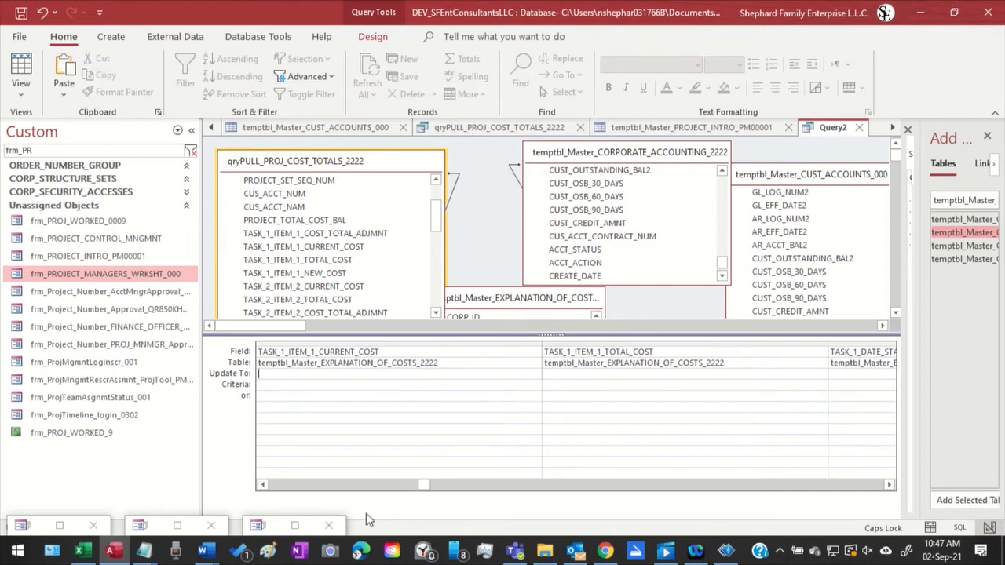
Remove qryPULL_PROJ_COST_TOTALS_2222 from Query2 and move the temptbl_Master_EXPLANATION_OF_COSTS_2222 field list into its place
{"action": "left_click_drag", "start_coordinate": [424, 485], "coordinate": [413, 484]}
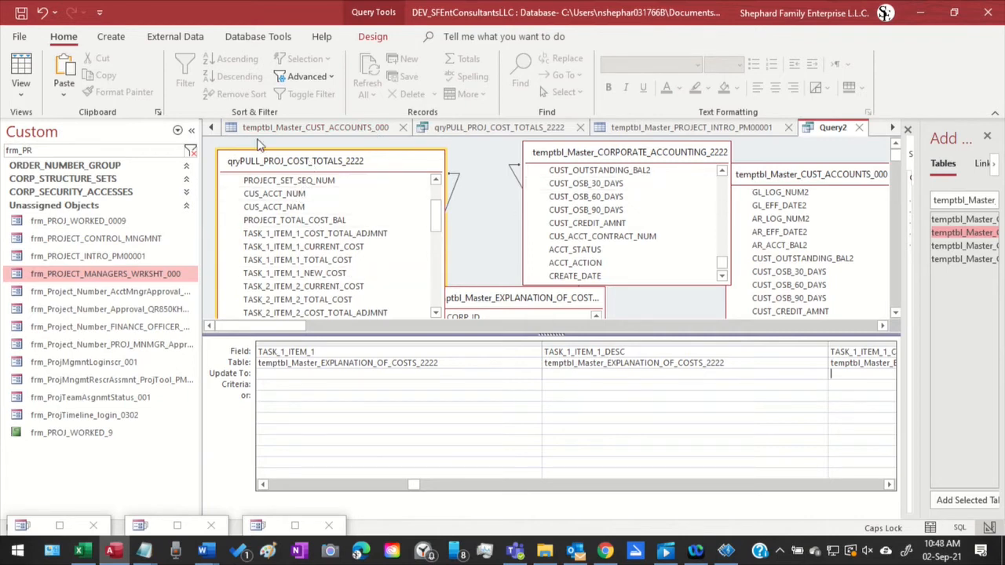
{"action": "left_click", "coordinate": [238, 168]}
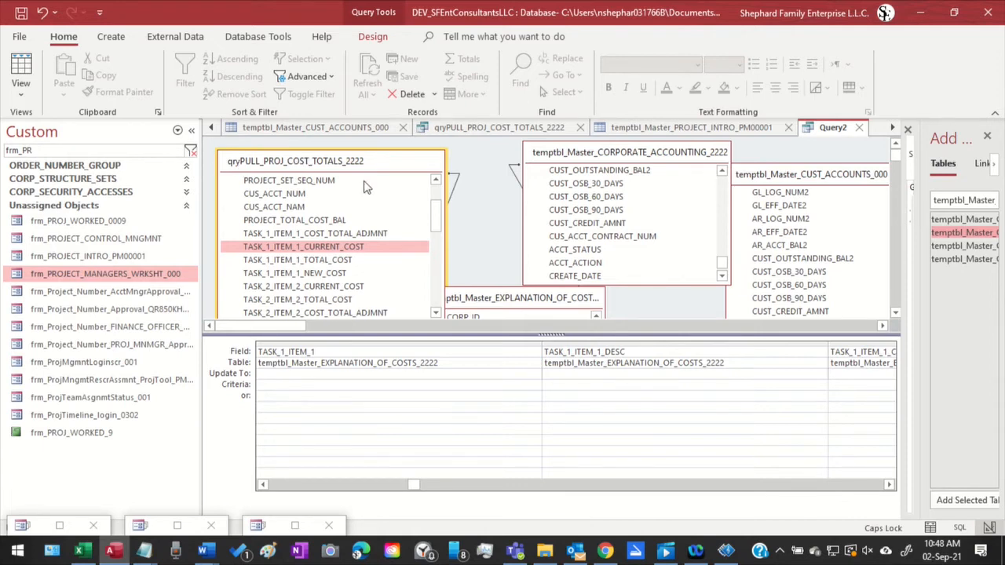
{"action": "left_click_drag", "start_coordinate": [497, 308], "coordinate": [544, 155]}
{"action": "scroll", "coordinate": [562, 206], "scroll_direction": "up", "scroll_amount": 1}
{"action": "scroll", "coordinate": [562, 206], "scroll_direction": "down", "scroll_amount": 3}
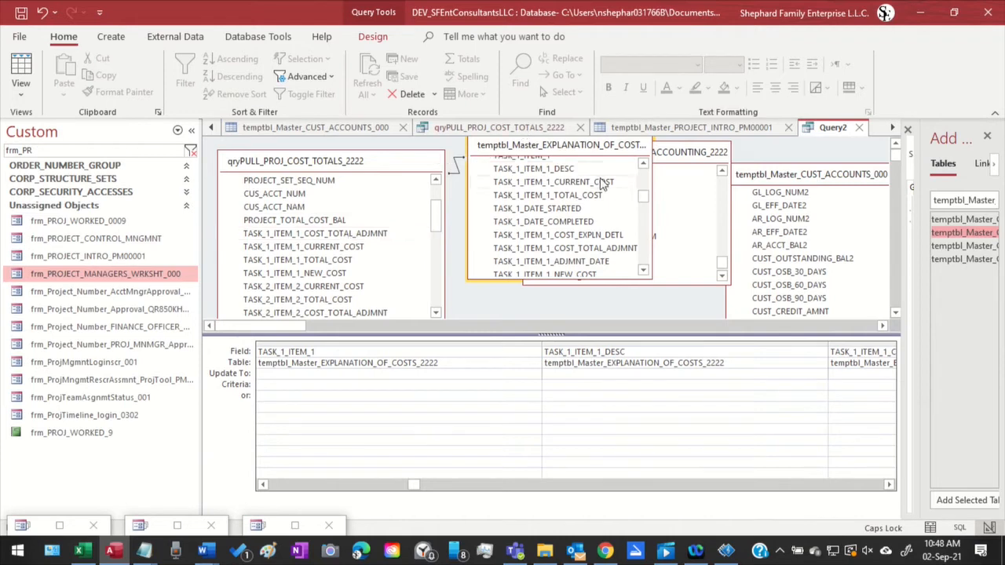
{"action": "left_click", "coordinate": [353, 165]}
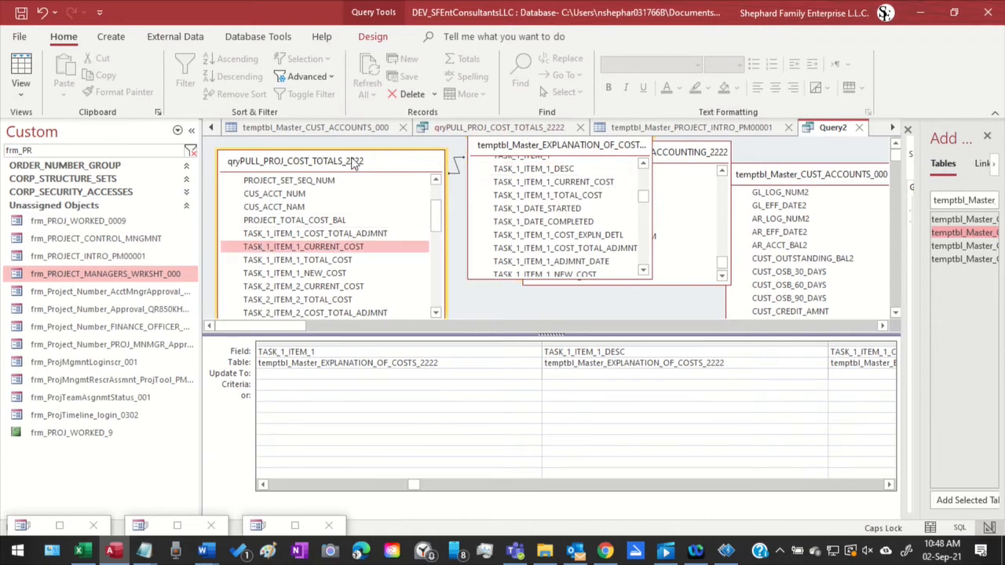
{"action": "key", "text": "Delete"}
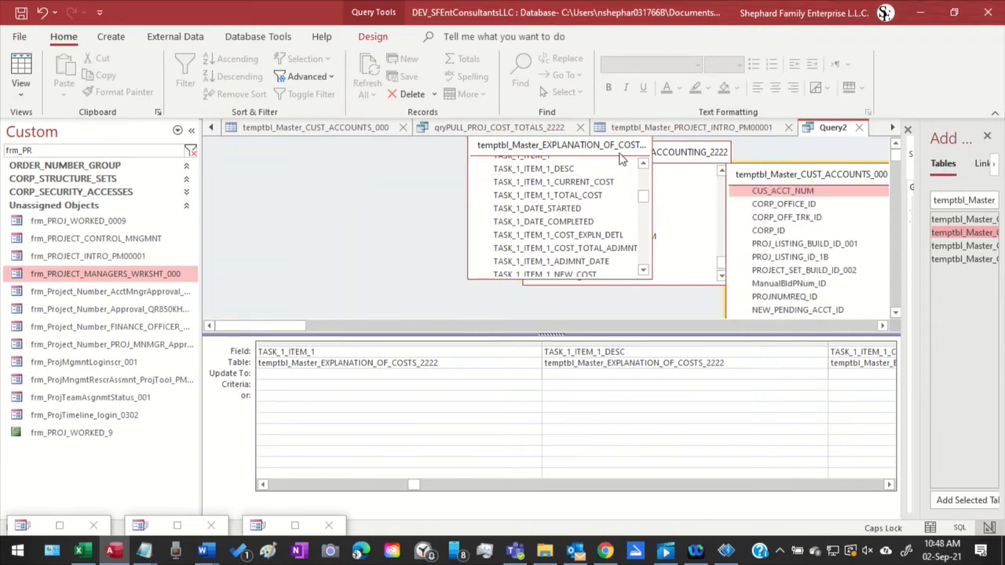
{"action": "left_click_drag", "start_coordinate": [618, 157], "coordinate": [409, 175]}
Try to run the Query2 update query
{"action": "left_click", "coordinate": [362, 37]}
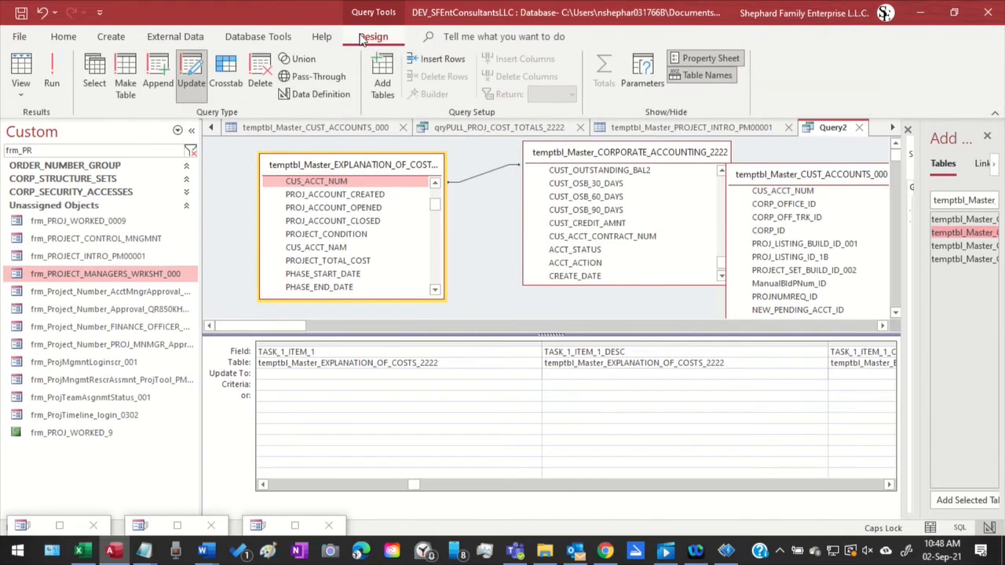
{"action": "left_click", "coordinate": [52, 79]}
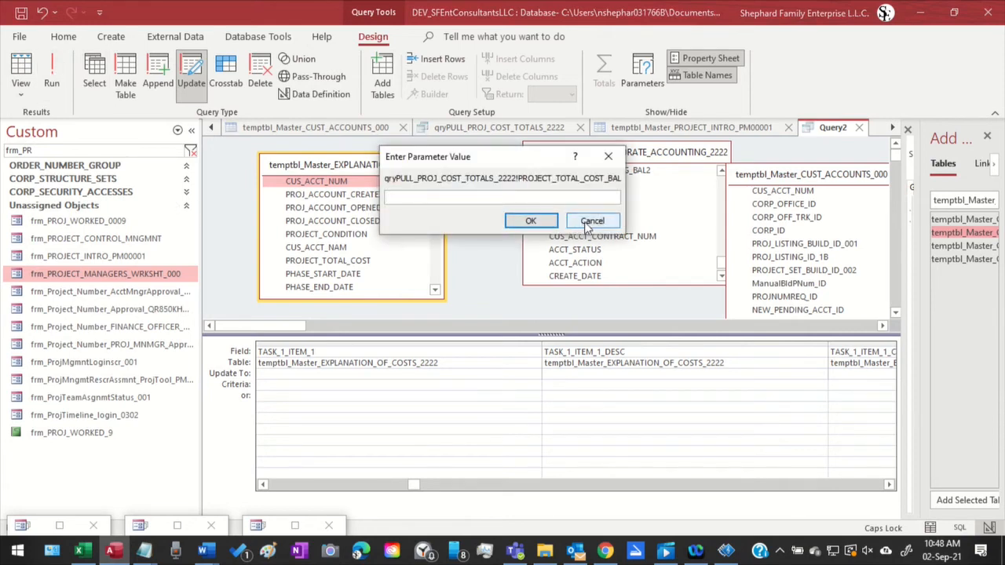
{"action": "left_click", "coordinate": [587, 221]}
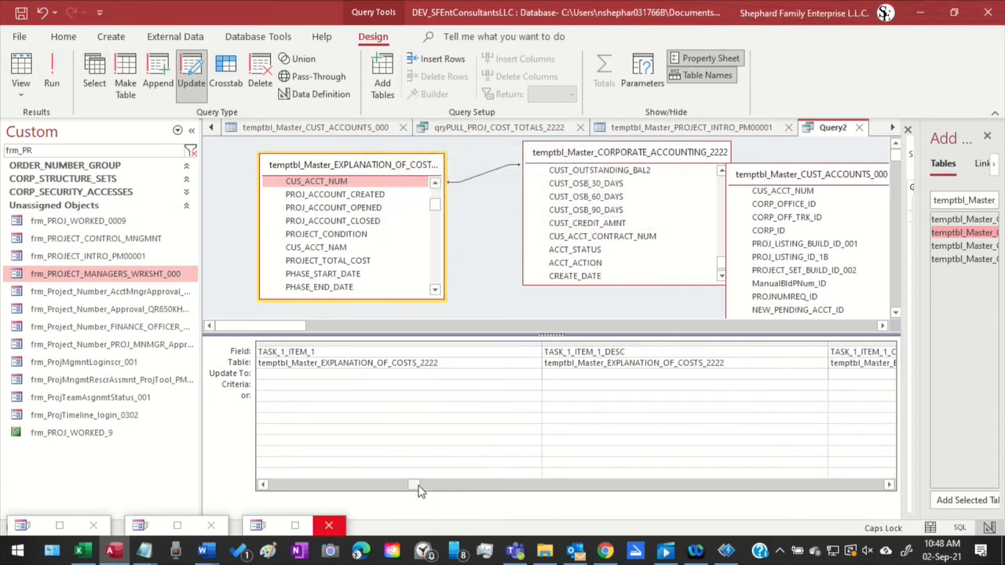
Delete all field columns from the Query2 design grid, from ID through UPDATE_BY
{"action": "left_click_drag", "start_coordinate": [414, 484], "coordinate": [222, 468]}
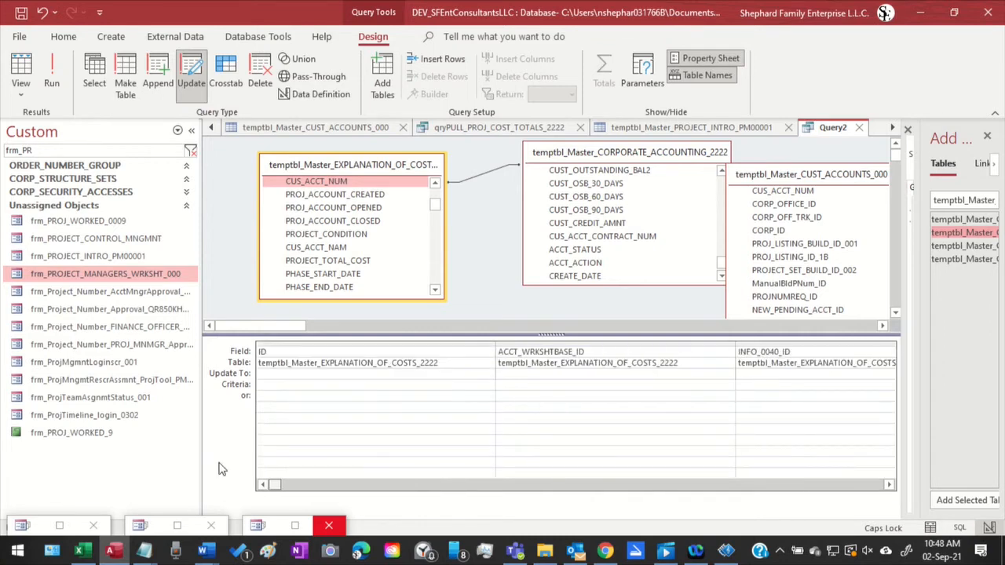
{"action": "left_click", "coordinate": [364, 354]}
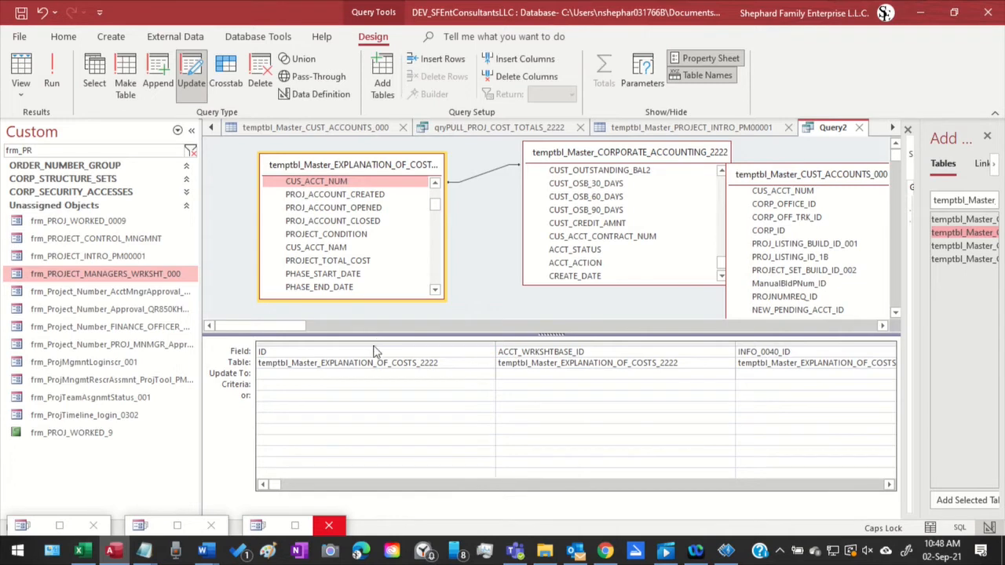
{"action": "left_click_drag", "start_coordinate": [372, 344], "coordinate": [1002, 320]}
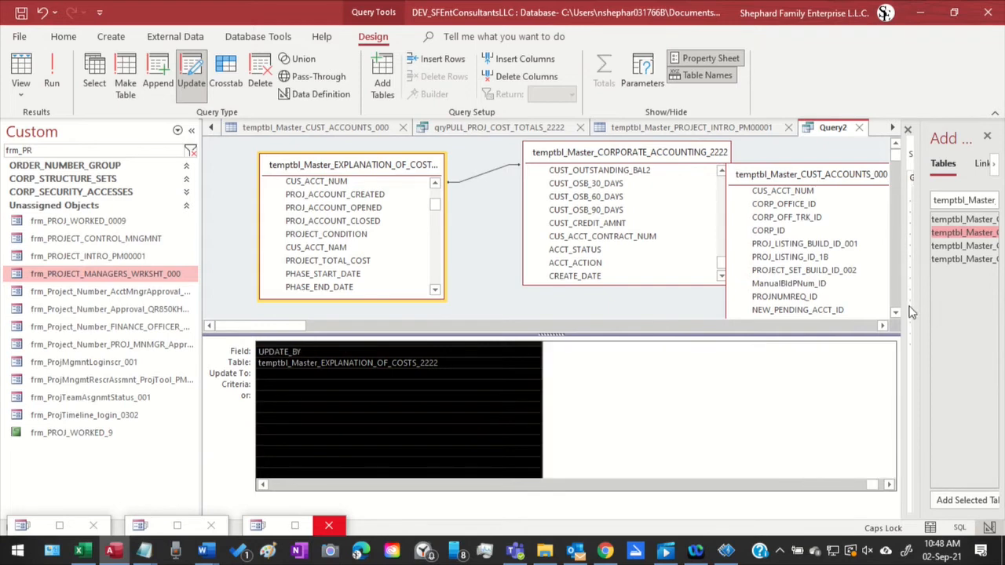
{"action": "key", "text": "Delete"}
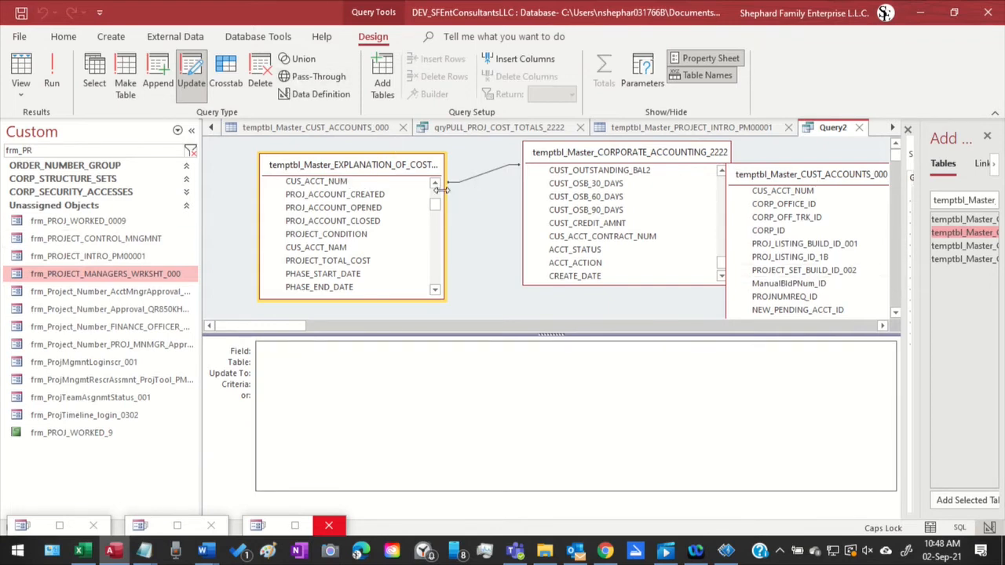
Review the Customer Accounting Worksheet and Account Approvals form down to the customer credit and outstanding balance fields, then minimize it
{"action": "left_click_drag", "start_coordinate": [436, 205], "coordinate": [438, 189]}
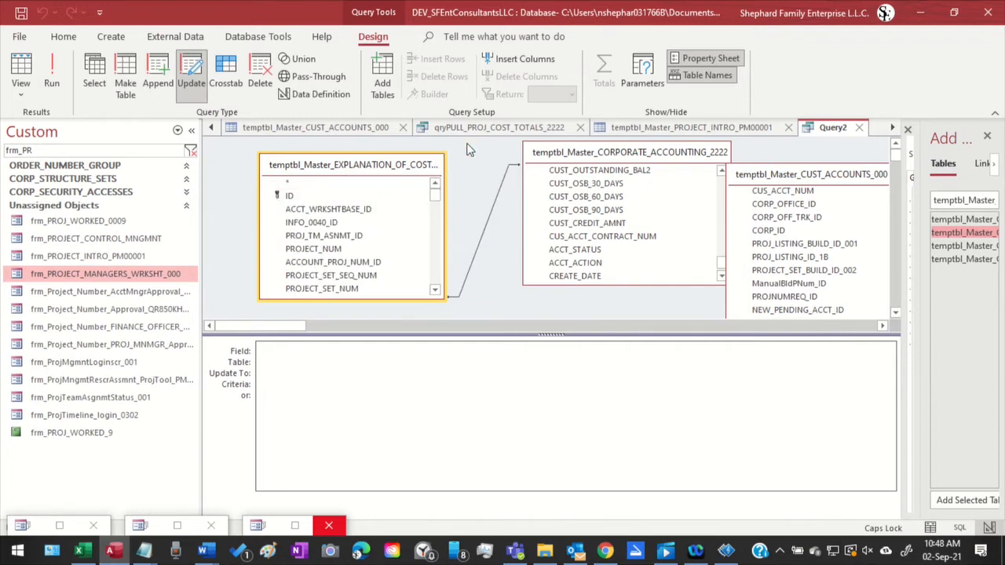
{"action": "left_click", "coordinate": [295, 525]}
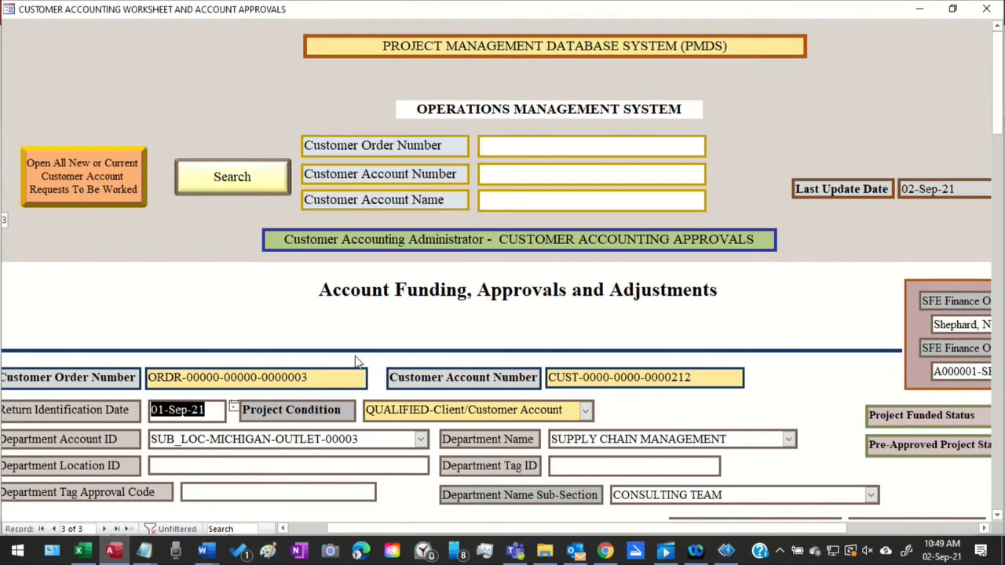
{"action": "scroll", "coordinate": [576, 364], "scroll_direction": "down", "scroll_amount": 2}
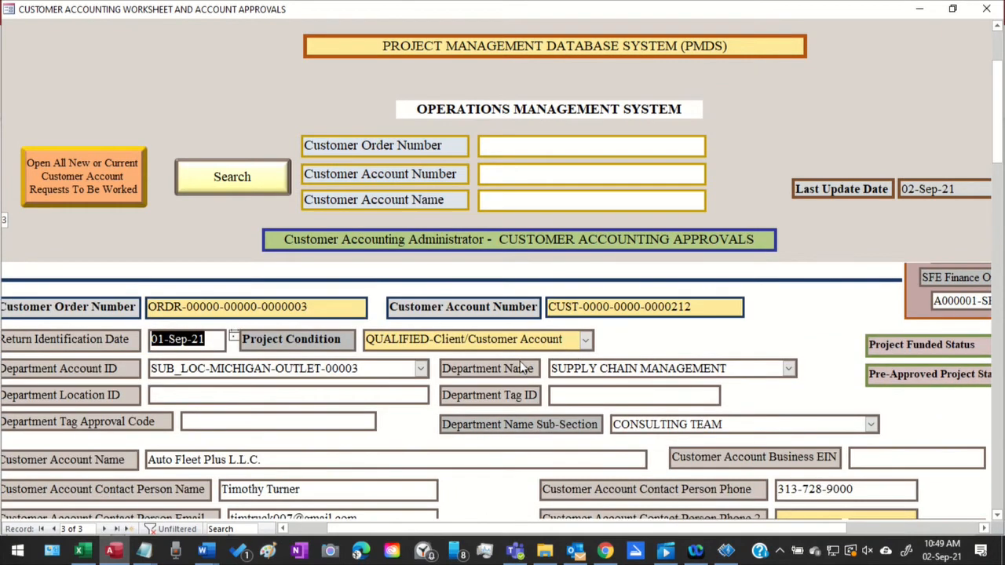
{"action": "scroll", "coordinate": [522, 367], "scroll_direction": "down", "scroll_amount": 4}
{"action": "scroll", "coordinate": [522, 368], "scroll_direction": "down", "scroll_amount": 2}
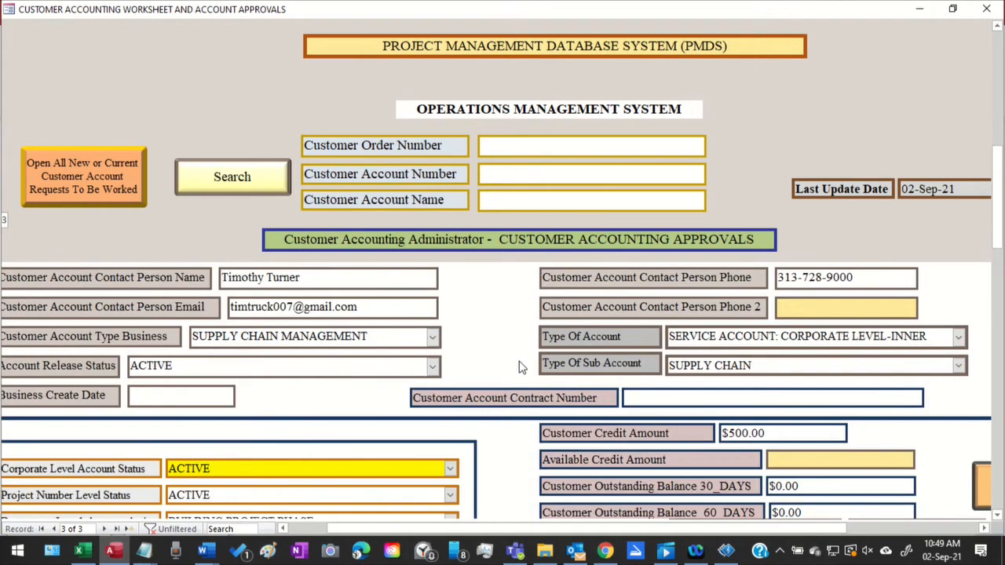
{"action": "scroll", "coordinate": [682, 415], "scroll_direction": "down", "scroll_amount": 4}
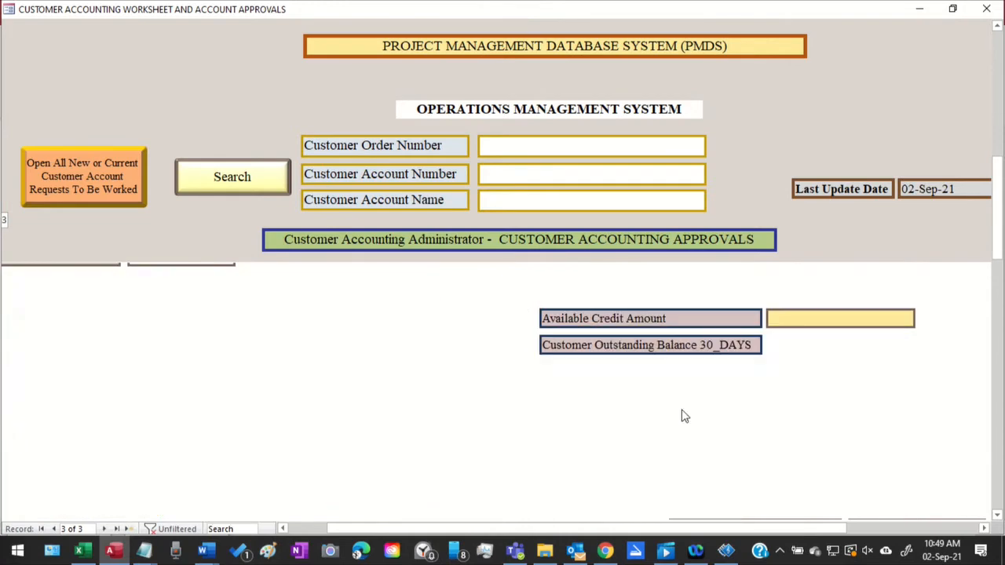
{"action": "scroll", "coordinate": [677, 412], "scroll_direction": "up", "scroll_amount": 8}
{"action": "scroll", "coordinate": [673, 409], "scroll_direction": "up", "scroll_amount": 4}
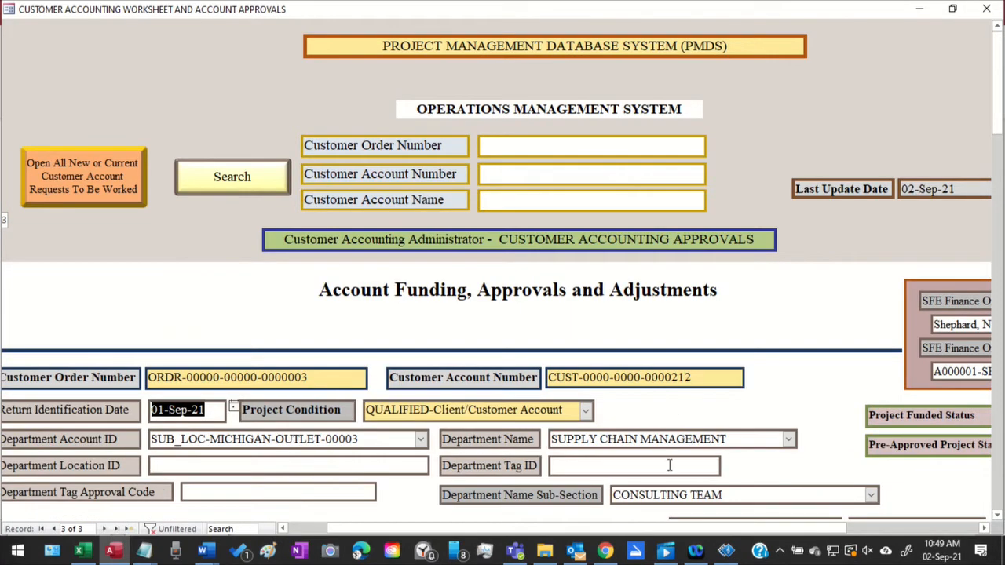
{"action": "left_click", "coordinate": [917, 11]}
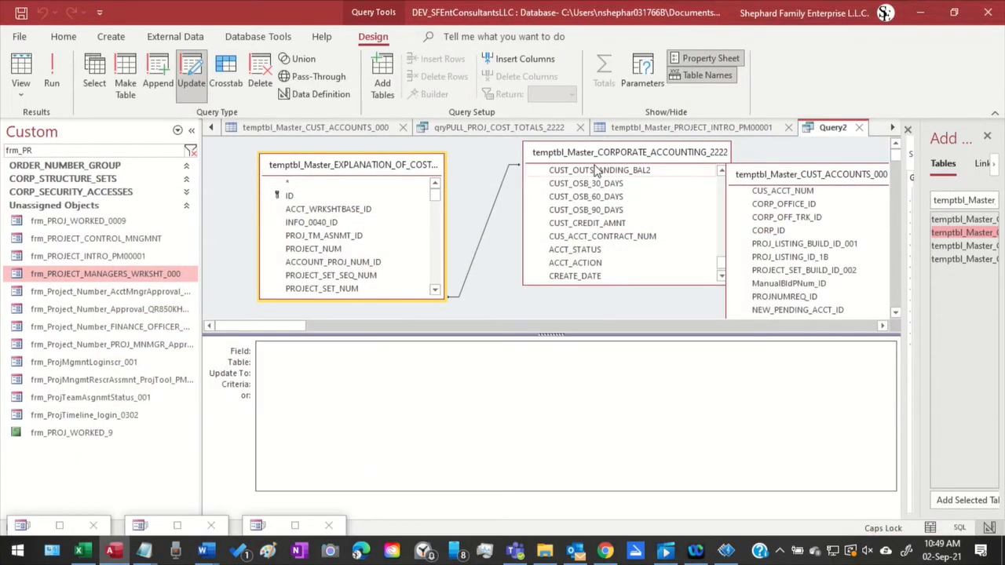
Move the temptbl_Master_CORPORATE_ACCOUNTING_2222 field list closer to the EXPLANATION_OF_COSTS list in Query2, and close Query1 without saving its design changes
{"action": "left_click_drag", "start_coordinate": [579, 162], "coordinate": [526, 167]}
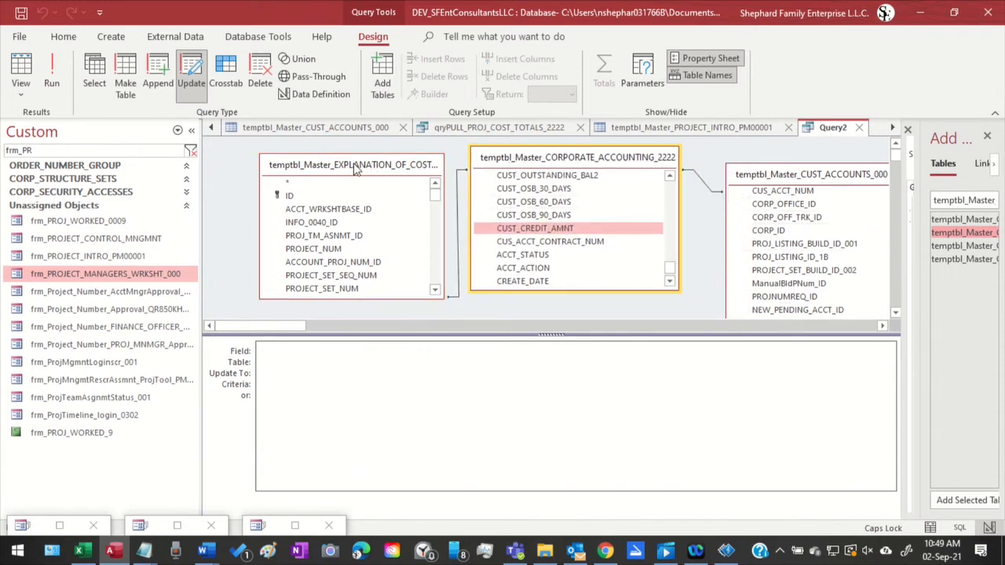
{"action": "left_click", "coordinate": [209, 128]}
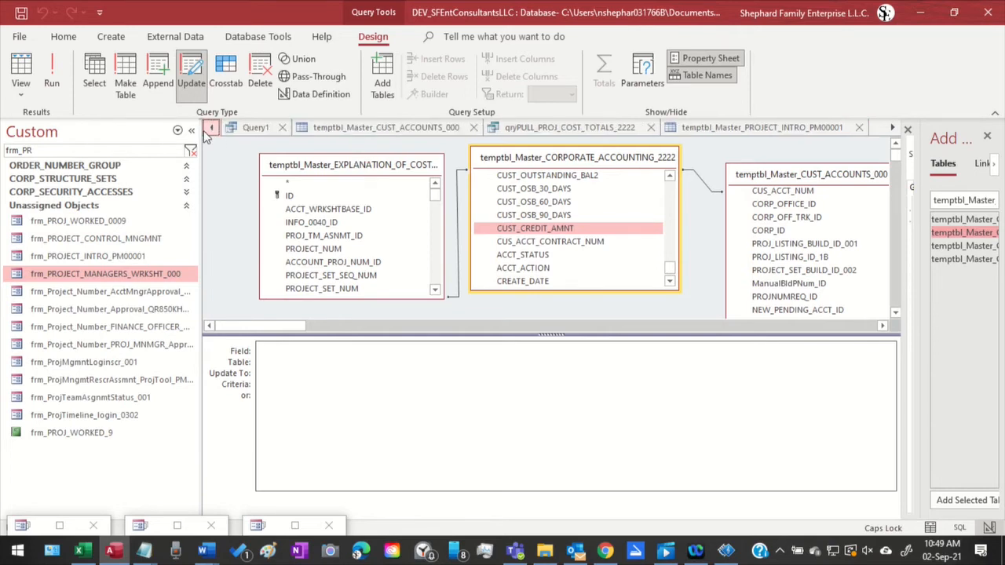
{"action": "left_click", "coordinate": [257, 132]}
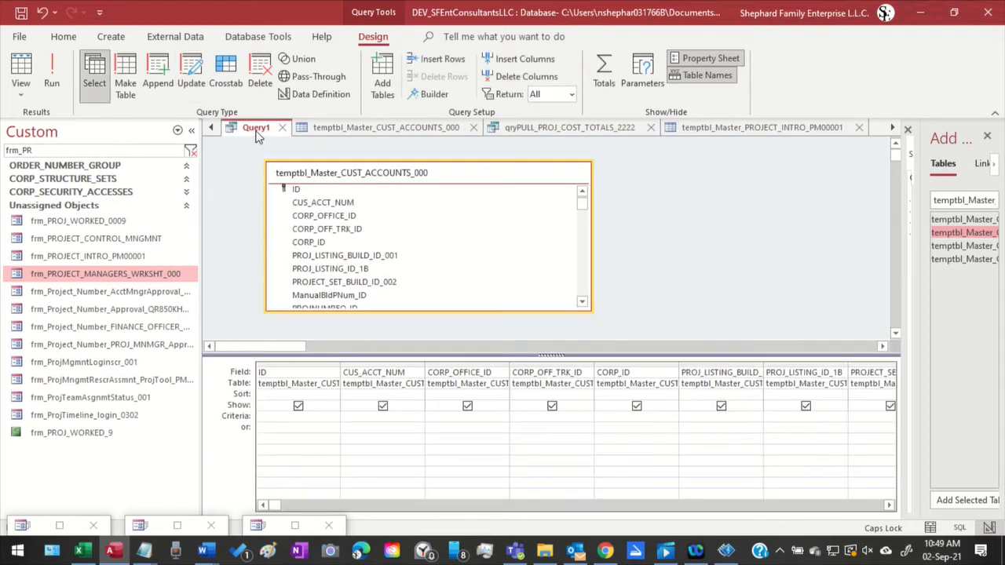
{"action": "left_click", "coordinate": [283, 128]}
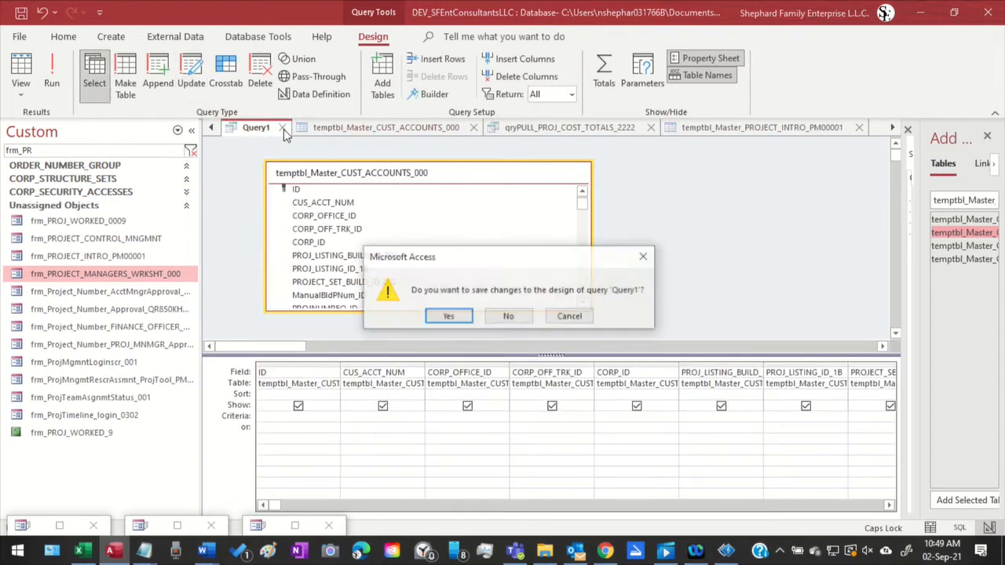
{"action": "left_click", "coordinate": [509, 318]}
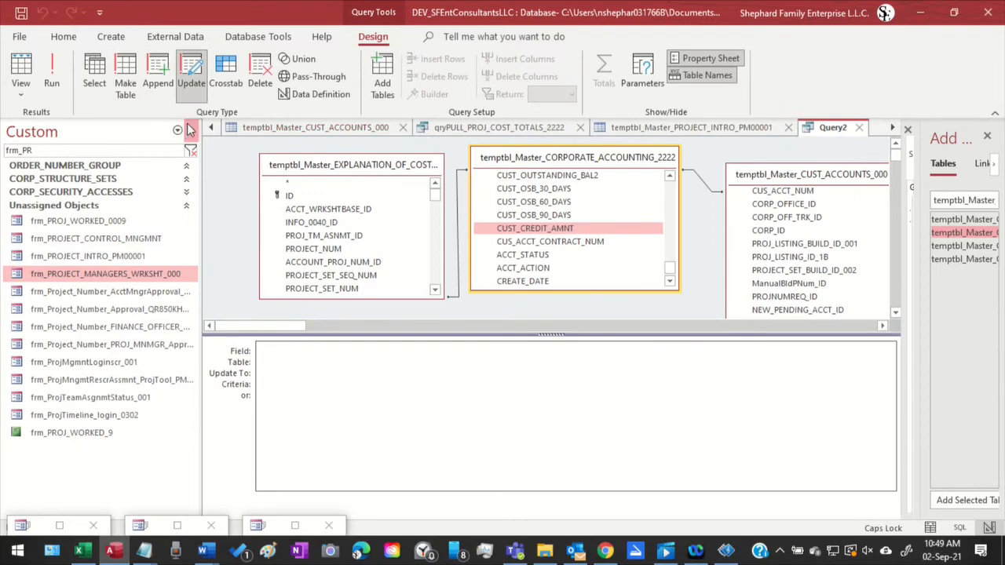
Bring up the open temptbl_Master_PROJ_SET_ID_VALUES_001B table to view its project set numbers
{"action": "left_click", "coordinate": [210, 128]}
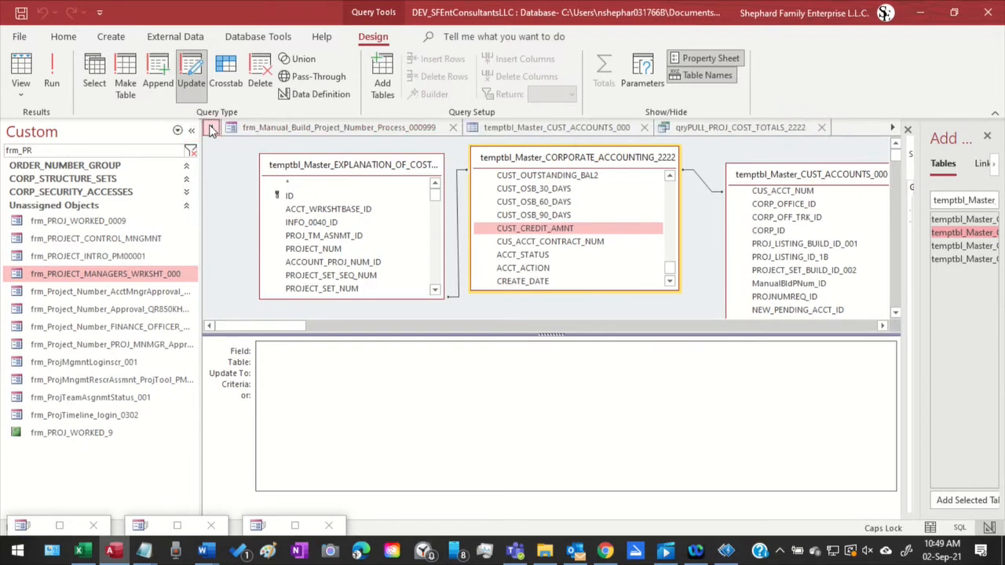
{"action": "left_click", "coordinate": [211, 128]}
{"action": "left_click", "coordinate": [210, 128]}
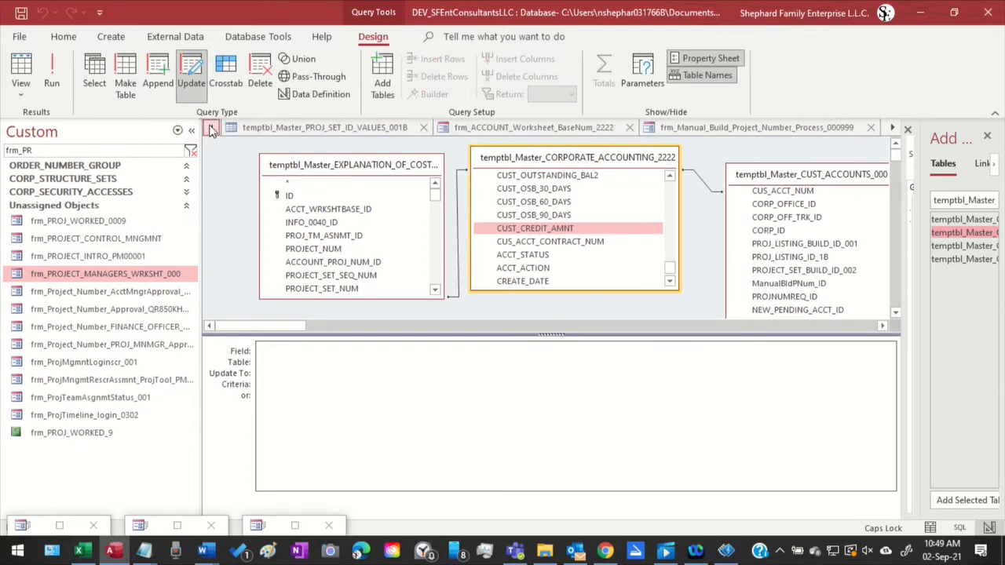
{"action": "left_click", "coordinate": [211, 128]}
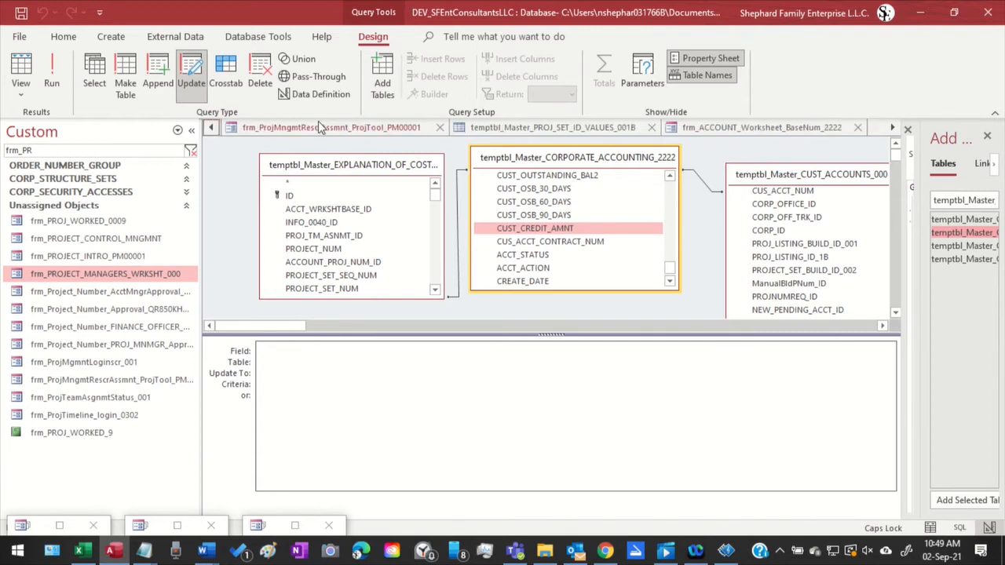
{"action": "left_click", "coordinate": [539, 130]}
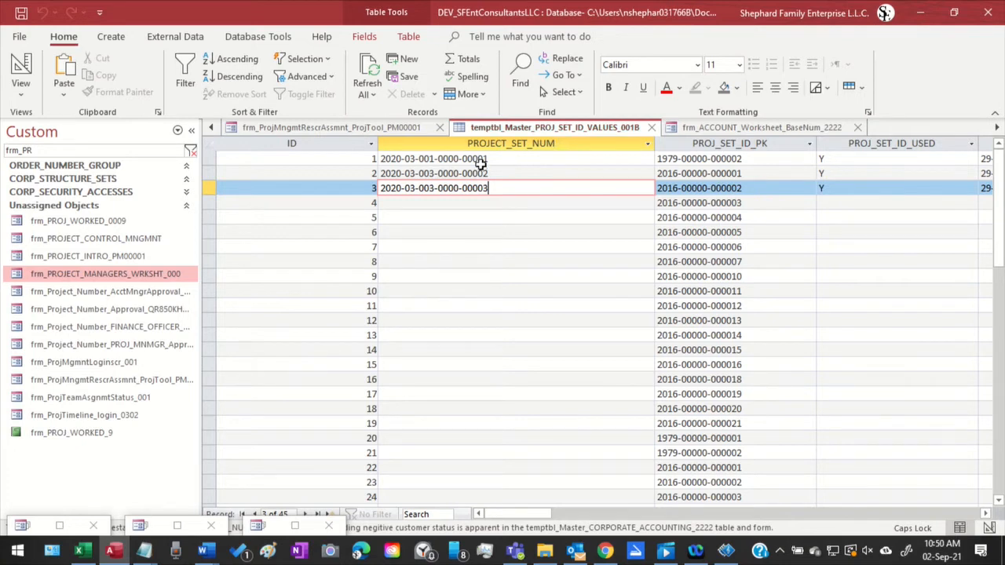
Check the empty project set number of record 4 and the Project Set Number field on the frm_ProjMngmtRescrAssmnt_ProjTool_PM00001 form
{"action": "left_click", "coordinate": [418, 219]}
{"action": "left_click", "coordinate": [416, 203]}
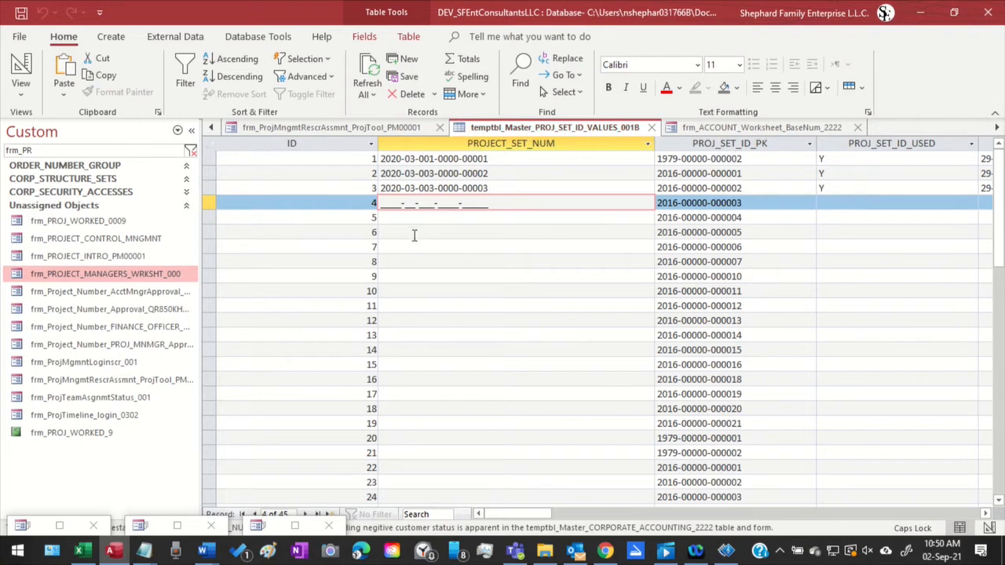
{"action": "left_click", "coordinate": [314, 129]}
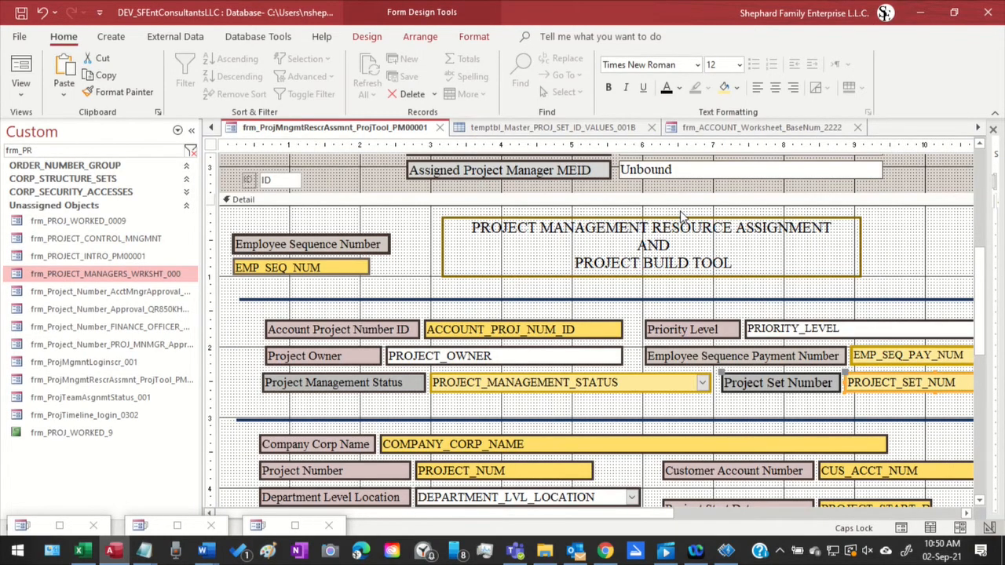
{"action": "scroll", "coordinate": [681, 216], "scroll_direction": "down", "scroll_amount": 3}
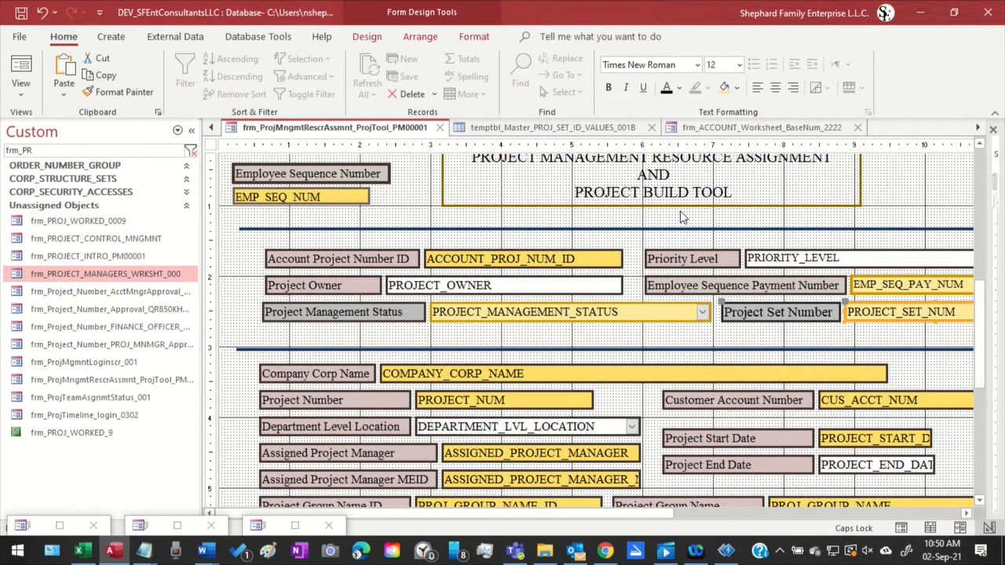
{"action": "scroll", "coordinate": [682, 216], "scroll_direction": "down", "scroll_amount": 6}
{"action": "scroll", "coordinate": [681, 217], "scroll_direction": "up", "scroll_amount": 6}
{"action": "scroll", "coordinate": [682, 216], "scroll_direction": "down", "scroll_amount": 3}
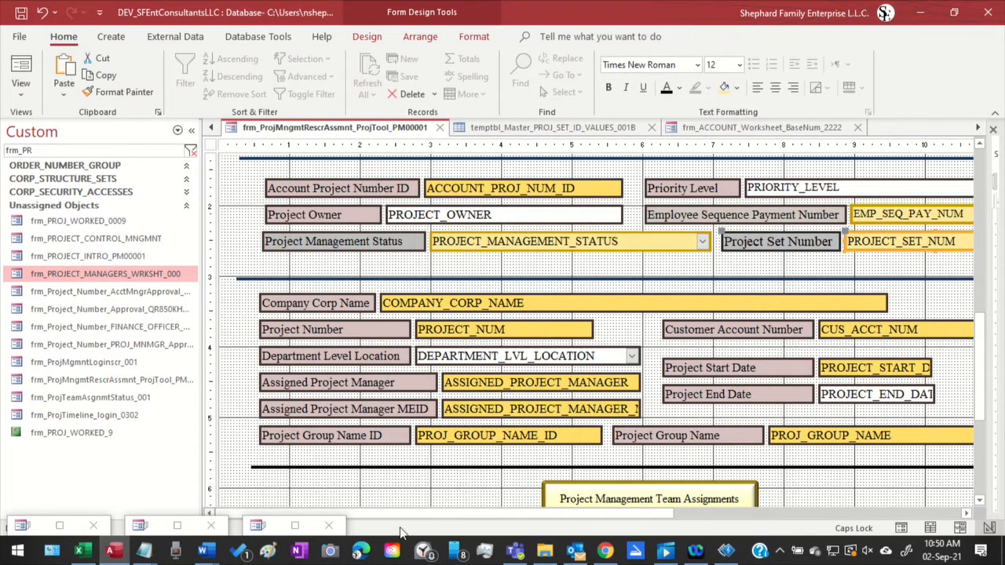
{"action": "left_click_drag", "start_coordinate": [432, 514], "coordinate": [529, 514]}
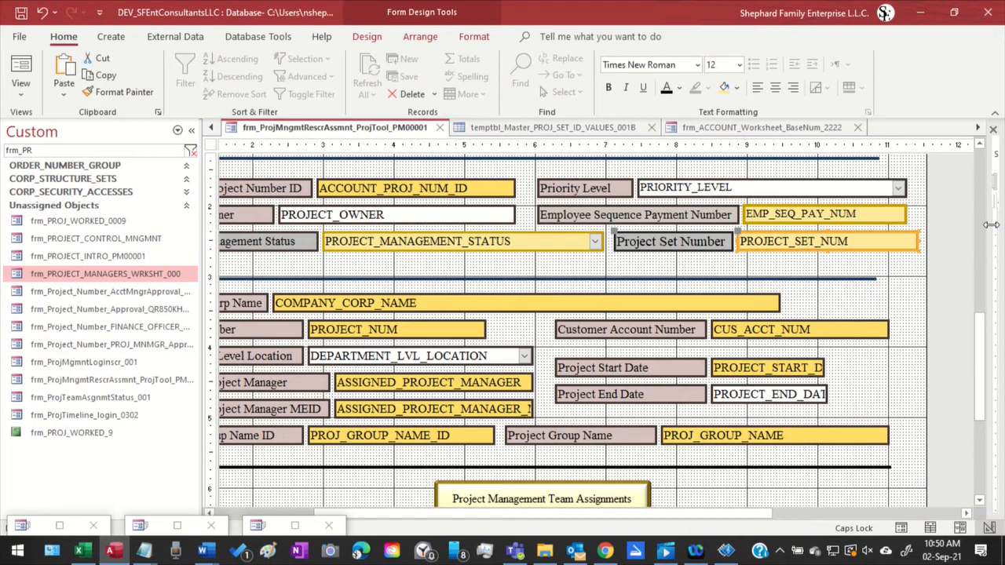
Copy the form's Record Source name, temptbl_Master_PROJ_TEAM_ASSIGNMNT_003, from its properties
{"action": "left_click_drag", "start_coordinate": [991, 224], "coordinate": [694, 266]}
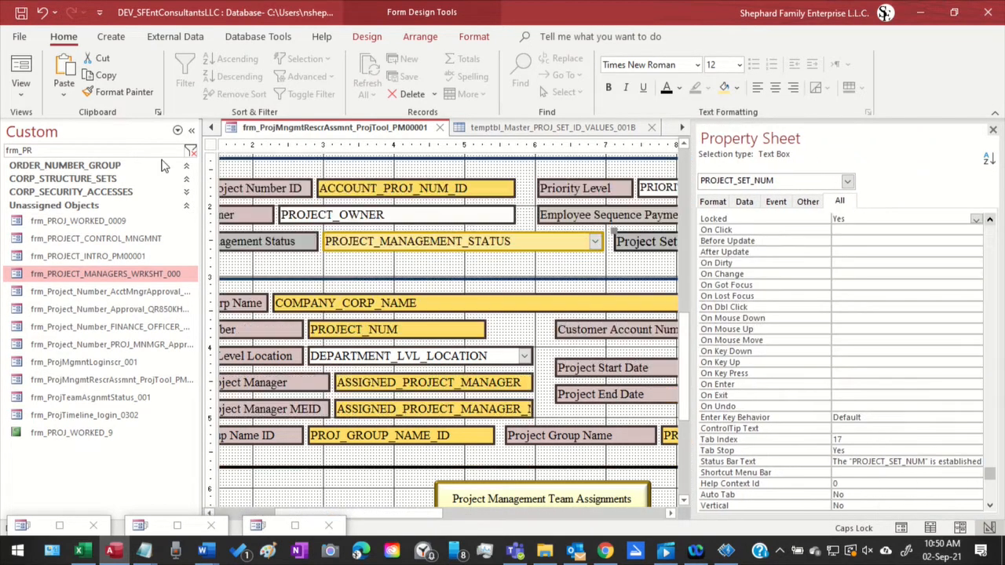
{"action": "left_click", "coordinate": [211, 146]}
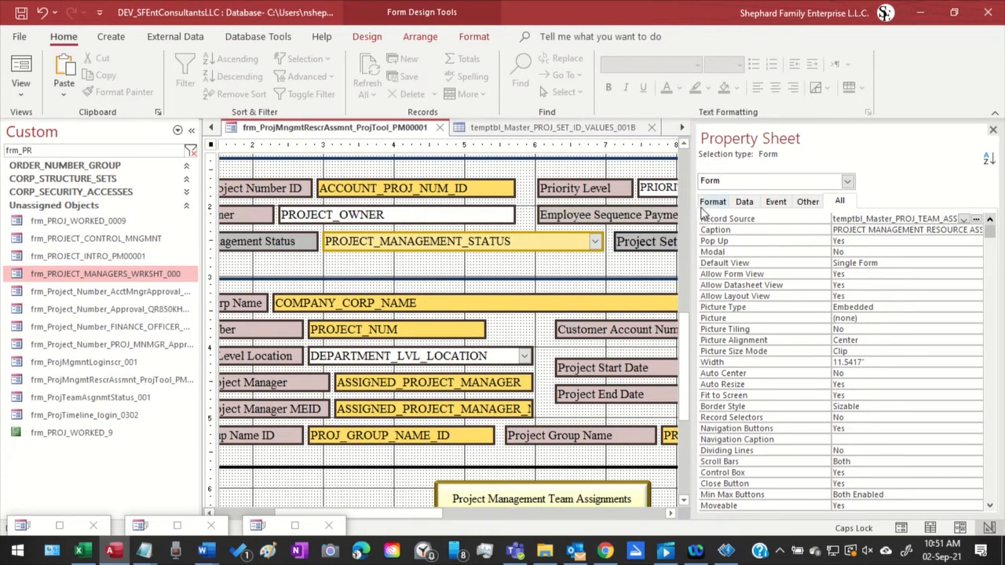
{"action": "left_click_drag", "start_coordinate": [690, 216], "coordinate": [573, 200]}
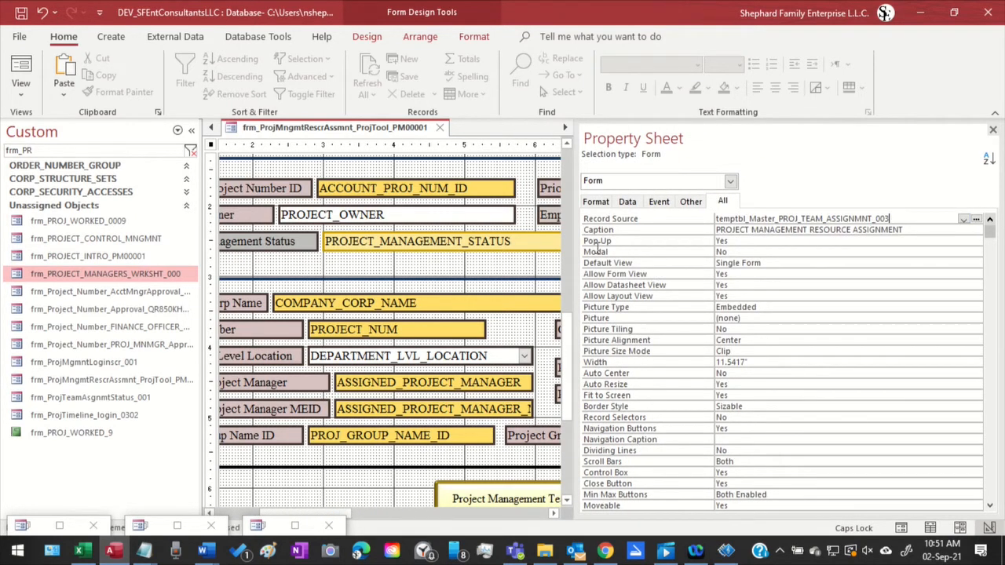
{"action": "left_click", "coordinate": [613, 221]}
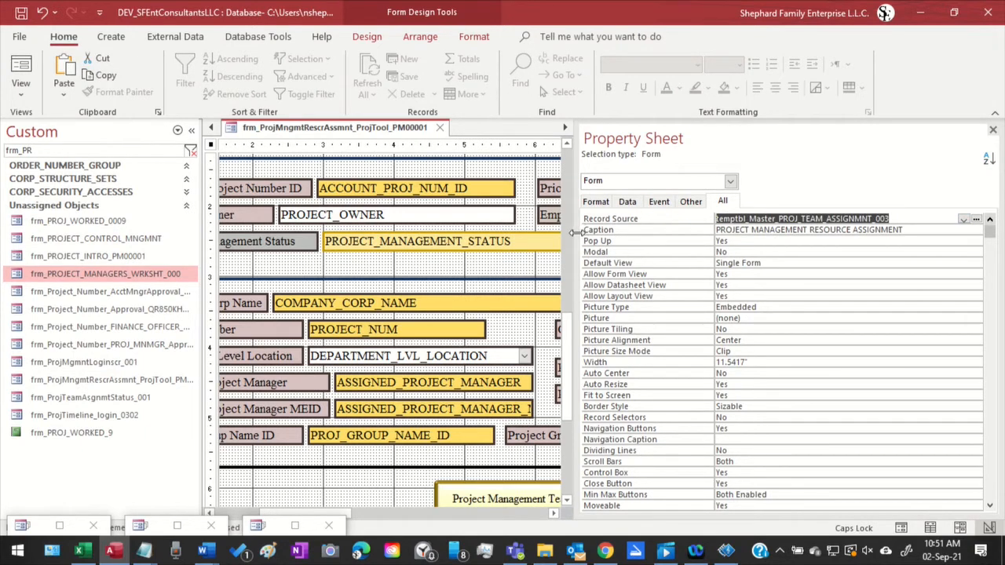
{"action": "left_click_drag", "start_coordinate": [572, 232], "coordinate": [920, 249]}
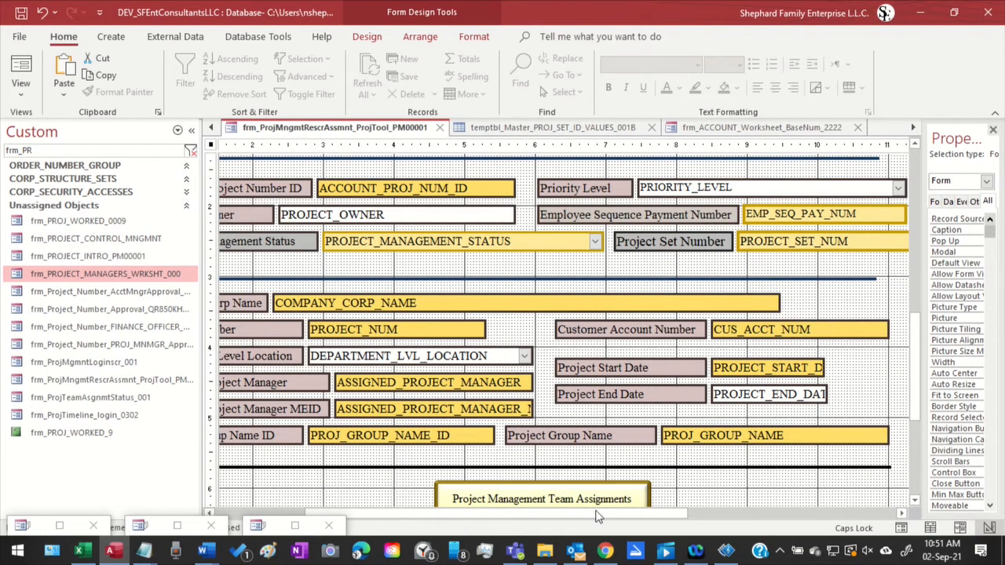
Find temptbl_Master_PROJ_TEAM_ASSIGNMNT_003 by its copied name and add it to the Query2 design
{"action": "left_click", "coordinate": [913, 128]}
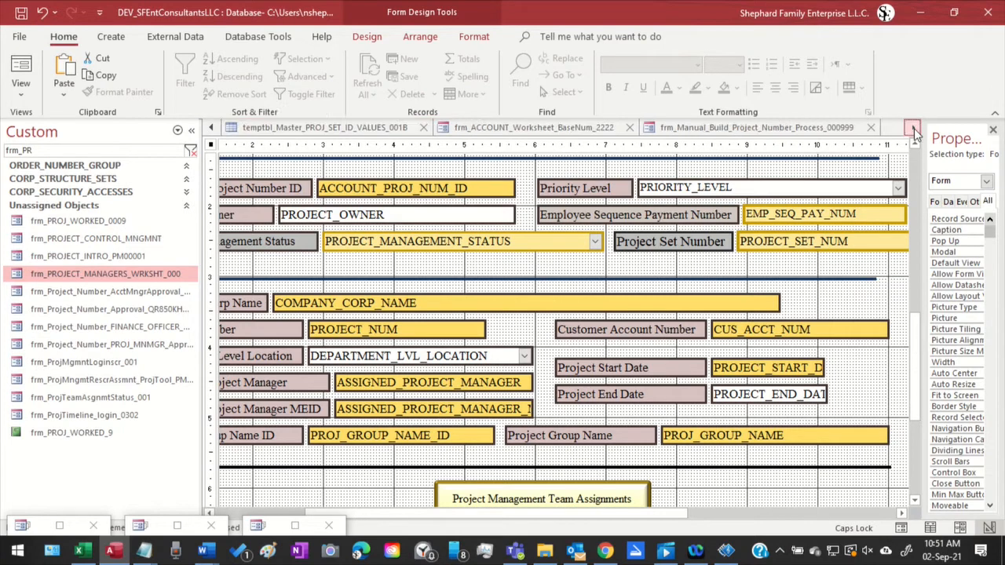
{"action": "left_click", "coordinate": [913, 128]}
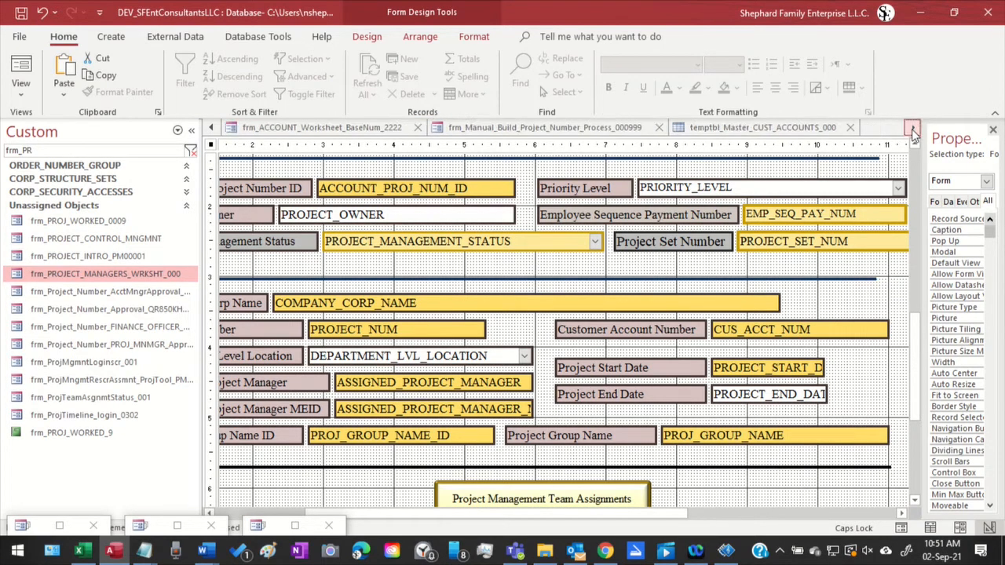
{"action": "left_click", "coordinate": [913, 129]}
{"action": "left_click", "coordinate": [913, 129]}
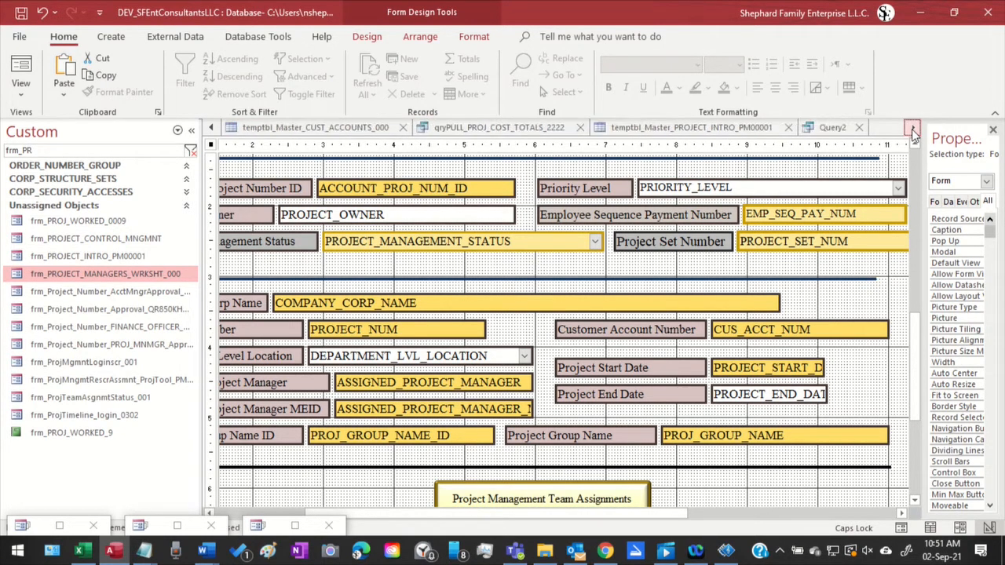
{"action": "left_click", "coordinate": [824, 128]}
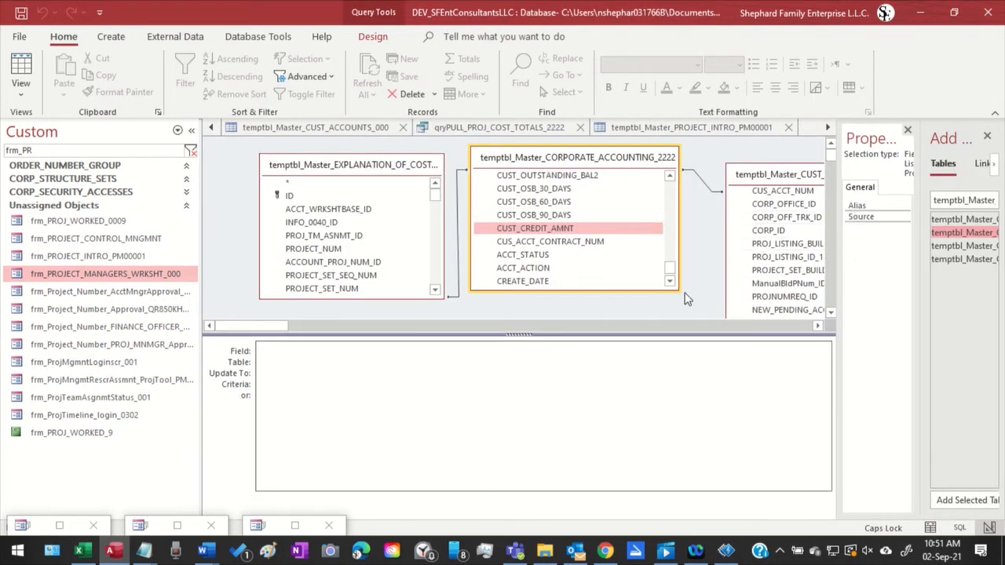
{"action": "double_click", "coordinate": [954, 200]}
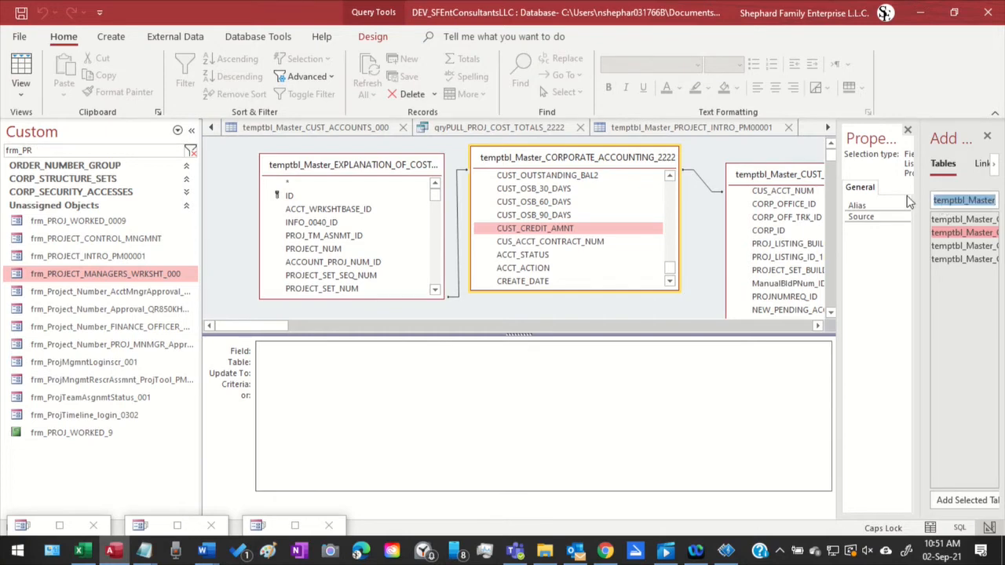
{"action": "key", "text": "BackSpace"}
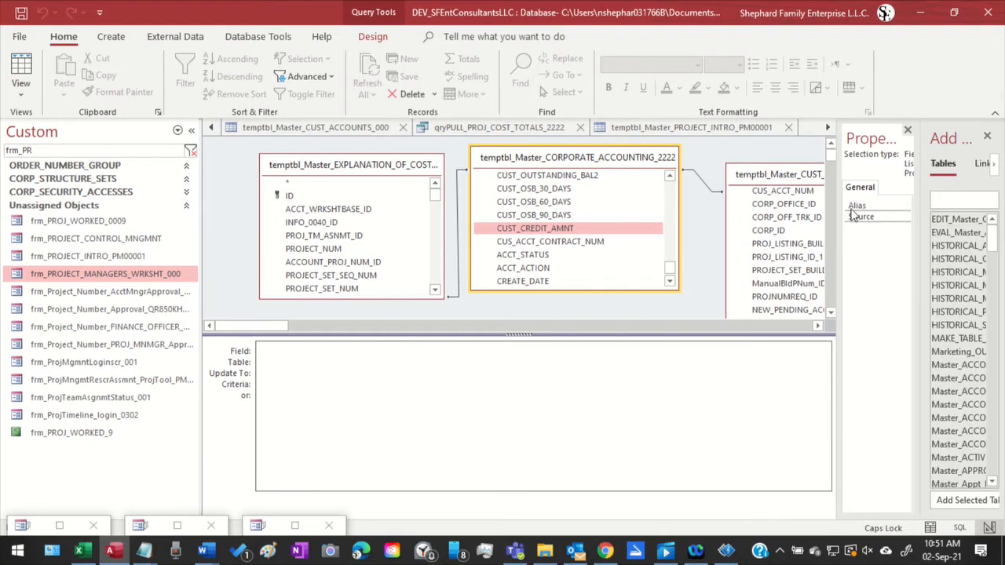
{"action": "key", "text": "ctrl+v"}
{"action": "left_click_drag", "start_coordinate": [980, 221], "coordinate": [640, 315]}
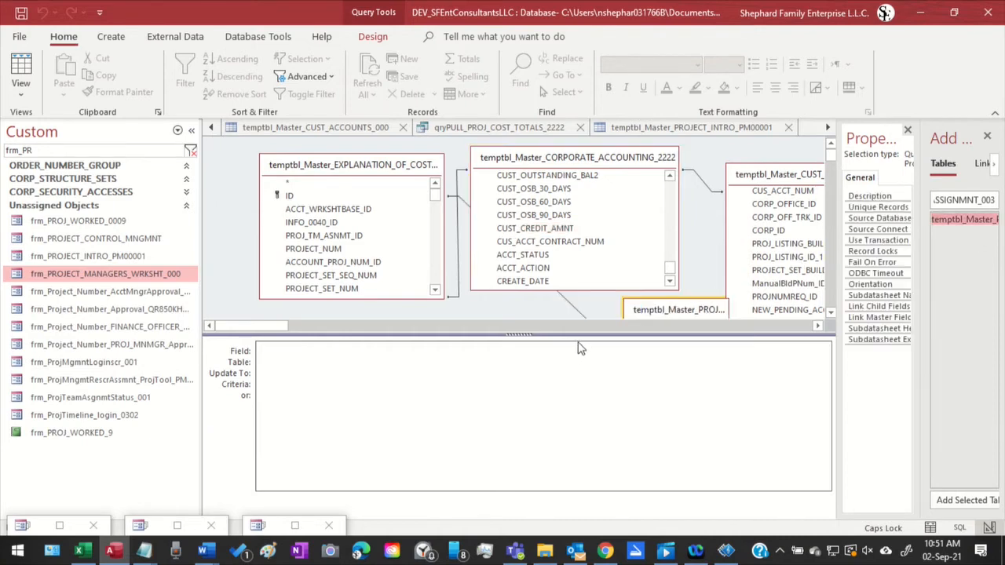
Place the PROJ_TEAM_ASSIGNMNT_003 list below the CORPORATE_ACCOUNTING_2222 list, widen it to show its full name, and delete its join to the EXPLANATION_OF_COSTS list
{"action": "left_click_drag", "start_coordinate": [590, 509], "coordinate": [563, 500]}
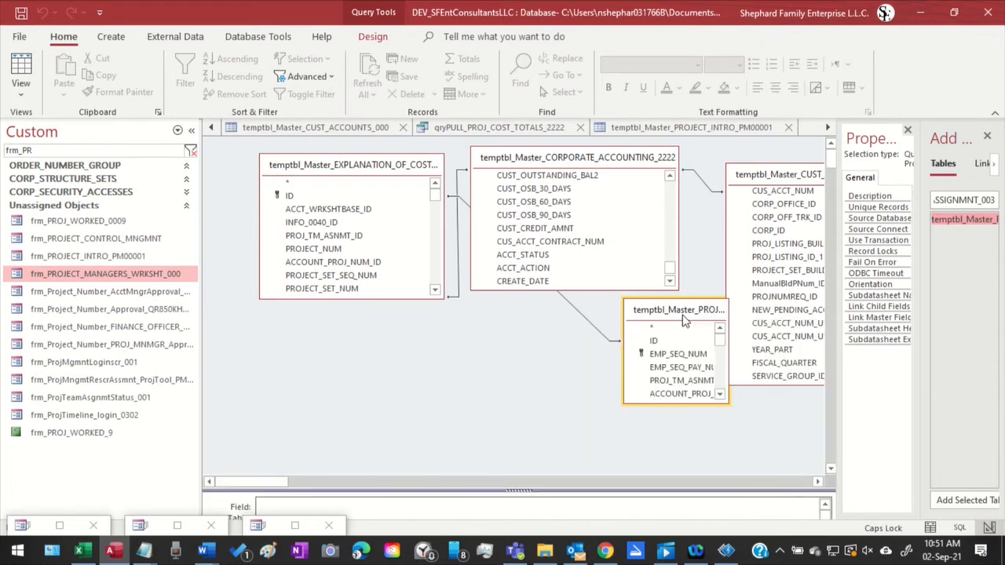
{"action": "left_click_drag", "start_coordinate": [681, 309], "coordinate": [476, 352]}
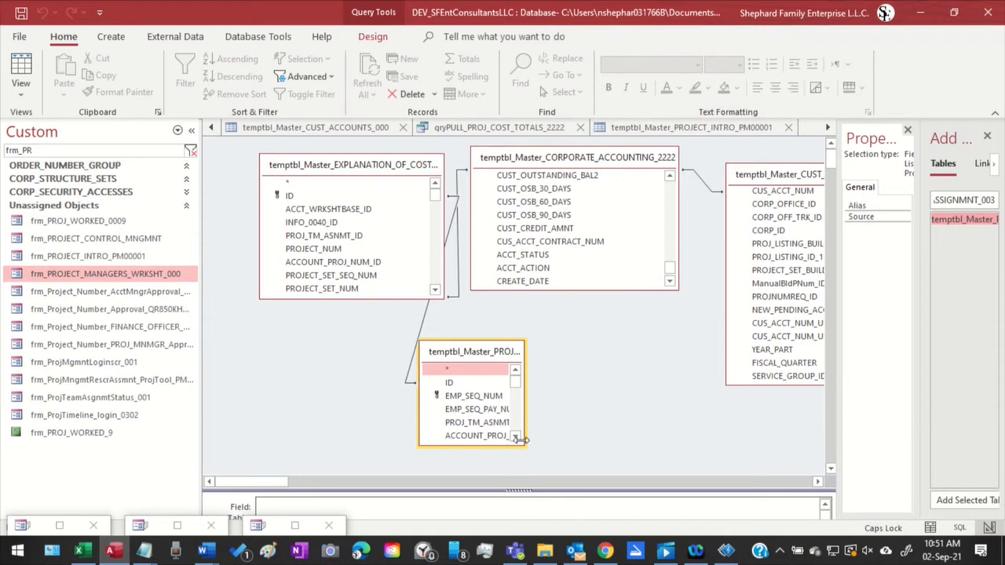
{"action": "left_click_drag", "start_coordinate": [521, 441], "coordinate": [716, 444]}
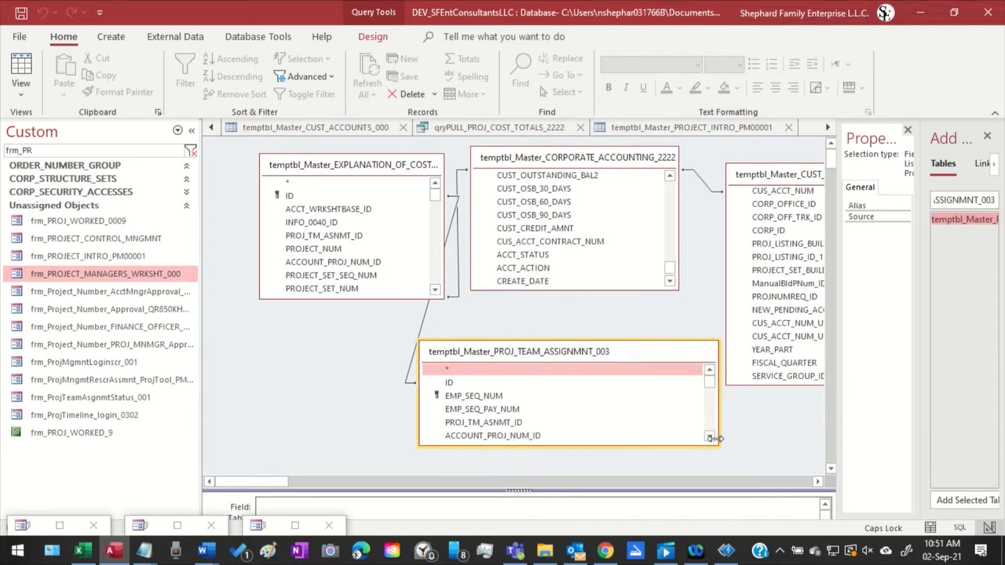
{"action": "left_click", "coordinate": [428, 320]}
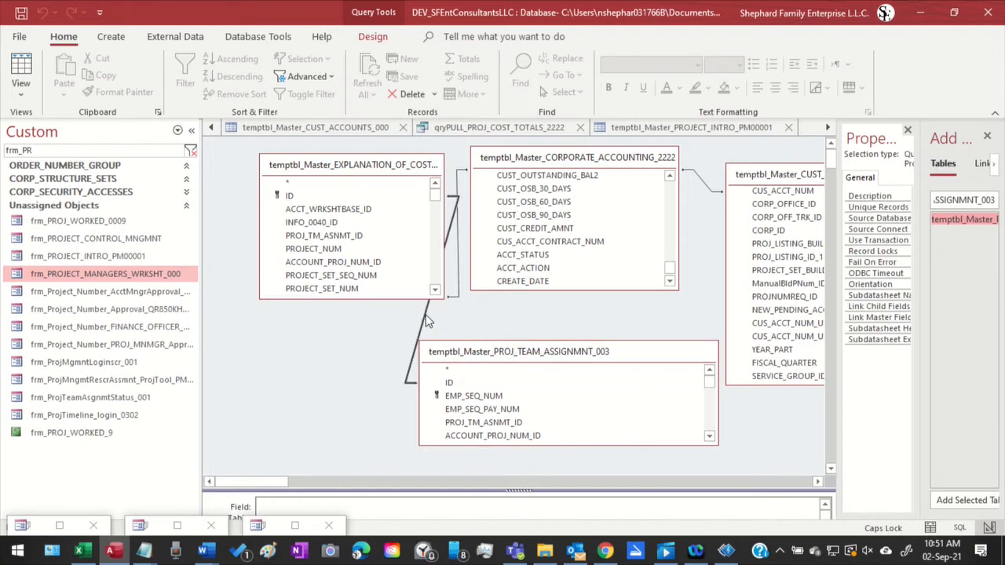
{"action": "key", "text": "Delete"}
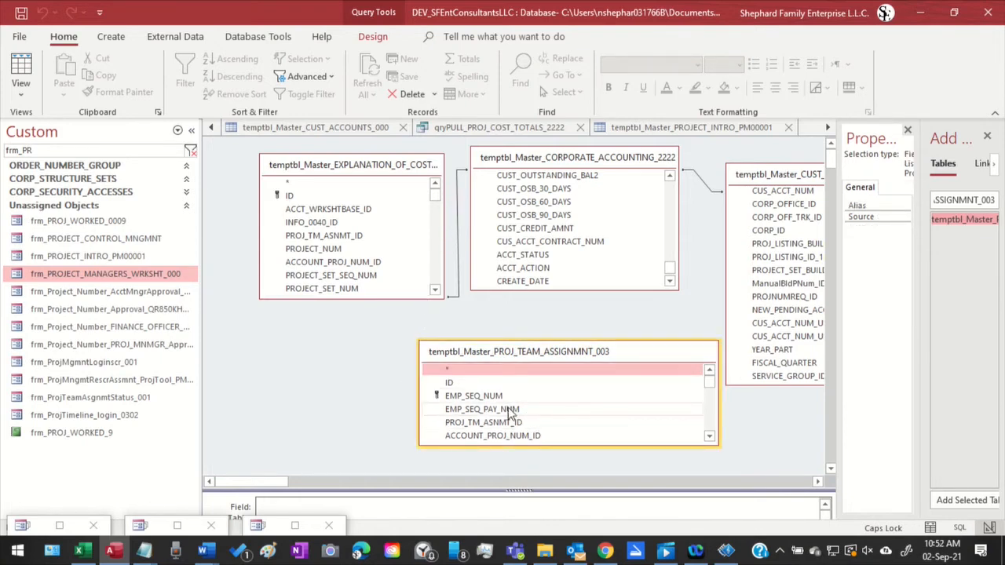
Join temptbl_Master_PROJ_TEAM_ASSIGNMNT_003 to the EXPLANATION_OF_COSTS table on ACCOUNT_PROJ_NUM_ID
{"action": "scroll", "coordinate": [576, 408], "scroll_direction": "down", "scroll_amount": 1}
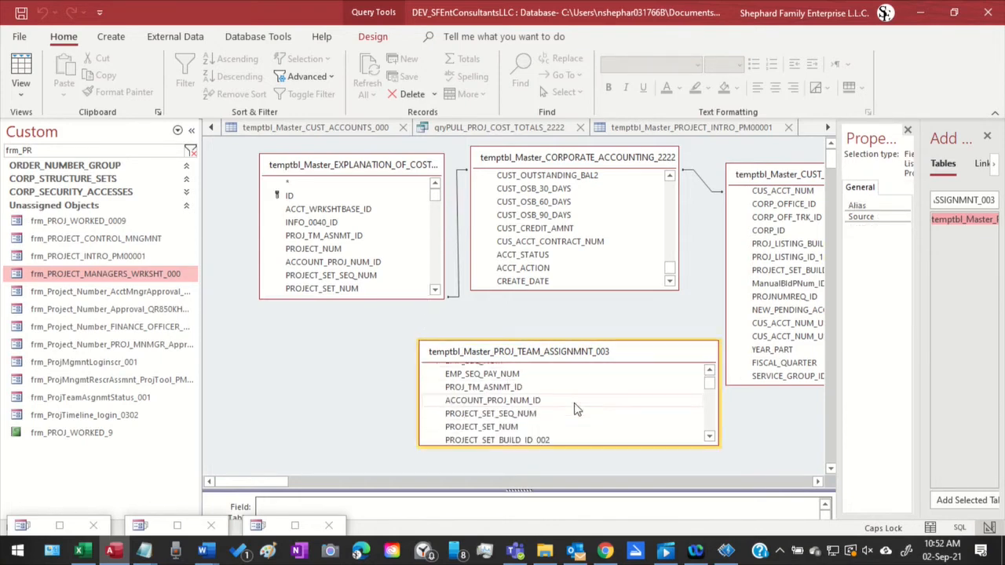
{"action": "left_click", "coordinate": [515, 403]}
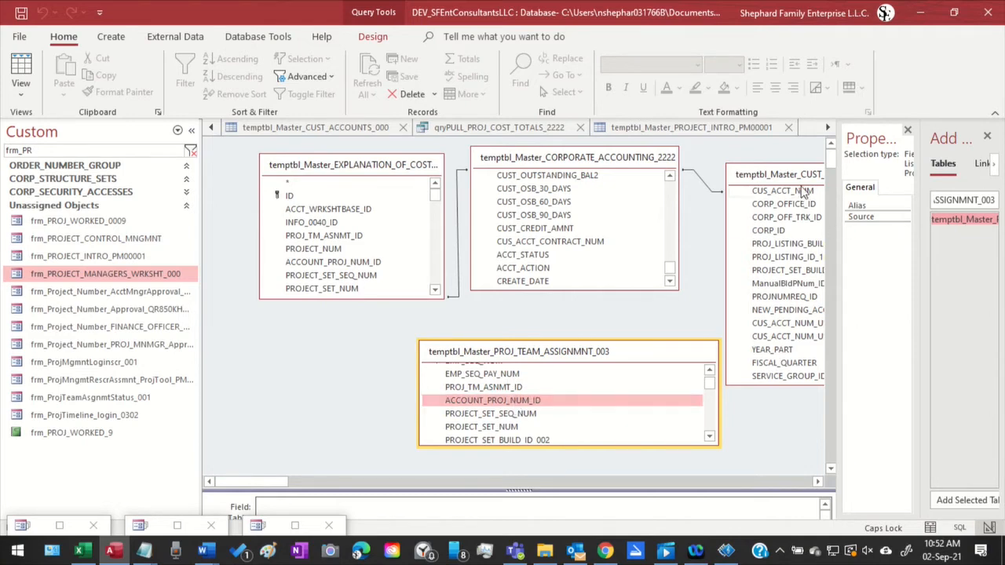
{"action": "scroll", "coordinate": [774, 279], "scroll_direction": "up", "scroll_amount": 1}
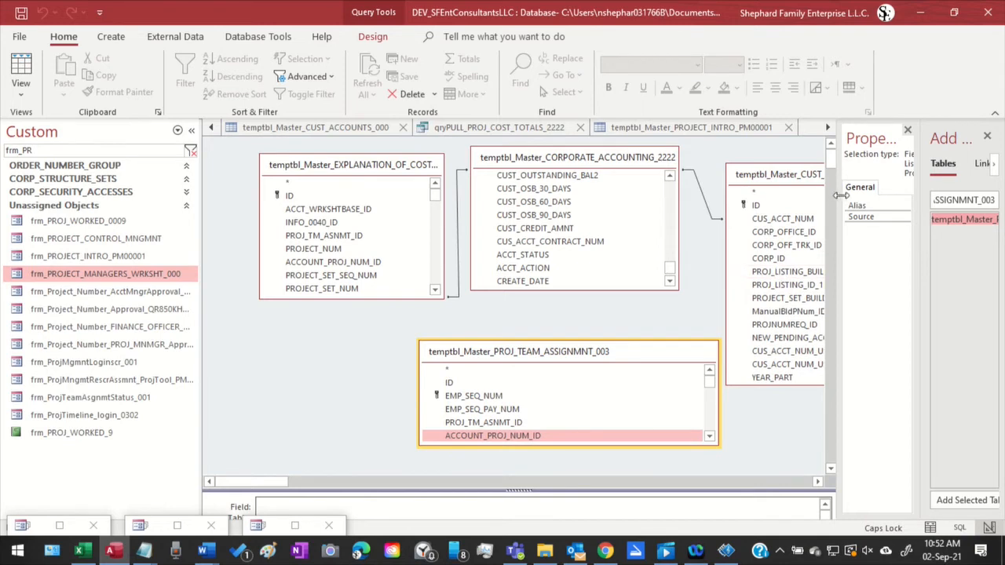
{"action": "left_click_drag", "start_coordinate": [840, 195], "coordinate": [921, 195]}
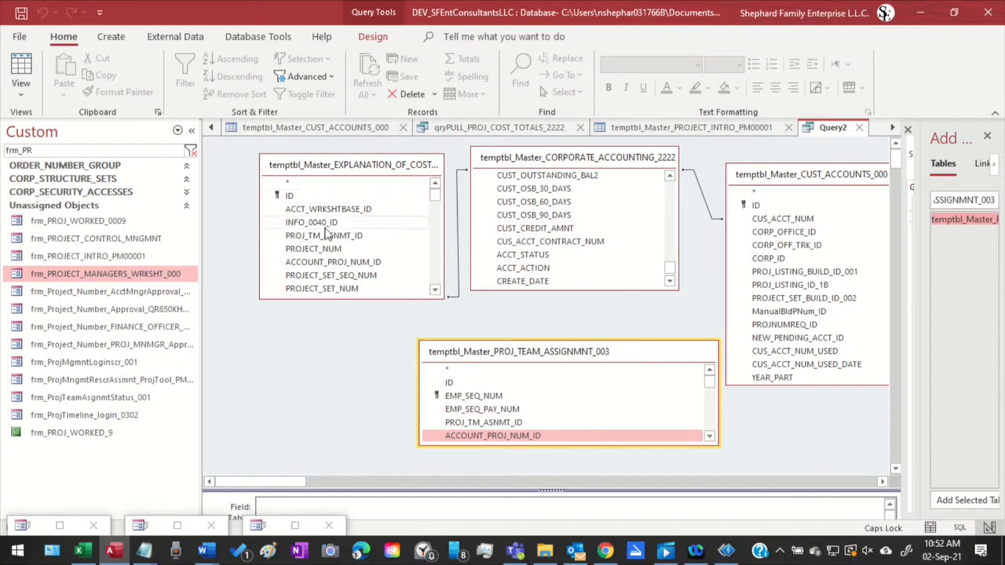
{"action": "left_click", "coordinate": [331, 264]}
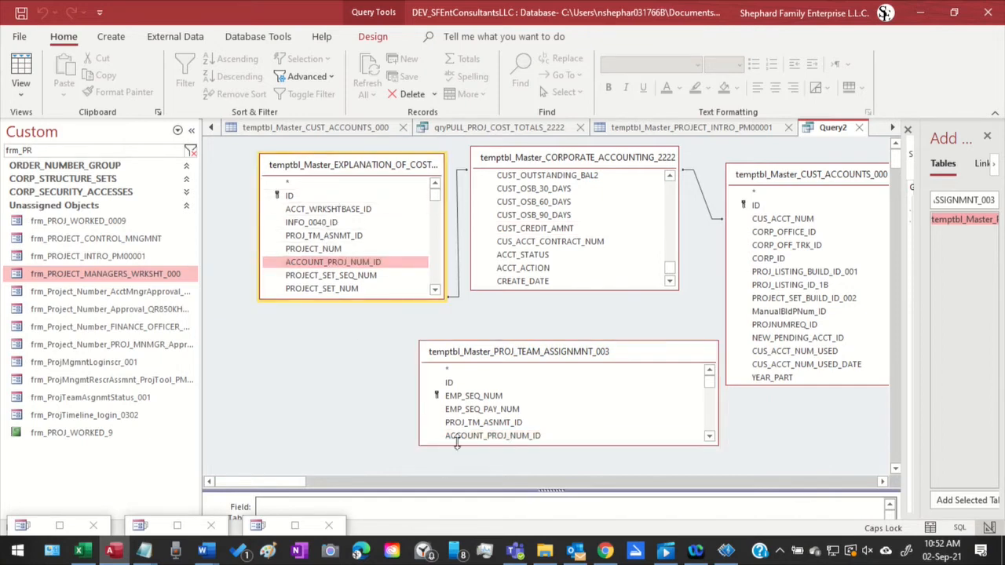
{"action": "left_click_drag", "start_coordinate": [455, 436], "coordinate": [298, 266]}
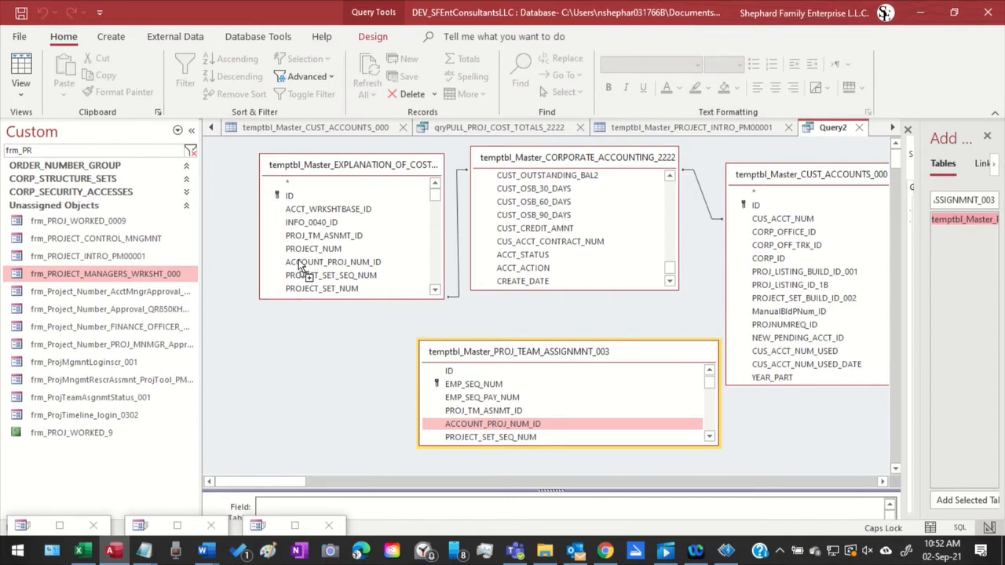
{"action": "left_click_drag", "start_coordinate": [299, 265], "coordinate": [309, 361]}
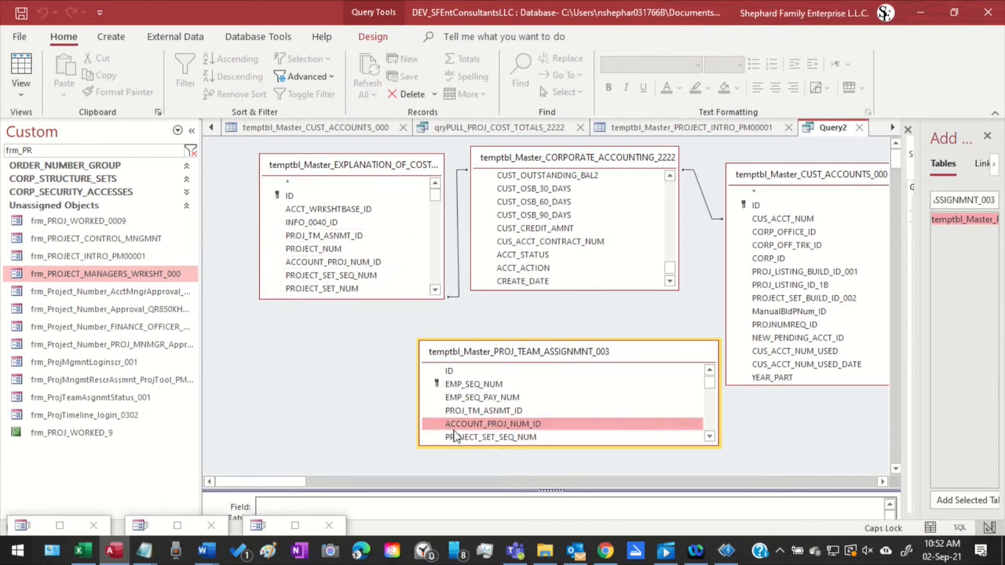
{"action": "left_click_drag", "start_coordinate": [457, 432], "coordinate": [342, 226]}
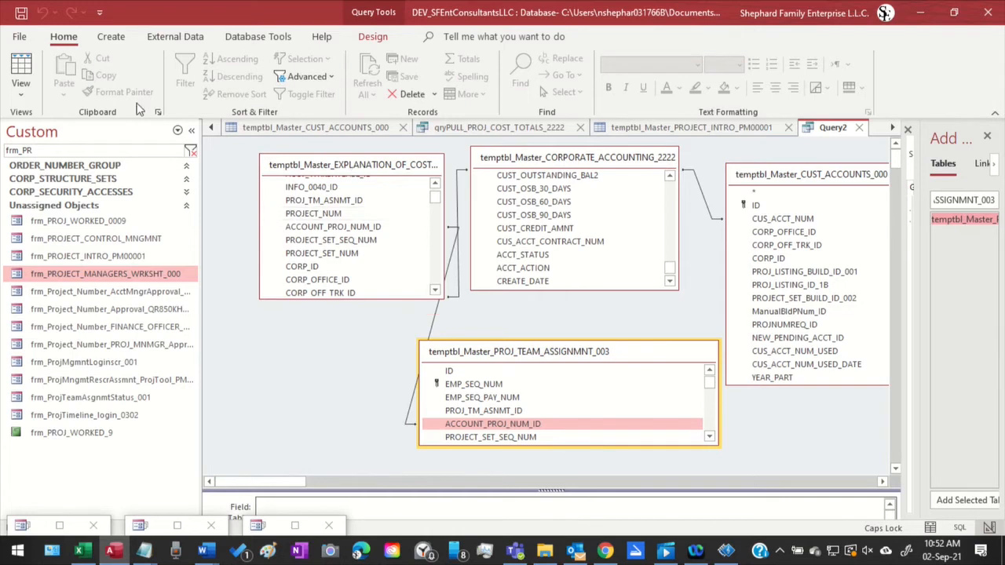
Try to run Query2 as an update query
{"action": "left_click", "coordinate": [375, 36]}
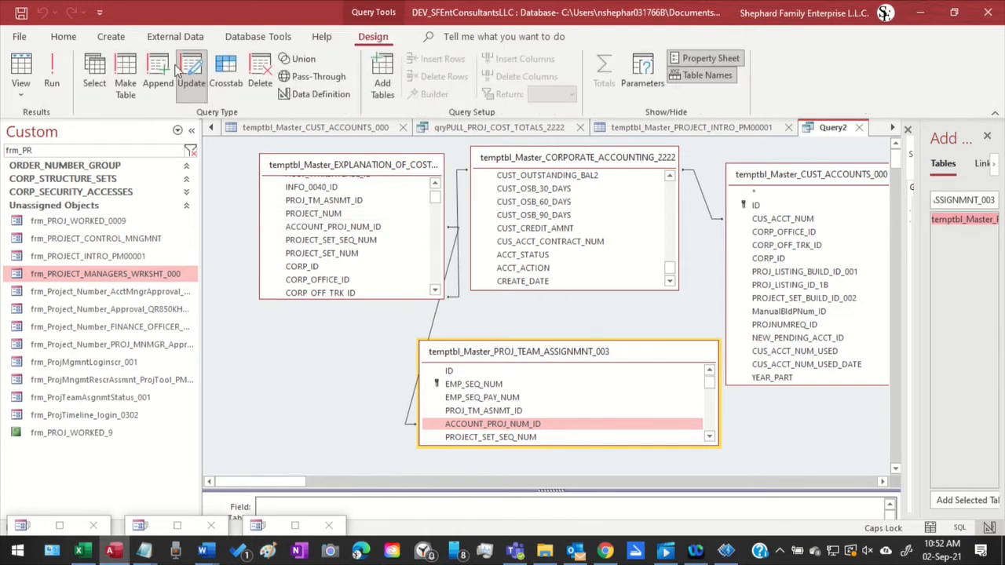
{"action": "left_click", "coordinate": [51, 71]}
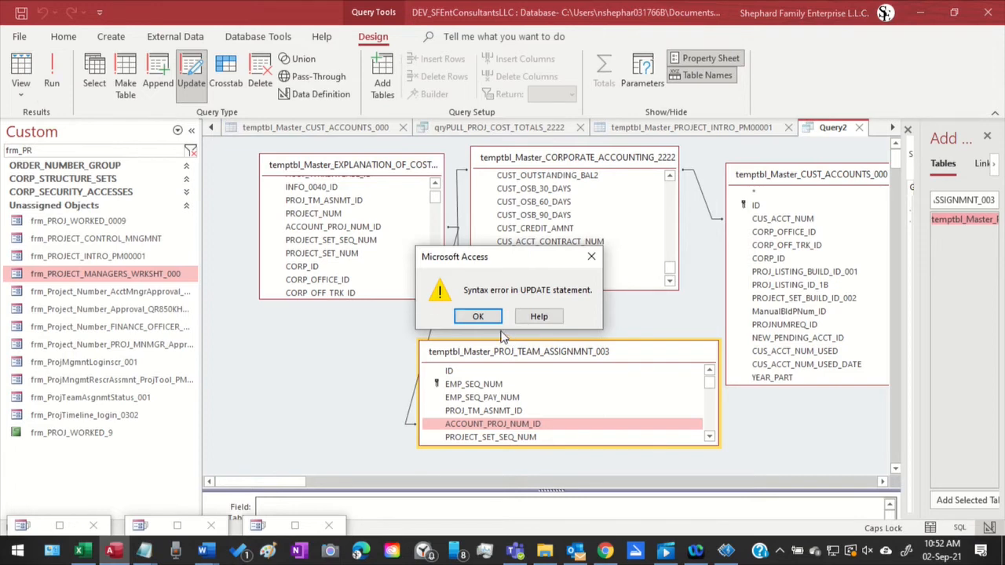
{"action": "left_click", "coordinate": [478, 316]}
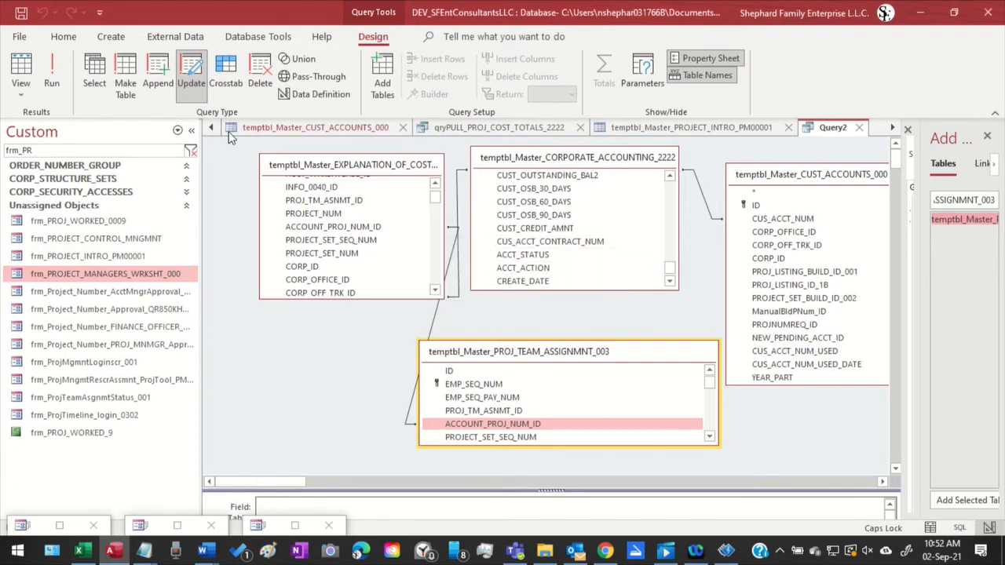
Change Query2 to a select query and try to run it
{"action": "left_click", "coordinate": [94, 75]}
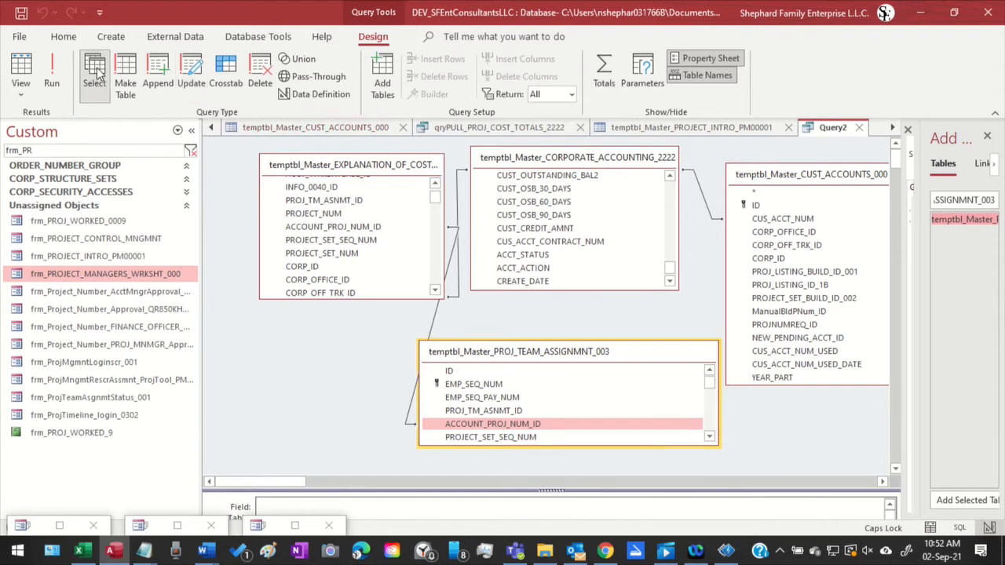
{"action": "left_click", "coordinate": [55, 78]}
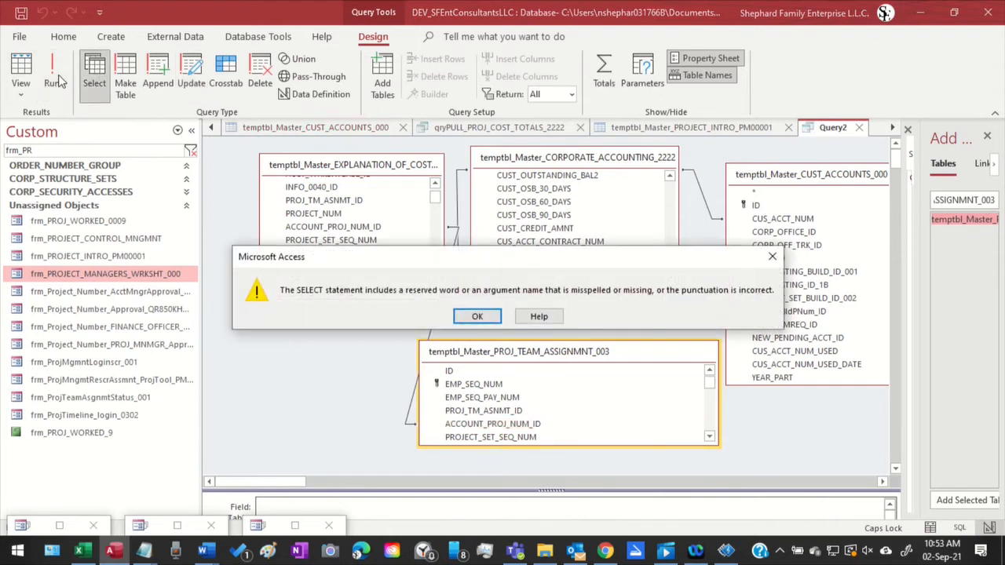
{"action": "left_click", "coordinate": [488, 318]}
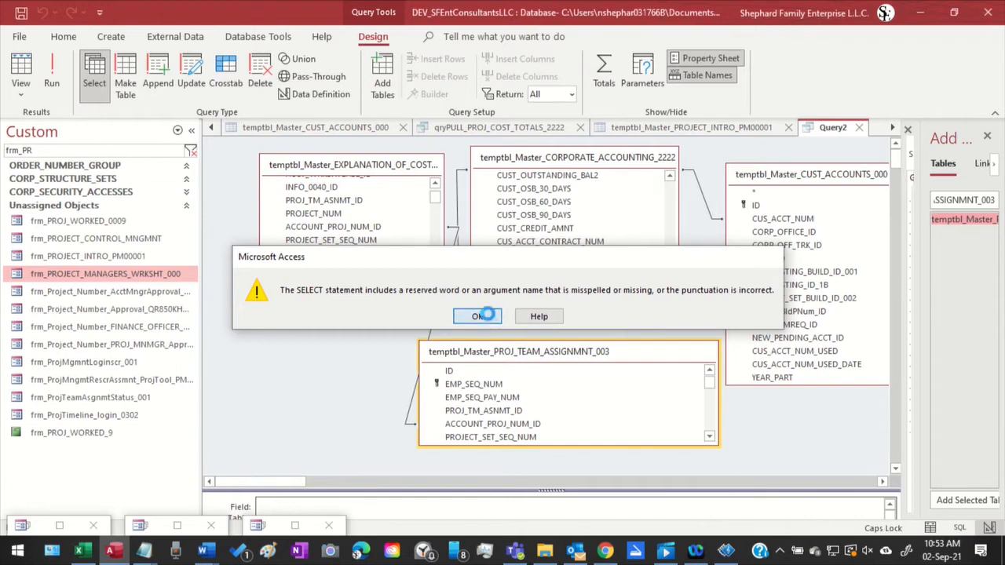
Spread the EXPLANATION_OF_COSTS and PROJ_TEAM_ASSIGNMNT_003 lists further apart and try to show Query2 in Datasheet View
{"action": "left_click", "coordinate": [374, 171]}
{"action": "mouse_move", "coordinate": [374, 171]}
{"action": "left_mouse_down"}
{"action": "mouse_move", "coordinate": [308, 171]}
{"action": "mouse_move", "coordinate": [359, 171]}
{"action": "left_mouse_up"}
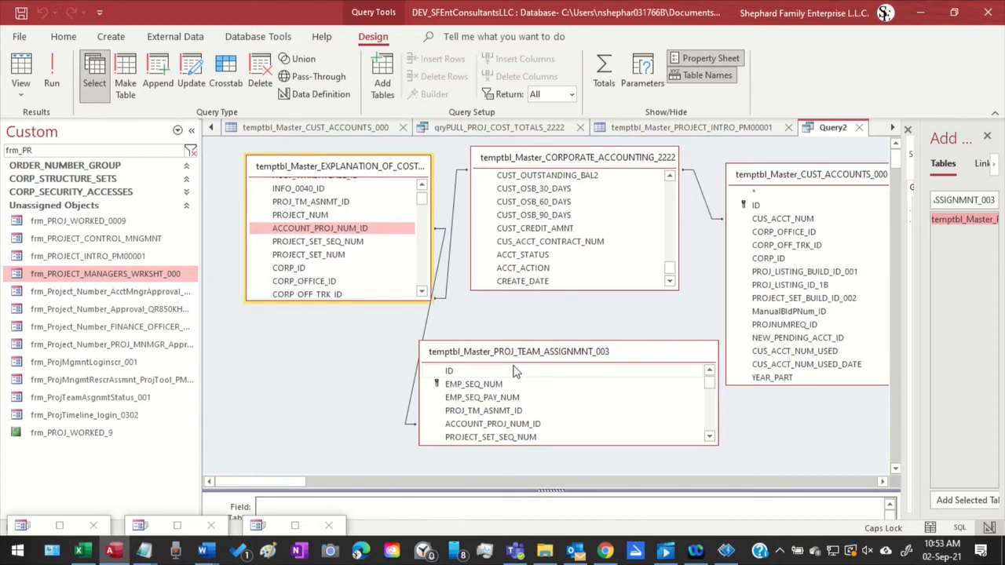
{"action": "left_click_drag", "start_coordinate": [523, 352], "coordinate": [319, 393]}
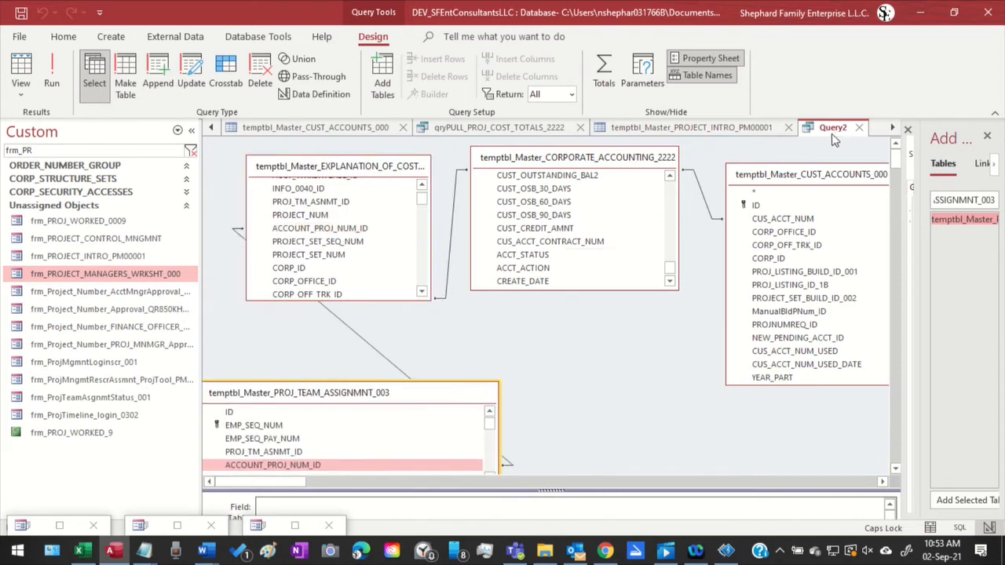
{"action": "left_click", "coordinate": [22, 69]}
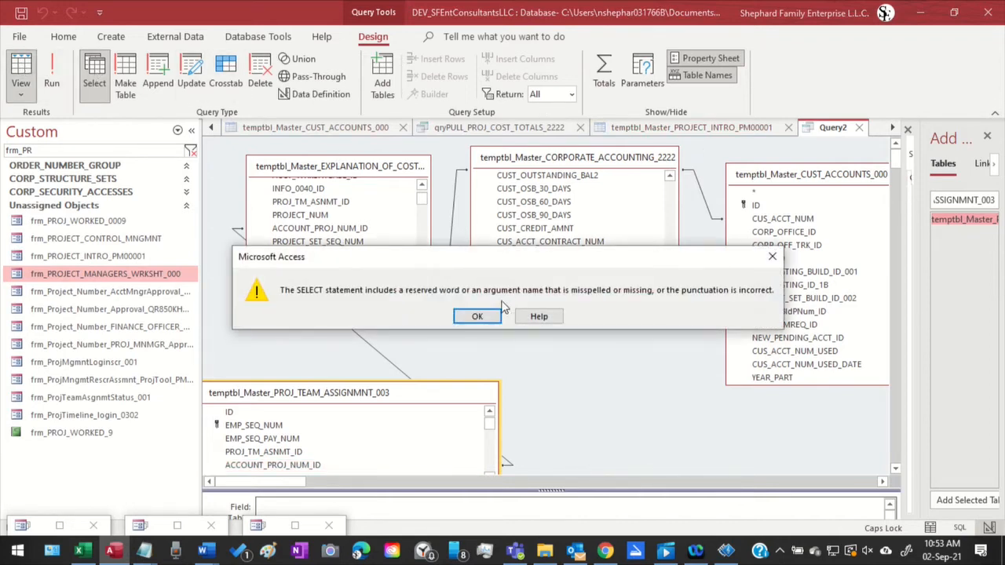
{"action": "left_click", "coordinate": [477, 317]}
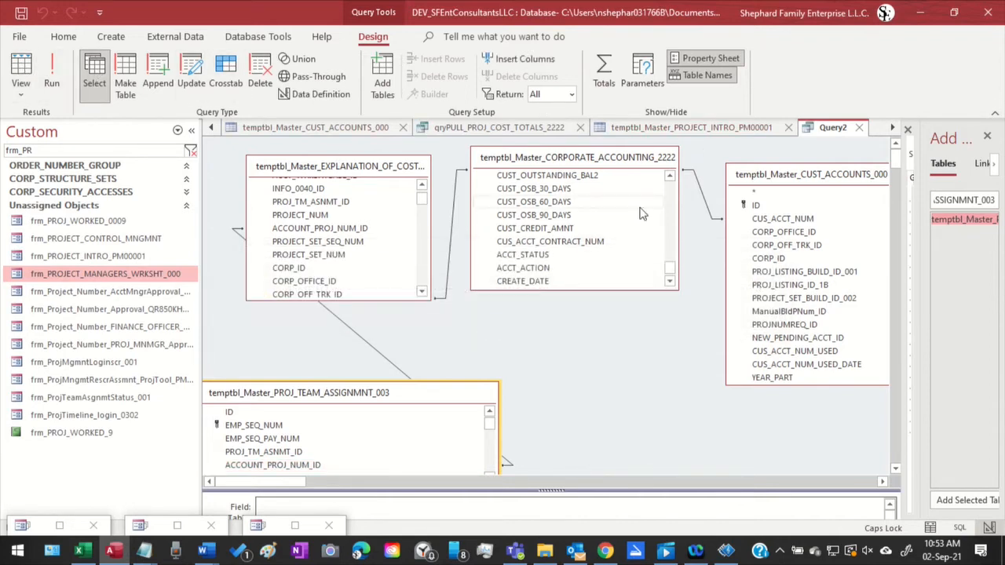
{"action": "right_click", "coordinate": [805, 135]}
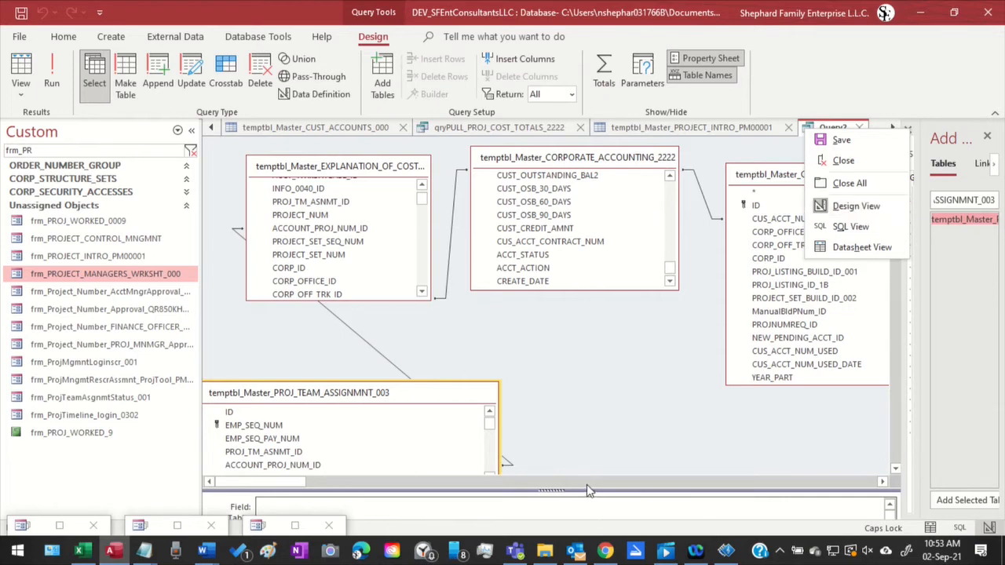
{"action": "left_click", "coordinate": [555, 491]}
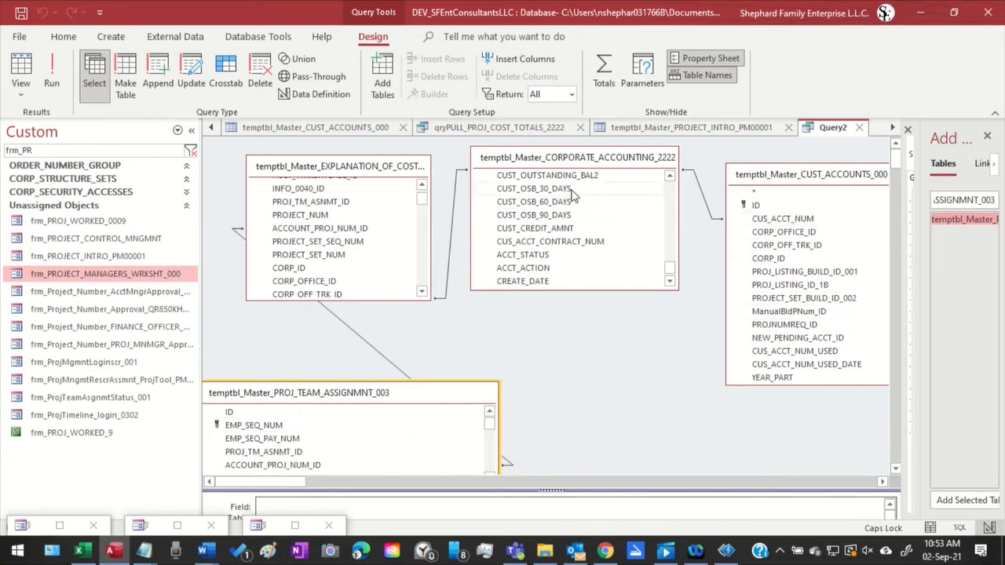
Shift the EXPLANATION_OF_COSTS list upward, place the PROJ_TEAM_ASSIGNMNT_003 list just beneath it, and enlarge the query design grid
{"action": "scroll", "coordinate": [594, 269], "scroll_direction": "up", "scroll_amount": 2}
{"action": "scroll", "coordinate": [593, 271], "scroll_direction": "up", "scroll_amount": 8}
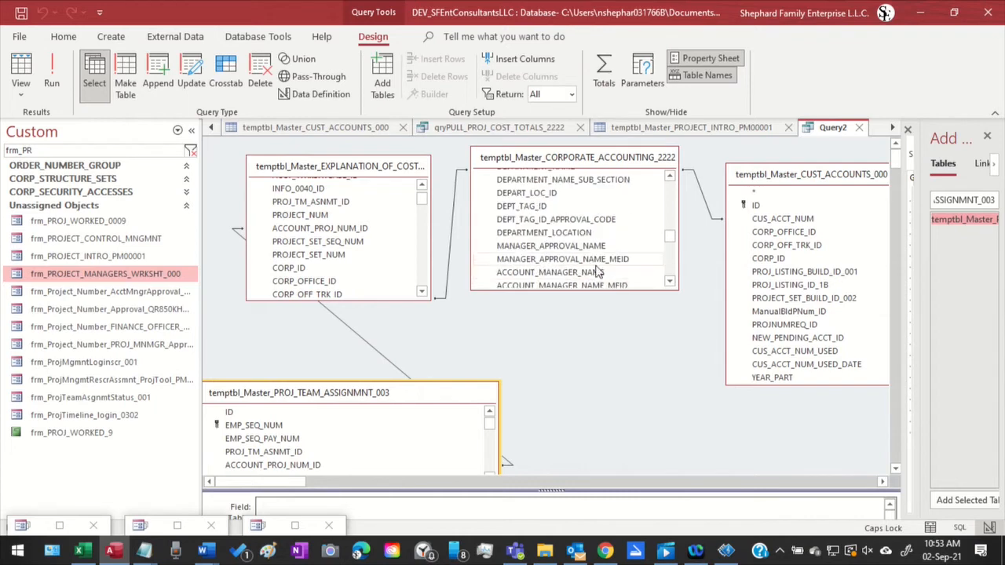
{"action": "scroll", "coordinate": [612, 267], "scroll_direction": "up", "scroll_amount": 8}
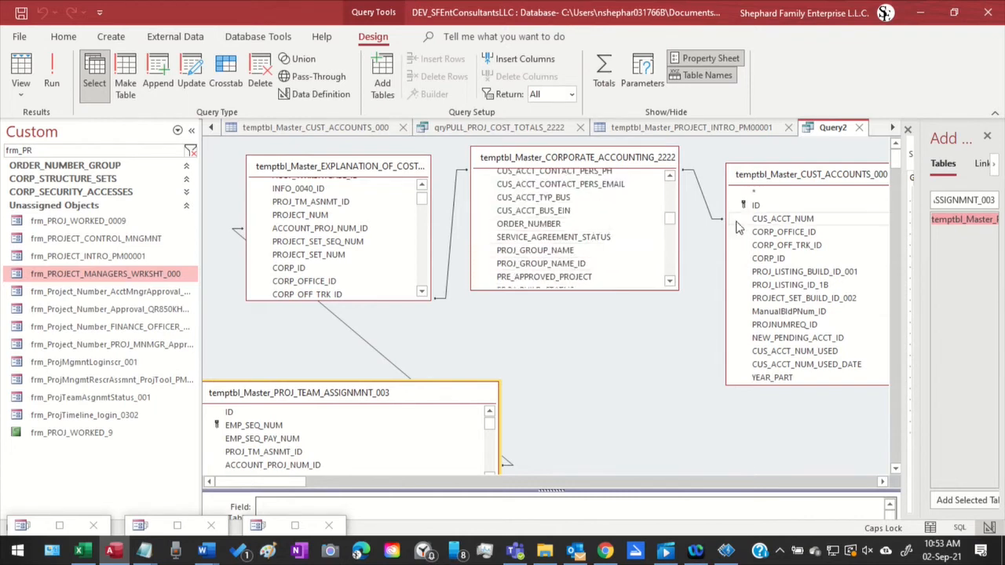
{"action": "scroll", "coordinate": [777, 226], "scroll_direction": "down", "scroll_amount": 1}
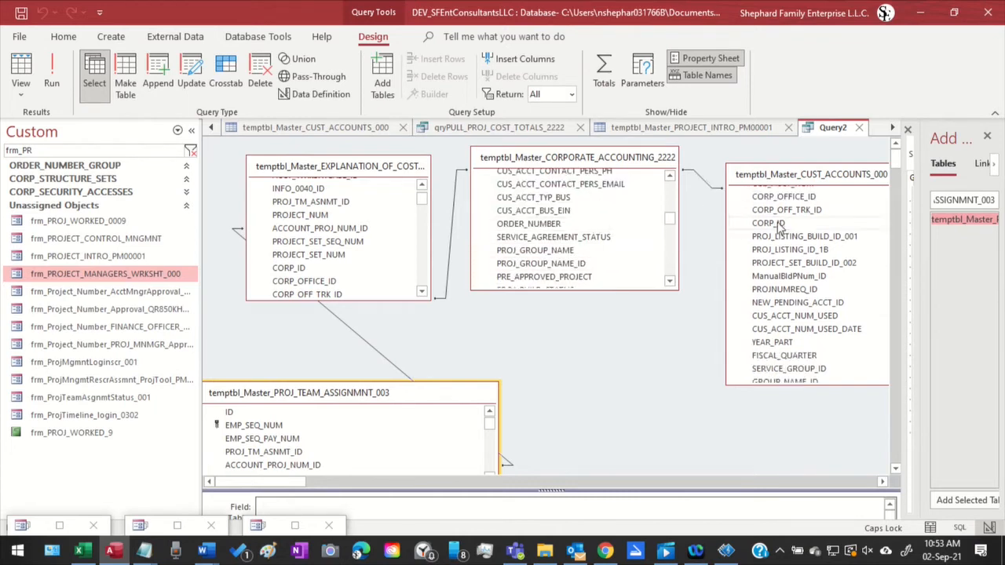
{"action": "left_click_drag", "start_coordinate": [349, 168], "coordinate": [346, 141]}
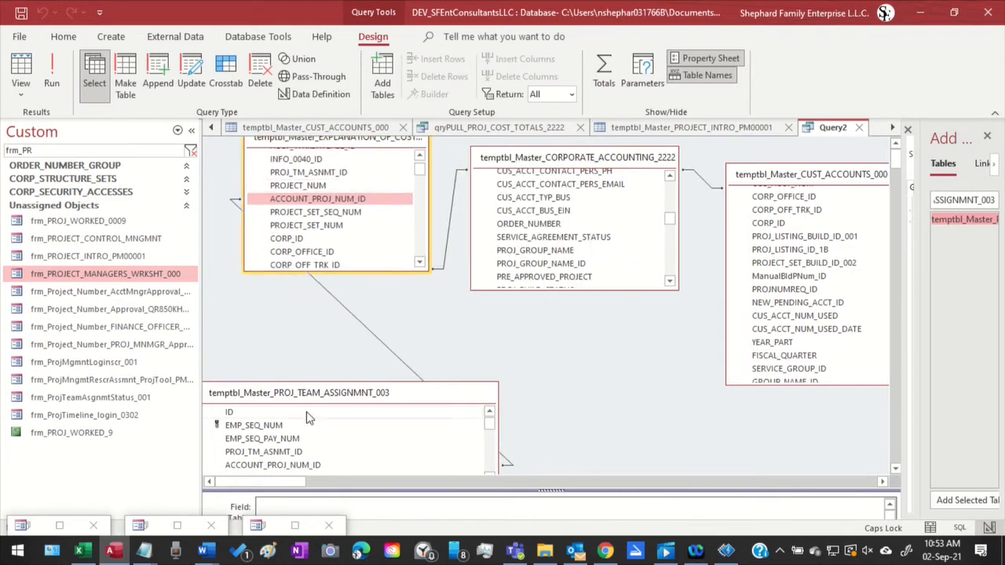
{"action": "left_click_drag", "start_coordinate": [317, 396], "coordinate": [375, 328]}
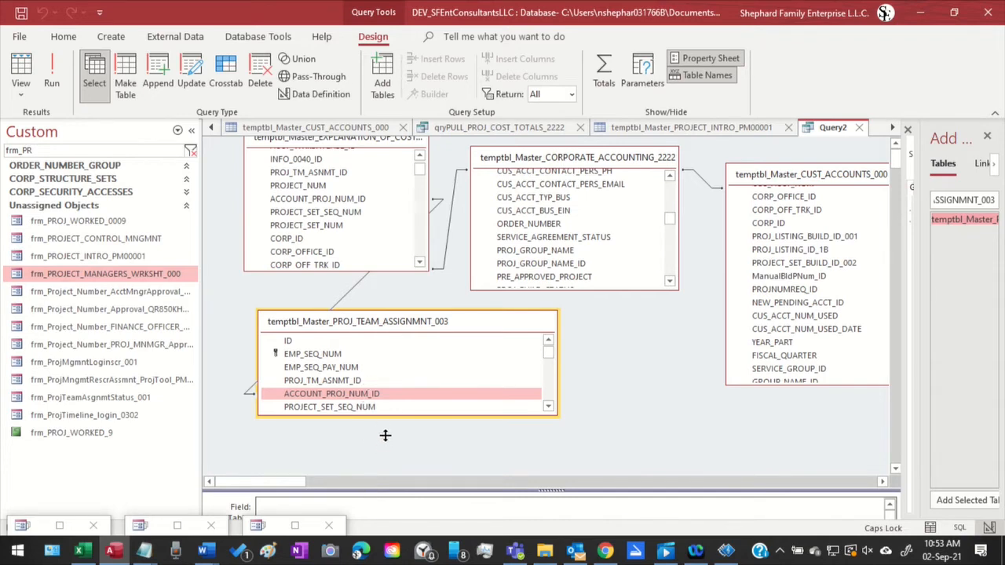
{"action": "left_click_drag", "start_coordinate": [385, 434], "coordinate": [386, 434]}
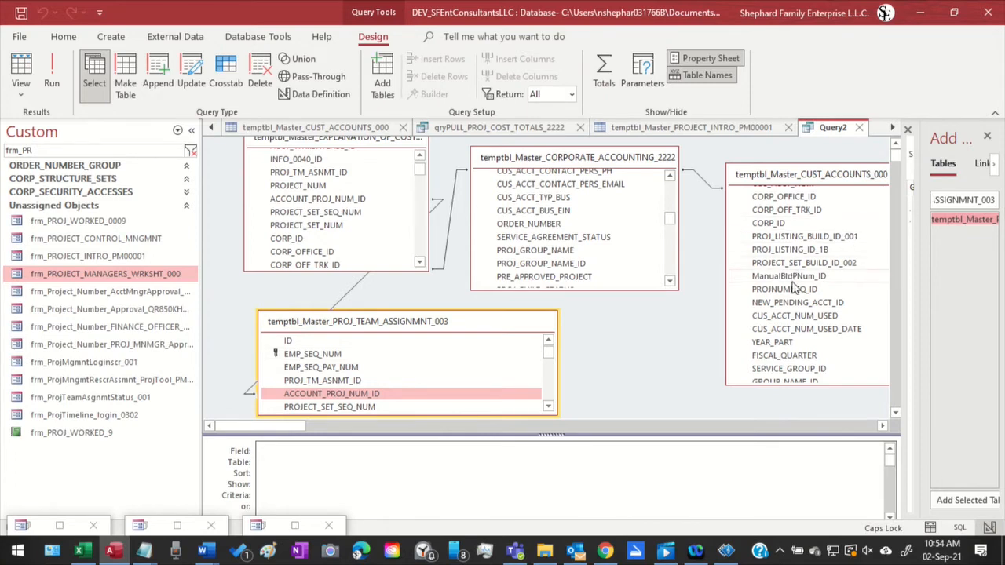
Add all fields of temptbl_Master_CORPORATE_ACCOUNTING_2222, from ID through UPDATED_BY, to the query design grid
{"action": "scroll", "coordinate": [795, 289], "scroll_direction": "down", "scroll_amount": 2}
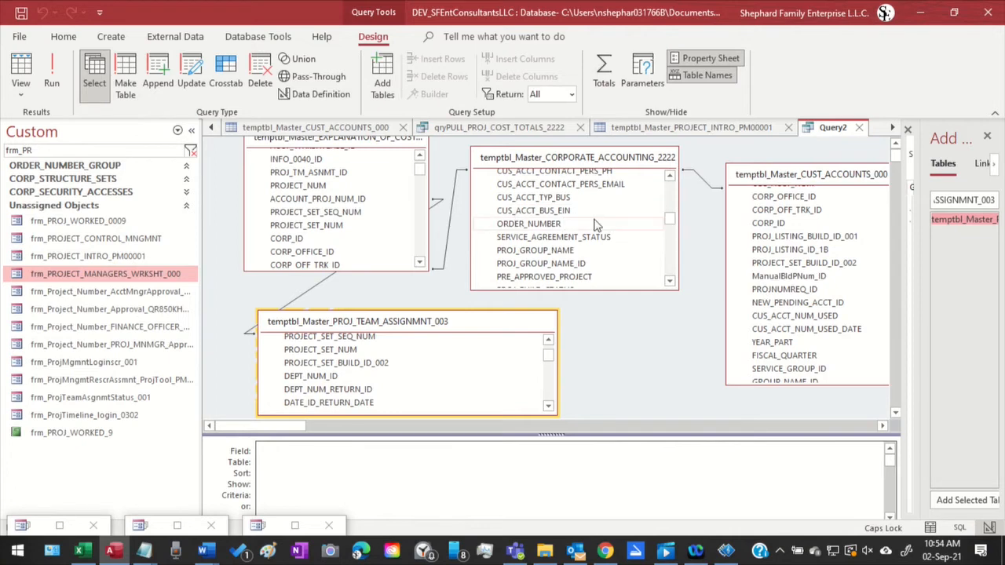
{"action": "scroll", "coordinate": [593, 225], "scroll_direction": "up", "scroll_amount": 1}
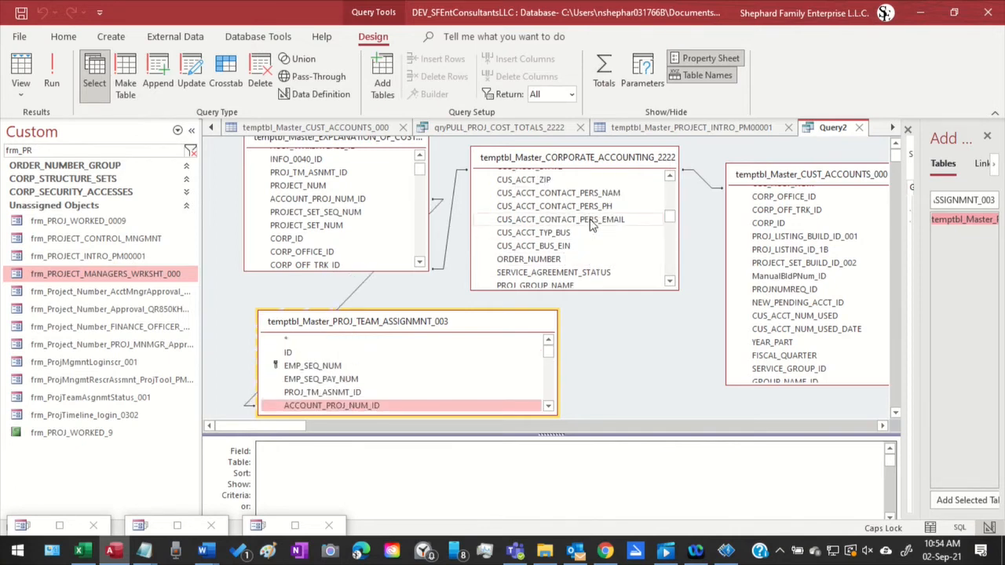
{"action": "left_click", "coordinate": [592, 222]}
{"action": "scroll", "coordinate": [593, 225], "scroll_direction": "up", "scroll_amount": 6}
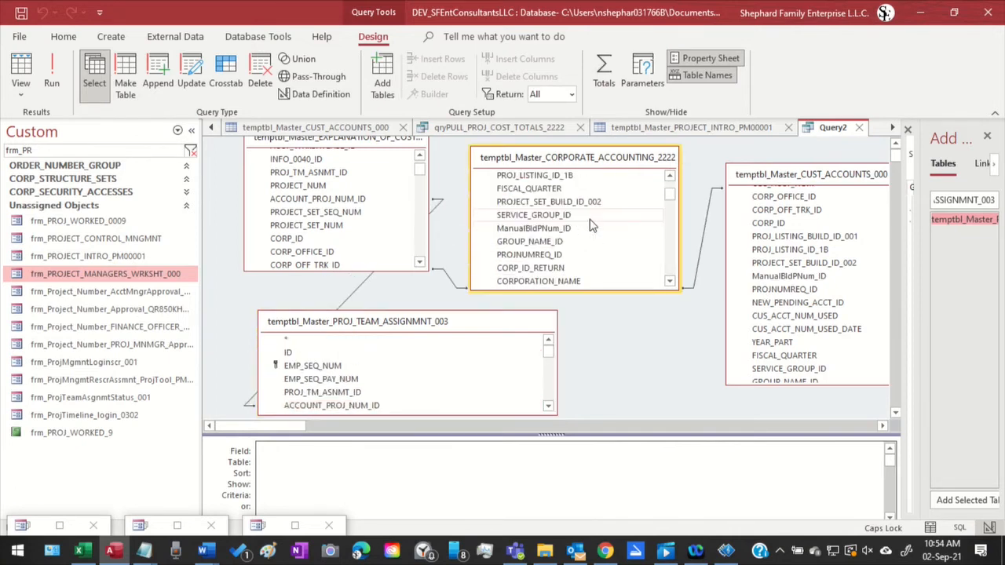
{"action": "scroll", "coordinate": [593, 225], "scroll_direction": "up", "scroll_amount": 3}
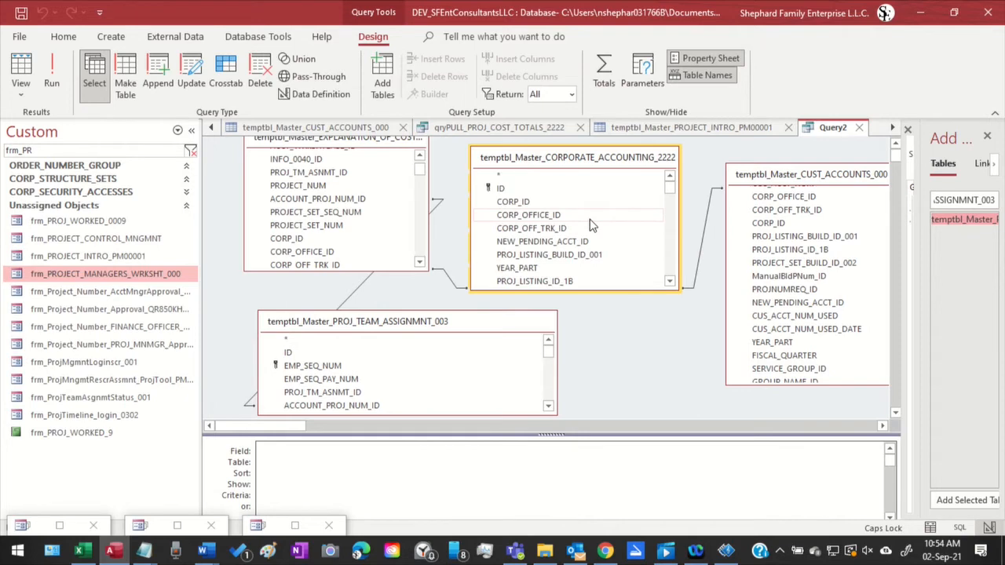
{"action": "left_click", "coordinate": [526, 193]}
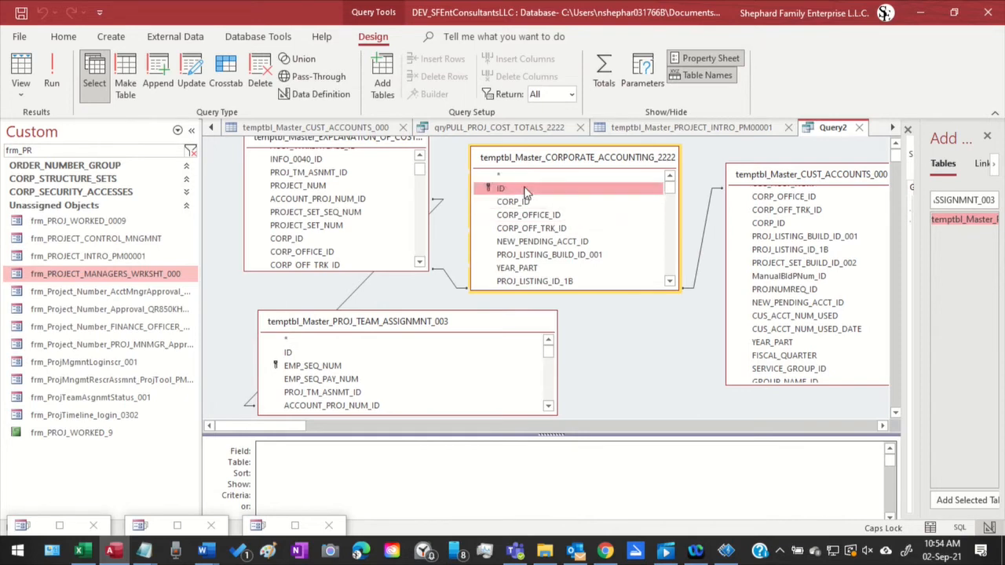
{"action": "left_click", "coordinate": [671, 200]}
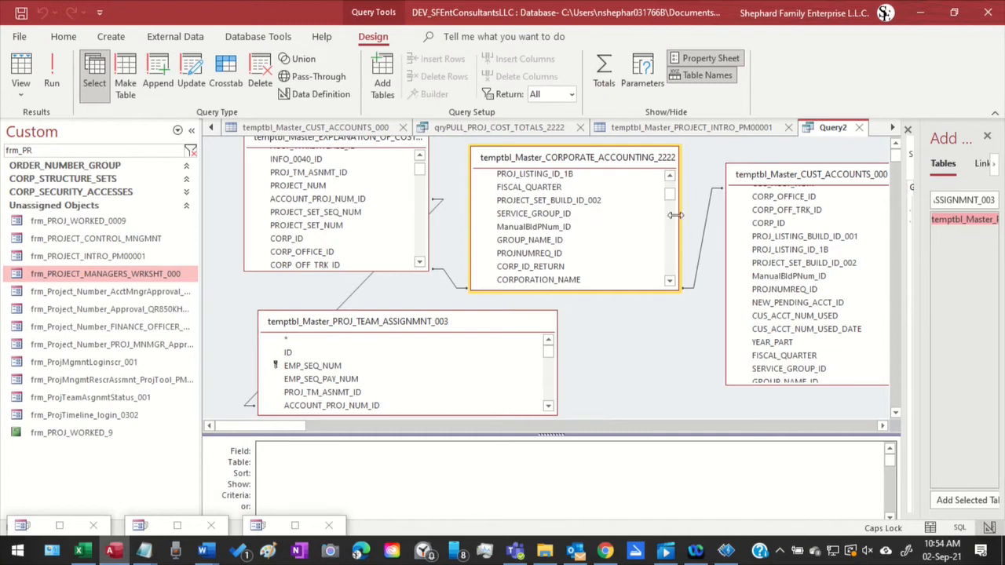
{"action": "left_click_drag", "start_coordinate": [673, 195], "coordinate": [669, 270]}
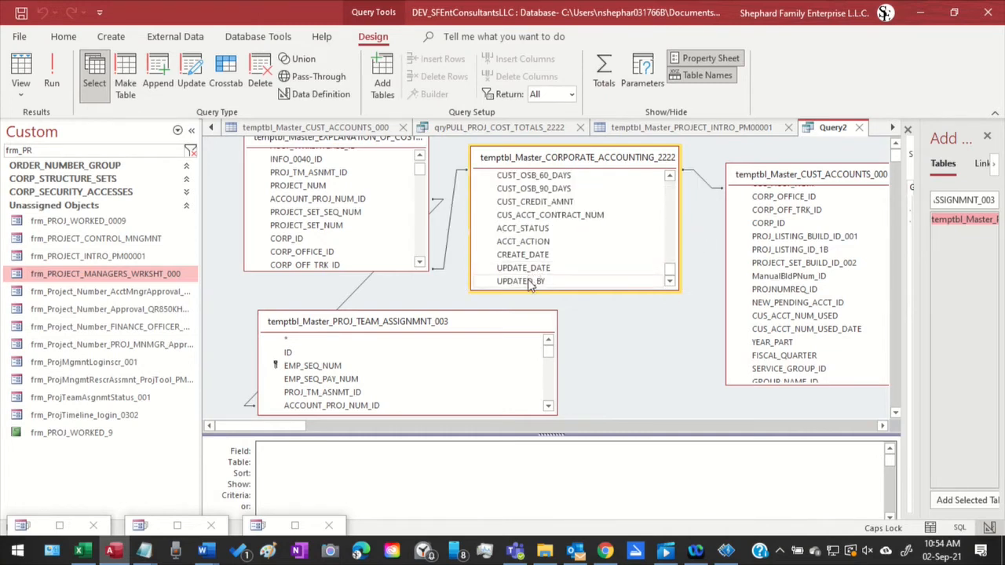
{"action": "left_click", "coordinate": [529, 282], "text": "shift"}
{"action": "left_click_drag", "start_coordinate": [552, 192], "coordinate": [462, 398]}
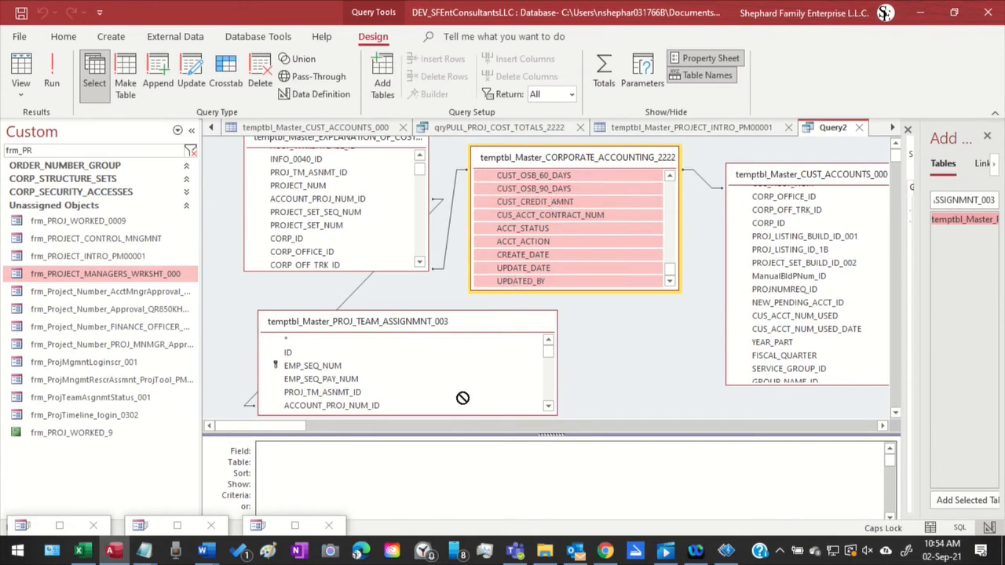
{"action": "left_click_drag", "start_coordinate": [352, 485], "coordinate": [352, 484]}
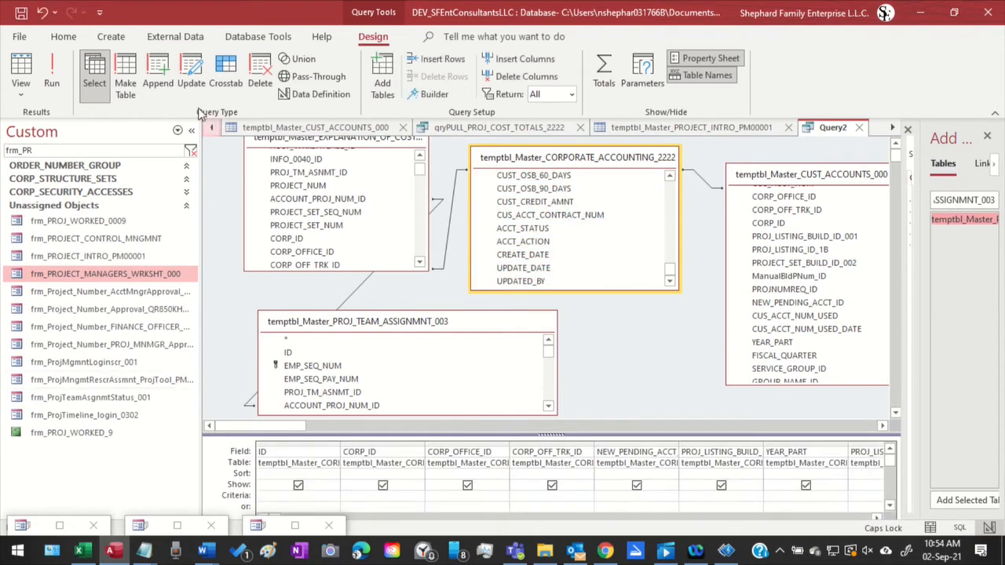
Run Query2 and look through the result columns up to the project group, approval, build and funding status fields
{"action": "left_click", "coordinate": [51, 78]}
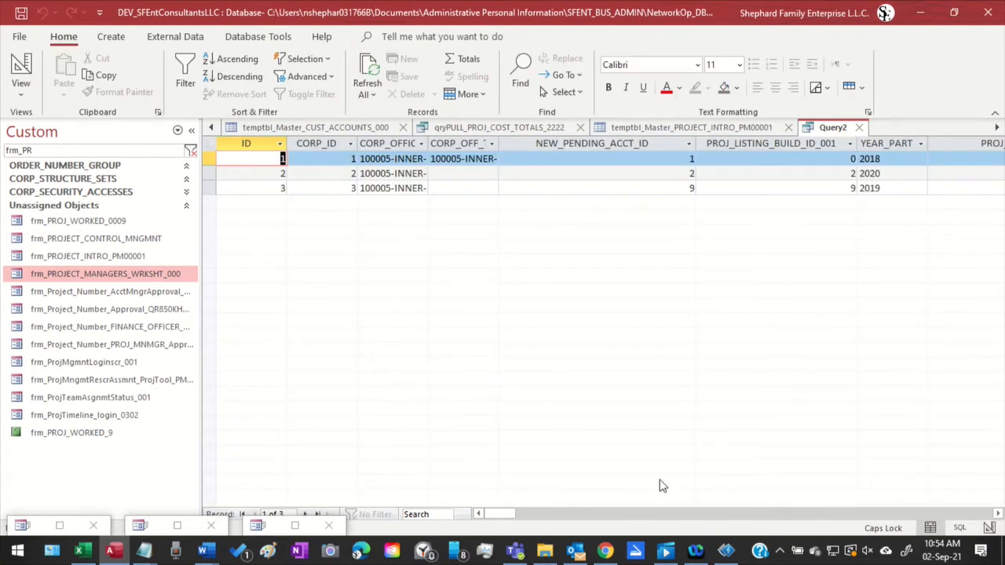
{"action": "left_click_drag", "start_coordinate": [491, 518], "coordinate": [681, 512]}
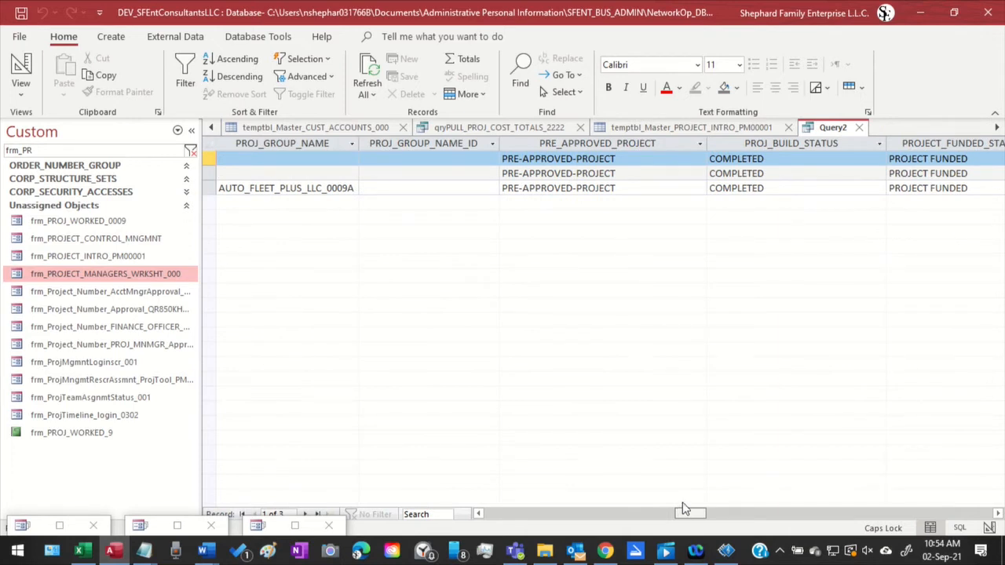
{"action": "left_click_drag", "start_coordinate": [683, 510], "coordinate": [686, 510]}
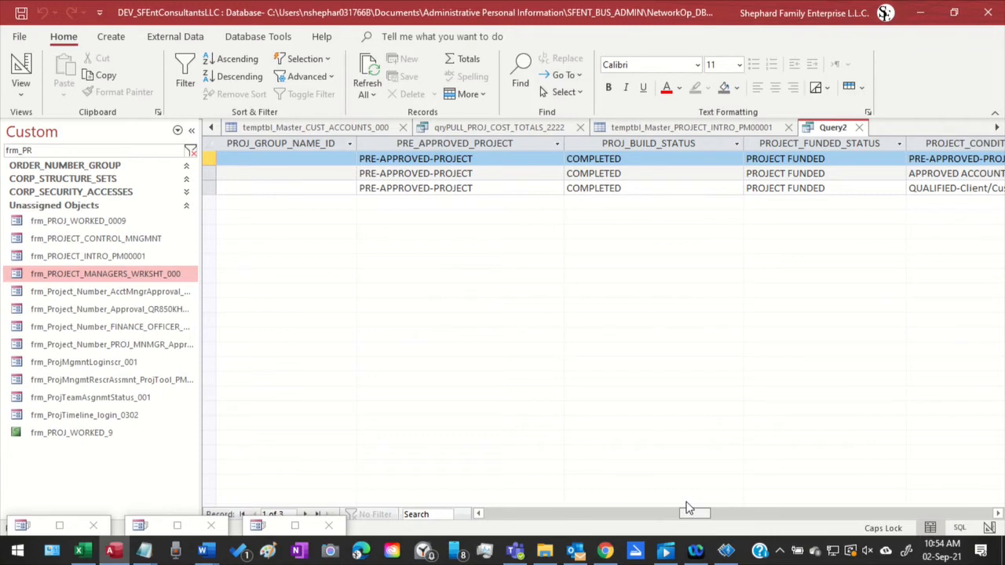
Return Query2 to Design View, make the design grid taller, and look along its field columns
{"action": "right_click", "coordinate": [837, 132]}
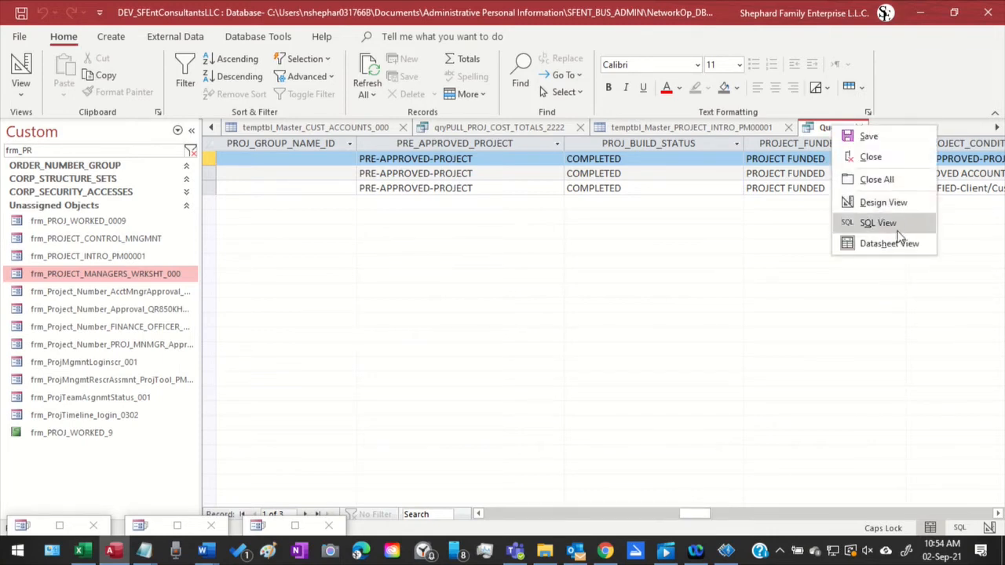
{"action": "left_click", "coordinate": [873, 205]}
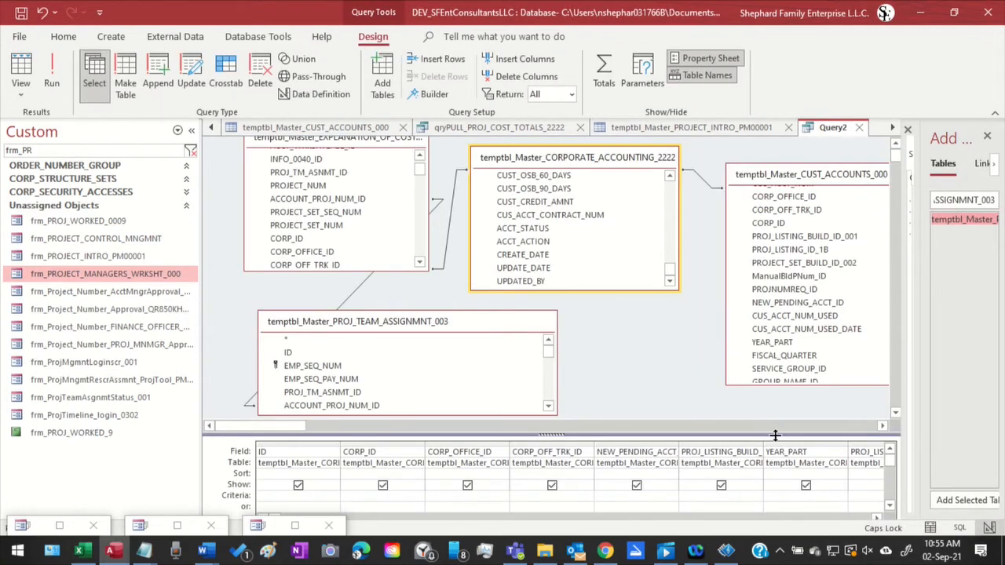
{"action": "left_click_drag", "start_coordinate": [774, 435], "coordinate": [739, 332]}
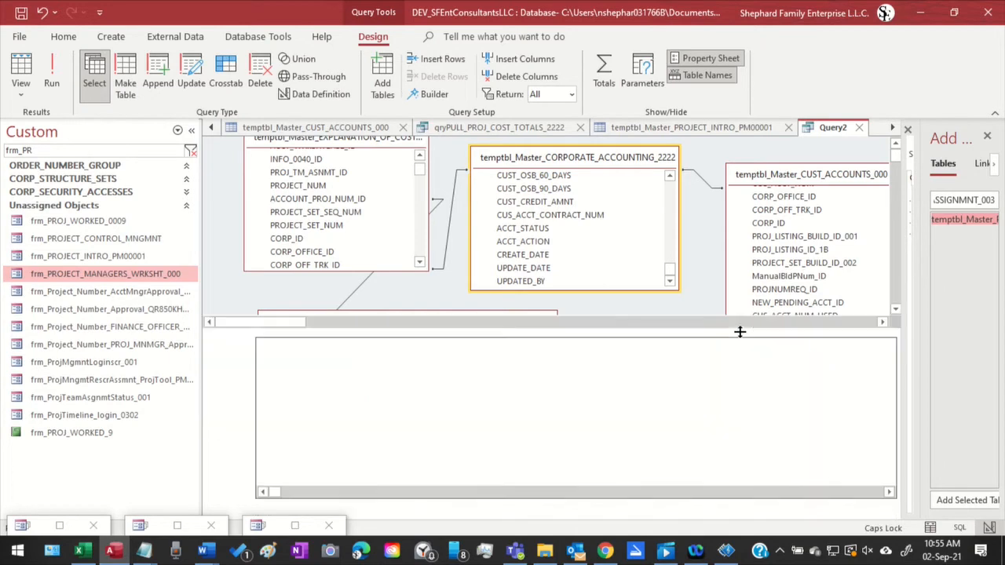
{"action": "left_click", "coordinate": [893, 491]}
{"action": "left_click", "coordinate": [893, 492]}
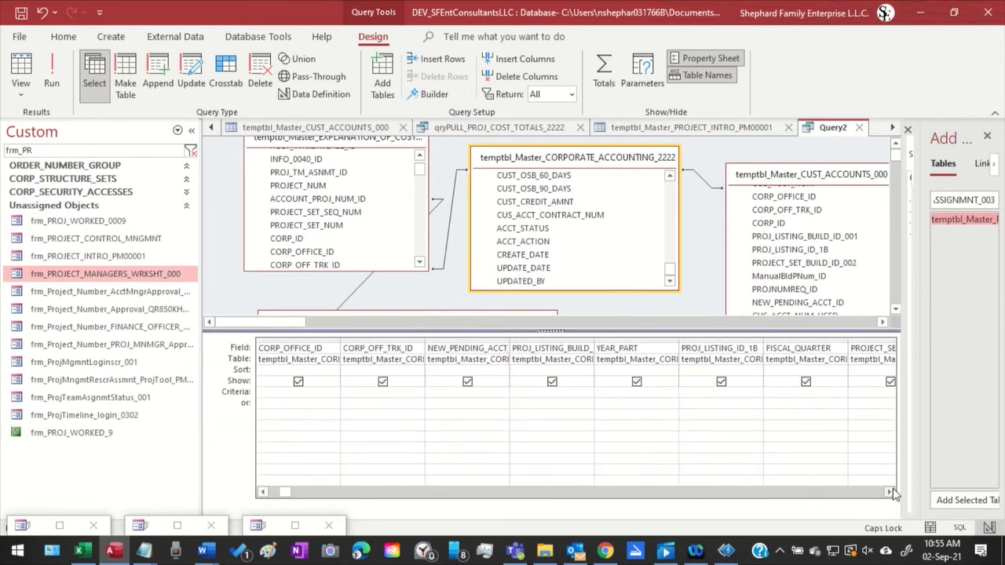
{"action": "left_click", "coordinate": [892, 492]}
{"action": "left_click", "coordinate": [889, 491]}
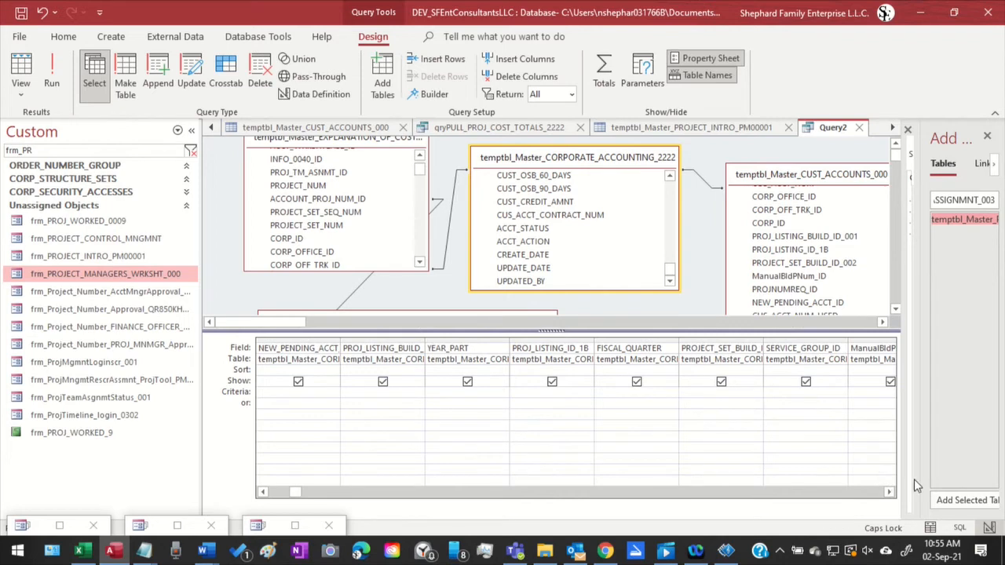
Remove the corporation name, corporation location and ASIAN_COUNTRY columns from Query2's design grid
{"action": "left_click", "coordinate": [890, 492]}
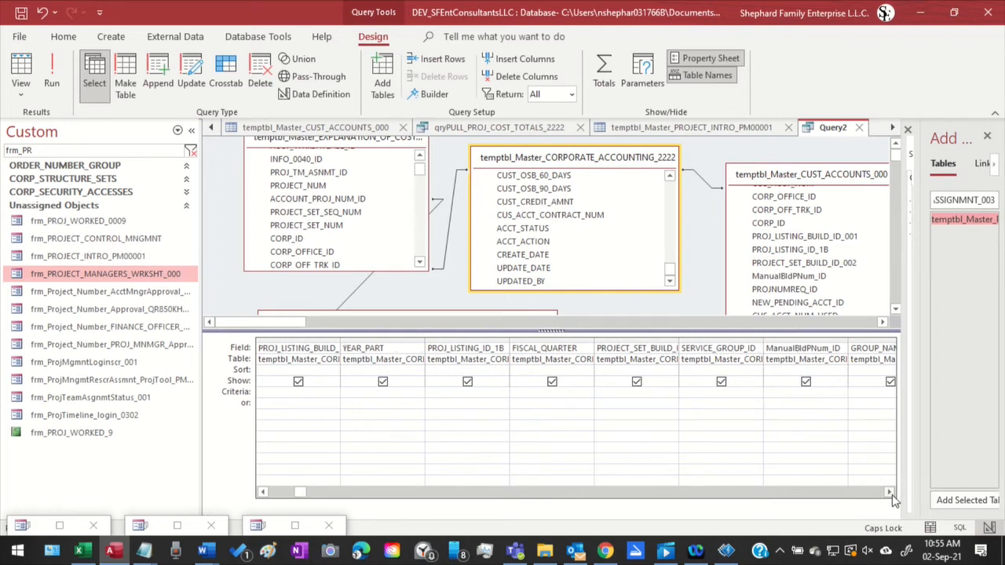
{"action": "left_click", "coordinate": [890, 492]}
{"action": "left_click", "coordinate": [890, 492]}
{"action": "left_click", "coordinate": [889, 493]}
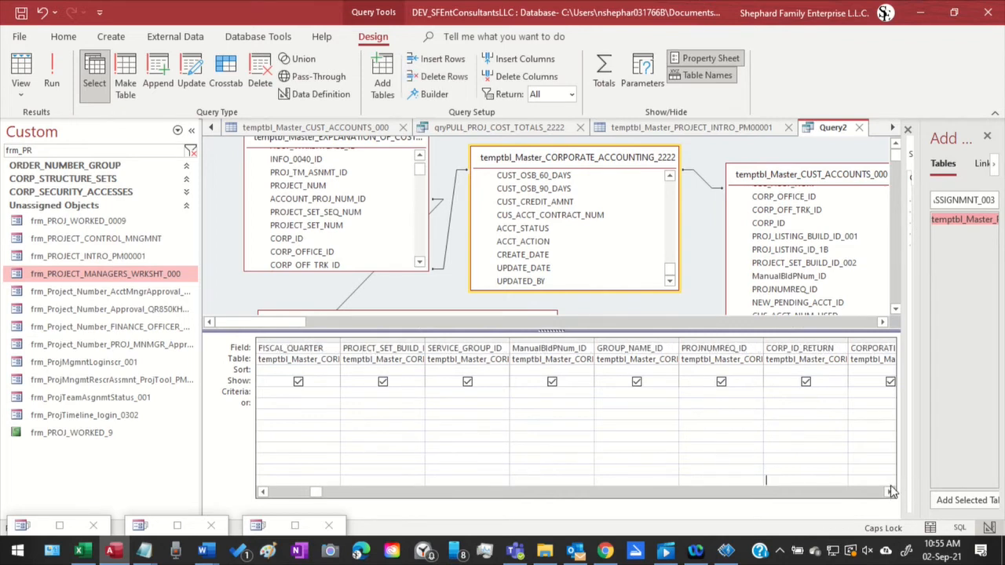
{"action": "left_click", "coordinate": [890, 491]}
{"action": "left_click", "coordinate": [889, 491]}
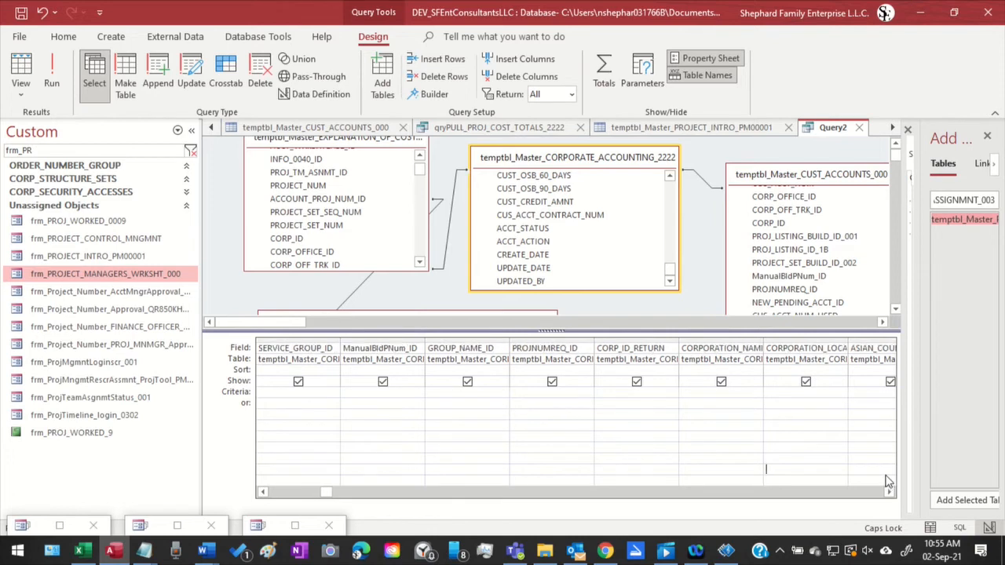
{"action": "left_click", "coordinate": [889, 492]}
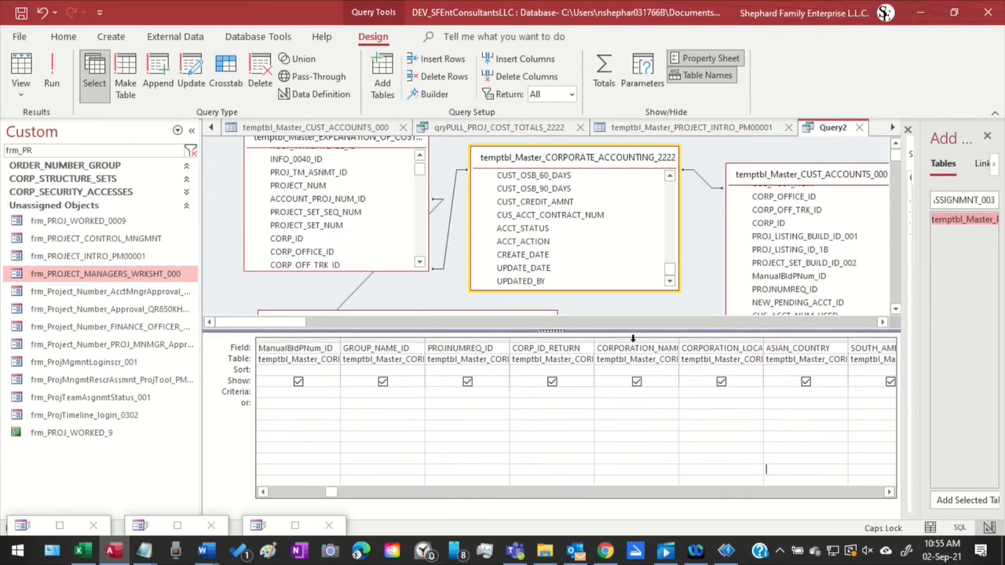
{"action": "left_click_drag", "start_coordinate": [633, 338], "coordinate": [813, 344]}
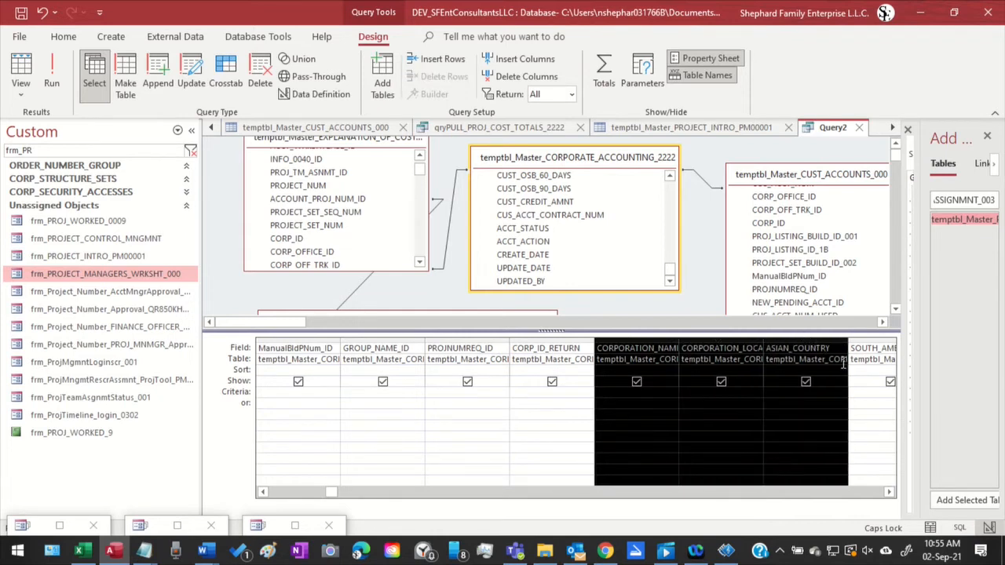
{"action": "key", "text": "Delete"}
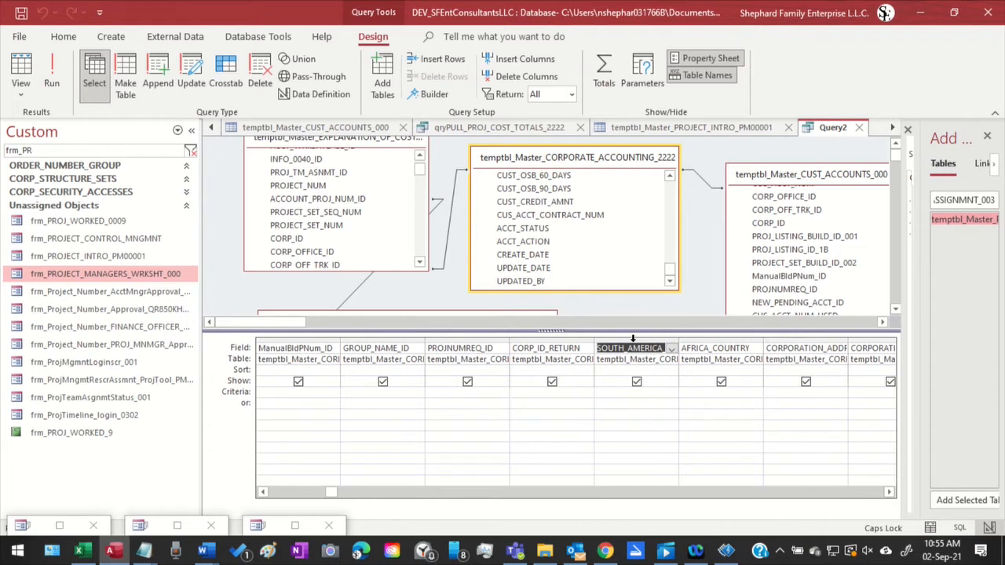
Remove the adjacent columns from the South America country field through the corporation site field from the design grid
{"action": "left_click_drag", "start_coordinate": [633, 339], "coordinate": [861, 343]}
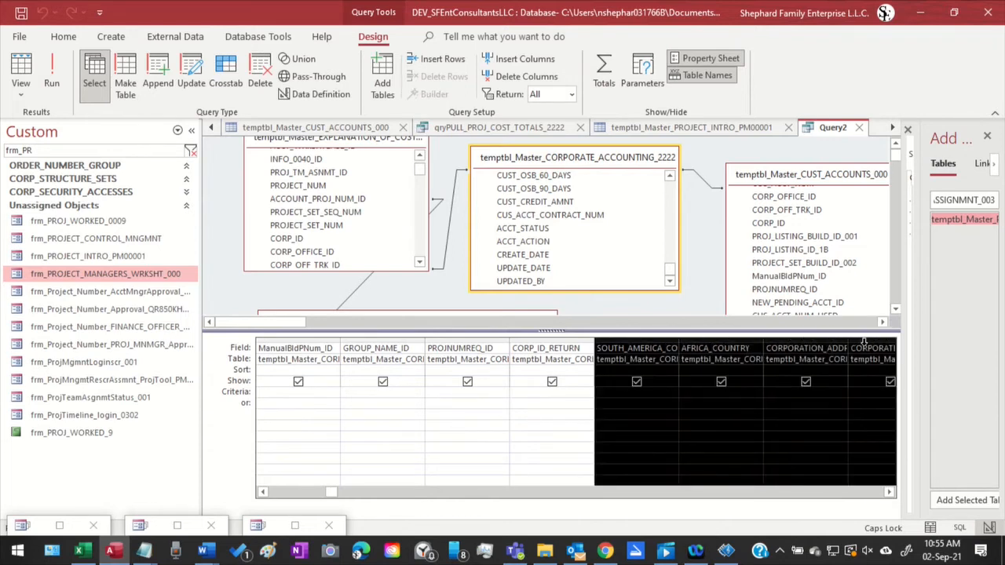
{"action": "left_click", "coordinate": [889, 491]}
{"action": "left_click", "coordinate": [890, 491]}
{"action": "left_click", "coordinate": [889, 491]}
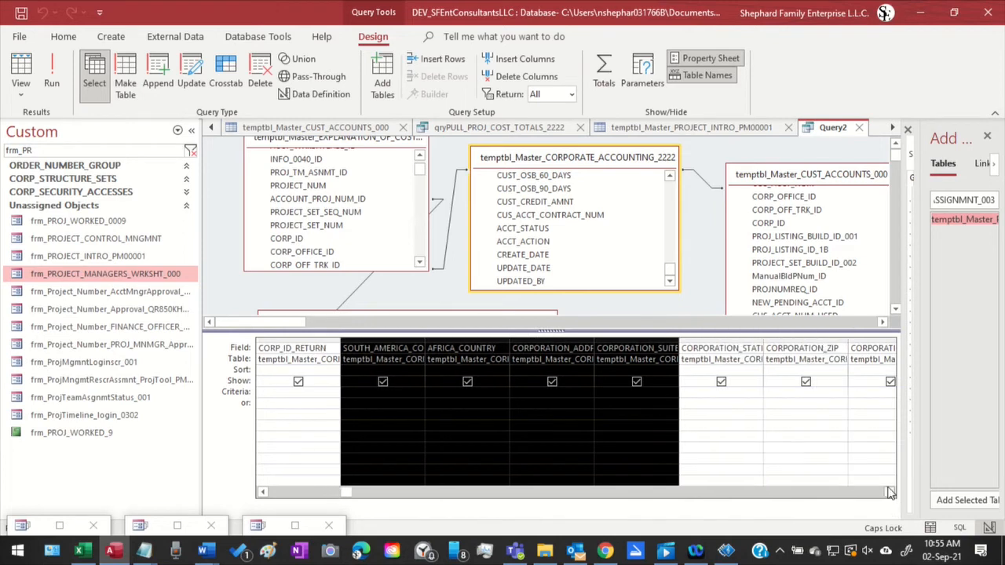
{"action": "left_click", "coordinate": [890, 491]}
{"action": "left_click", "coordinate": [889, 491]}
{"action": "left_click", "coordinate": [890, 491]}
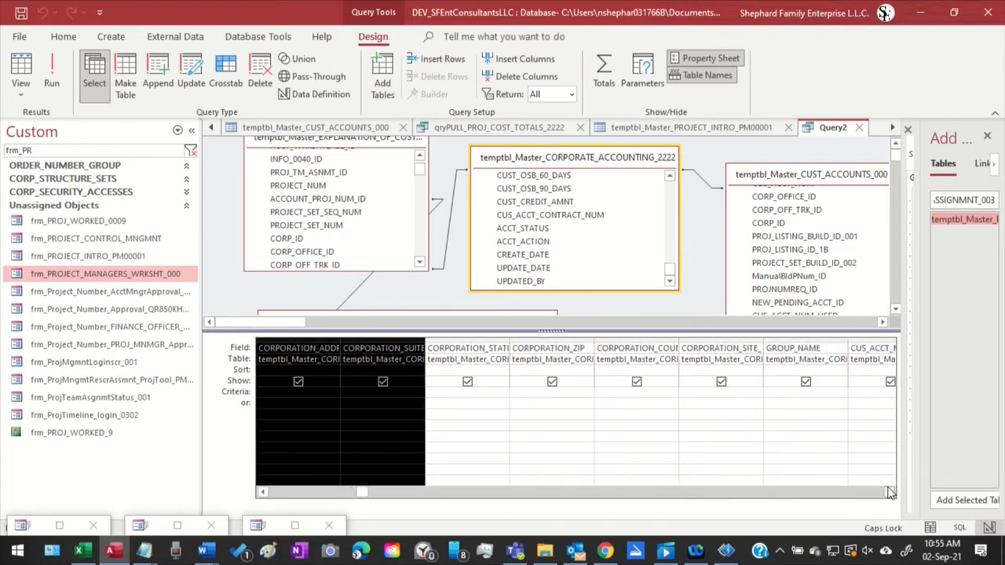
{"action": "left_click", "coordinate": [738, 338], "text": "shift"}
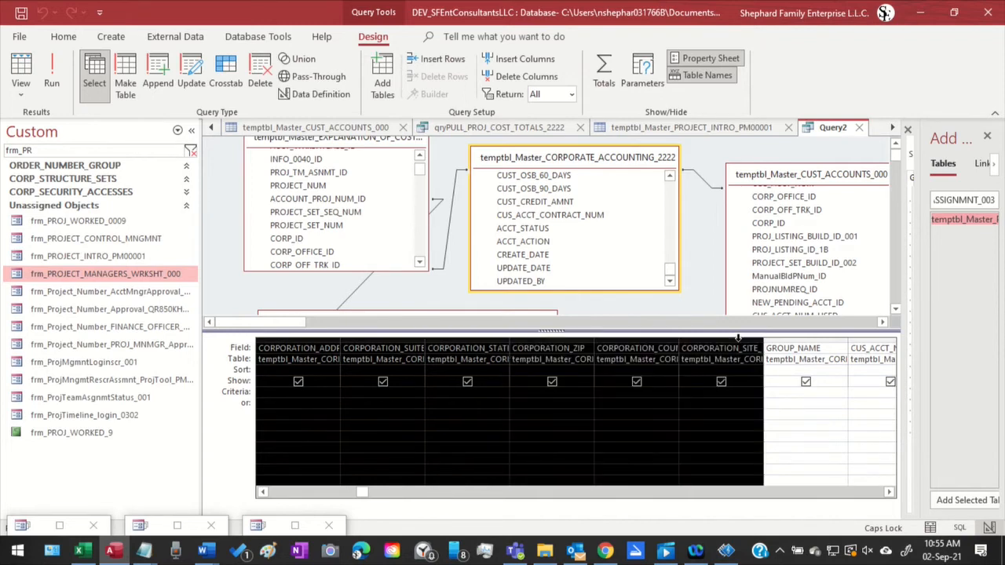
{"action": "key", "text": "Delete"}
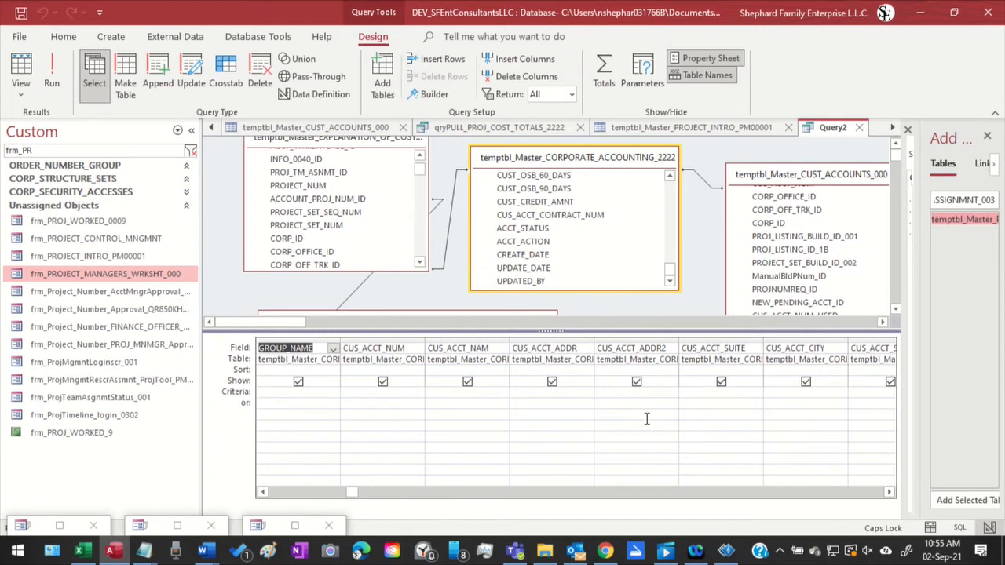
Set the PROJ_GROUP_NAME criteria to Is Not Null, and run Query2 to view its order and project group columns
{"action": "left_click", "coordinate": [888, 492]}
{"action": "left_click", "coordinate": [889, 492]}
{"action": "left_click", "coordinate": [889, 492]}
{"action": "left_click", "coordinate": [889, 492]}
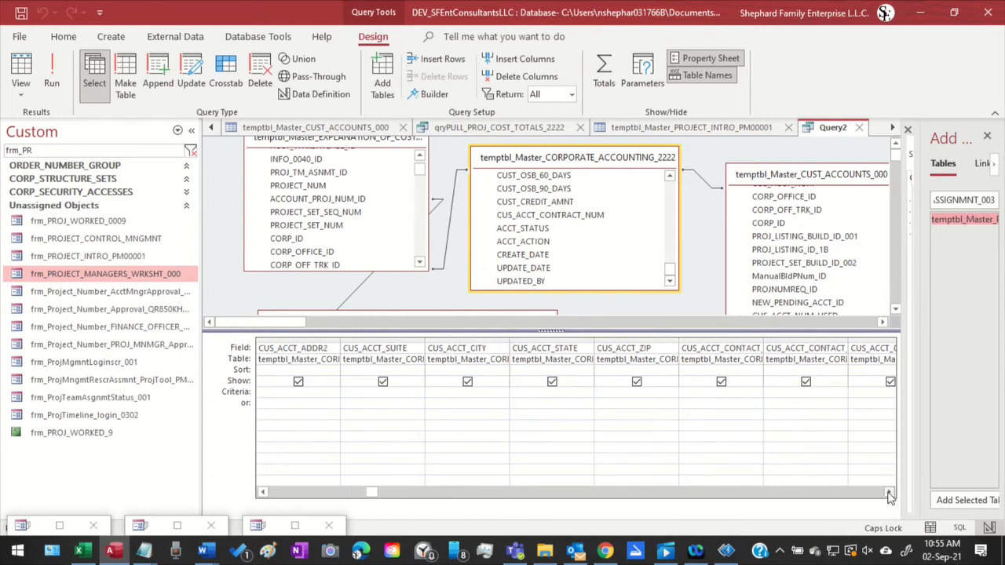
{"action": "left_click", "coordinate": [889, 493]}
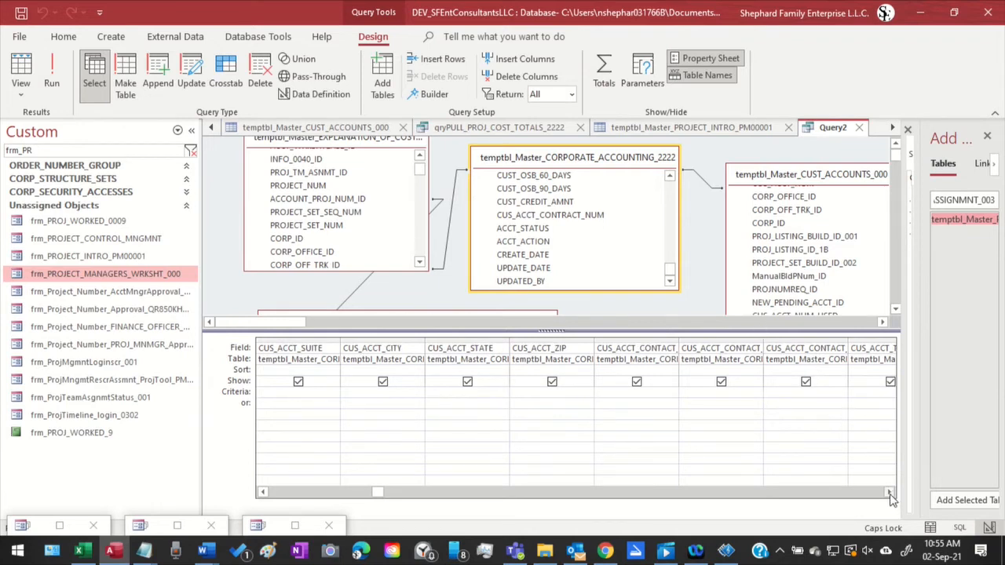
{"action": "left_click", "coordinate": [889, 493]}
{"action": "left_click", "coordinate": [889, 493]}
{"action": "left_click", "coordinate": [890, 493]}
{"action": "left_click", "coordinate": [889, 493]}
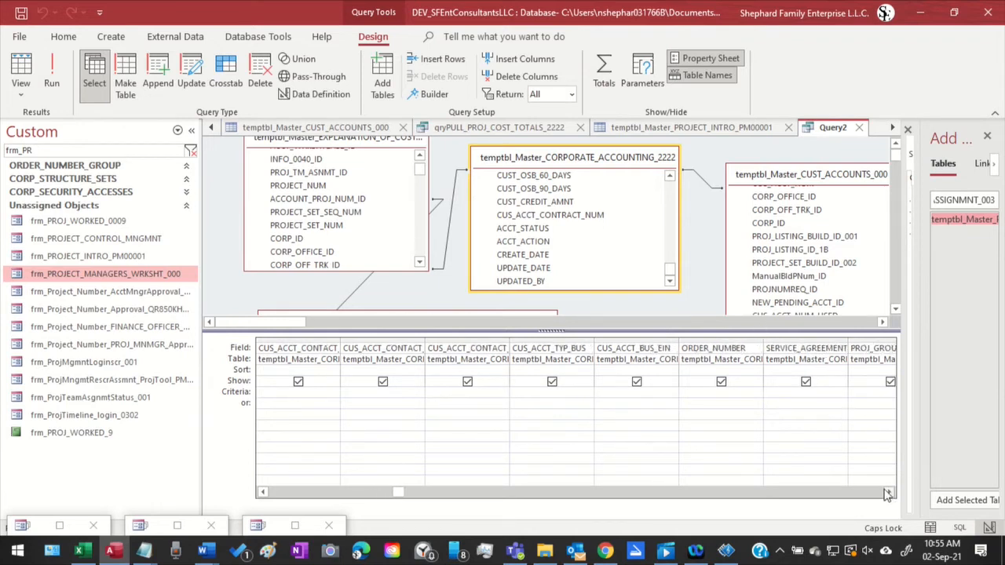
{"action": "left_click", "coordinate": [889, 493]}
{"action": "left_click", "coordinate": [889, 493]}
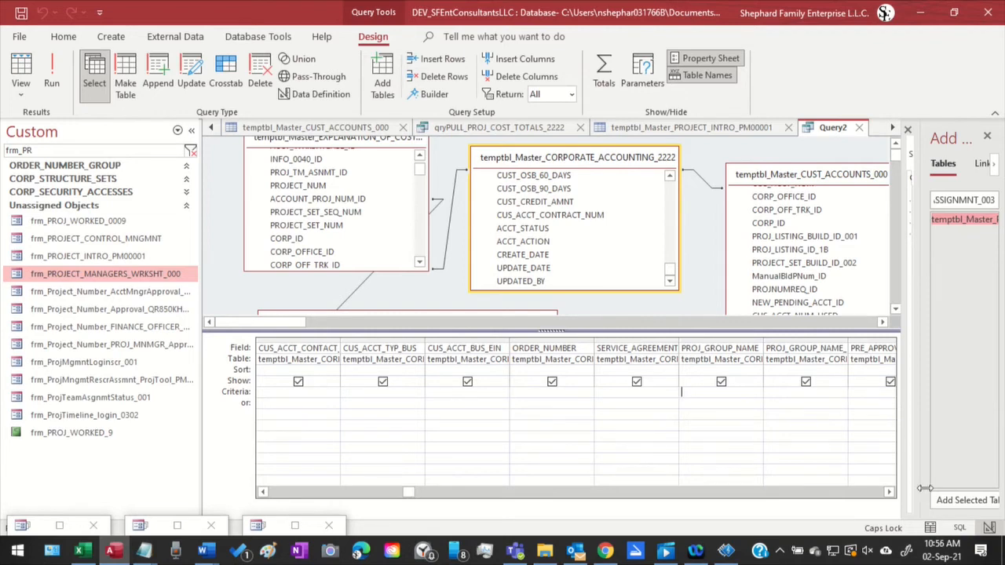
{"action": "type", "text": "iS nOT Null"}
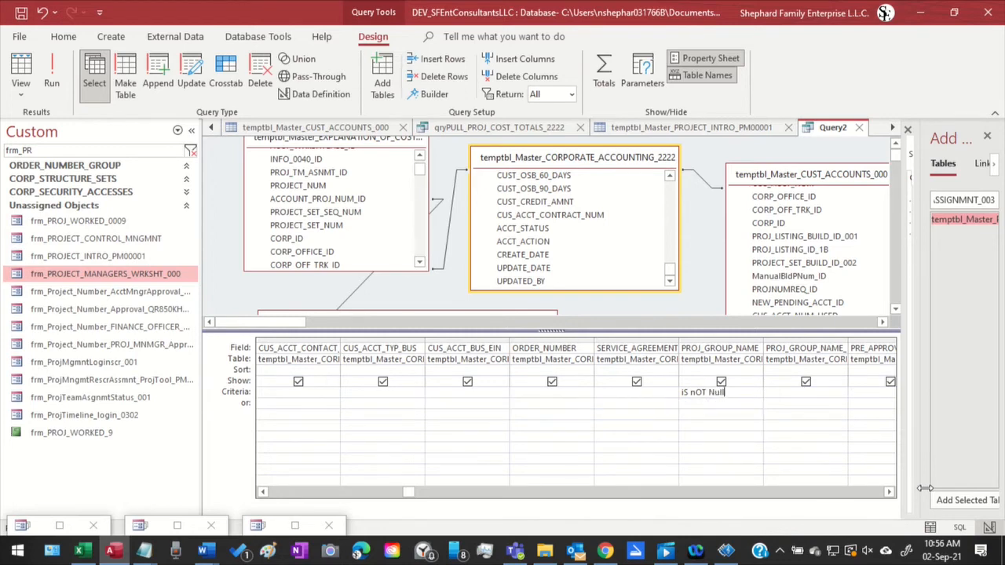
{"action": "left_click", "coordinate": [750, 433]}
{"action": "left_click", "coordinate": [49, 70]}
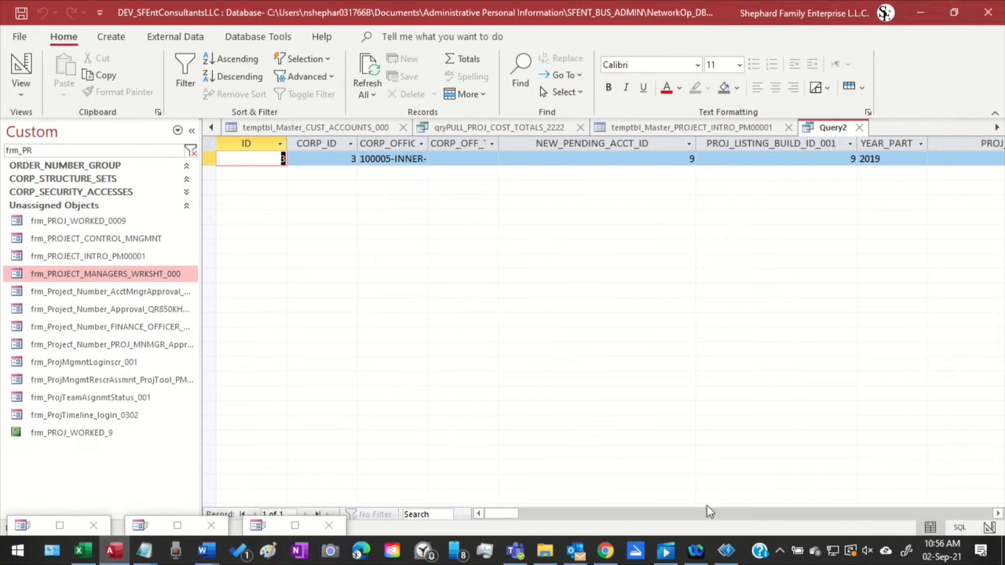
{"action": "left_click_drag", "start_coordinate": [503, 513], "coordinate": [646, 513]}
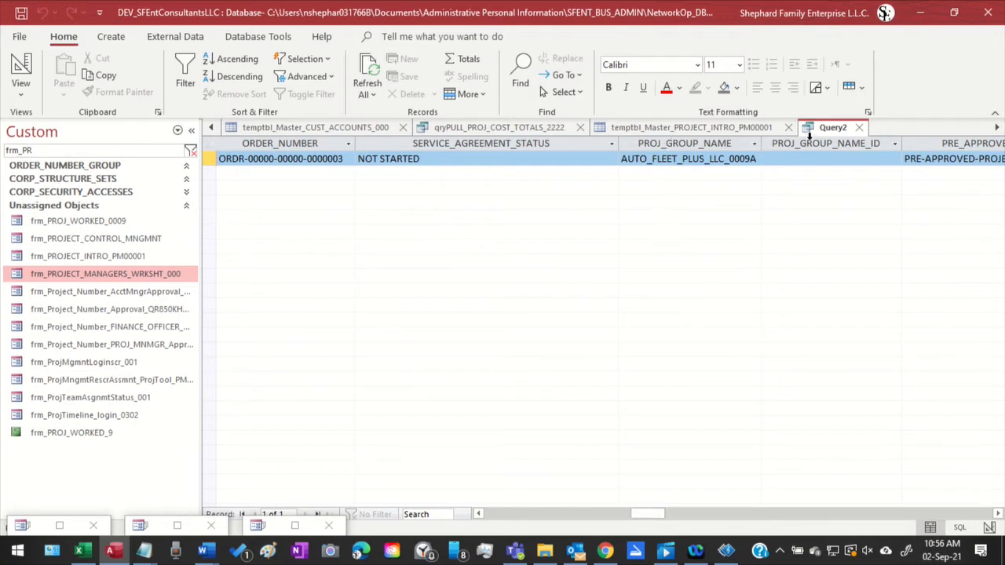
{"action": "left_click", "coordinate": [110, 37]}
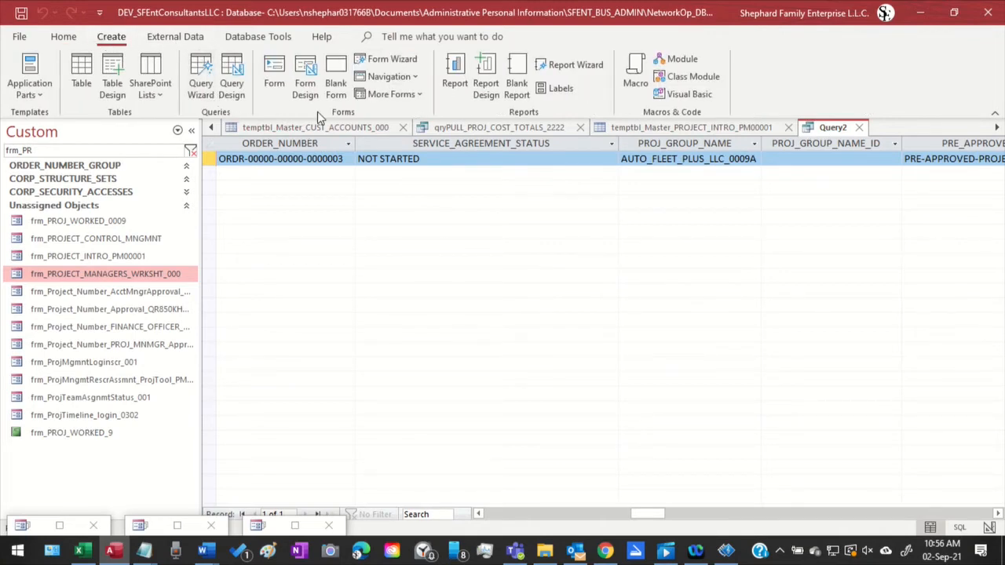
{"action": "left_click", "coordinate": [274, 68]}
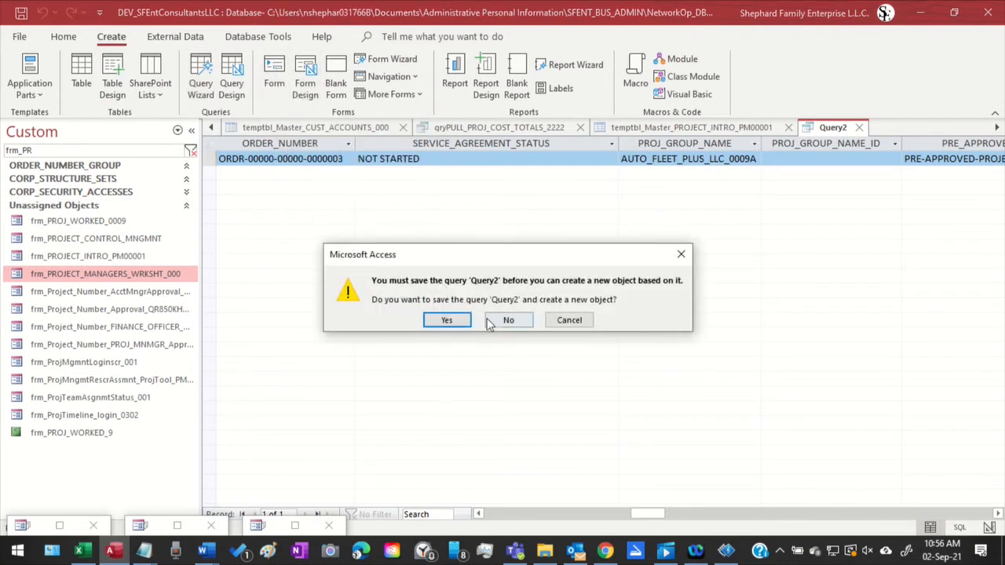
{"action": "left_click", "coordinate": [579, 321]}
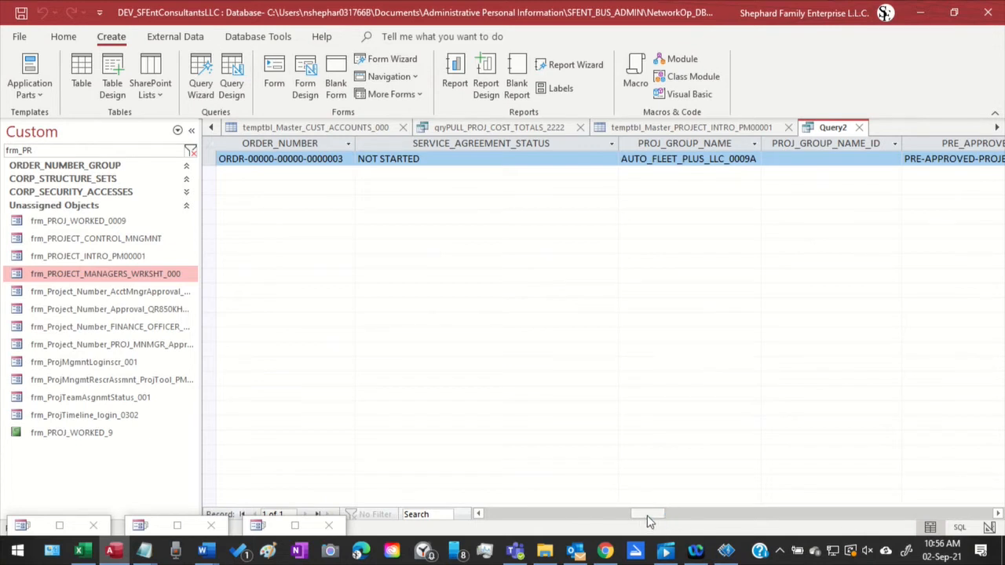
Look along Query2's results as far as the department columns and return to the ID column
{"action": "left_click_drag", "start_coordinate": [647, 514], "coordinate": [737, 476]}
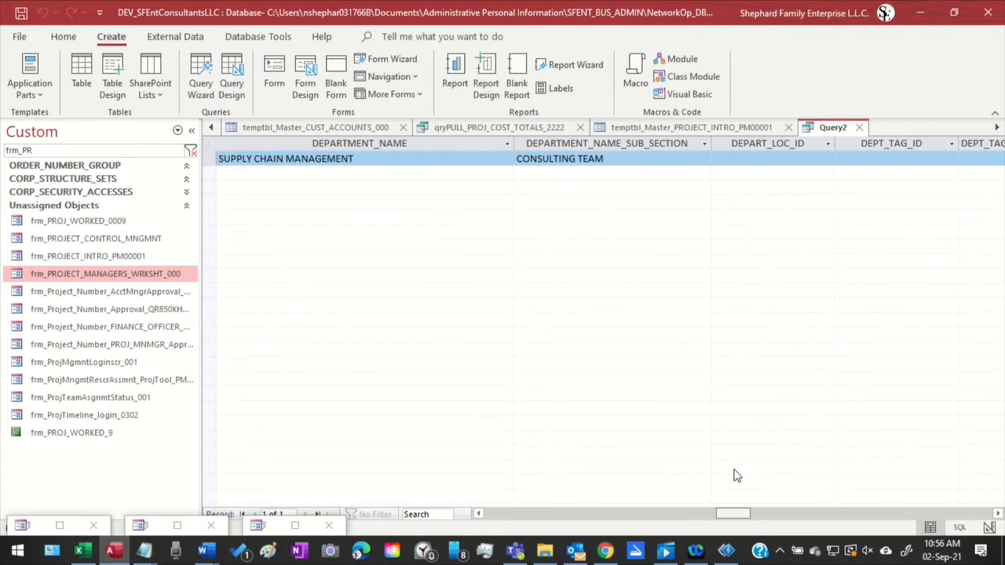
{"action": "left_click_drag", "start_coordinate": [737, 476], "coordinate": [739, 470]}
{"action": "left_click_drag", "start_coordinate": [738, 518], "coordinate": [614, 536]}
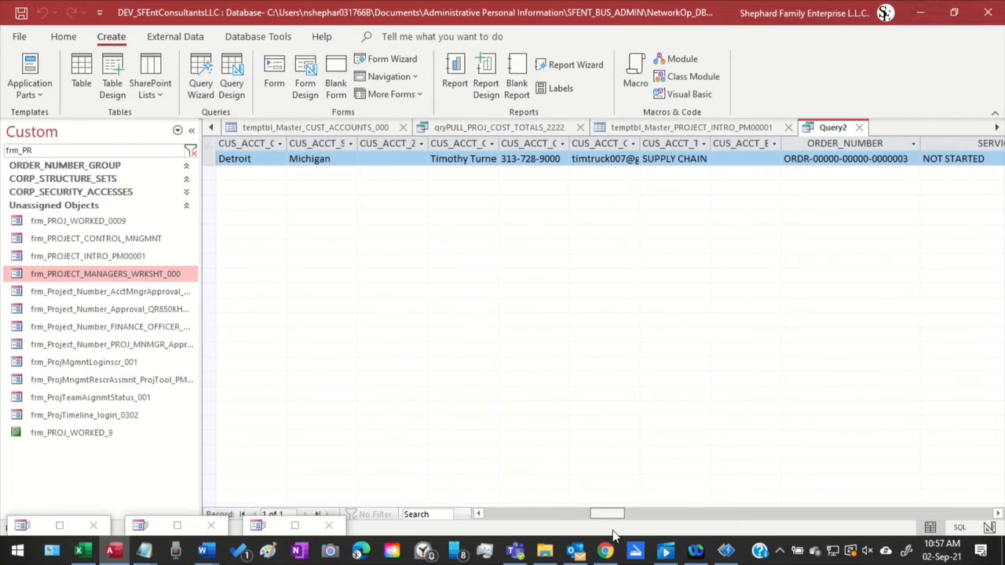
{"action": "left_click_drag", "start_coordinate": [614, 535], "coordinate": [570, 523]}
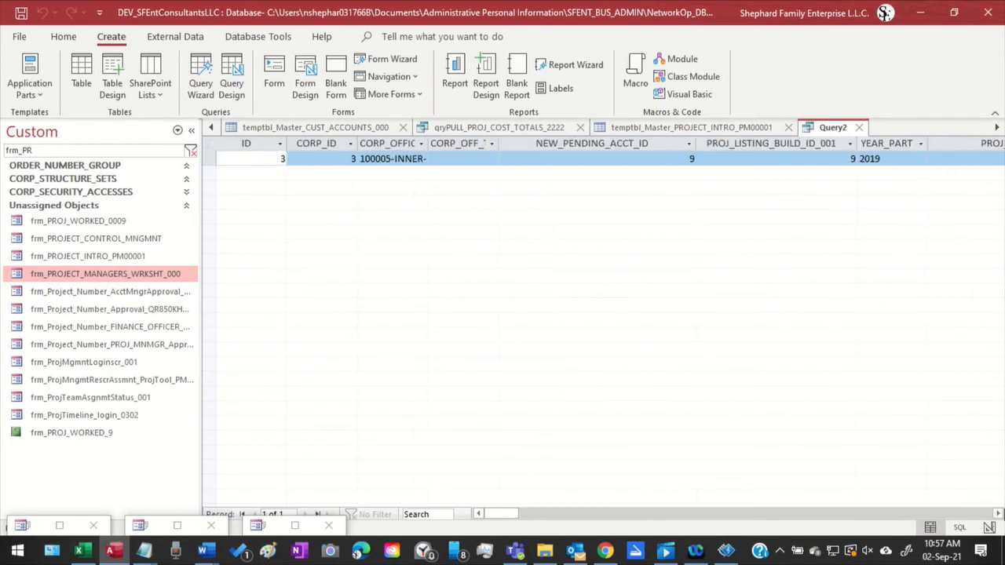
Examine the result columns from CORP_ID through the service group, project number and customer account contact fields
{"action": "left_click", "coordinate": [999, 513]}
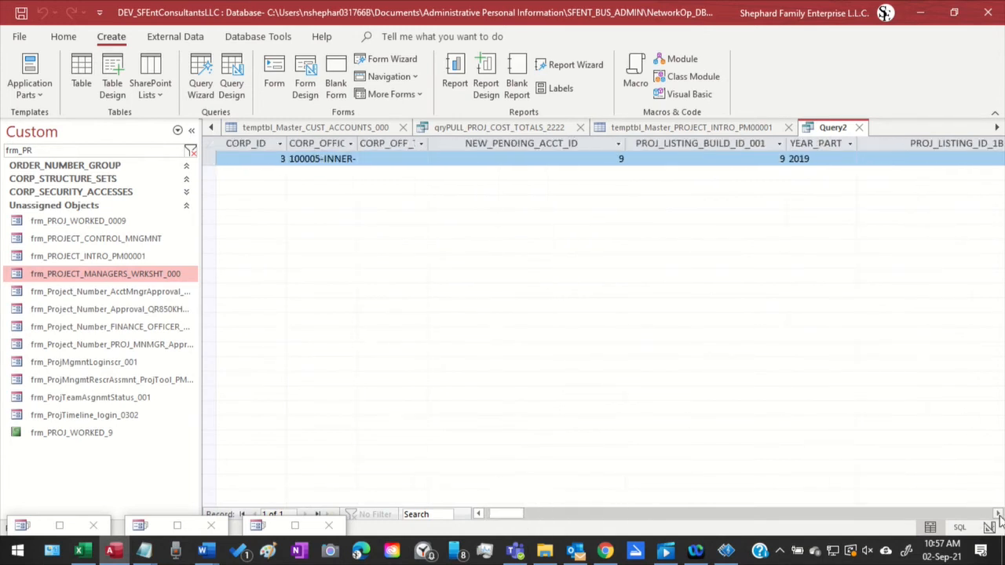
{"action": "left_click", "coordinate": [999, 514]}
{"action": "left_click", "coordinate": [999, 513]}
{"action": "left_click", "coordinate": [998, 514]}
{"action": "left_click", "coordinate": [998, 514]}
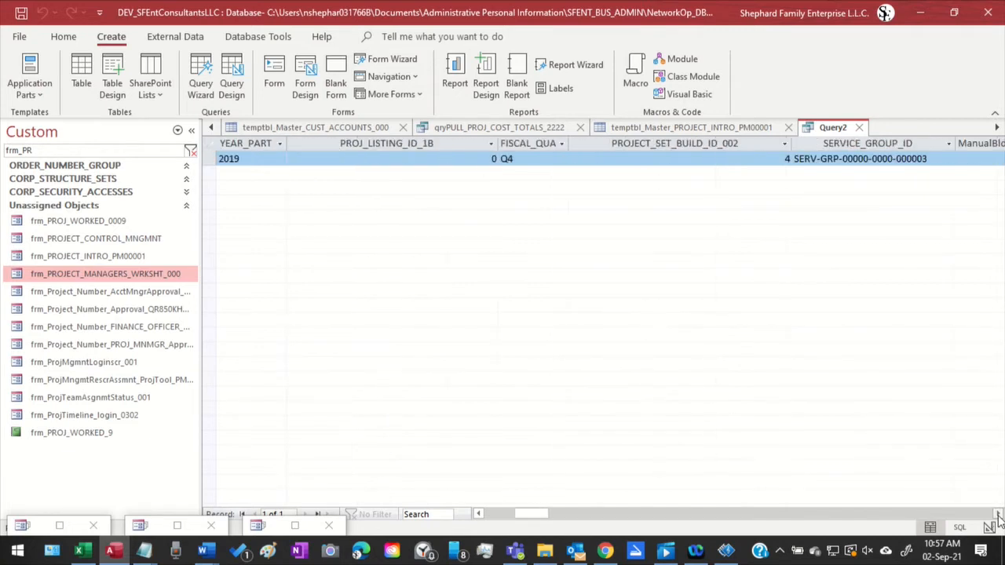
{"action": "left_click", "coordinate": [998, 514]}
{"action": "left_click", "coordinate": [998, 513]}
{"action": "left_click", "coordinate": [999, 513]}
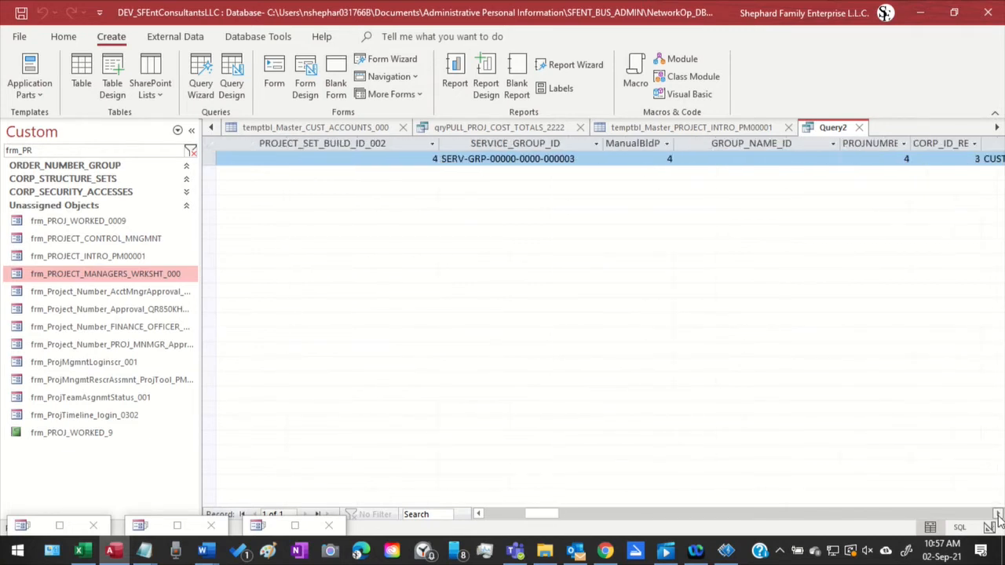
{"action": "left_click", "coordinate": [998, 514]}
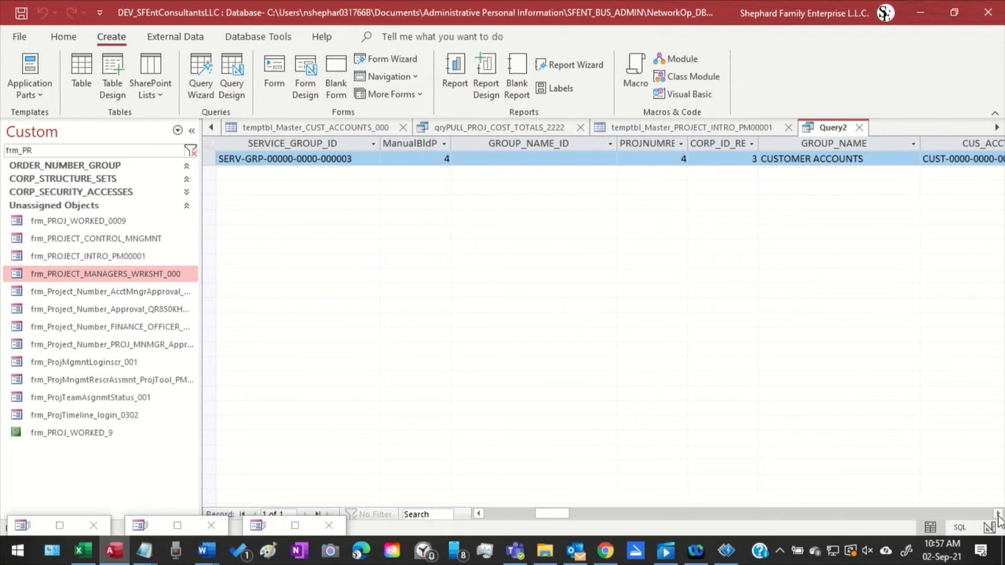
{"action": "left_click", "coordinate": [999, 513]}
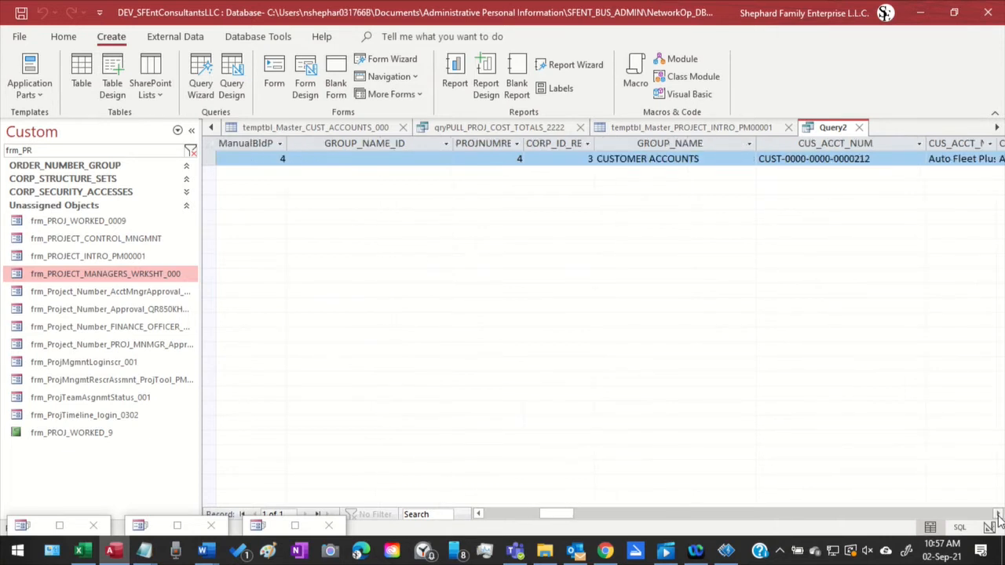
{"action": "left_click", "coordinate": [998, 513]}
{"action": "left_click", "coordinate": [999, 514]}
{"action": "left_click", "coordinate": [999, 514]}
{"action": "left_click", "coordinate": [999, 514]}
{"action": "left_click", "coordinate": [999, 514]}
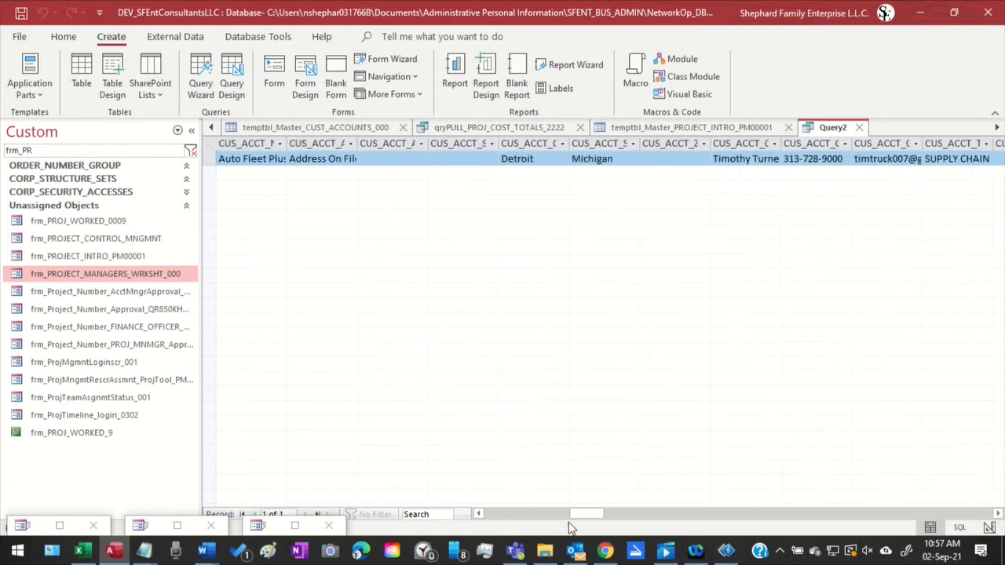
Examine the result columns from ORDER_NUMBER through the finance approval fields, ACCT_WRKSHTBASE_ID and ACCOUNT_STATUS to BUSINESS_CREATE_DATE
{"action": "left_click_drag", "start_coordinate": [589, 515], "coordinate": [645, 508]}
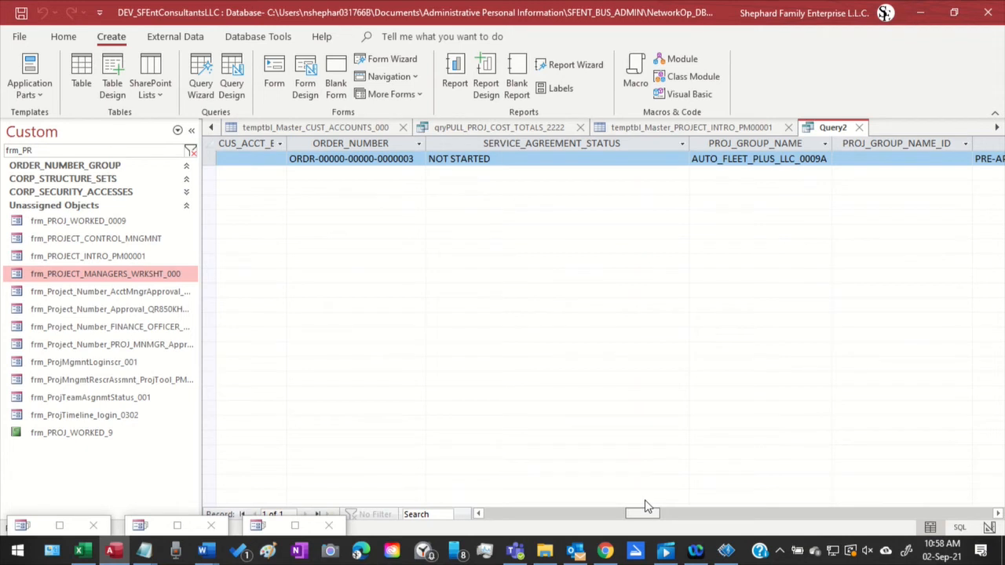
{"action": "left_click_drag", "start_coordinate": [645, 508], "coordinate": [787, 476]}
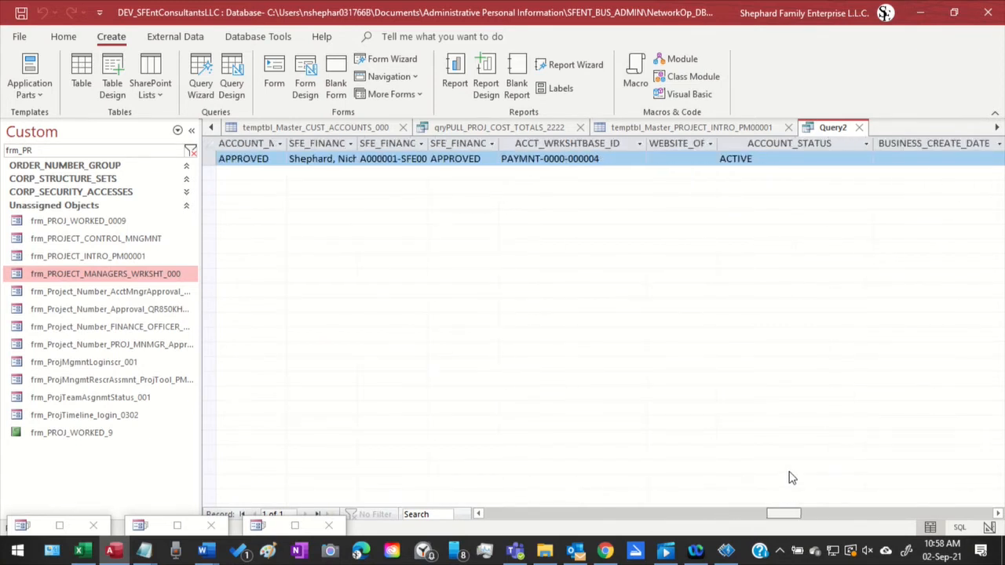
{"action": "left_click", "coordinate": [632, 160]}
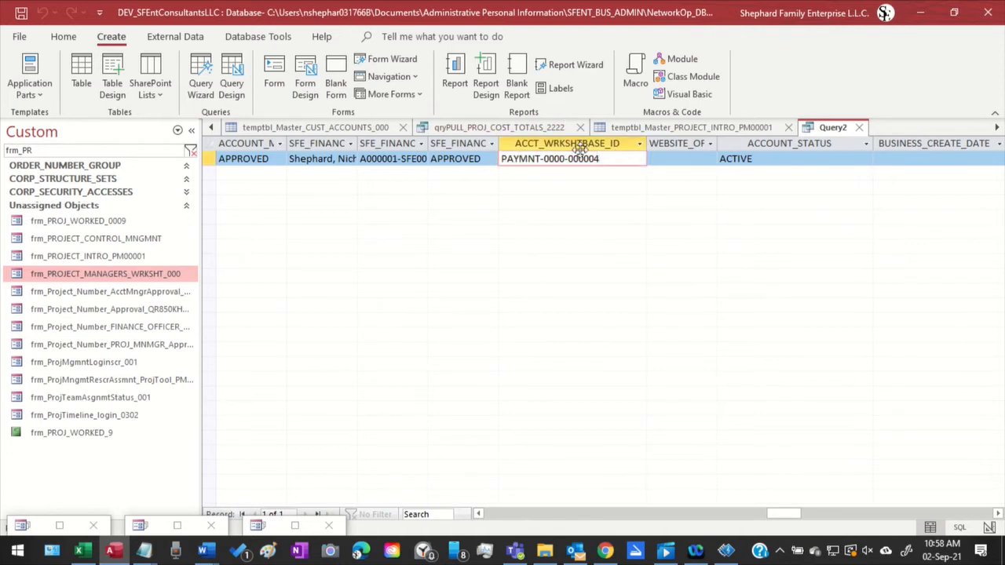
{"action": "key", "text": "Tab"}
{"action": "key", "text": "Tab"}
{"action": "key", "text": "Tab"}
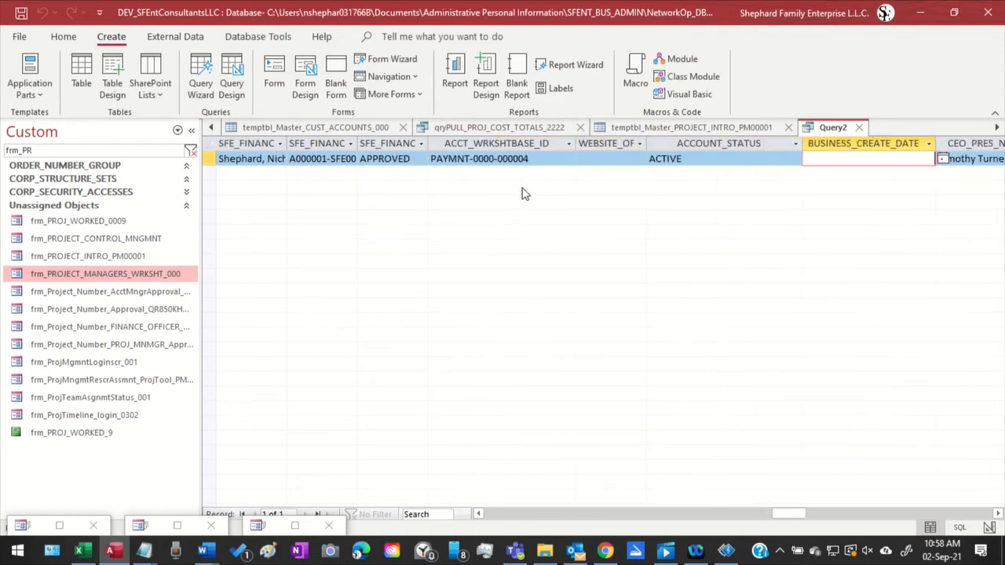
Examine the result columns from CEO_PRES_NAME_001 through the finance officer, location, EIN and AP/GL fields to AR_LOG_NUM2
{"action": "key", "text": "Tab"}
{"action": "key", "text": "Tab"}
{"action": "key", "text": "Tab"}
{"action": "key", "text": "Tab"}
{"action": "key", "text": "Tab"}
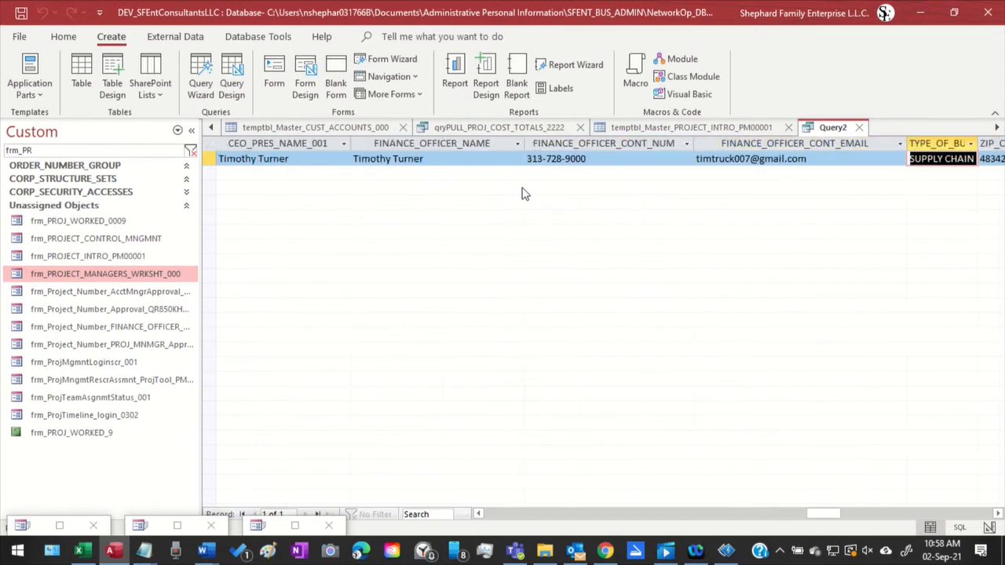
{"action": "key", "text": "Tab"}
{"action": "key", "text": "Tab"}
{"action": "key", "text": "Tab"}
{"action": "key", "text": "Tab"}
{"action": "key", "text": "Tab"}
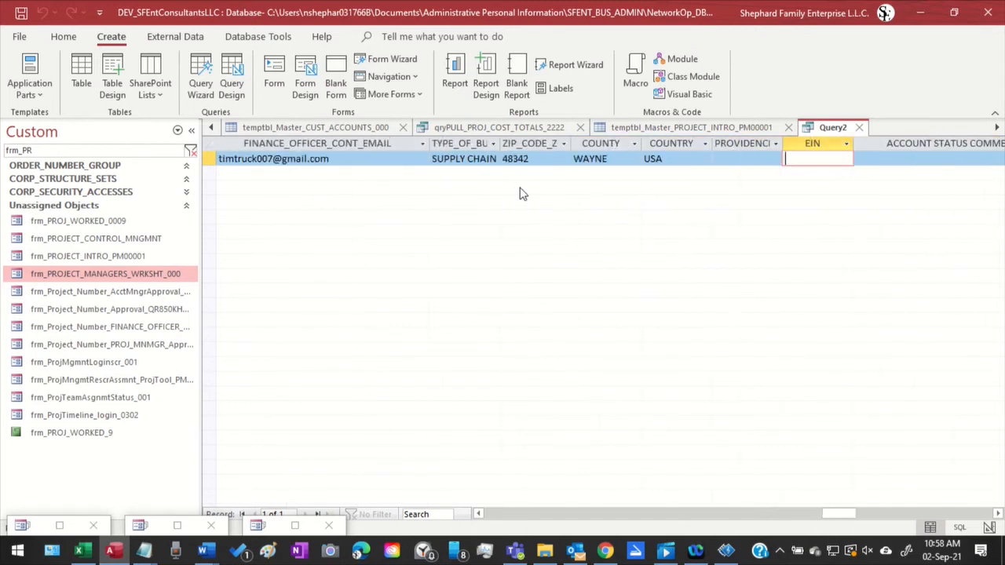
{"action": "key", "text": "Tab"}
{"action": "key", "text": "Tab"}
{"action": "key", "text": "Tab"}
{"action": "key", "text": "Tab"}
{"action": "key", "text": "Tab"}
{"action": "key", "text": "Tab"}
{"action": "key", "text": "Tab"}
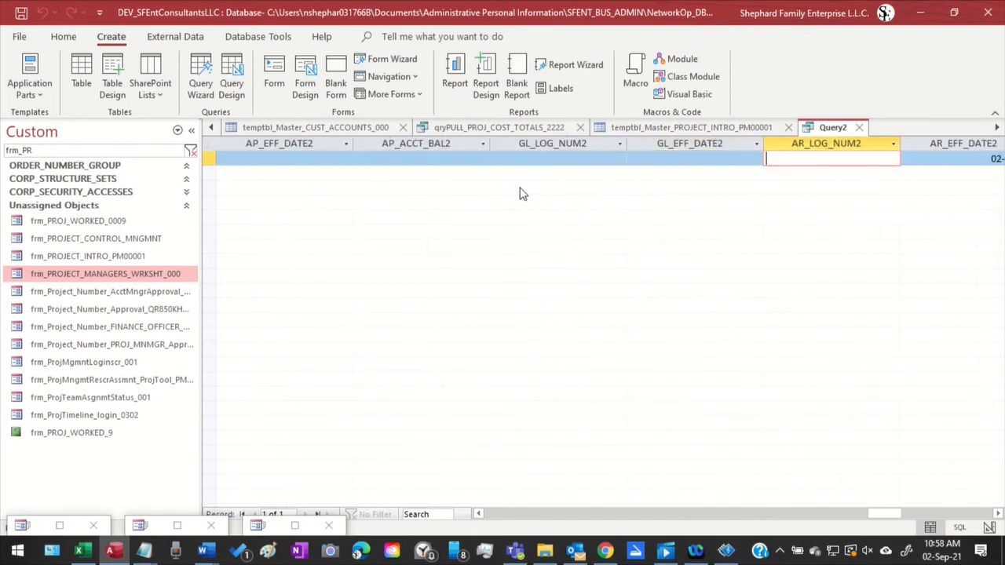
Examine the result columns from AR_EFF_DATE2 through the outstanding balances, credit amount and account status to UPDATE_DATE
{"action": "key", "text": "Tab"}
{"action": "key", "text": "Tab"}
{"action": "key", "text": "Tab"}
{"action": "key", "text": "Tab"}
{"action": "key", "text": "Tab"}
{"action": "key", "text": "Tab"}
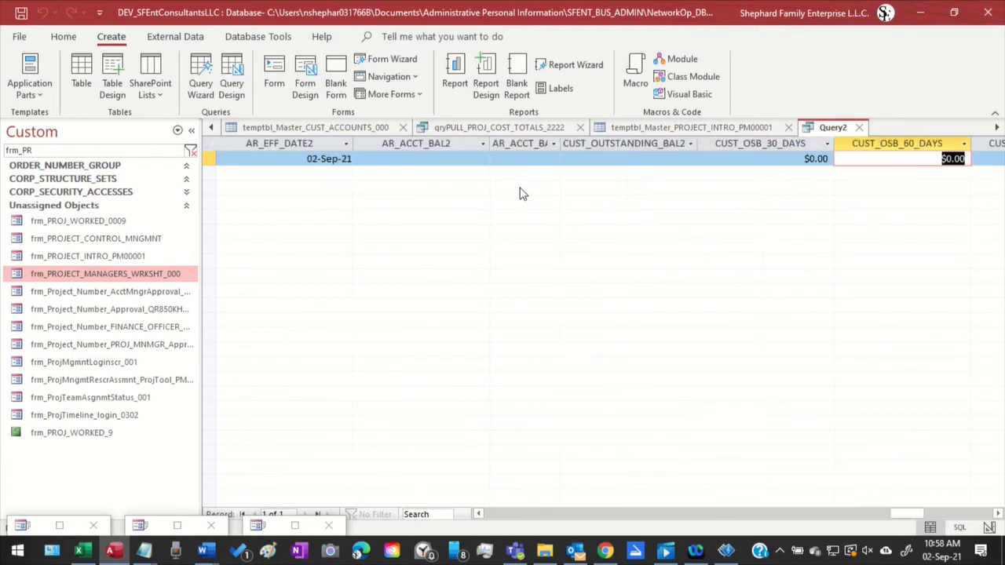
{"action": "key", "text": "Tab"}
{"action": "key", "text": "Tab"}
{"action": "key", "text": "Tab"}
{"action": "key", "text": "Tab"}
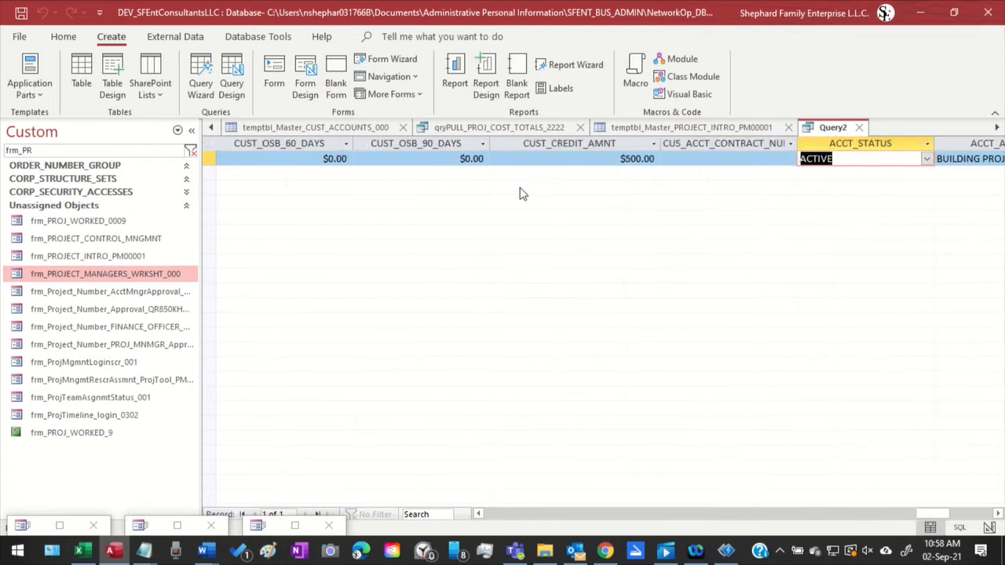
{"action": "key", "text": "Tab"}
{"action": "key", "text": "Tab"}
{"action": "key", "text": "Tab"}
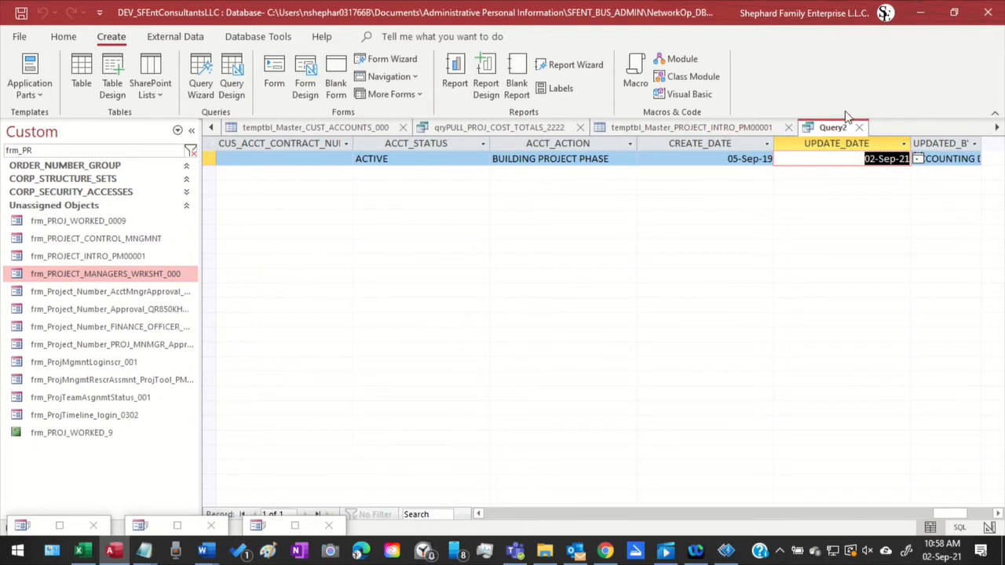
Switch Query2 to Design View and look through the field list of temptbl_Master_CUST_ACCOUNTS_000
{"action": "right_click", "coordinate": [829, 132]}
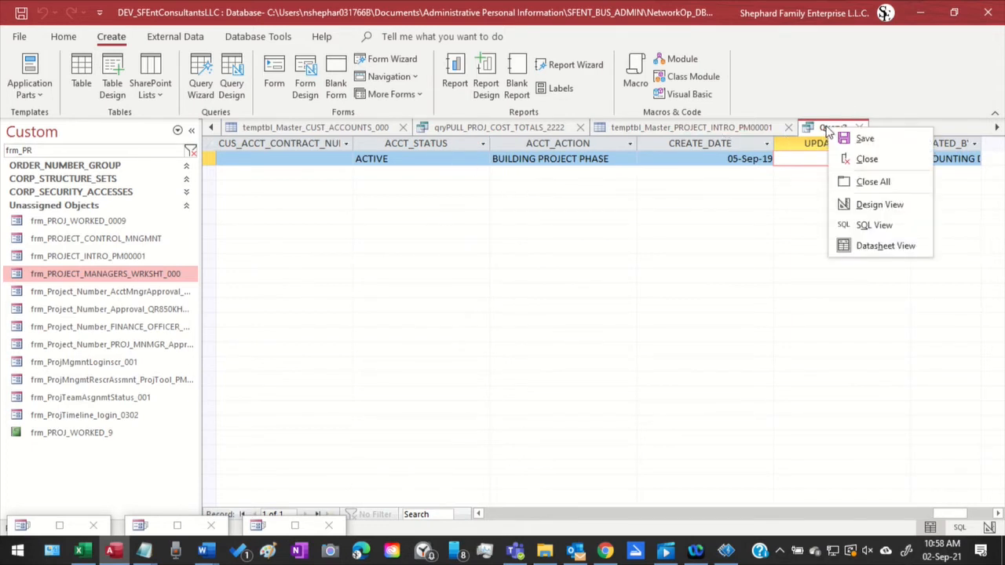
{"action": "left_click", "coordinate": [860, 205]}
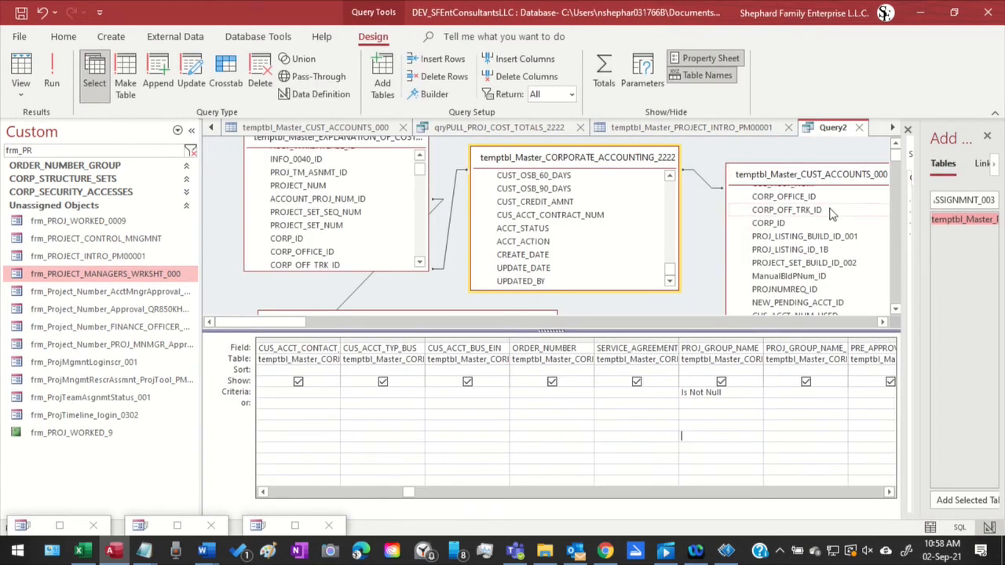
{"action": "left_click", "coordinate": [819, 263]}
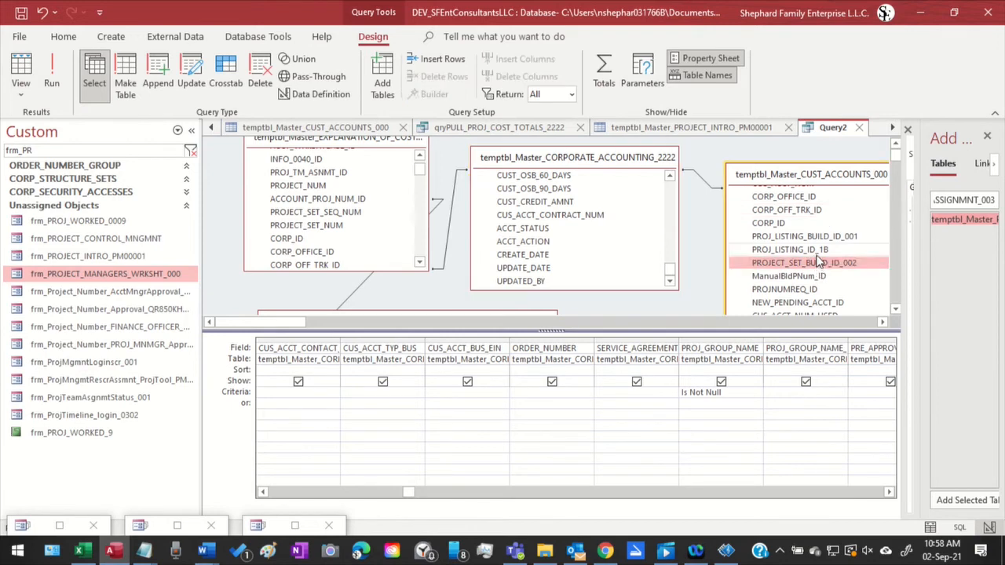
{"action": "scroll", "coordinate": [818, 261], "scroll_direction": "down", "scroll_amount": 1}
{"action": "scroll", "coordinate": [819, 259], "scroll_direction": "down", "scroll_amount": 1}
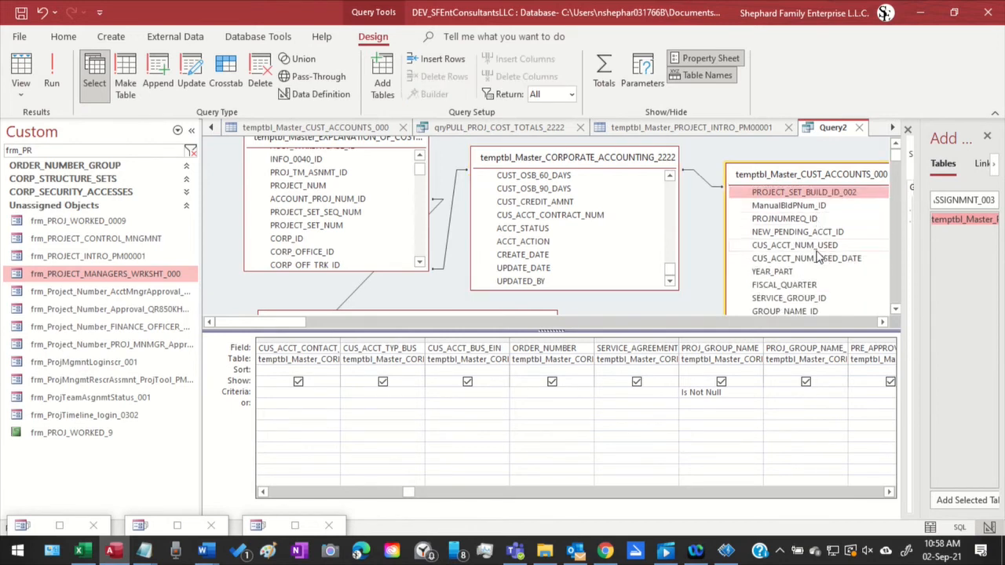
{"action": "scroll", "coordinate": [819, 257], "scroll_direction": "down", "scroll_amount": 1}
{"action": "scroll", "coordinate": [819, 255], "scroll_direction": "down", "scroll_amount": 1}
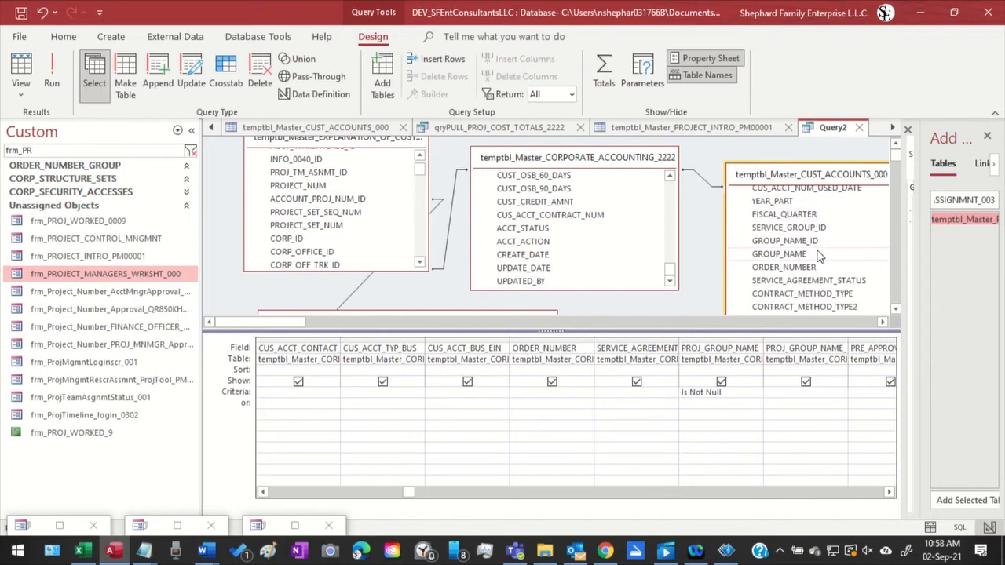
{"action": "scroll", "coordinate": [832, 250], "scroll_direction": "up", "scroll_amount": 3}
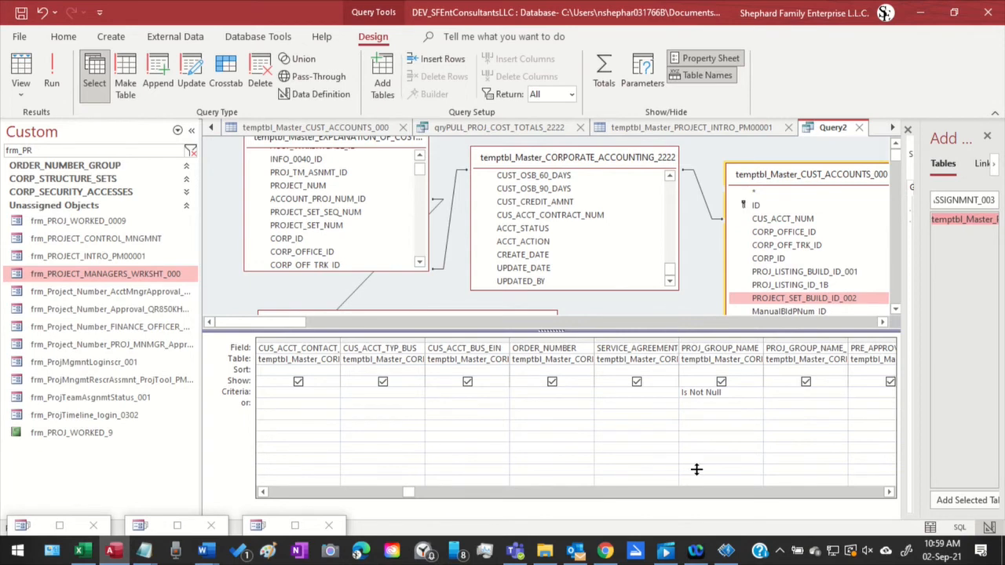
Enlarge the query's table area and rearrange the cost, customer accounts and project team tables, placing temptbl_Master_PROJ_TEAM_ASSIGNMNT_003 just below the cost table's title
{"action": "left_click_drag", "start_coordinate": [696, 470], "coordinate": [695, 463]}
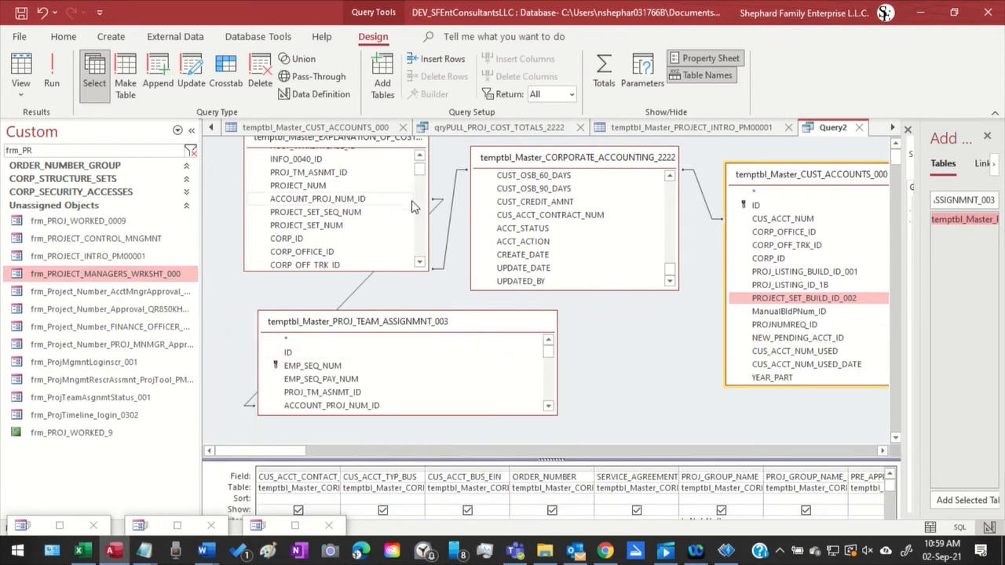
{"action": "left_click_drag", "start_coordinate": [365, 140], "coordinate": [360, 156]}
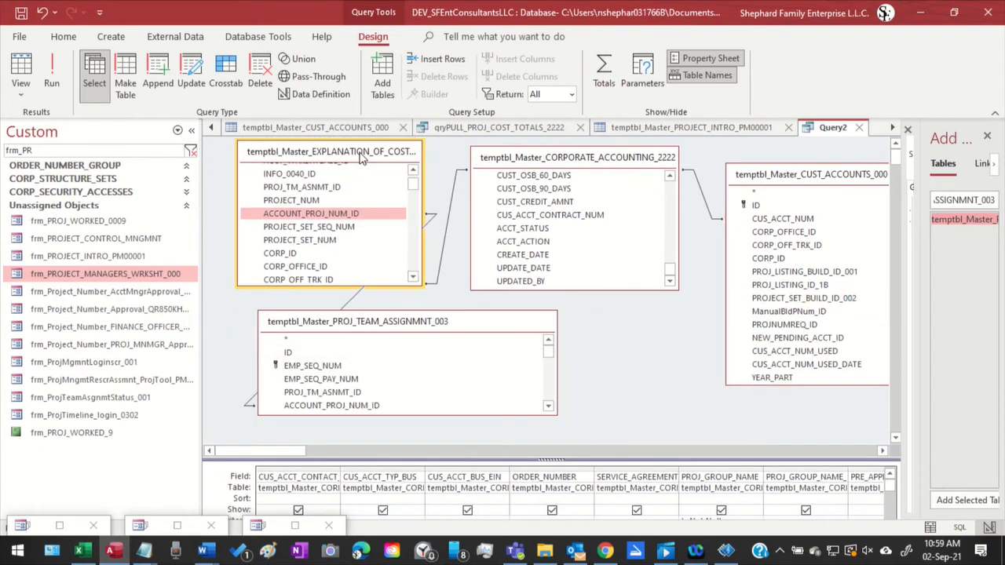
{"action": "scroll", "coordinate": [408, 390], "scroll_direction": "down", "scroll_amount": 1}
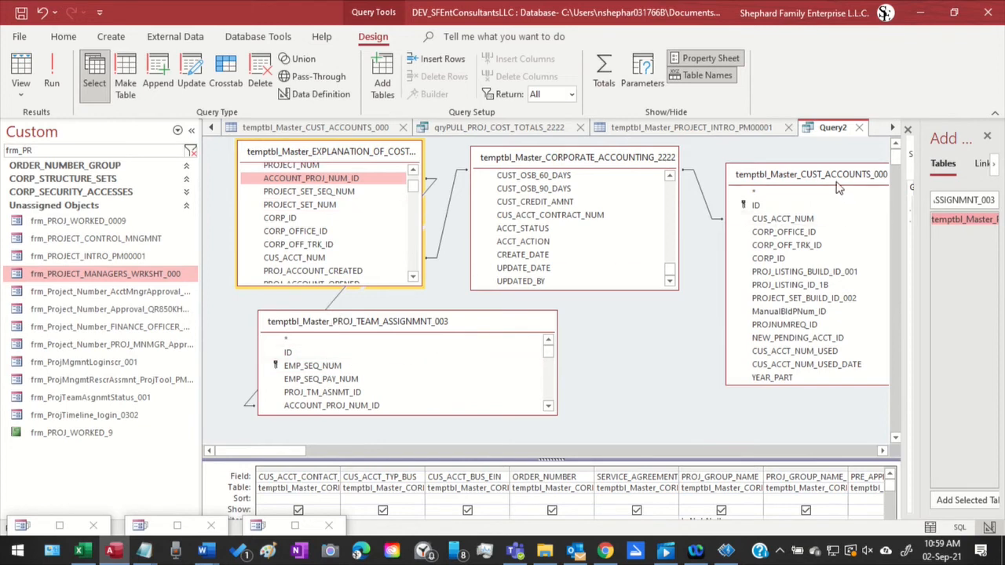
{"action": "left_click_drag", "start_coordinate": [830, 174], "coordinate": [815, 157]}
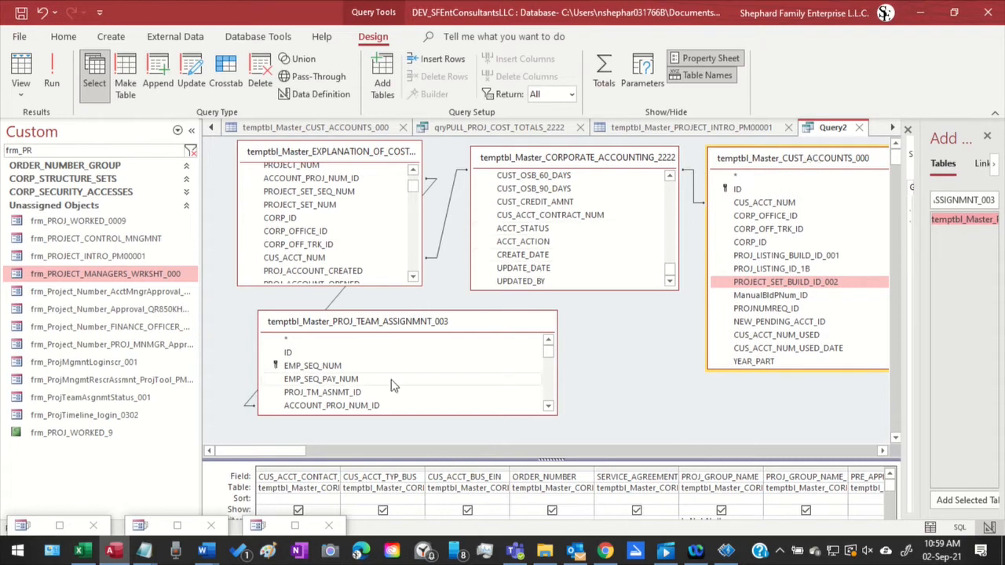
{"action": "left_click_drag", "start_coordinate": [431, 330], "coordinate": [557, 327]}
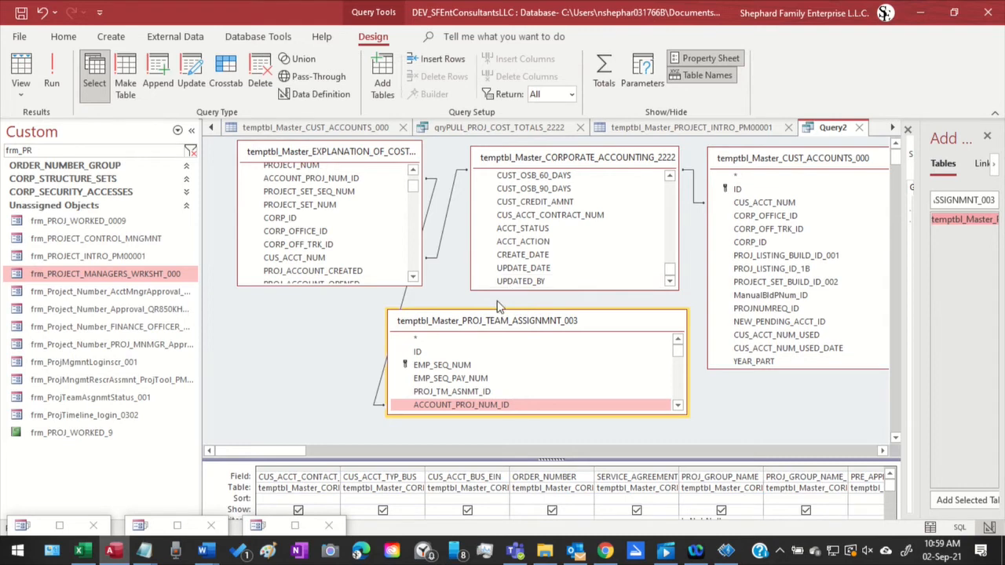
{"action": "left_click_drag", "start_coordinate": [484, 333], "coordinate": [314, 230]}
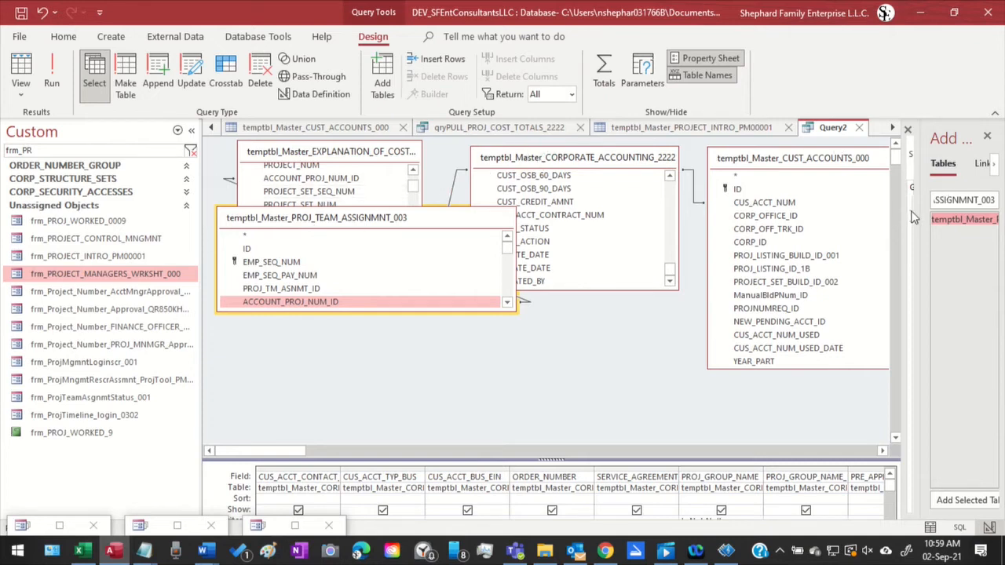
Filter the available tables by temptbl_Master_PROJ, add temptbl_Master_PROJECT_INTRO_PM00001 to Query2, and enlarge its field list to show the full table name
{"action": "left_click_drag", "start_coordinate": [919, 202], "coordinate": [663, 202]}
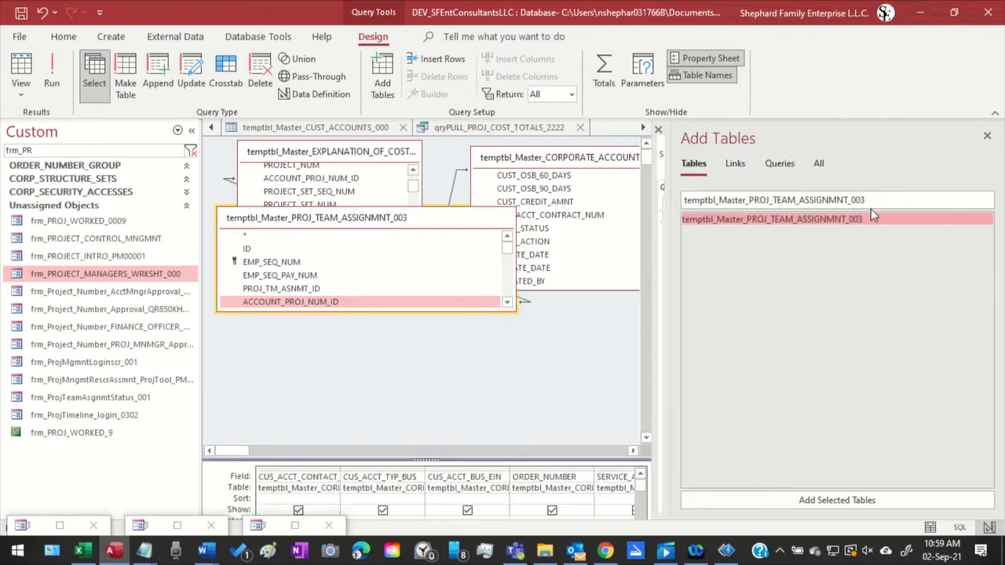
{"action": "double_click", "coordinate": [826, 203]}
{"action": "left_click_drag", "start_coordinate": [878, 200], "coordinate": [772, 200]}
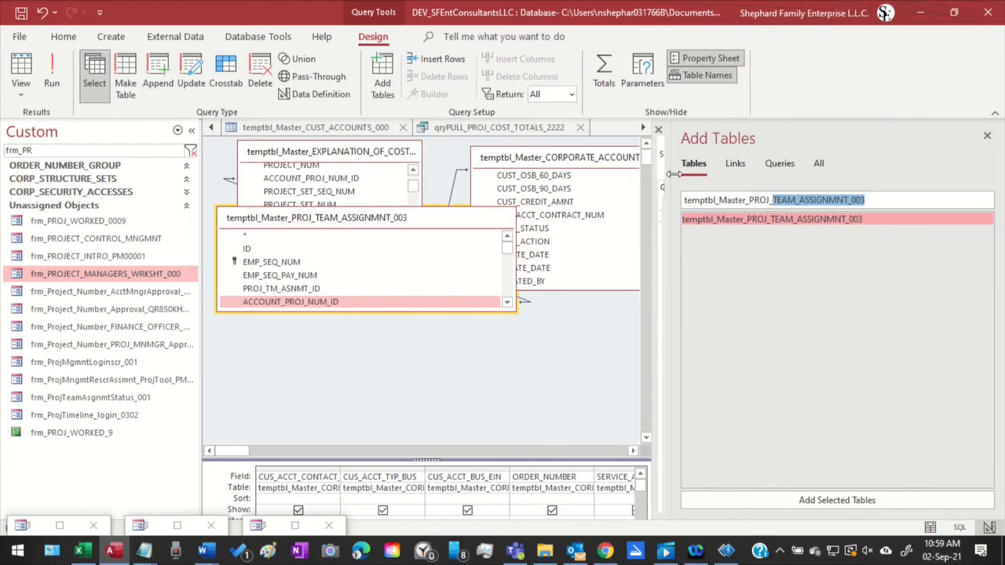
{"action": "key", "text": "BackSpace"}
{"action": "key", "text": "BackSpace"}
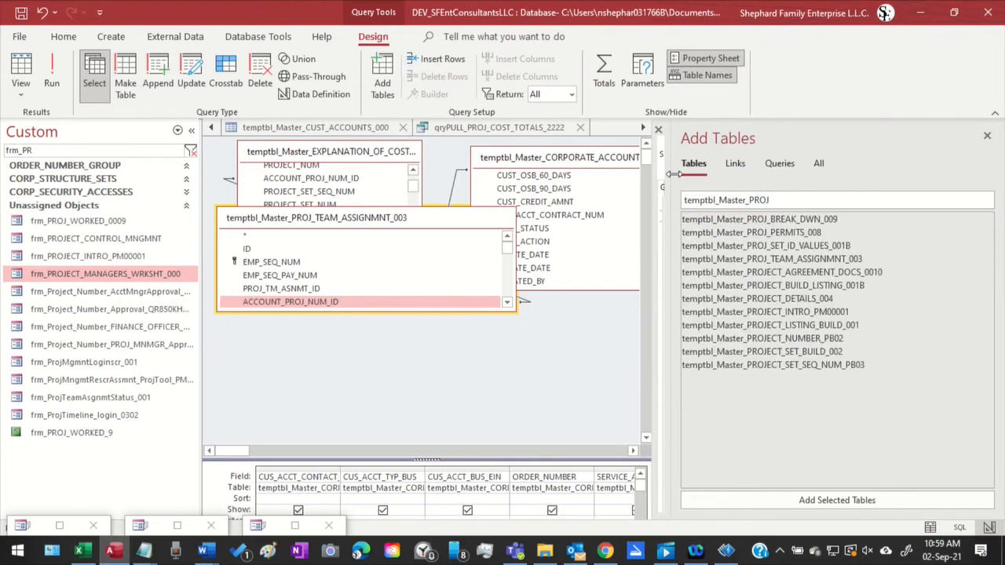
{"action": "double_click", "coordinate": [812, 314]}
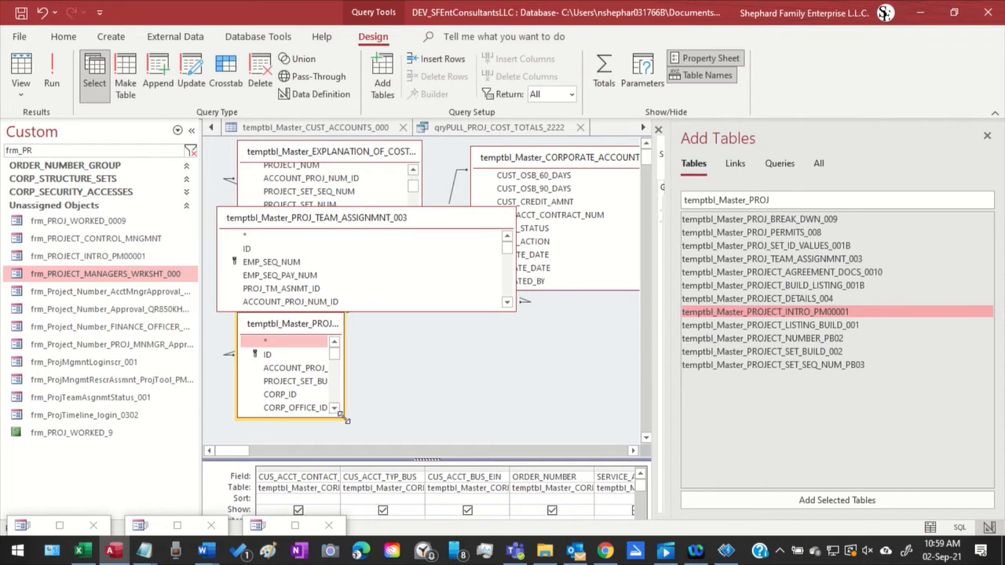
{"action": "left_click_drag", "start_coordinate": [337, 418], "coordinate": [570, 437]}
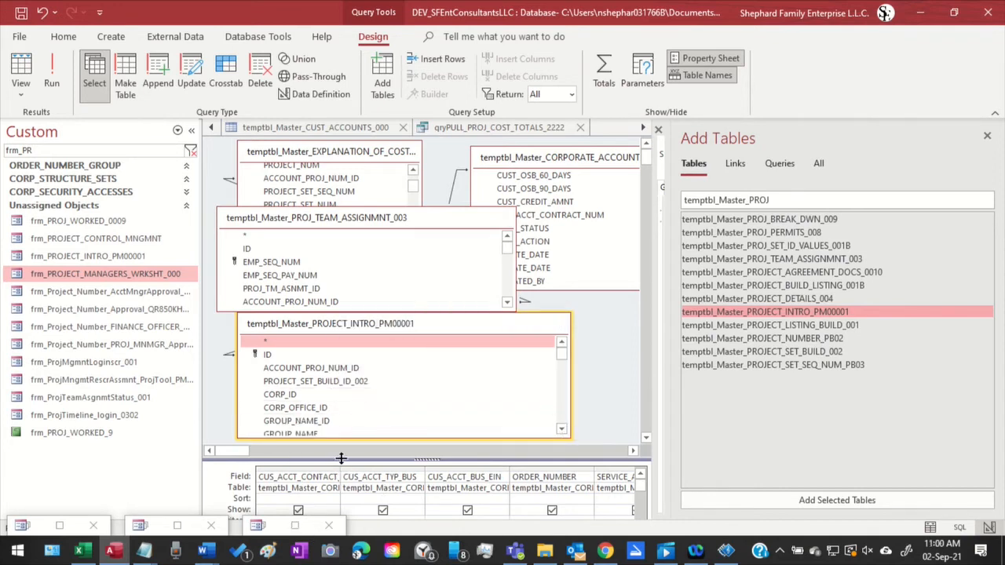
Enlarge the design grid and select all its field columns from ID through UPDATED_BY
{"action": "left_click_drag", "start_coordinate": [340, 459], "coordinate": [361, 345]}
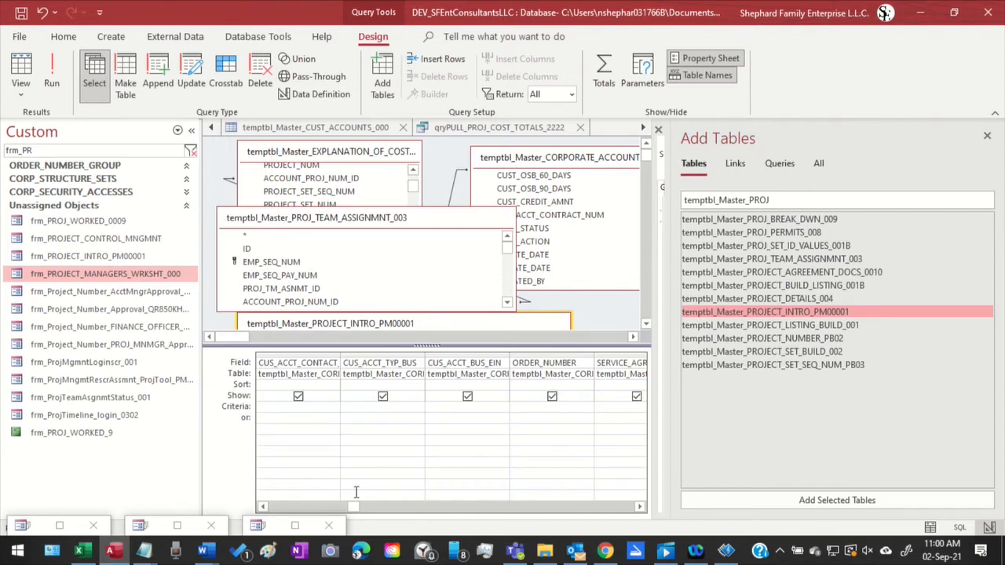
{"action": "left_click_drag", "start_coordinate": [355, 508], "coordinate": [199, 522]}
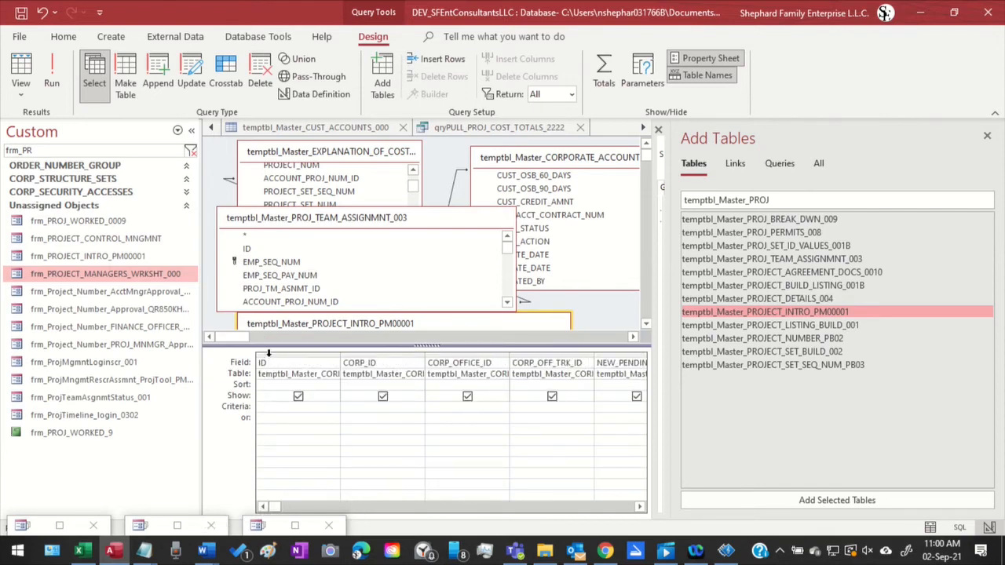
{"action": "left_click_drag", "start_coordinate": [268, 353], "coordinate": [942, 335]}
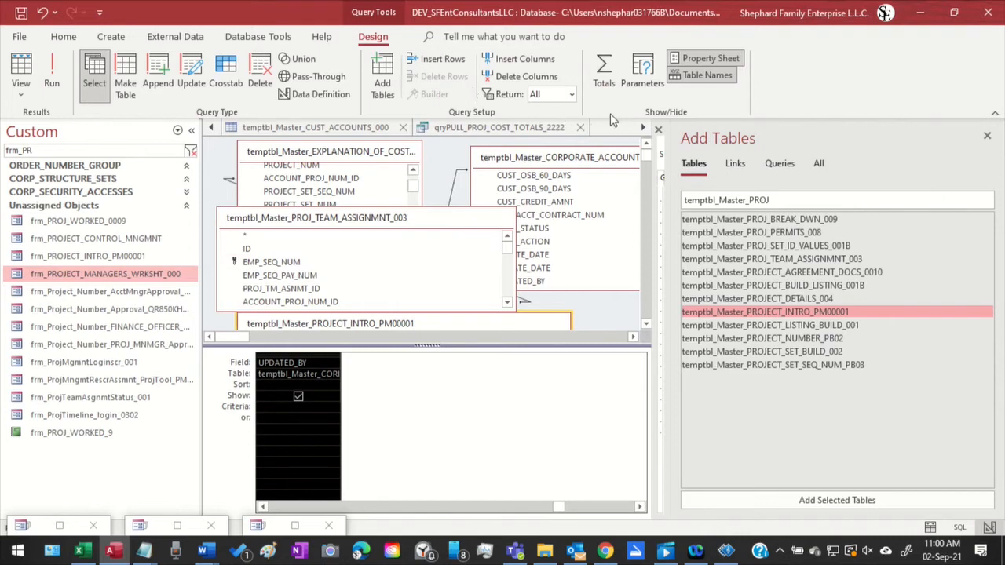
Look through the names of all open tables, forms and queries to identify the project table needed for Query2
{"action": "left_click", "coordinate": [646, 130]}
{"action": "left_click", "coordinate": [644, 128]}
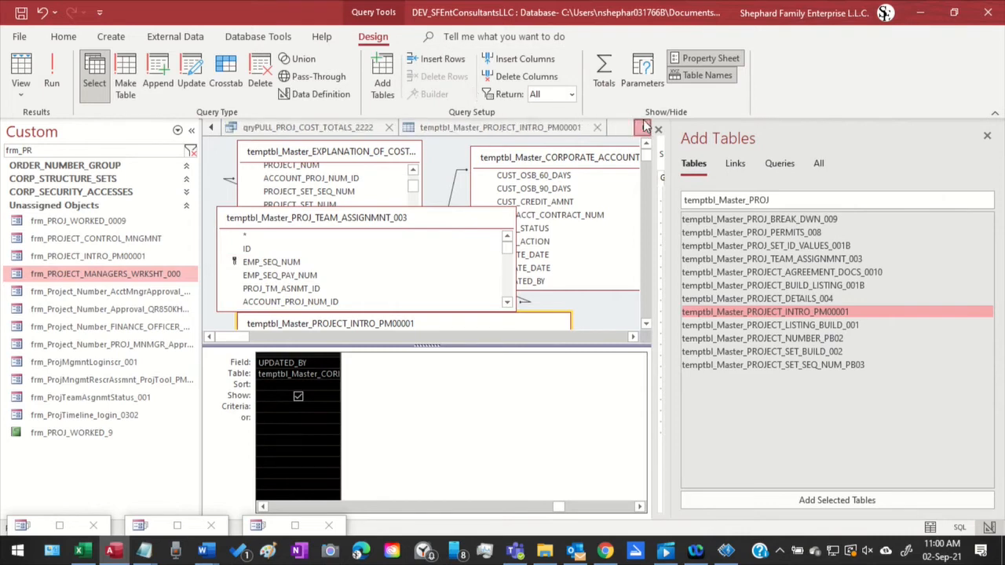
{"action": "left_click", "coordinate": [211, 128]}
{"action": "left_click", "coordinate": [211, 129]}
{"action": "left_click", "coordinate": [212, 128]}
{"action": "left_click", "coordinate": [211, 128]}
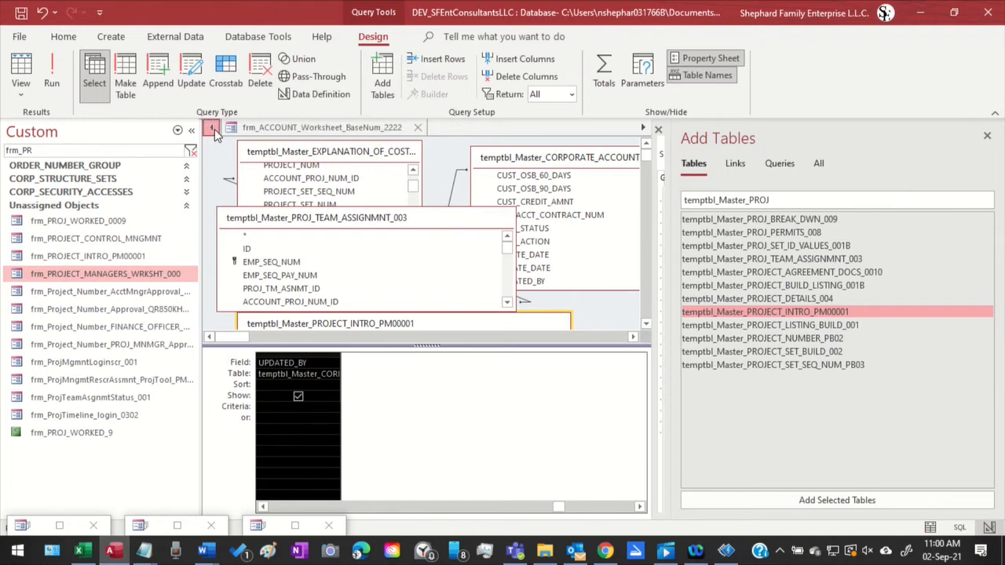
{"action": "left_click", "coordinate": [211, 129]}
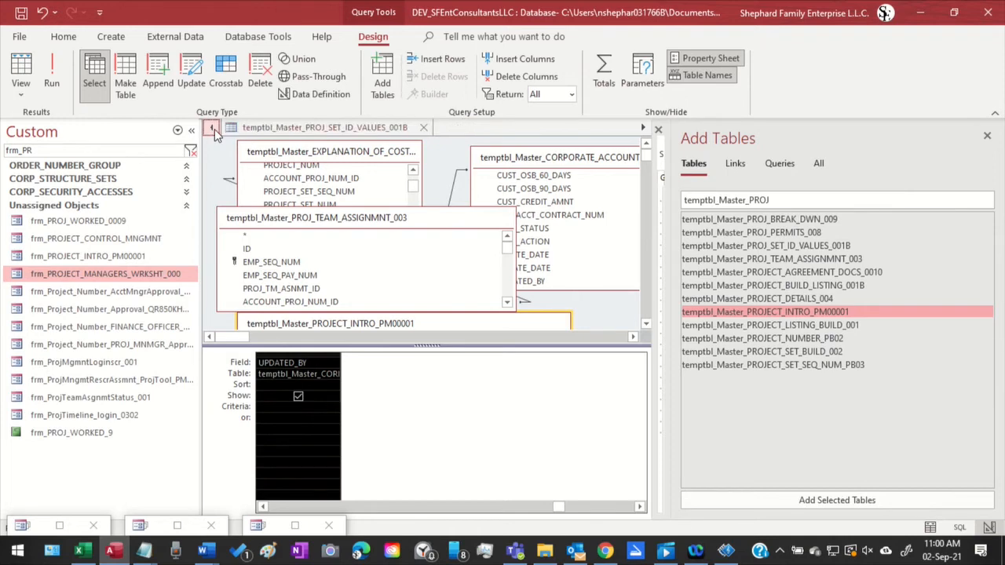
{"action": "left_click", "coordinate": [642, 128]}
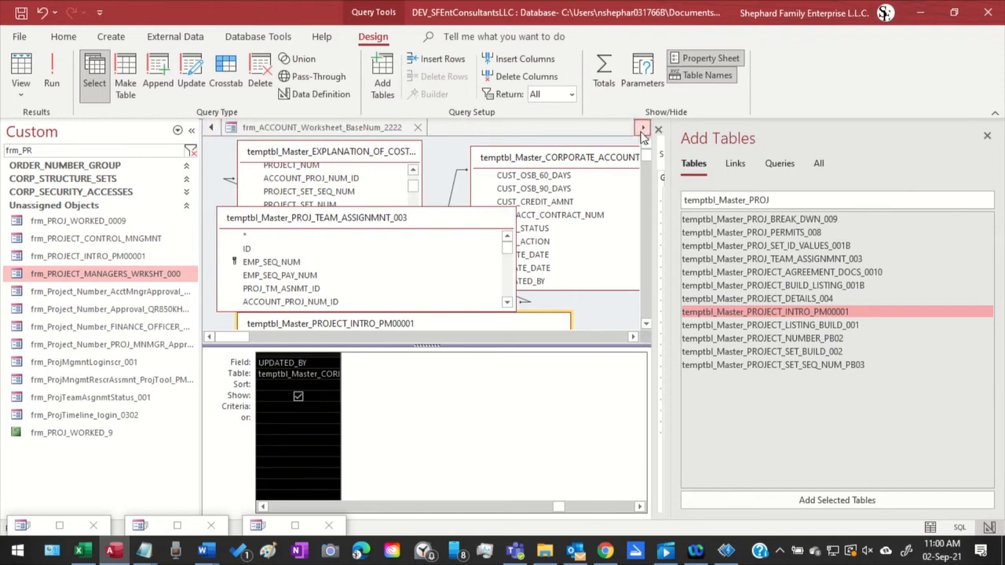
{"action": "left_click", "coordinate": [211, 128]}
{"action": "left_click", "coordinate": [212, 129]}
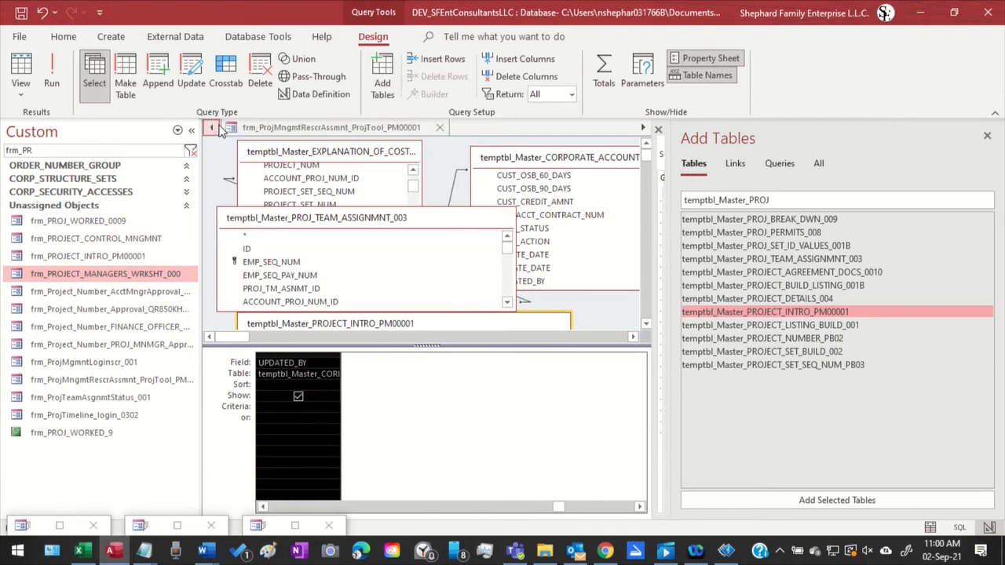
{"action": "left_click", "coordinate": [212, 128]}
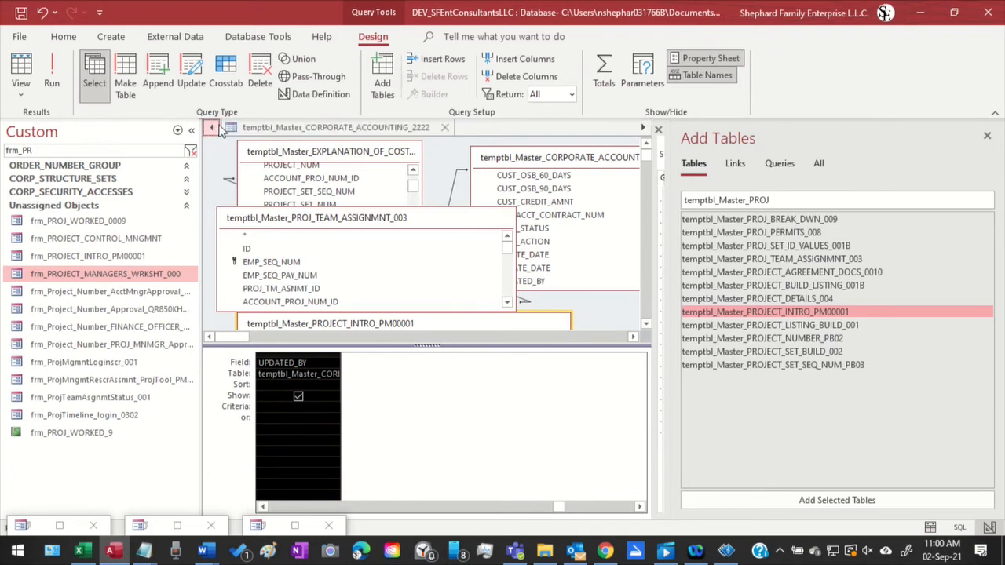
{"action": "left_click", "coordinate": [212, 129]}
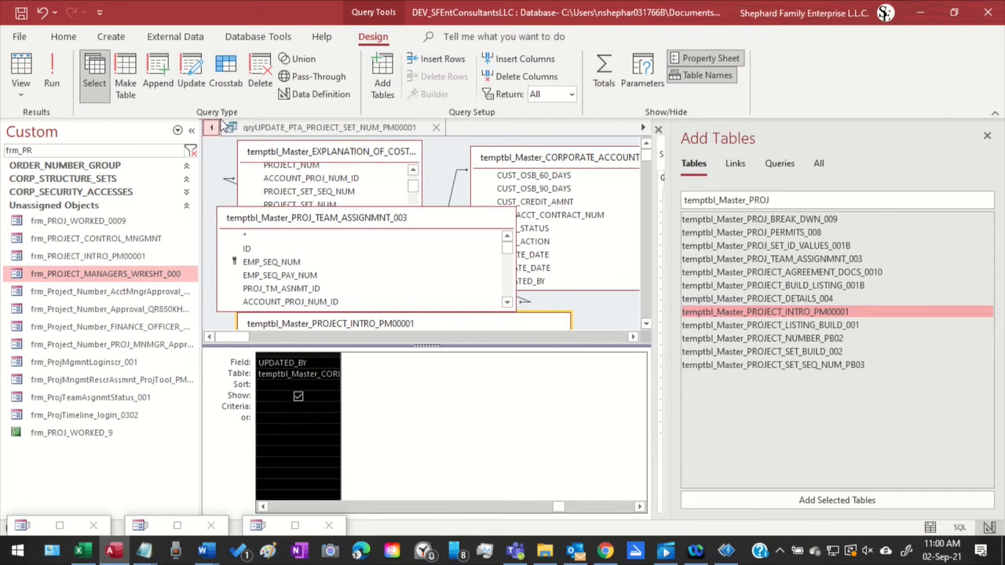
{"action": "left_click", "coordinate": [213, 129]}
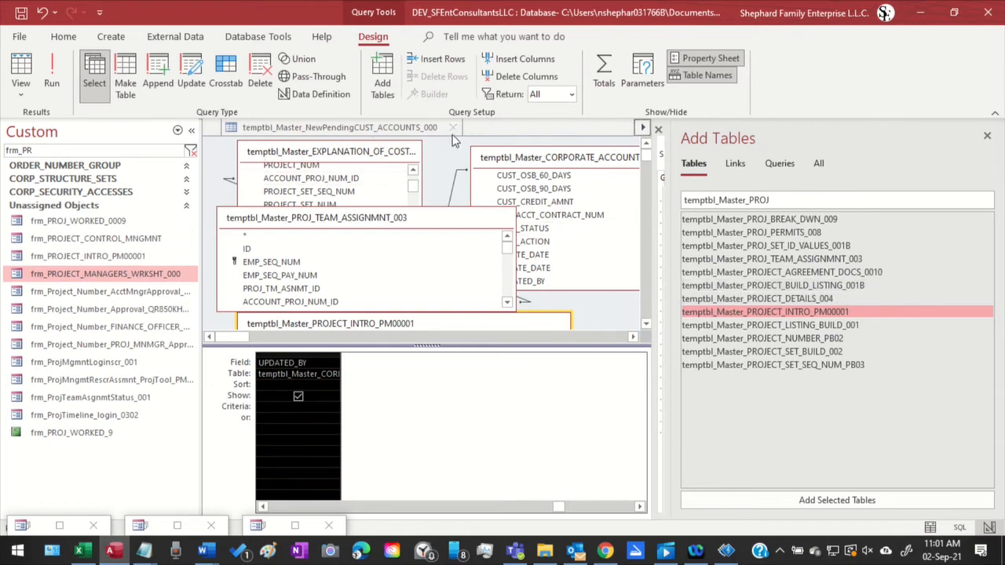
{"action": "left_click", "coordinate": [643, 130]}
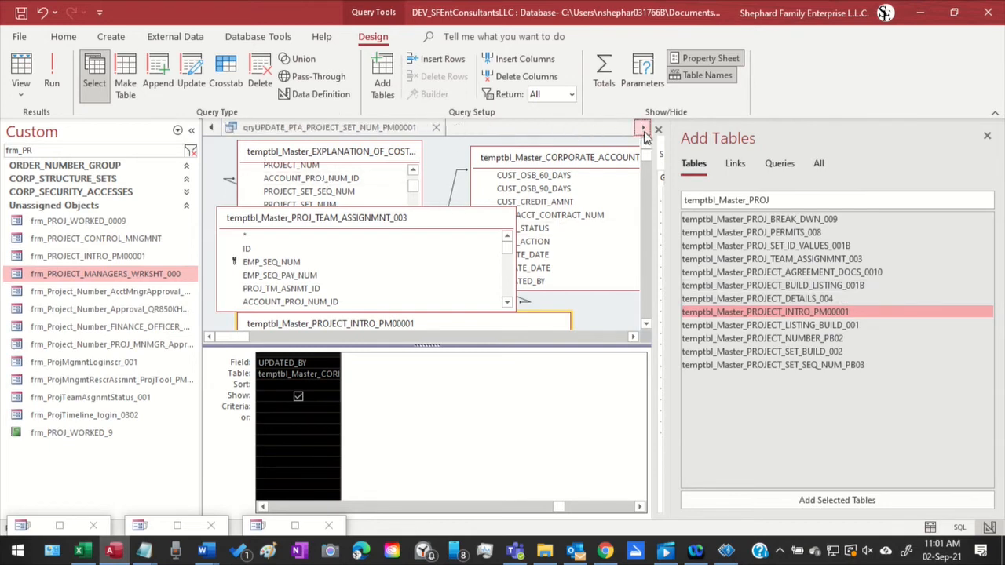
{"action": "left_click", "coordinate": [643, 130]}
{"action": "left_click", "coordinate": [643, 130]}
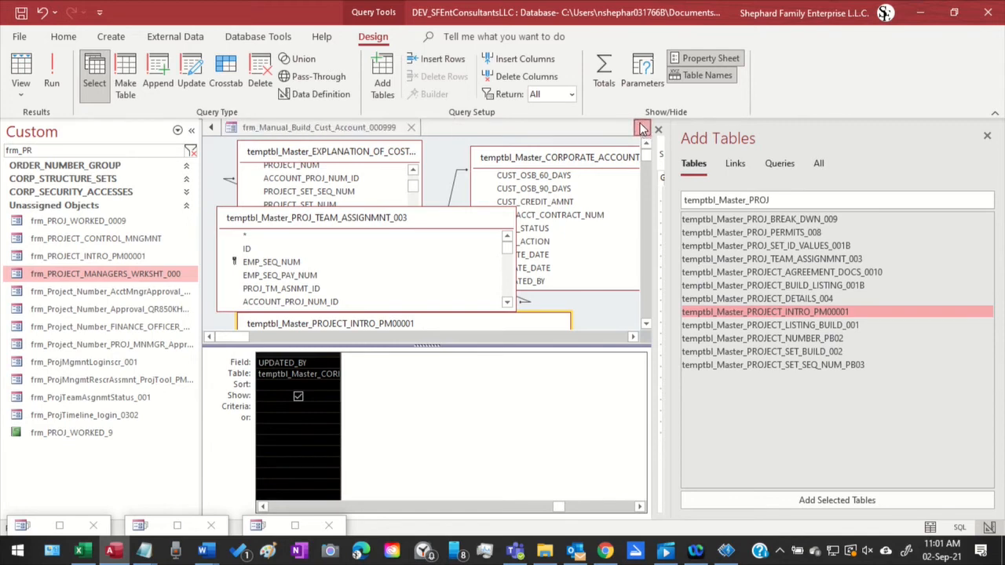
{"action": "left_click", "coordinate": [643, 129]}
{"action": "left_click", "coordinate": [642, 130]}
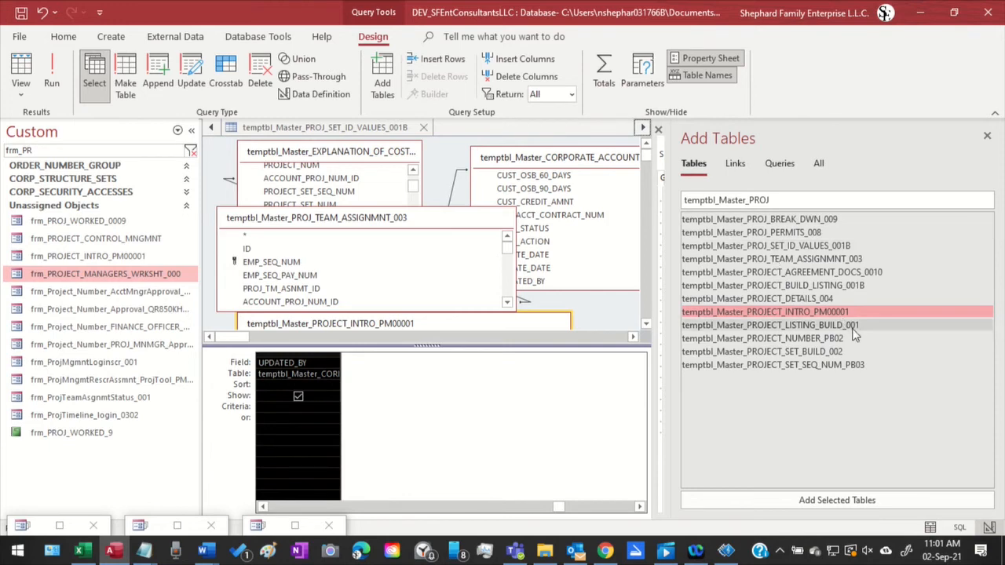
Pick temptbl_Master_PROJ_SET_ID_VALUES_001B among the available tables and remove temptbl_Master_PROJ_TEAM_ASSIGNMNT_003 from Query2
{"action": "left_click", "coordinate": [832, 248]}
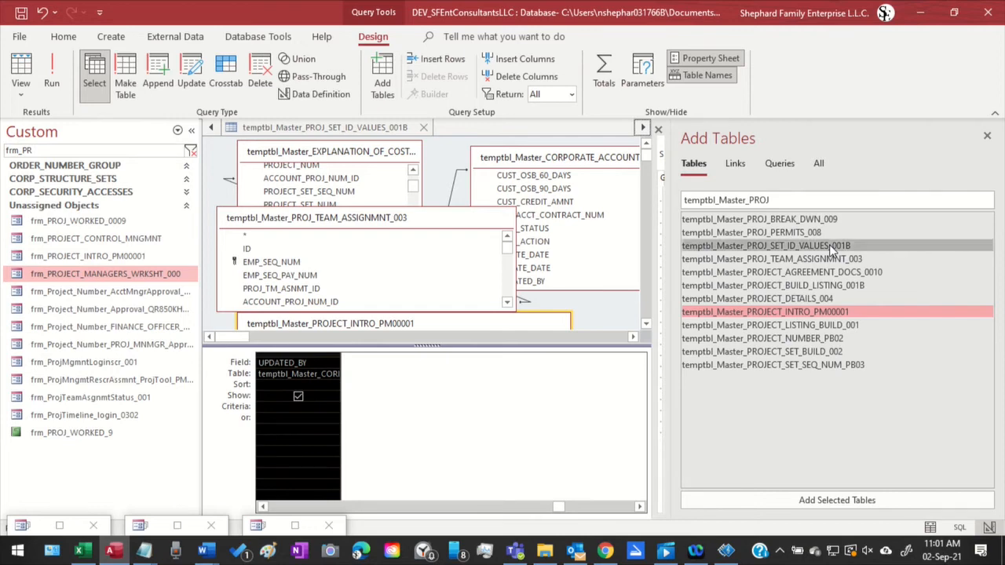
{"action": "left_click", "coordinate": [459, 220]}
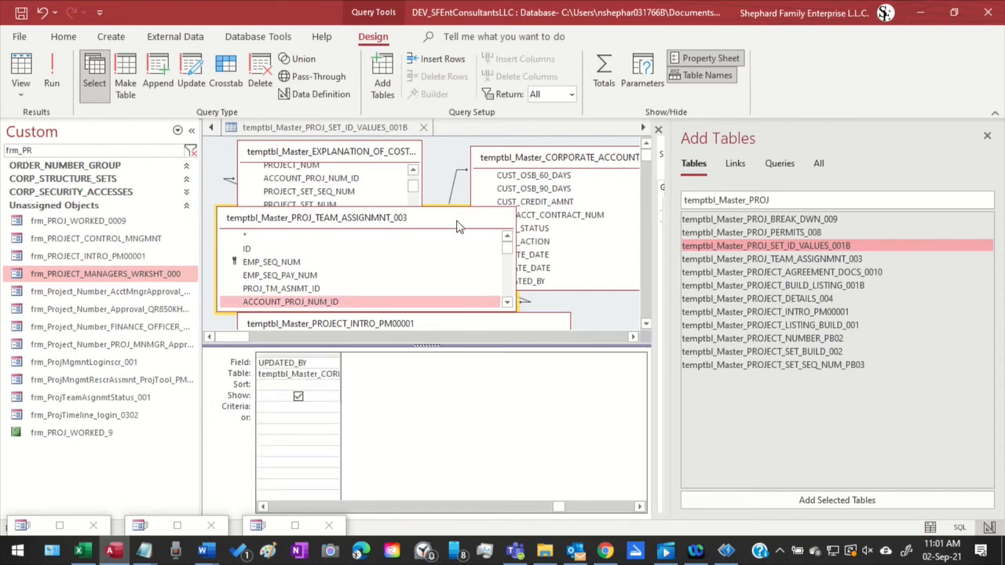
{"action": "key", "text": "Delete"}
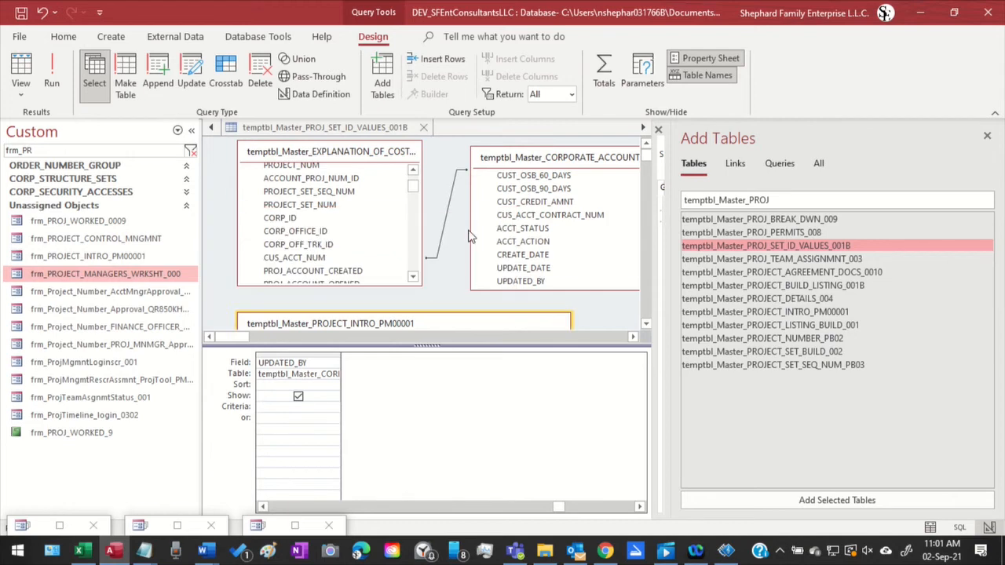
Widen and heighten the query's table area and place temptbl_Master_PROJECT_INTRO_PM00001 below the cost explanation table
{"action": "left_click_drag", "start_coordinate": [436, 324], "coordinate": [487, 252]}
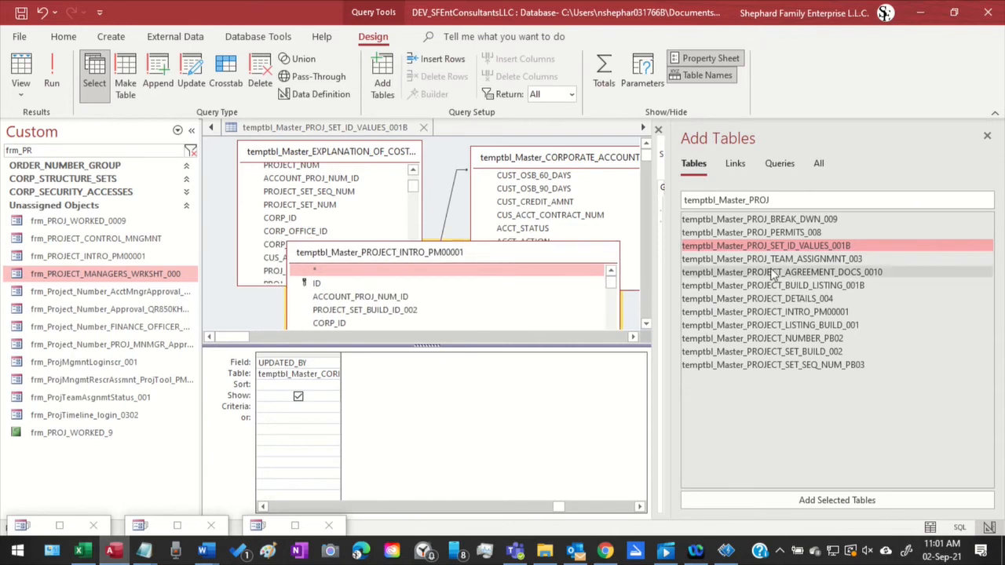
{"action": "left_click_drag", "start_coordinate": [756, 247], "coordinate": [367, 223]}
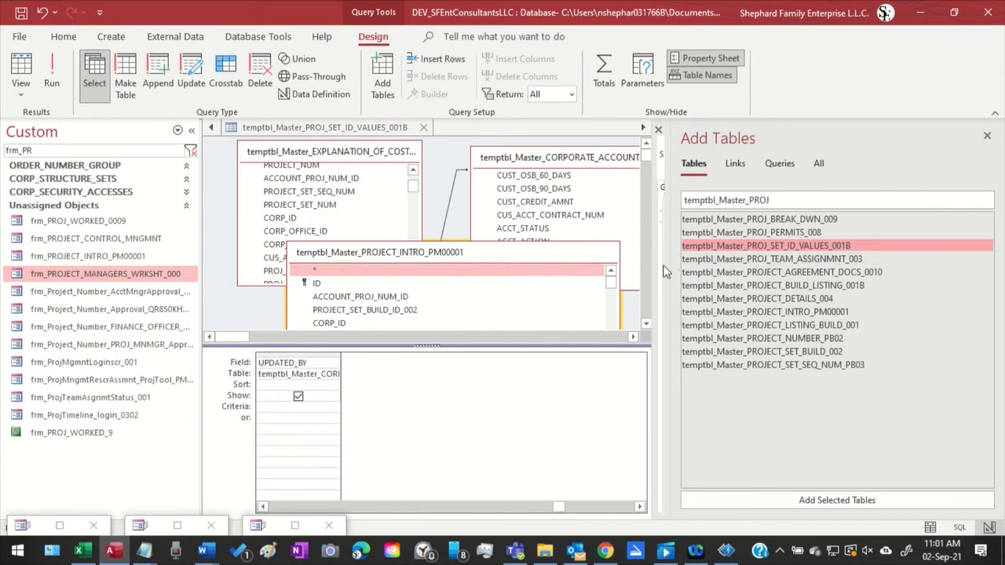
{"action": "left_click_drag", "start_coordinate": [671, 253], "coordinate": [1000, 239]}
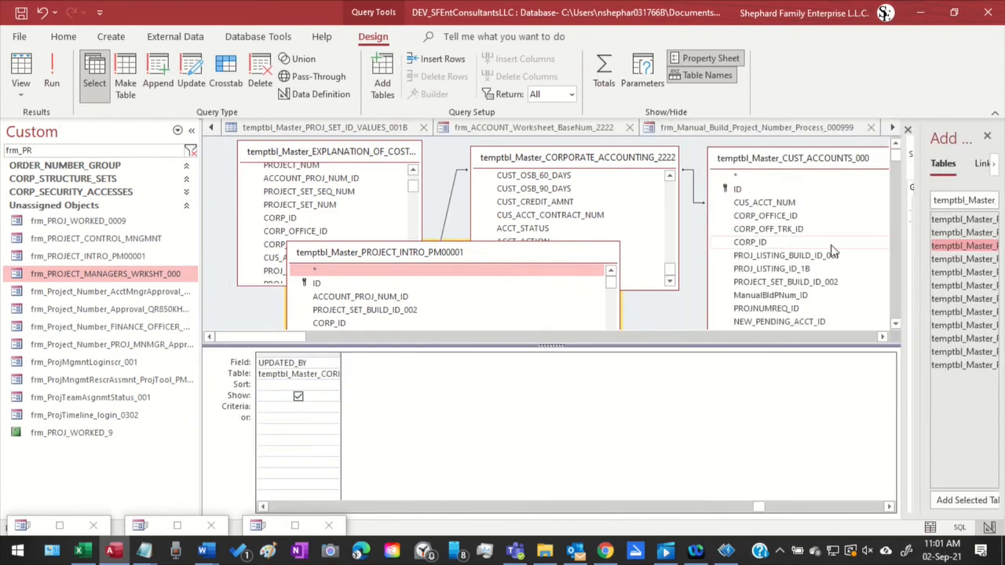
{"action": "left_click_drag", "start_coordinate": [509, 260], "coordinate": [793, 250]}
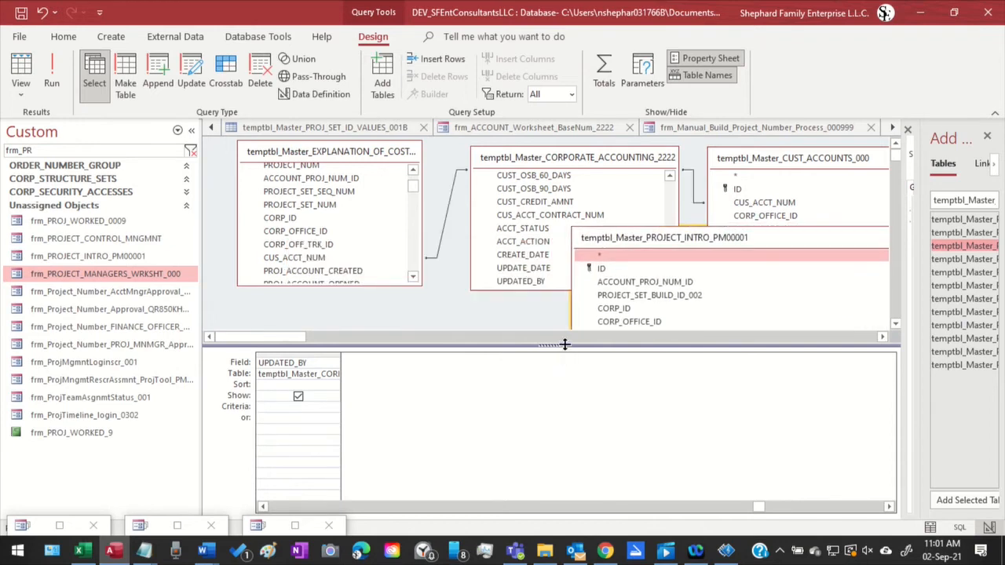
{"action": "left_click_drag", "start_coordinate": [566, 407], "coordinate": [565, 482]}
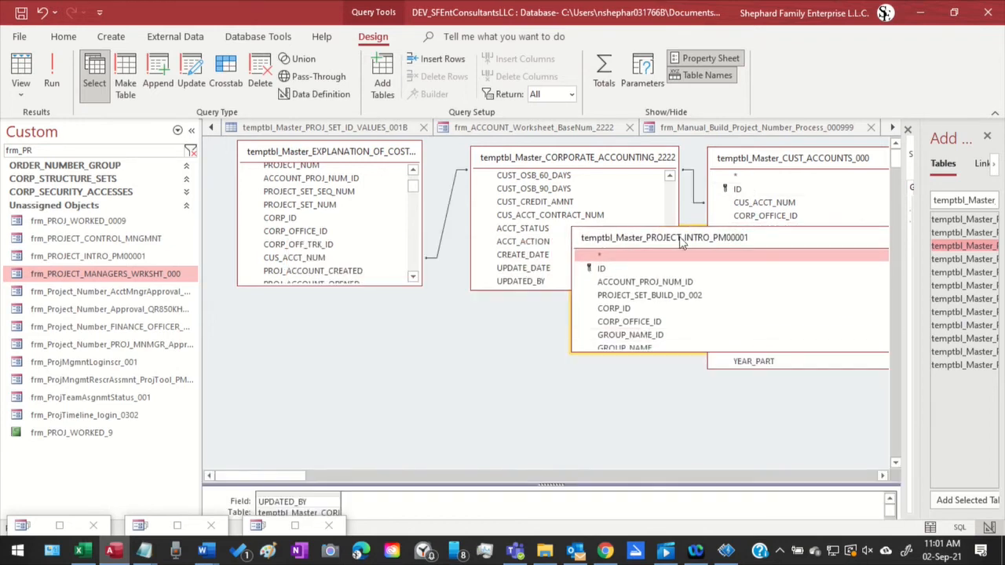
{"action": "left_click_drag", "start_coordinate": [680, 240], "coordinate": [349, 336]}
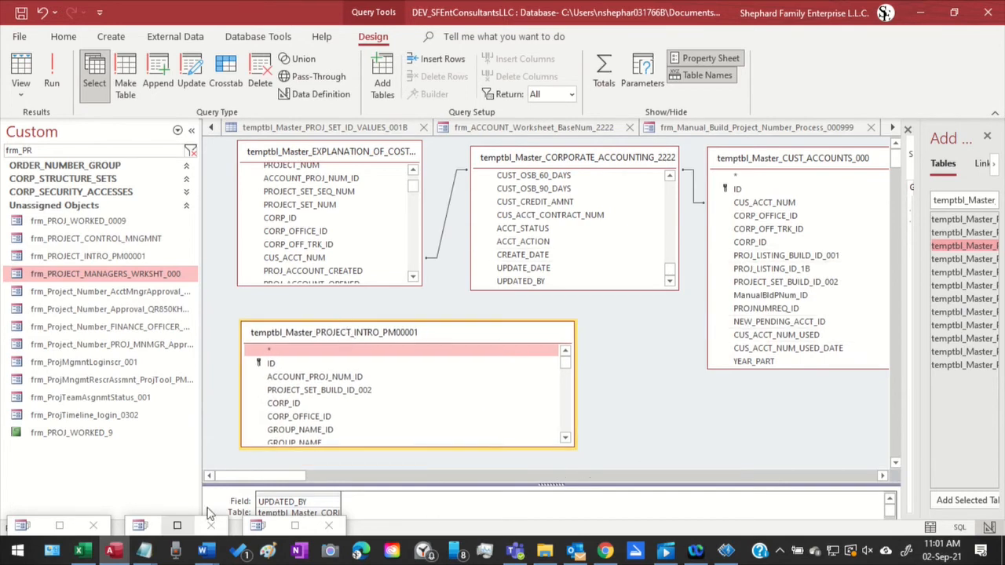
Add temptbl_Master_PROJ_SET_ID_VALUES_001B to Query2 beside the project intro table and widen the table area to show it
{"action": "left_click_drag", "start_coordinate": [285, 477], "coordinate": [195, 505]}
{"action": "scroll", "coordinate": [612, 346], "scroll_direction": "down", "scroll_amount": 5}
{"action": "scroll", "coordinate": [612, 346], "scroll_direction": "up", "scroll_amount": 5}
{"action": "left_click_drag", "start_coordinate": [902, 234], "coordinate": [608, 348]}
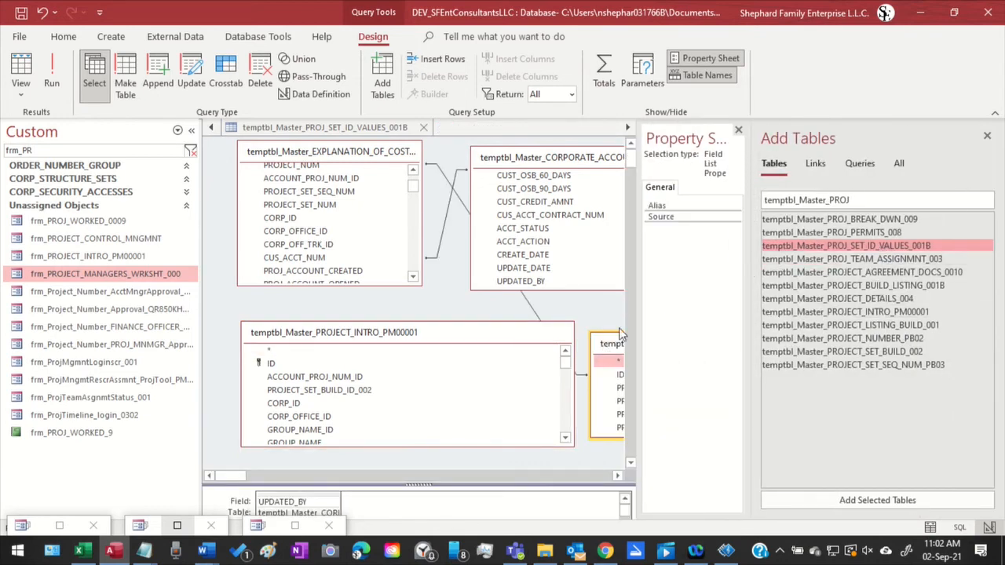
{"action": "left_click_drag", "start_coordinate": [636, 311], "coordinate": [730, 346]}
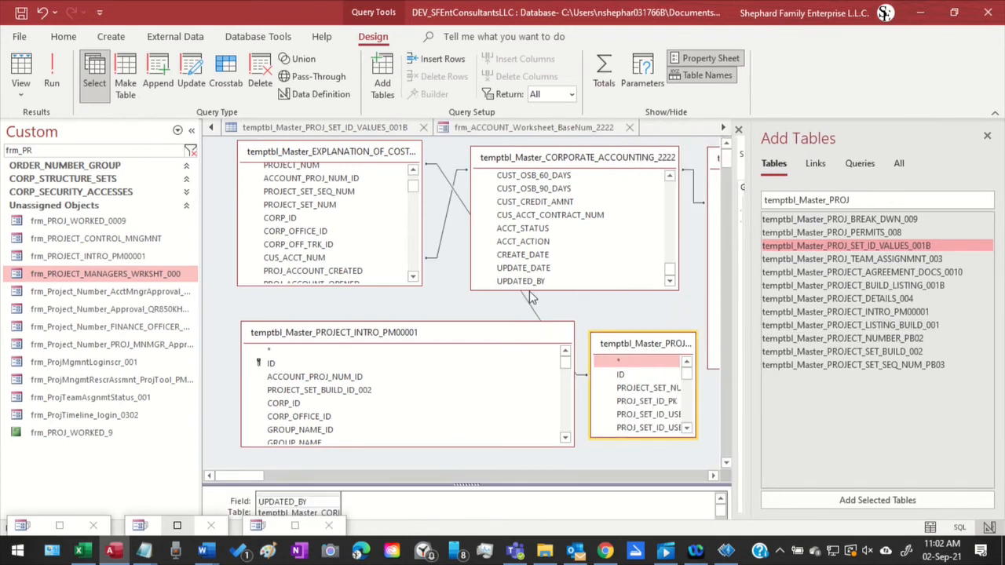
Delete the join between the cost explanation table and temptbl_Master_PROJ_SET_ID_VALUES_001B
{"action": "left_click", "coordinate": [535, 315]}
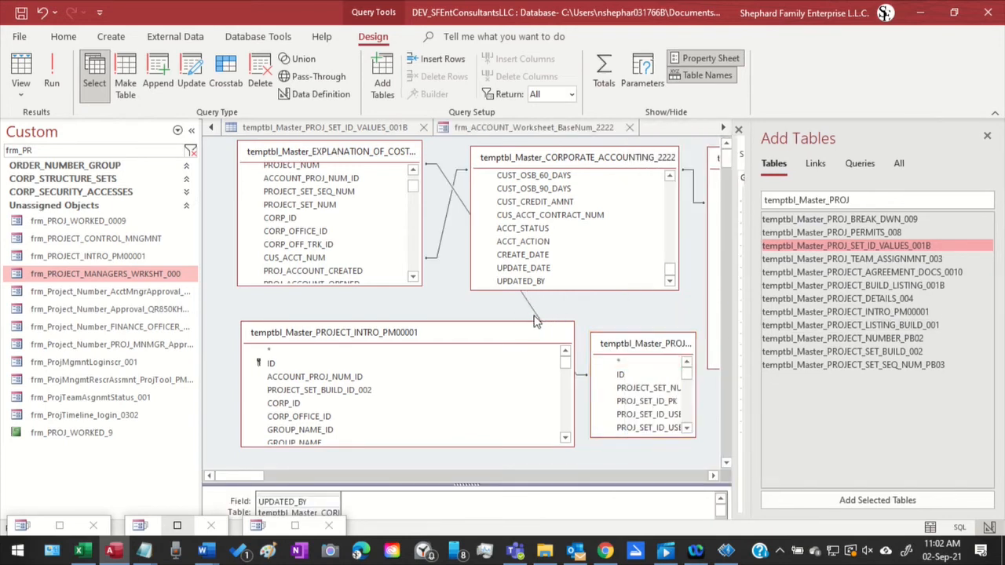
{"action": "left_click", "coordinate": [535, 318]}
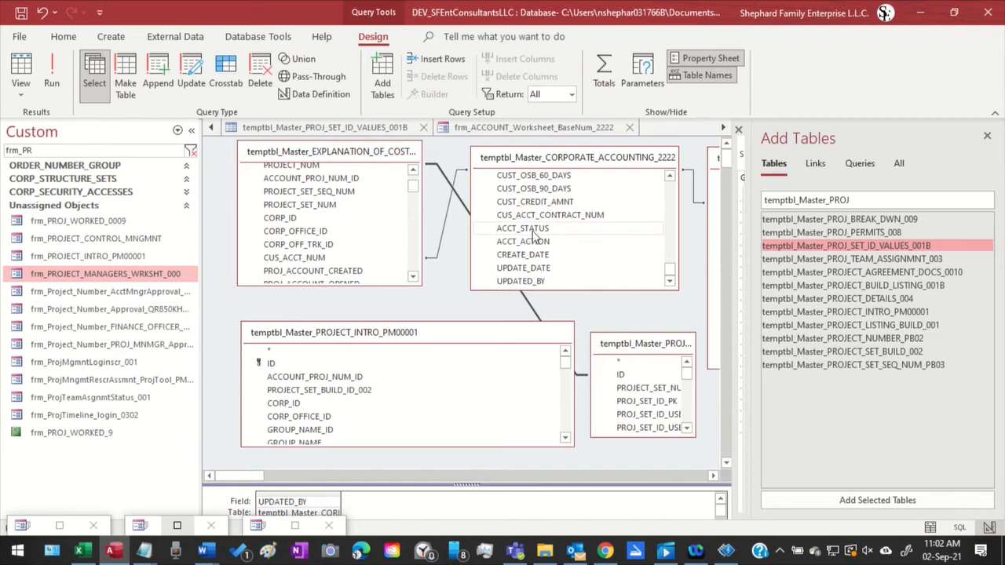
{"action": "key", "text": "Delete"}
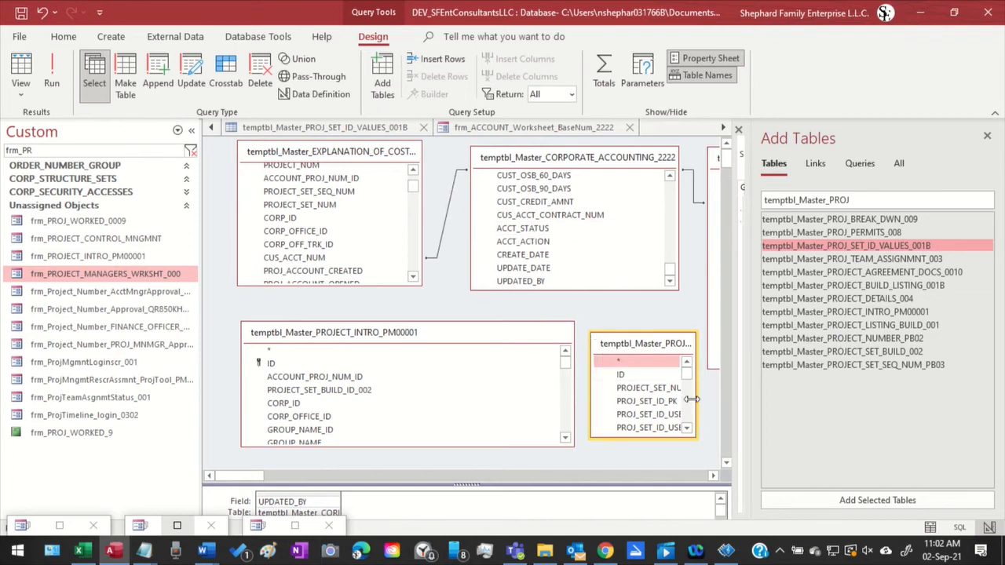
Look through the field lists of temptbl_Master_PROJ_SET_ID_VALUES_001B and temptbl_Master_PROJECT_INTRO_PM00001 for a field matching PROJECT_SET_SEQ_NUM
{"action": "left_click_drag", "start_coordinate": [694, 400], "coordinate": [717, 394]}
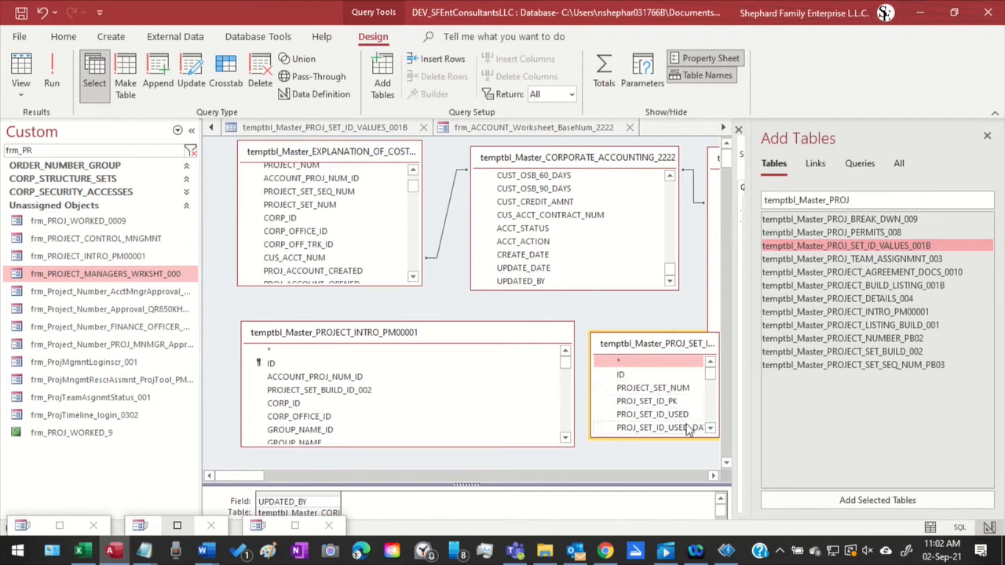
{"action": "left_click", "coordinate": [670, 402]}
{"action": "scroll", "coordinate": [670, 403], "scroll_direction": "down", "scroll_amount": 2}
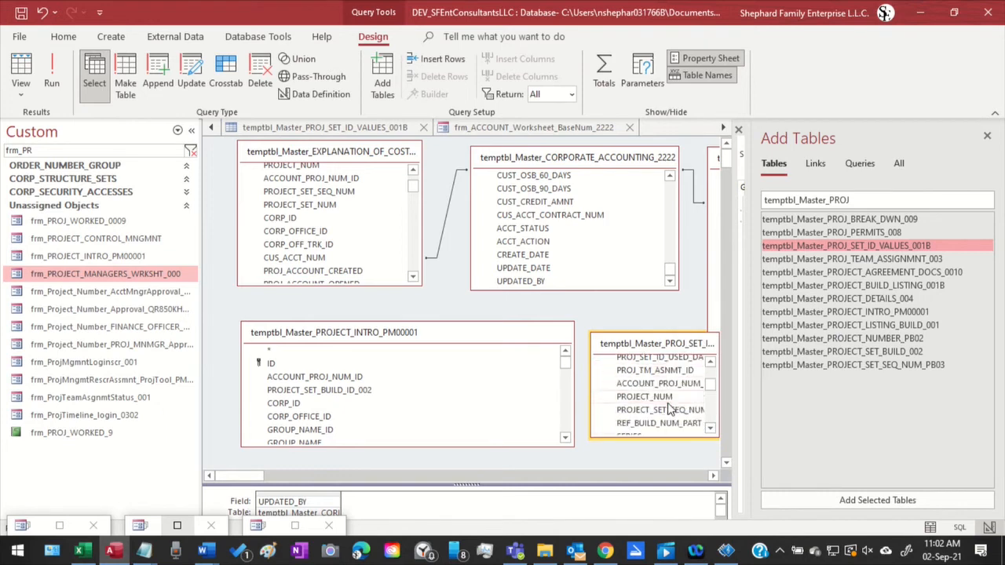
{"action": "left_click", "coordinate": [664, 412]}
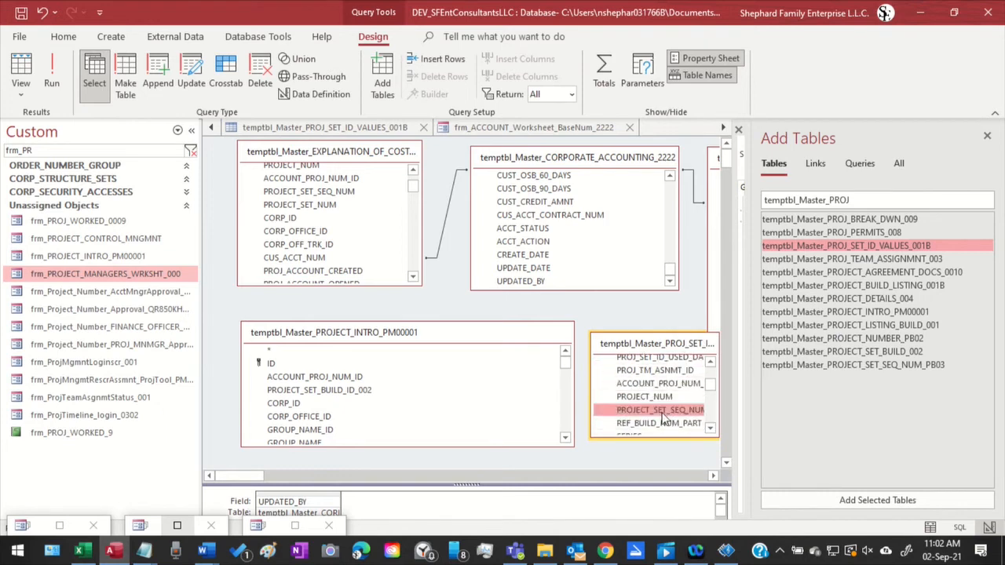
{"action": "left_click_drag", "start_coordinate": [663, 418], "coordinate": [361, 418]}
{"action": "scroll", "coordinate": [360, 419], "scroll_direction": "down", "scroll_amount": 2}
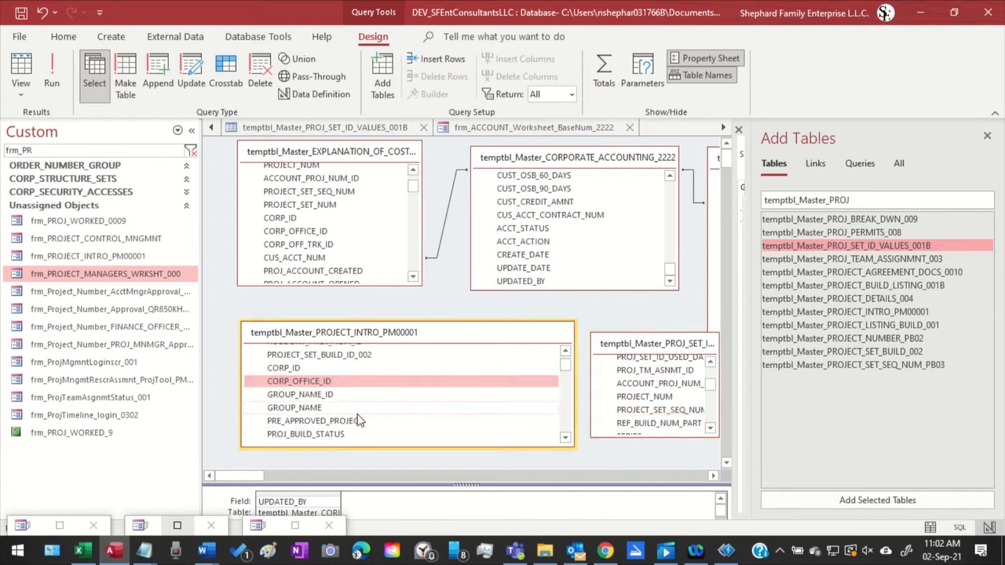
{"action": "scroll", "coordinate": [357, 420], "scroll_direction": "down", "scroll_amount": 1}
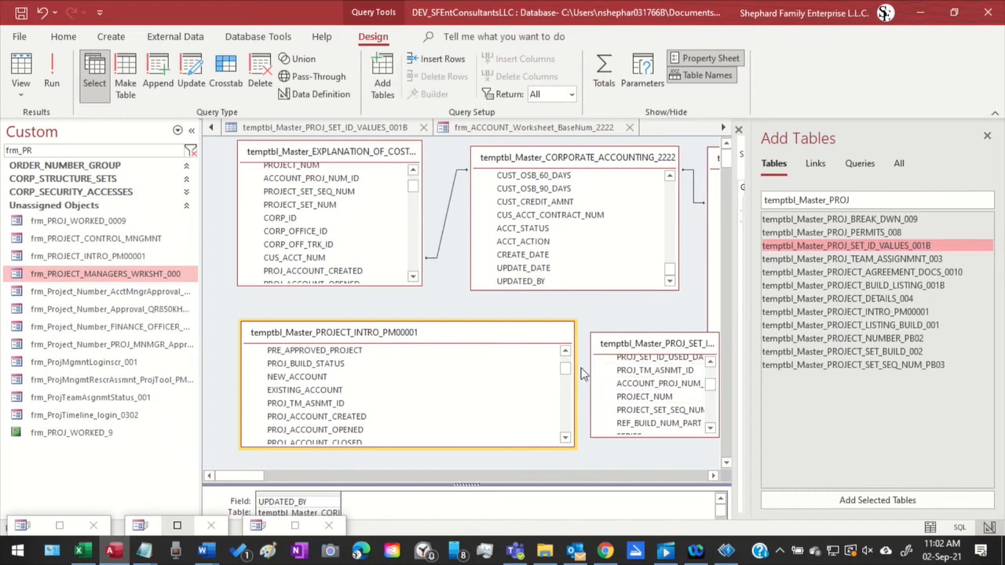
Narrow the project intro table, move temptbl_Master_PROJ_SET_ID_VALUES_001B closer to it, and widen that list to show its full name
{"action": "left_click_drag", "start_coordinate": [574, 385], "coordinate": [511, 385]}
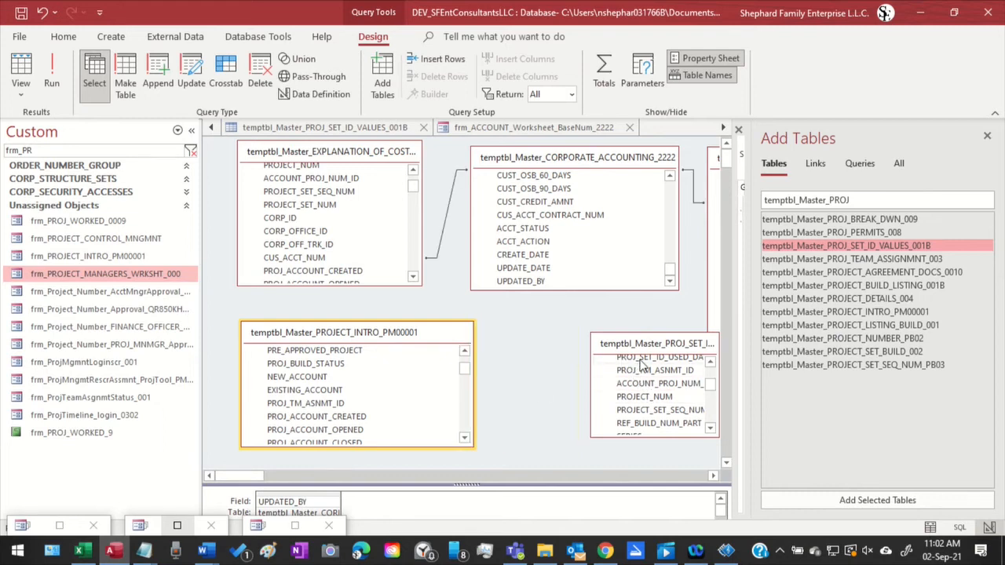
{"action": "left_click_drag", "start_coordinate": [620, 333], "coordinate": [526, 333]}
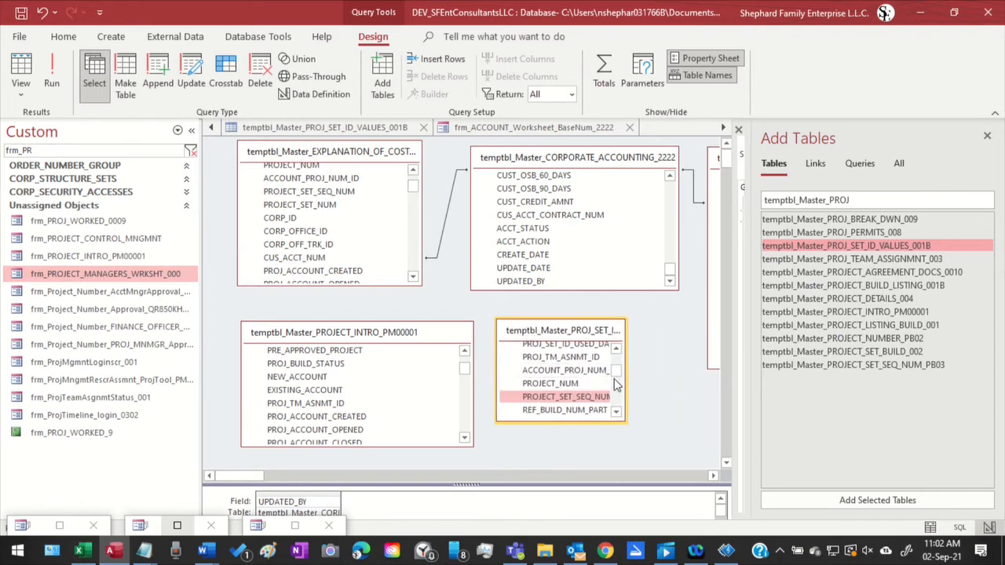
{"action": "left_click_drag", "start_coordinate": [625, 383], "coordinate": [712, 381]}
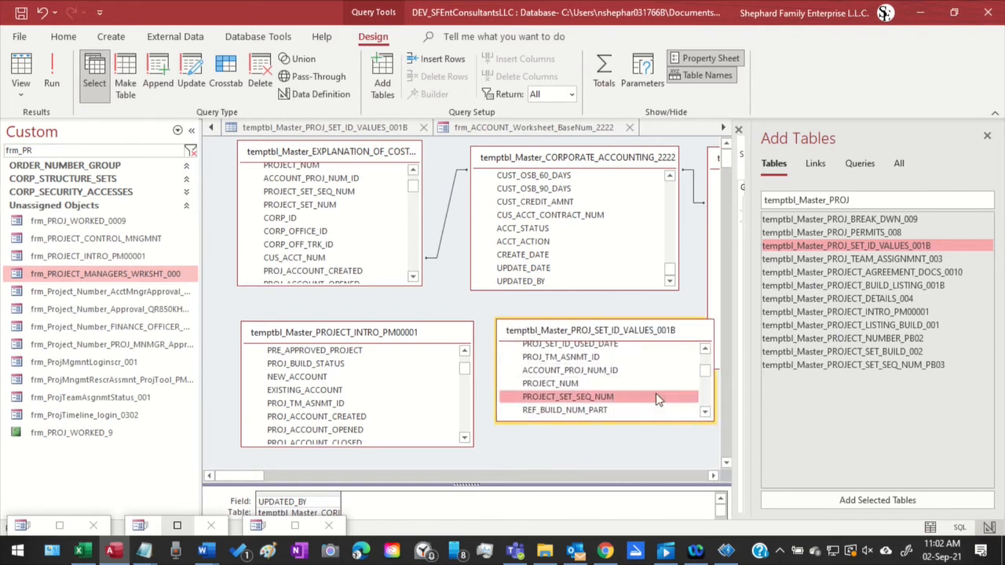
Locate PROJECT_SET_SEQ_NUM in temptbl_Master_PROJECT_INTRO_PM00001 and lengthen the temptbl_Master_PROJ_SET_ID_VALUES_001B field list to show more fields
{"action": "left_click", "coordinate": [330, 413]}
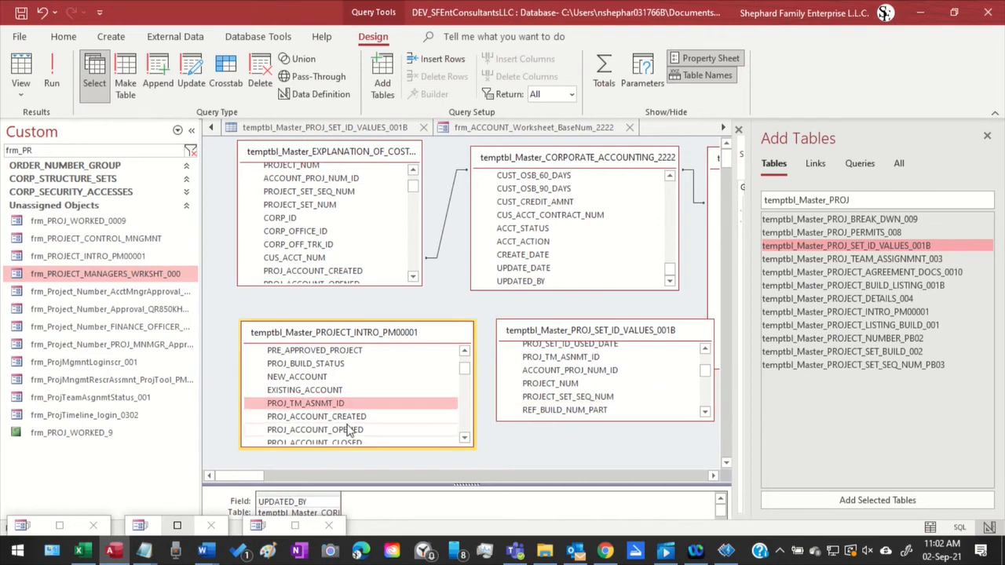
{"action": "scroll", "coordinate": [345, 424], "scroll_direction": "up", "scroll_amount": 5}
{"action": "scroll", "coordinate": [349, 431], "scroll_direction": "down", "scroll_amount": 1}
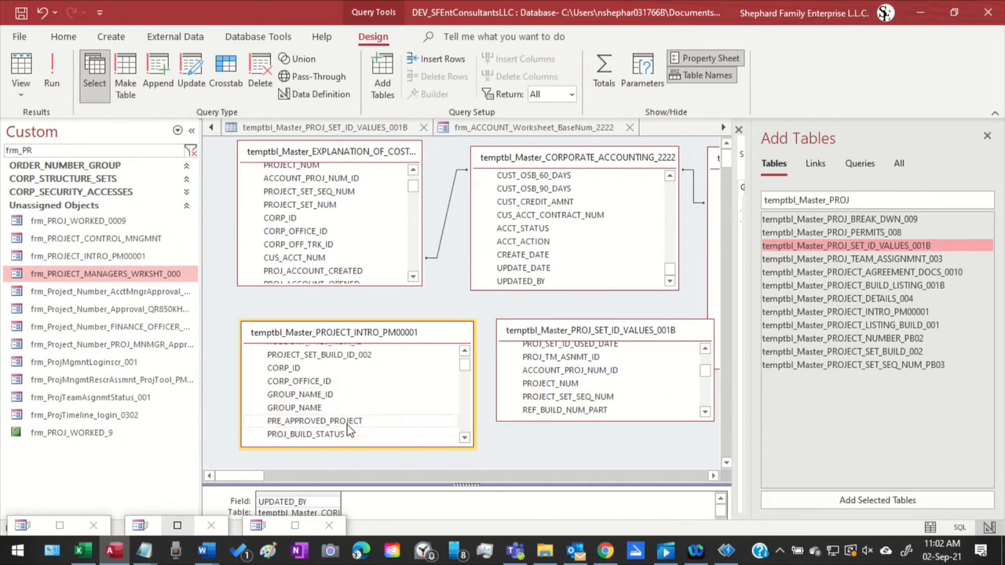
{"action": "scroll", "coordinate": [353, 427], "scroll_direction": "down", "scroll_amount": 1}
{"action": "left_click", "coordinate": [355, 433]}
{"action": "scroll", "coordinate": [357, 430], "scroll_direction": "down", "scroll_amount": 1}
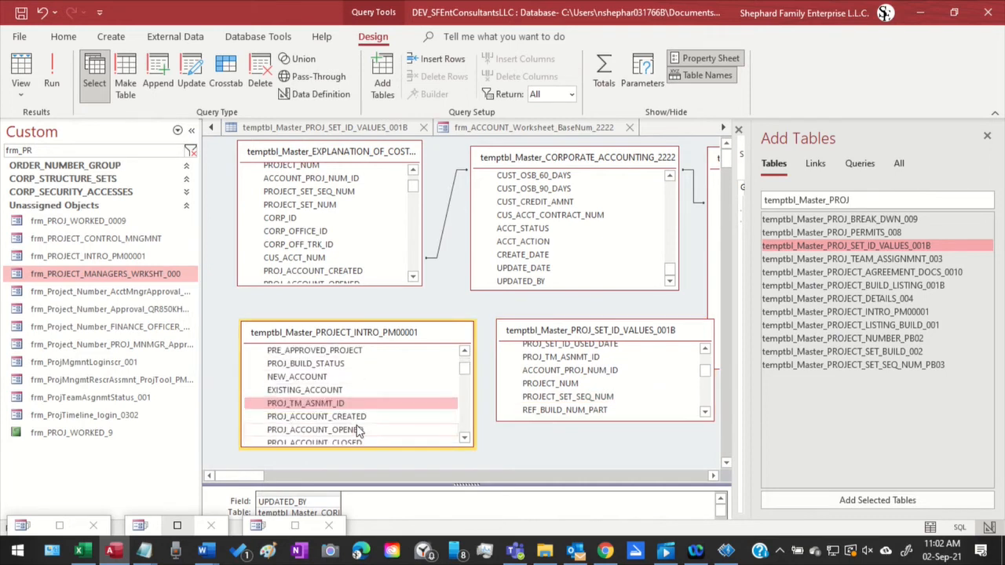
{"action": "scroll", "coordinate": [357, 431], "scroll_direction": "down", "scroll_amount": 4}
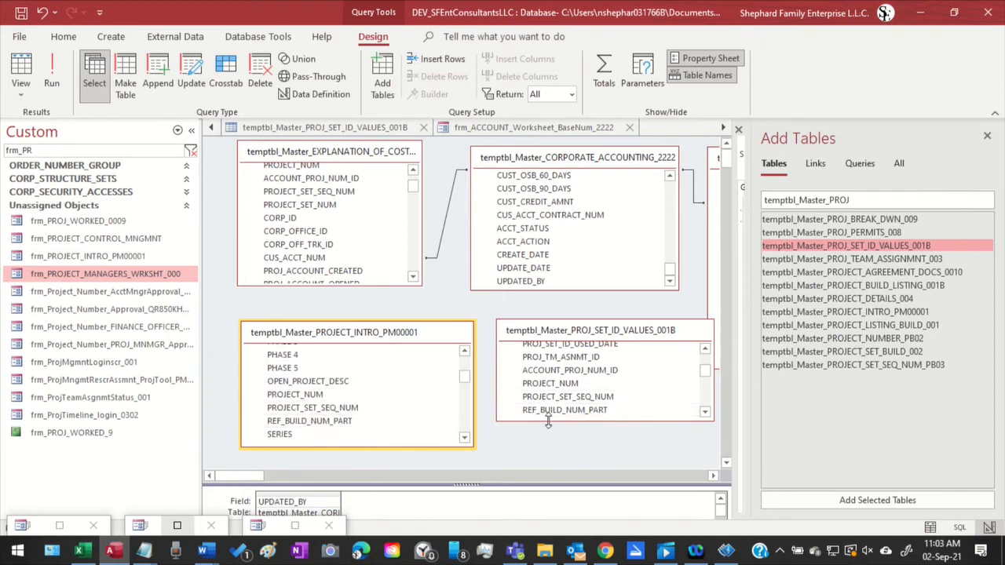
{"action": "left_click_drag", "start_coordinate": [548, 423], "coordinate": [548, 449]}
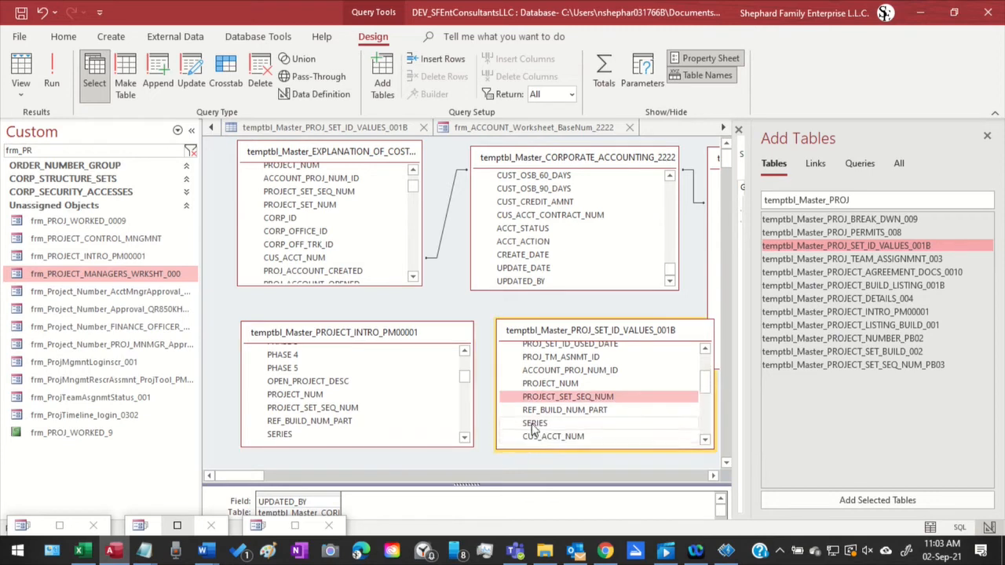
{"action": "left_click", "coordinate": [547, 402]}
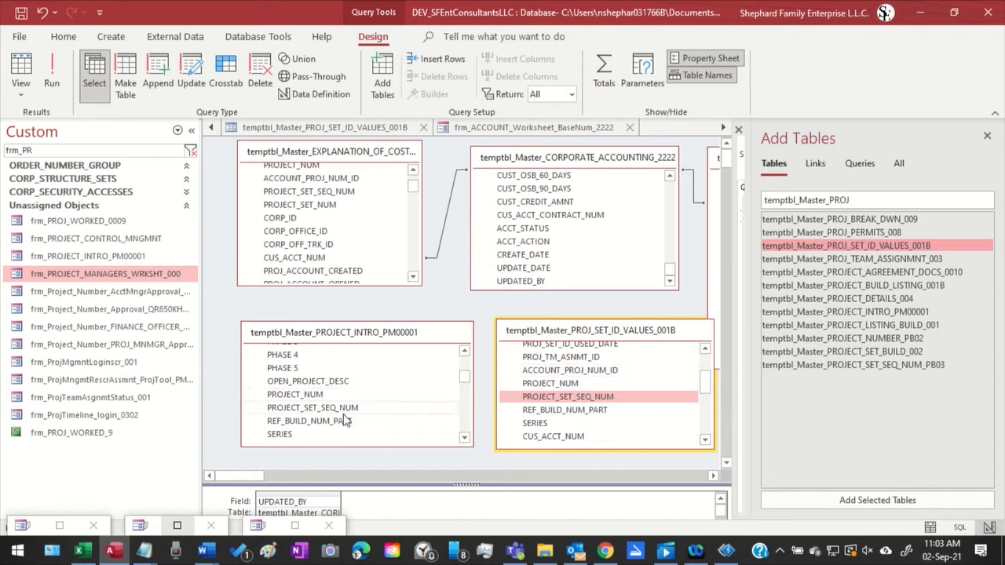
Join ACCOUNT_PROJ_NUM_ID in temptbl_Master_PROJ_SET_ID_VALUES_001B to ACCOUNT_PROJ_NUM_ID in temptbl_Master_PROJECT_INTRO_PM00001
{"action": "left_click", "coordinate": [296, 436]}
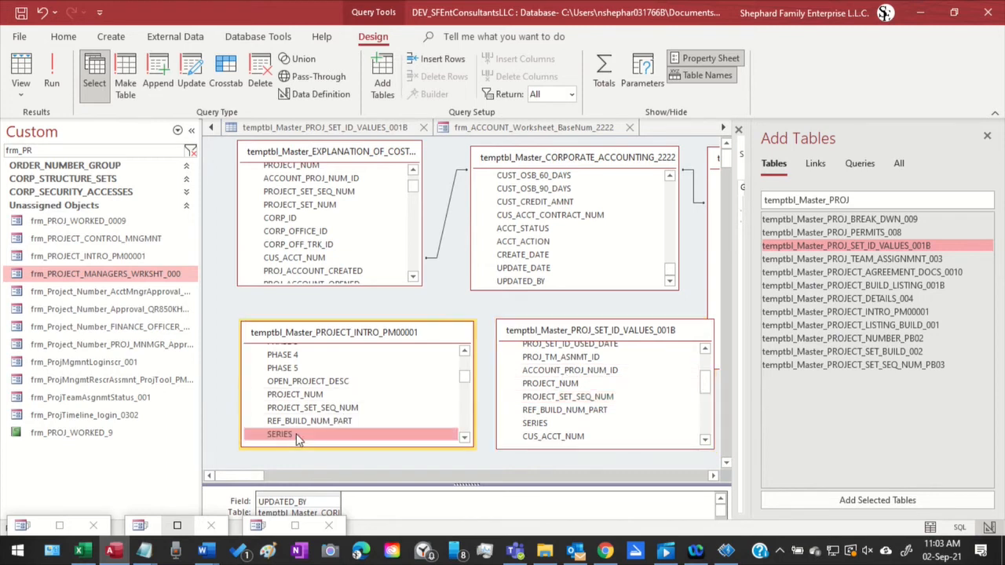
{"action": "scroll", "coordinate": [296, 438], "scroll_direction": "down", "scroll_amount": 1}
{"action": "scroll", "coordinate": [297, 439], "scroll_direction": "down", "scroll_amount": 1}
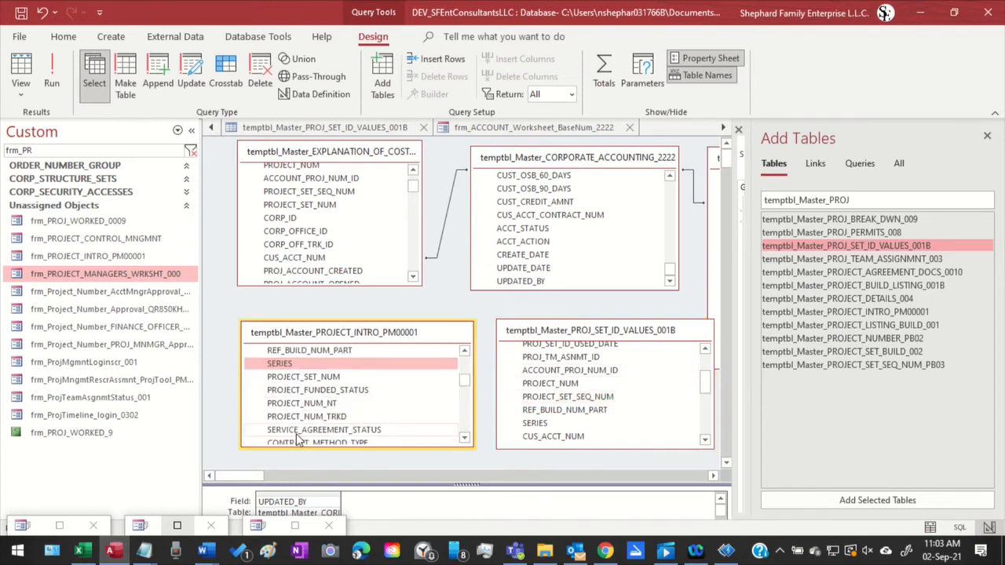
{"action": "scroll", "coordinate": [296, 440], "scroll_direction": "down", "scroll_amount": 1}
{"action": "scroll", "coordinate": [297, 440], "scroll_direction": "up", "scroll_amount": 5}
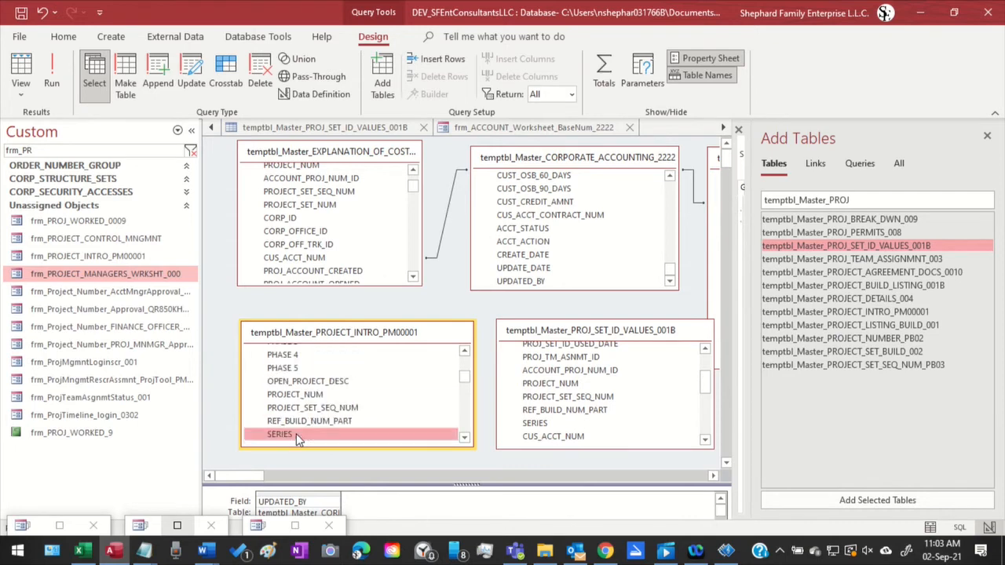
{"action": "scroll", "coordinate": [297, 439], "scroll_direction": "up", "scroll_amount": 1}
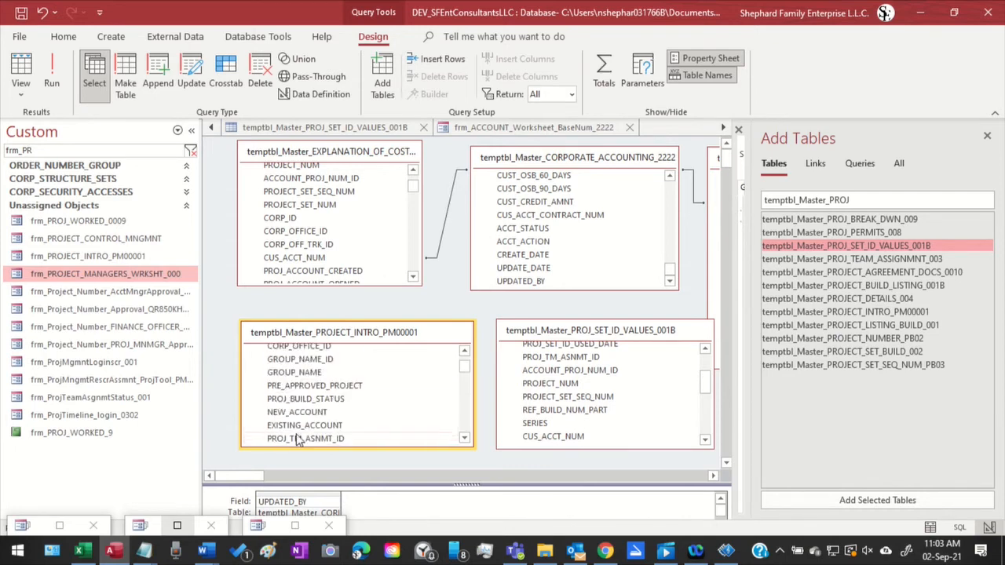
{"action": "scroll", "coordinate": [297, 440], "scroll_direction": "up", "scroll_amount": 1}
{"action": "scroll", "coordinate": [296, 440], "scroll_direction": "up", "scroll_amount": 1}
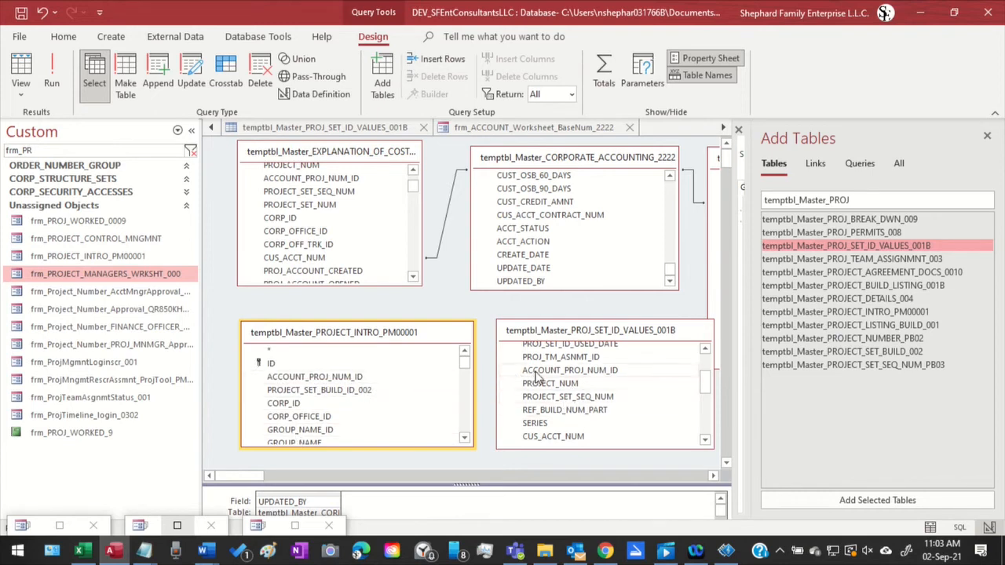
{"action": "left_click_drag", "start_coordinate": [537, 377], "coordinate": [359, 379]}
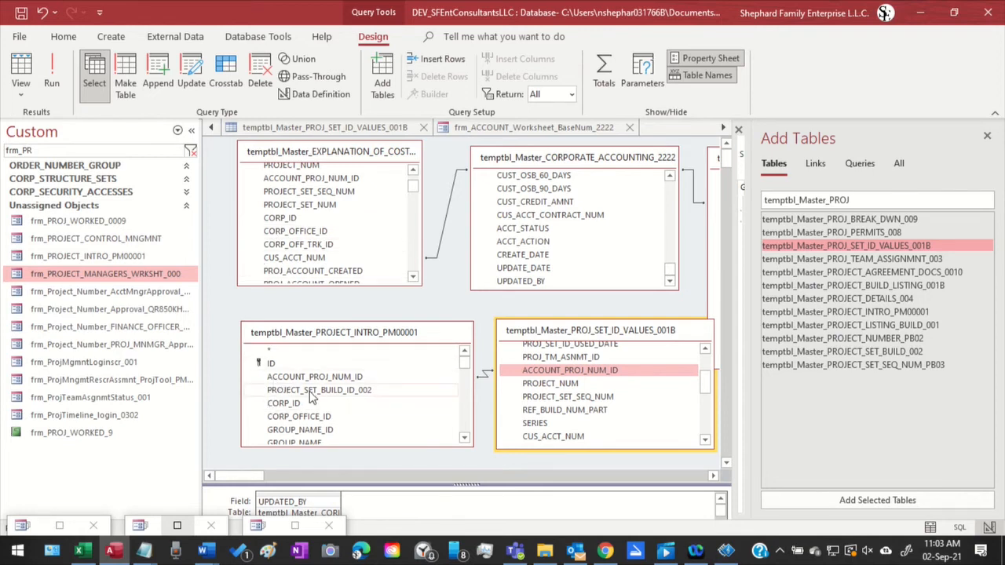
Join PROJECT_SET_SEQ_NUM in temptbl_Master_PROJECT_INTRO_PM00001 to the same field in the cost explanation table
{"action": "scroll", "coordinate": [312, 399], "scroll_direction": "down", "scroll_amount": 1}
{"action": "left_click", "coordinate": [311, 416]}
{"action": "scroll", "coordinate": [313, 422], "scroll_direction": "down", "scroll_amount": 1}
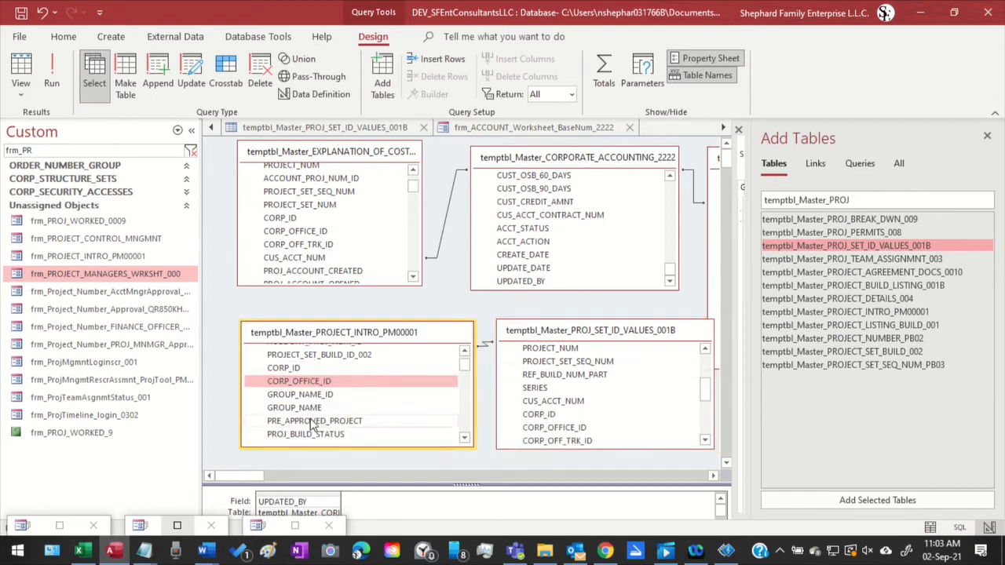
{"action": "scroll", "coordinate": [312, 424], "scroll_direction": "down", "scroll_amount": 1}
{"action": "scroll", "coordinate": [341, 439], "scroll_direction": "down", "scroll_amount": 1}
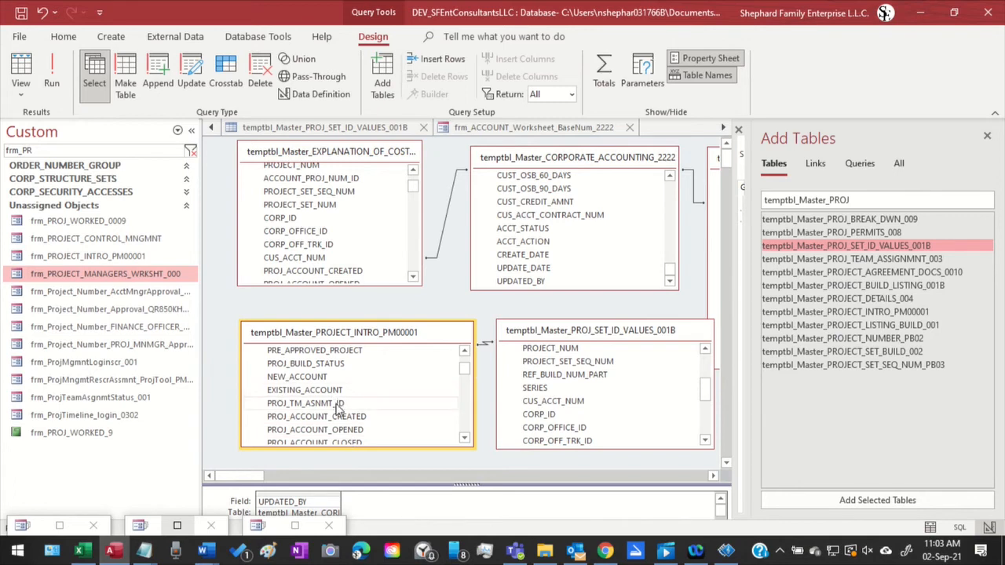
{"action": "scroll", "coordinate": [333, 415], "scroll_direction": "down", "scroll_amount": 2}
{"action": "scroll", "coordinate": [326, 416], "scroll_direction": "up", "scroll_amount": 4}
{"action": "left_click", "coordinate": [327, 416]}
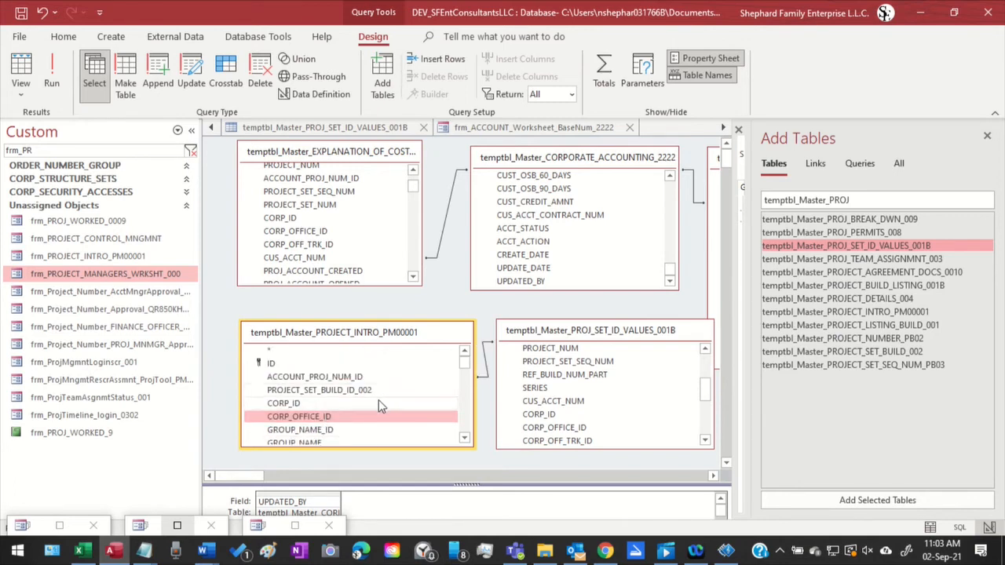
{"action": "scroll", "coordinate": [371, 415], "scroll_direction": "down", "scroll_amount": 1}
{"action": "scroll", "coordinate": [371, 414], "scroll_direction": "down", "scroll_amount": 1}
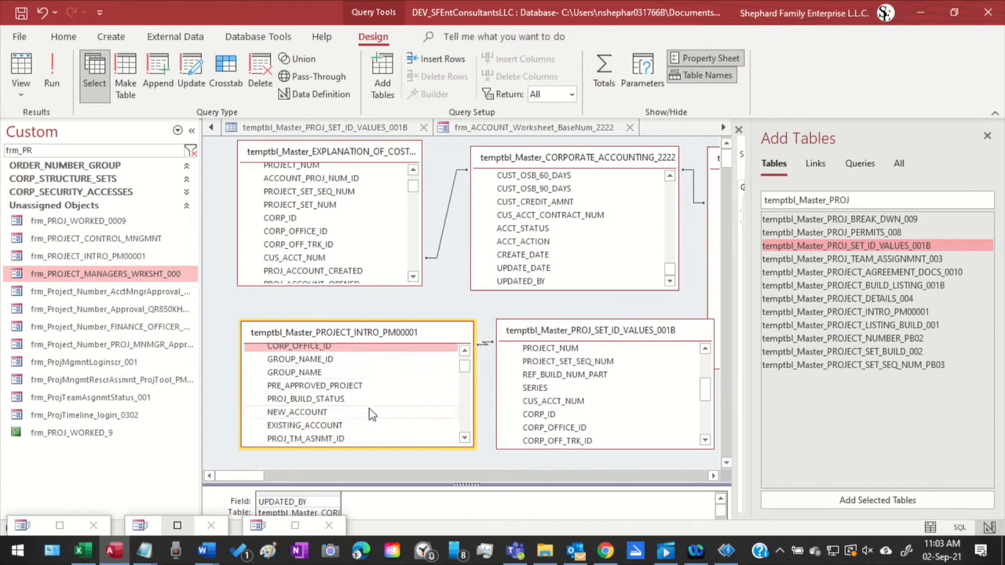
{"action": "scroll", "coordinate": [371, 415], "scroll_direction": "down", "scroll_amount": 1}
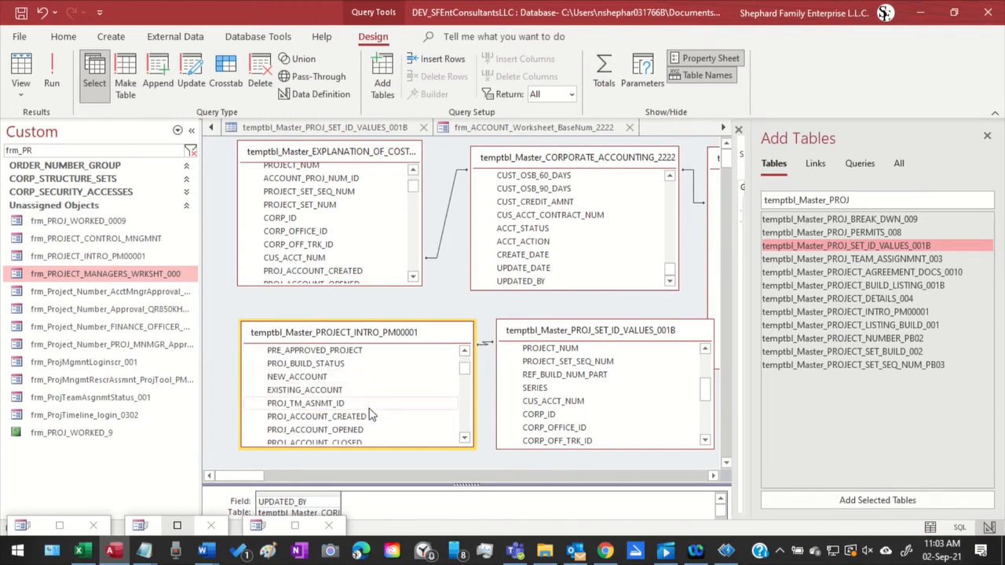
{"action": "scroll", "coordinate": [371, 414], "scroll_direction": "down", "scroll_amount": 4}
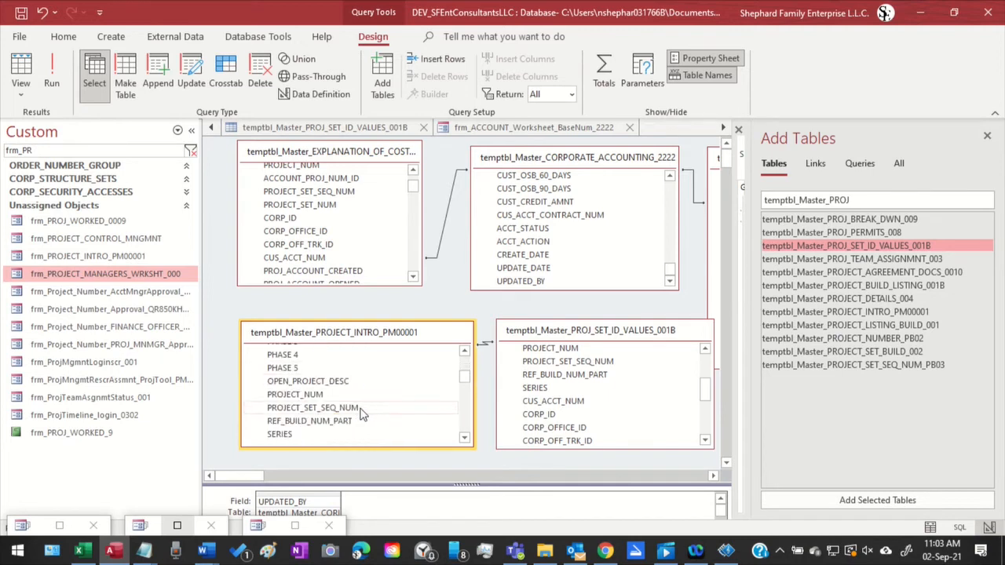
{"action": "left_click", "coordinate": [334, 409]}
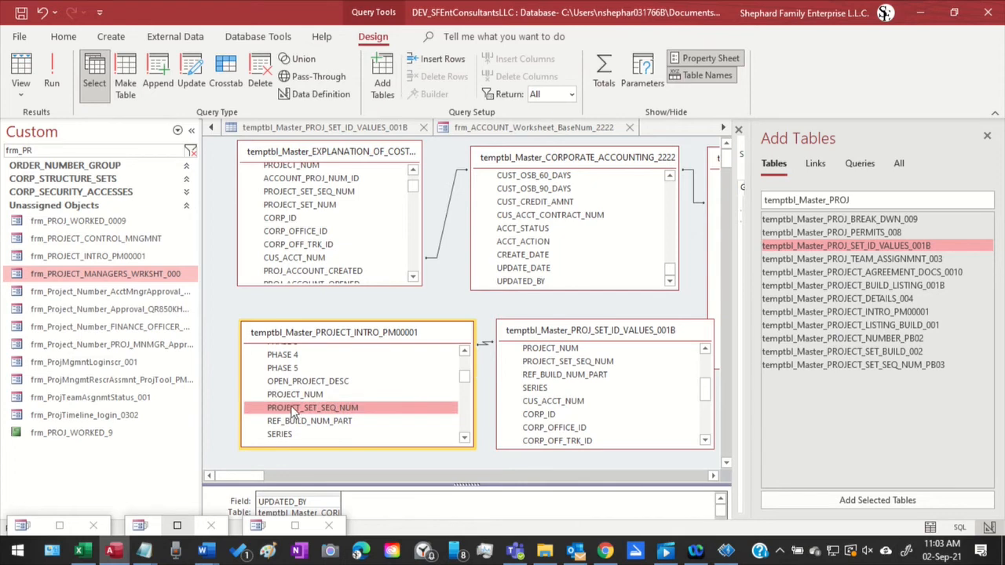
{"action": "left_click_drag", "start_coordinate": [265, 418], "coordinate": [267, 264]}
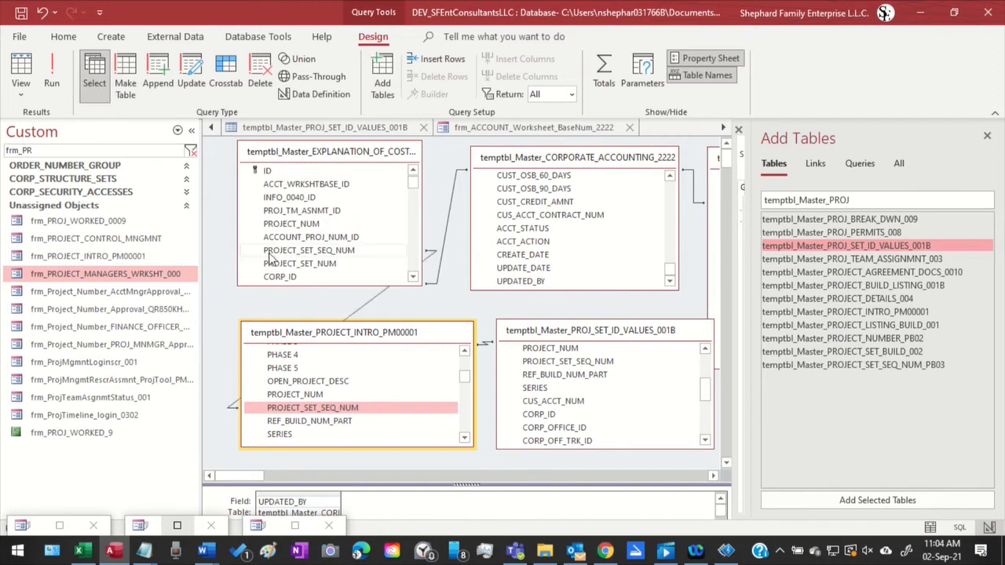
Shift the project intro table to reveal its joins, and run Query2 to review the returned records
{"action": "left_click_drag", "start_coordinate": [389, 336], "coordinate": [455, 348]}
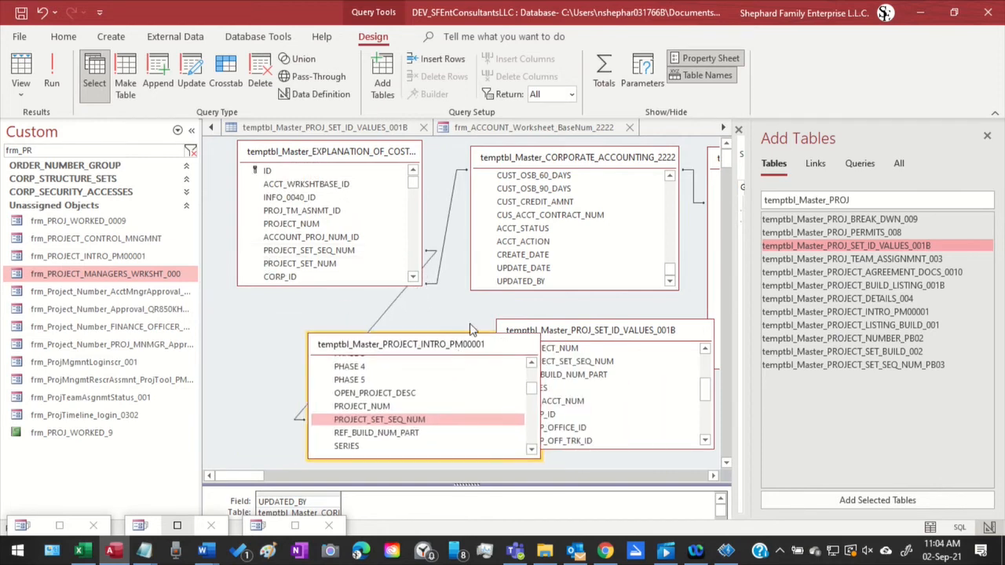
{"action": "left_click", "coordinate": [47, 65]}
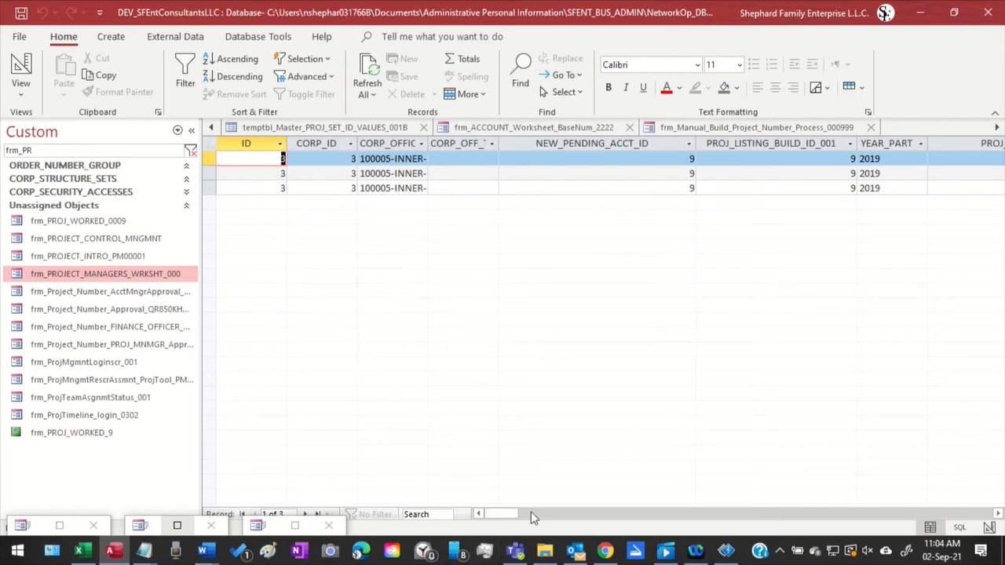
{"action": "left_click_drag", "start_coordinate": [509, 516], "coordinate": [181, 367]}
Find Query2 among the open objects and return it to Design View
{"action": "left_click", "coordinate": [996, 129]}
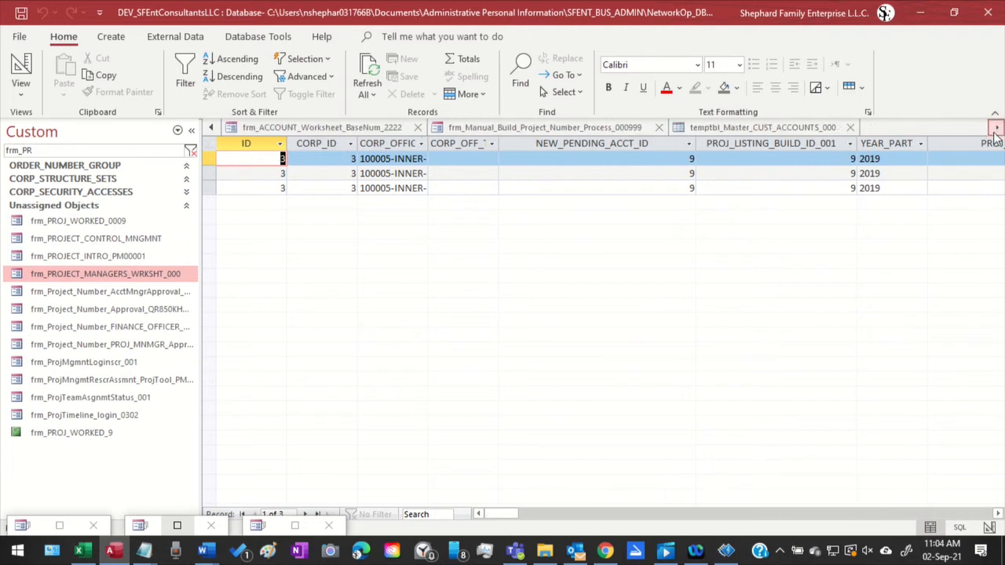
{"action": "left_click", "coordinate": [995, 129]}
{"action": "left_click", "coordinate": [996, 129]}
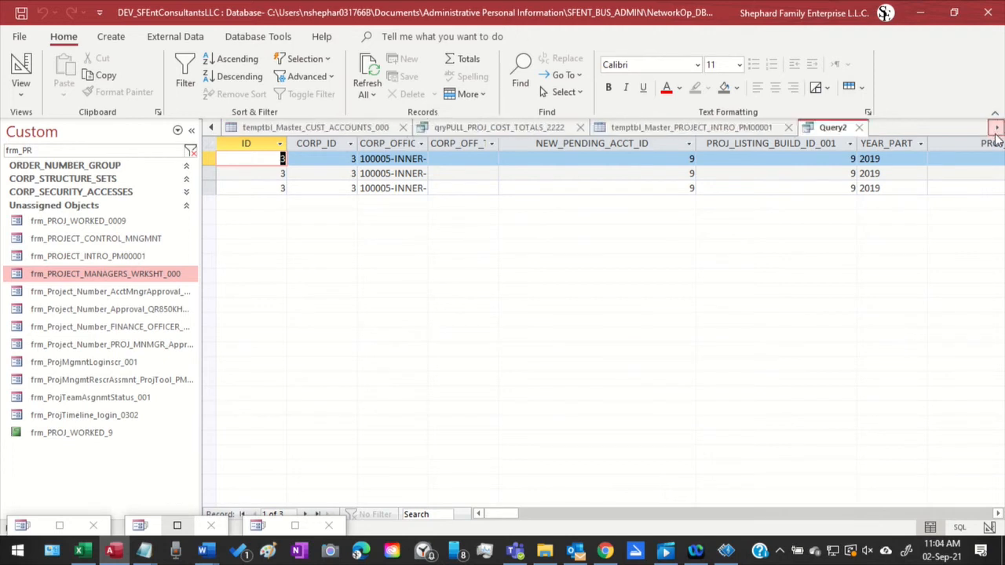
{"action": "right_click", "coordinate": [830, 134]}
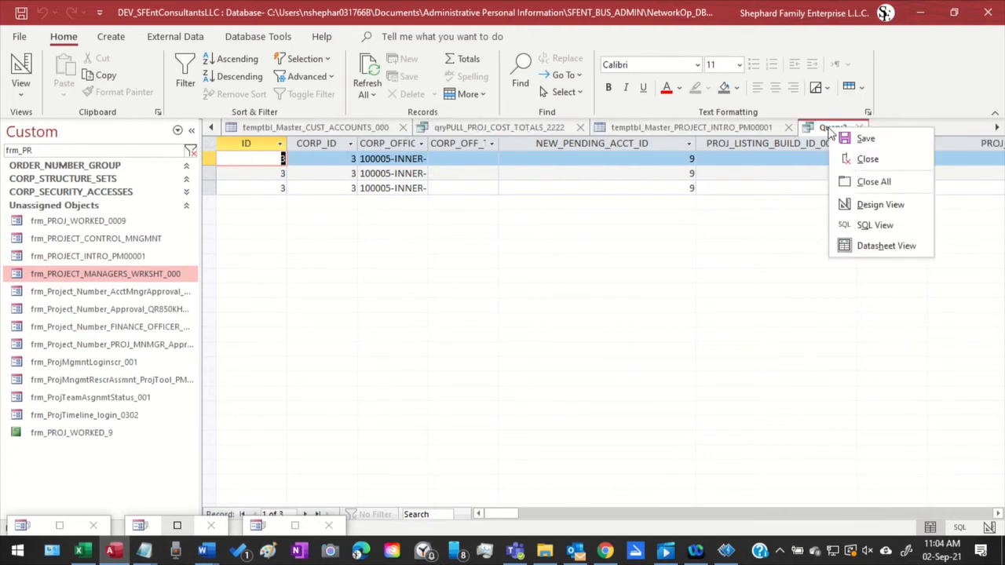
{"action": "left_click", "coordinate": [870, 207]}
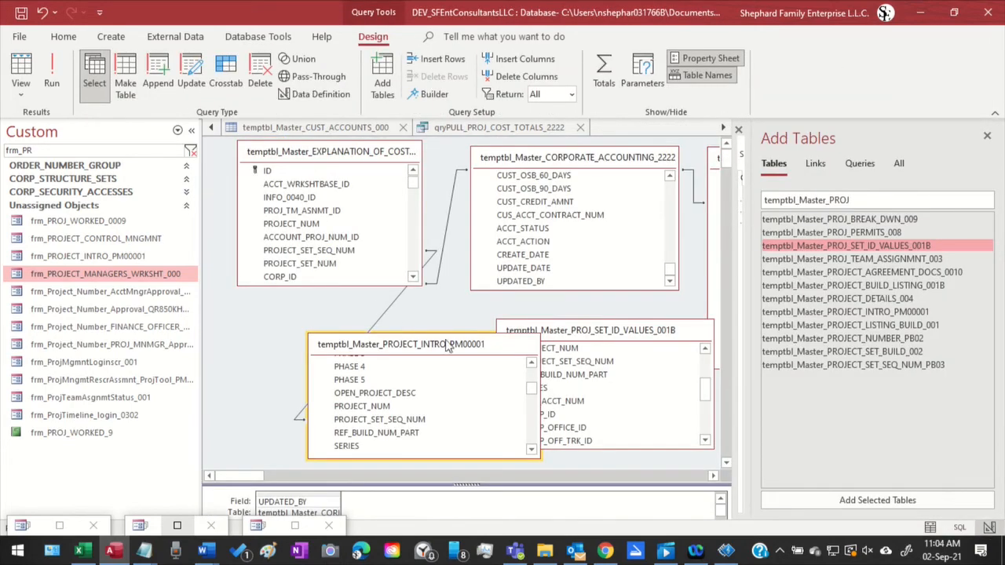
Make room in the table area by moving the project intro table aside, and remove temptbl_Master_CUST_ACCOUNTS_000 from Query2
{"action": "left_click_drag", "start_coordinate": [460, 354], "coordinate": [354, 361]}
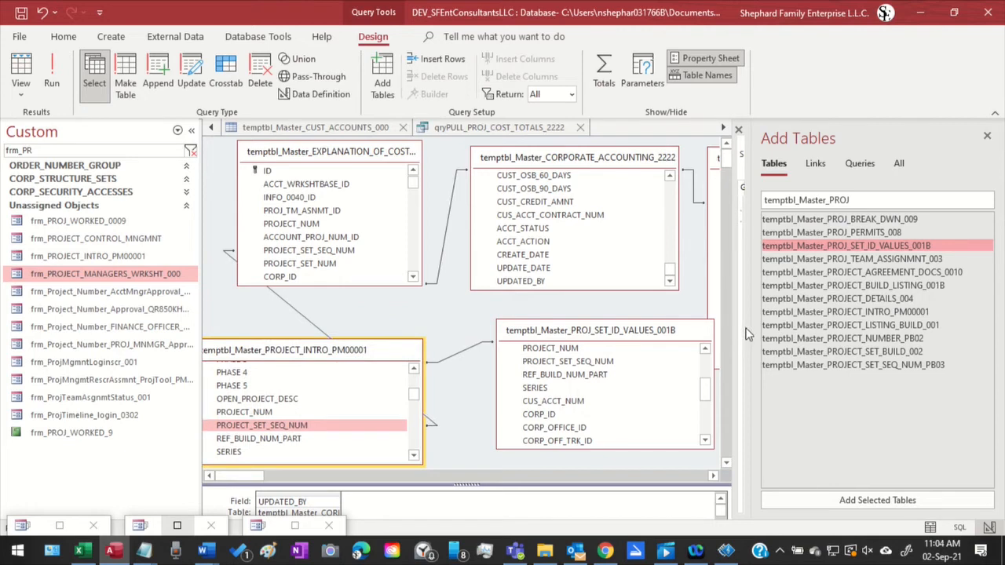
{"action": "left_click_drag", "start_coordinate": [751, 325], "coordinate": [926, 325]}
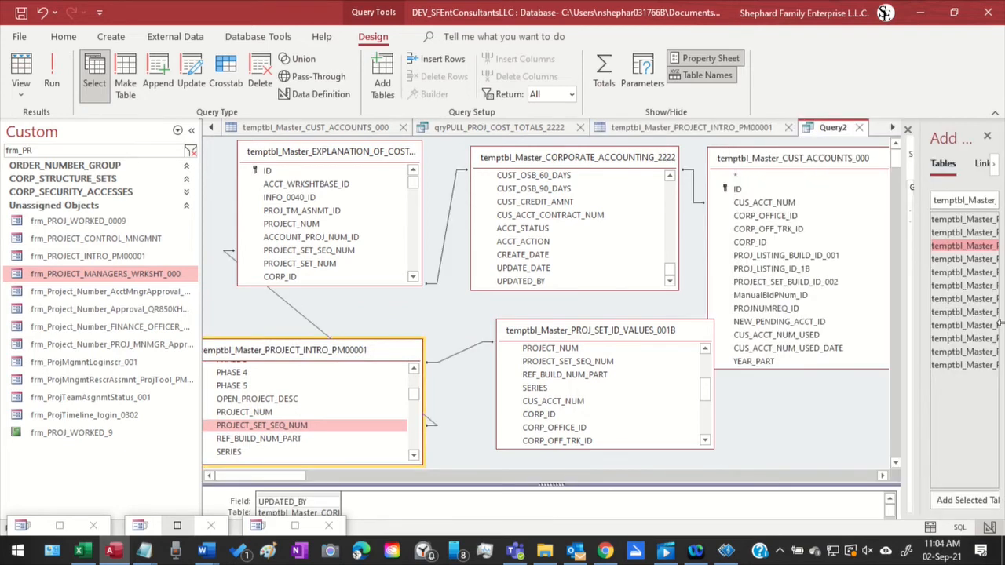
{"action": "left_click", "coordinate": [809, 166]}
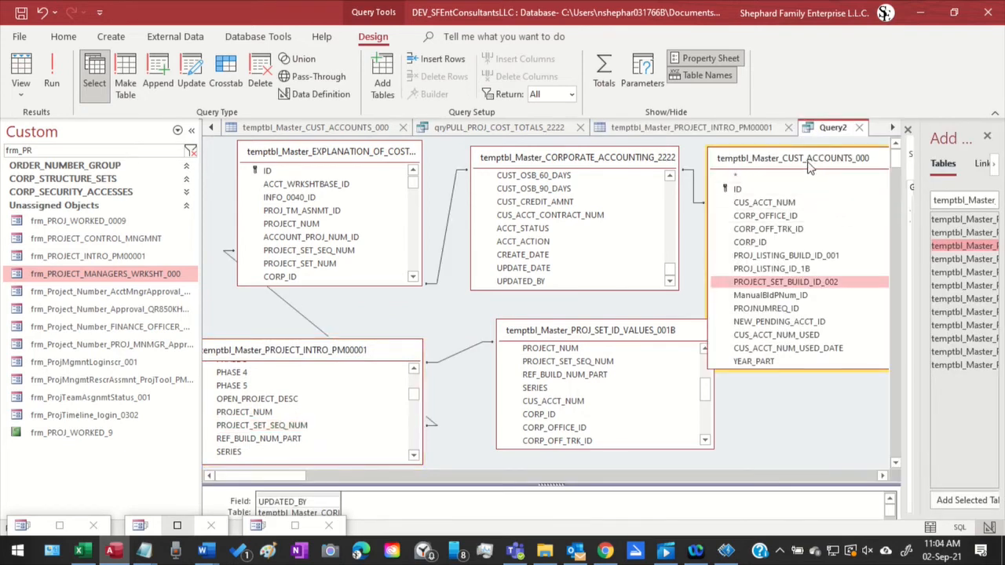
{"action": "key", "text": "Delete"}
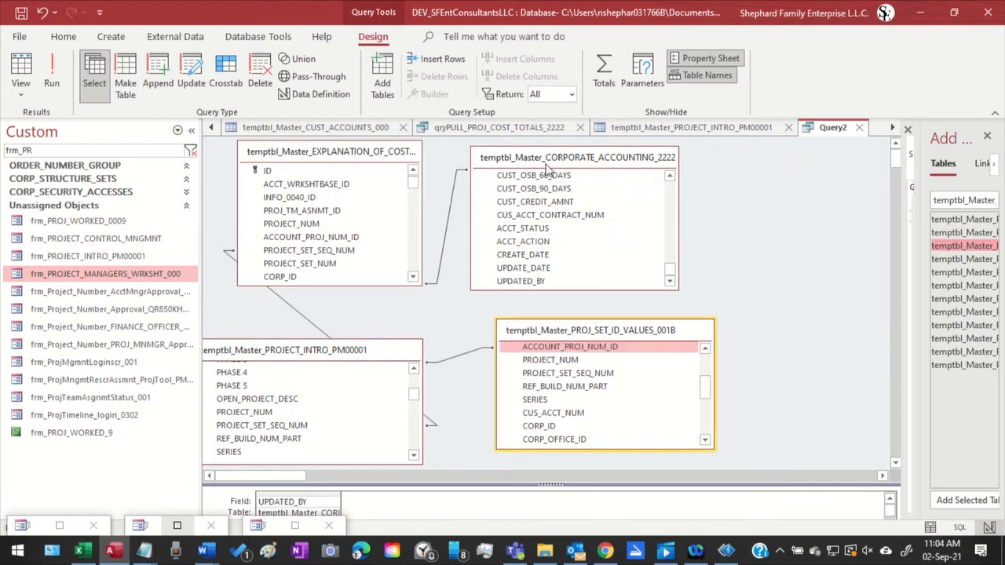
Rearrange the project intro, cost explanation and corporate accounting tables into one row above temptbl_Master_PROJ_SET_ID_VALUES_001B
{"action": "left_click_drag", "start_coordinate": [547, 167], "coordinate": [725, 172]}
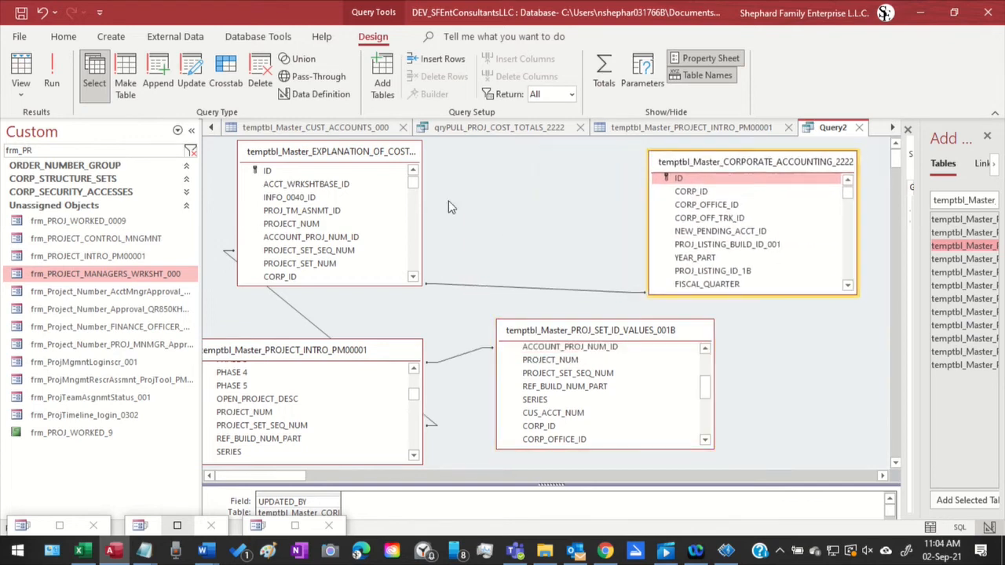
{"action": "left_click_drag", "start_coordinate": [318, 153], "coordinate": [547, 147]}
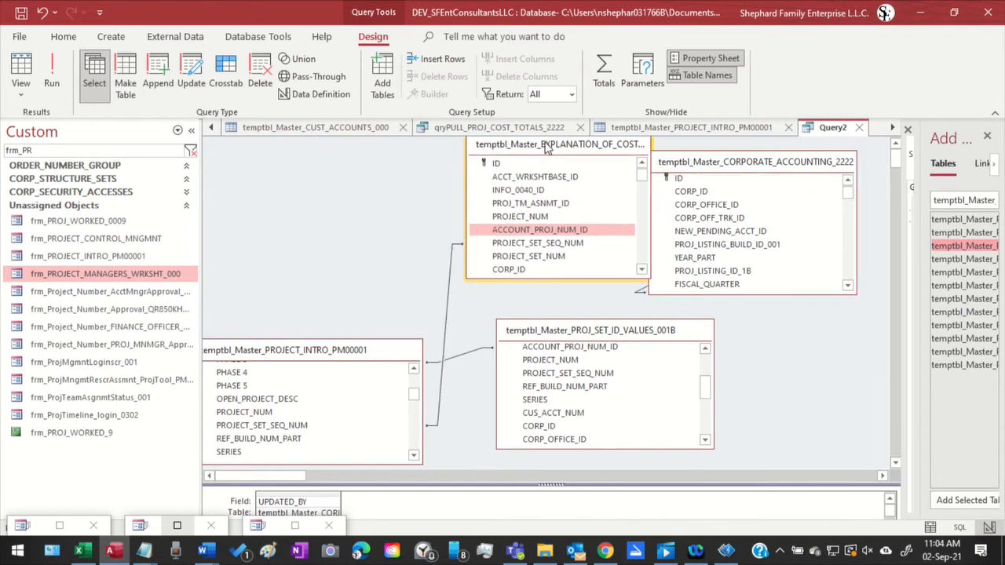
{"action": "left_click_drag", "start_coordinate": [312, 358], "coordinate": [296, 185]}
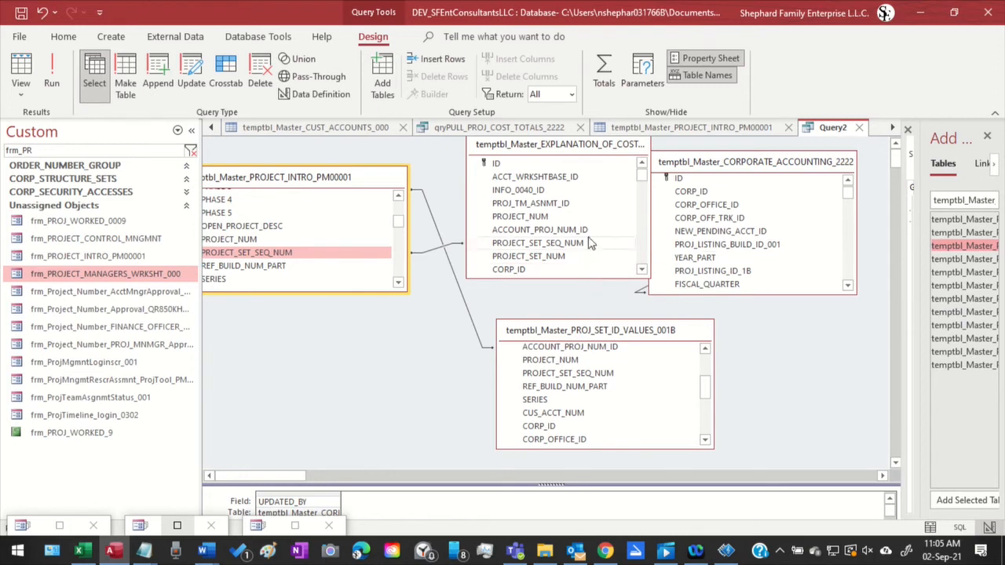
Separate temptbl_Master_CORPORATE_ACCOUNTING_2222 from the neighbouring table, and remove the cost explanation table from Query2
{"action": "left_click_drag", "start_coordinate": [730, 165], "coordinate": [756, 167]}
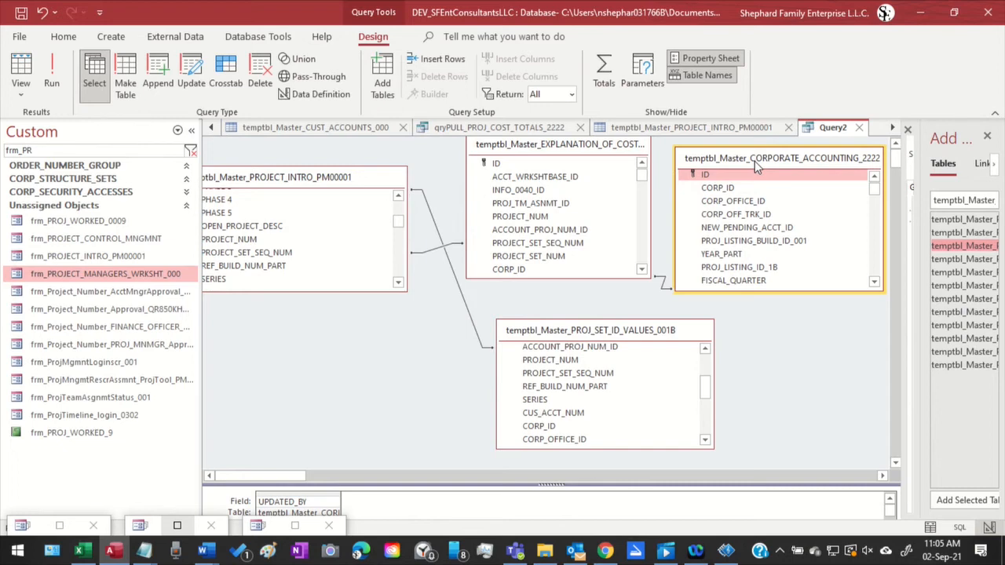
{"action": "left_click", "coordinate": [556, 154]}
{"action": "key", "text": "Delete"}
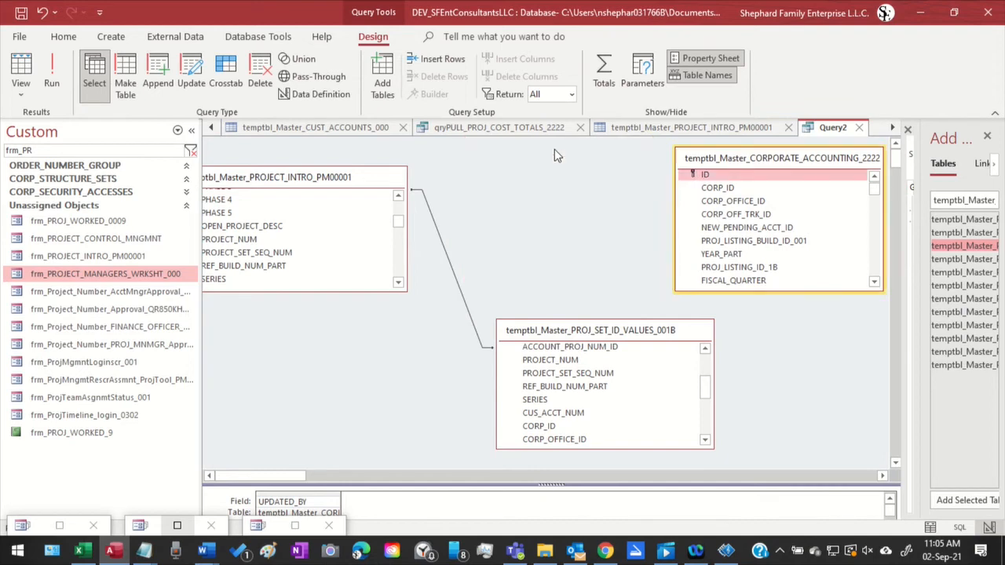
Rearrange the Query2 tables into one row, with set ID values first, project intro in the middle and corporate accounting last
{"action": "left_click", "coordinate": [552, 331]}
{"action": "left_click_drag", "start_coordinate": [552, 331], "coordinate": [398, 378]}
{"action": "left_click_drag", "start_coordinate": [347, 178], "coordinate": [632, 196]}
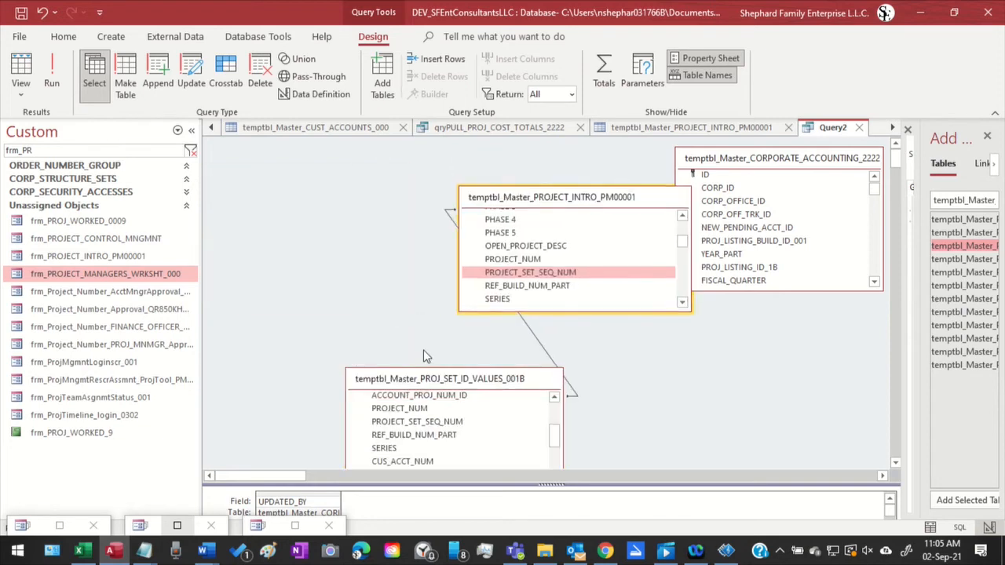
{"action": "left_click_drag", "start_coordinate": [398, 385], "coordinate": [297, 197]}
{"action": "left_click_drag", "start_coordinate": [555, 209], "coordinate": [523, 182]}
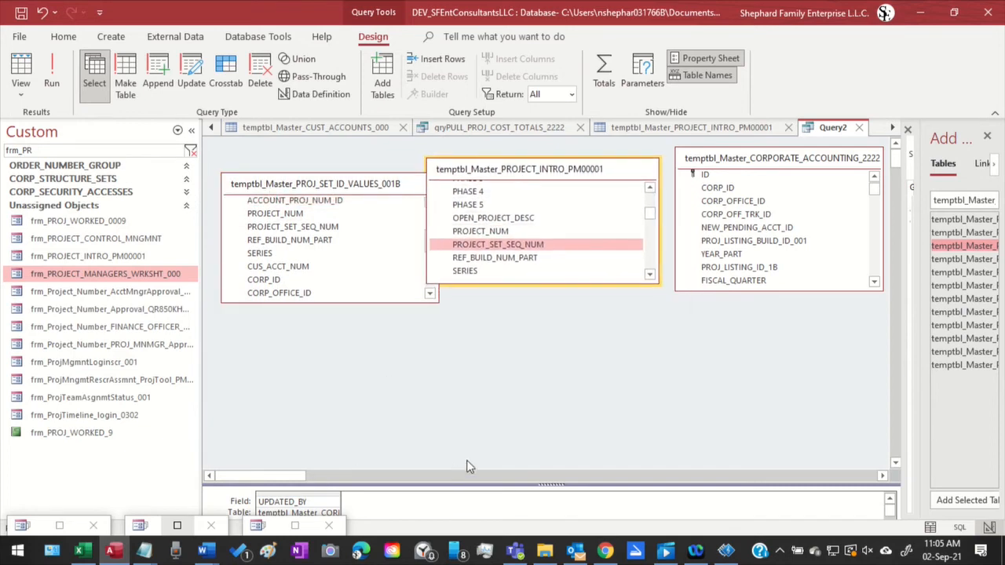
Enlarge the design grid beneath the tables and bring its first field column, ID, into view
{"action": "scroll", "coordinate": [468, 466], "scroll_direction": "down", "scroll_amount": 2}
{"action": "scroll", "coordinate": [539, 439], "scroll_direction": "up", "scroll_amount": 2}
{"action": "left_click_drag", "start_coordinate": [851, 371], "coordinate": [852, 367]}
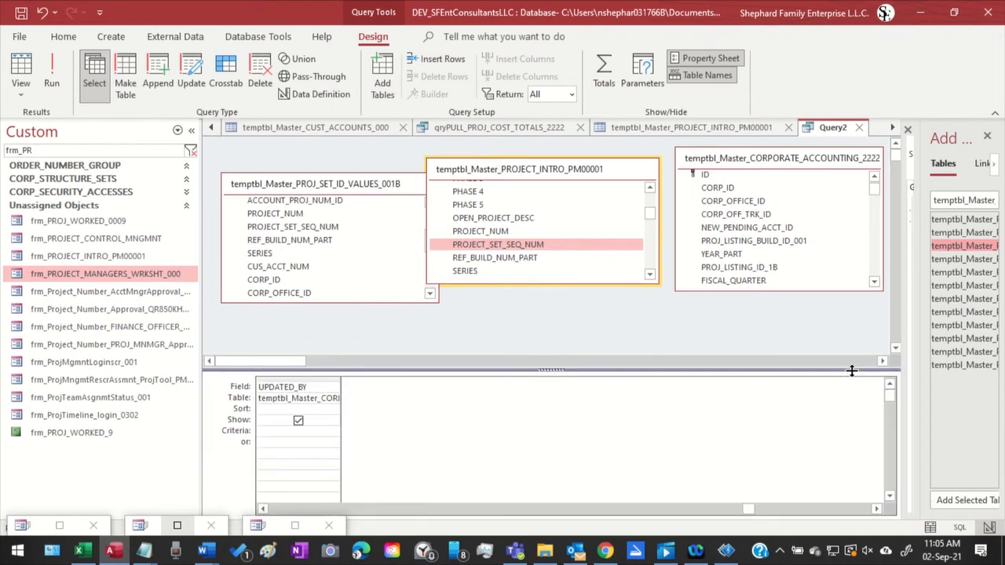
{"action": "scroll", "coordinate": [440, 436], "scroll_direction": "down", "scroll_amount": 3}
{"action": "left_click_drag", "start_coordinate": [747, 508], "coordinate": [168, 492]}
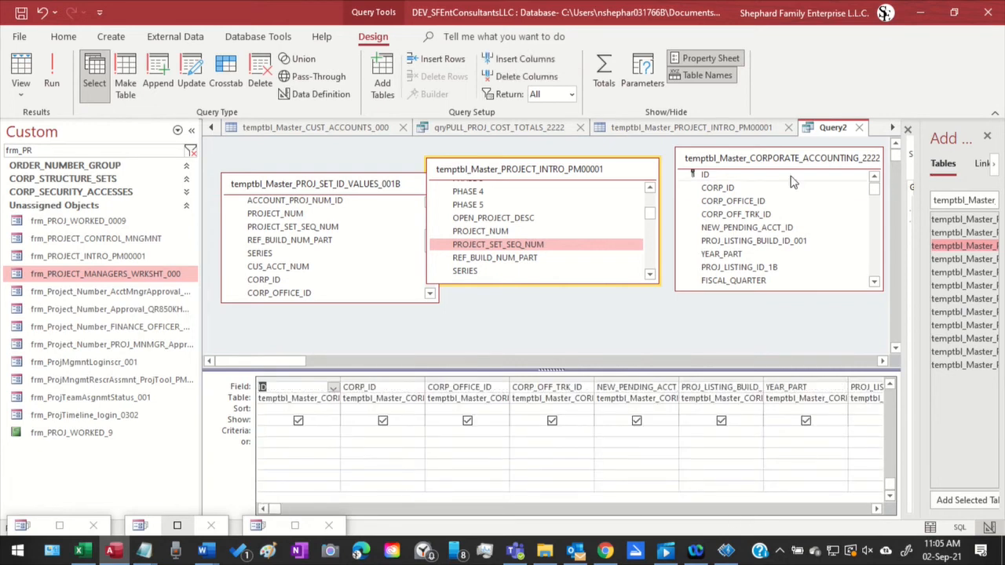
Examine the field list of temptbl_Master_CORPORATE_ACCOUNTING_2222 for a field to link on, and pick CUS_ACCT_NUM
{"action": "left_click", "coordinate": [752, 227]}
{"action": "scroll", "coordinate": [755, 230], "scroll_direction": "down", "scroll_amount": 1}
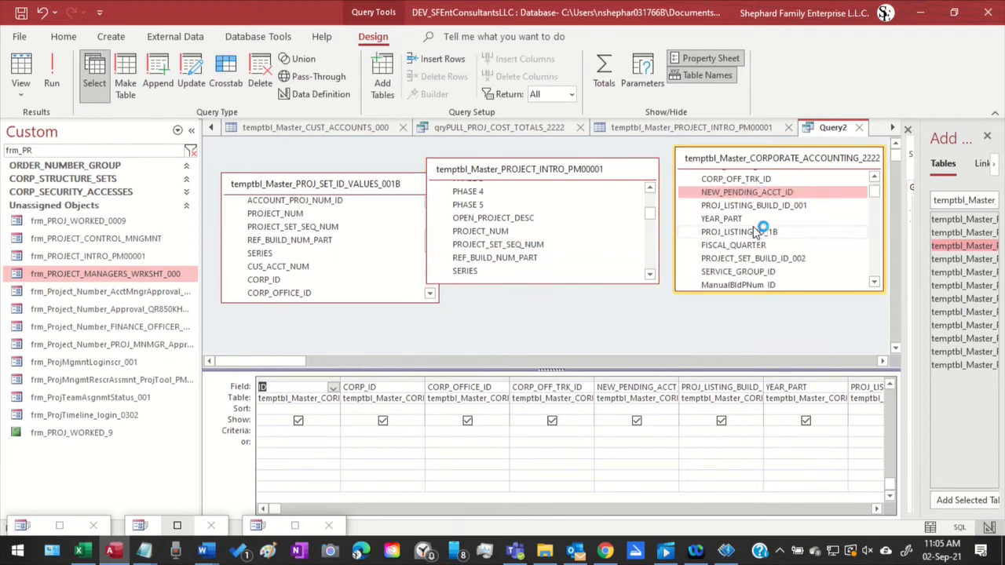
{"action": "scroll", "coordinate": [754, 231], "scroll_direction": "down", "scroll_amount": 2}
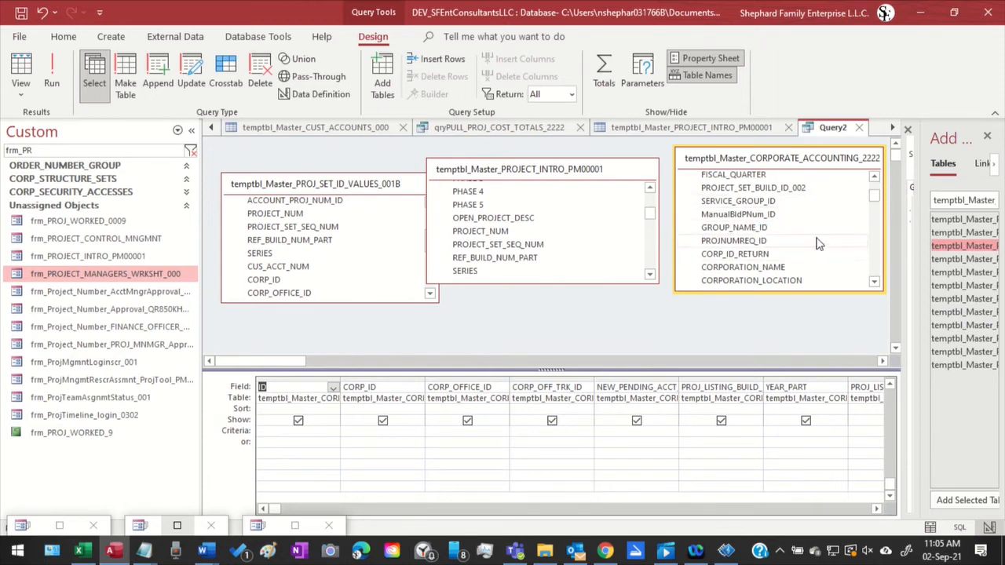
{"action": "scroll", "coordinate": [812, 251], "scroll_direction": "down", "scroll_amount": 1}
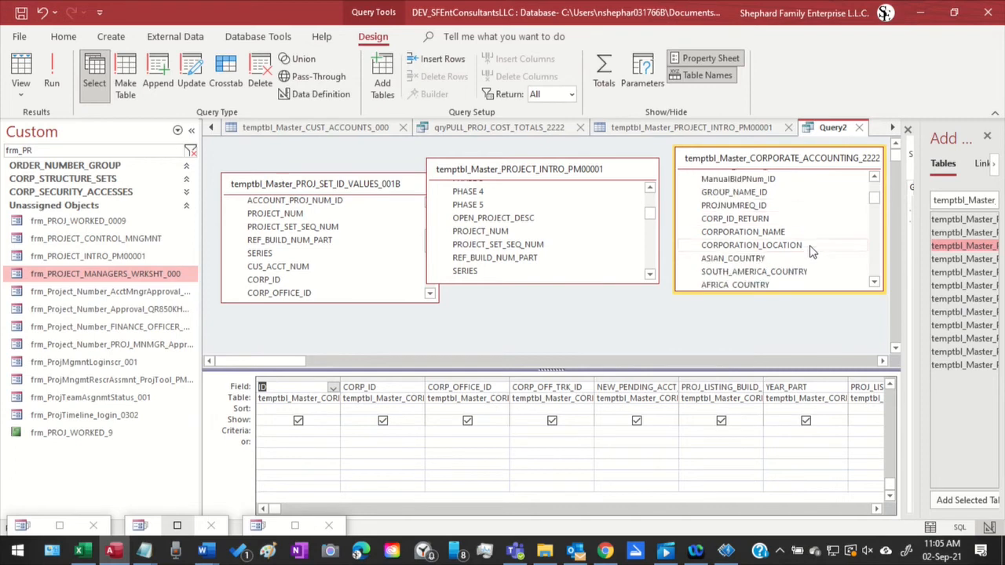
{"action": "scroll", "coordinate": [813, 251], "scroll_direction": "down", "scroll_amount": 5}
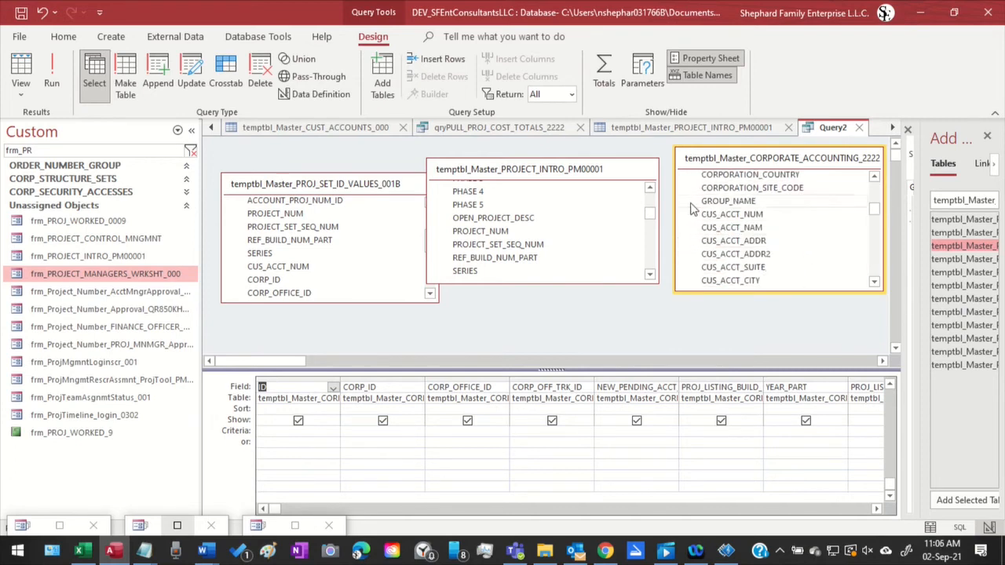
{"action": "scroll", "coordinate": [832, 216], "scroll_direction": "down", "scroll_amount": 3}
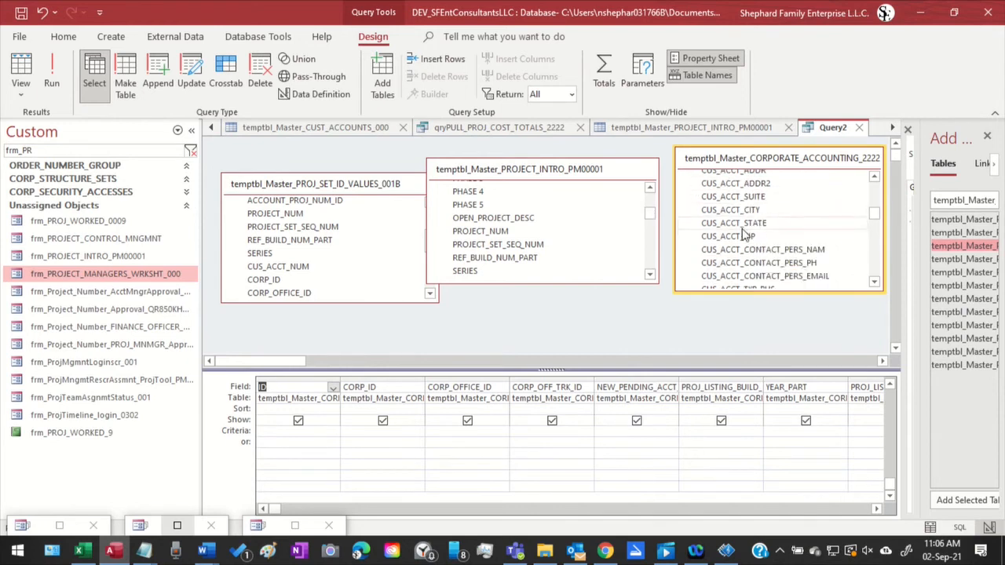
{"action": "scroll", "coordinate": [836, 216], "scroll_direction": "down", "scroll_amount": 1}
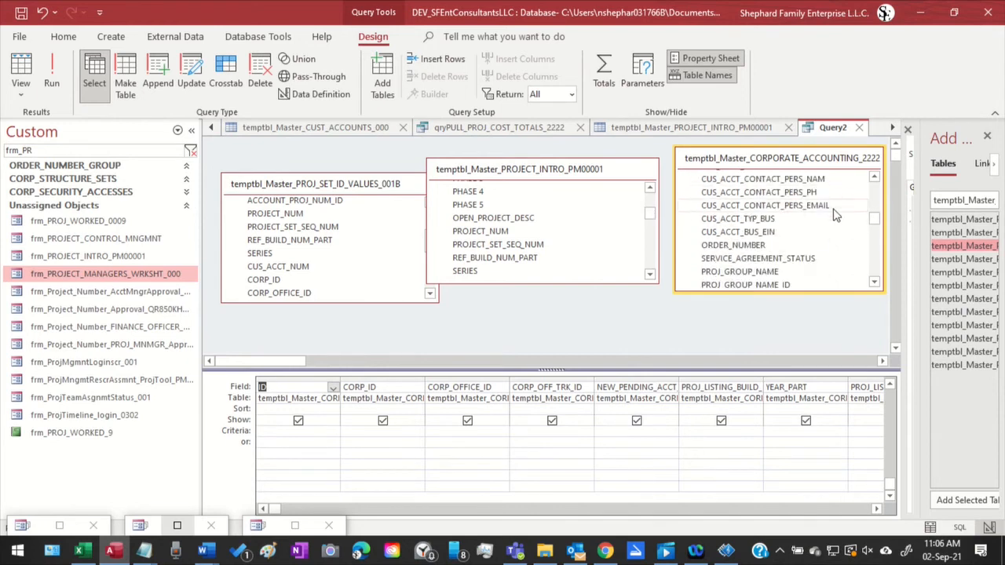
{"action": "scroll", "coordinate": [836, 216], "scroll_direction": "down", "scroll_amount": 1}
{"action": "scroll", "coordinate": [836, 215], "scroll_direction": "down", "scroll_amount": 1}
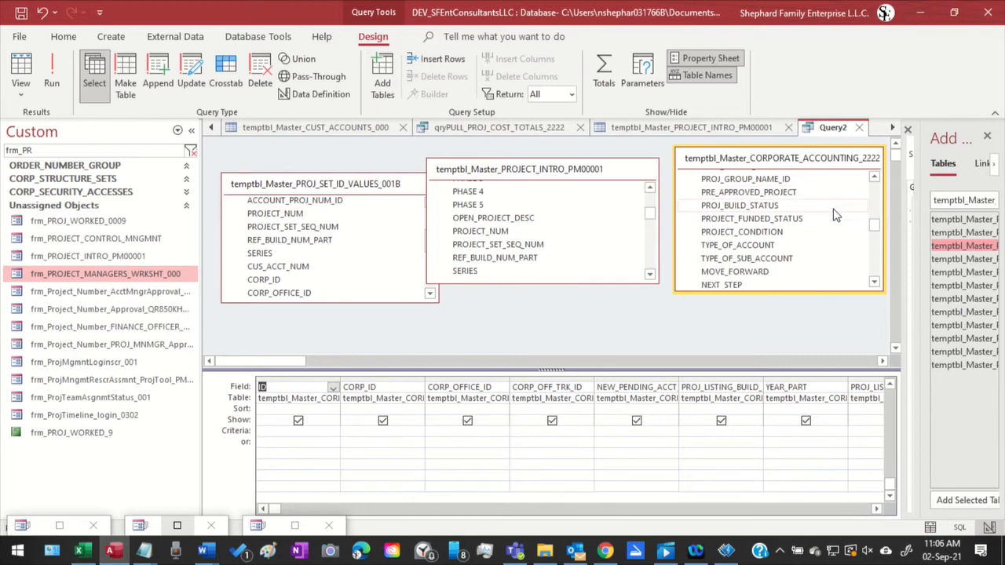
{"action": "scroll", "coordinate": [836, 215], "scroll_direction": "down", "scroll_amount": 1}
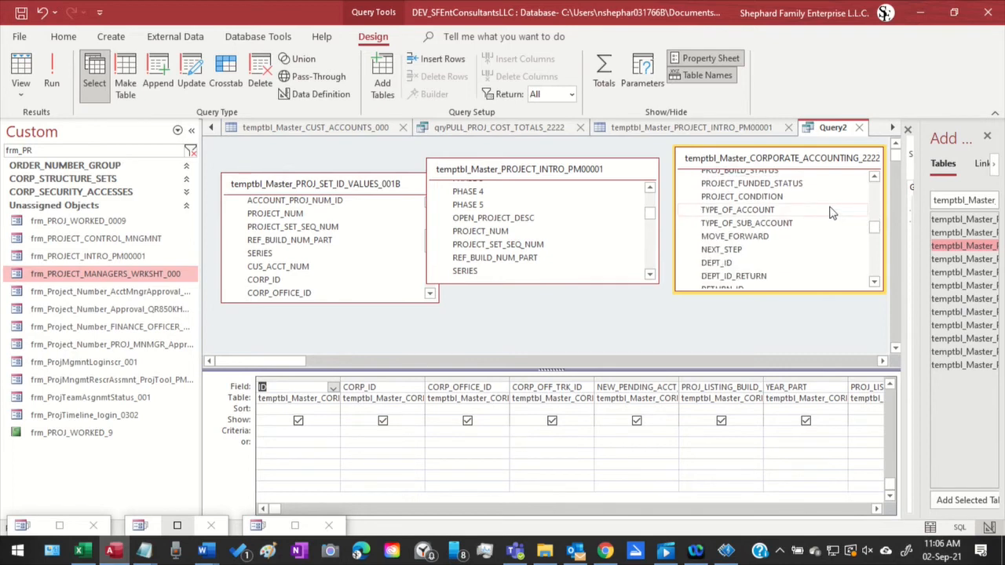
{"action": "scroll", "coordinate": [833, 206], "scroll_direction": "down", "scroll_amount": 2}
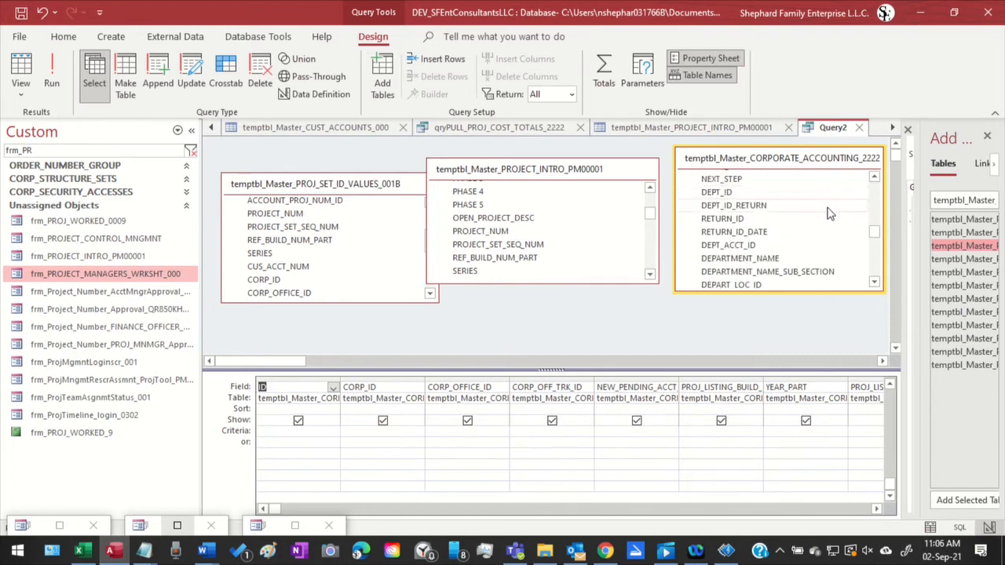
{"action": "scroll", "coordinate": [828, 213], "scroll_direction": "down", "scroll_amount": 2}
{"action": "scroll", "coordinate": [816, 236], "scroll_direction": "up", "scroll_amount": 2}
{"action": "scroll", "coordinate": [813, 241], "scroll_direction": "up", "scroll_amount": 2}
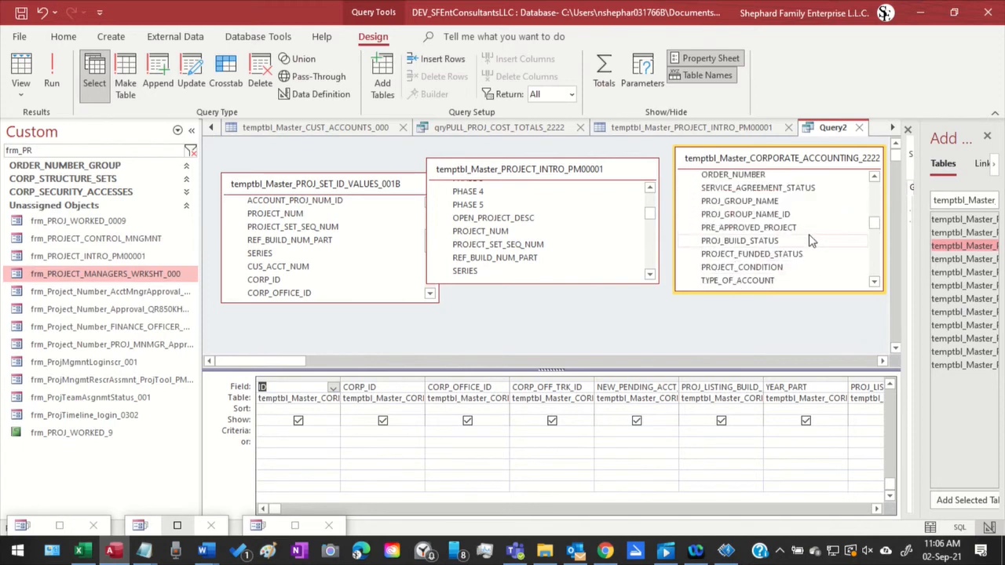
{"action": "scroll", "coordinate": [809, 245], "scroll_direction": "up", "scroll_amount": 2}
{"action": "scroll", "coordinate": [809, 245], "scroll_direction": "up", "scroll_amount": 3}
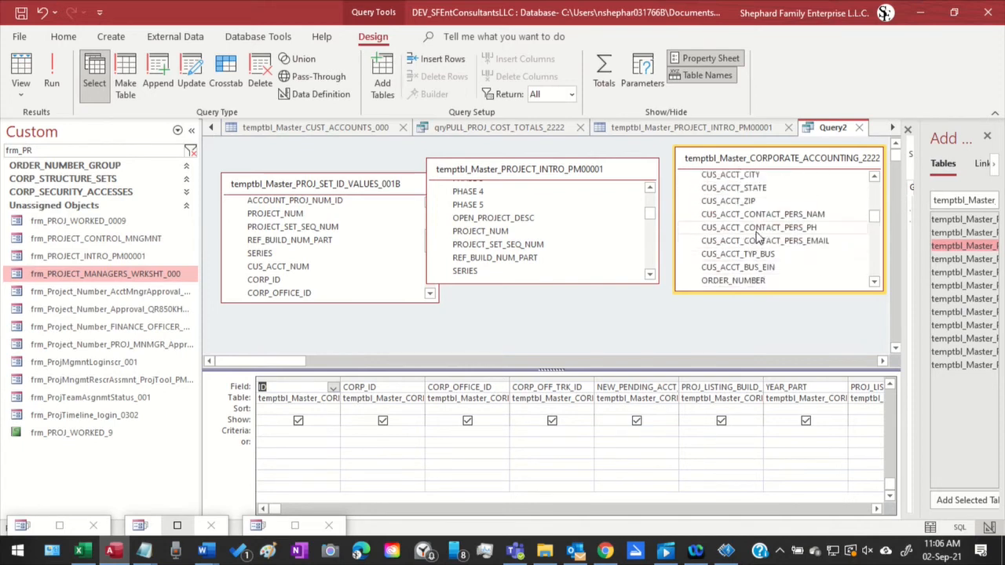
{"action": "scroll", "coordinate": [783, 237], "scroll_direction": "up", "scroll_amount": 2}
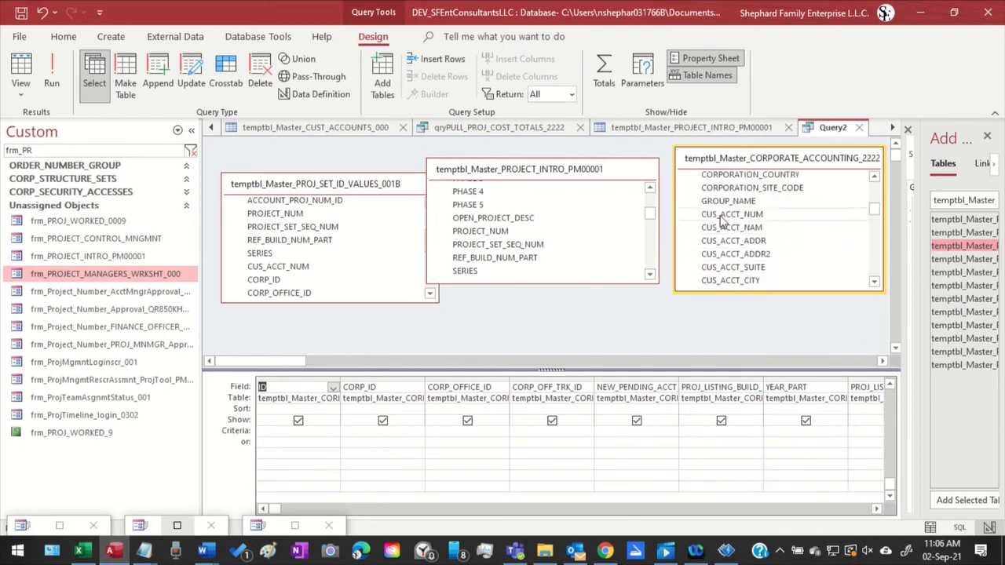
{"action": "left_click_drag", "start_coordinate": [719, 215], "coordinate": [506, 236]}
{"action": "scroll", "coordinate": [506, 236], "scroll_direction": "up", "scroll_amount": 1}
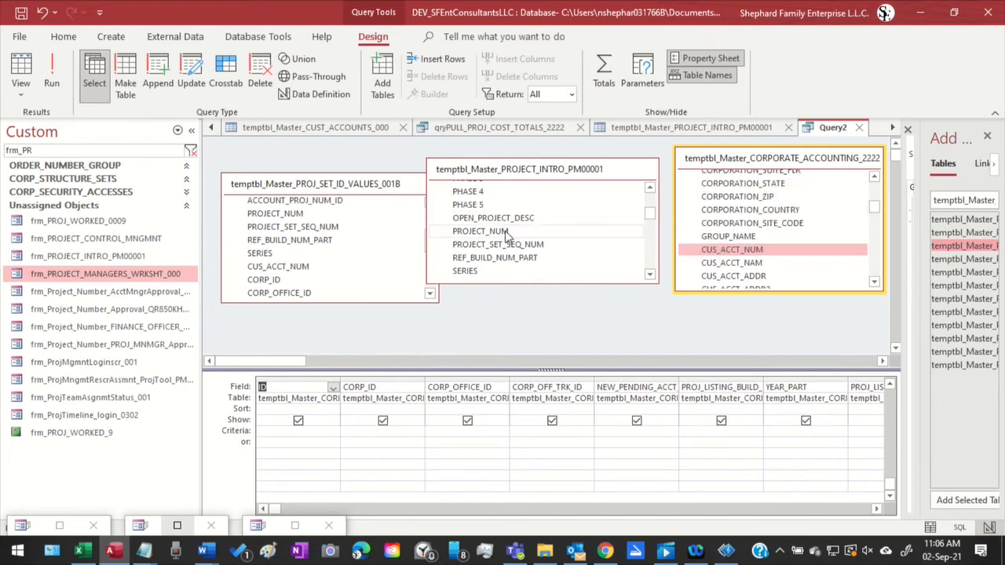
Examine the field list of temptbl_Master_PROJECT_INTRO_PM00001 for a field to link with CUS_ACCT_NUM in the corporate accounting table
{"action": "left_click", "coordinate": [506, 232]}
{"action": "scroll", "coordinate": [506, 235], "scroll_direction": "up", "scroll_amount": 4}
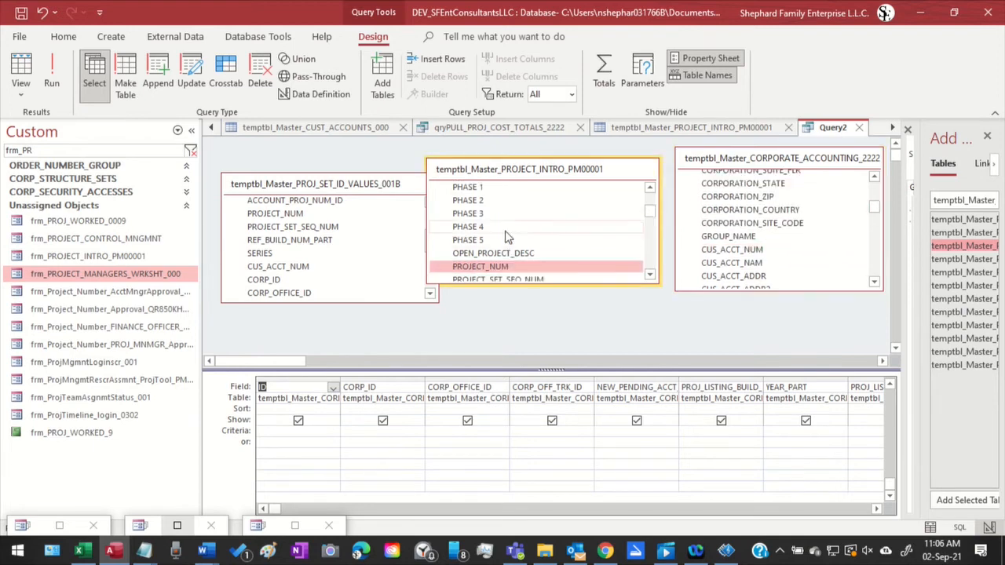
{"action": "scroll", "coordinate": [507, 236], "scroll_direction": "up", "scroll_amount": 3}
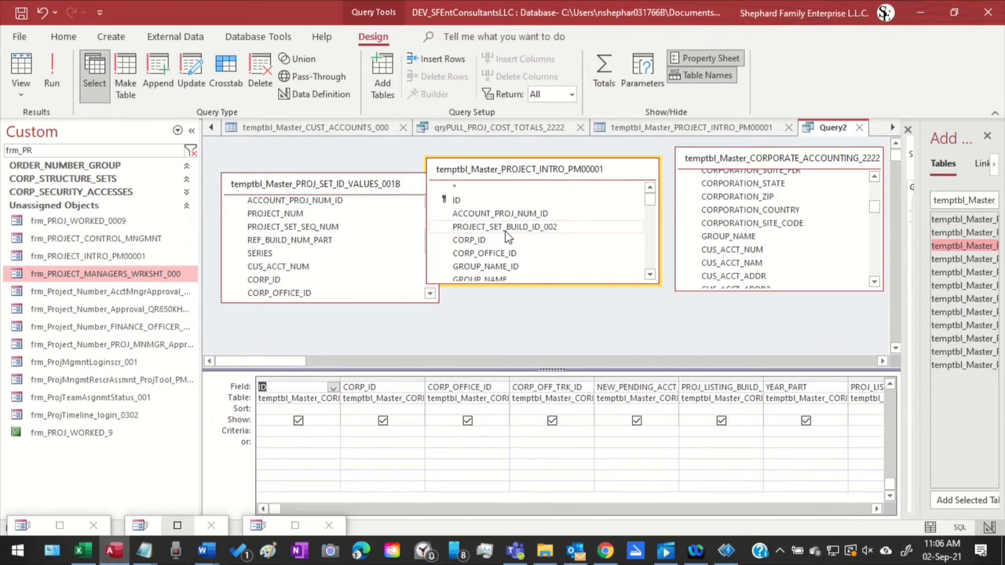
{"action": "scroll", "coordinate": [507, 237], "scroll_direction": "down", "scroll_amount": 1}
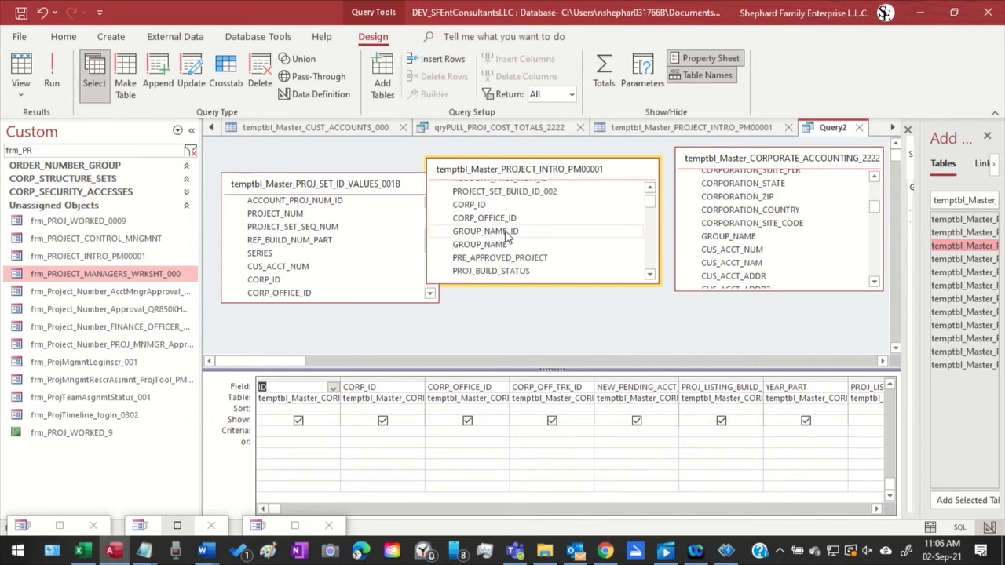
{"action": "scroll", "coordinate": [506, 235], "scroll_direction": "down", "scroll_amount": 6}
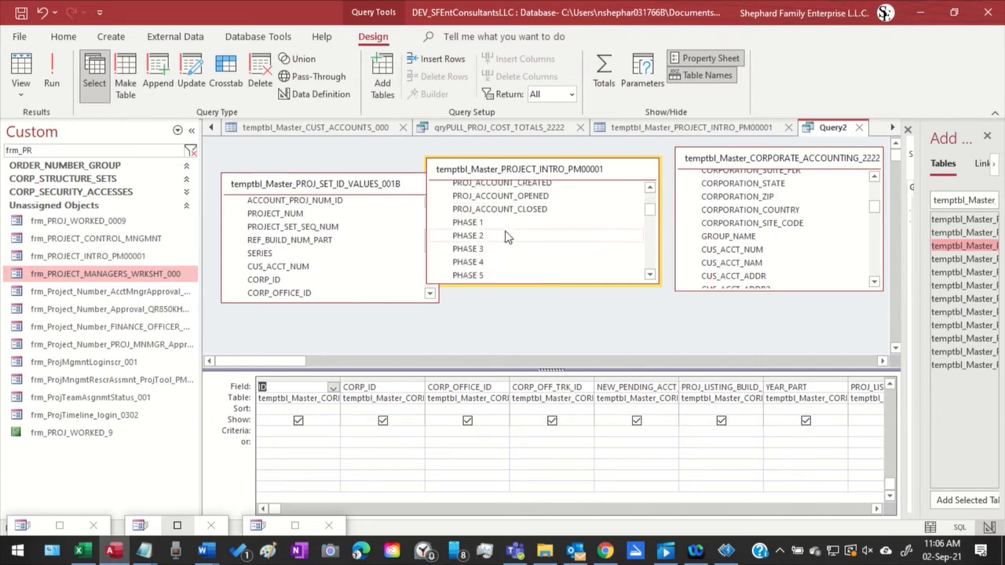
{"action": "scroll", "coordinate": [506, 237], "scroll_direction": "down", "scroll_amount": 3}
{"action": "scroll", "coordinate": [506, 237], "scroll_direction": "down", "scroll_amount": 5}
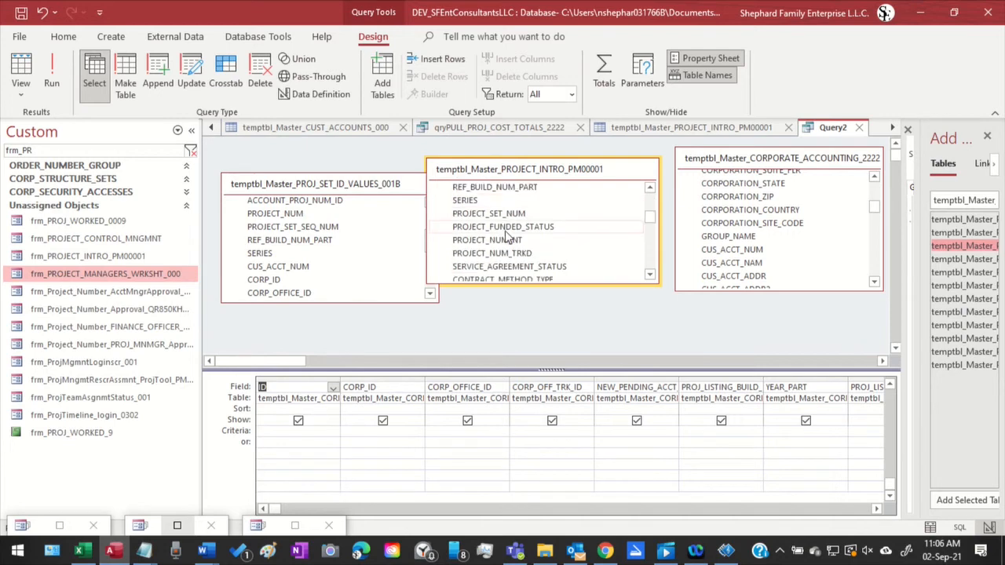
{"action": "scroll", "coordinate": [507, 235], "scroll_direction": "down", "scroll_amount": 4}
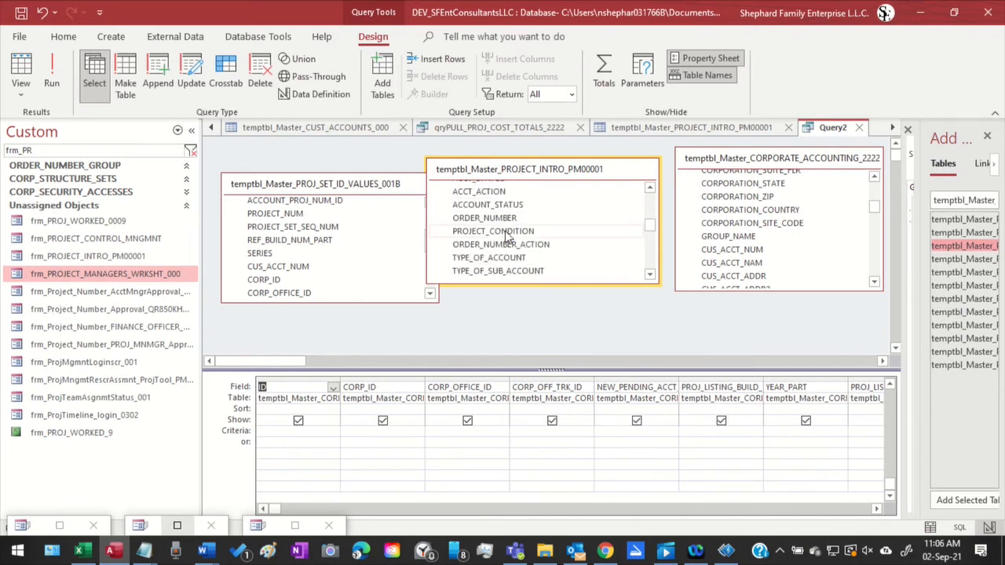
{"action": "scroll", "coordinate": [506, 237], "scroll_direction": "down", "scroll_amount": 5}
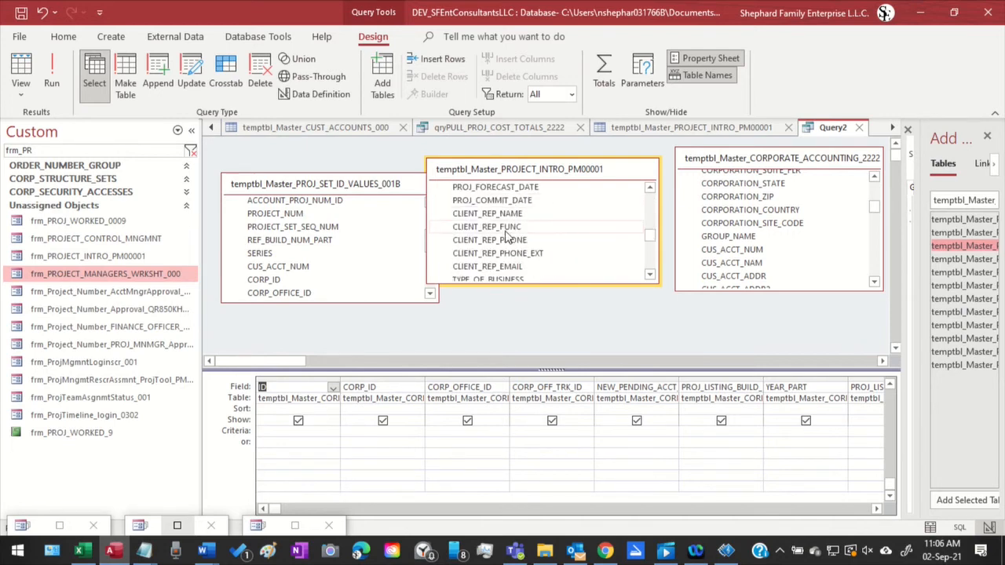
{"action": "scroll", "coordinate": [506, 237], "scroll_direction": "down", "scroll_amount": 5}
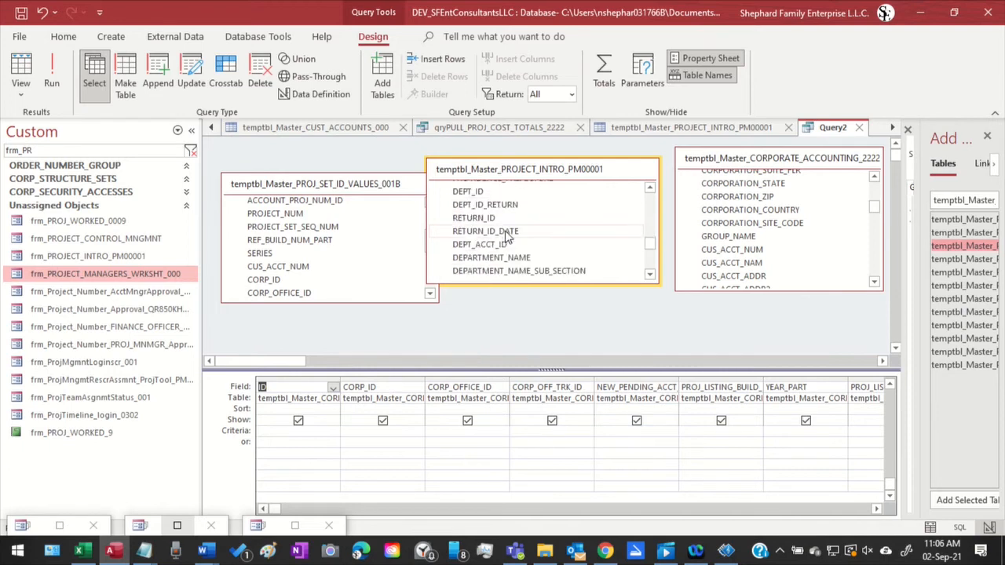
{"action": "scroll", "coordinate": [506, 237], "scroll_direction": "down", "scroll_amount": 5}
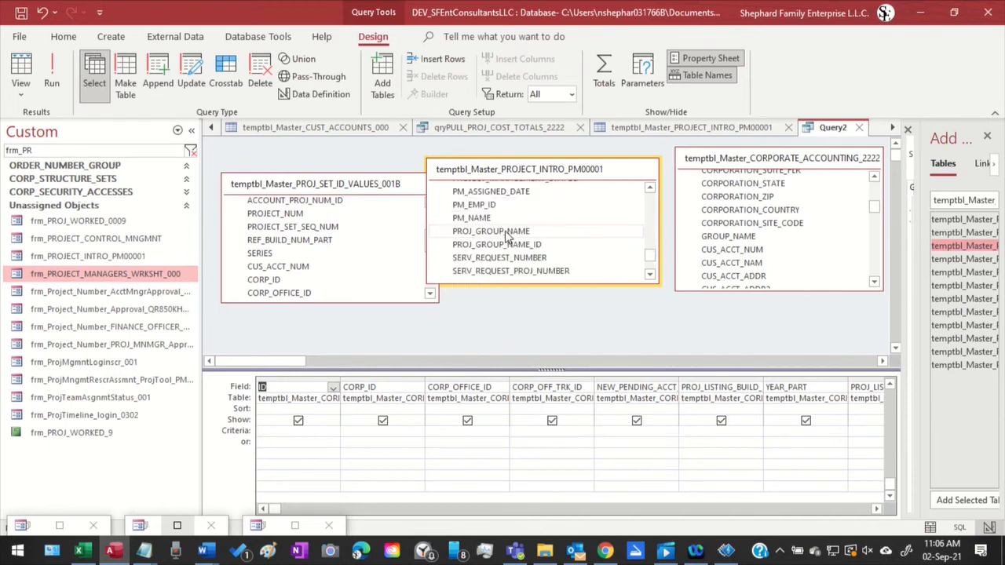
{"action": "scroll", "coordinate": [506, 233], "scroll_direction": "up", "scroll_amount": 10}
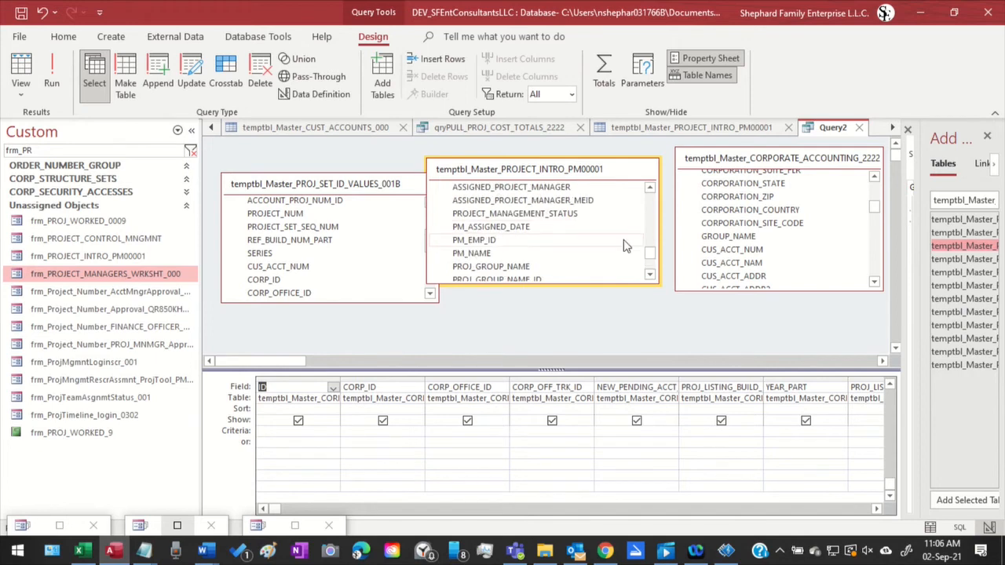
{"action": "scroll", "coordinate": [549, 233], "scroll_direction": "up", "scroll_amount": 3}
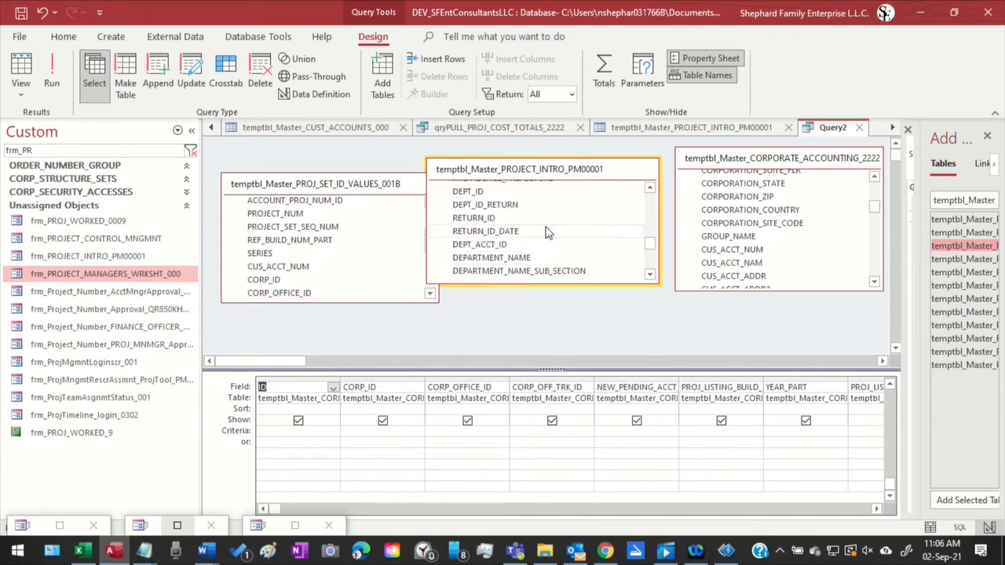
{"action": "scroll", "coordinate": [550, 234], "scroll_direction": "up", "scroll_amount": 3}
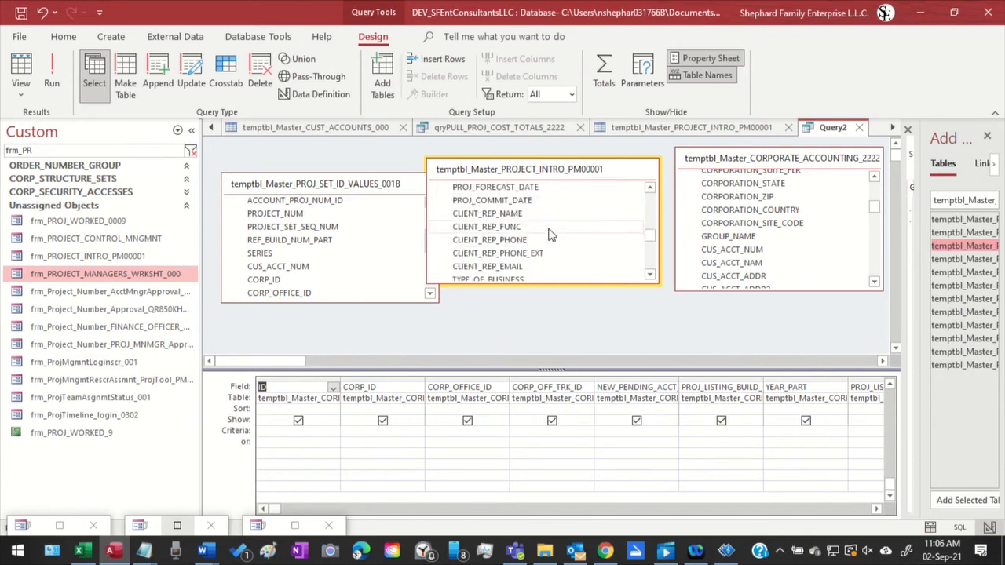
{"action": "scroll", "coordinate": [549, 234], "scroll_direction": "up", "scroll_amount": 4}
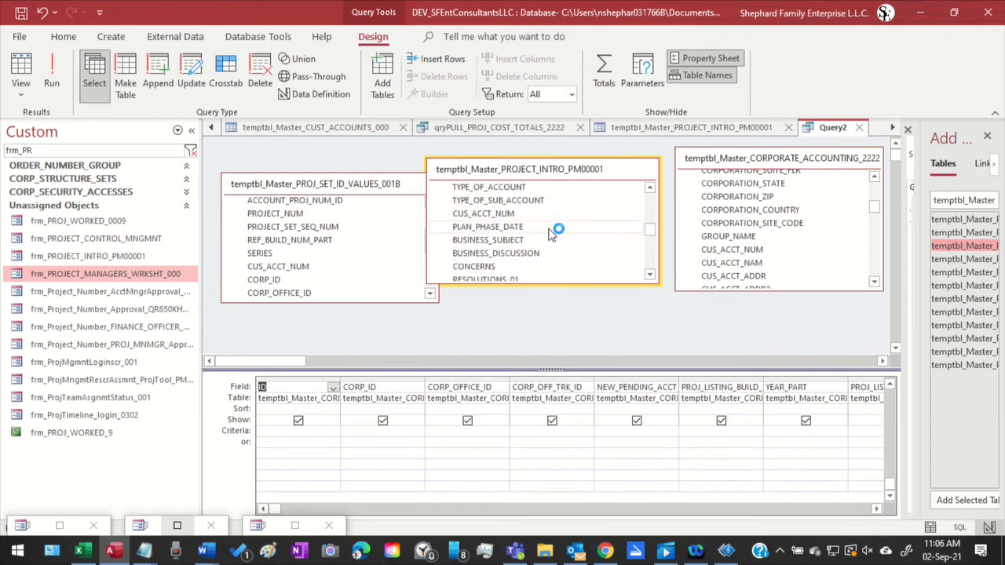
{"action": "scroll", "coordinate": [549, 233], "scroll_direction": "up", "scroll_amount": 5}
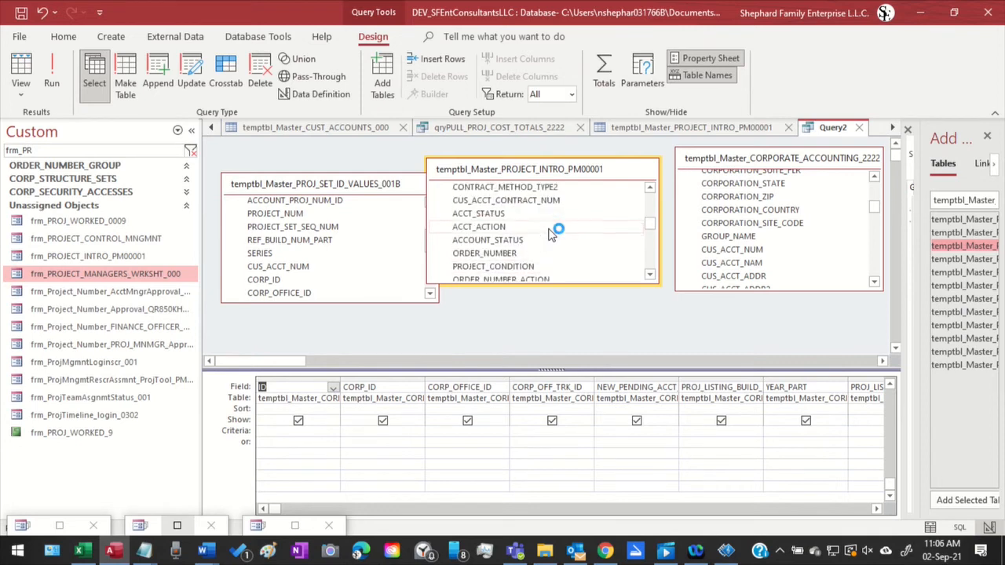
{"action": "scroll", "coordinate": [550, 234], "scroll_direction": "up", "scroll_amount": 2}
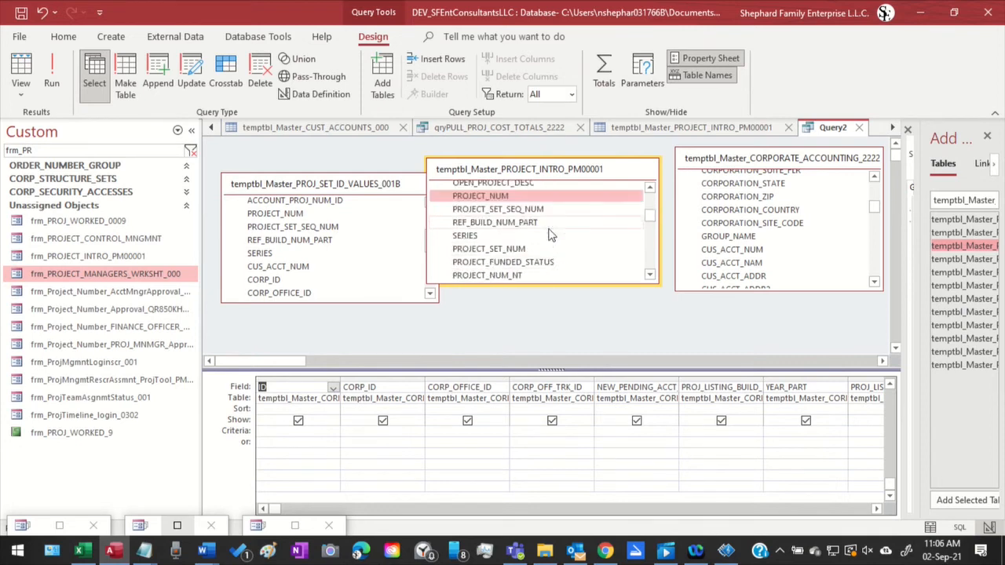
{"action": "scroll", "coordinate": [549, 234], "scroll_direction": "up", "scroll_amount": 3}
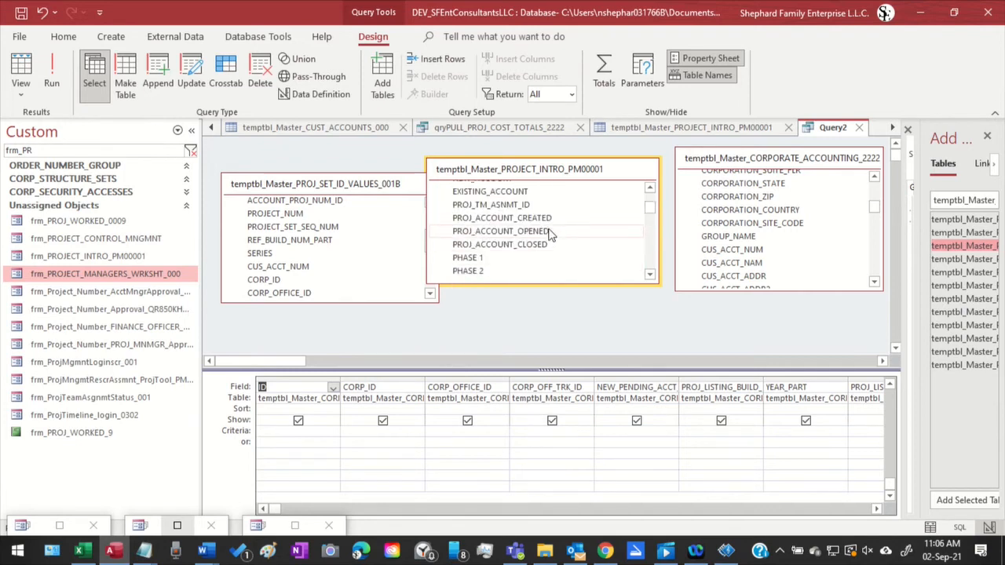
{"action": "scroll", "coordinate": [549, 234], "scroll_direction": "up", "scroll_amount": 1}
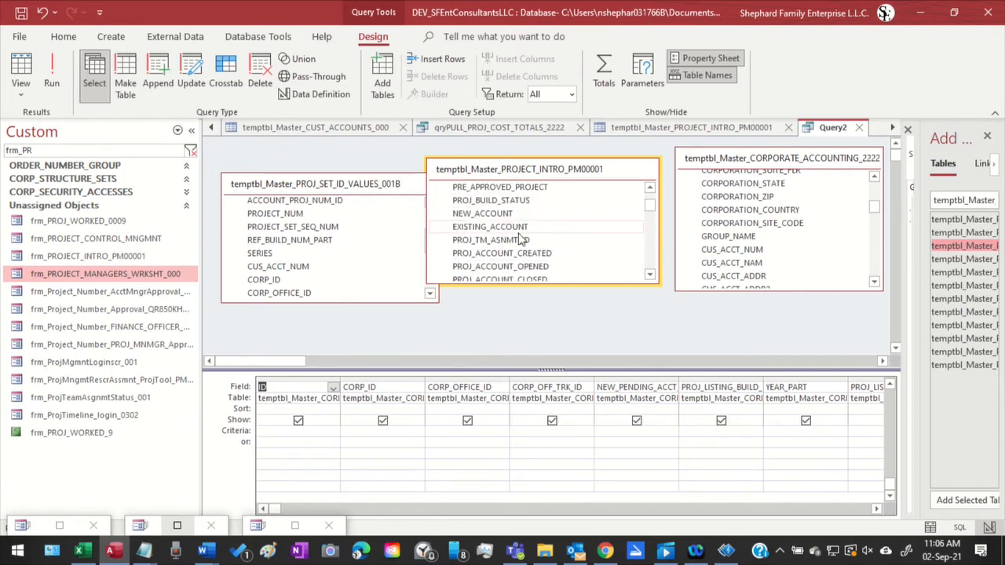
{"action": "scroll", "coordinate": [565, 222], "scroll_direction": "up", "scroll_amount": 1}
{"action": "scroll", "coordinate": [569, 222], "scroll_direction": "up", "scroll_amount": 1}
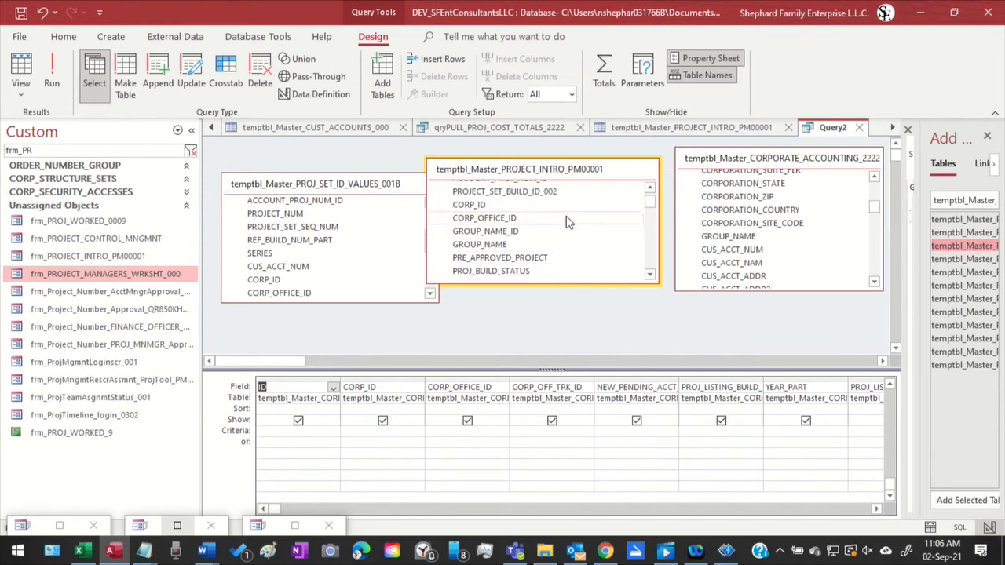
{"action": "scroll", "coordinate": [568, 222], "scroll_direction": "up", "scroll_amount": 1}
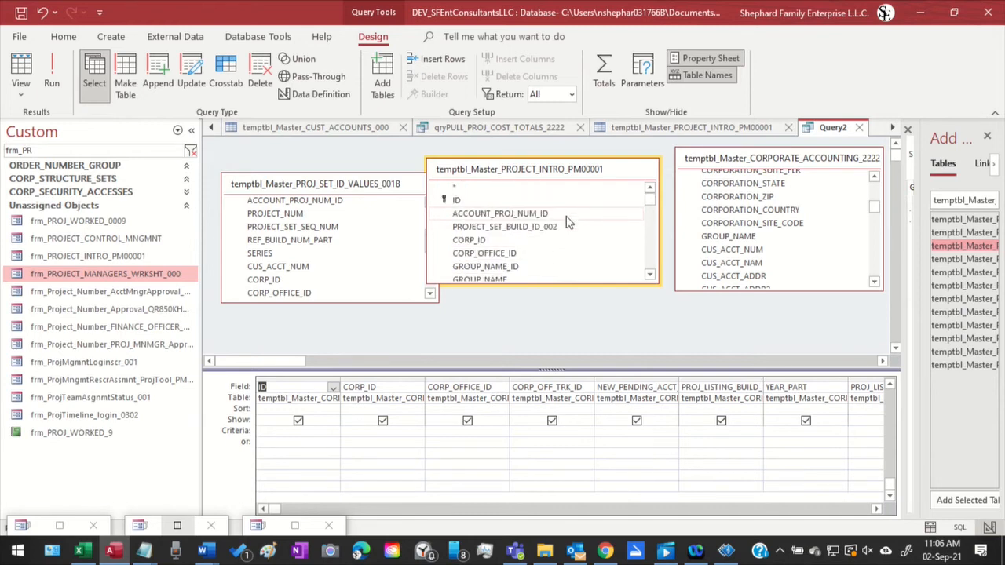
{"action": "scroll", "coordinate": [568, 222], "scroll_direction": "down", "scroll_amount": 1}
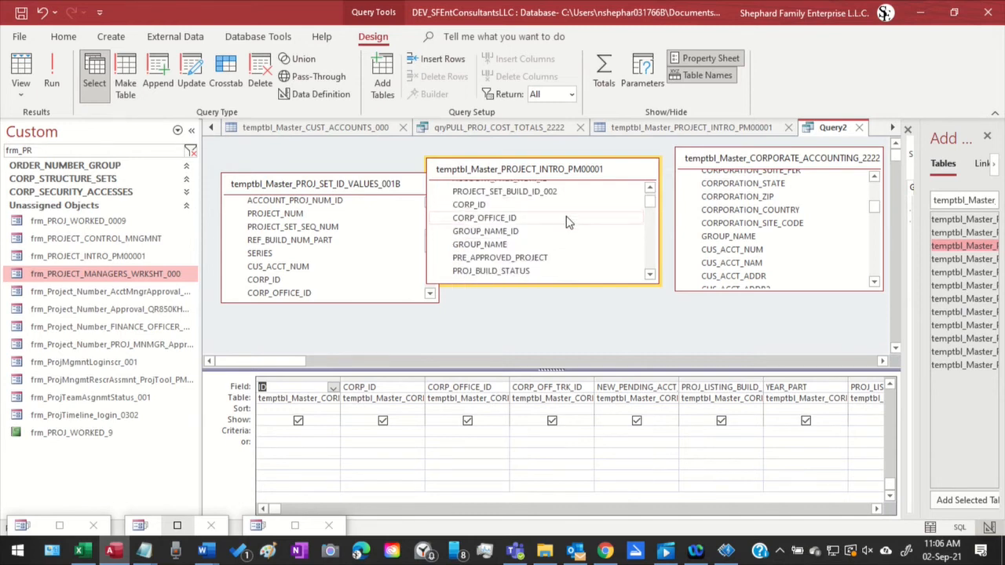
{"action": "scroll", "coordinate": [569, 222], "scroll_direction": "down", "scroll_amount": 1}
{"action": "scroll", "coordinate": [568, 222], "scroll_direction": "down", "scroll_amount": 2}
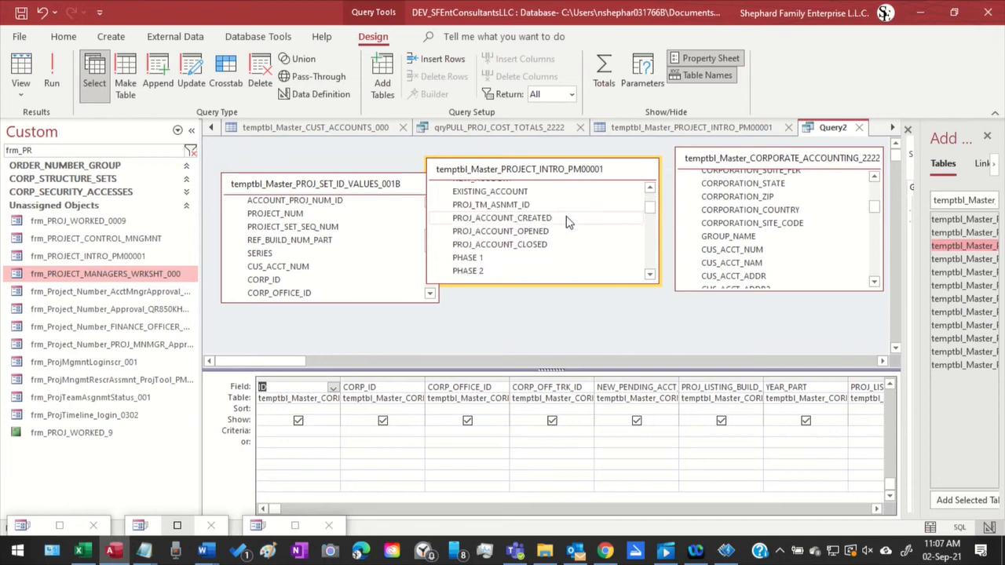
{"action": "scroll", "coordinate": [569, 222], "scroll_direction": "down", "scroll_amount": 4}
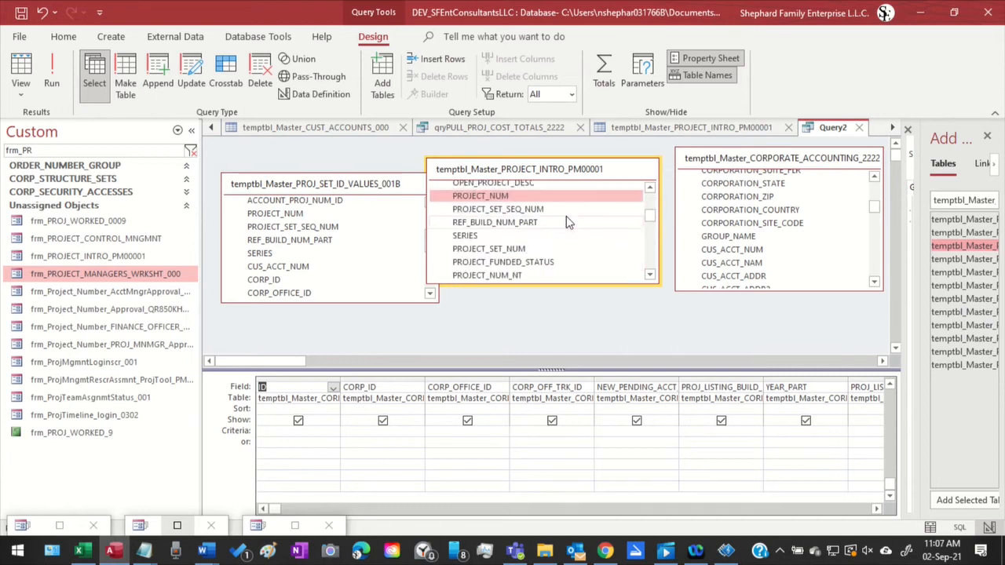
{"action": "scroll", "coordinate": [568, 222], "scroll_direction": "down", "scroll_amount": 3}
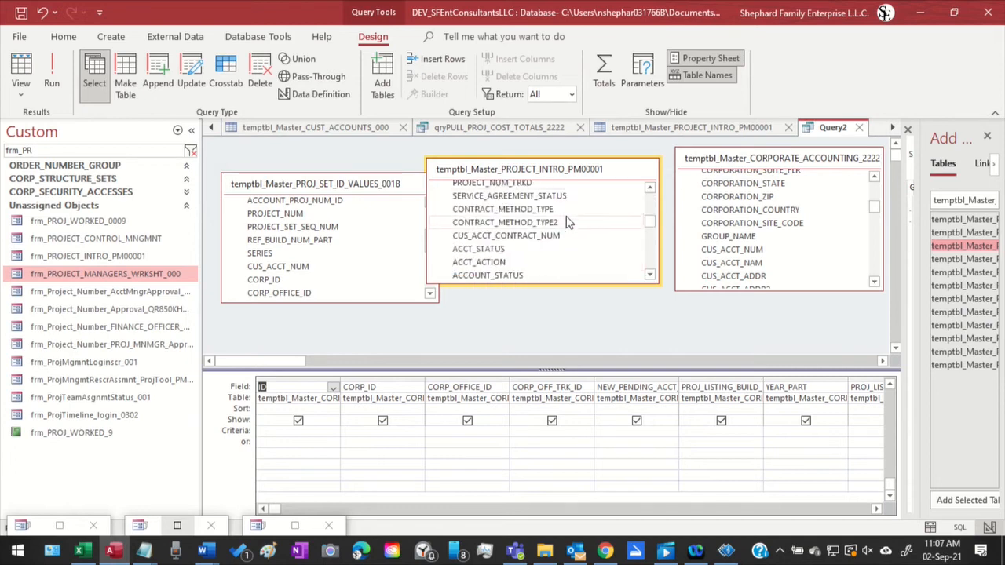
{"action": "scroll", "coordinate": [569, 222], "scroll_direction": "up", "scroll_amount": 1}
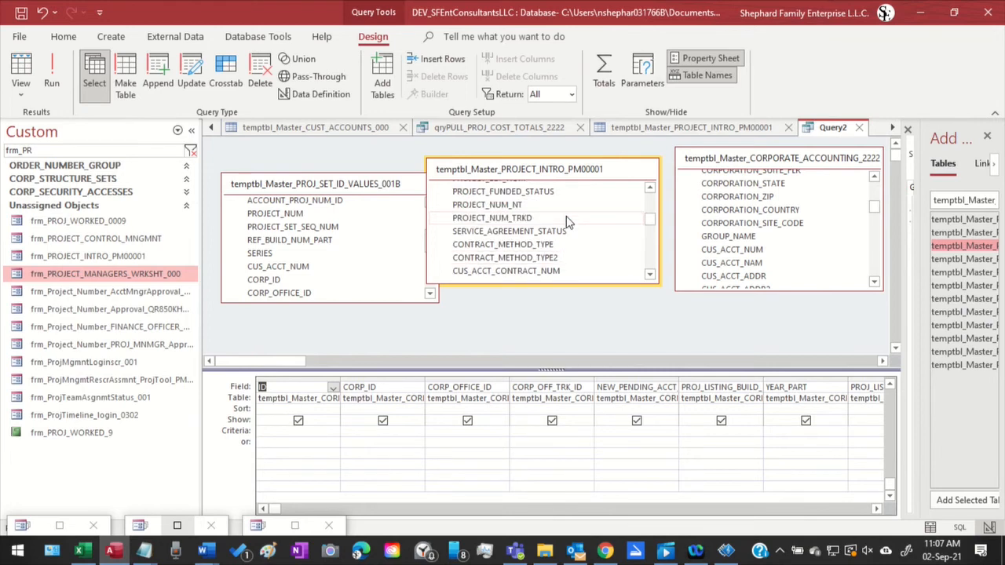
{"action": "scroll", "coordinate": [569, 222], "scroll_direction": "down", "scroll_amount": 1}
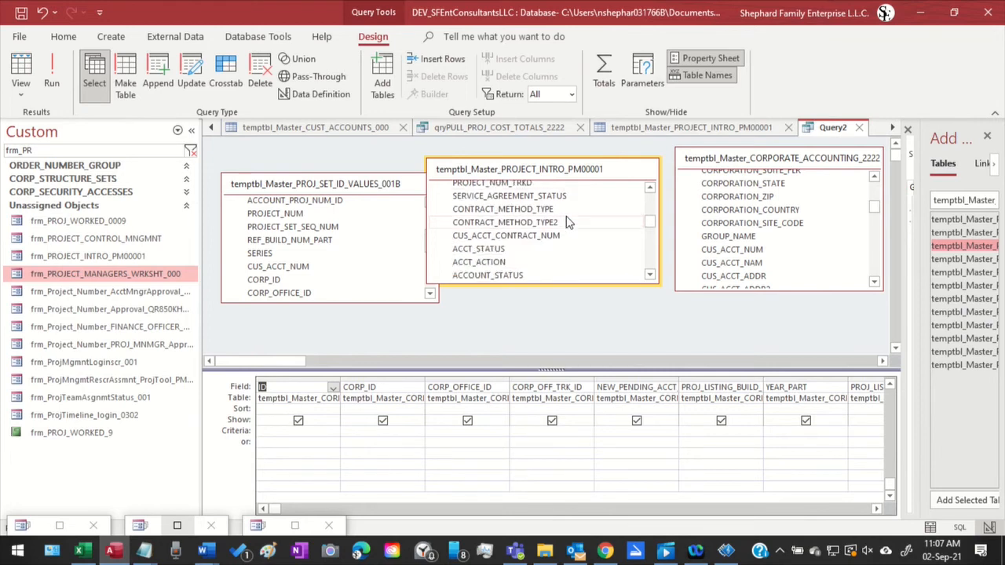
{"action": "scroll", "coordinate": [568, 222], "scroll_direction": "down", "scroll_amount": 5}
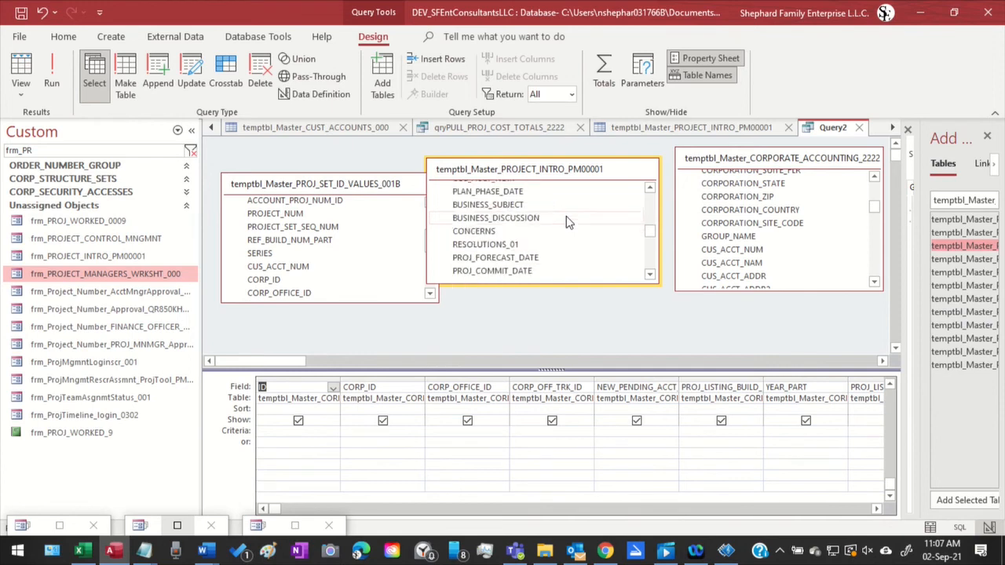
{"action": "scroll", "coordinate": [569, 222], "scroll_direction": "down", "scroll_amount": 2}
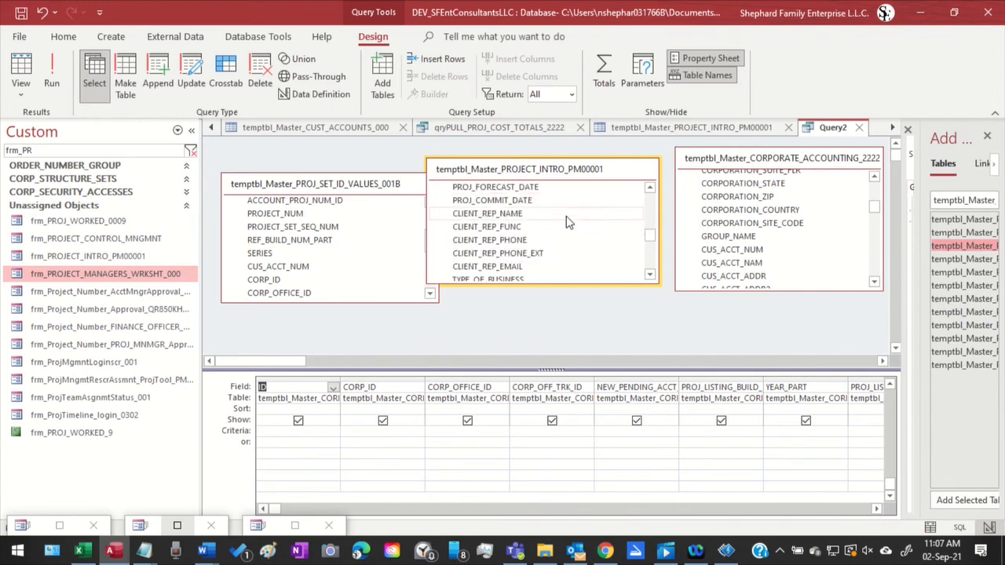
{"action": "scroll", "coordinate": [568, 223], "scroll_direction": "down", "scroll_amount": 1}
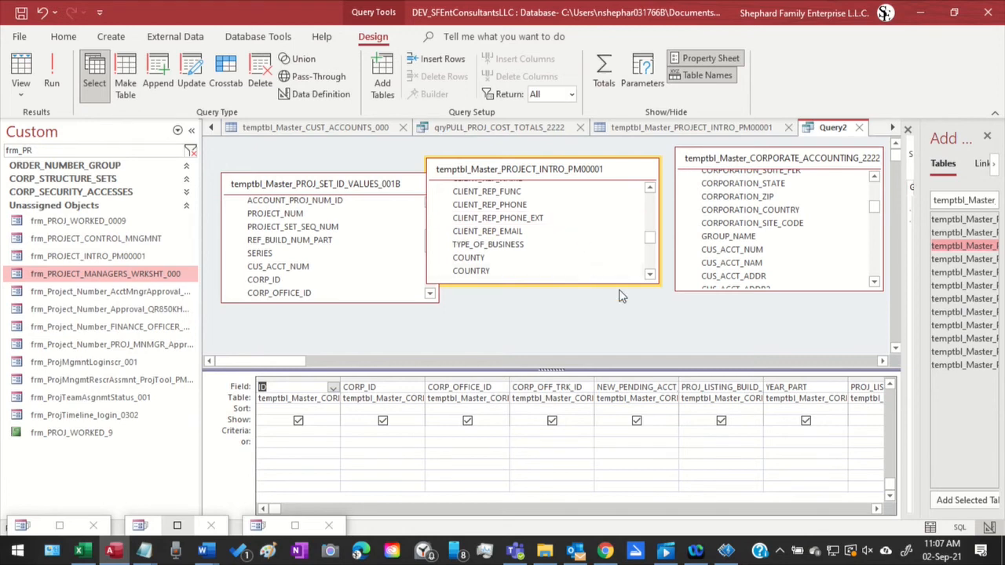
Unmute the headphone audio and lower the system volume
{"action": "left_click", "coordinate": [866, 551]}
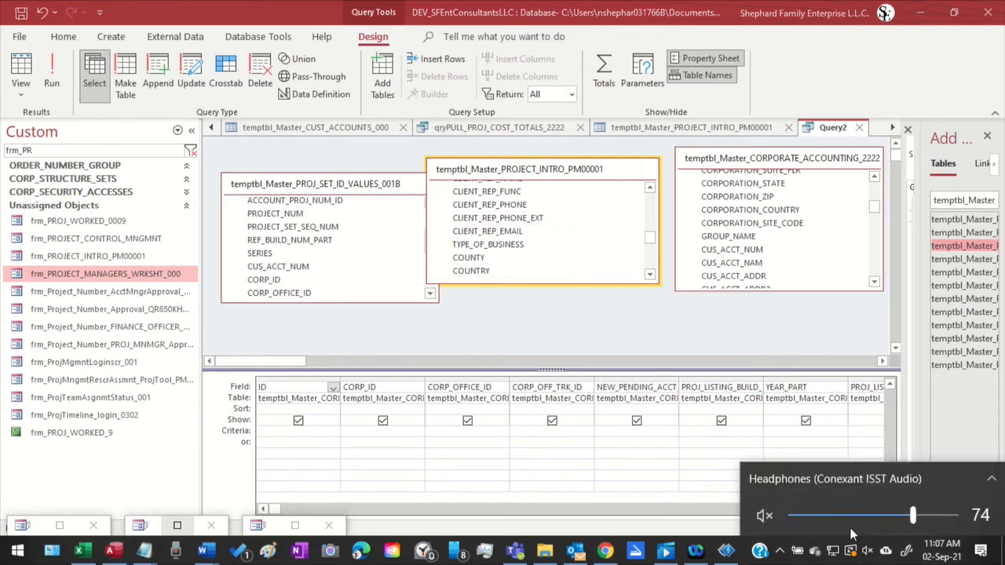
{"action": "left_click", "coordinate": [762, 515]}
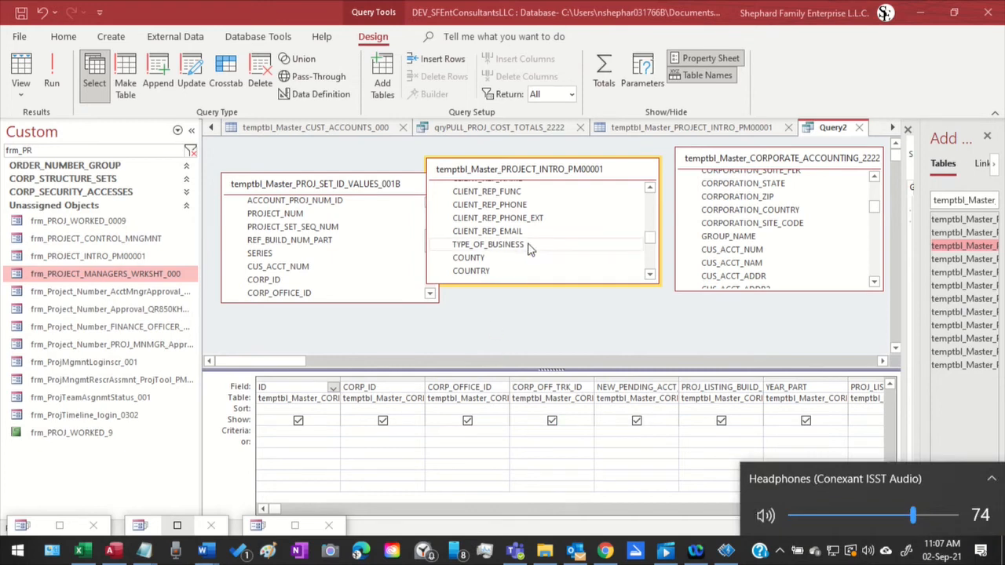
{"action": "key", "text": "XF86AudioLowerVolume"}
{"action": "key", "text": "XF86AudioLowerVolume"}
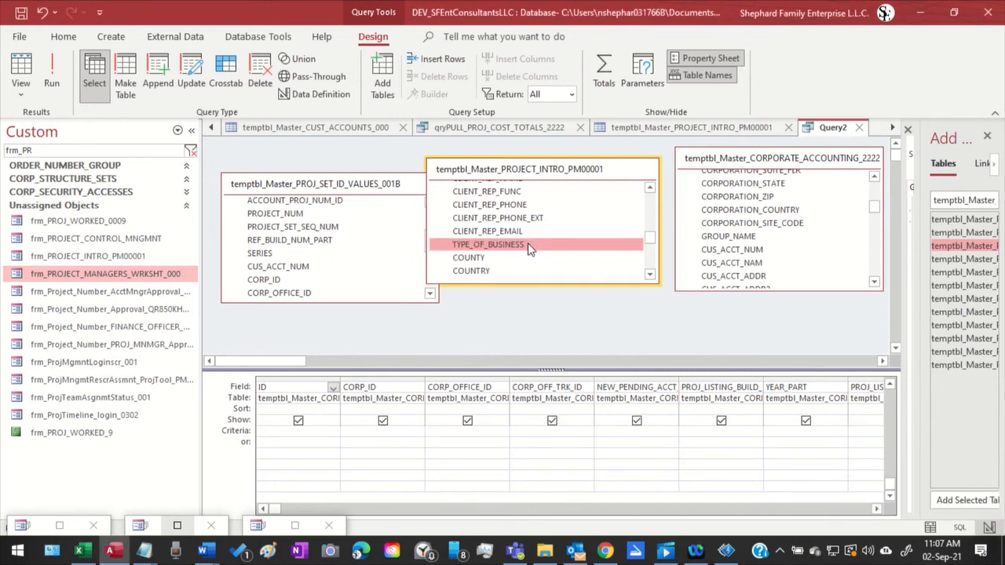
Check the department, project manager and notes fields further down the project intro table's list for a linking field
{"action": "scroll", "coordinate": [528, 248], "scroll_direction": "up", "scroll_amount": 2}
{"action": "scroll", "coordinate": [528, 248], "scroll_direction": "down", "scroll_amount": 3}
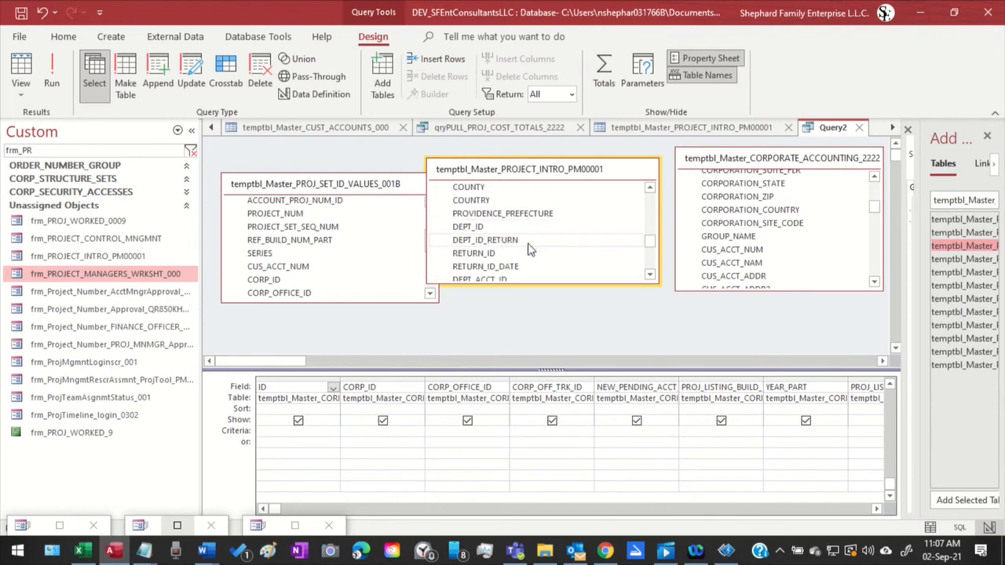
{"action": "scroll", "coordinate": [528, 248], "scroll_direction": "down", "scroll_amount": 5}
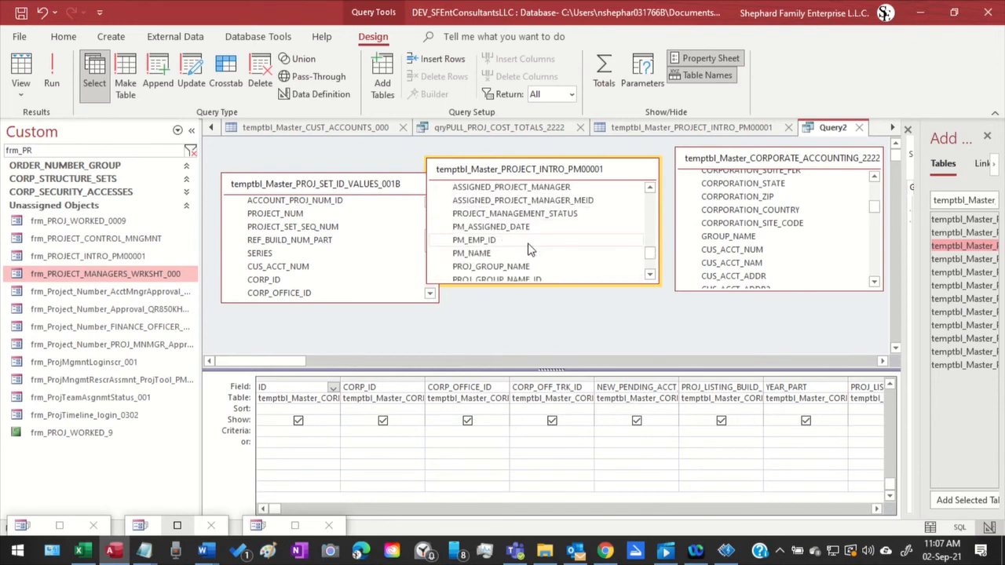
{"action": "scroll", "coordinate": [528, 248], "scroll_direction": "down", "scroll_amount": 5}
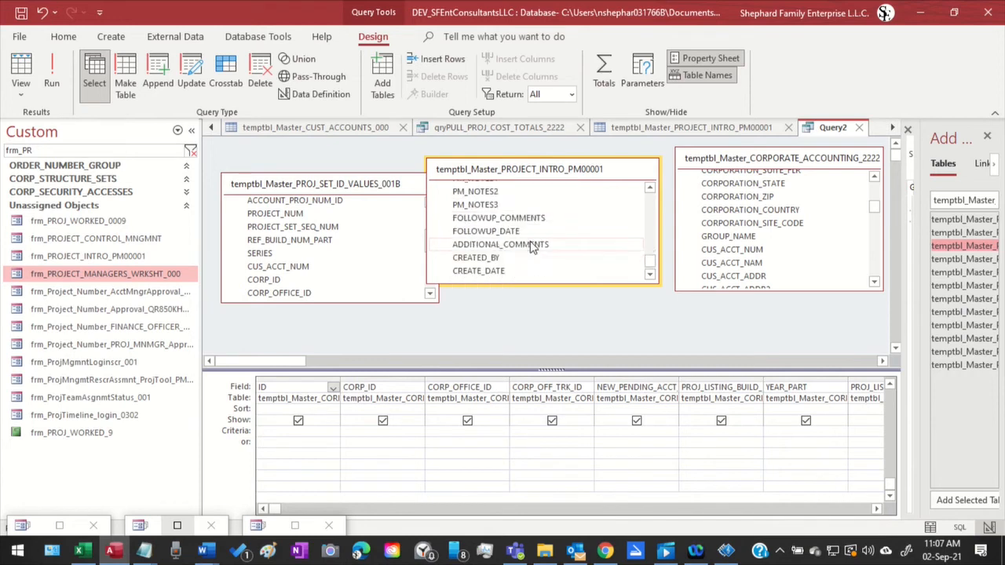
{"action": "scroll", "coordinate": [534, 249], "scroll_direction": "up", "scroll_amount": 8}
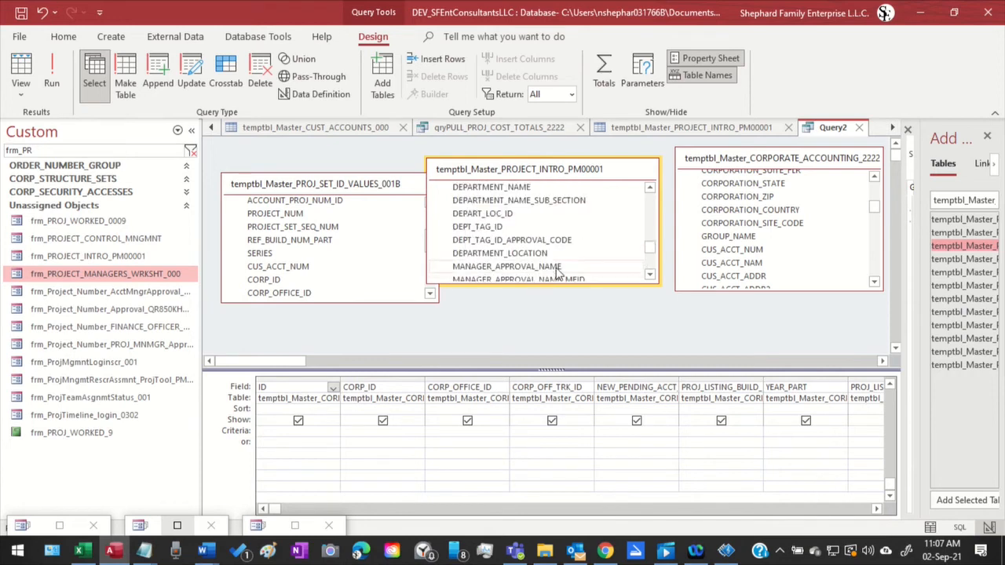
{"action": "scroll", "coordinate": [557, 271], "scroll_direction": "up", "scroll_amount": 3}
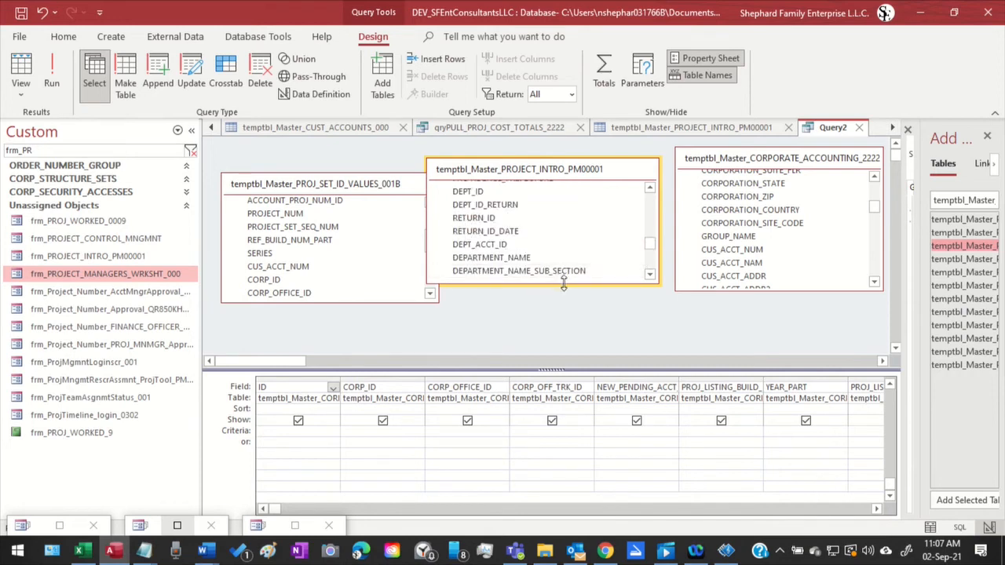
Review the project intro table's field list back to its first fields, and move the table clear of temptbl_Master_PROJ_SET_ID_VALUES_001B
{"action": "scroll", "coordinate": [584, 262], "scroll_direction": "up", "scroll_amount": 2}
{"action": "scroll", "coordinate": [583, 261], "scroll_direction": "up", "scroll_amount": 4}
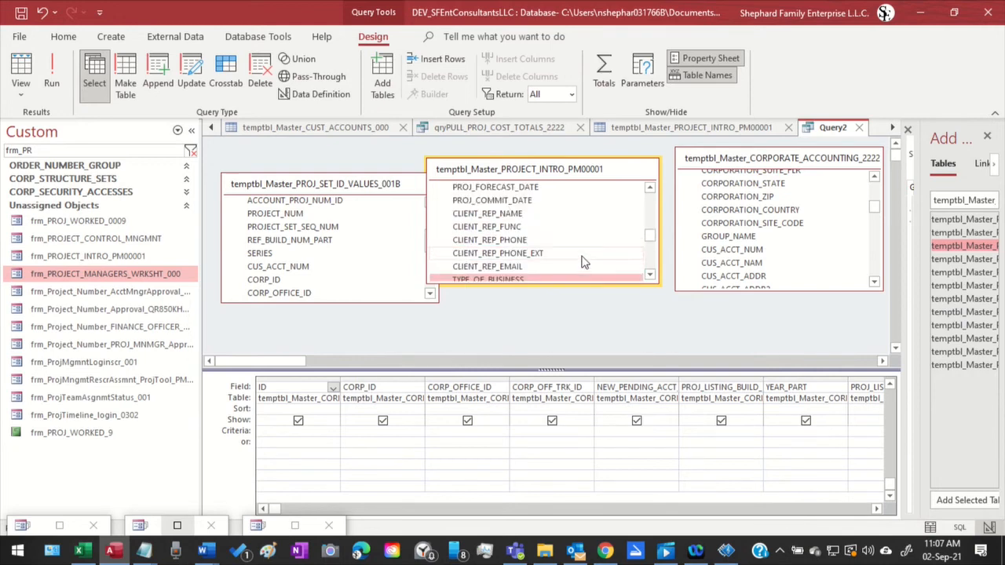
{"action": "scroll", "coordinate": [583, 261], "scroll_direction": "up", "scroll_amount": 8}
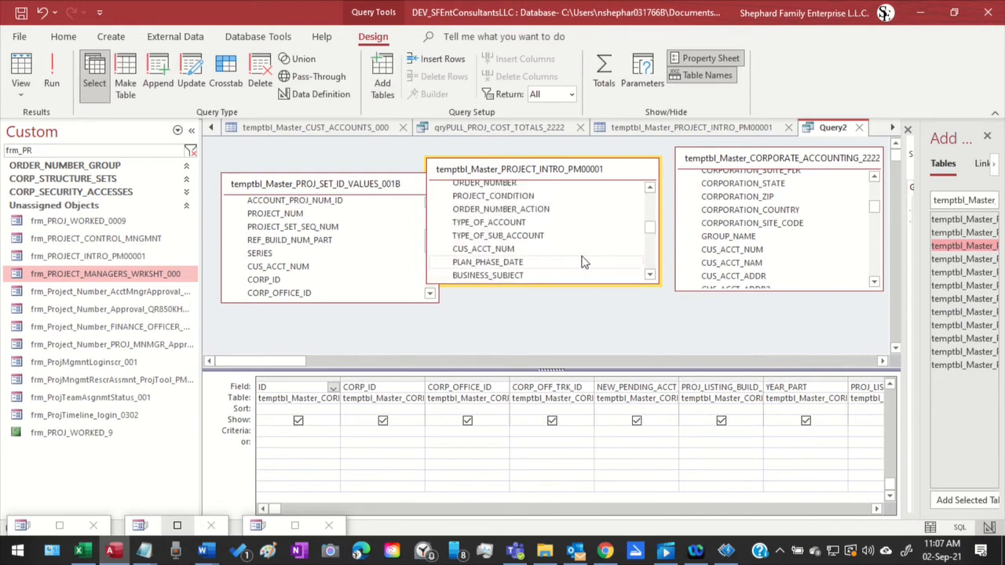
{"action": "scroll", "coordinate": [583, 261], "scroll_direction": "up", "scroll_amount": 2}
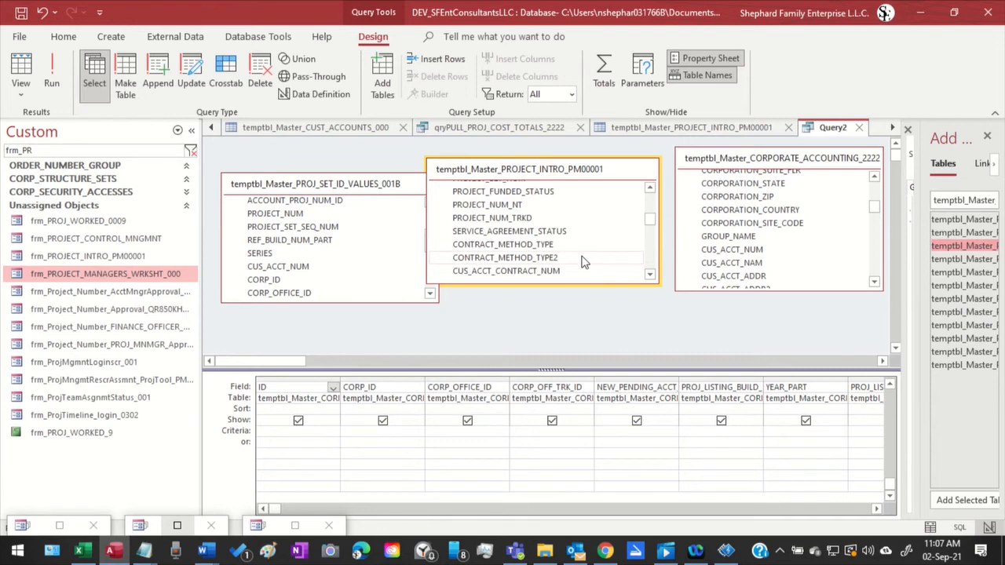
{"action": "scroll", "coordinate": [583, 261], "scroll_direction": "up", "scroll_amount": 6}
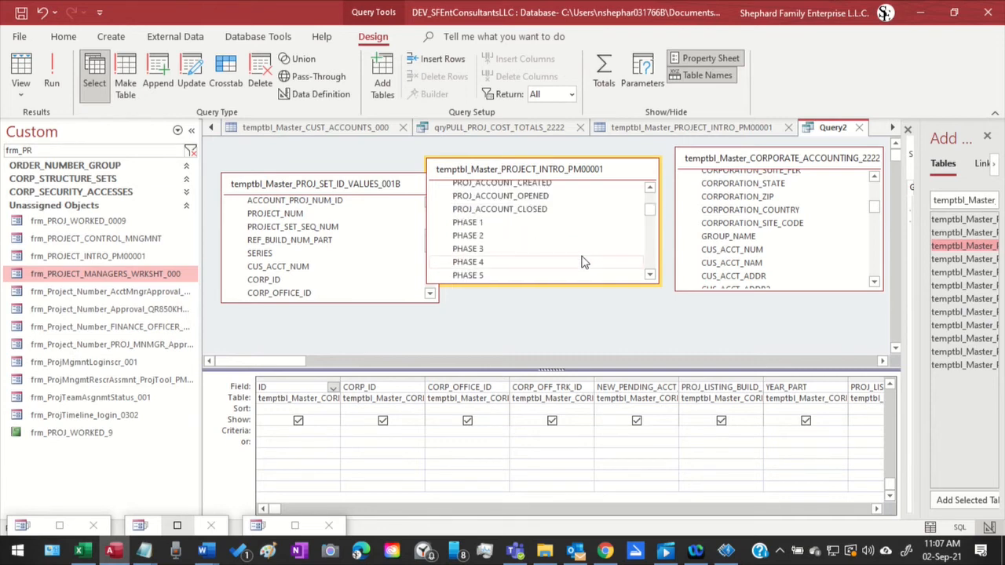
{"action": "scroll", "coordinate": [583, 262], "scroll_direction": "up", "scroll_amount": 6}
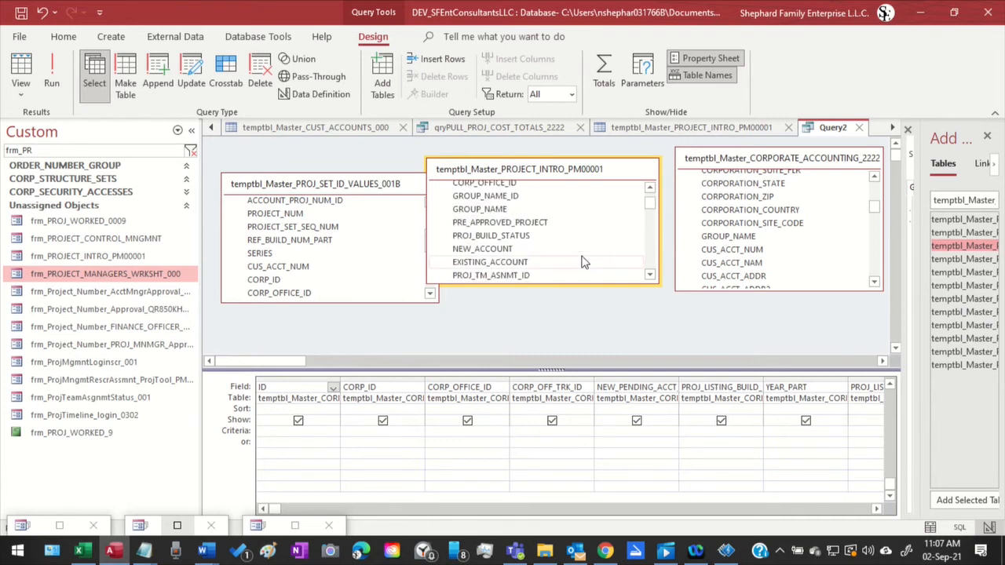
{"action": "scroll", "coordinate": [584, 261], "scroll_direction": "up", "scroll_amount": 2}
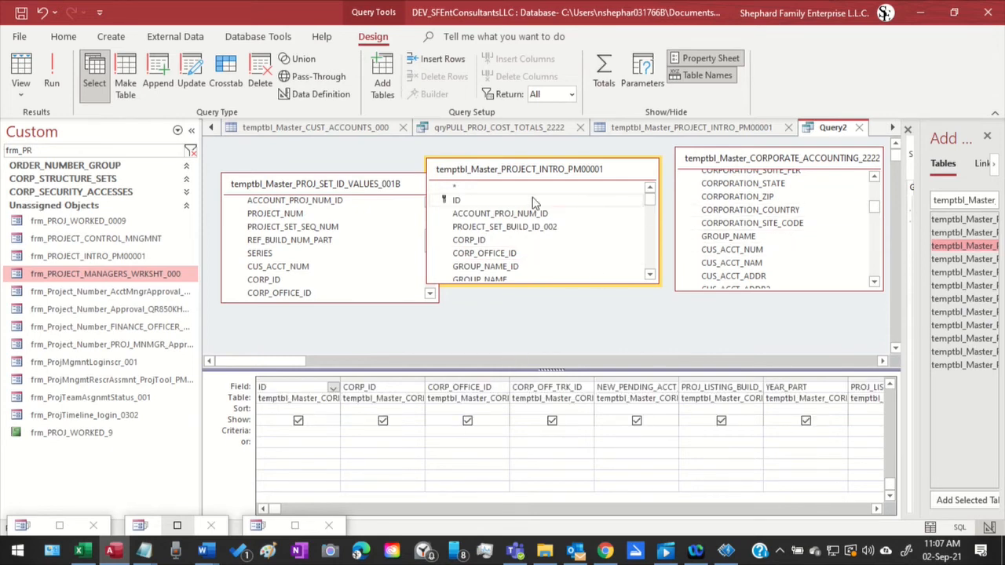
{"action": "left_click_drag", "start_coordinate": [549, 177], "coordinate": [620, 171]}
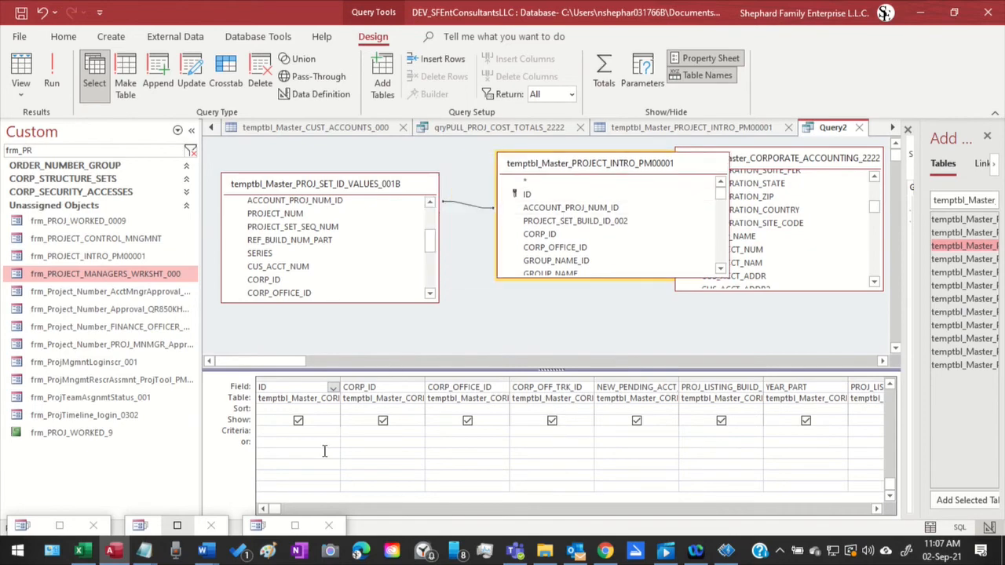
Compare the customer accounting approvals, project management assignments and project introduction forms for the account and project number fields they share
{"action": "left_click", "coordinate": [295, 525]}
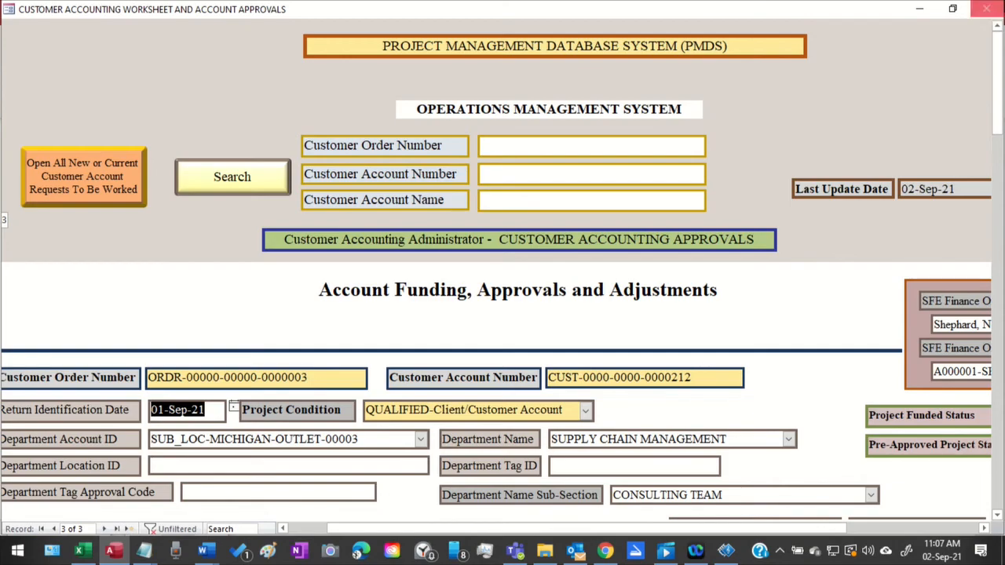
{"action": "left_click", "coordinate": [919, 8]}
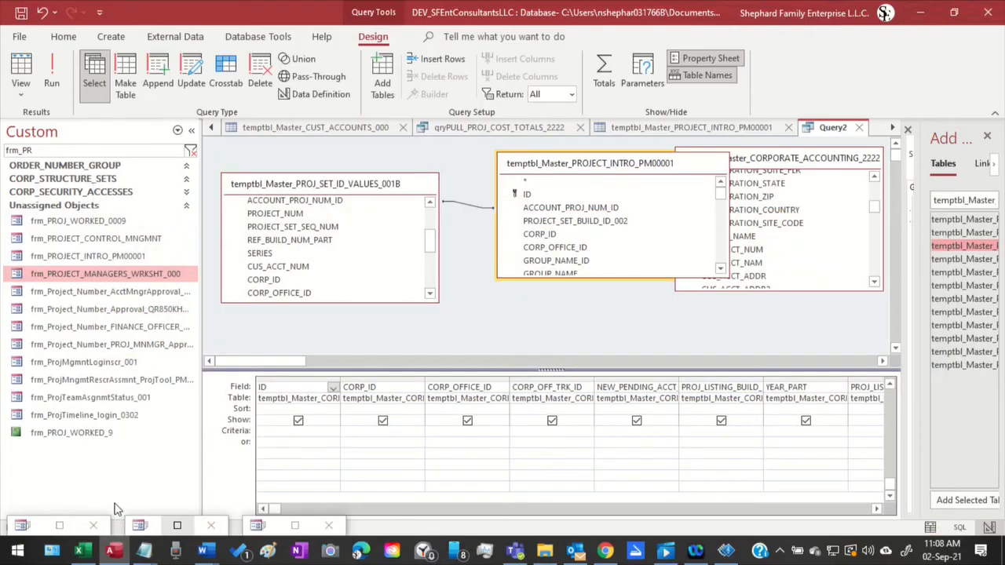
{"action": "left_click", "coordinate": [177, 525]}
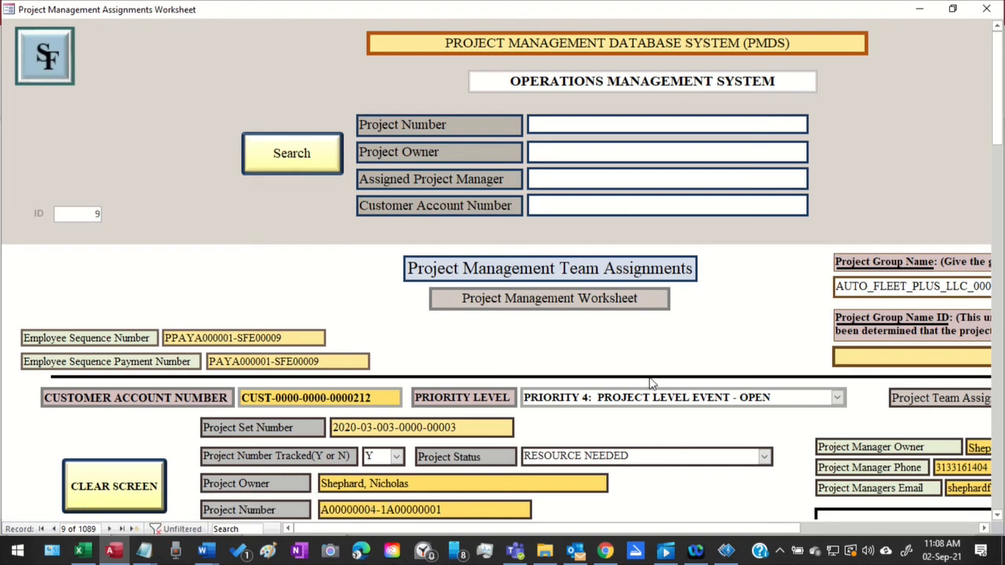
{"action": "left_click", "coordinate": [921, 14]}
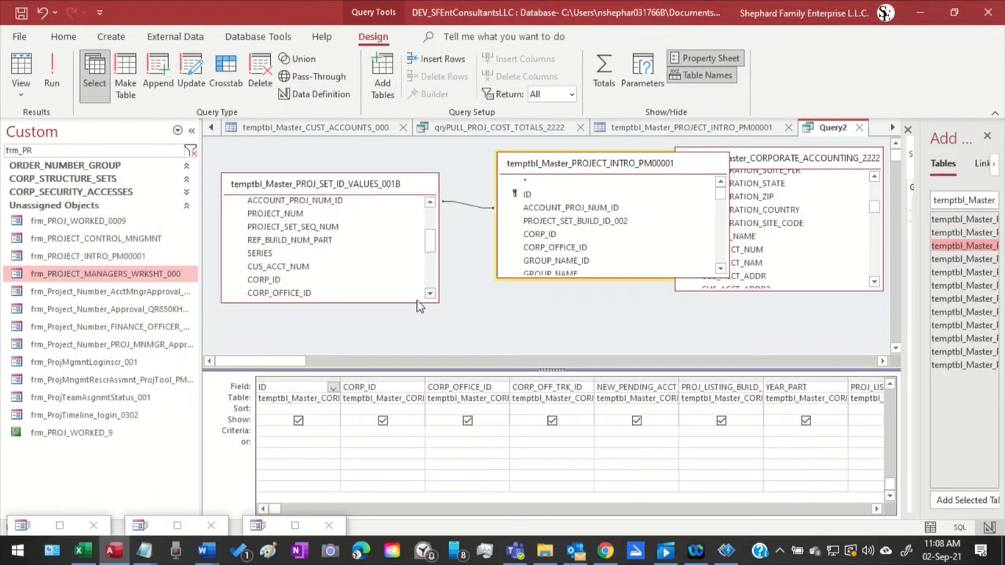
{"action": "left_click", "coordinate": [60, 527]}
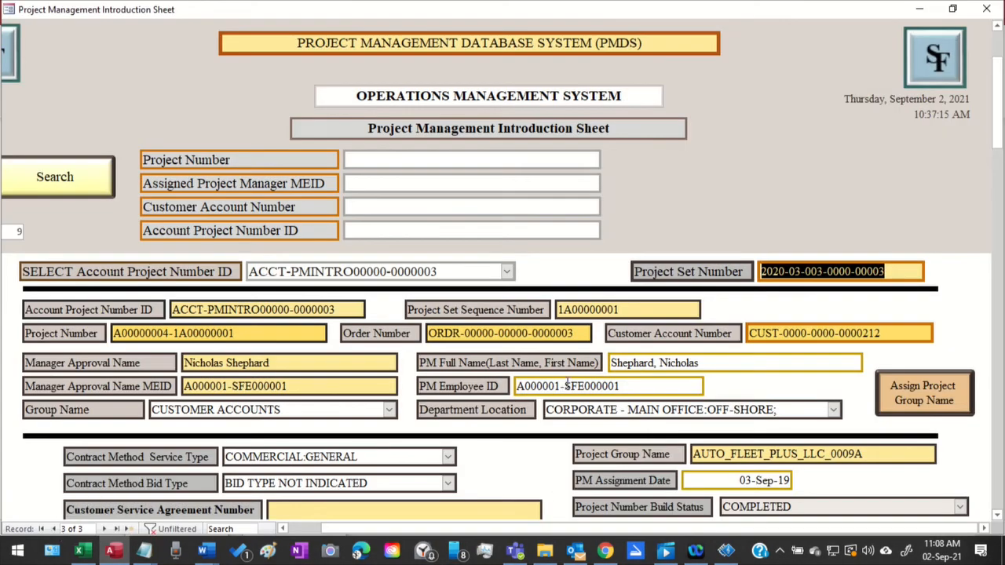
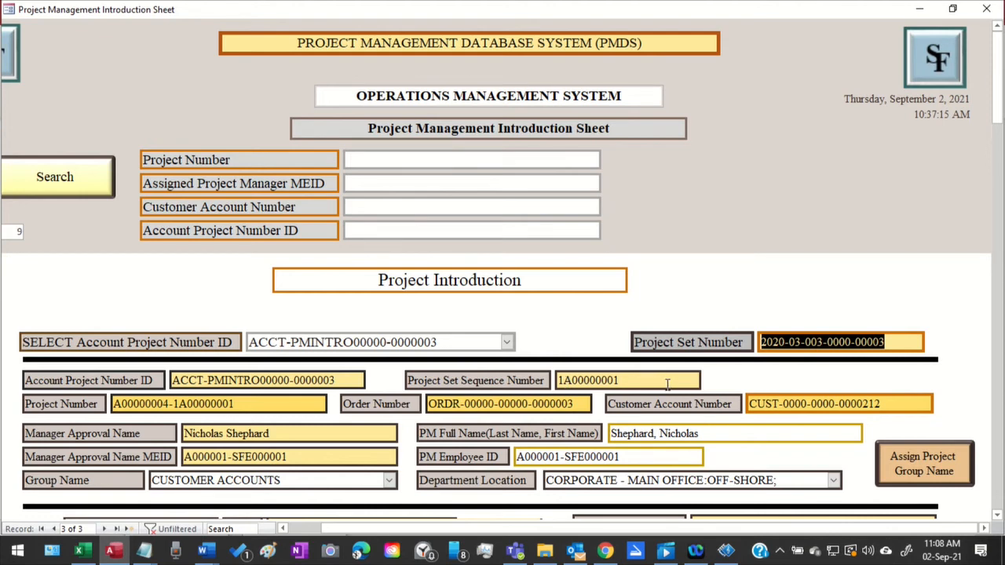
Inspect the Project Management Introduction Sheet's fields, focusing on the Project Number, and minimize the form
{"action": "scroll", "coordinate": [667, 385], "scroll_direction": "down", "scroll_amount": 5}
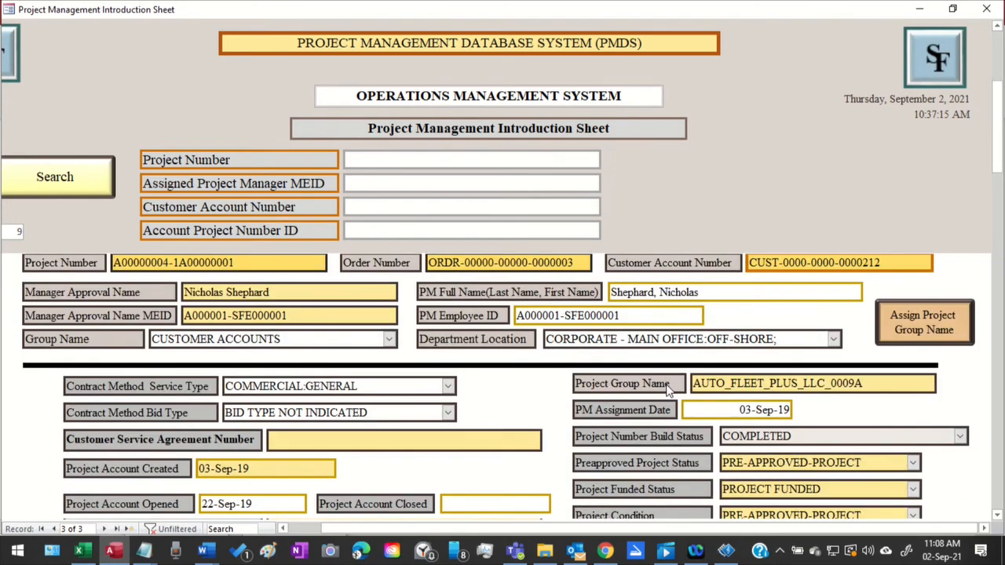
{"action": "scroll", "coordinate": [667, 386], "scroll_direction": "down", "scroll_amount": 2}
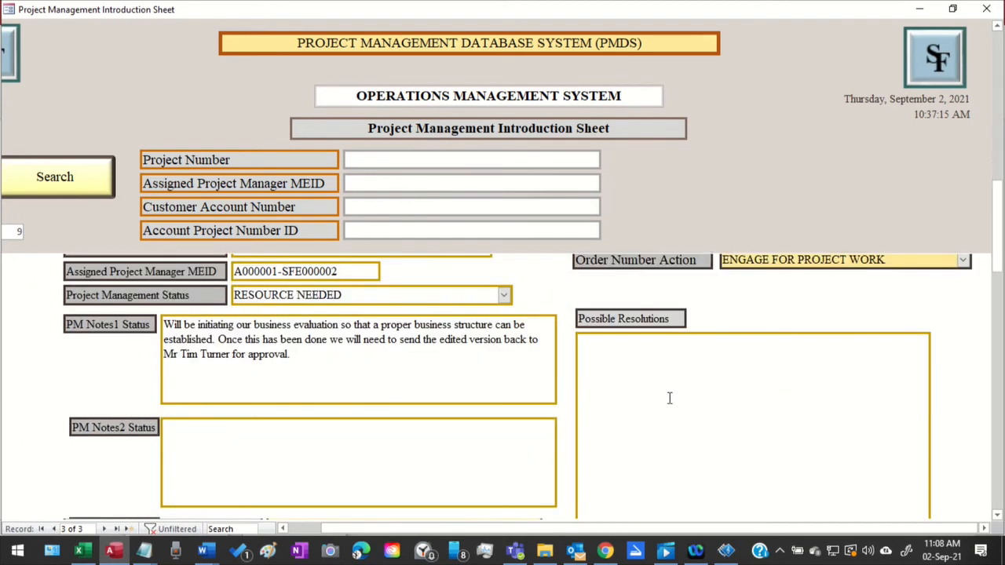
{"action": "scroll", "coordinate": [668, 398], "scroll_direction": "up", "scroll_amount": 7}
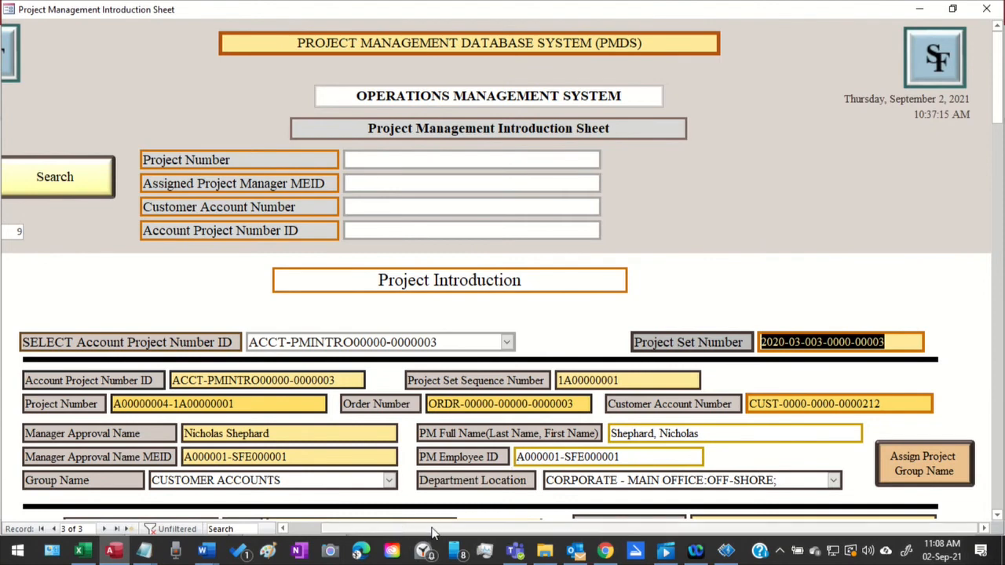
{"action": "left_click", "coordinate": [244, 404]}
{"action": "left_click_drag", "start_coordinate": [244, 404], "coordinate": [106, 415]}
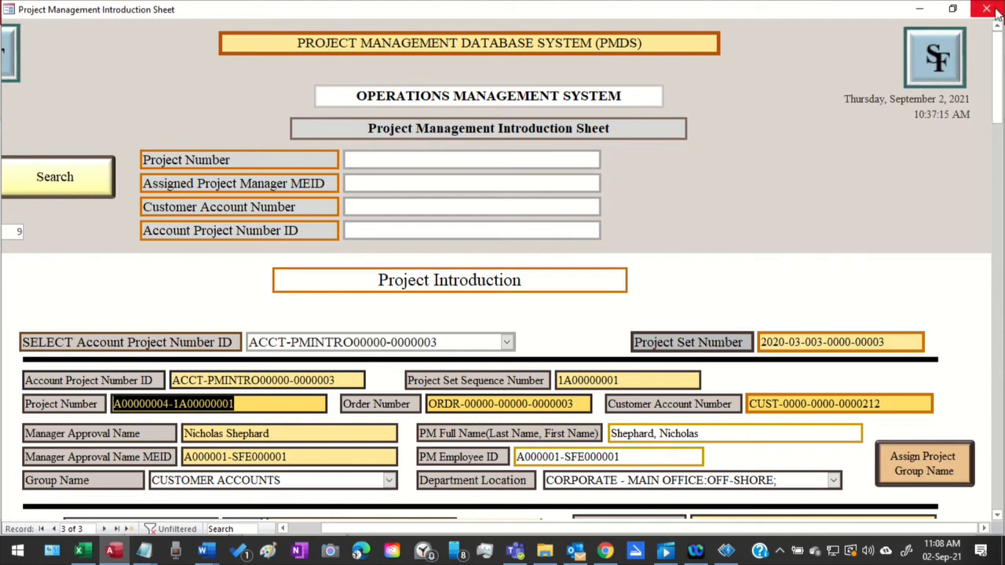
{"action": "left_click", "coordinate": [917, 7]}
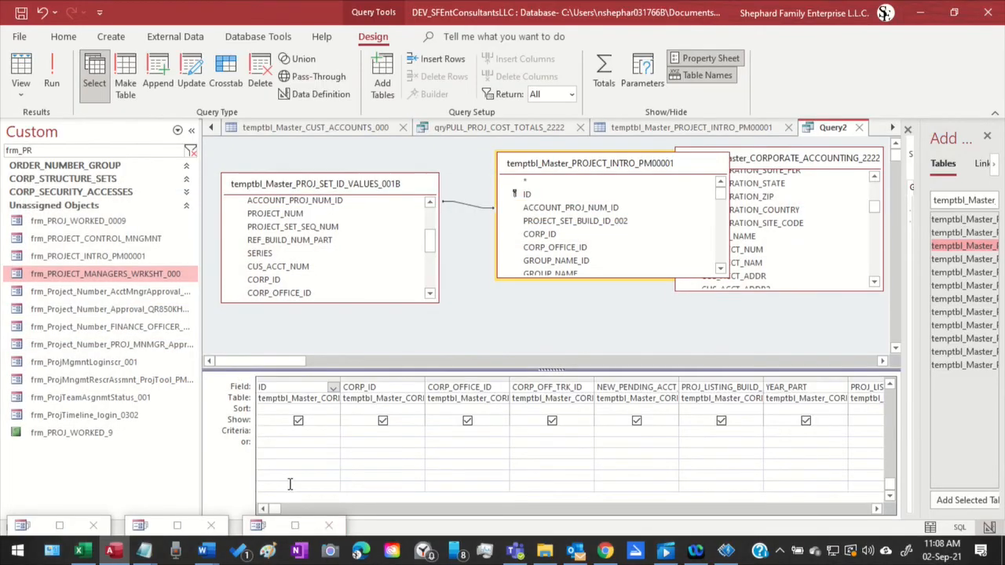
Search the full field list of temptbl_Master_PROJECT_INTRO_PM00001 in Query2 for a customer account number field
{"action": "left_click", "coordinate": [590, 223]}
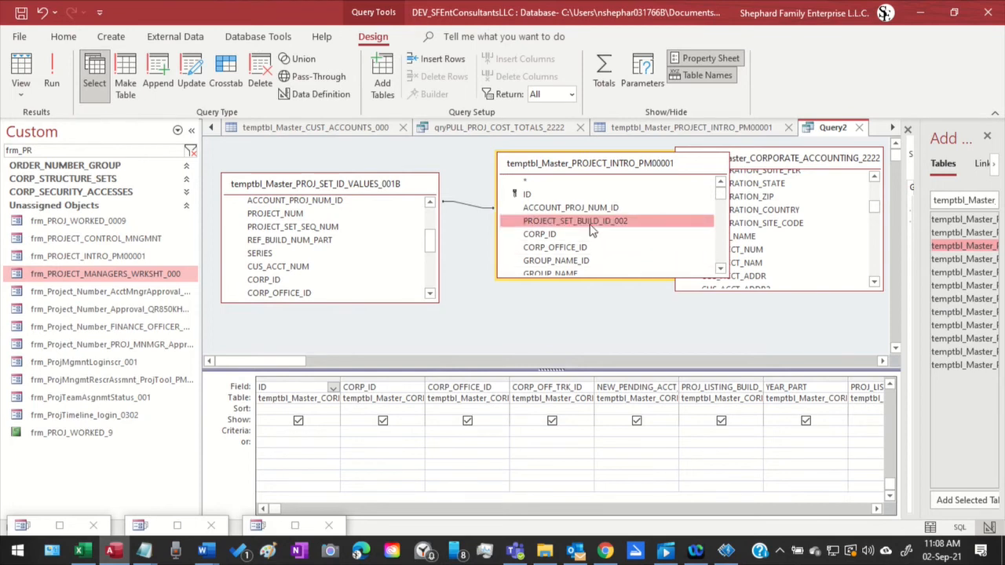
{"action": "scroll", "coordinate": [590, 228], "scroll_direction": "down", "scroll_amount": 1}
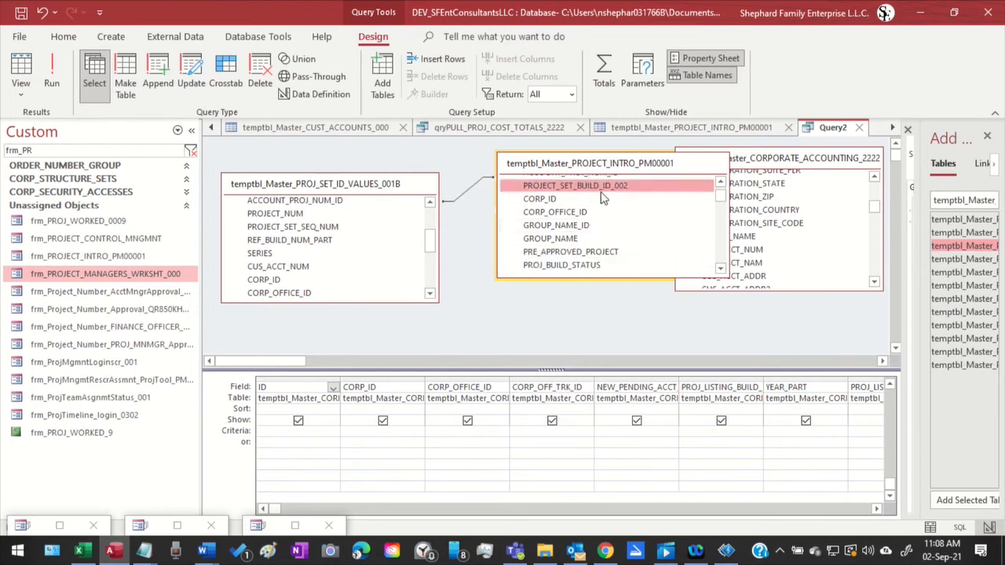
{"action": "scroll", "coordinate": [603, 198], "scroll_direction": "down", "scroll_amount": 1}
{"action": "scroll", "coordinate": [603, 197], "scroll_direction": "down", "scroll_amount": 1}
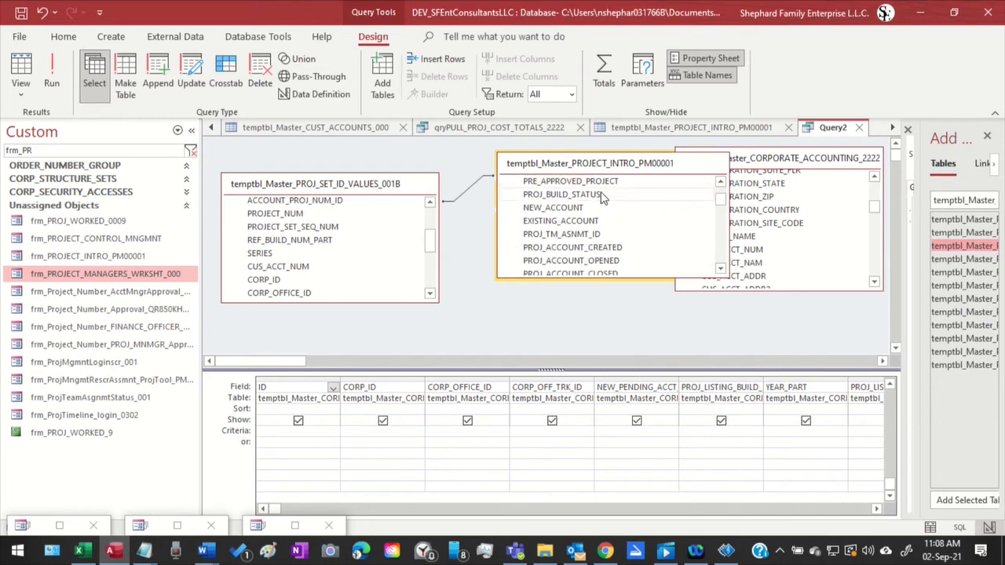
{"action": "scroll", "coordinate": [602, 198], "scroll_direction": "down", "scroll_amount": 1}
{"action": "scroll", "coordinate": [603, 198], "scroll_direction": "down", "scroll_amount": 2}
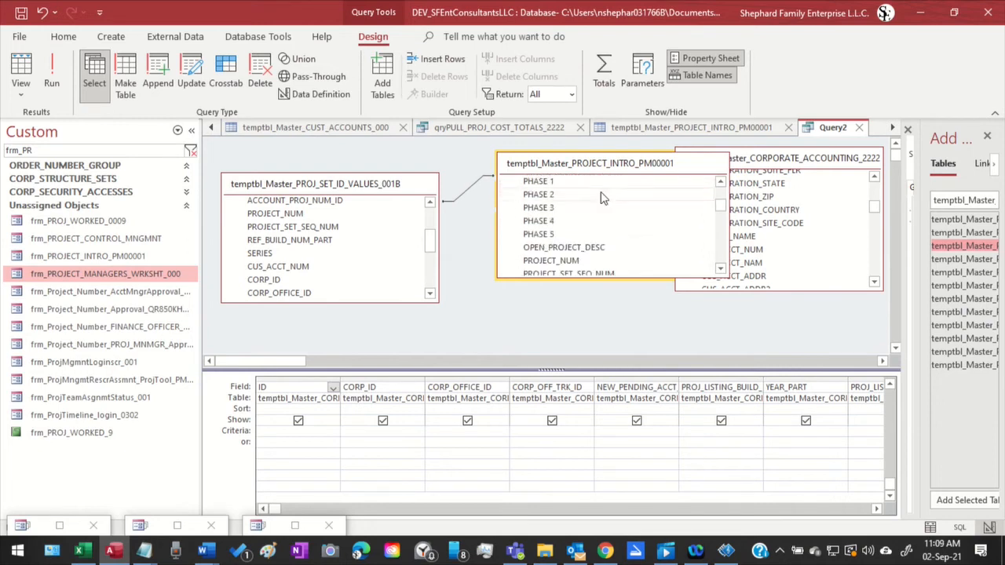
{"action": "scroll", "coordinate": [603, 198], "scroll_direction": "down", "scroll_amount": 1}
{"action": "scroll", "coordinate": [602, 197], "scroll_direction": "down", "scroll_amount": 3}
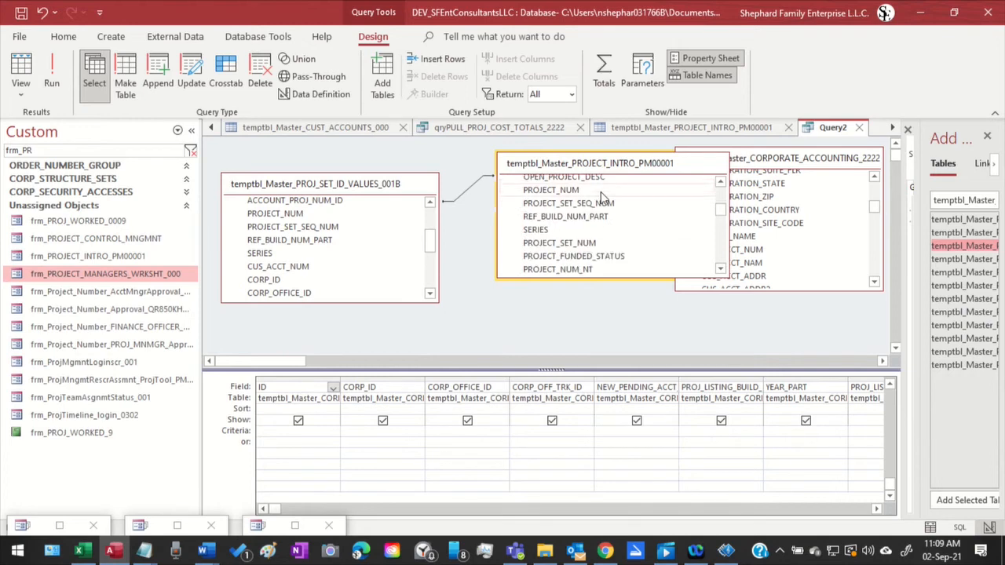
{"action": "scroll", "coordinate": [603, 198], "scroll_direction": "down", "scroll_amount": 1}
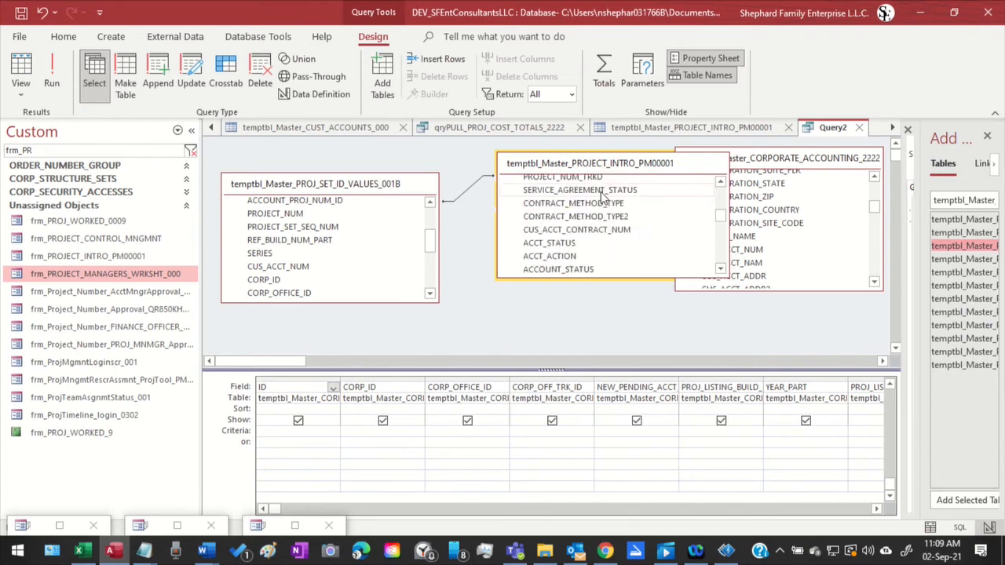
{"action": "scroll", "coordinate": [603, 198], "scroll_direction": "down", "scroll_amount": 5}
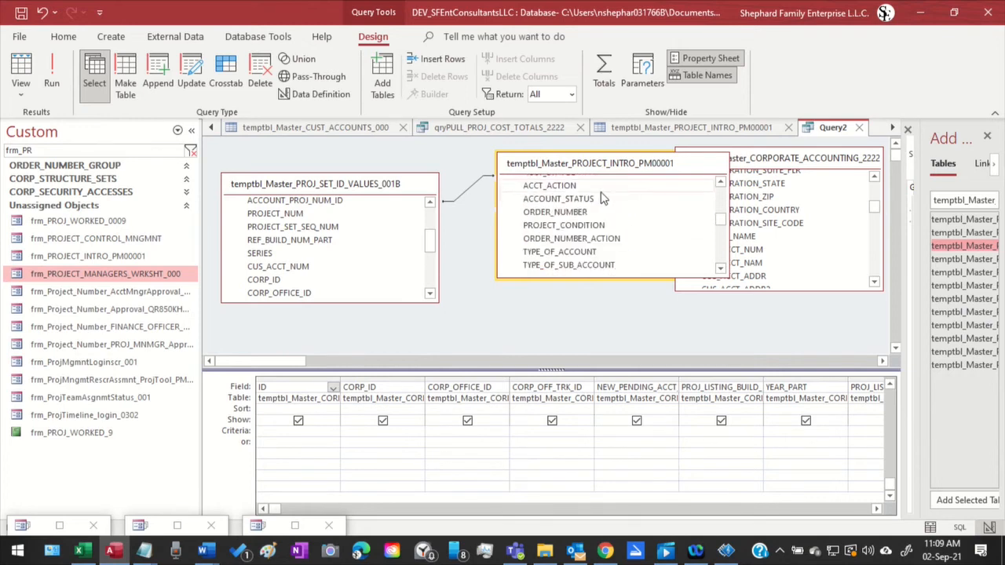
{"action": "scroll", "coordinate": [602, 198], "scroll_direction": "down", "scroll_amount": 6}
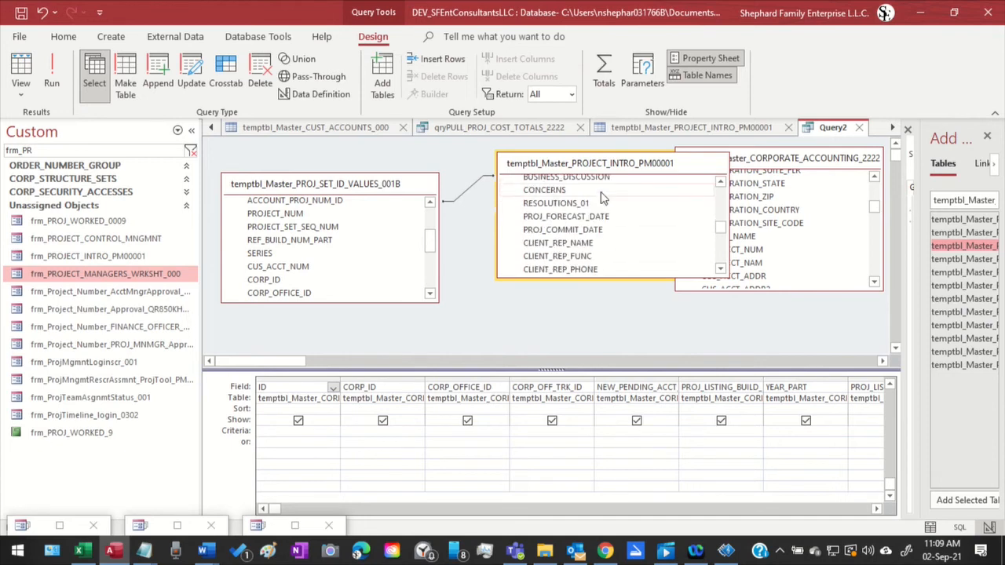
{"action": "scroll", "coordinate": [602, 198], "scroll_direction": "down", "scroll_amount": 2}
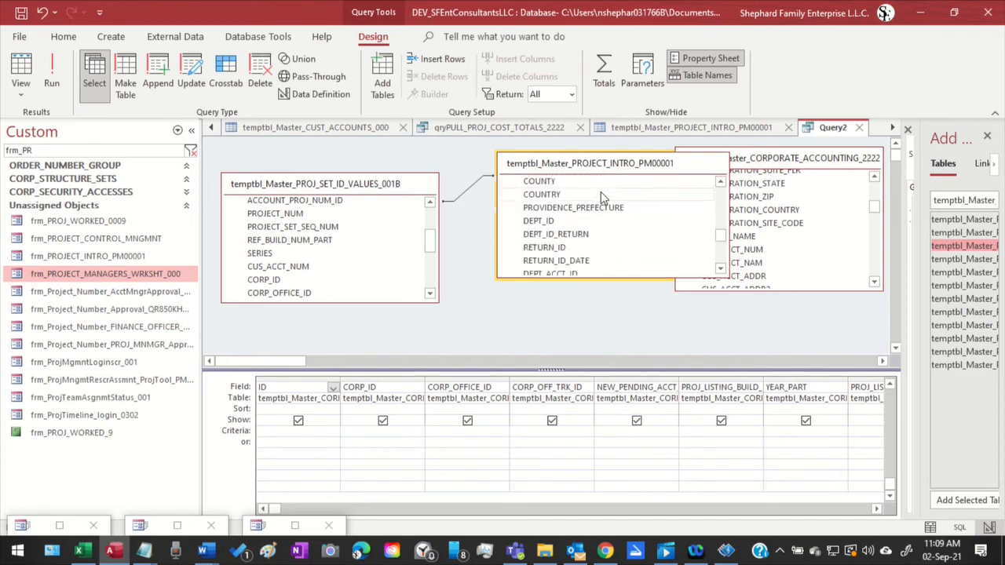
{"action": "scroll", "coordinate": [605, 196], "scroll_direction": "down", "scroll_amount": 4}
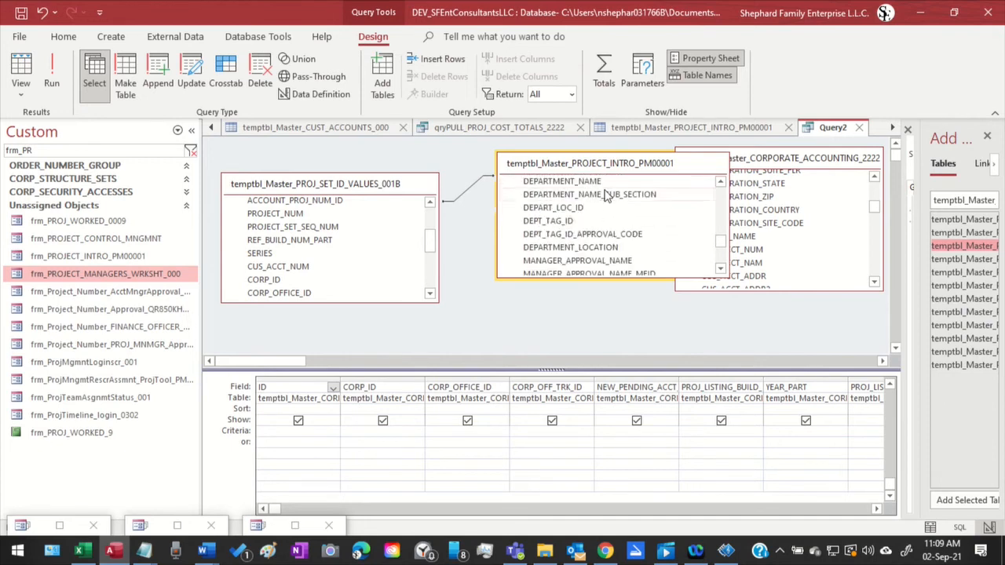
{"action": "scroll", "coordinate": [606, 195], "scroll_direction": "down", "scroll_amount": 1}
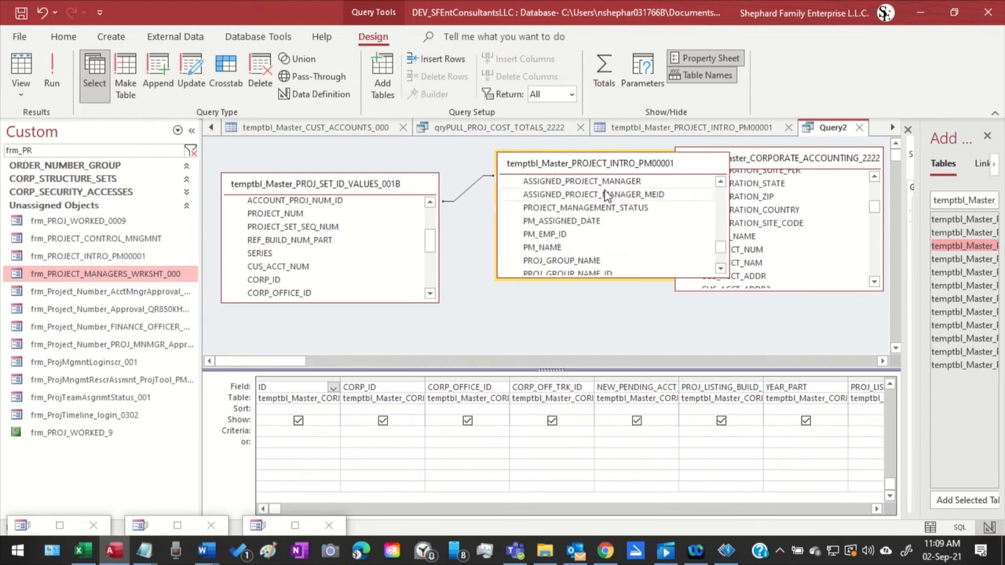
{"action": "scroll", "coordinate": [604, 196], "scroll_direction": "down", "scroll_amount": 5}
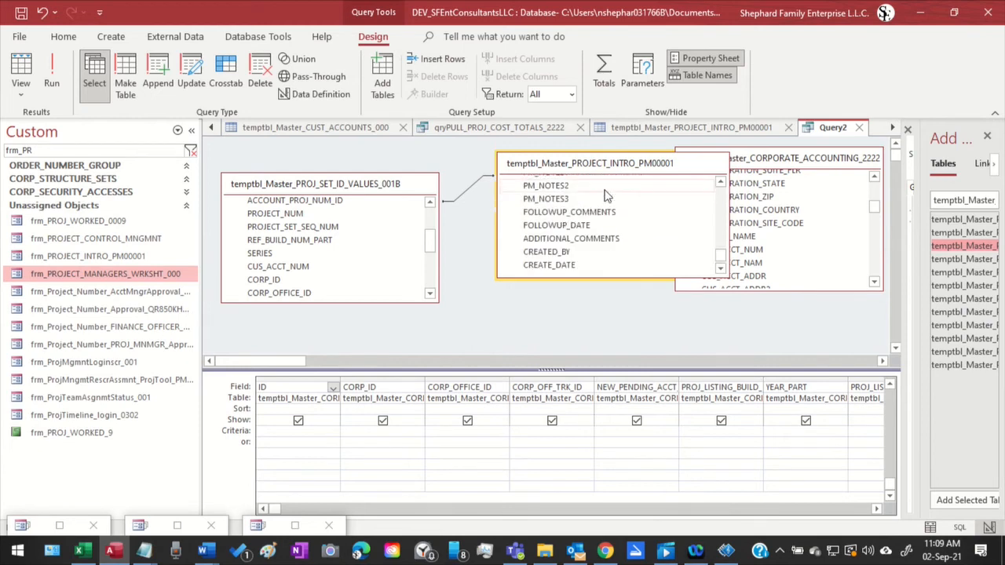
{"action": "scroll", "coordinate": [605, 196], "scroll_direction": "down", "scroll_amount": 1}
{"action": "scroll", "coordinate": [605, 195], "scroll_direction": "up", "scroll_amount": 5}
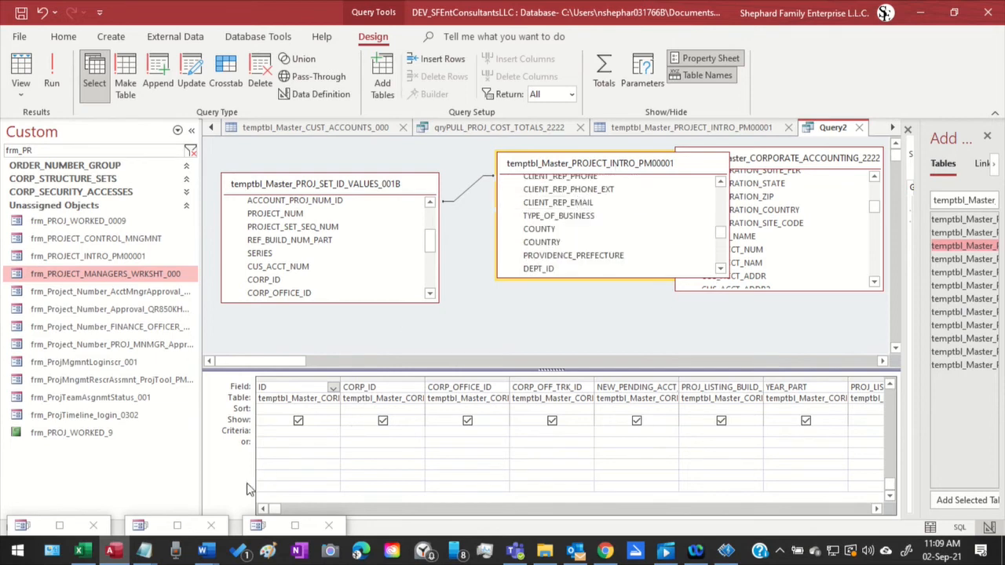
Restore the Project Management Introduction Sheet and open it in Design View
{"action": "left_click", "coordinate": [59, 525]}
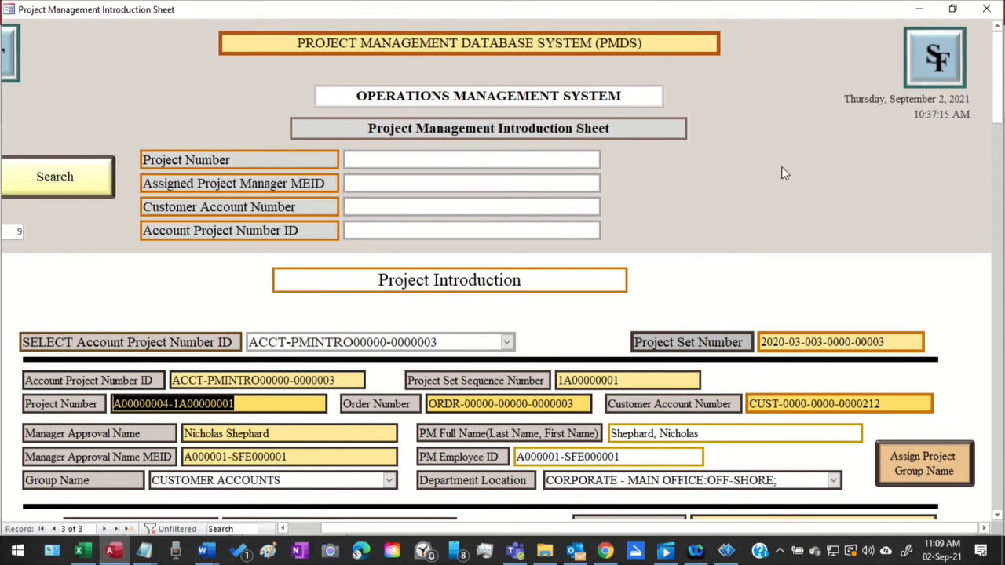
{"action": "right_click", "coordinate": [734, 9]}
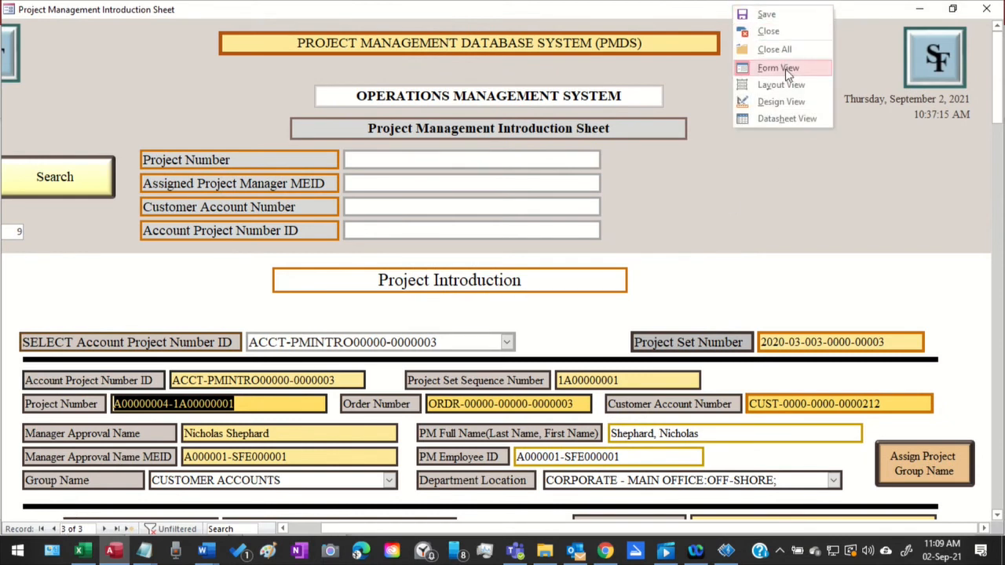
{"action": "left_click", "coordinate": [864, 23]}
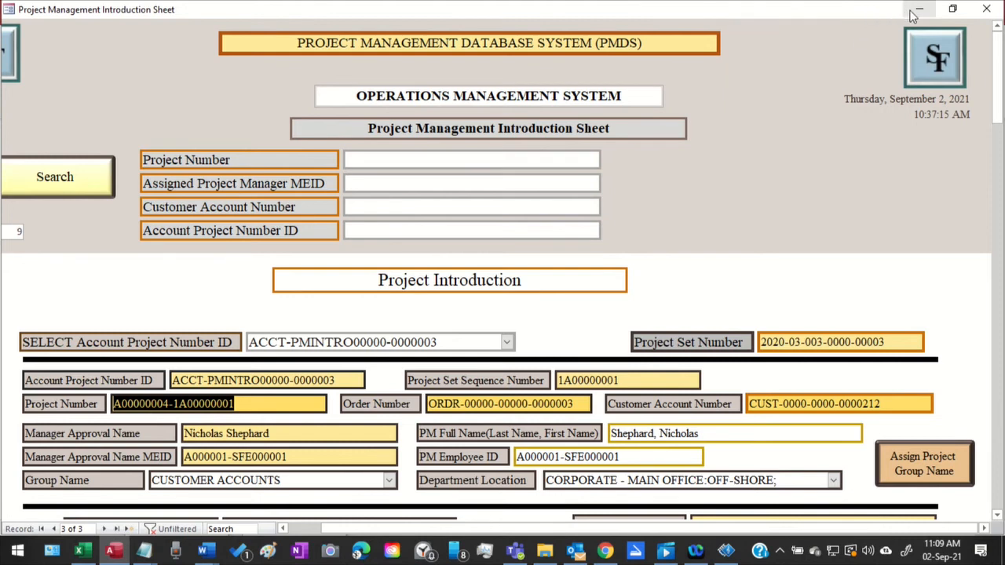
{"action": "right_click", "coordinate": [807, 25]}
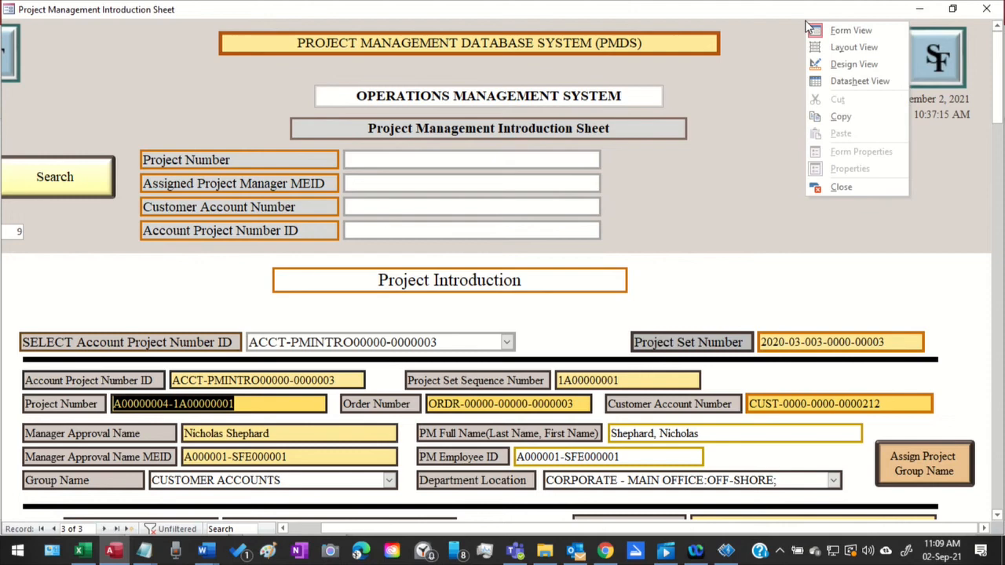
{"action": "left_click", "coordinate": [853, 65]}
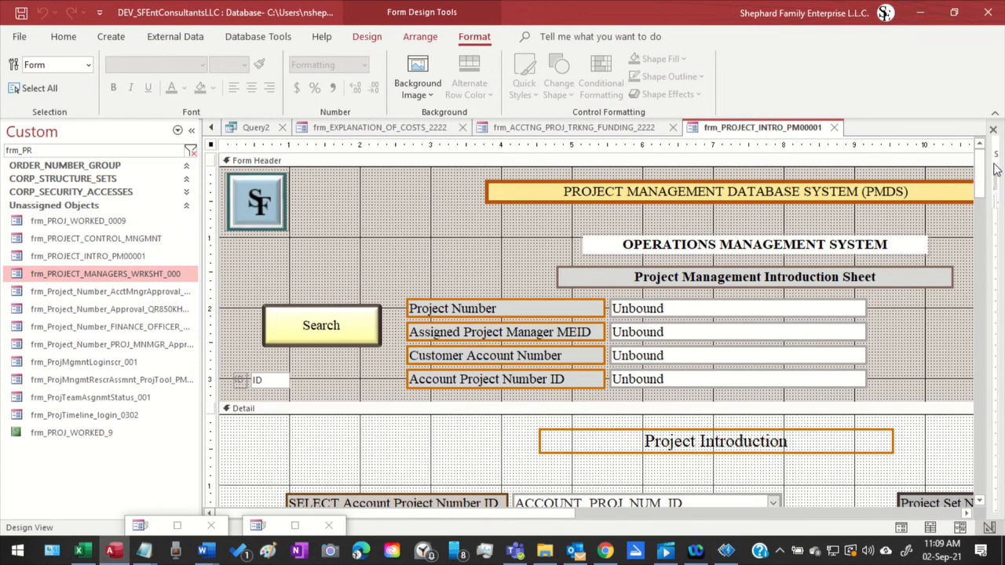
Check which table the introduction form uses as its Record Source, and narrow the property sheet again
{"action": "key", "text": "F4"}
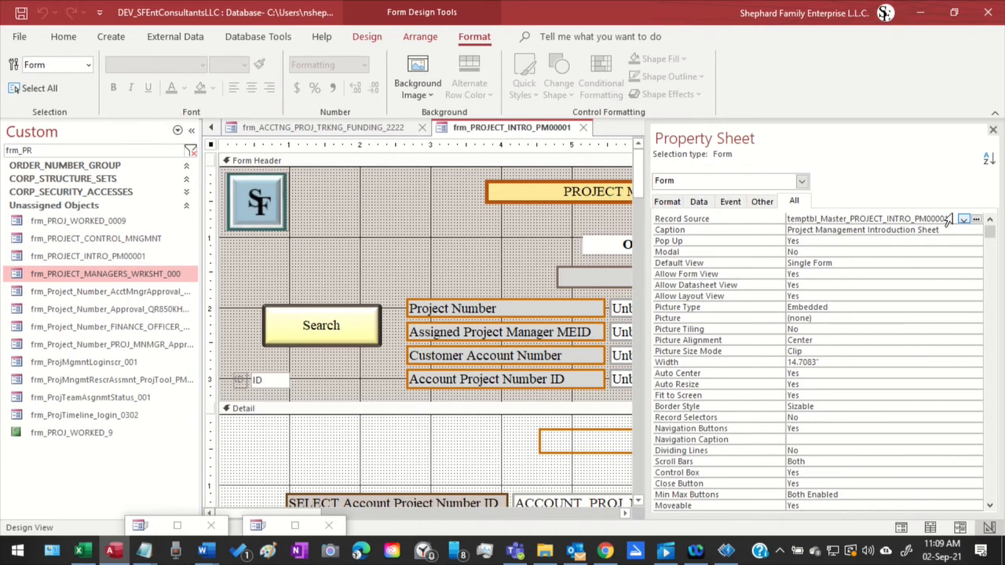
{"action": "left_click_drag", "start_coordinate": [949, 219], "coordinate": [738, 224]}
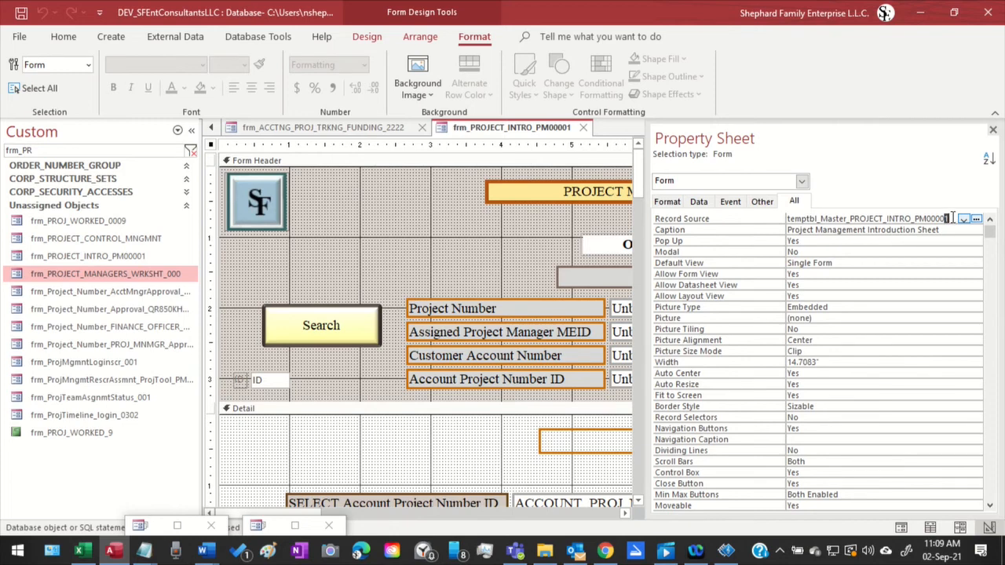
{"action": "left_click_drag", "start_coordinate": [952, 217], "coordinate": [704, 226]}
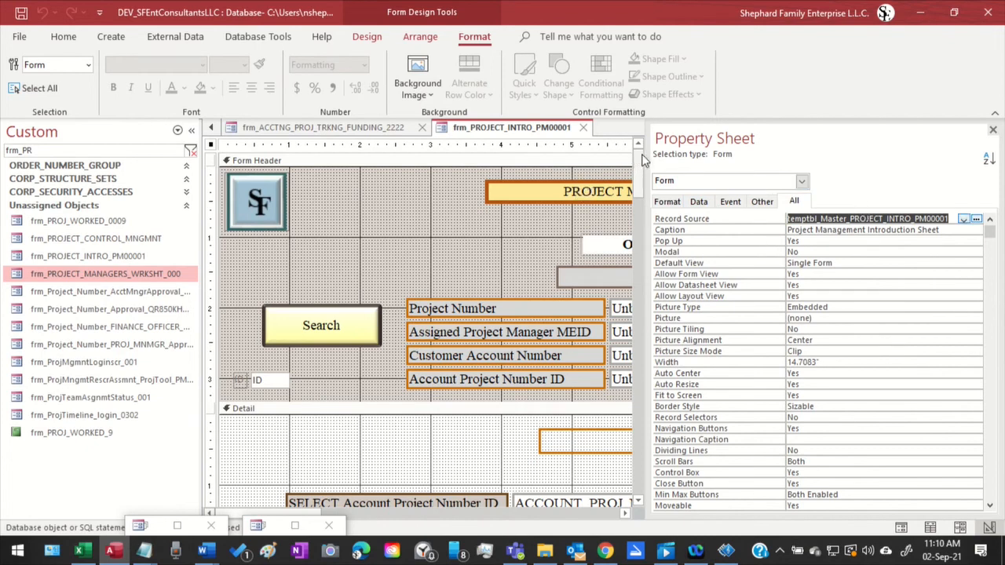
{"action": "left_click_drag", "start_coordinate": [644, 160], "coordinate": [798, 137]}
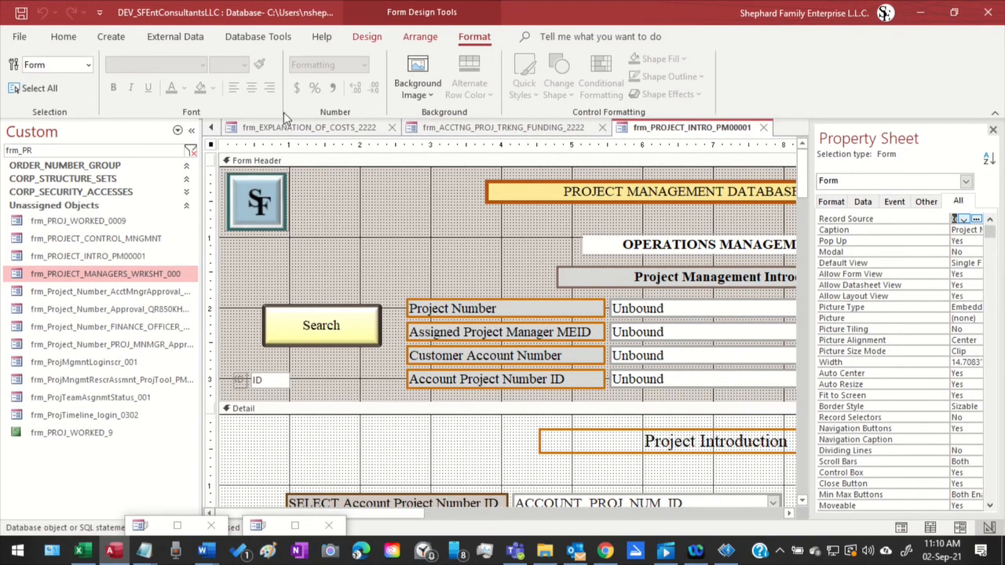
Return to Query2 and place the project intro table, listed from its first fields, between the set ID values and corporate accounting tables
{"action": "left_click", "coordinate": [211, 127]}
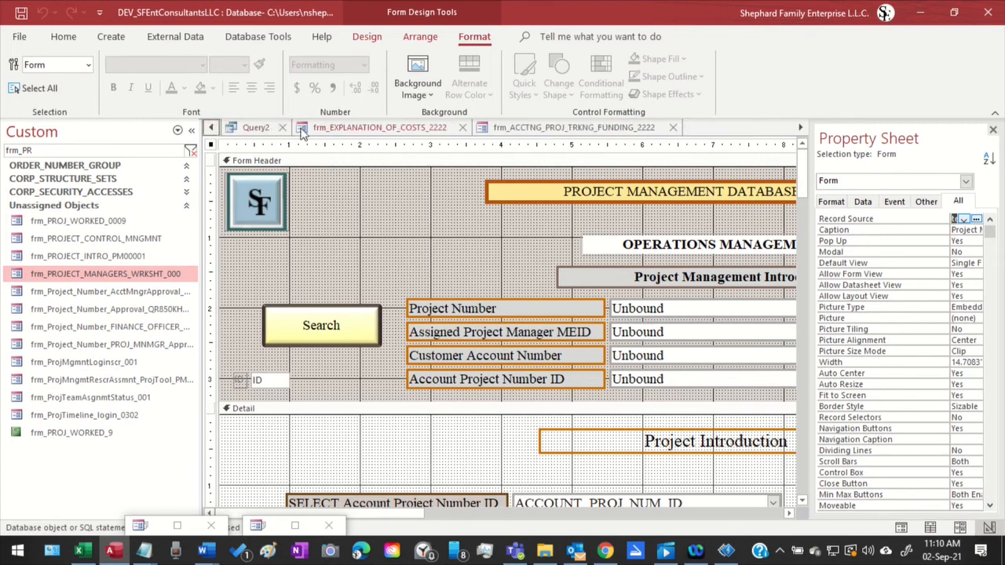
{"action": "left_click", "coordinate": [256, 128]}
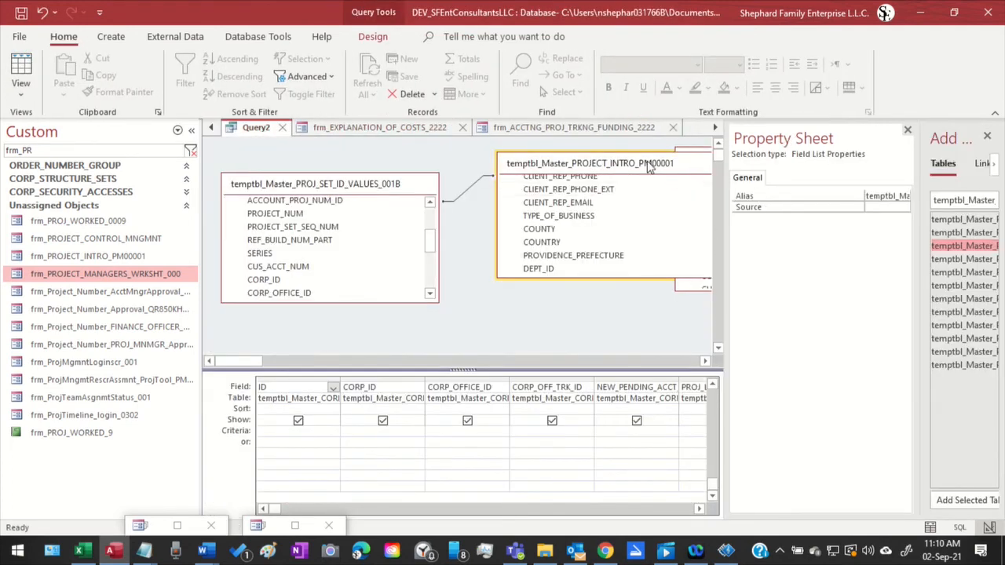
{"action": "left_click_drag", "start_coordinate": [643, 169], "coordinate": [626, 147]}
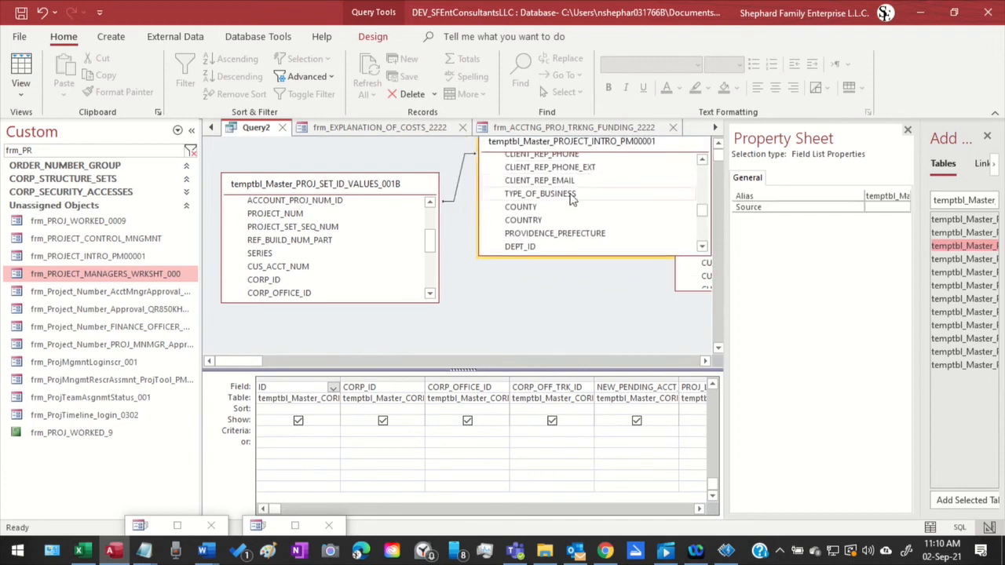
{"action": "scroll", "coordinate": [572, 202], "scroll_direction": "up", "scroll_amount": 2}
{"action": "scroll", "coordinate": [571, 202], "scroll_direction": "up", "scroll_amount": 10}
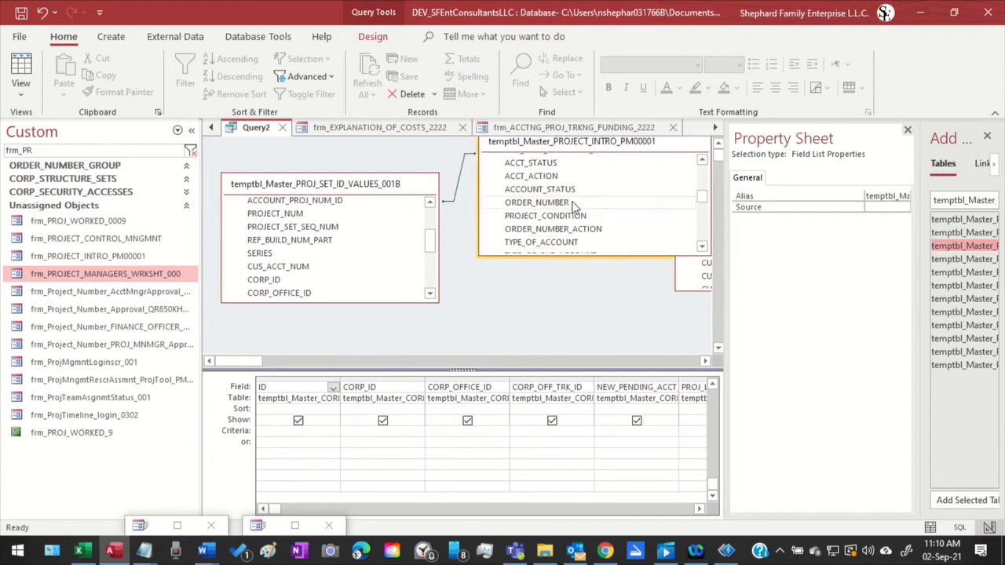
{"action": "scroll", "coordinate": [573, 208], "scroll_direction": "up", "scroll_amount": 8}
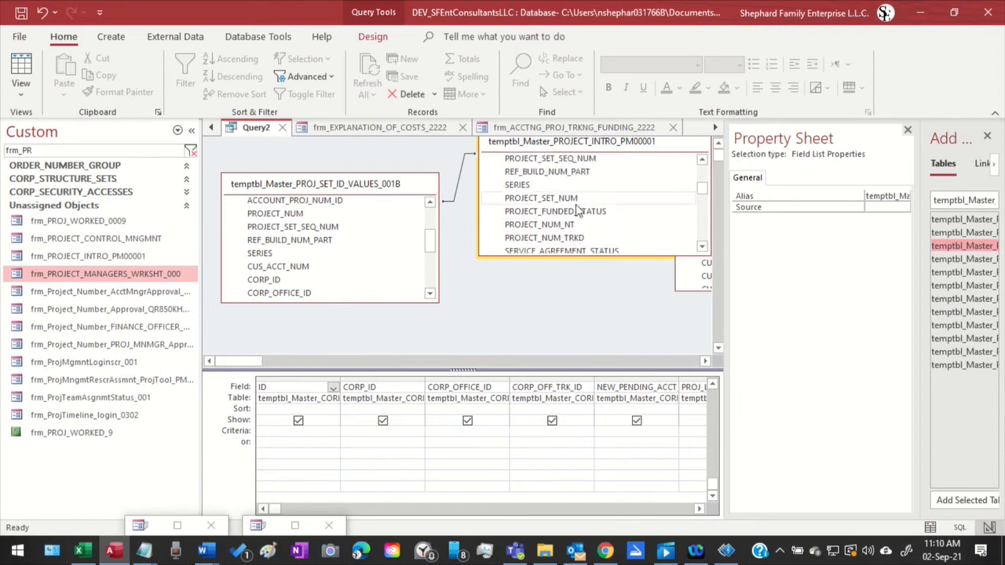
{"action": "scroll", "coordinate": [576, 205], "scroll_direction": "up", "scroll_amount": 6}
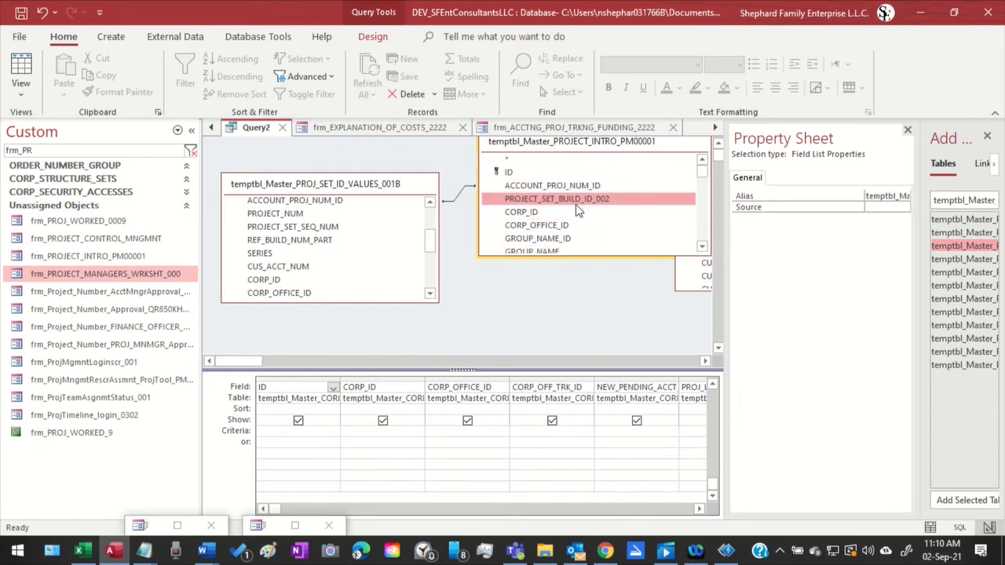
{"action": "left_click_drag", "start_coordinate": [620, 142], "coordinate": [579, 188]}
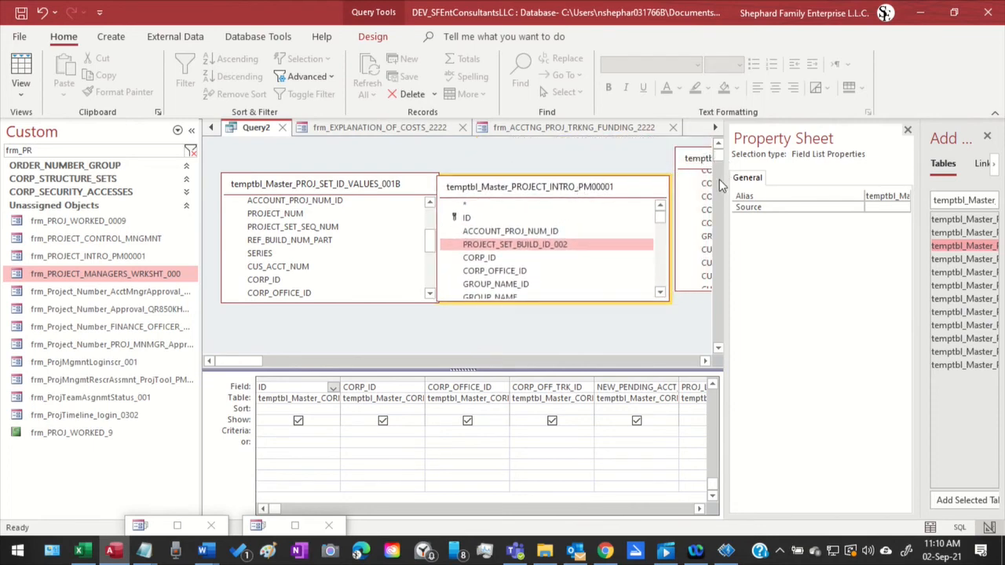
{"action": "left_click_drag", "start_coordinate": [726, 175], "coordinate": [947, 172]}
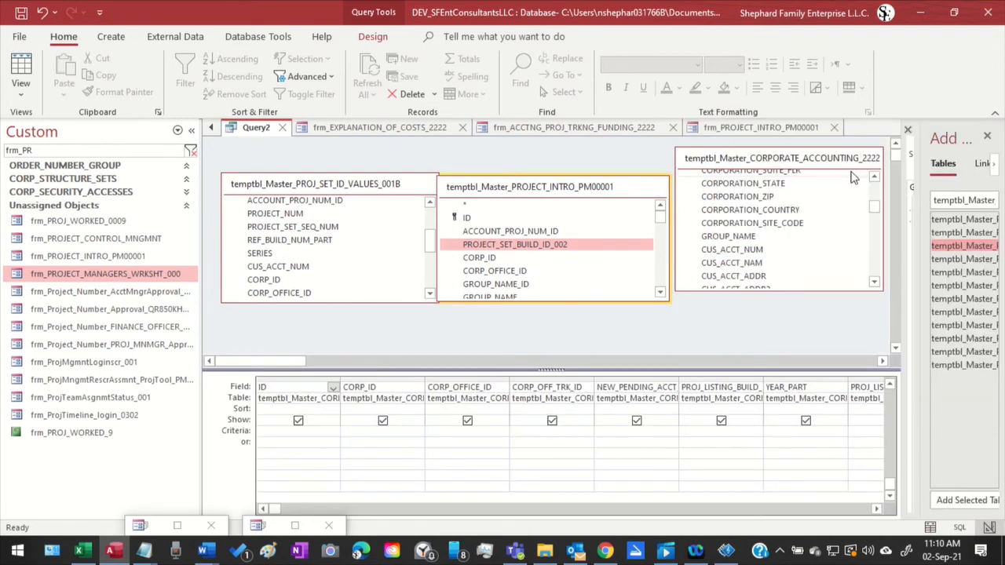
Space the corporate accounting and project intro tables apart in Query2 and look through the intro table's fields down to SERIES
{"action": "left_click_drag", "start_coordinate": [731, 161], "coordinate": [758, 172]}
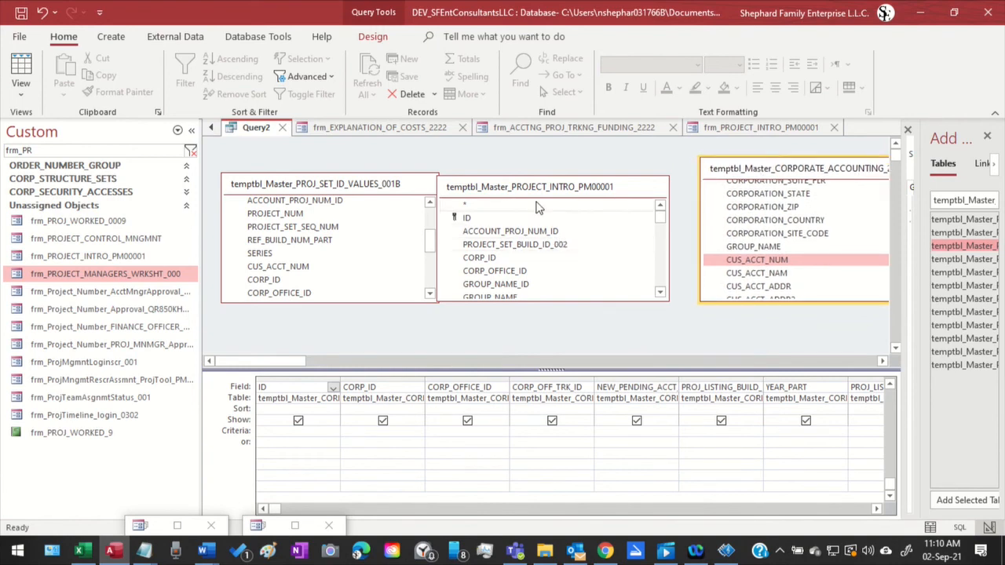
{"action": "left_click_drag", "start_coordinate": [545, 191], "coordinate": [574, 183]}
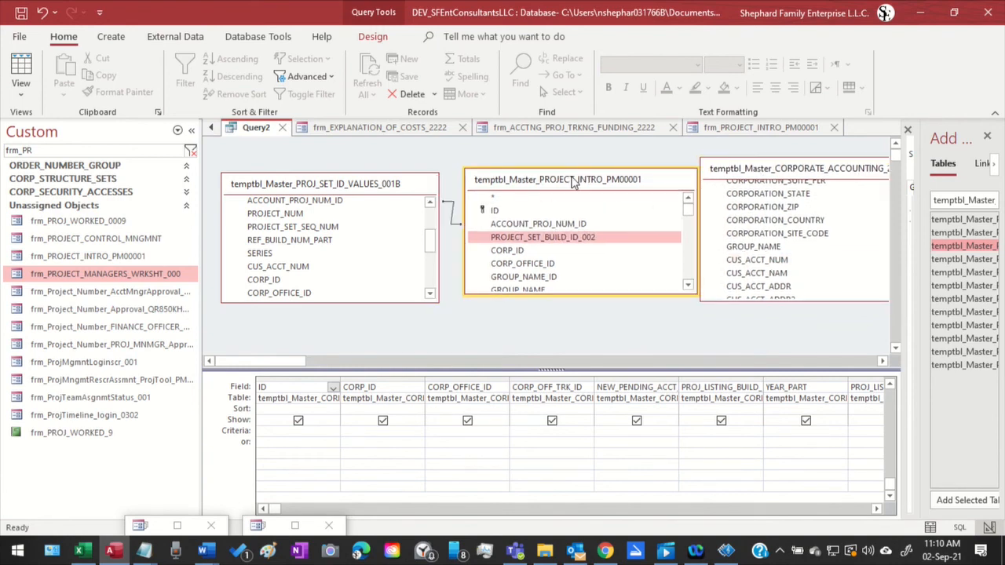
{"action": "scroll", "coordinate": [545, 233], "scroll_direction": "down", "scroll_amount": 2}
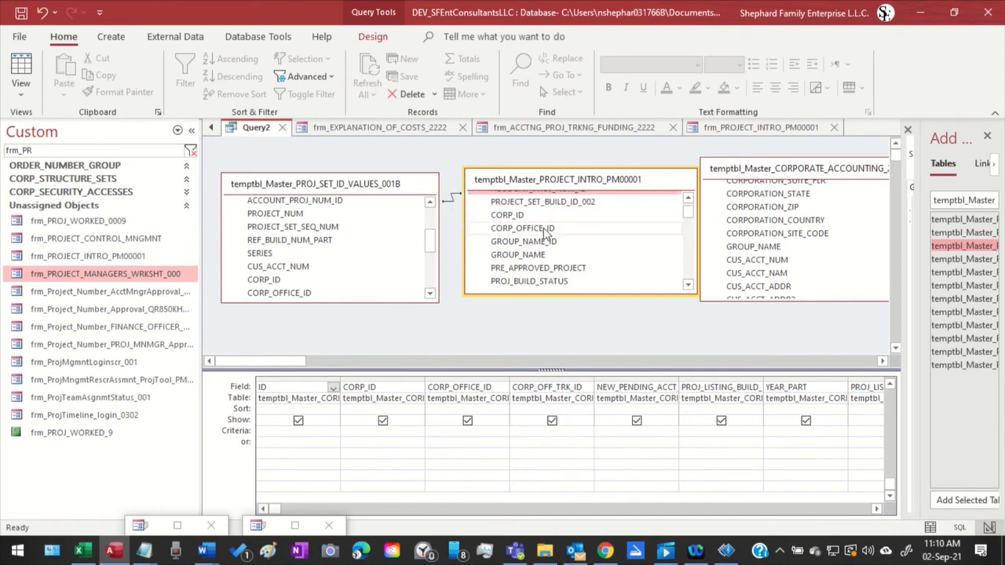
{"action": "scroll", "coordinate": [547, 234], "scroll_direction": "down", "scroll_amount": 1}
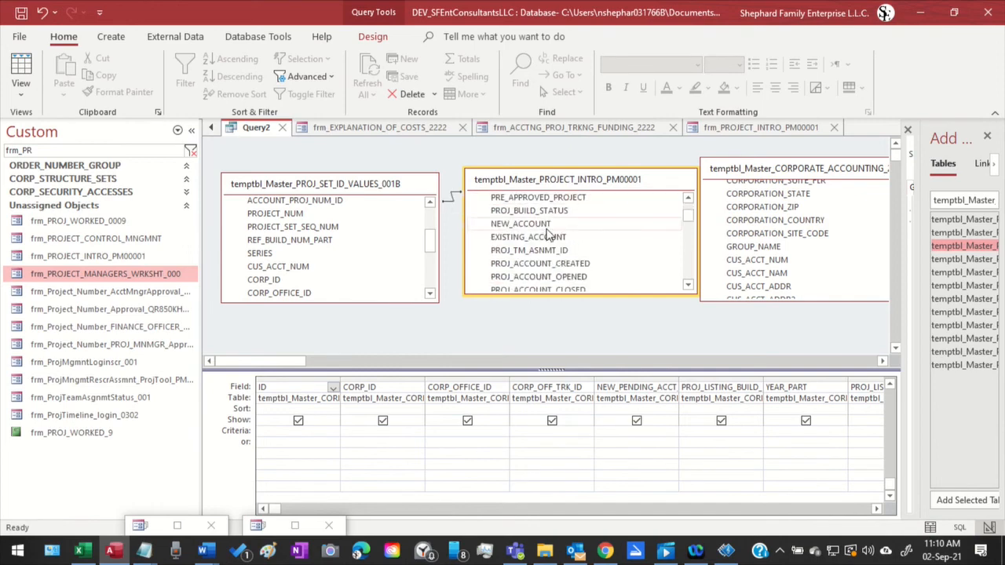
{"action": "scroll", "coordinate": [553, 234], "scroll_direction": "down", "scroll_amount": 1}
{"action": "scroll", "coordinate": [558, 232], "scroll_direction": "down", "scroll_amount": 3}
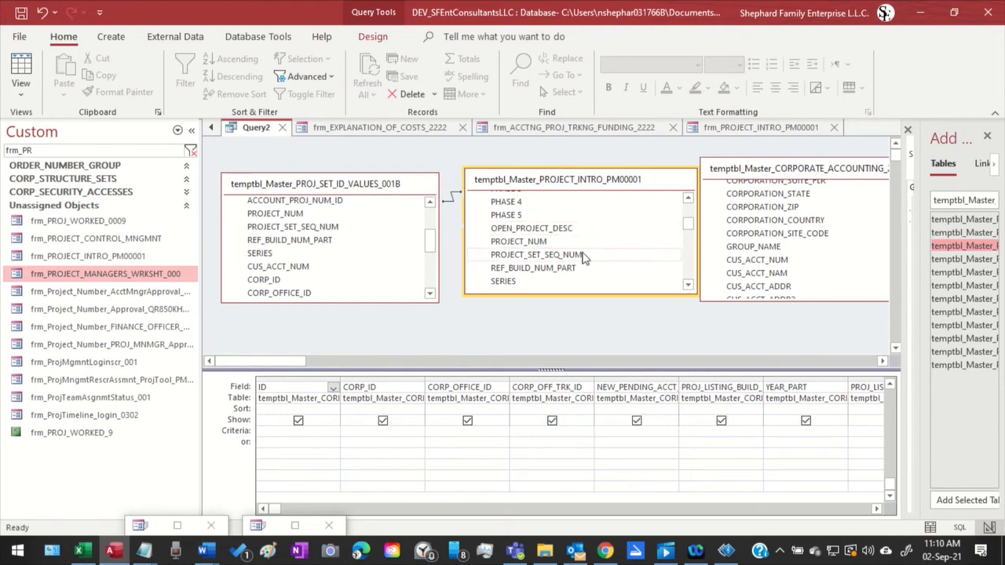
Examine the corporate accounting table's field list from its first fields to the customer account fields for possible link fields
{"action": "left_click", "coordinate": [785, 233]}
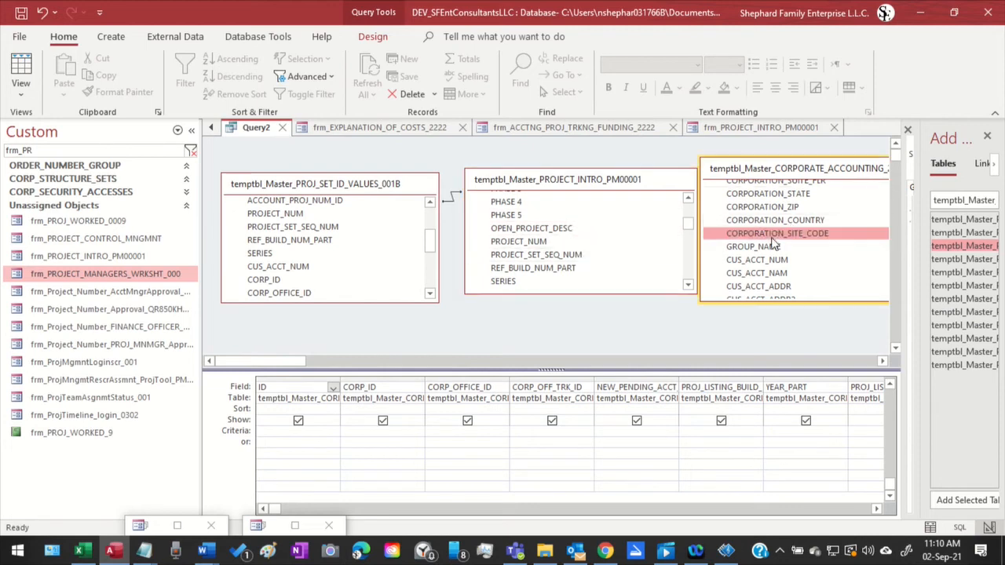
{"action": "scroll", "coordinate": [785, 236], "scroll_direction": "up", "scroll_amount": 2}
{"action": "scroll", "coordinate": [785, 235], "scroll_direction": "up", "scroll_amount": 5}
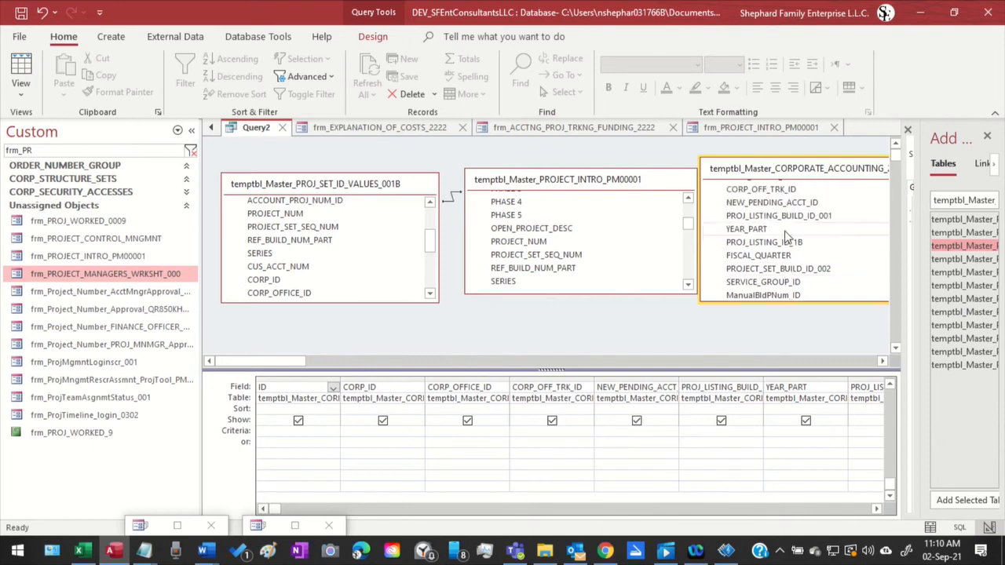
{"action": "scroll", "coordinate": [786, 236], "scroll_direction": "up", "scroll_amount": 1}
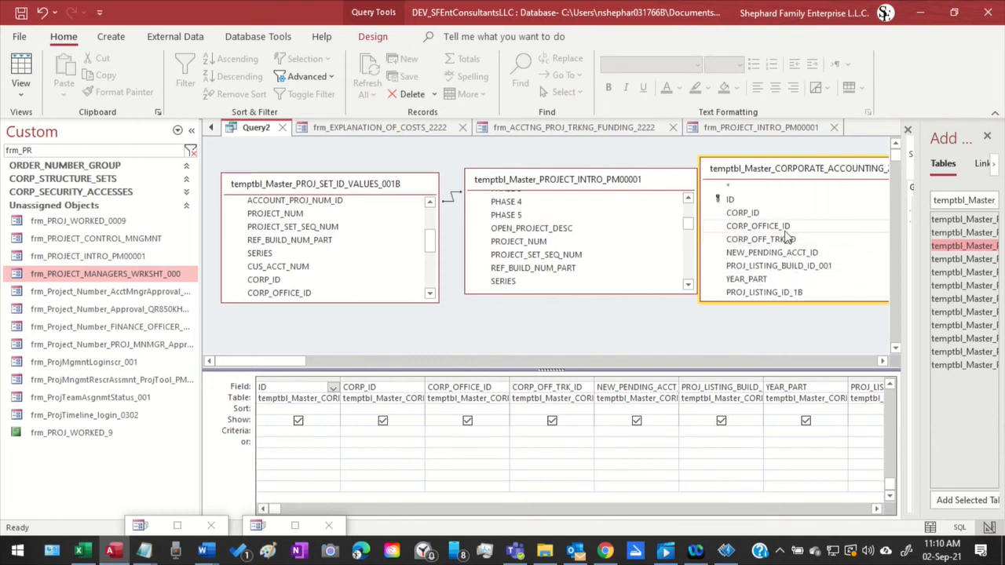
{"action": "scroll", "coordinate": [816, 238], "scroll_direction": "down", "scroll_amount": 1}
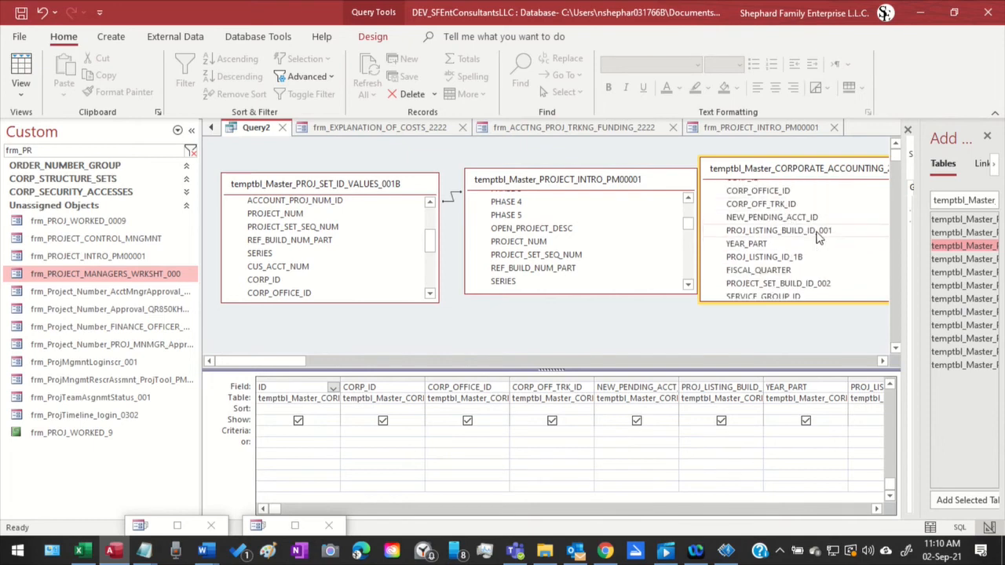
{"action": "scroll", "coordinate": [817, 238], "scroll_direction": "down", "scroll_amount": 1}
{"action": "scroll", "coordinate": [813, 220], "scroll_direction": "down", "scroll_amount": 1}
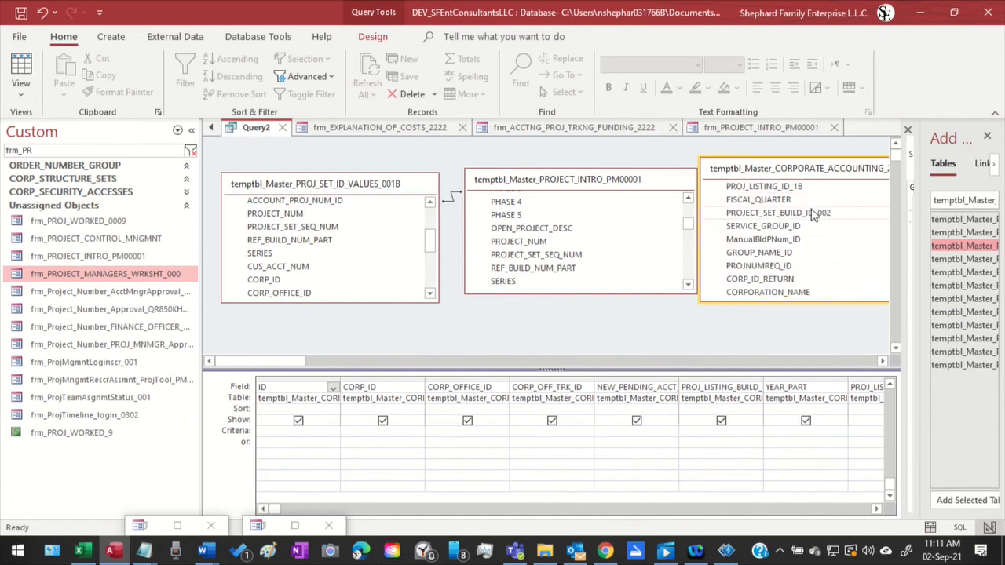
{"action": "scroll", "coordinate": [813, 217], "scroll_direction": "down", "scroll_amount": 1}
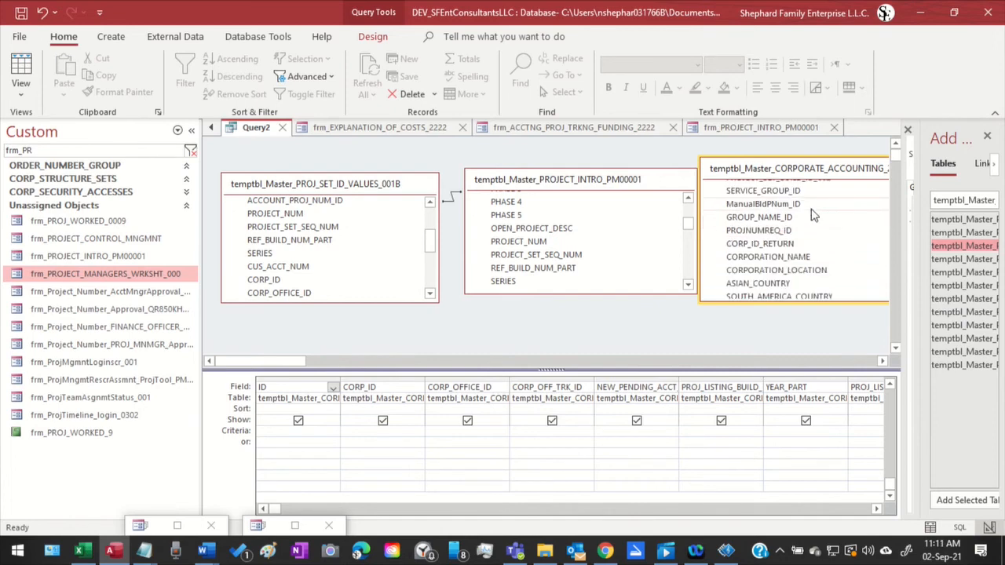
{"action": "scroll", "coordinate": [813, 216], "scroll_direction": "up", "scroll_amount": 5}
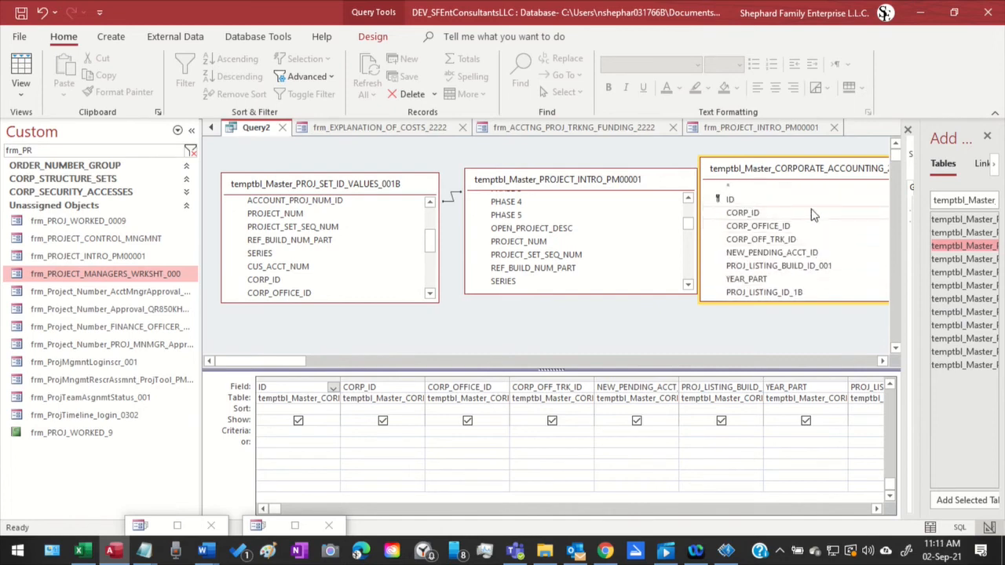
{"action": "scroll", "coordinate": [813, 216], "scroll_direction": "down", "scroll_amount": 4}
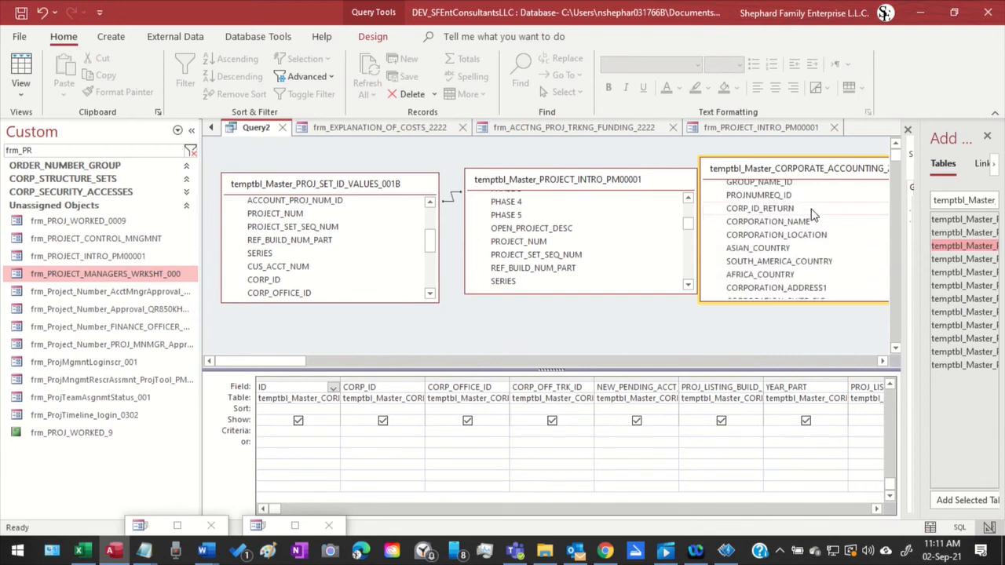
{"action": "scroll", "coordinate": [813, 216], "scroll_direction": "down", "scroll_amount": 1}
{"action": "scroll", "coordinate": [814, 214], "scroll_direction": "down", "scroll_amount": 3}
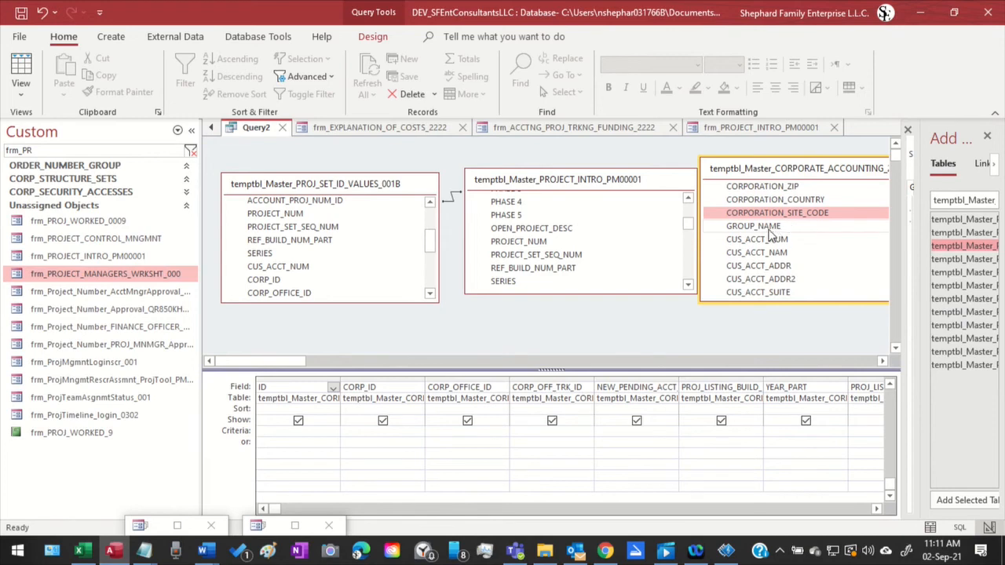
Search the project intro table's whole field list for a field matching CUS_ACCT_NUM of the corporate accounting table
{"action": "left_click", "coordinate": [762, 242]}
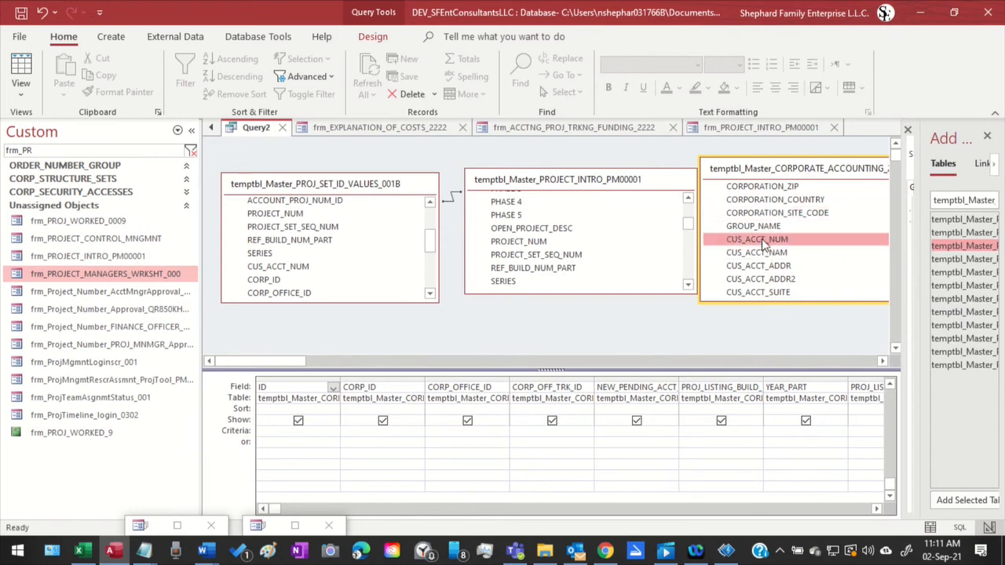
{"action": "left_click_drag", "start_coordinate": [761, 243], "coordinate": [578, 261]}
{"action": "scroll", "coordinate": [577, 256], "scroll_direction": "down", "scroll_amount": 2}
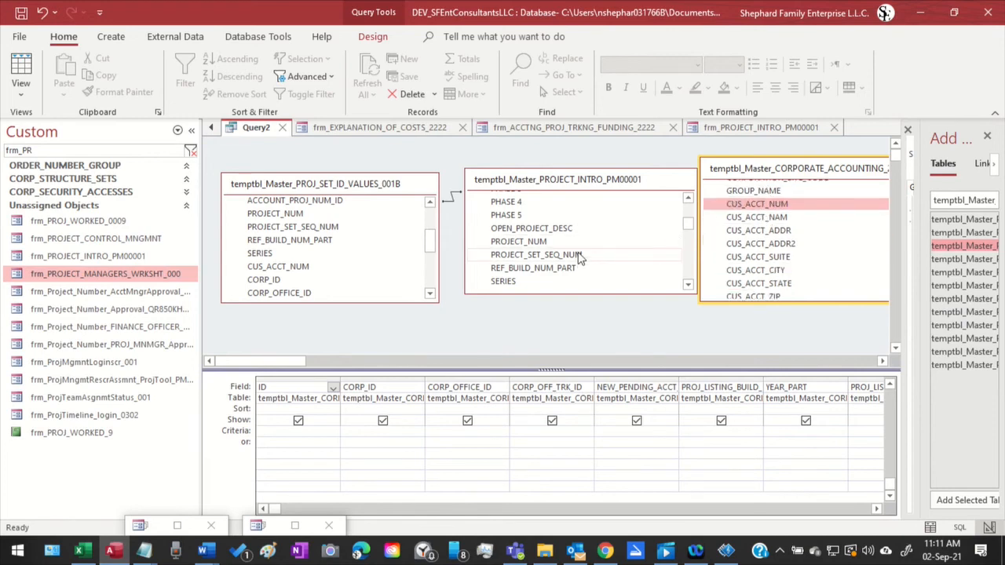
{"action": "left_click", "coordinate": [578, 254]}
{"action": "scroll", "coordinate": [578, 253], "scroll_direction": "down", "scroll_amount": 2}
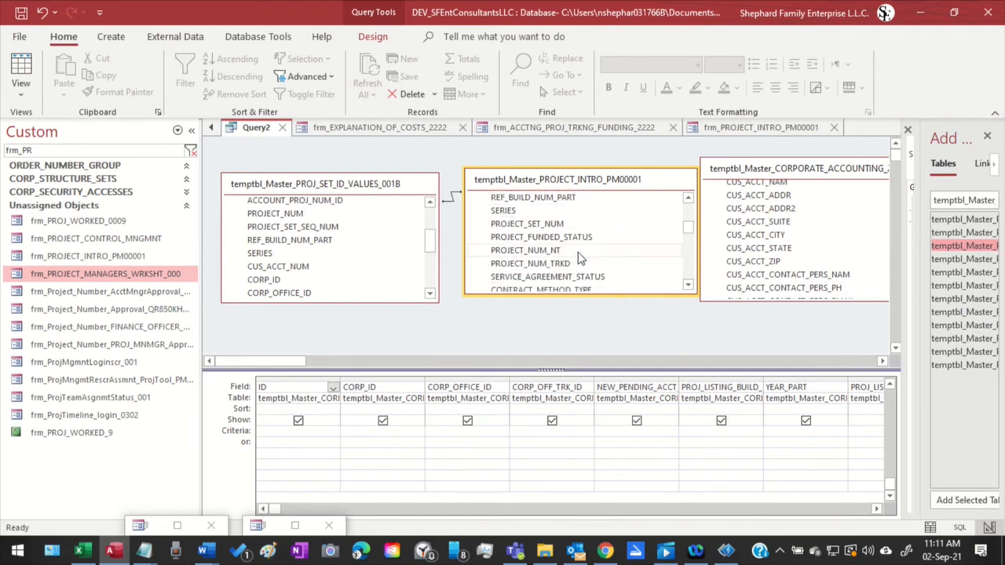
{"action": "scroll", "coordinate": [578, 259], "scroll_direction": "down", "scroll_amount": 2}
{"action": "scroll", "coordinate": [579, 257], "scroll_direction": "down", "scroll_amount": 4}
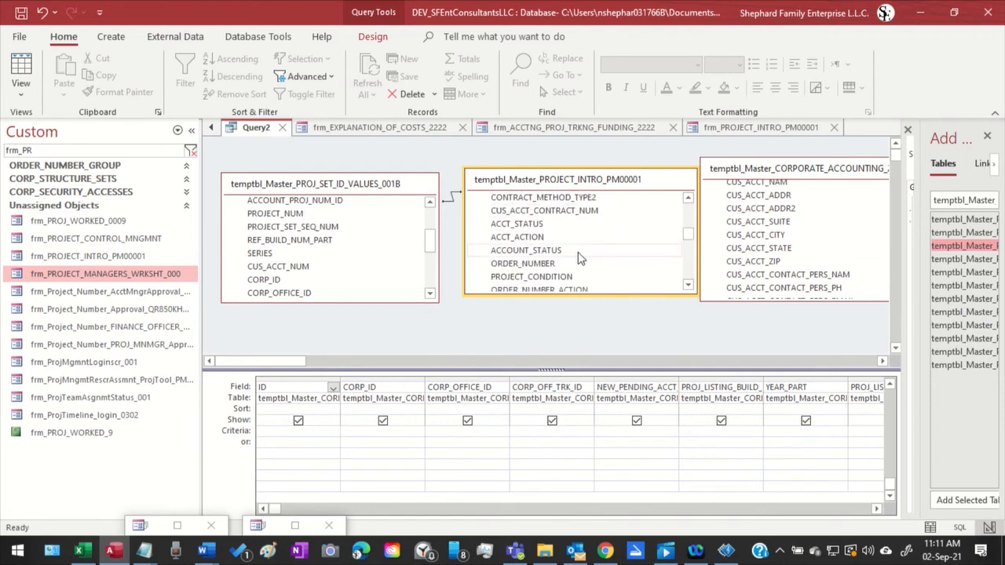
{"action": "scroll", "coordinate": [582, 253], "scroll_direction": "down", "scroll_amount": 4}
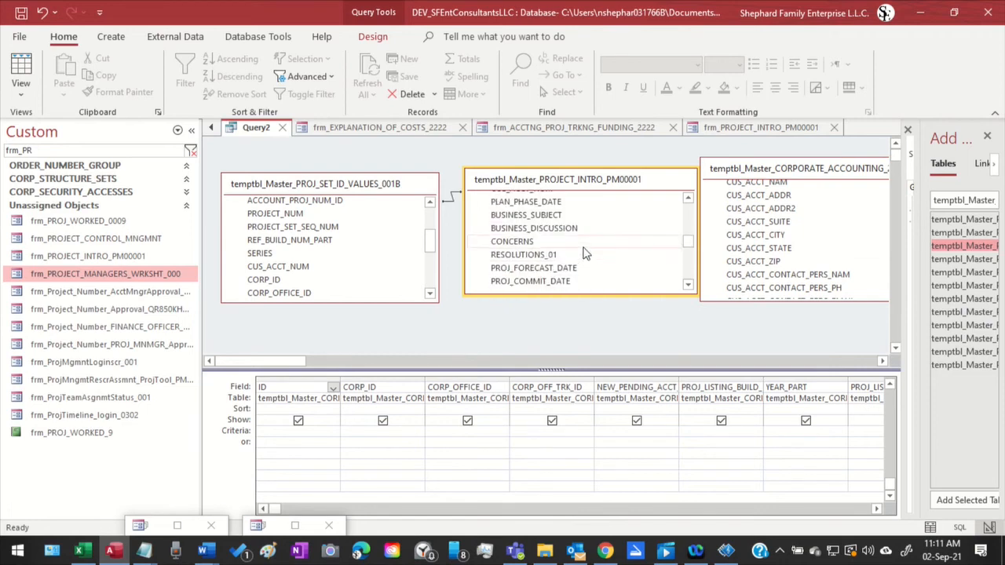
{"action": "scroll", "coordinate": [587, 244], "scroll_direction": "down", "scroll_amount": 3}
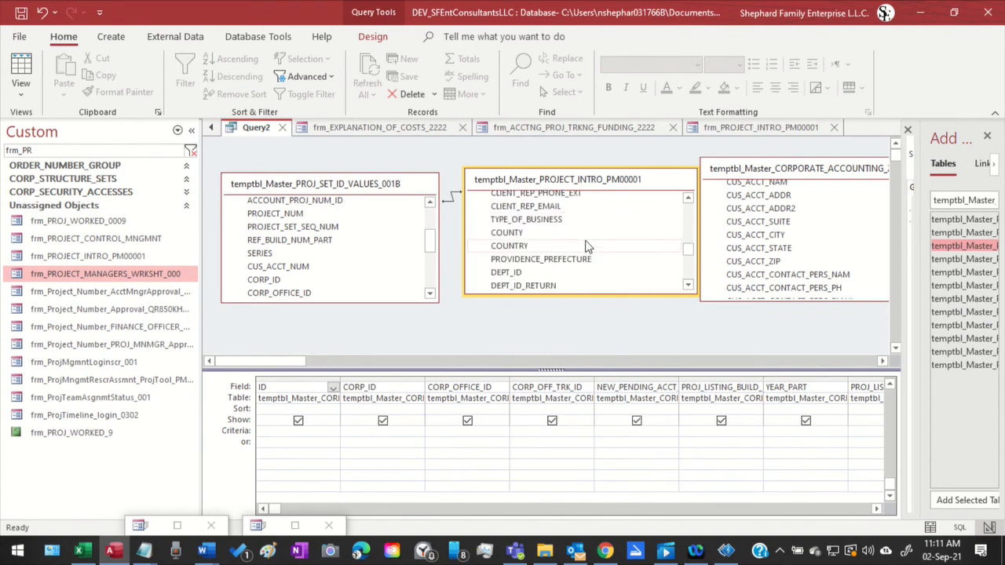
{"action": "scroll", "coordinate": [590, 239], "scroll_direction": "down", "scroll_amount": 2}
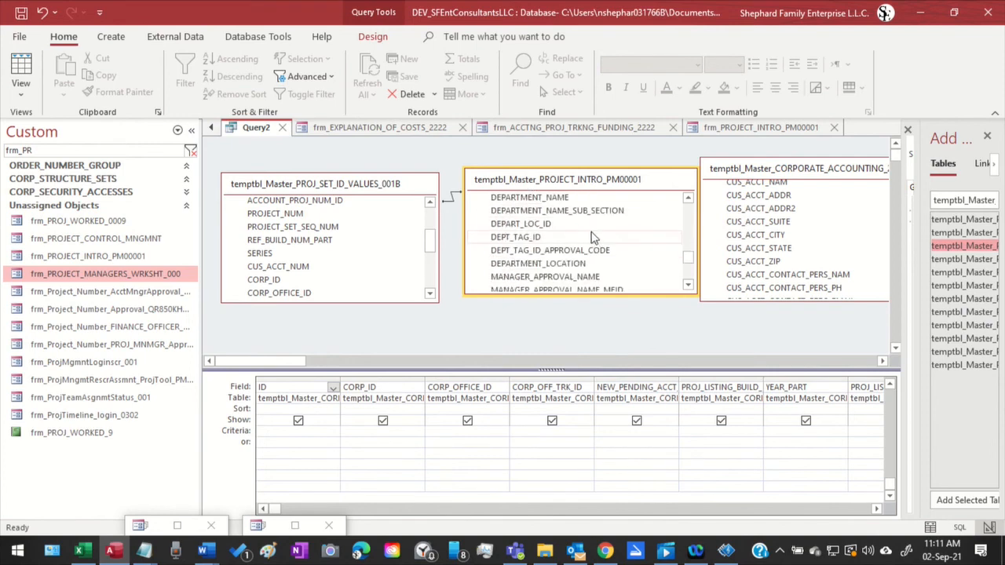
{"action": "scroll", "coordinate": [592, 237], "scroll_direction": "up", "scroll_amount": 2}
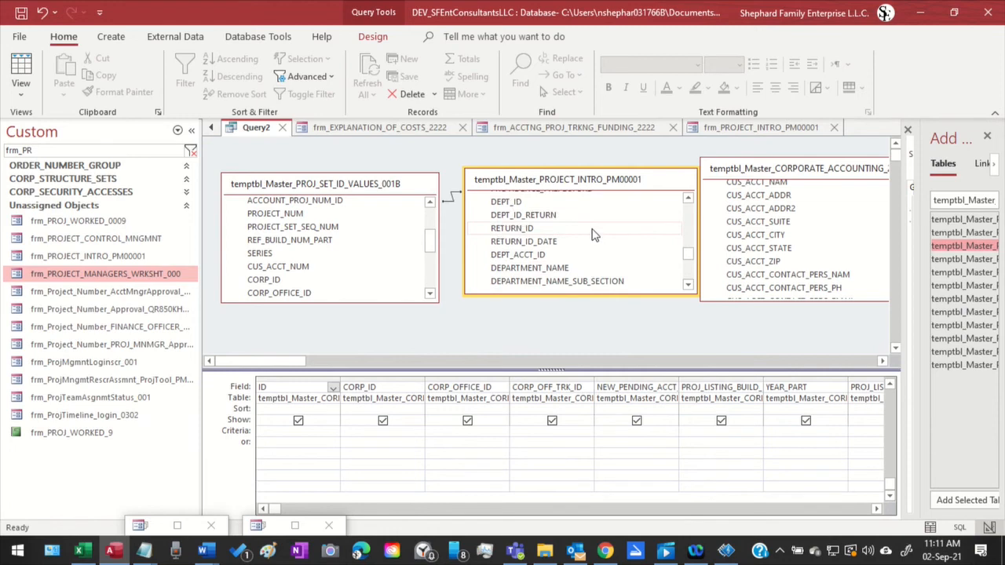
{"action": "scroll", "coordinate": [593, 235], "scroll_direction": "down", "scroll_amount": 5}
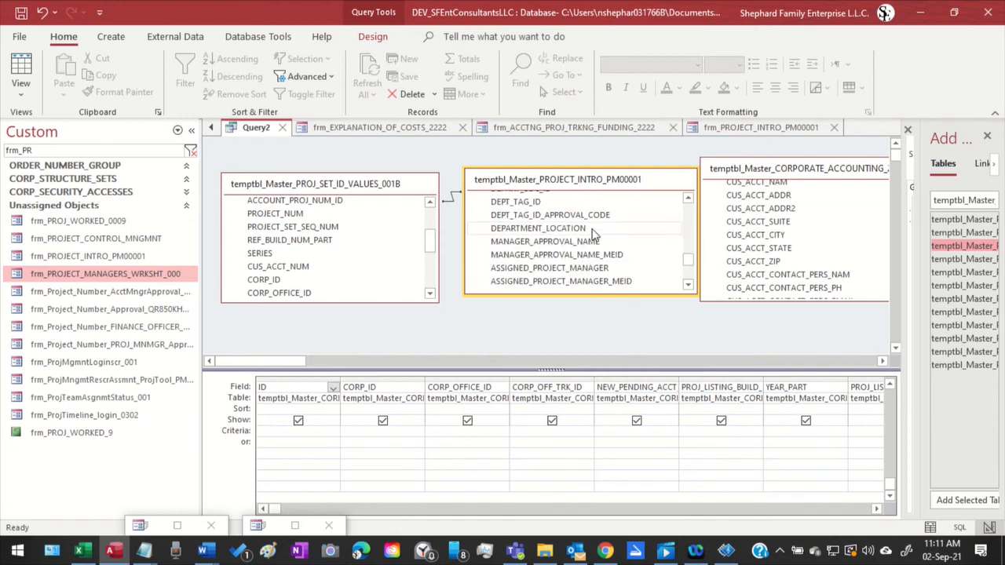
{"action": "scroll", "coordinate": [593, 235], "scroll_direction": "down", "scroll_amount": 6}
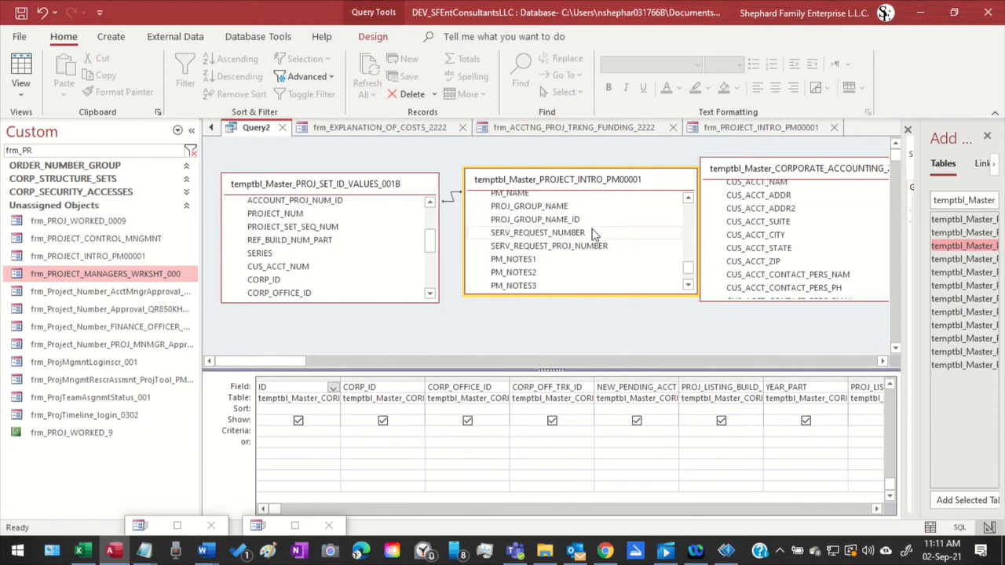
{"action": "scroll", "coordinate": [594, 235], "scroll_direction": "down", "scroll_amount": 1}
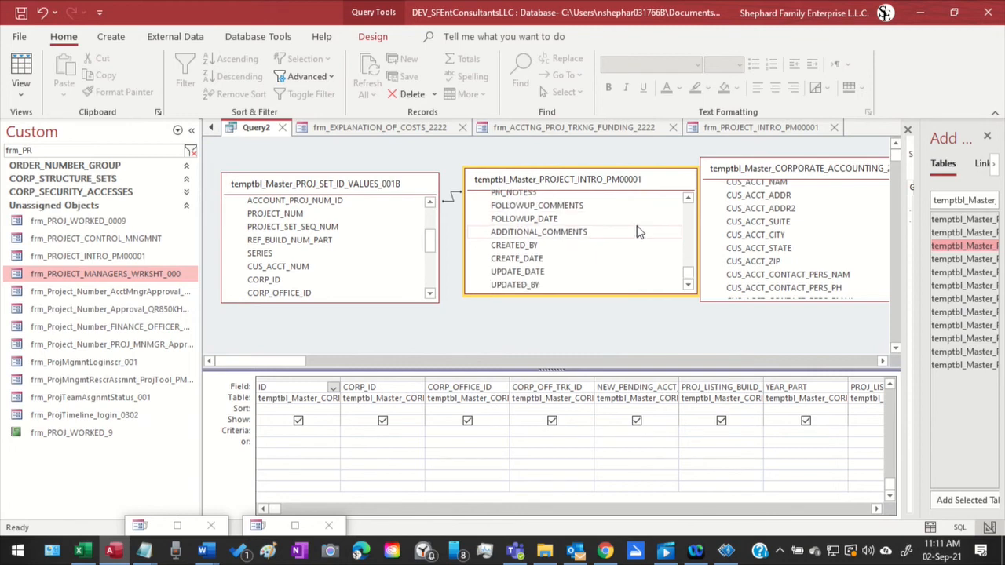
{"action": "scroll", "coordinate": [634, 232], "scroll_direction": "up", "scroll_amount": 10}
{"action": "scroll", "coordinate": [634, 258], "scroll_direction": "up", "scroll_amount": 12}
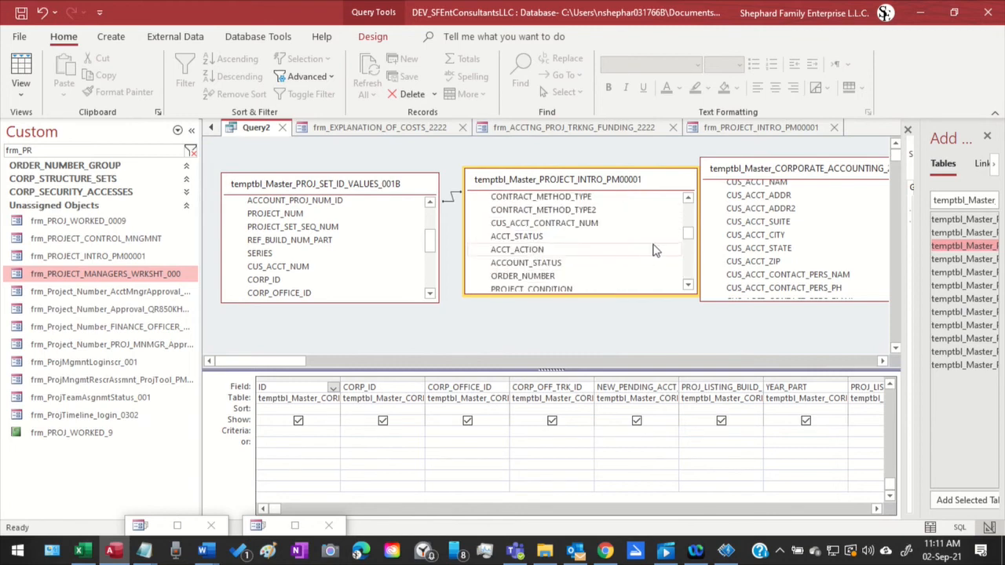
{"action": "scroll", "coordinate": [616, 232], "scroll_direction": "up", "scroll_amount": 4}
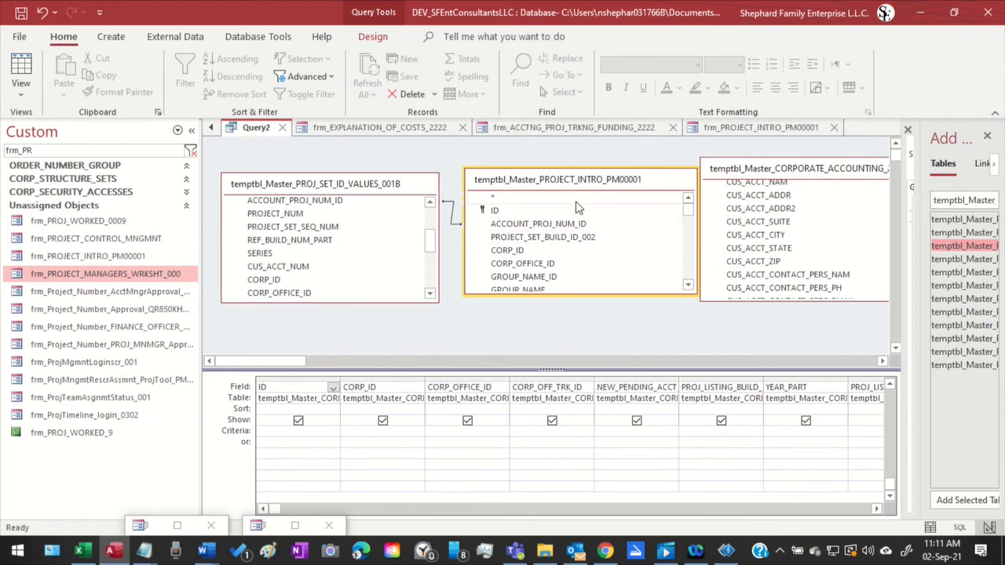
{"action": "left_click", "coordinate": [508, 250]}
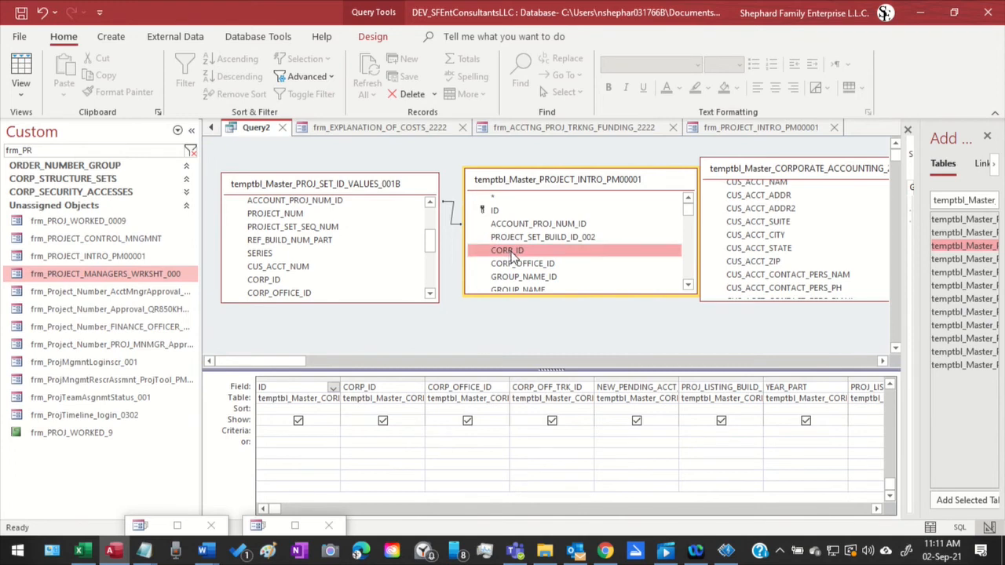
{"action": "scroll", "coordinate": [514, 259], "scroll_direction": "down", "scroll_amount": 2}
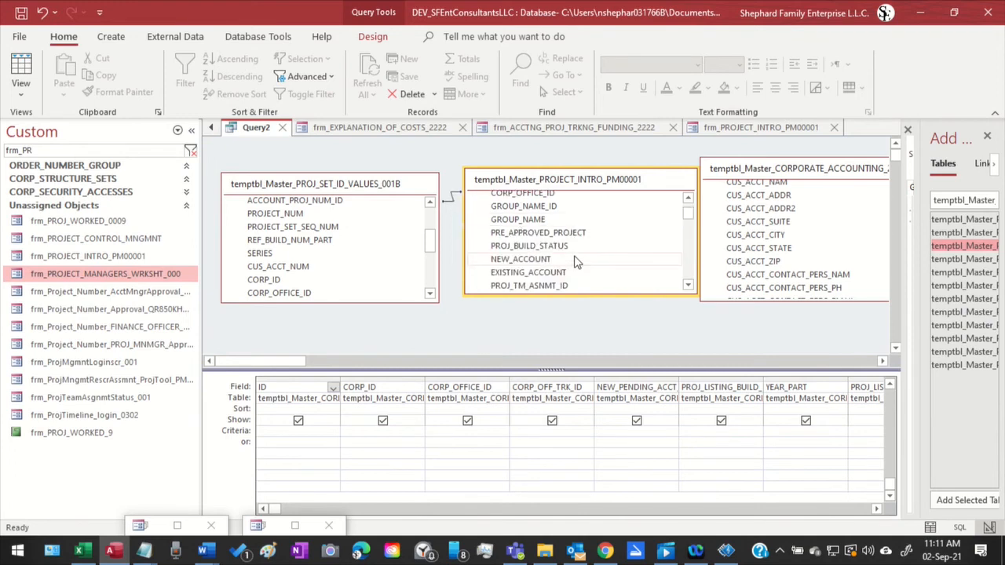
{"action": "scroll", "coordinate": [574, 261], "scroll_direction": "down", "scroll_amount": 2}
{"action": "scroll", "coordinate": [574, 262], "scroll_direction": "down", "scroll_amount": 1}
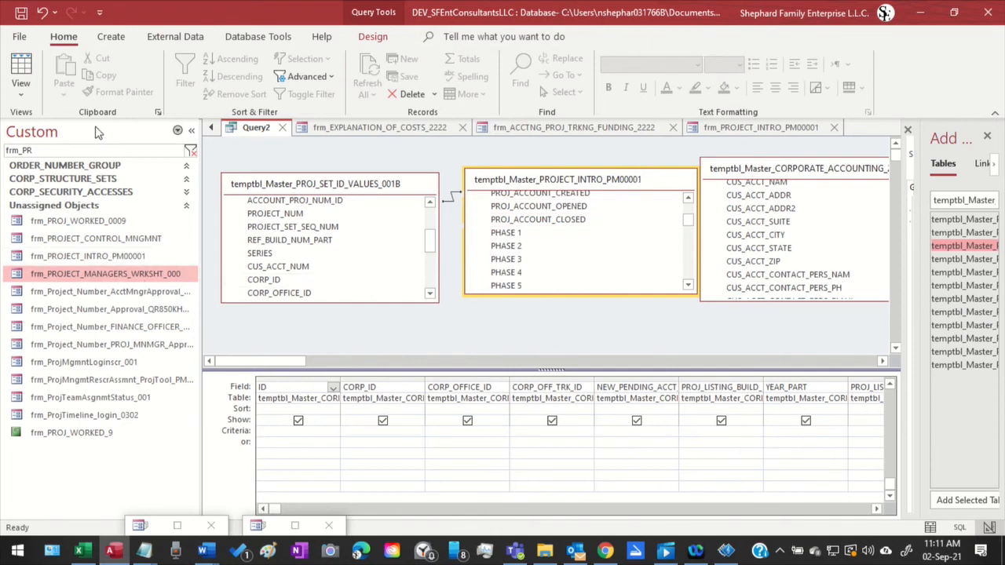
Filter the object list to temptbl_Master_PROJECT_INTRO_PM00001 and open that table in Design View
{"action": "left_click", "coordinate": [104, 150]}
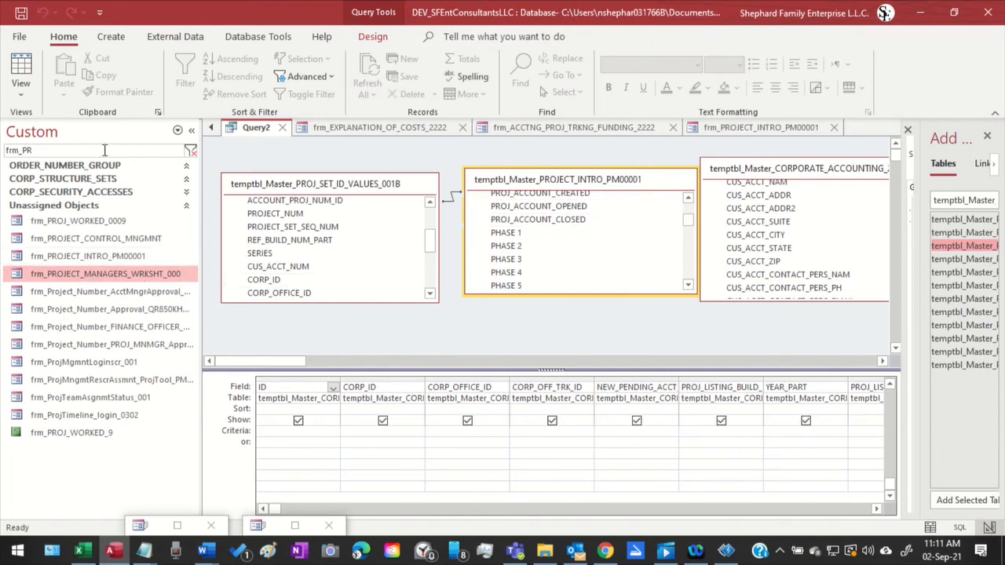
{"action": "left_click_drag", "start_coordinate": [105, 149], "coordinate": [2, 157]}
{"action": "type", "text": "temptbl_Master_PROJECT_INTRO_PM00001"}
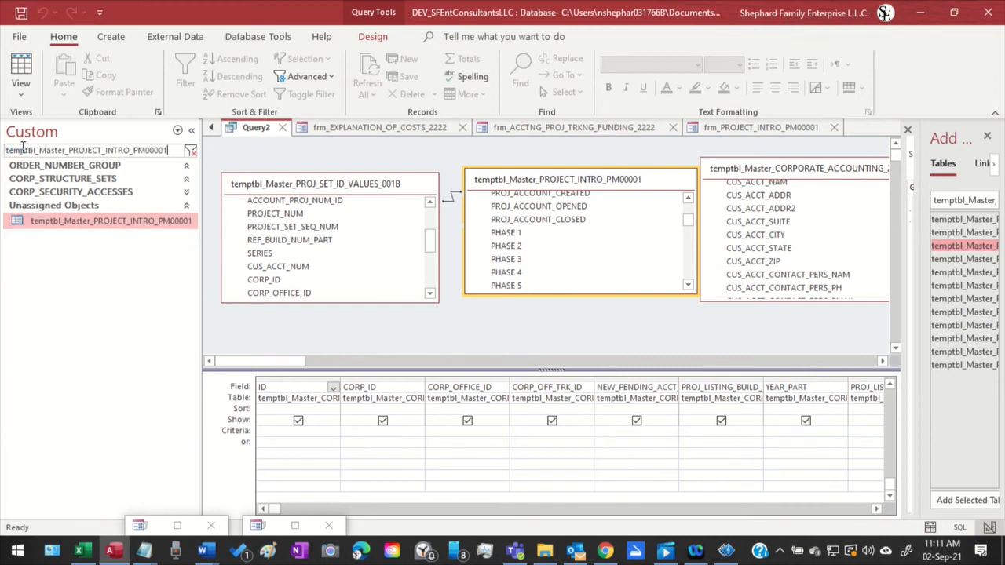
{"action": "right_click", "coordinate": [128, 223]}
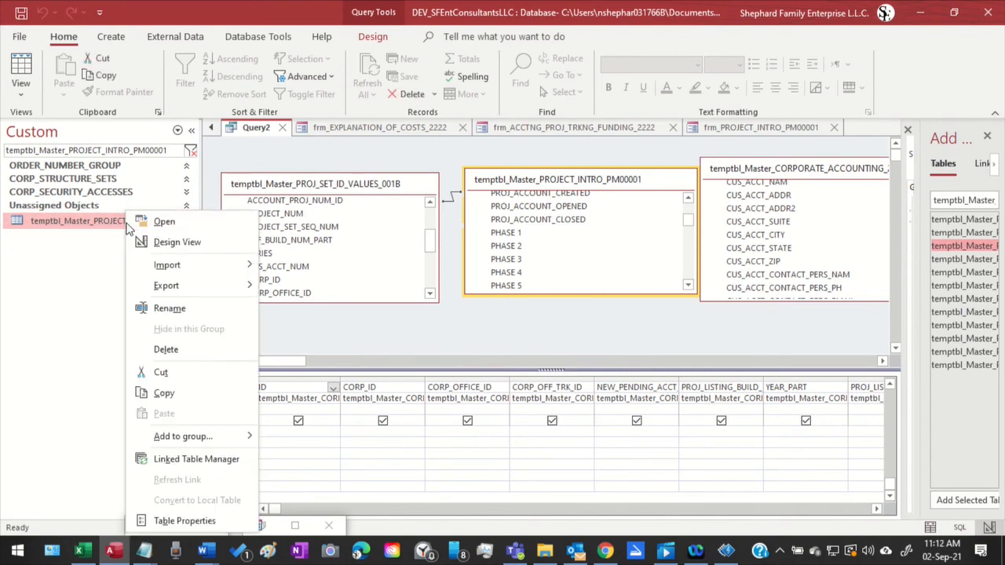
{"action": "left_click", "coordinate": [177, 241]}
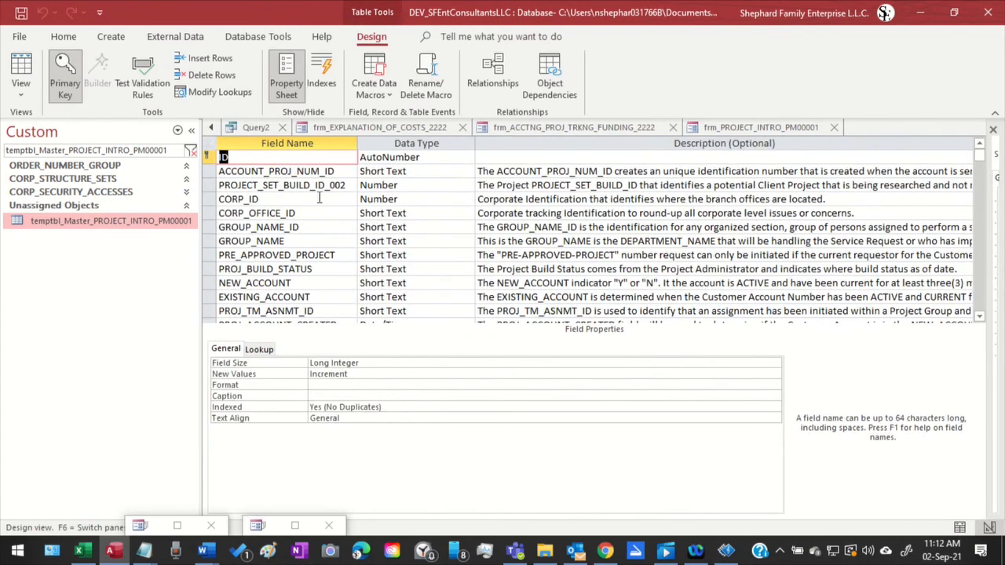
Look through all fields in the project intro table's design for CUS_ACCT_NUM and select that field name
{"action": "scroll", "coordinate": [319, 198], "scroll_direction": "down", "scroll_amount": 5}
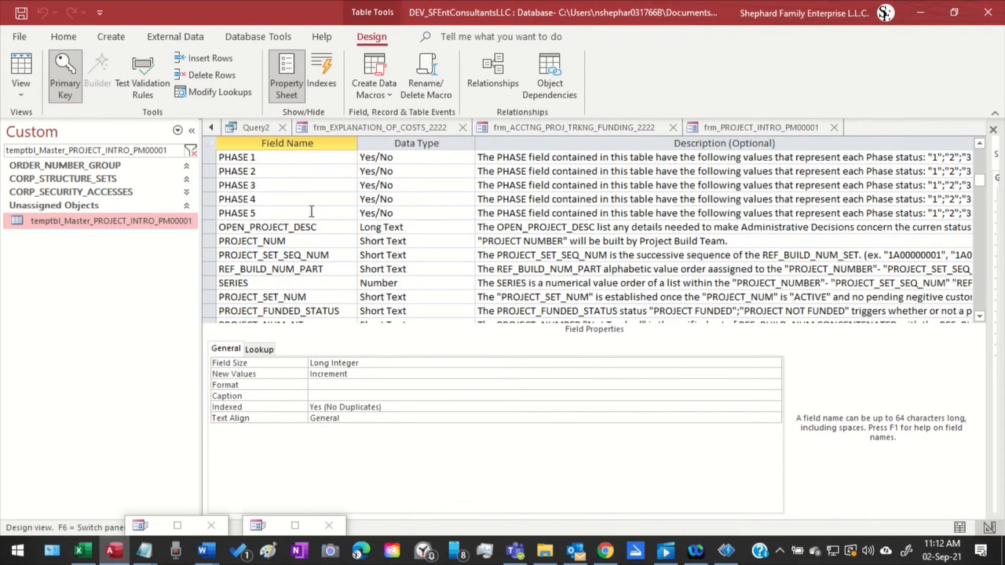
{"action": "scroll", "coordinate": [311, 212], "scroll_direction": "down", "scroll_amount": 4}
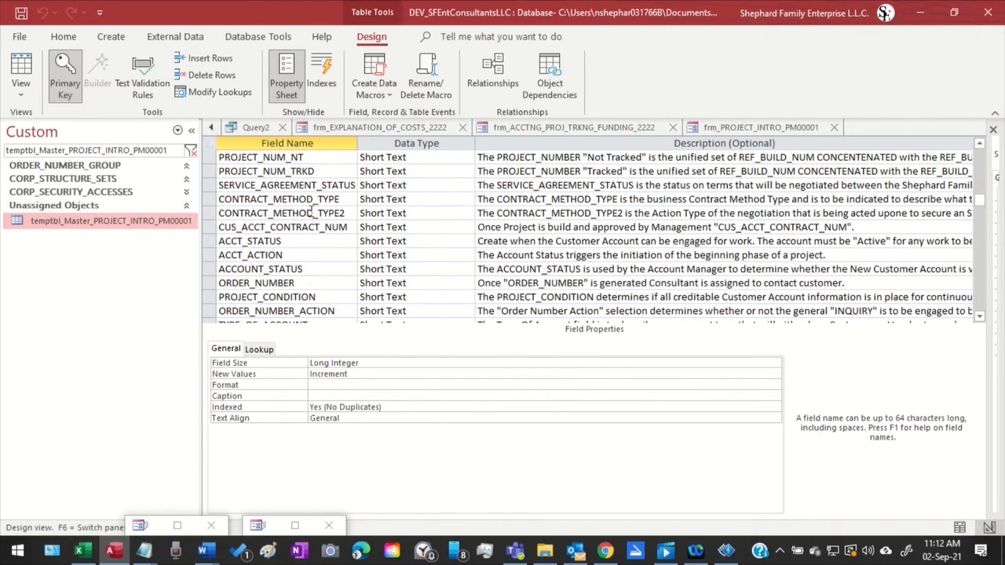
{"action": "scroll", "coordinate": [312, 207], "scroll_direction": "down", "scroll_amount": 3}
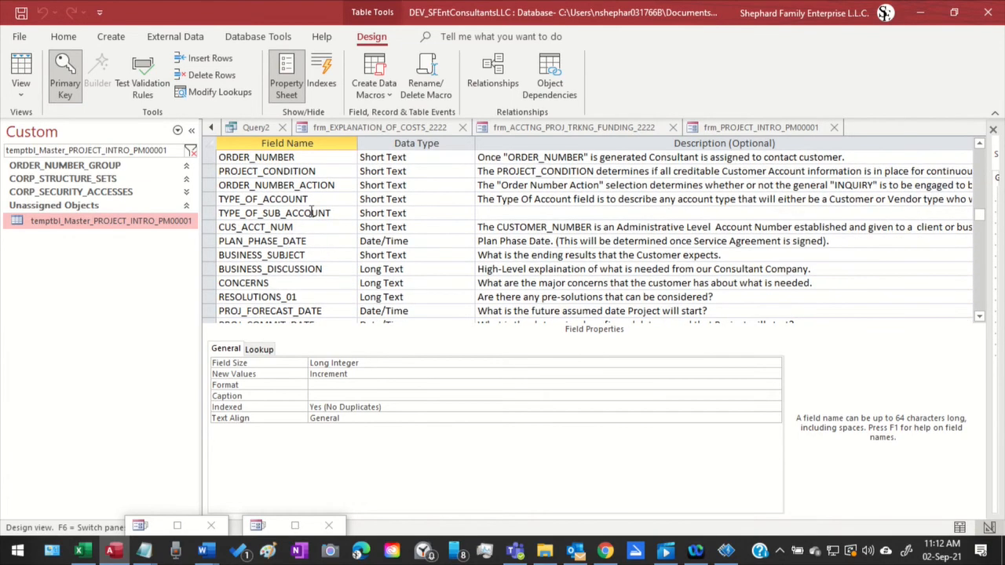
{"action": "scroll", "coordinate": [311, 211], "scroll_direction": "down", "scroll_amount": 8}
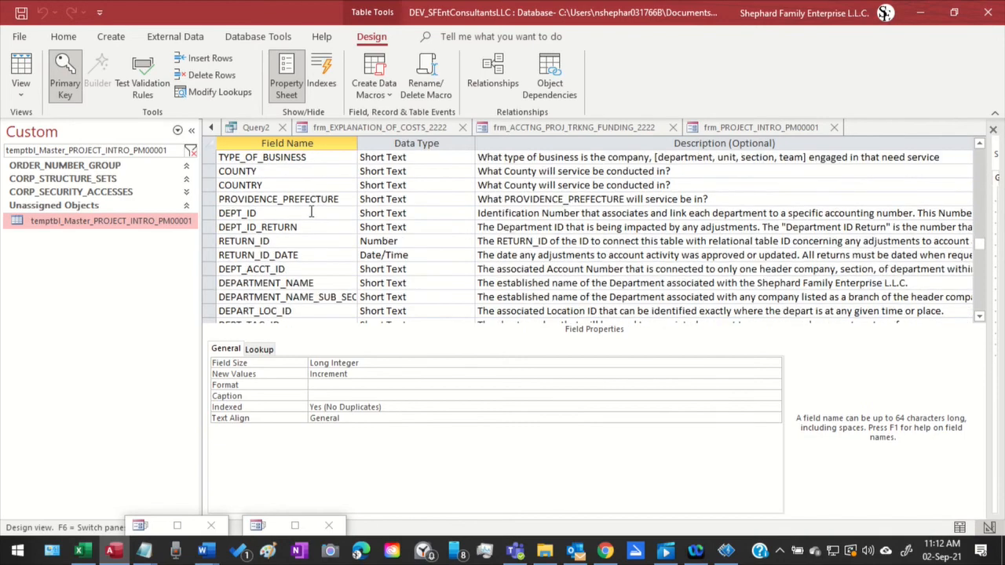
{"action": "scroll", "coordinate": [311, 211], "scroll_direction": "down", "scroll_amount": 4}
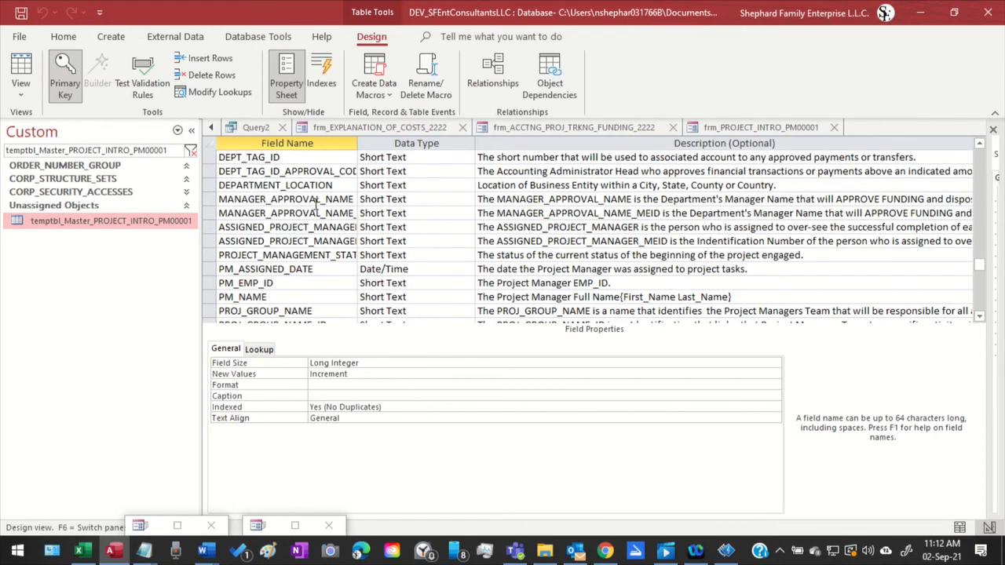
{"action": "scroll", "coordinate": [316, 205], "scroll_direction": "down", "scroll_amount": 2}
{"action": "scroll", "coordinate": [316, 205], "scroll_direction": "down", "scroll_amount": 3}
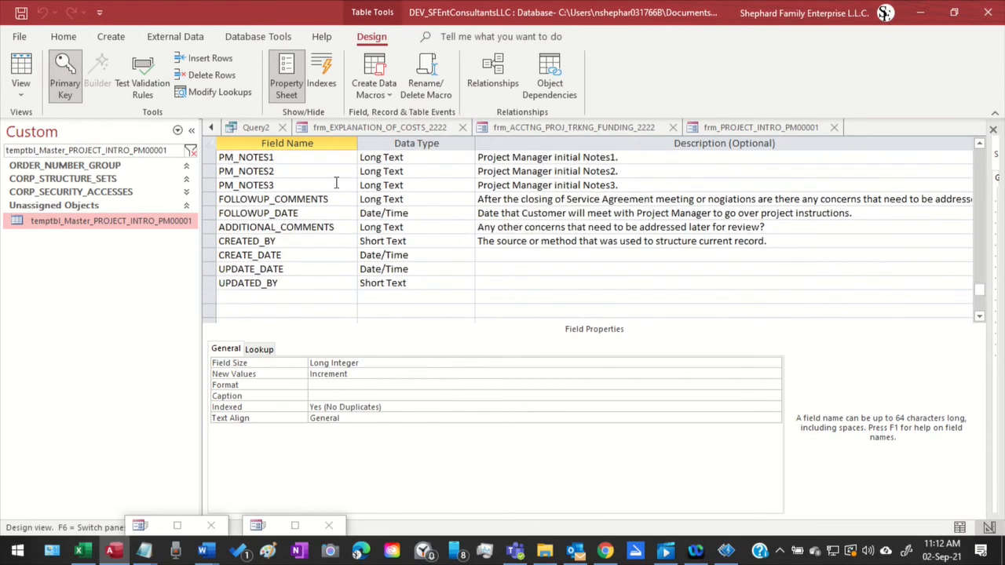
{"action": "scroll", "coordinate": [335, 183], "scroll_direction": "up", "scroll_amount": 15}
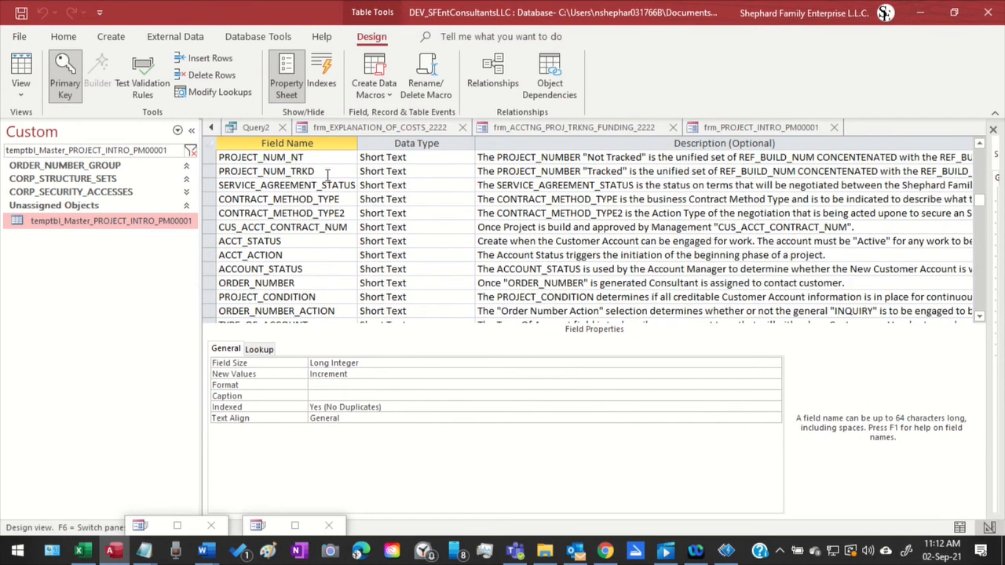
{"action": "scroll", "coordinate": [321, 181], "scroll_direction": "down", "scroll_amount": 1}
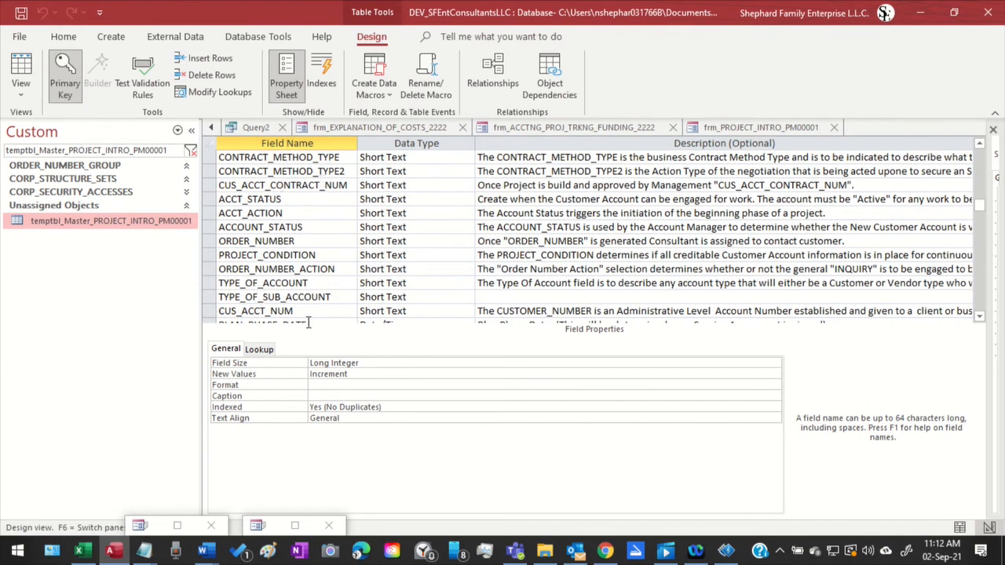
{"action": "left_click_drag", "start_coordinate": [310, 312], "coordinate": [174, 323]}
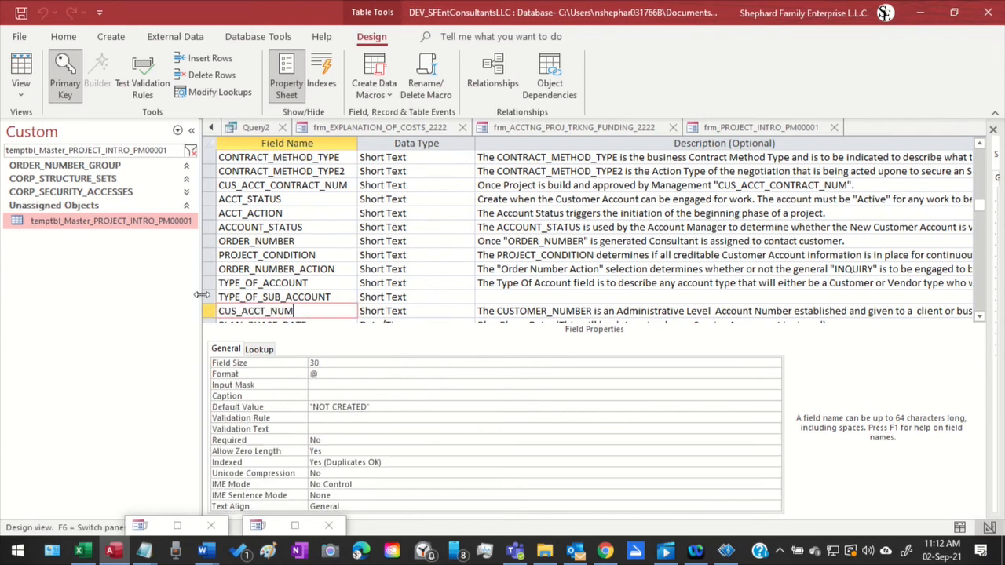
Return to Query2, shift the project intro table slightly toward the set ID values table, and select its CUS_ACCT_NUM field
{"action": "left_click", "coordinate": [247, 130]}
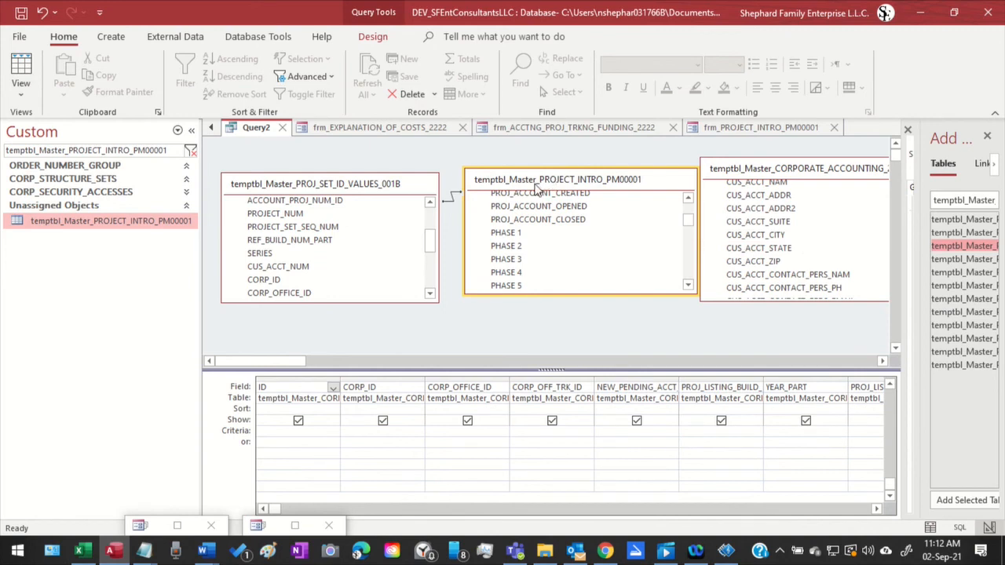
{"action": "left_click_drag", "start_coordinate": [536, 189], "coordinate": [528, 184]}
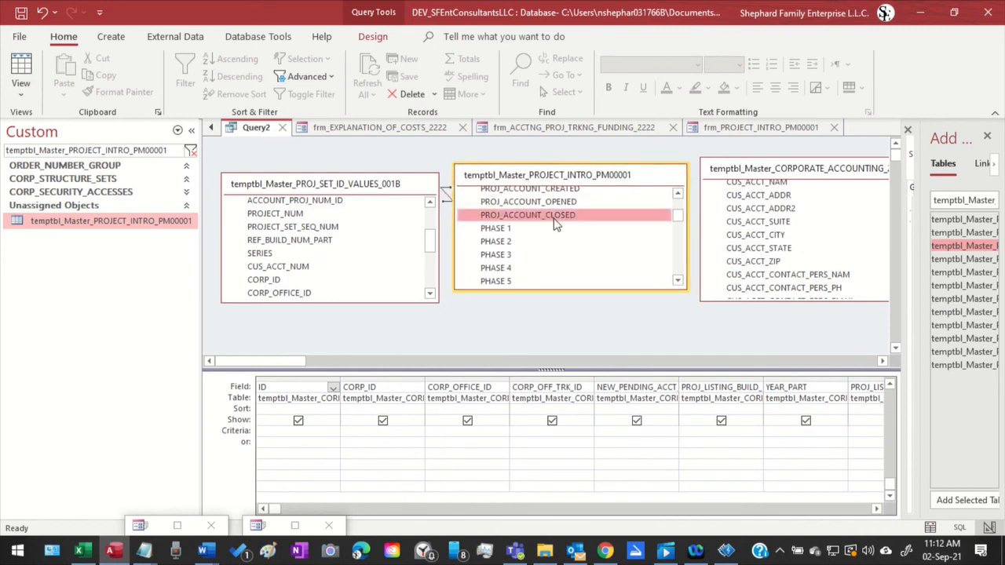
{"action": "scroll", "coordinate": [556, 224], "scroll_direction": "down", "scroll_amount": 3}
{"action": "scroll", "coordinate": [554, 224], "scroll_direction": "down", "scroll_amount": 2}
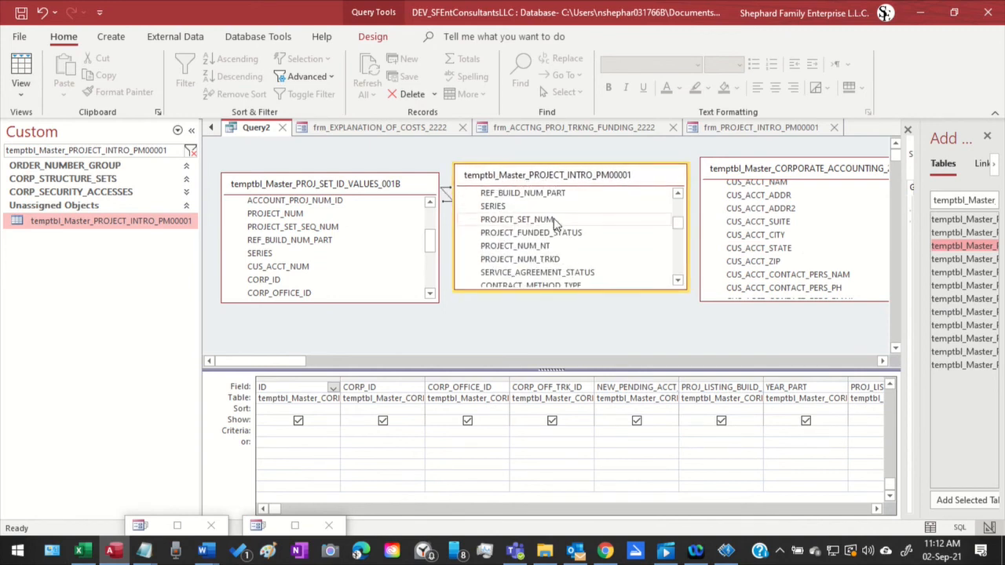
{"action": "scroll", "coordinate": [554, 225], "scroll_direction": "down", "scroll_amount": 4}
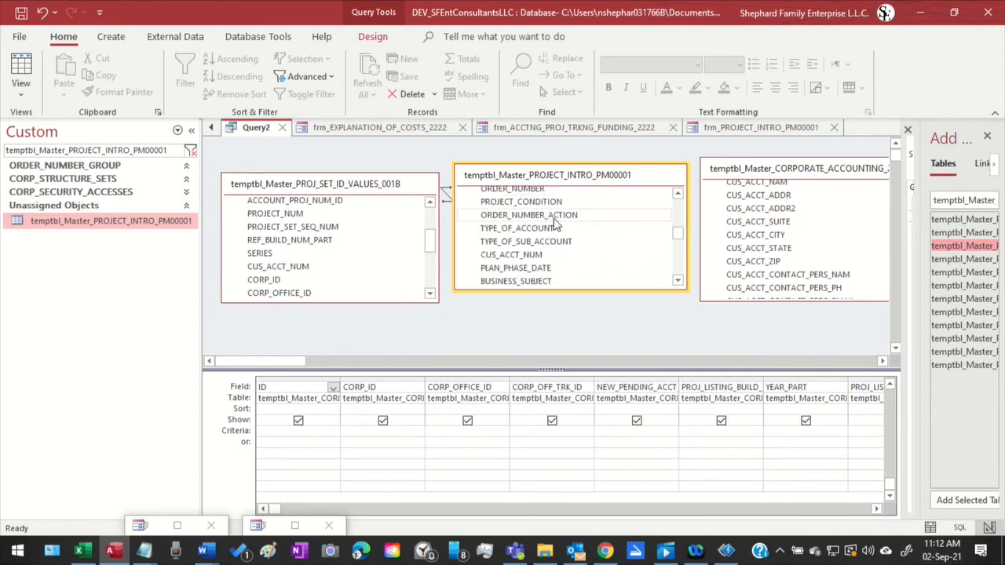
{"action": "left_click", "coordinate": [518, 256]}
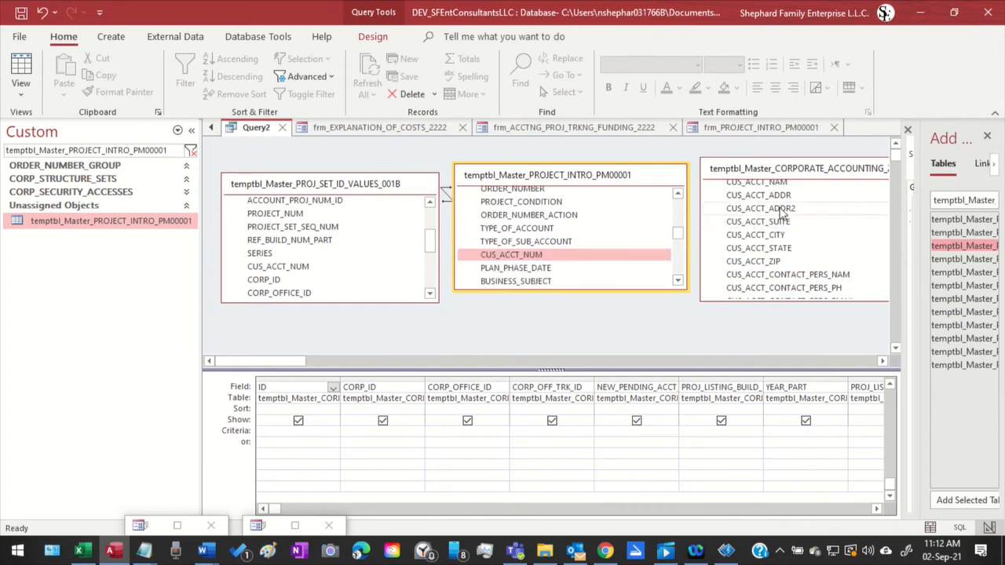
Link CUS_ACCT_NUM of the project intro table to CUS_ACCT_NUM of the corporate accounting table and space the two tables apart
{"action": "left_click_drag", "start_coordinate": [814, 173], "coordinate": [744, 161]}
{"action": "left_click", "coordinate": [831, 175]}
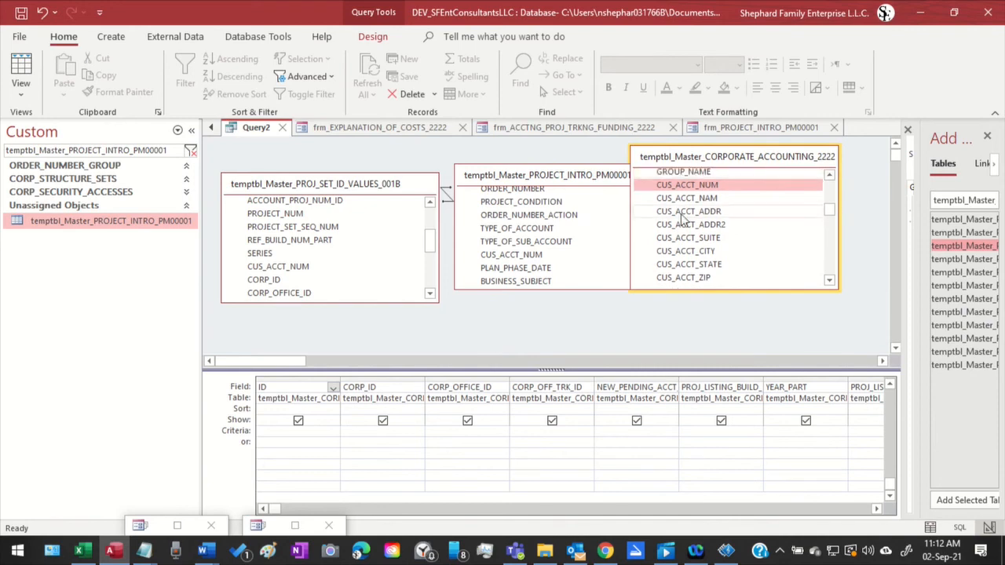
{"action": "left_click_drag", "start_coordinate": [542, 261], "coordinate": [714, 261]}
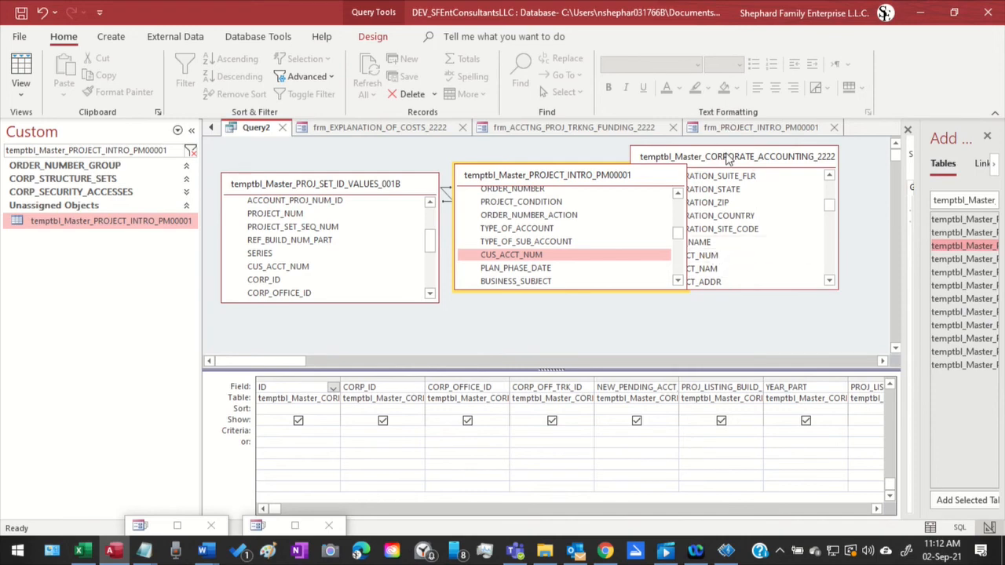
{"action": "left_click_drag", "start_coordinate": [736, 157], "coordinate": [760, 175]}
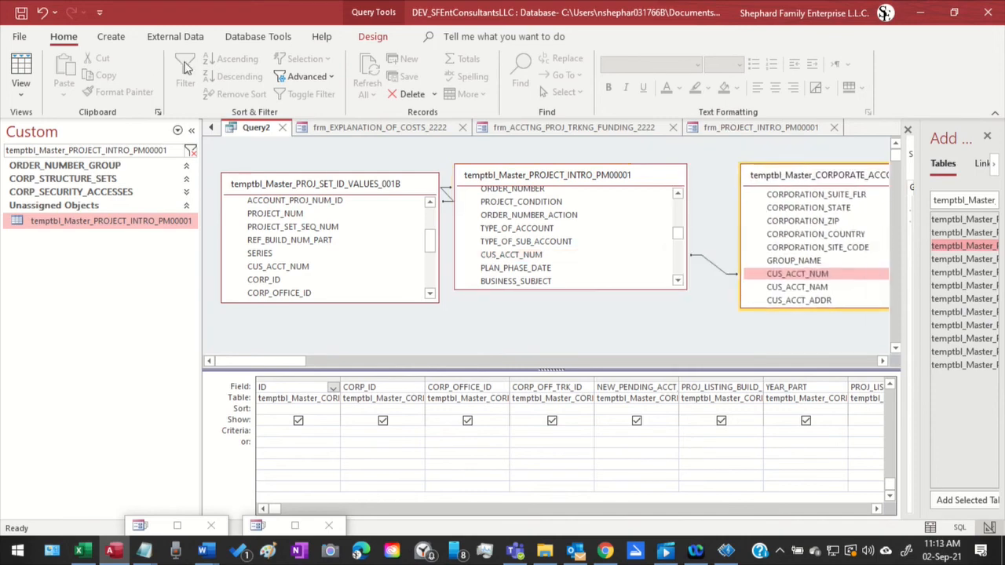
Try to run Query2 with the newly linked tables
{"action": "left_click", "coordinate": [373, 36]}
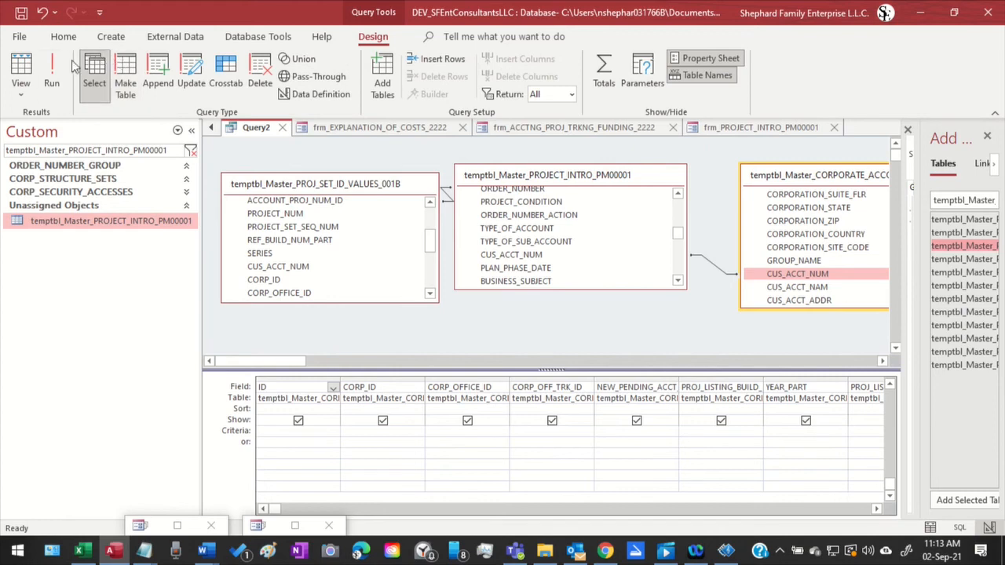
{"action": "left_click", "coordinate": [51, 74]}
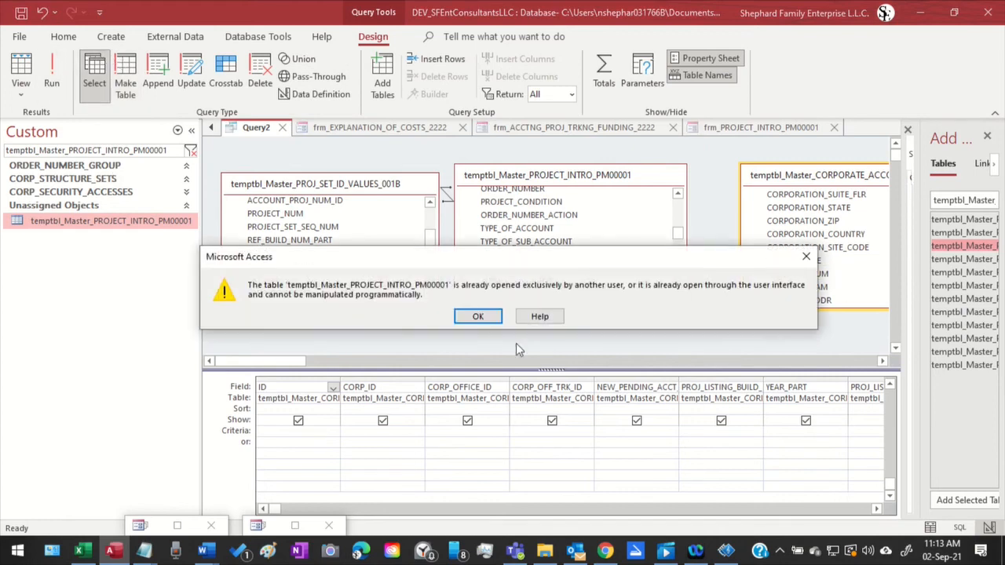
{"action": "left_click", "coordinate": [475, 318]}
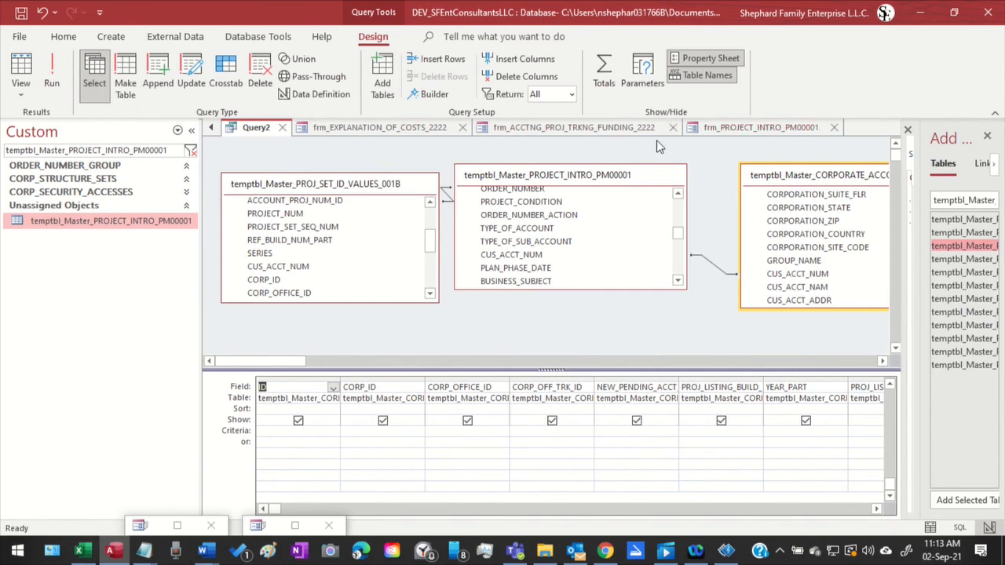
Check the minimized Customer Accounting Worksheet and Account Approvals form and minimize it again
{"action": "left_click", "coordinate": [296, 524]}
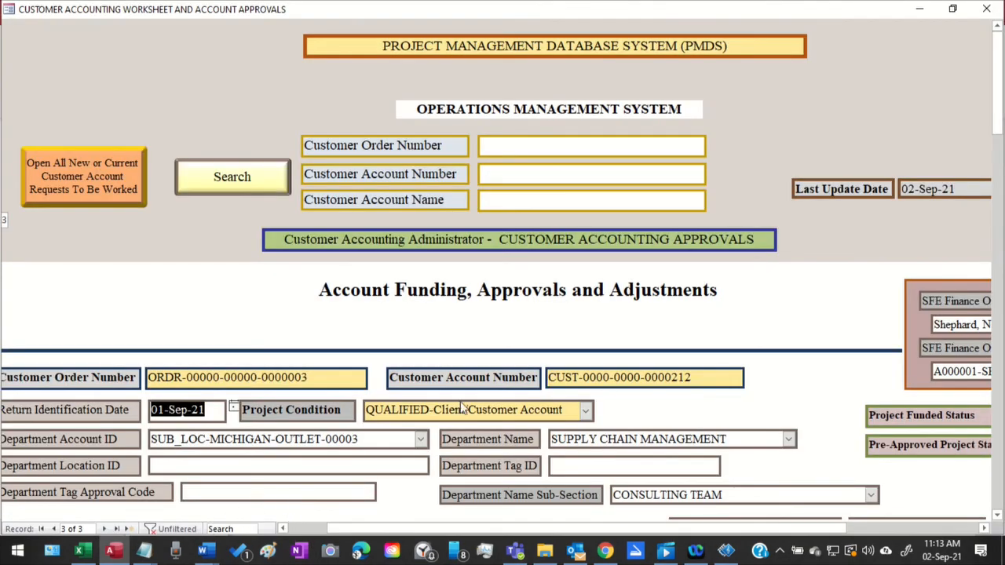
{"action": "left_click", "coordinate": [921, 9]}
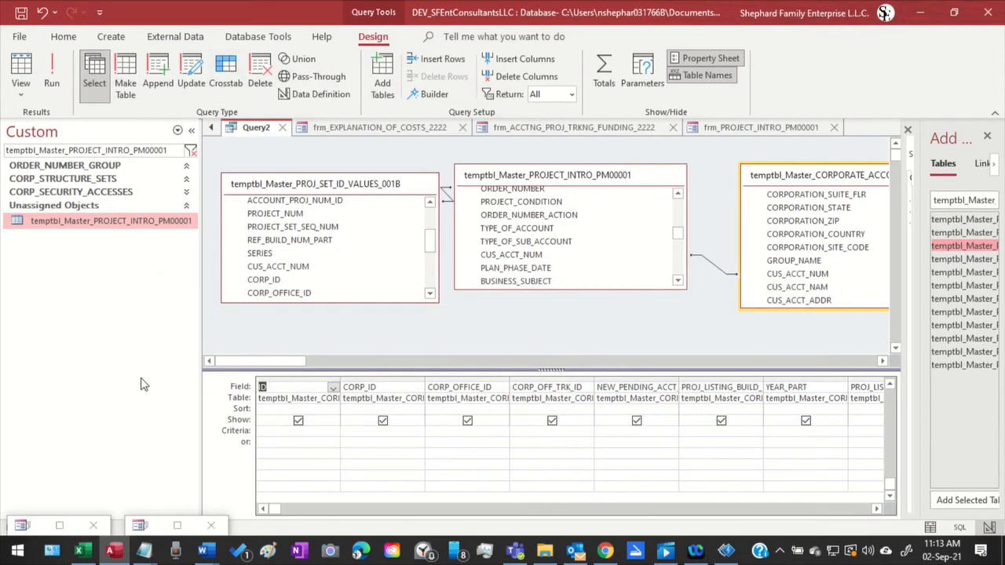
{"action": "left_click", "coordinate": [57, 525]}
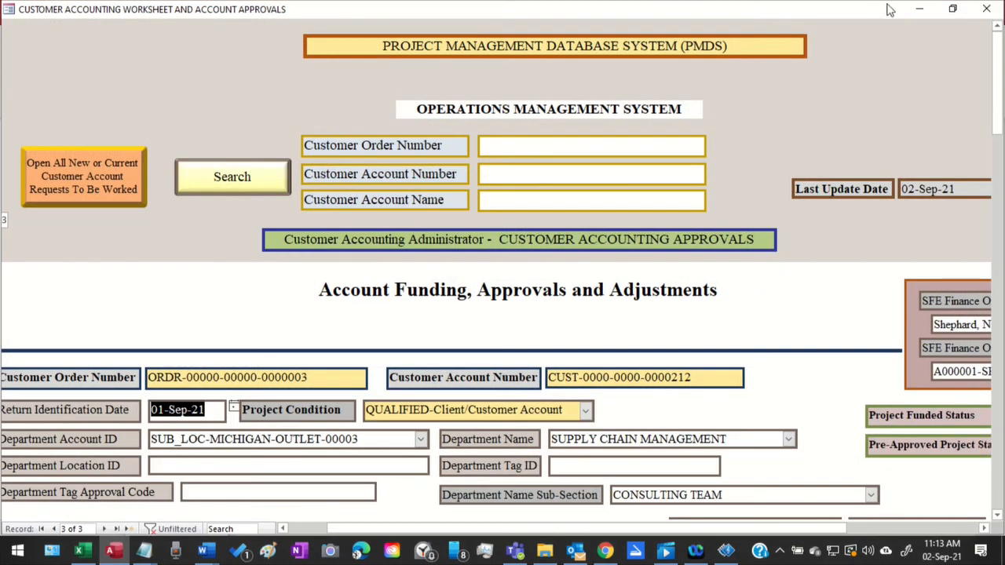
{"action": "left_click", "coordinate": [919, 10]}
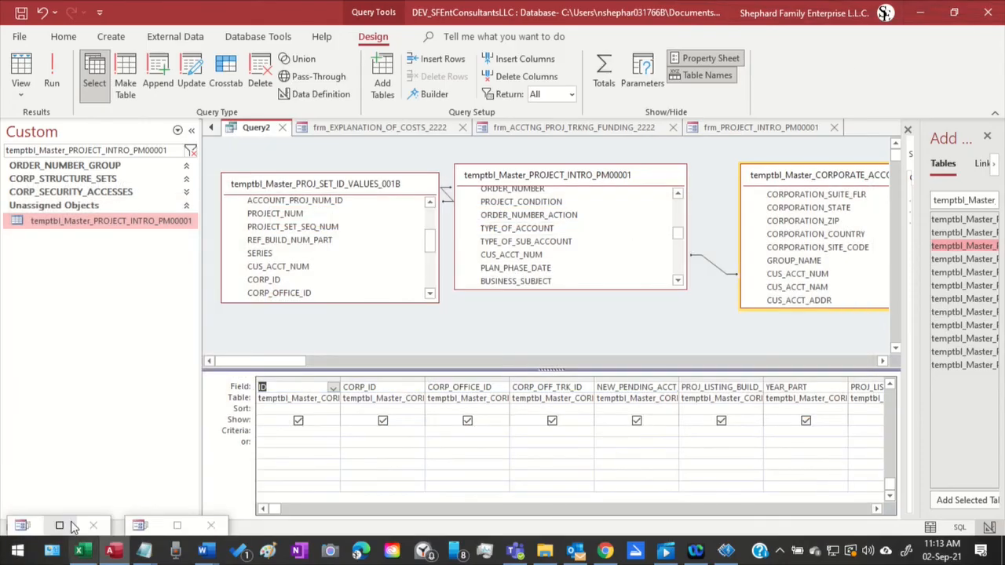
Restore the Project Management Assignments Worksheet form and switch it to Design View
{"action": "left_click", "coordinate": [177, 525]}
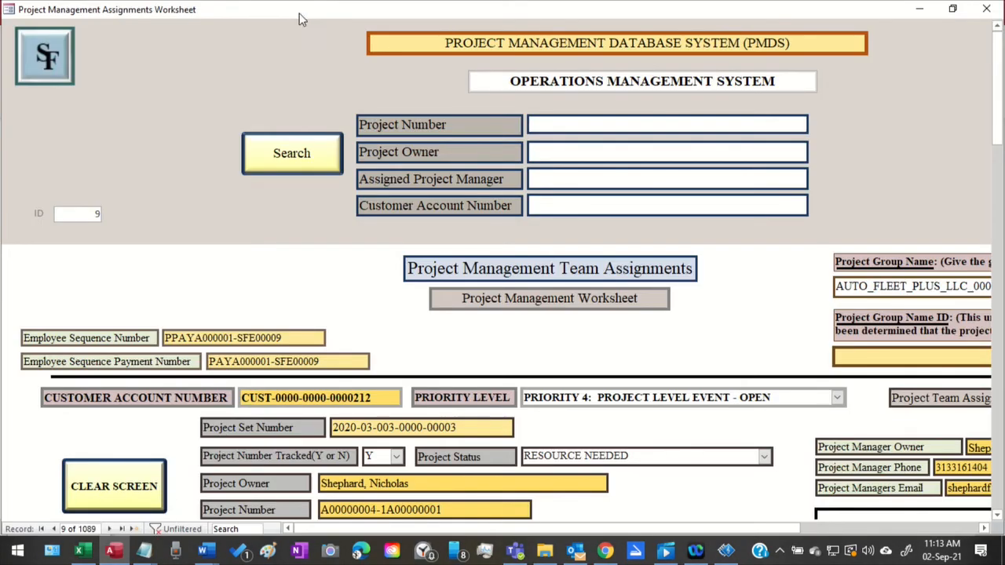
{"action": "right_click", "coordinate": [303, 11]}
{"action": "left_click", "coordinate": [319, 106]}
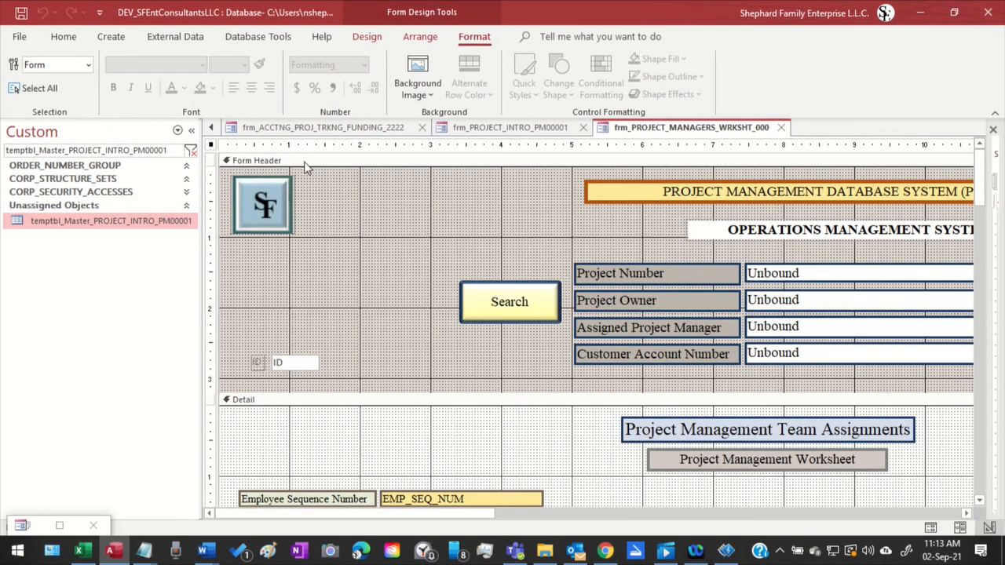
Go back to Query2 from the project managers worksheet design and try to run the query again
{"action": "left_click", "coordinate": [212, 128]}
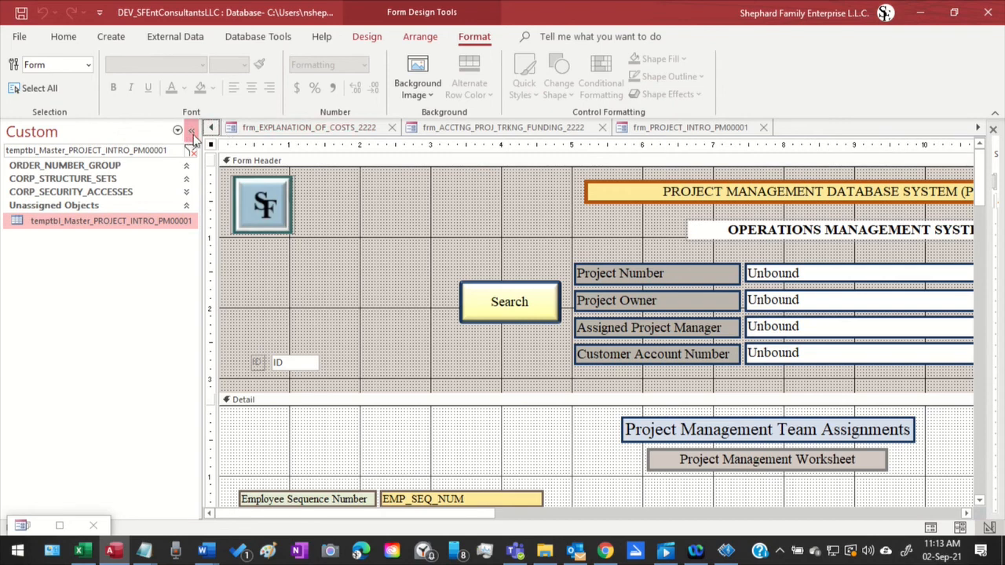
{"action": "left_click", "coordinate": [212, 127]}
{"action": "left_click", "coordinate": [256, 128]}
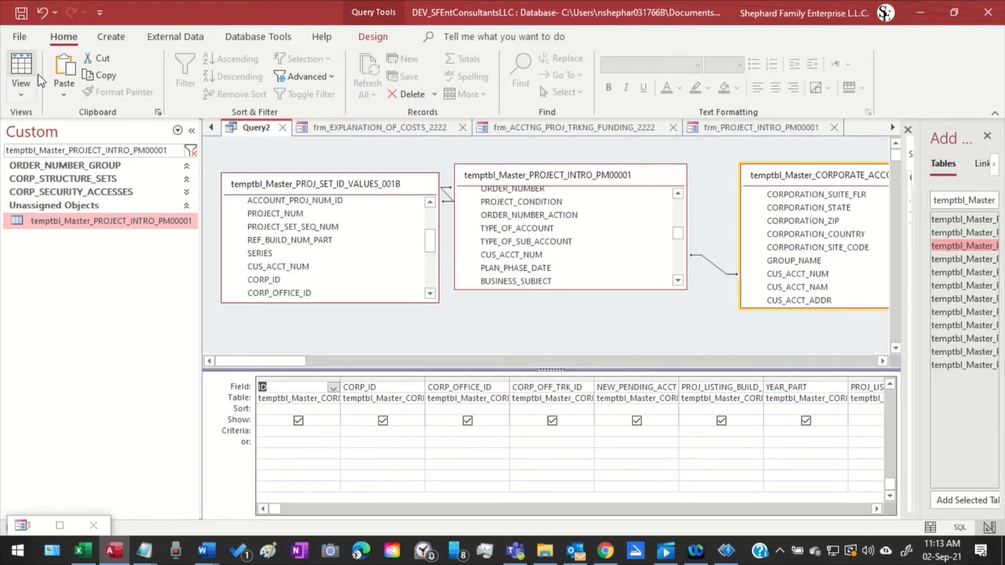
{"action": "left_click", "coordinate": [377, 39]}
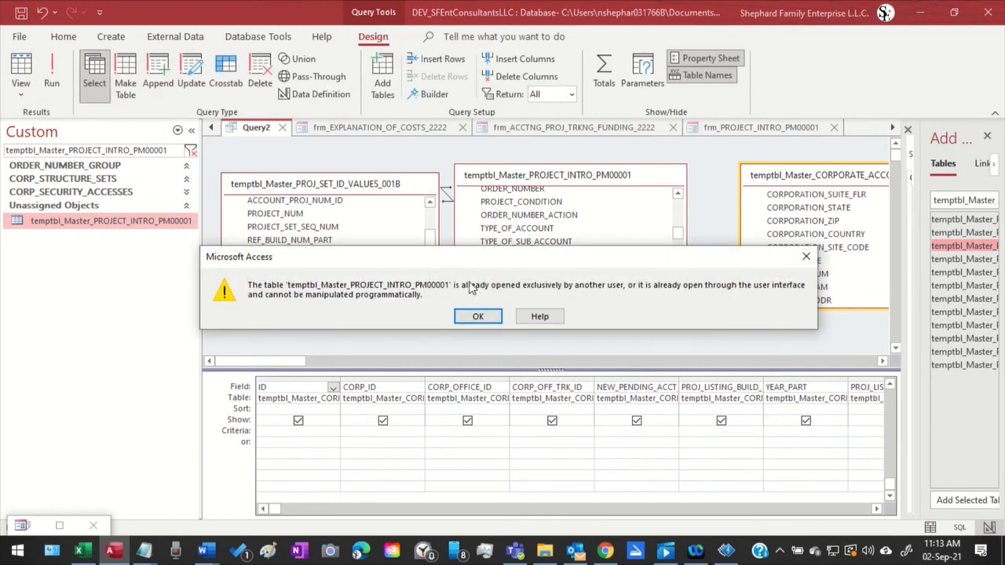
{"action": "left_click", "coordinate": [473, 316]}
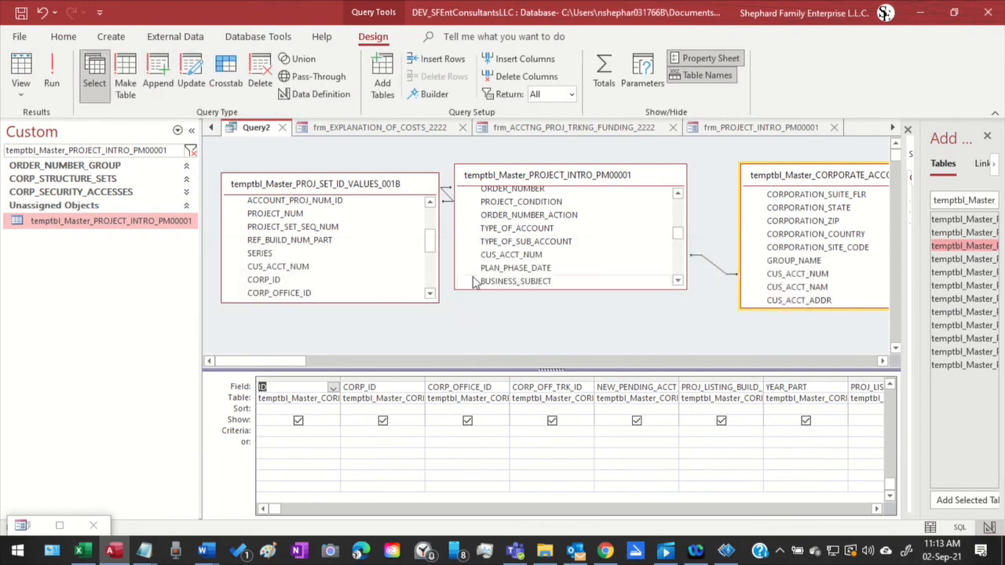
Close the frm_PROJECT_INTRO_PM00001 form design and try to run Query2 again
{"action": "left_click", "coordinate": [777, 130]}
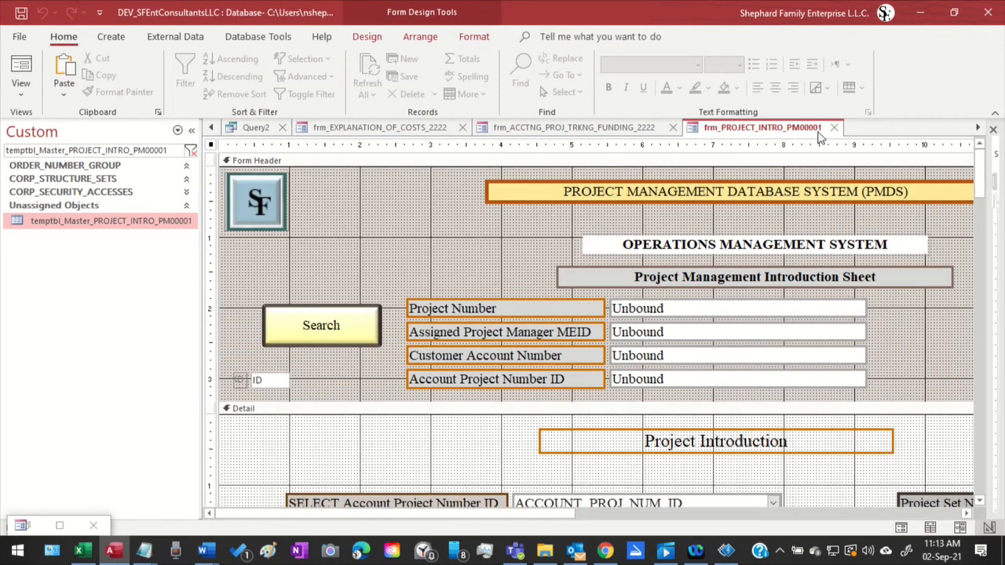
{"action": "left_click", "coordinate": [834, 127]}
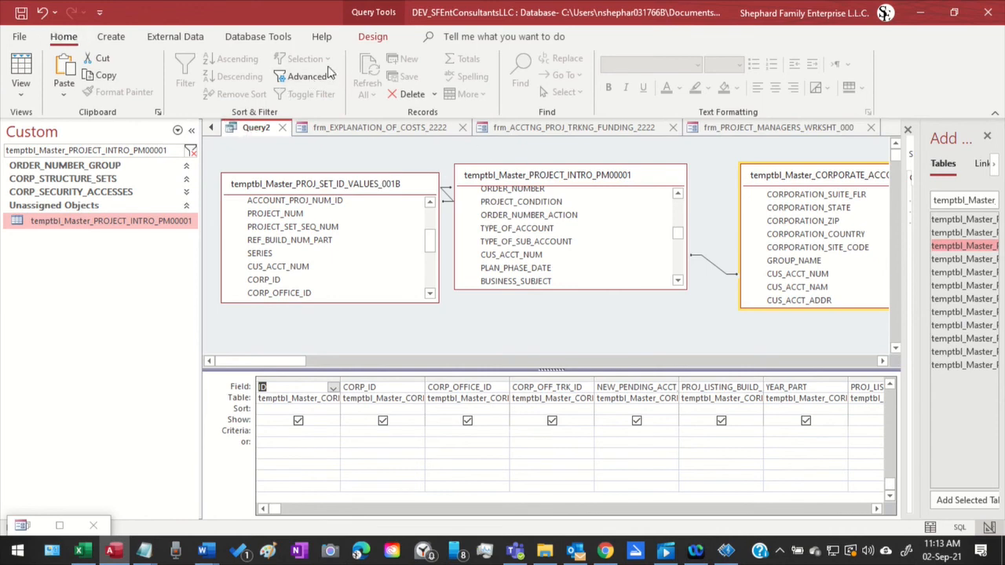
{"action": "left_click", "coordinate": [367, 37]}
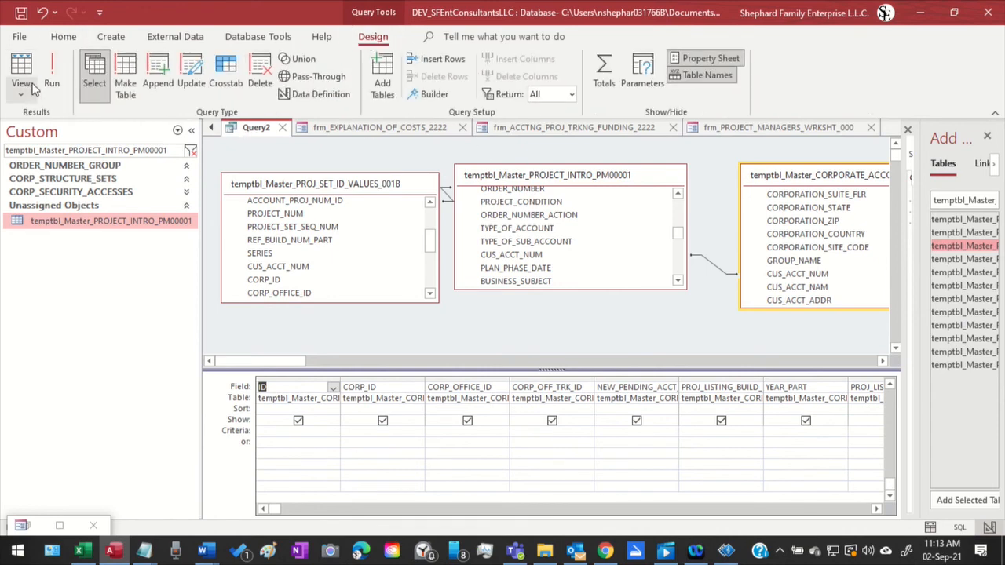
{"action": "left_click", "coordinate": [53, 69]}
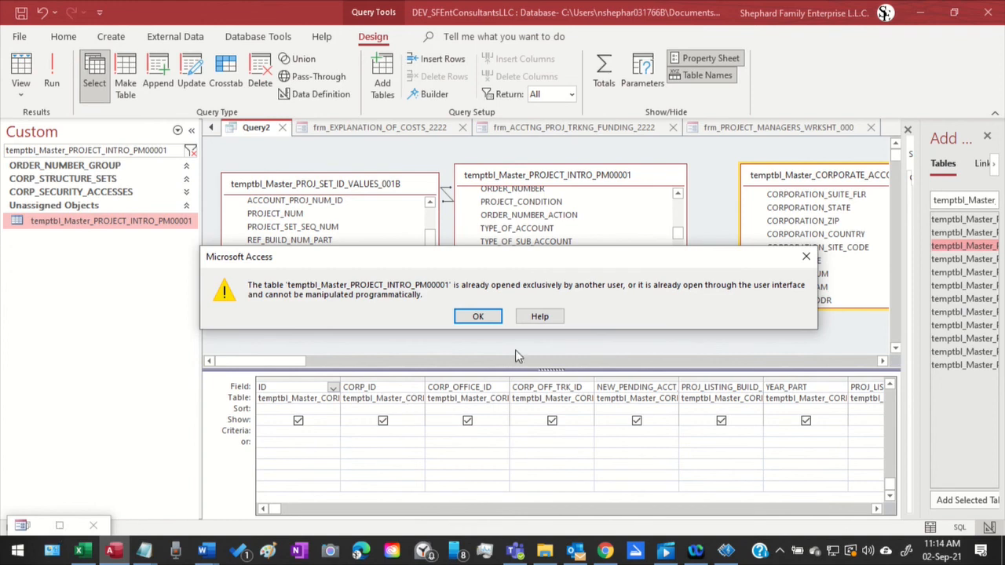
{"action": "left_click", "coordinate": [478, 316]}
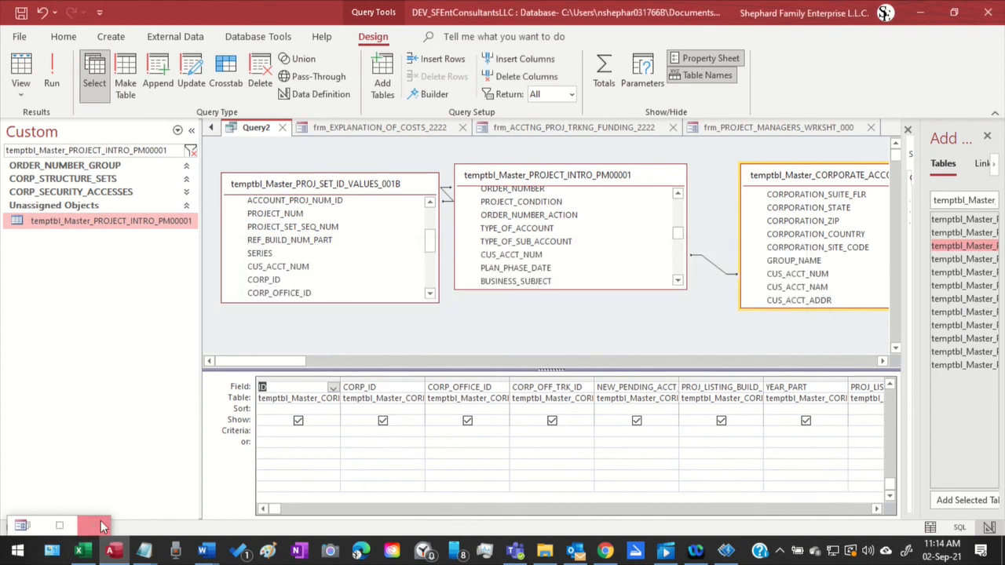
Restore the minimized Customer Accounting Worksheet and Account Approvals form and close it without saving its design changes
{"action": "left_click", "coordinate": [61, 524]}
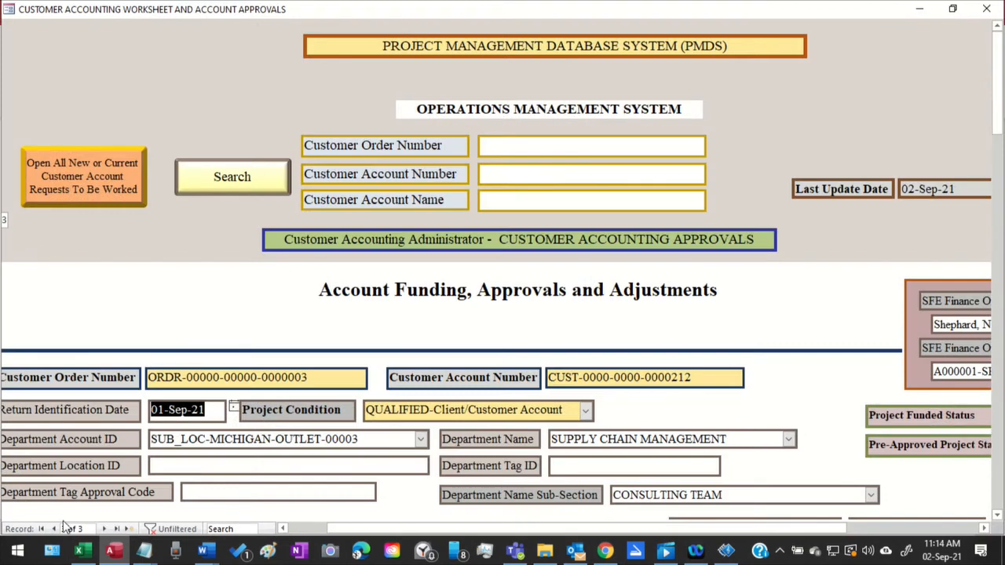
{"action": "left_click", "coordinate": [986, 8]}
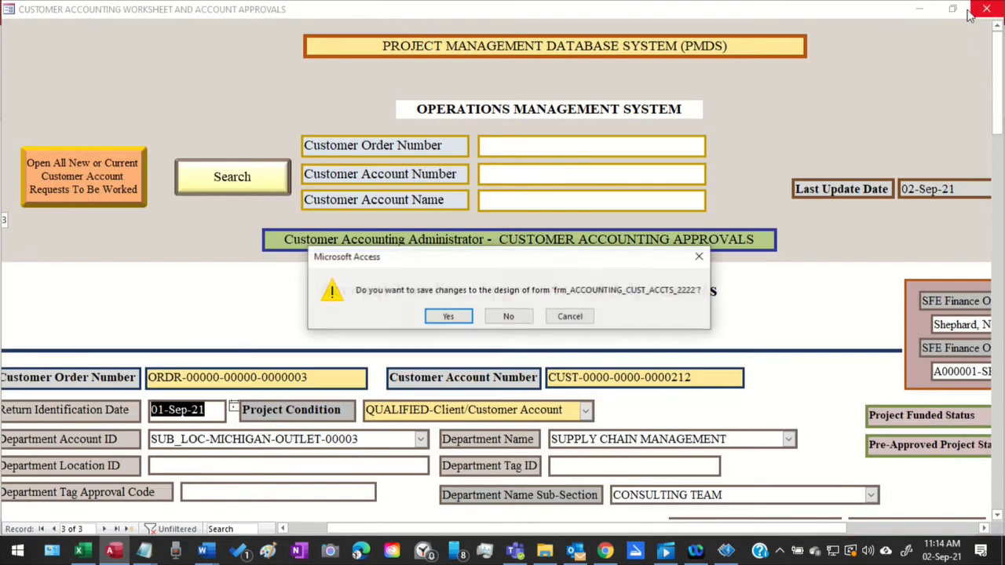
{"action": "left_click", "coordinate": [508, 318]}
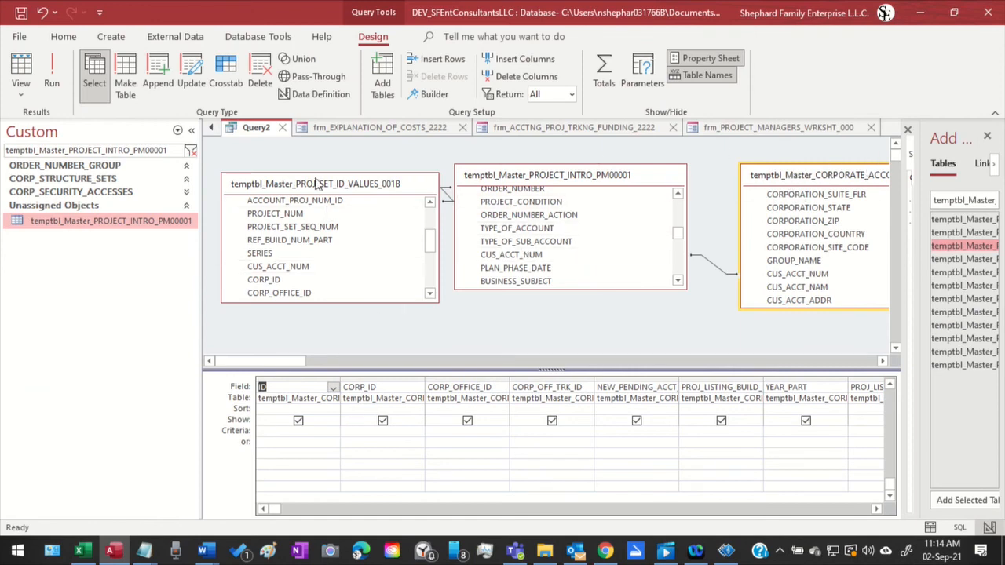
Close the open temptbl_Master_PROJECT_INTRO_PM00001 table and run Query2
{"action": "left_click", "coordinate": [213, 129]}
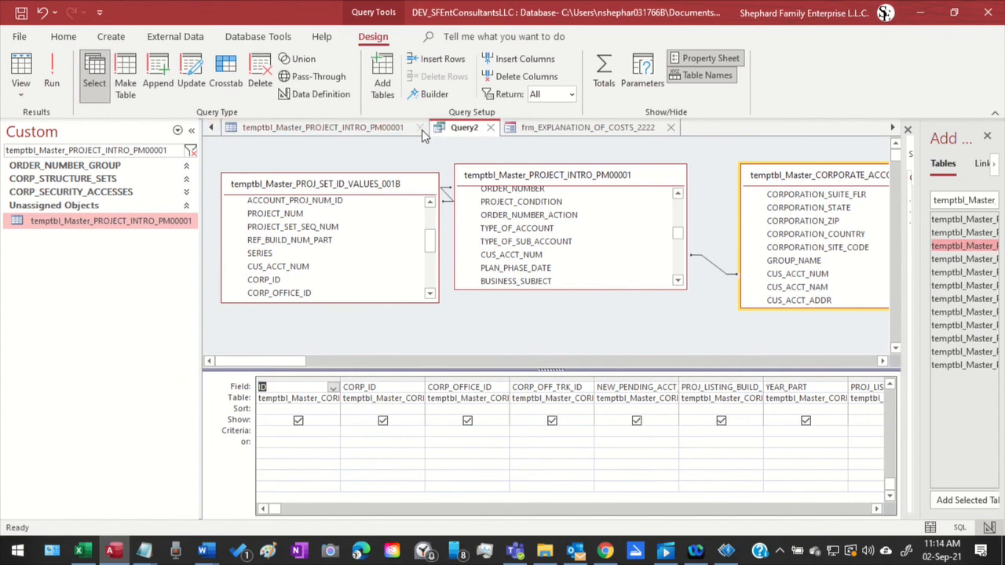
{"action": "left_click", "coordinate": [420, 130]}
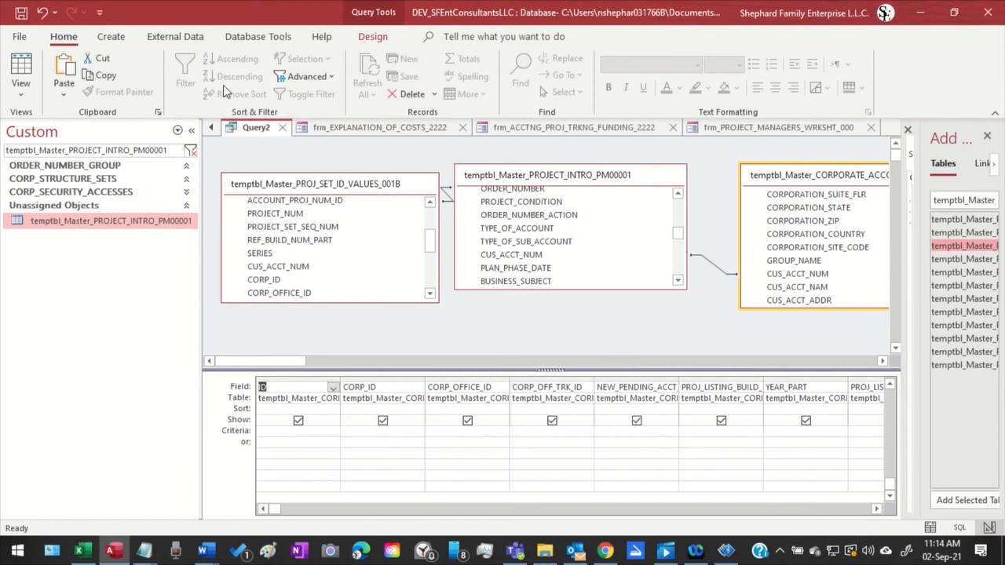
{"action": "left_click", "coordinate": [380, 39]}
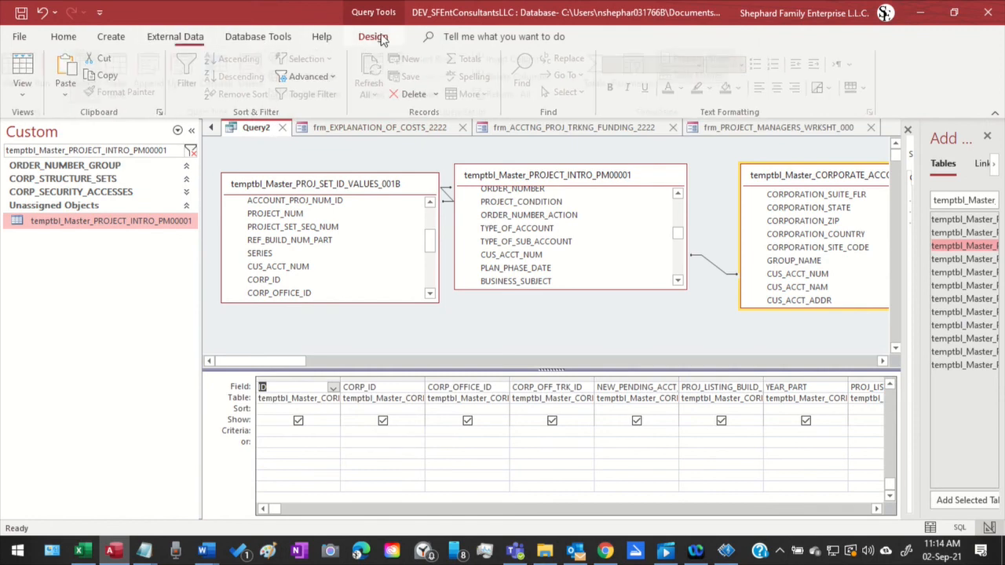
{"action": "left_click", "coordinate": [47, 69]}
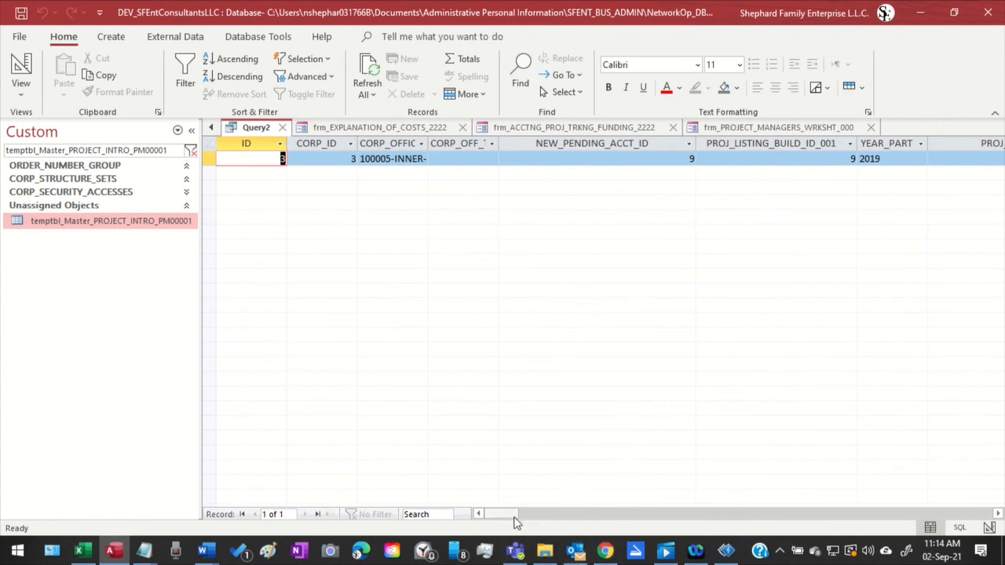
Examine the Query2 result record across its columns, from the customer account fields through the project status fields to NEXT_STEP
{"action": "left_click_drag", "start_coordinate": [516, 522], "coordinate": [562, 434]}
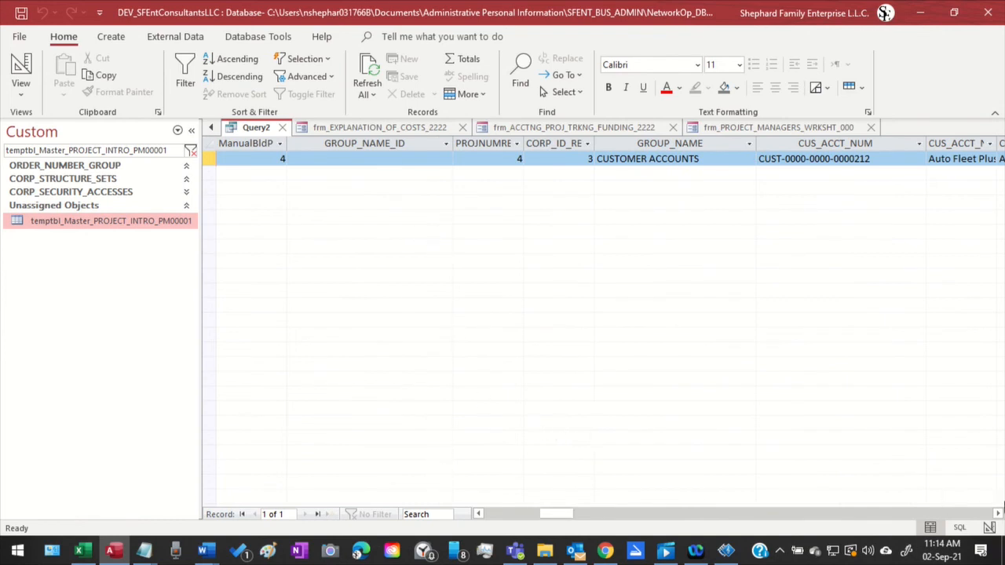
{"action": "left_click", "coordinate": [997, 515]}
{"action": "left_click", "coordinate": [997, 515]}
{"action": "left_click", "coordinate": [997, 515]}
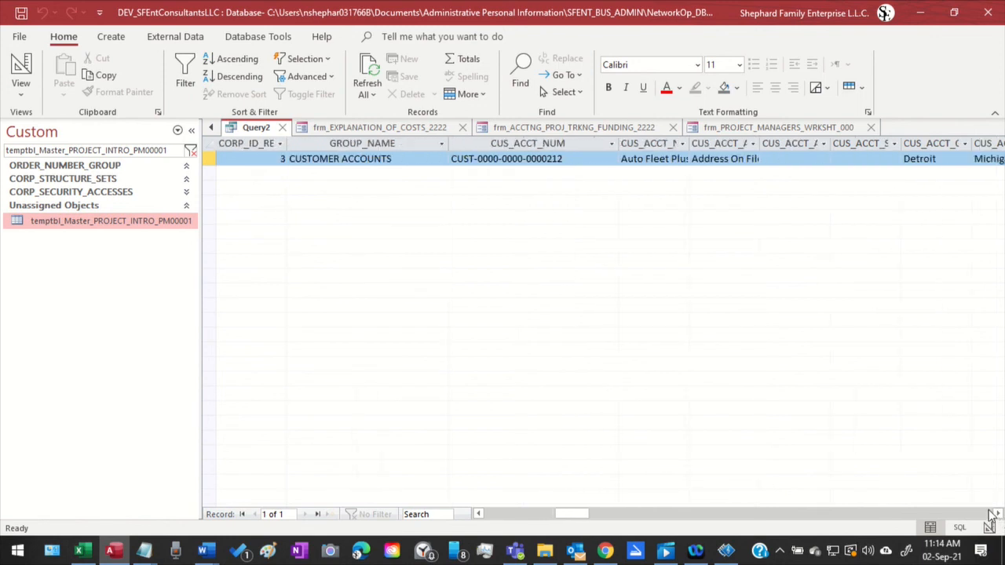
{"action": "left_click", "coordinate": [991, 514]}
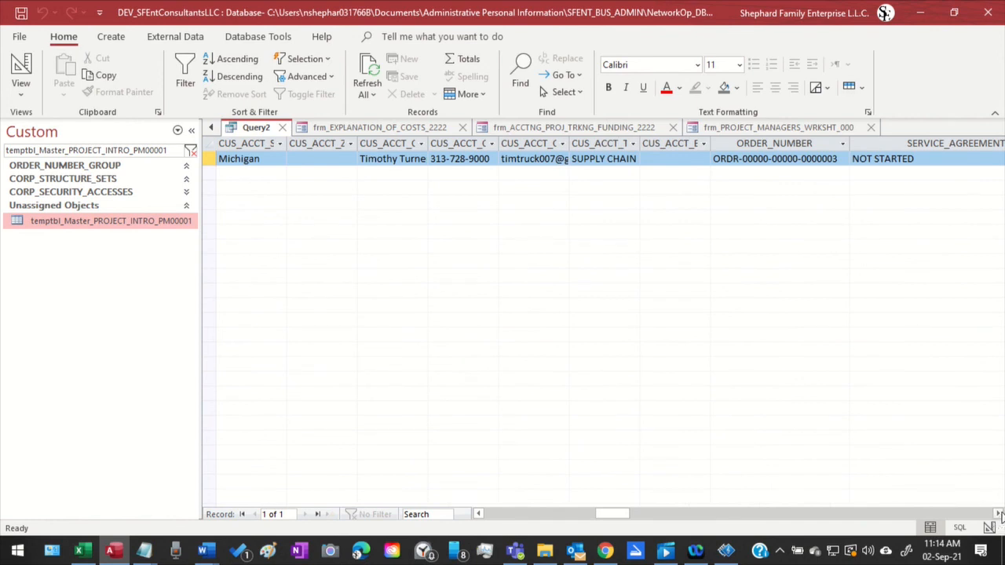
{"action": "left_click", "coordinate": [1000, 514]}
{"action": "left_click", "coordinate": [999, 514]}
{"action": "left_click", "coordinate": [999, 514]}
{"action": "left_click", "coordinate": [999, 514]}
{"action": "left_click", "coordinate": [999, 514]}
{"action": "left_click", "coordinate": [999, 515]}
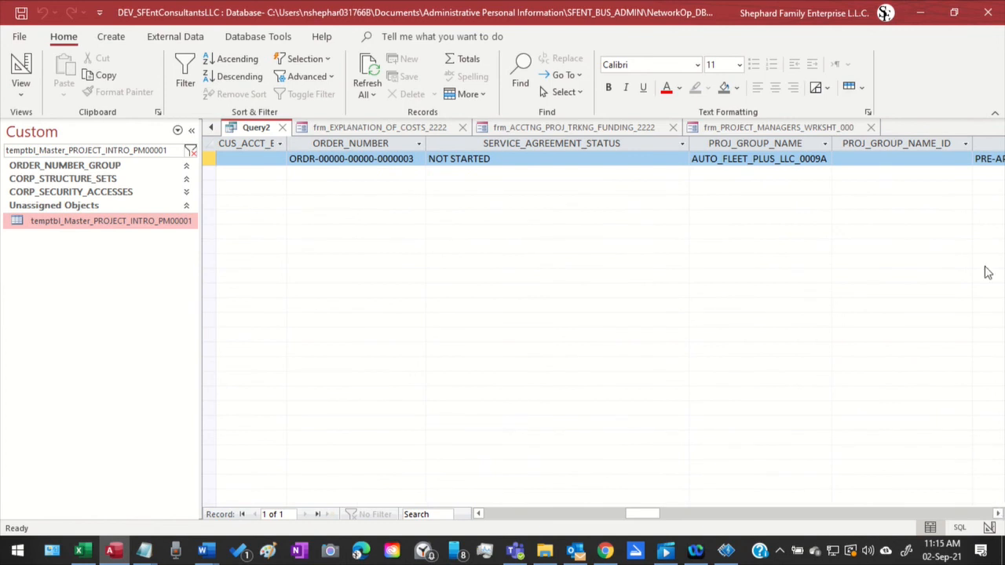
{"action": "left_click", "coordinate": [1000, 514]}
{"action": "left_click", "coordinate": [1000, 514]}
{"action": "left_click", "coordinate": [999, 514]}
{"action": "left_click", "coordinate": [999, 514]}
{"action": "left_click", "coordinate": [1000, 514]}
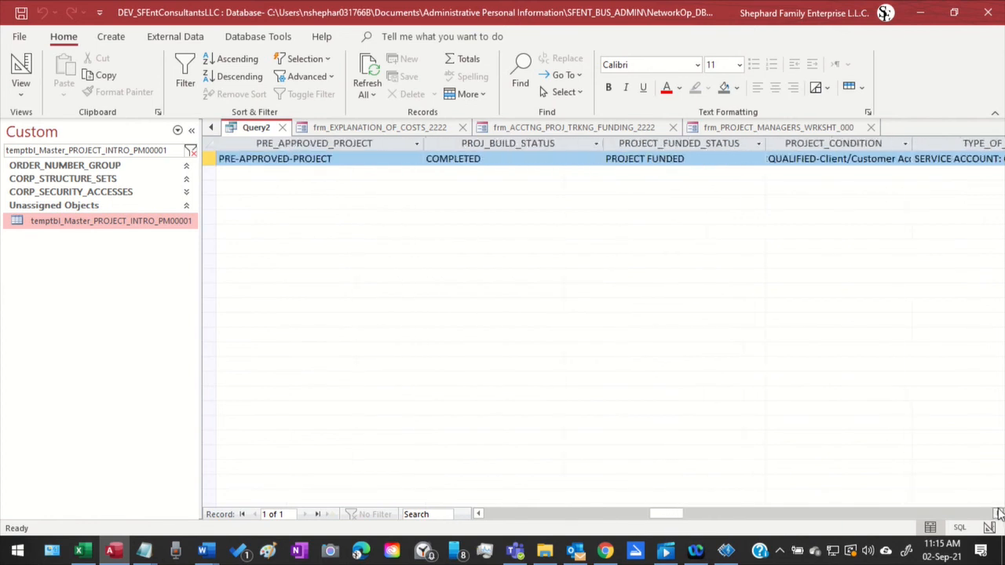
{"action": "left_click", "coordinate": [999, 514]}
{"action": "left_click", "coordinate": [1000, 514]}
{"action": "left_click", "coordinate": [999, 514]}
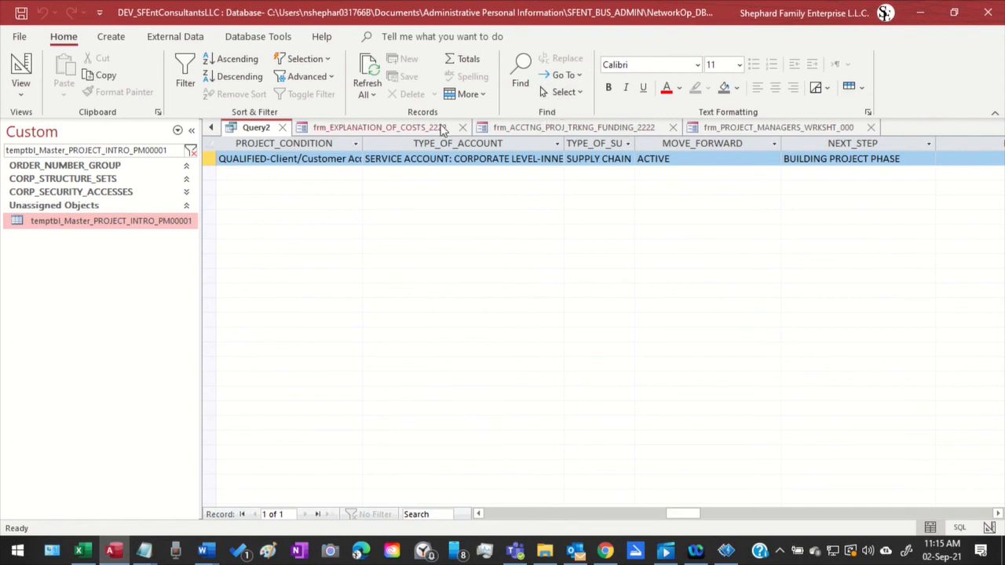
Return Query2 to Design View and select PROJECT_SET_NUM in the temptbl_Master_PROJ_SET_ID_VALUES_001B field list
{"action": "left_click", "coordinate": [212, 128]}
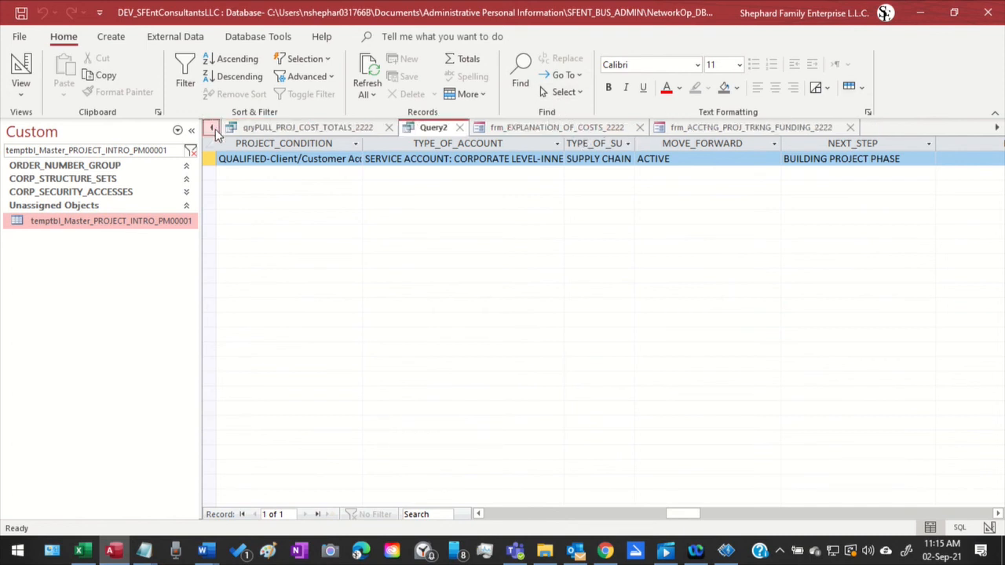
{"action": "right_click", "coordinate": [424, 132]}
{"action": "left_click", "coordinate": [474, 199]}
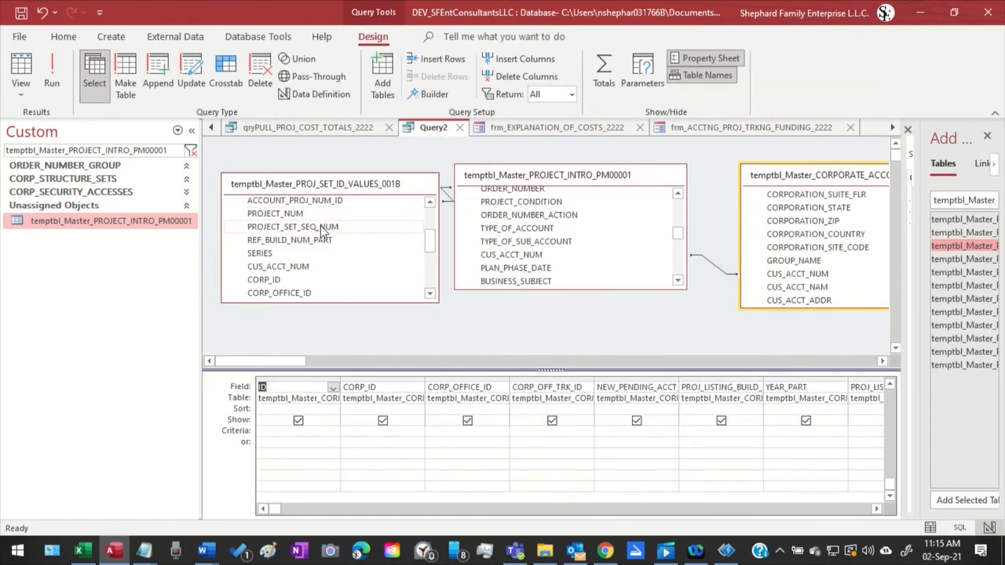
{"action": "scroll", "coordinate": [330, 236], "scroll_direction": "up", "scroll_amount": 1}
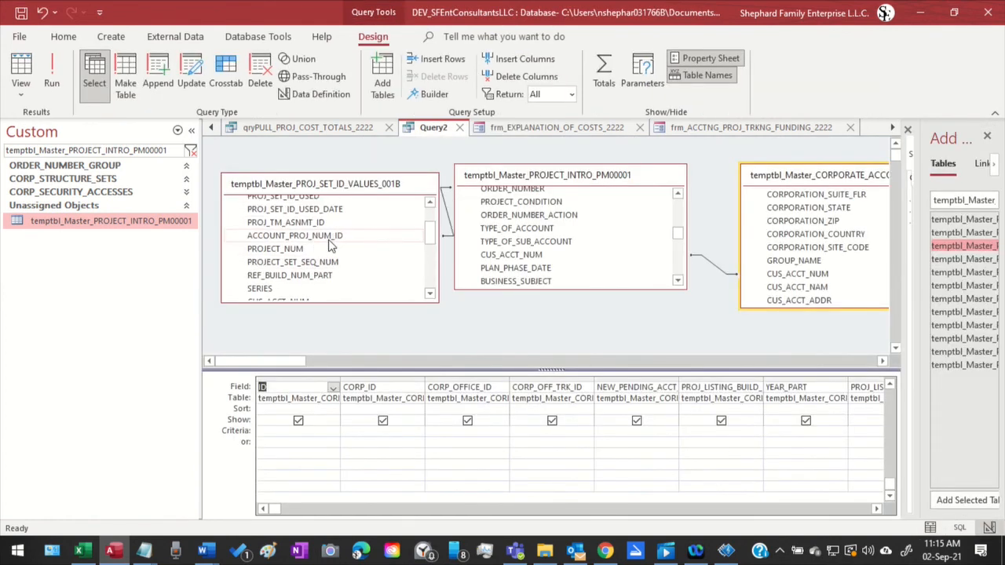
{"action": "scroll", "coordinate": [330, 242], "scroll_direction": "up", "scroll_amount": 1}
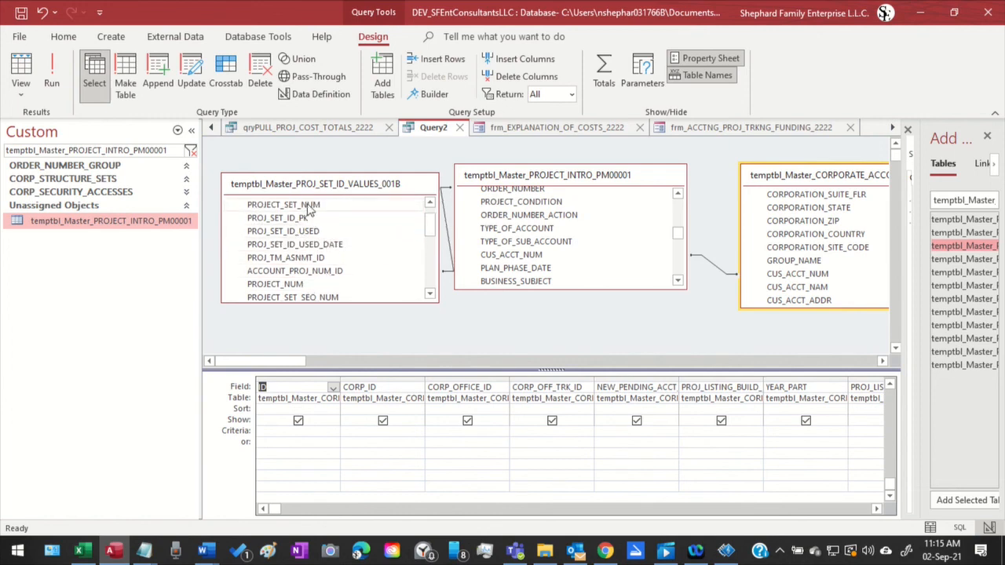
{"action": "left_click", "coordinate": [307, 204]}
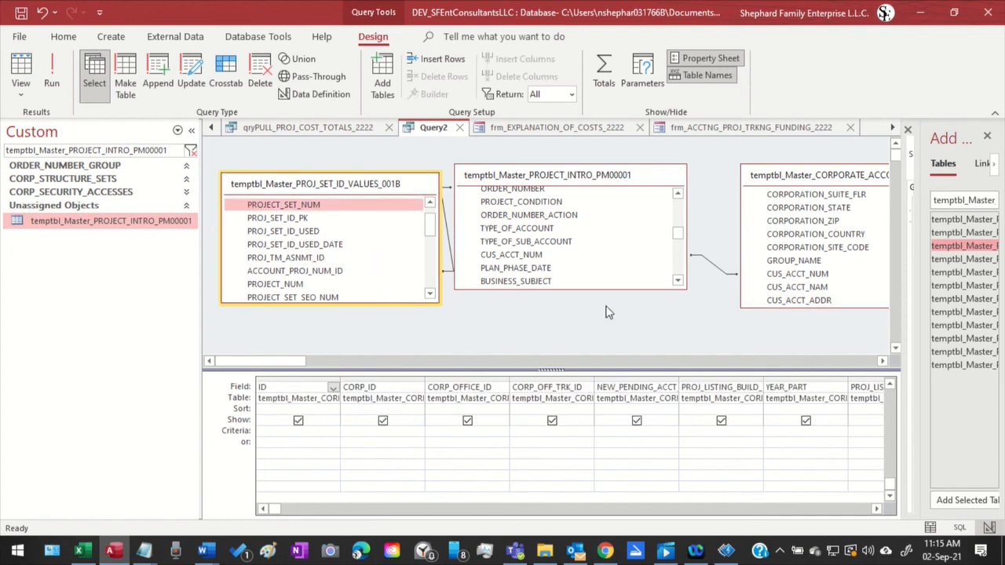
Review the fields in Query2's design grid from CORP_ID through the customer account fields and return to the first column
{"action": "left_click", "coordinate": [877, 509]}
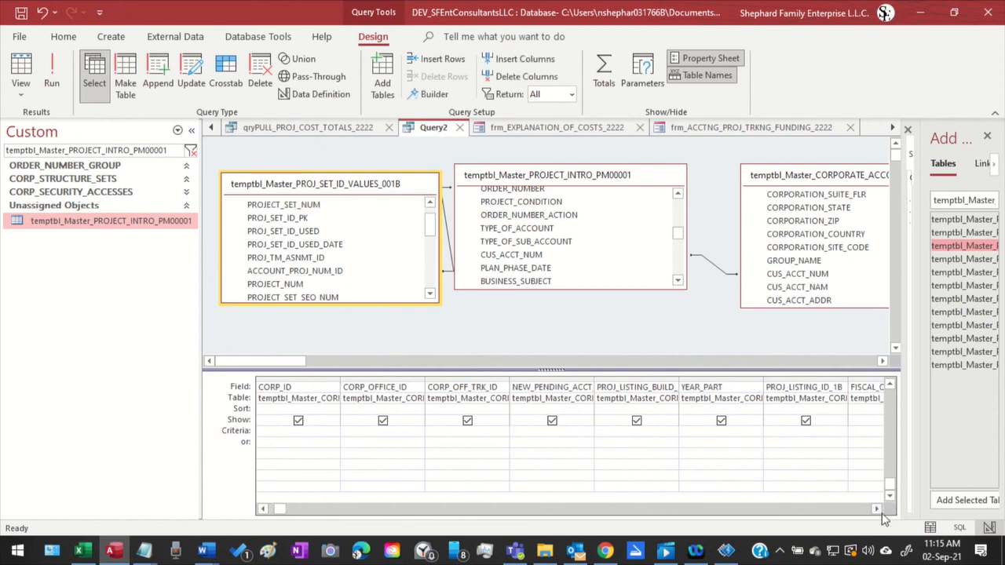
{"action": "left_click", "coordinate": [877, 509]}
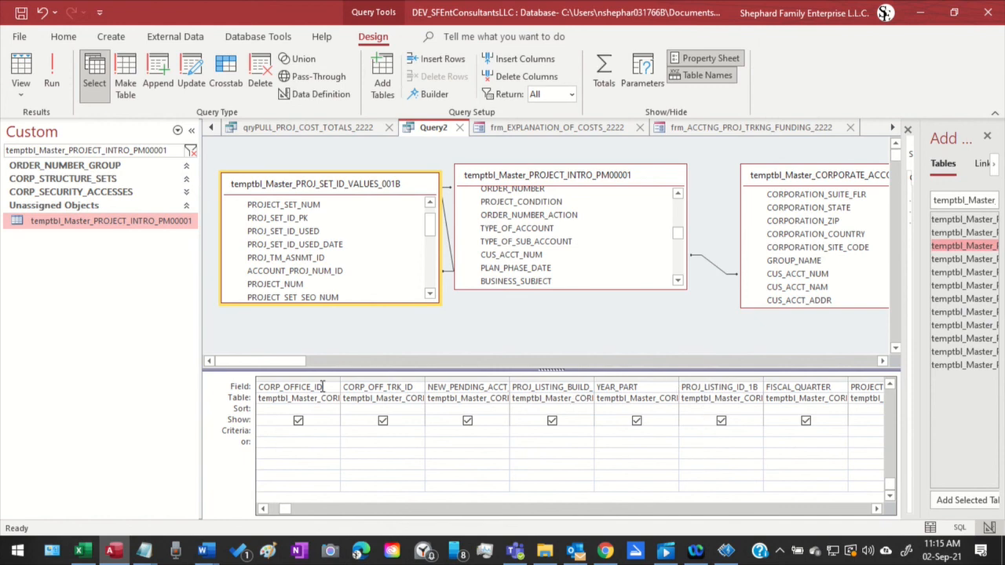
{"action": "left_click", "coordinate": [877, 508]}
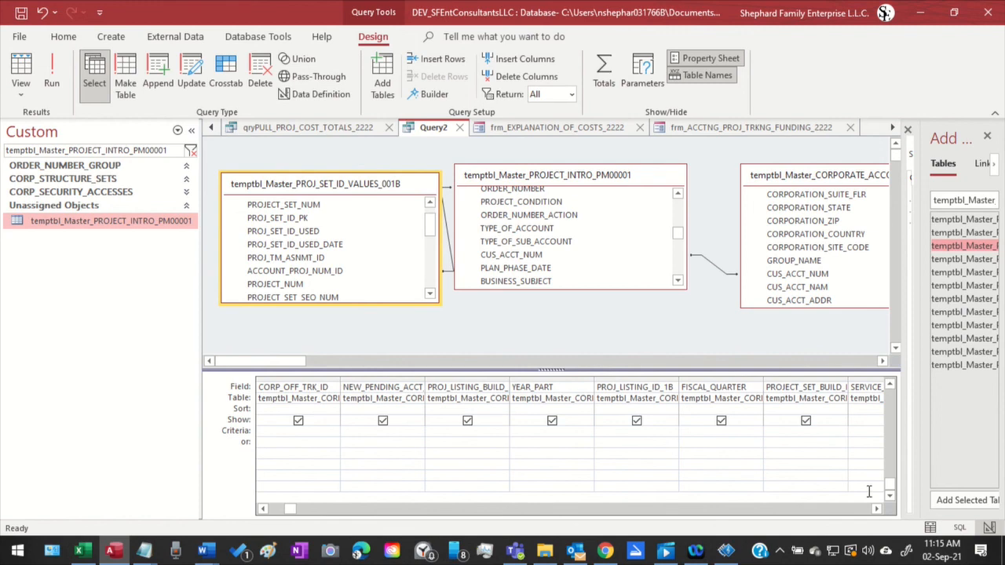
{"action": "left_click", "coordinate": [869, 491]}
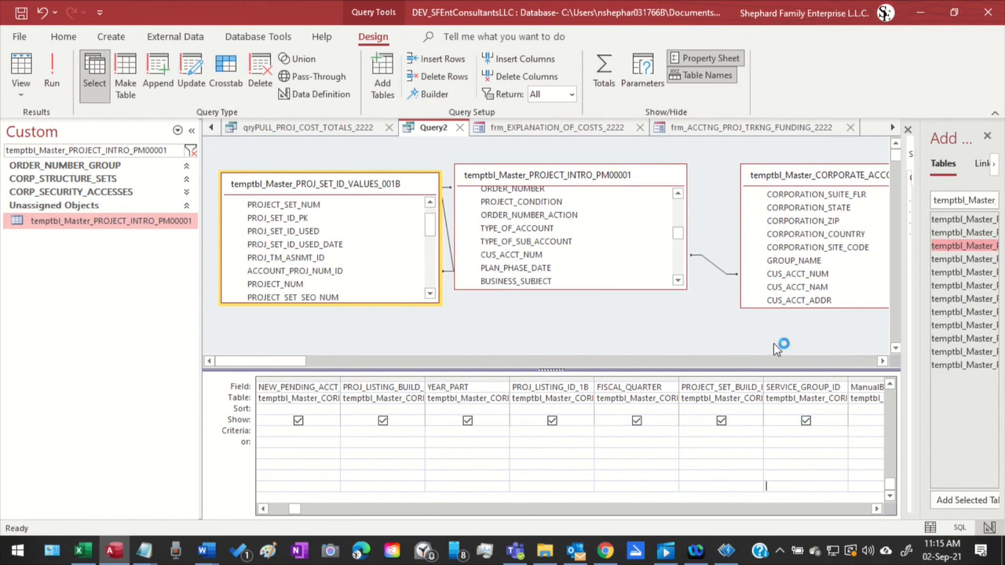
{"action": "left_click", "coordinate": [879, 508]}
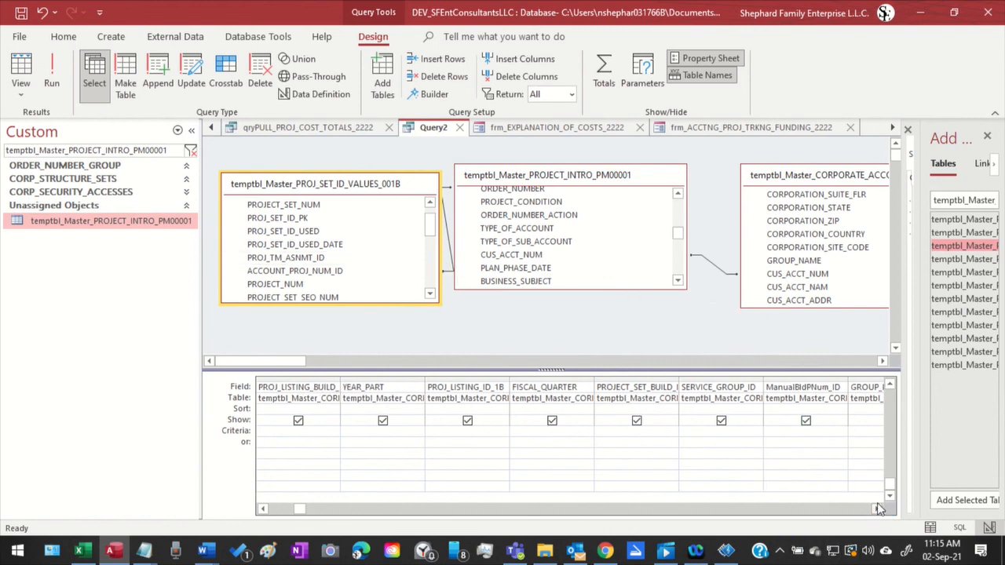
{"action": "left_click", "coordinate": [878, 509]}
{"action": "left_click", "coordinate": [879, 509]}
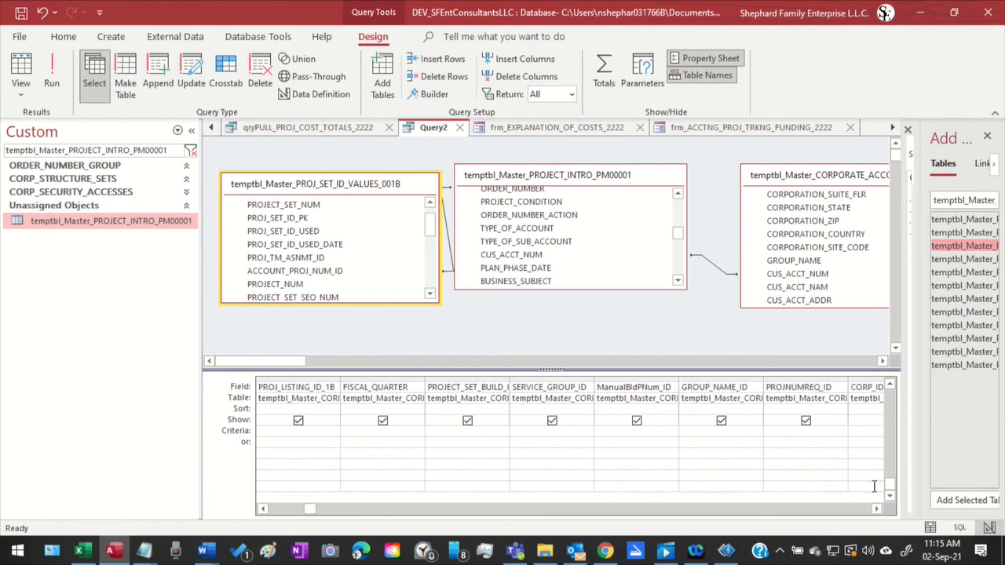
{"action": "left_click", "coordinate": [874, 486]}
{"action": "left_click", "coordinate": [874, 486]}
{"action": "left_click", "coordinate": [874, 486]}
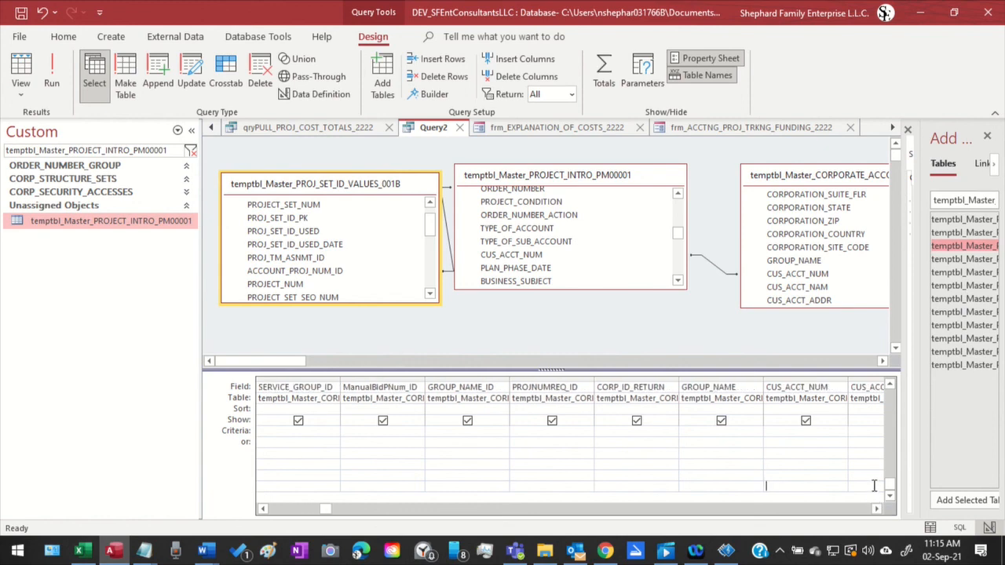
{"action": "left_click", "coordinate": [873, 486]}
{"action": "left_click", "coordinate": [873, 486]}
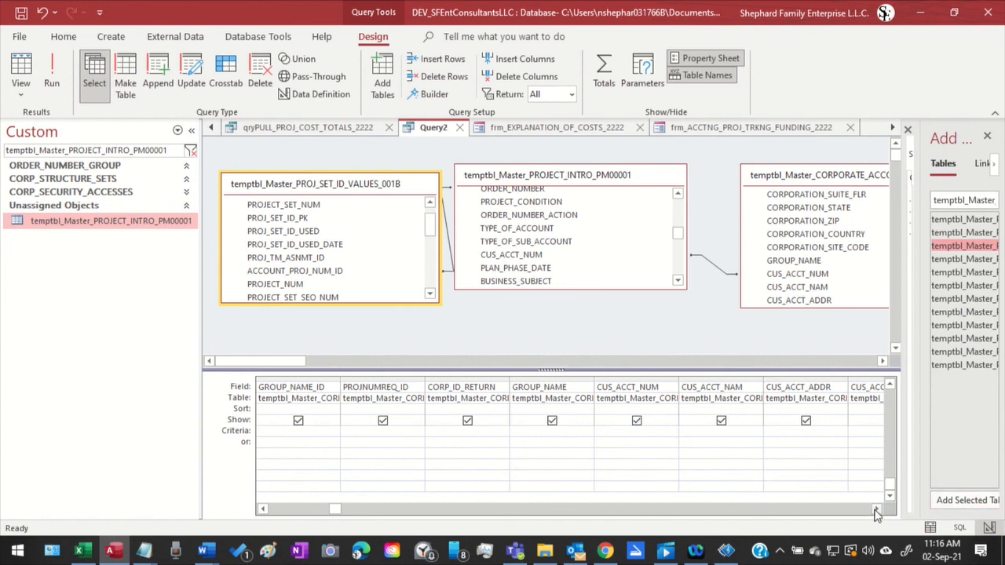
{"action": "left_click", "coordinate": [879, 510]}
{"action": "left_click", "coordinate": [879, 510]}
{"action": "left_click", "coordinate": [880, 511]}
{"action": "left_click", "coordinate": [879, 510]}
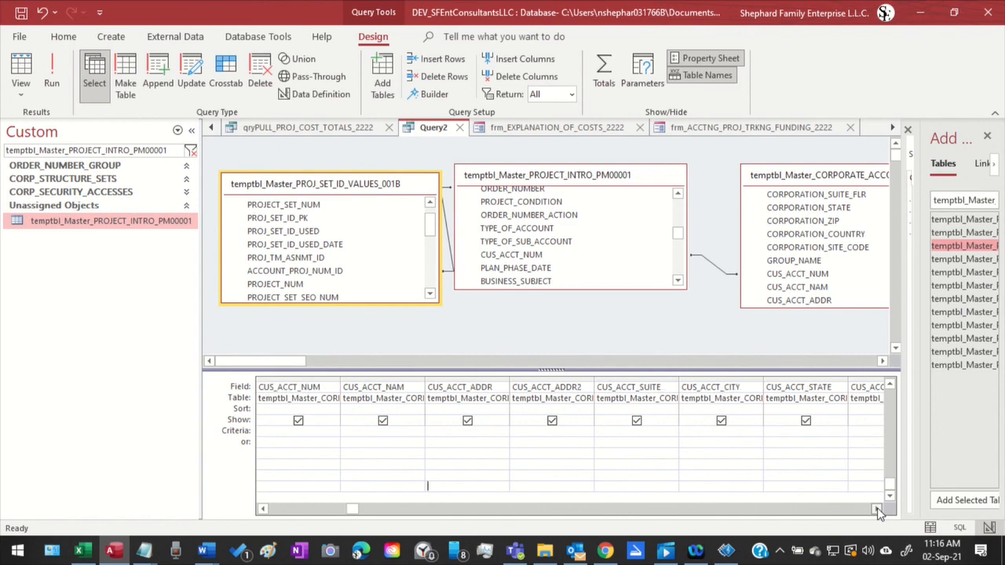
{"action": "left_click", "coordinate": [880, 511]}
{"action": "left_click", "coordinate": [879, 510]}
{"action": "left_click", "coordinate": [879, 511]}
{"action": "left_click", "coordinate": [880, 510]}
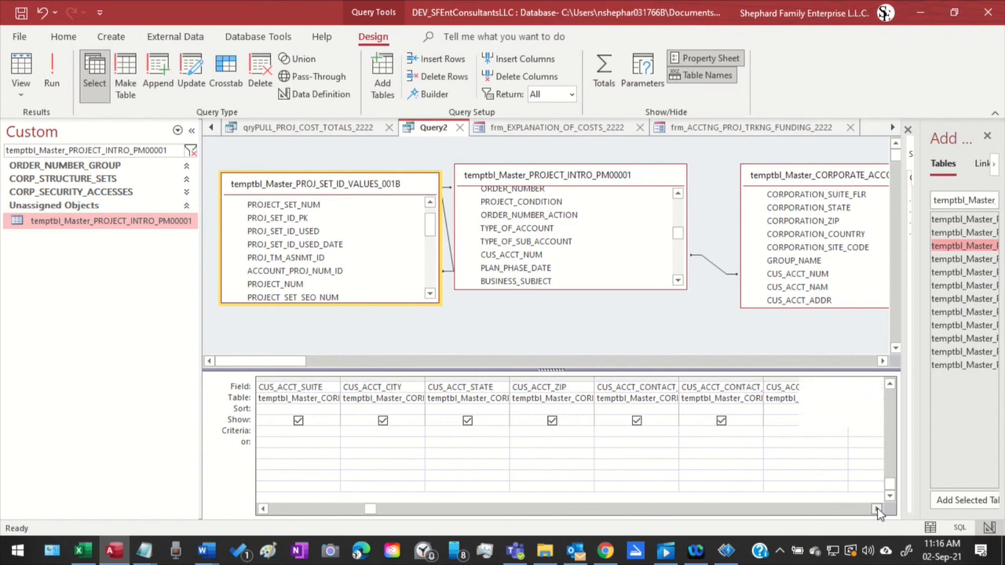
{"action": "left_click", "coordinate": [879, 510]}
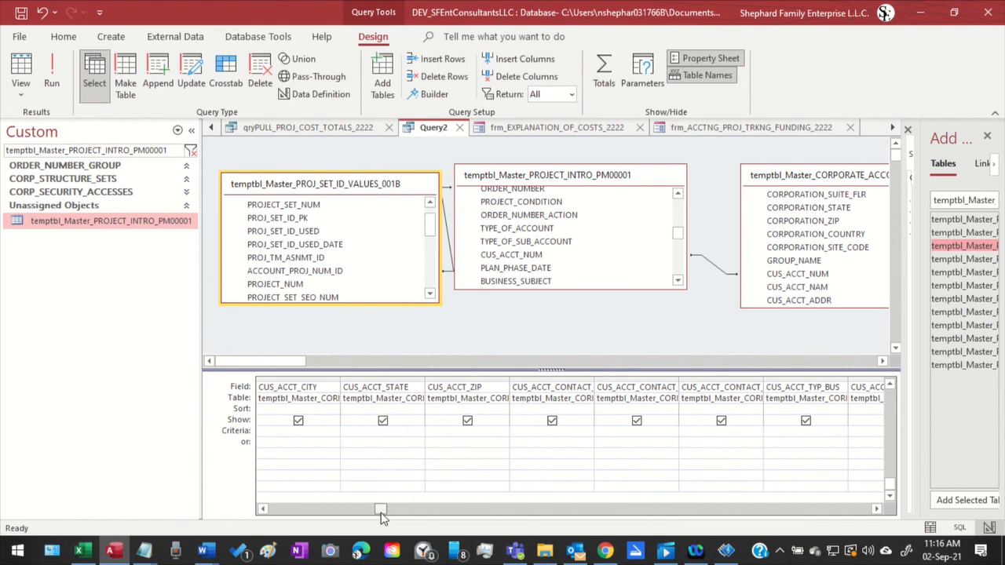
{"action": "left_click_drag", "start_coordinate": [380, 509], "coordinate": [274, 492]}
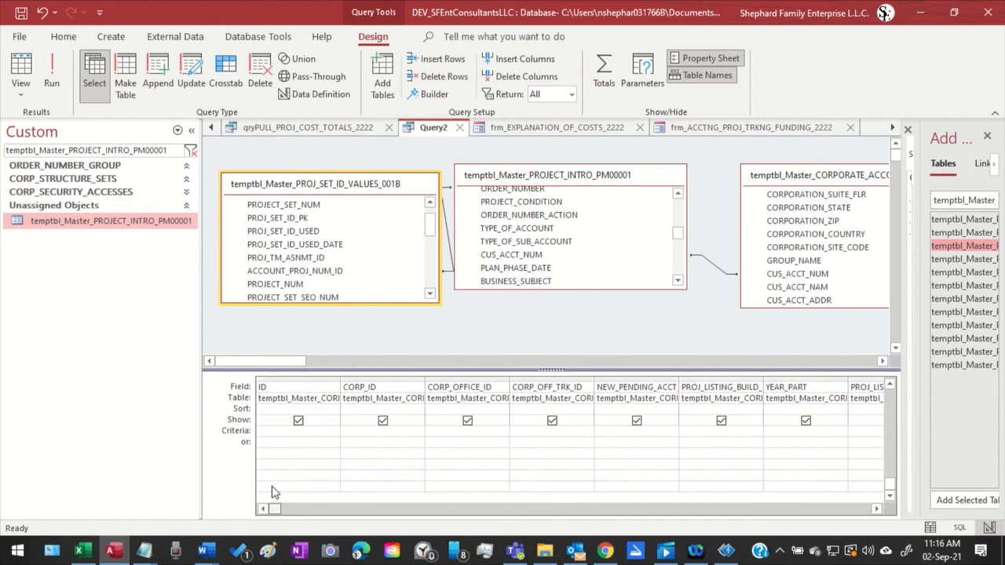
Remove all fields from Query2's design grid, from ID through the last column, leaving the linked tables in place
{"action": "left_click_drag", "start_coordinate": [274, 492], "coordinate": [328, 491]}
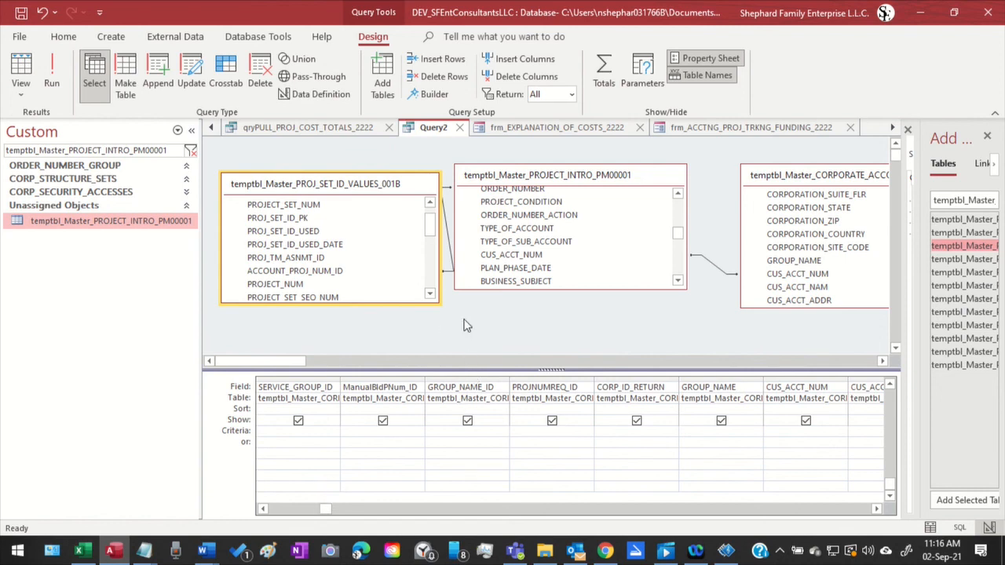
{"action": "scroll", "coordinate": [565, 279], "scroll_direction": "up", "scroll_amount": 3}
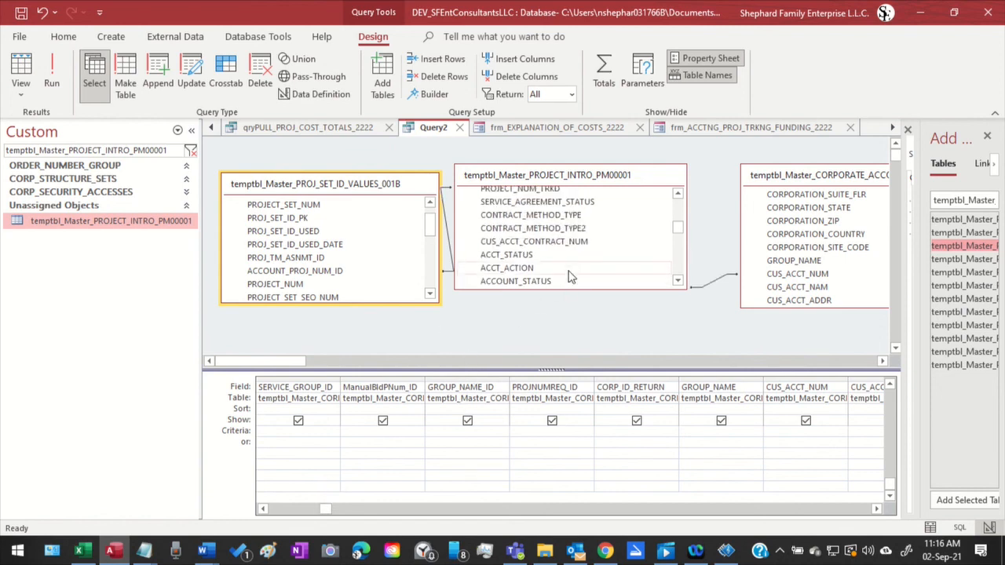
{"action": "scroll", "coordinate": [571, 271], "scroll_direction": "up", "scroll_amount": 5}
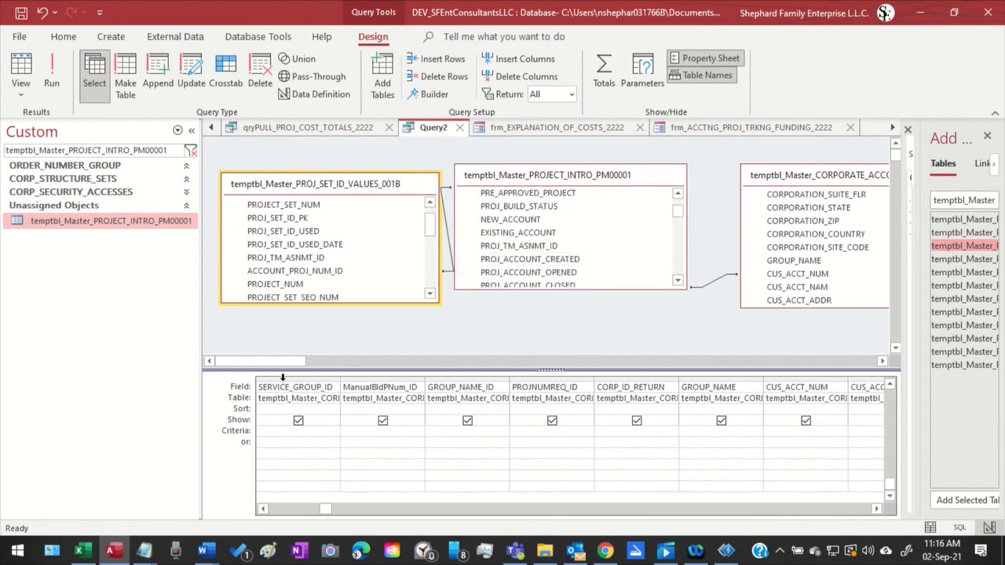
{"action": "left_click_drag", "start_coordinate": [281, 383], "coordinate": [1003, 377]}
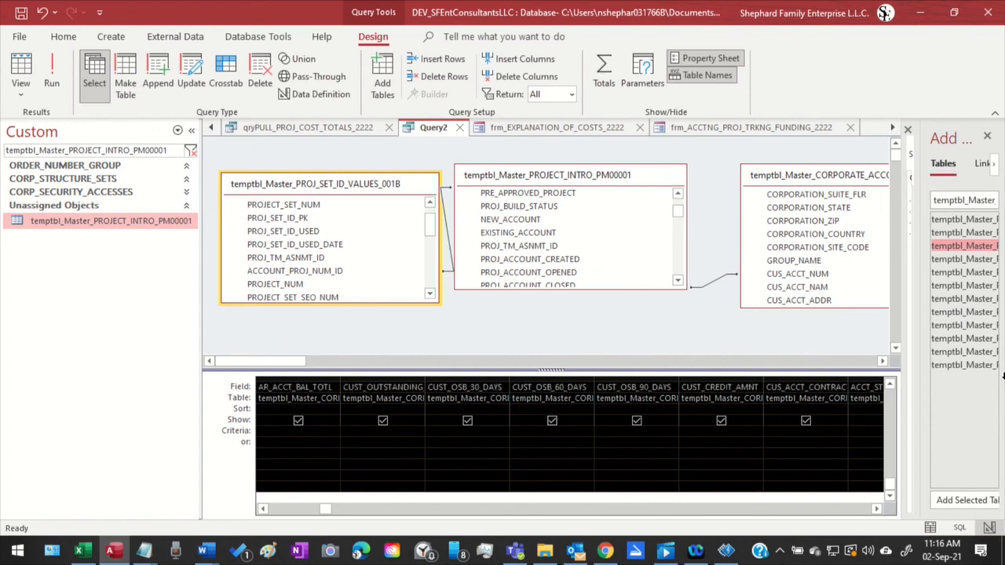
{"action": "key", "text": "Delete"}
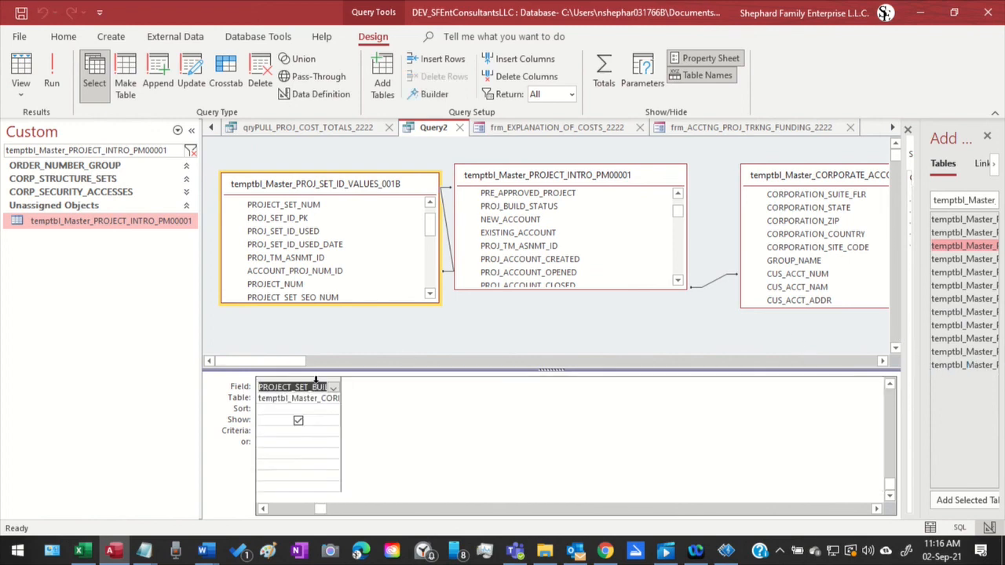
{"action": "left_click", "coordinate": [317, 380]}
{"action": "key", "text": "Delete"}
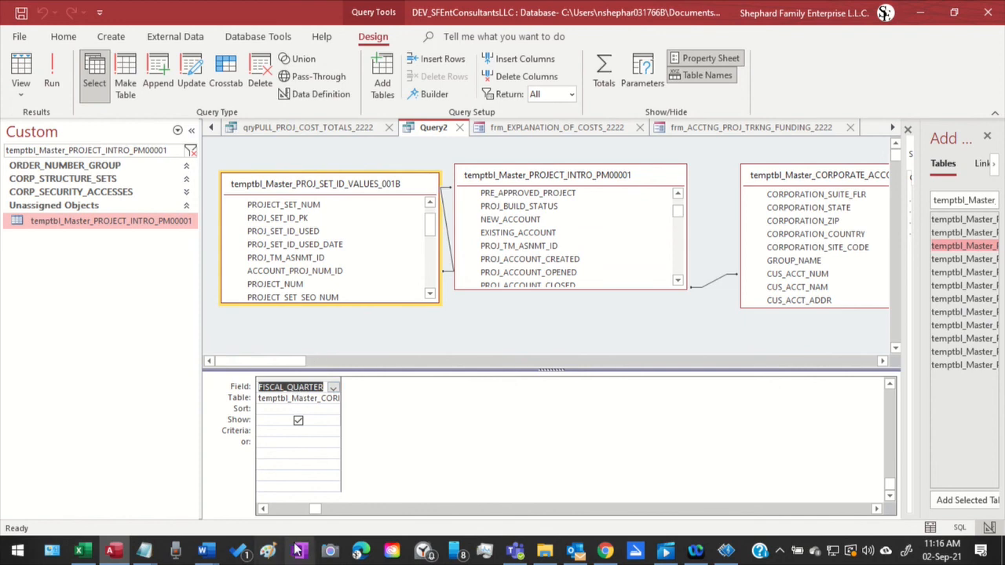
{"action": "left_click_drag", "start_coordinate": [298, 378], "coordinate": [110, 397]}
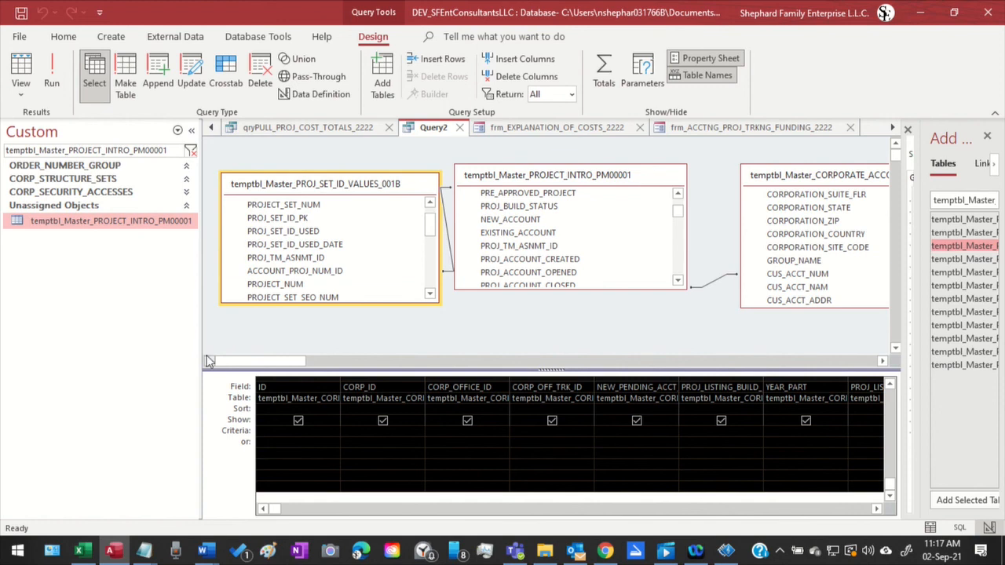
{"action": "key", "text": "Delete"}
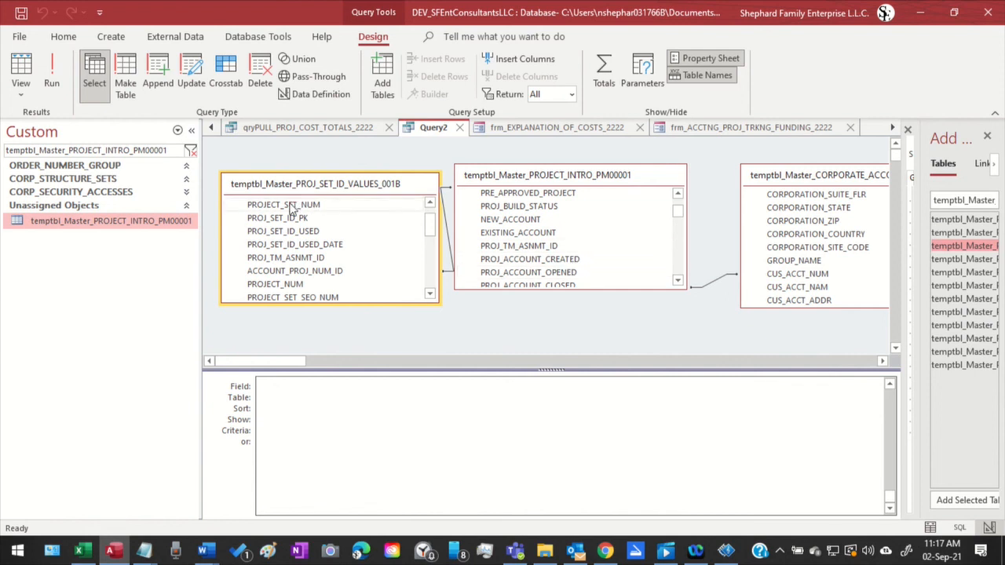
Add PROJECT_SET_NUM, PROJ_SET_ID_USED and PROJ_SET_ID_USED_DATE from temptbl_Master_PROJ_SET_ID_VALUES_001B to the design grid and run Query2
{"action": "left_click_drag", "start_coordinate": [296, 207], "coordinate": [314, 401]}
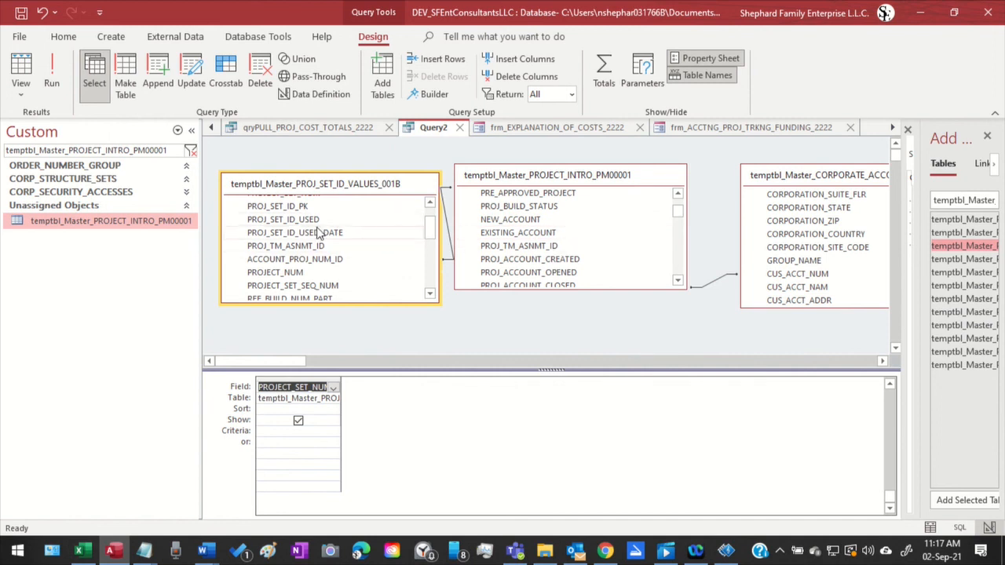
{"action": "left_click_drag", "start_coordinate": [328, 225], "coordinate": [380, 397]}
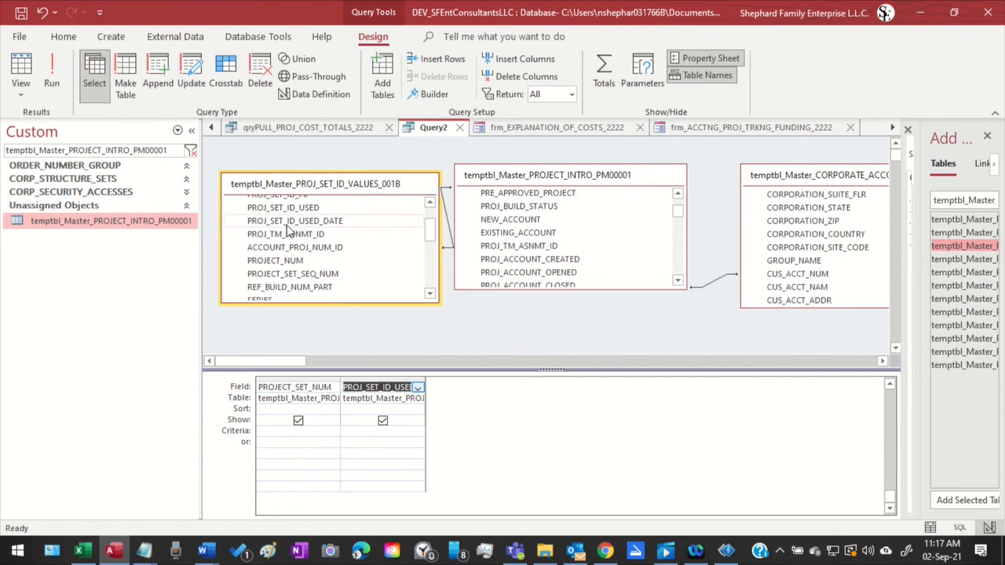
{"action": "left_click_drag", "start_coordinate": [287, 227], "coordinate": [470, 310]}
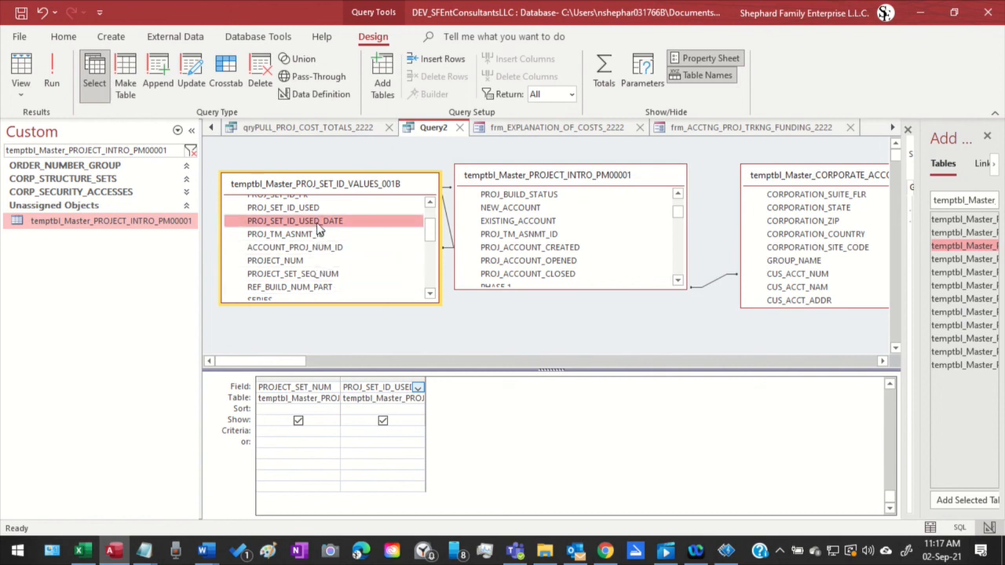
{"action": "left_click_drag", "start_coordinate": [320, 228], "coordinate": [520, 414]}
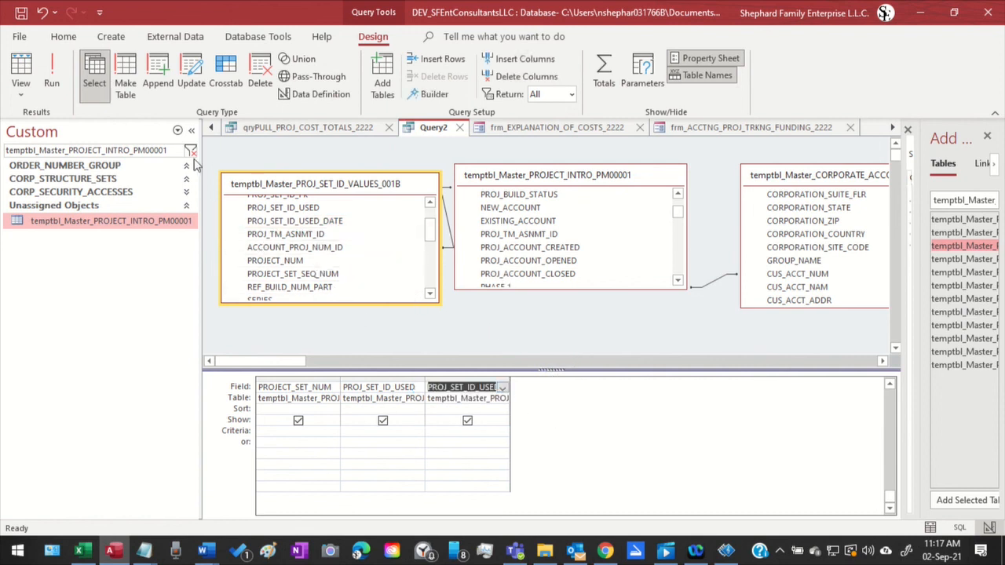
{"action": "left_click", "coordinate": [52, 75]}
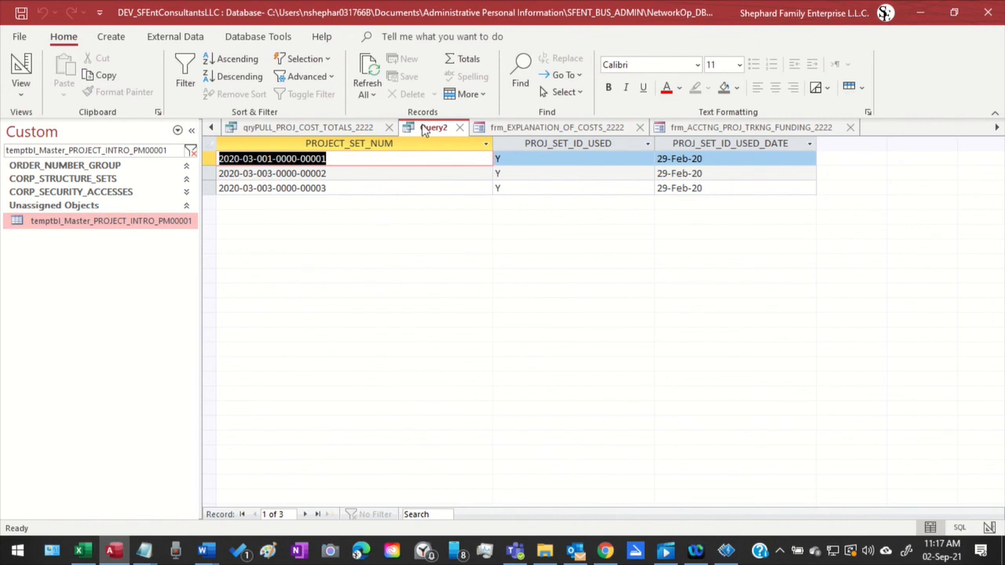
Check the Query2 project set records against the customer records in the open temptbl_Master_CUST_ACCOUNTS_000 table and return to Query2
{"action": "left_click", "coordinate": [372, 187]}
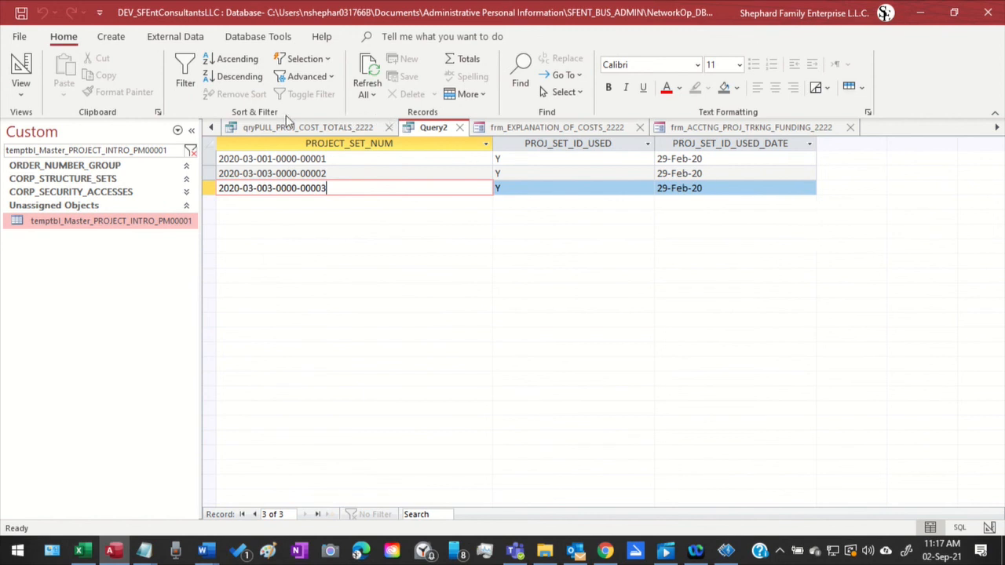
{"action": "left_click", "coordinate": [210, 128]}
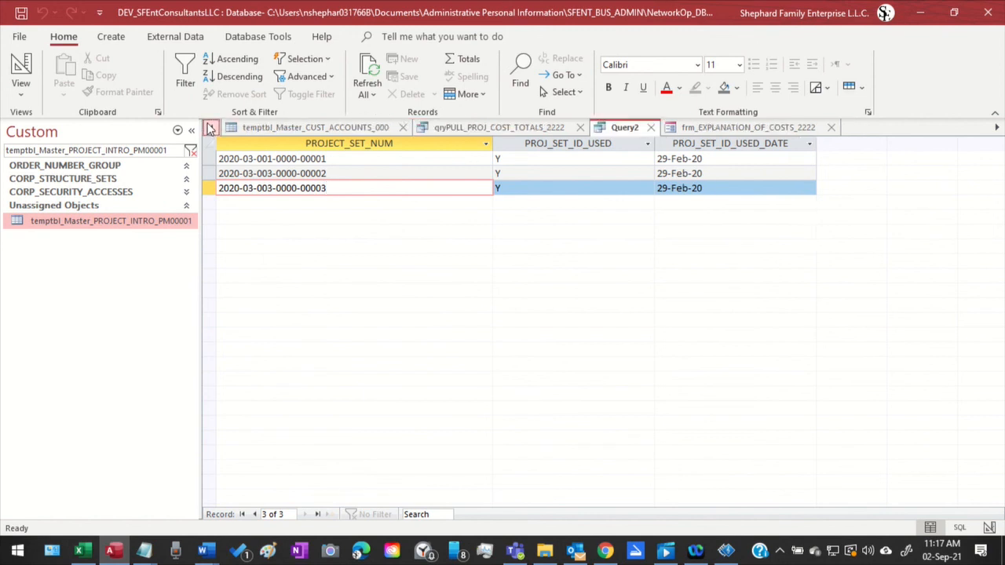
{"action": "left_click", "coordinate": [351, 127]}
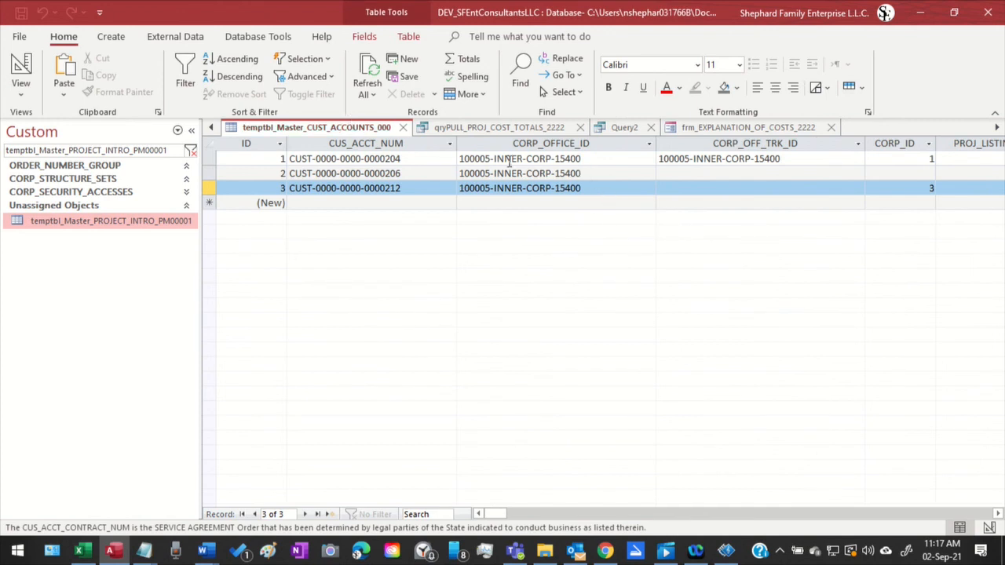
{"action": "left_click", "coordinate": [614, 131]}
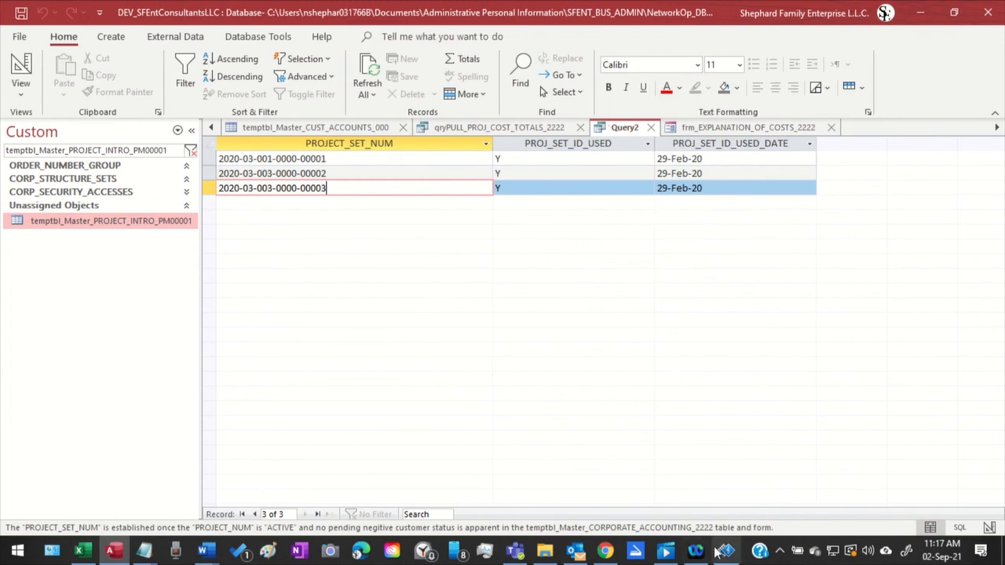
{"action": "left_click", "coordinate": [663, 549]}
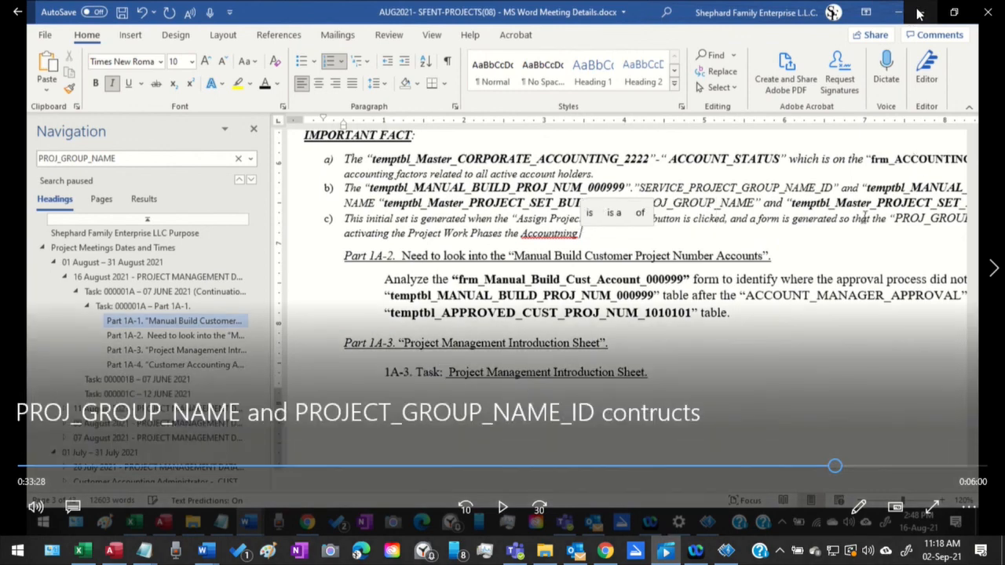
{"action": "left_click", "coordinate": [918, 13]}
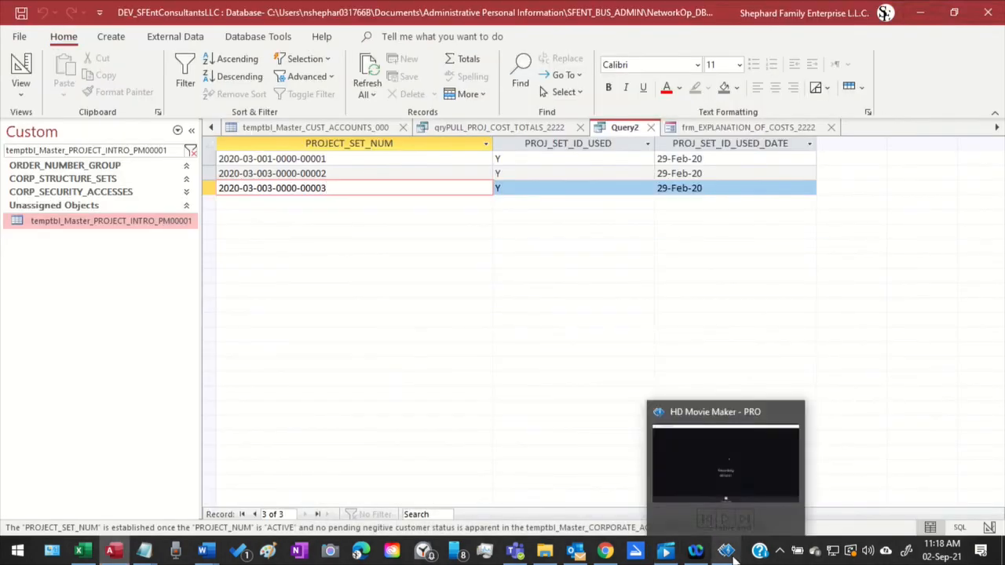
{"action": "left_click", "coordinate": [730, 554]}
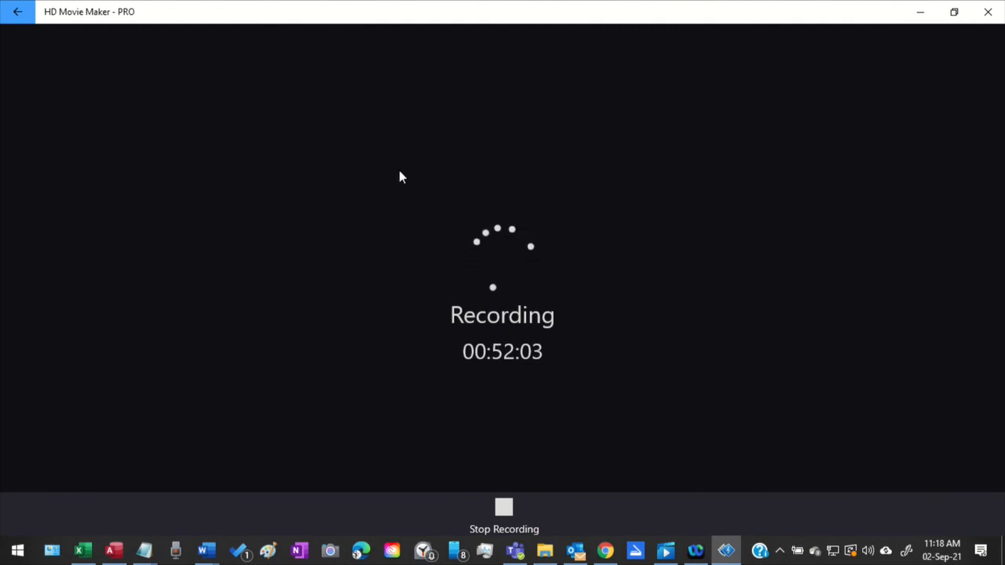
{"action": "left_click", "coordinate": [514, 507]}
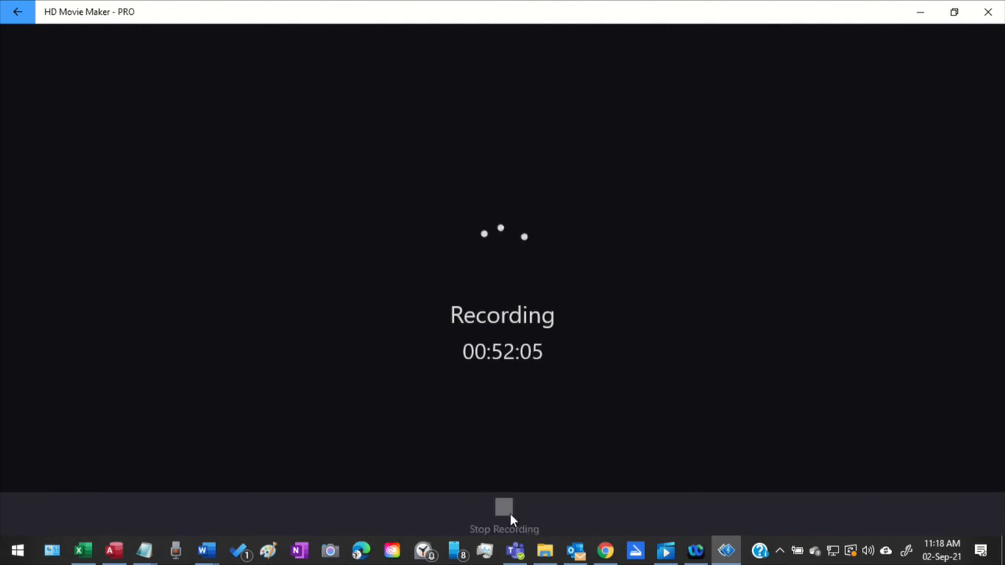